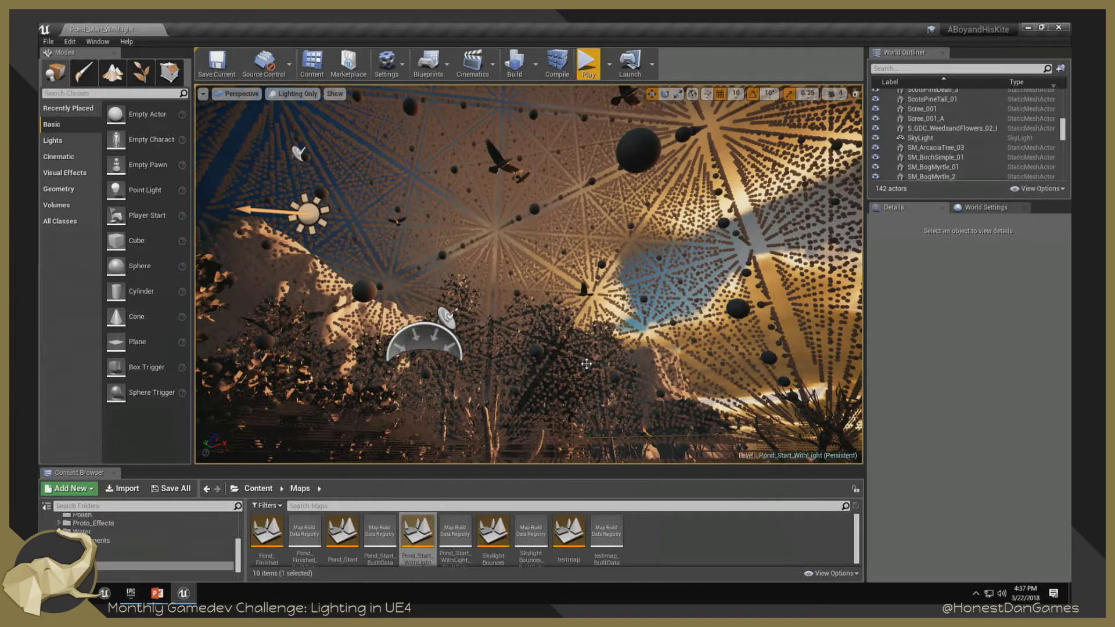
Reset the viewport's show flags to their defaults and switch the view mode from Lighting Only to Lit.
right_click_drag(554, 265, 462, 213)
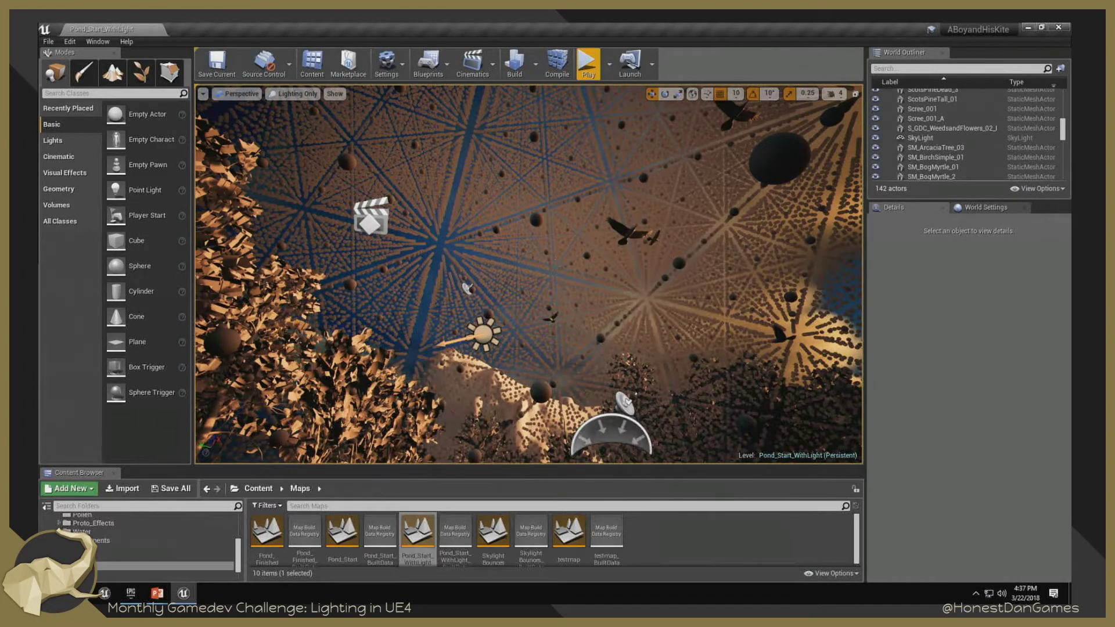
mouse_move(511, 232)
right_mouse_down()
mouse_move(517, 331)
mouse_move(504, 332)
mouse_move(545, 352)
mouse_move(538, 372)
mouse_move(522, 318)
mouse_move(487, 303)
mouse_move(515, 235)
right_mouse_up()
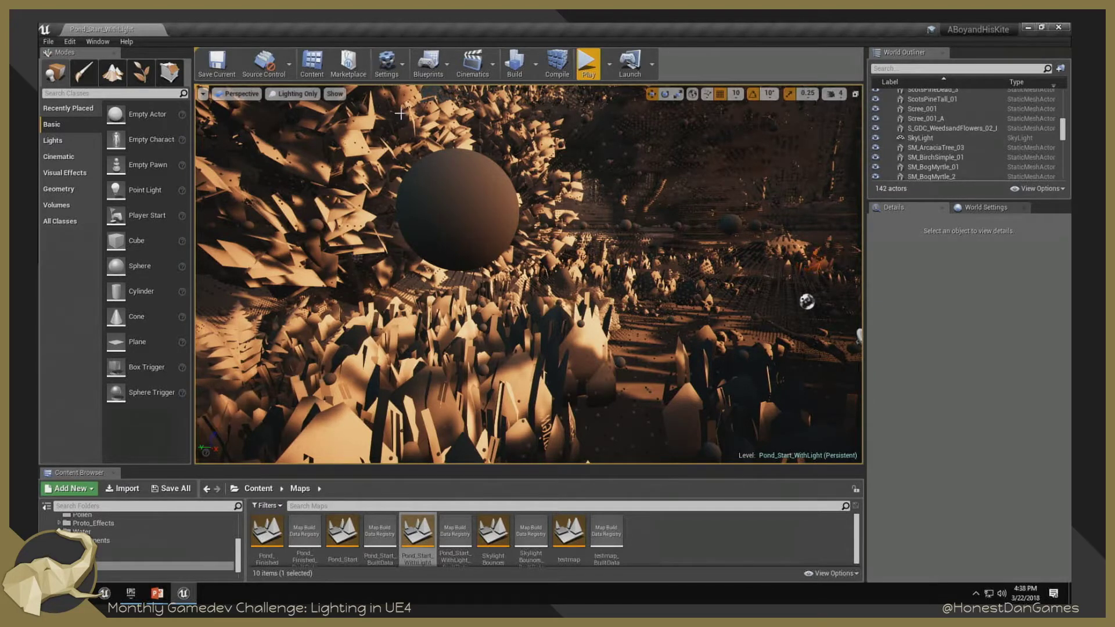
left_click(335, 94)
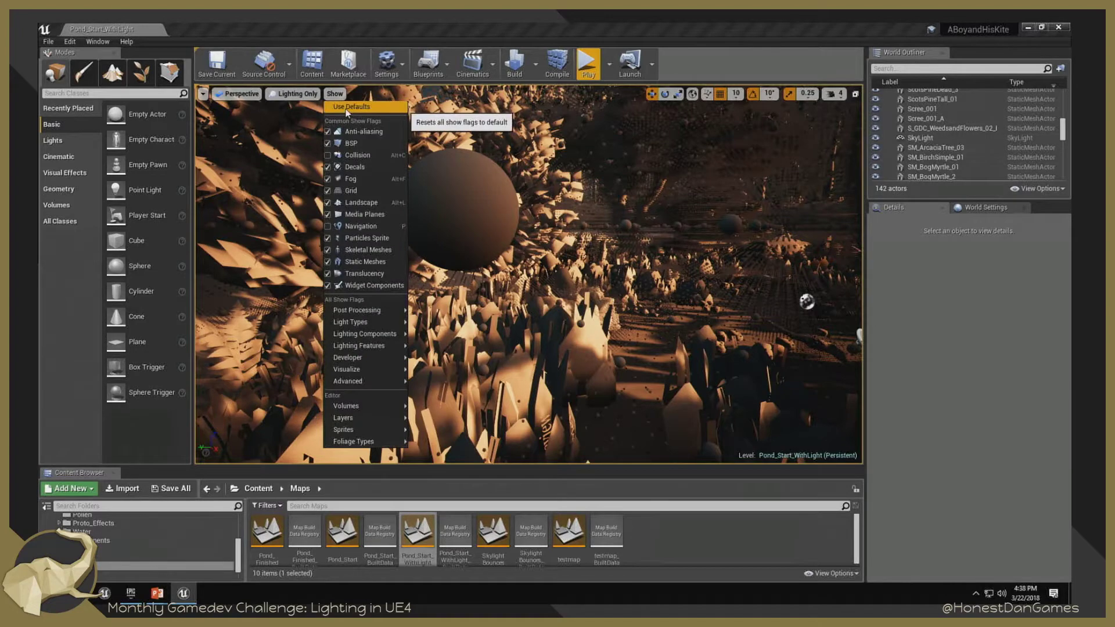
left_click(348, 107)
left_click(293, 94)
left_click(290, 112)
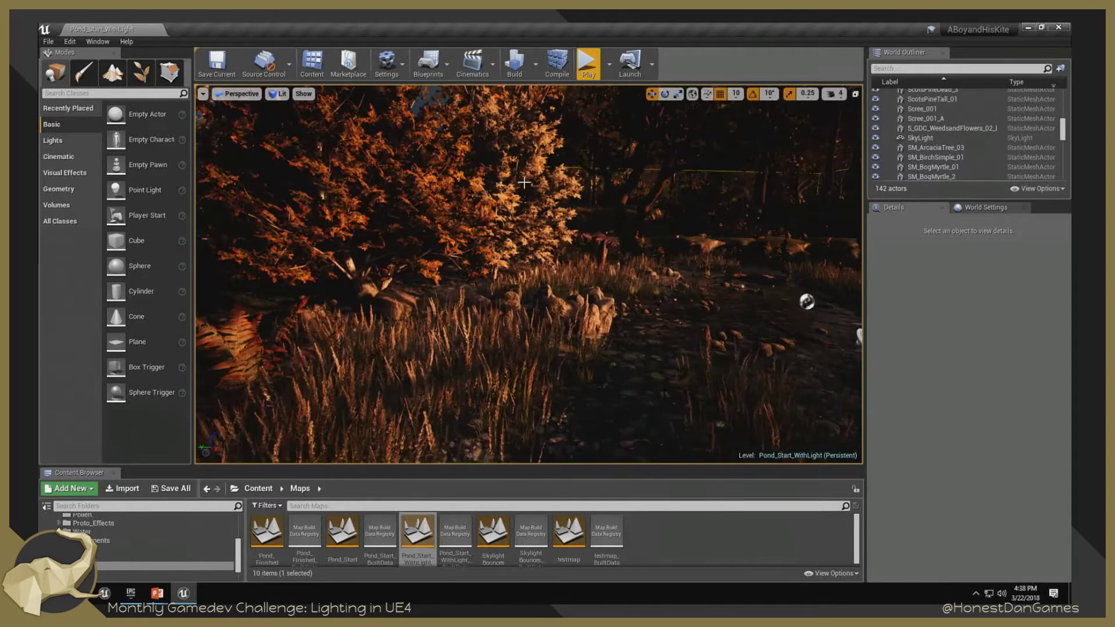
key("w")
right_click_drag(528, 274, 494, 255)
Add an Exponential Height Fog actor in the middle of the pond scene, at about X 11560, Y 5000, Z 650.
key("alt+Tab")
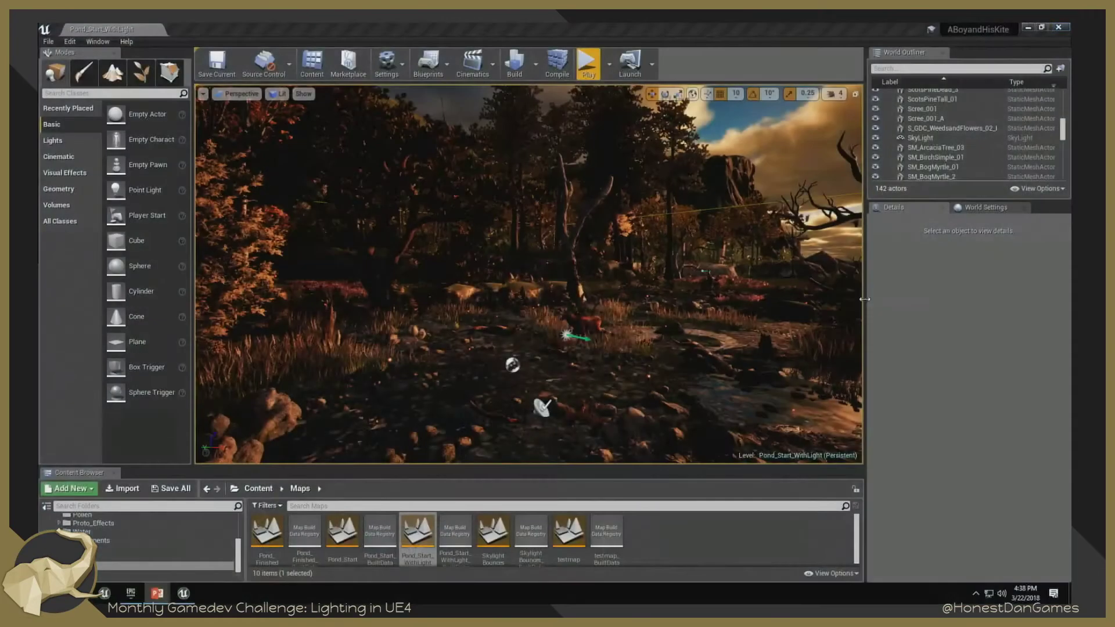
left_click_drag(865, 299, 875, 298)
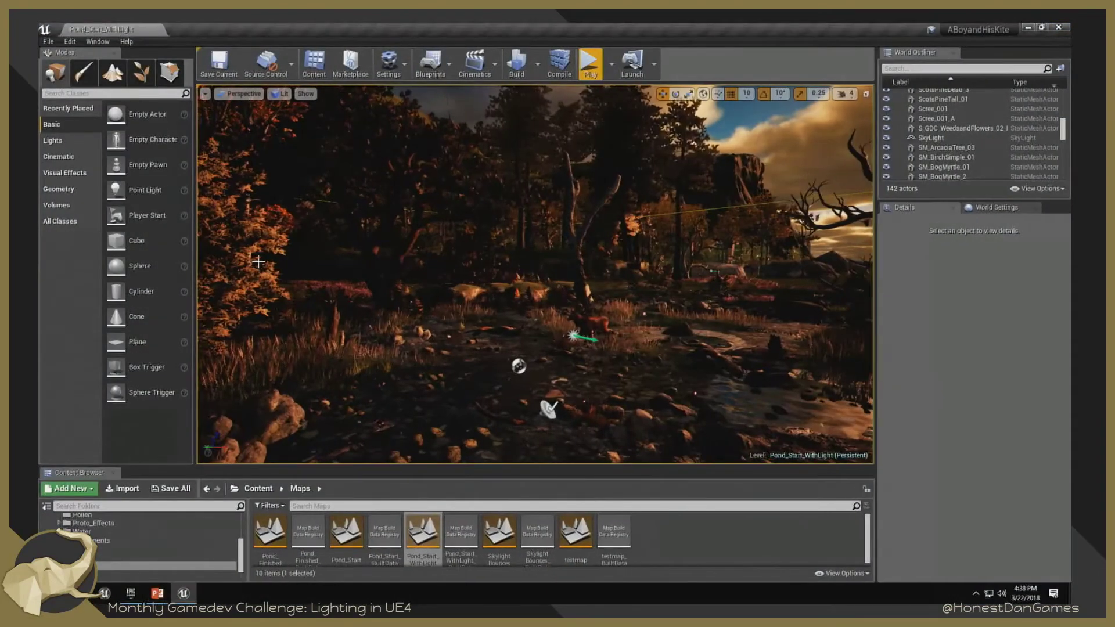
left_click(63, 174)
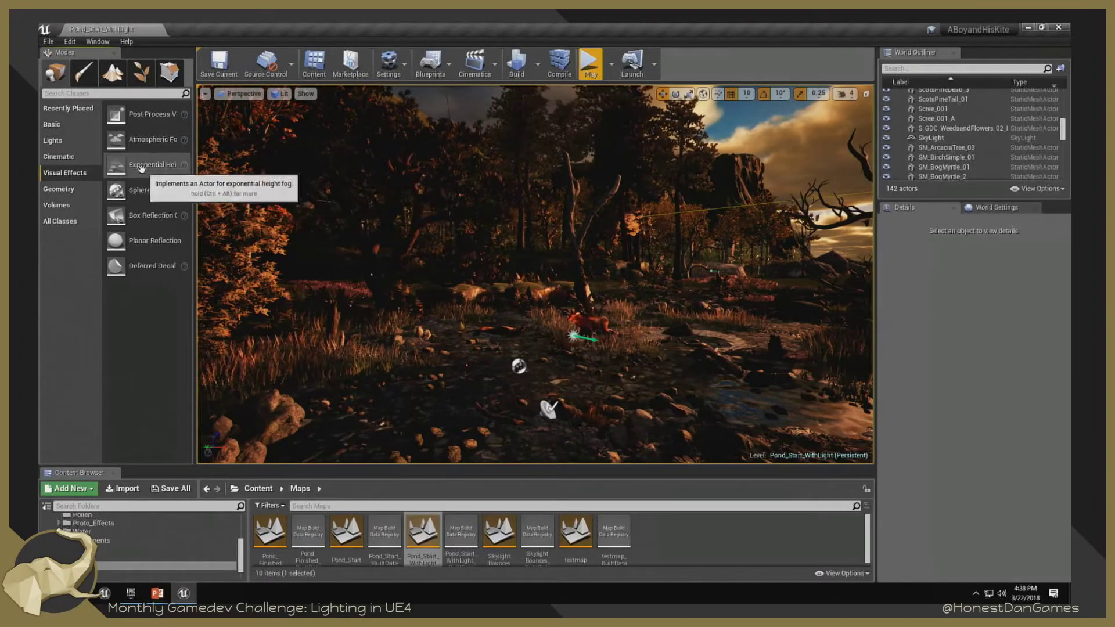
left_click_drag(135, 166, 607, 244)
scroll(930, 391, "up", 6)
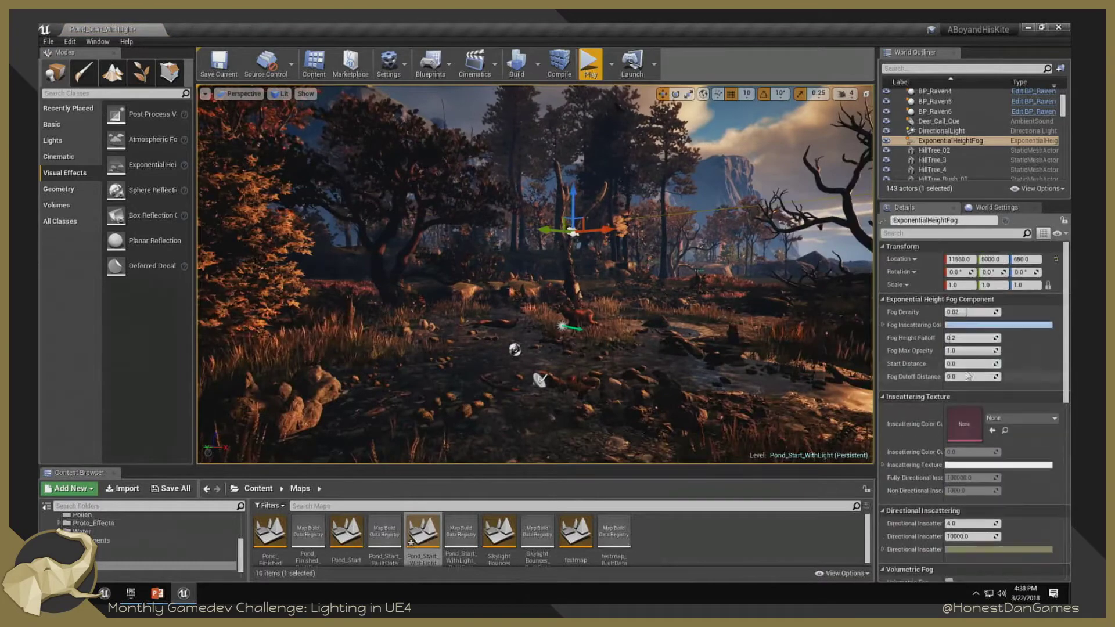
Set the exponential height fog's Fog Height Falloff to 2.0 and adjust its volumetric Scattering Distribution.
left_click(966, 337)
type("2")
key("Return")
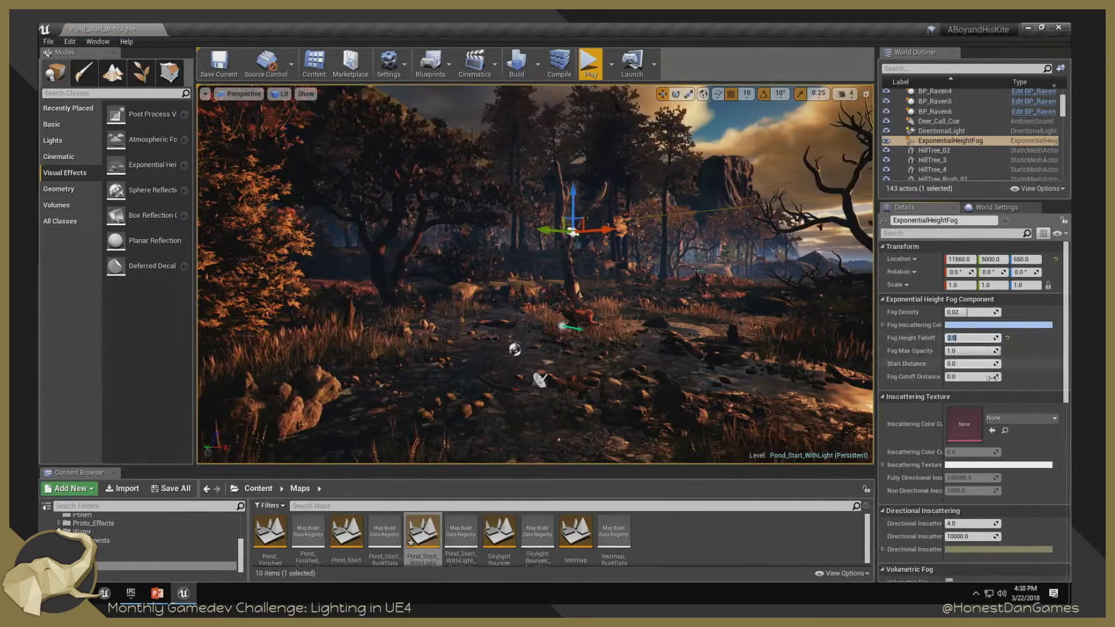
scroll(1009, 460, "down", 3)
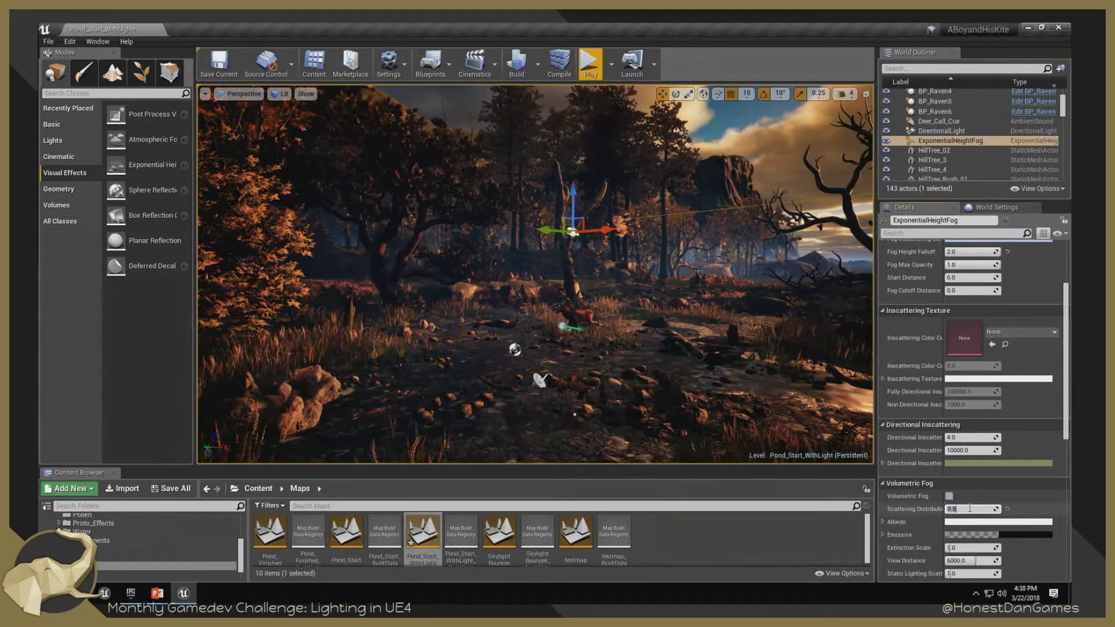
scroll(969, 508, "up", 3)
Set the exponential height fog's Fog Density to 1.0 and check the effect over the pond.
left_click(955, 313)
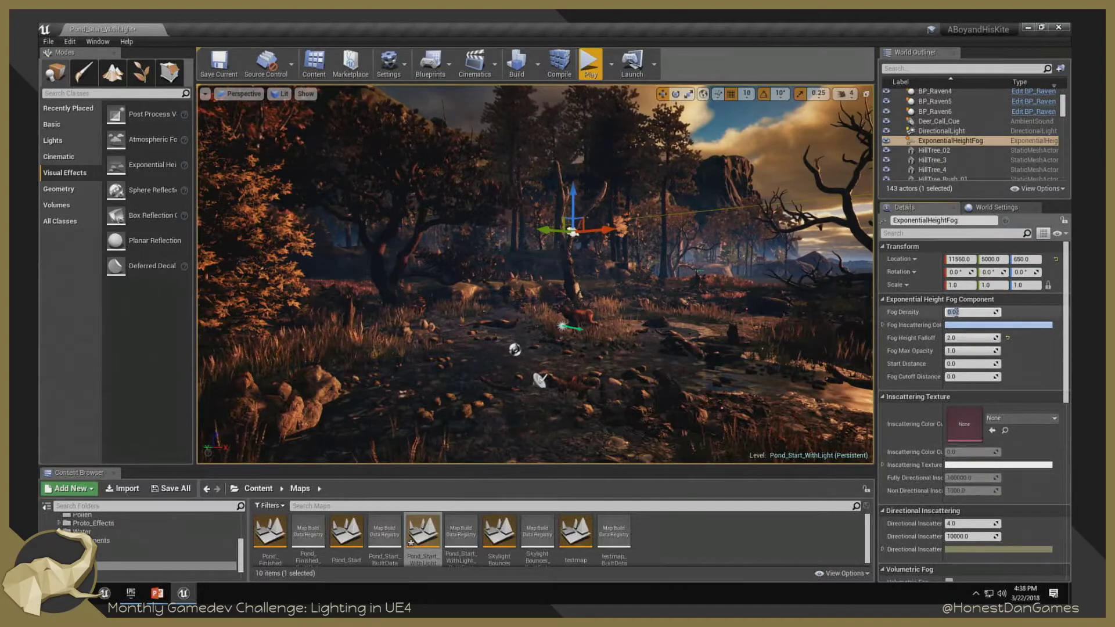
type("1")
key("Return")
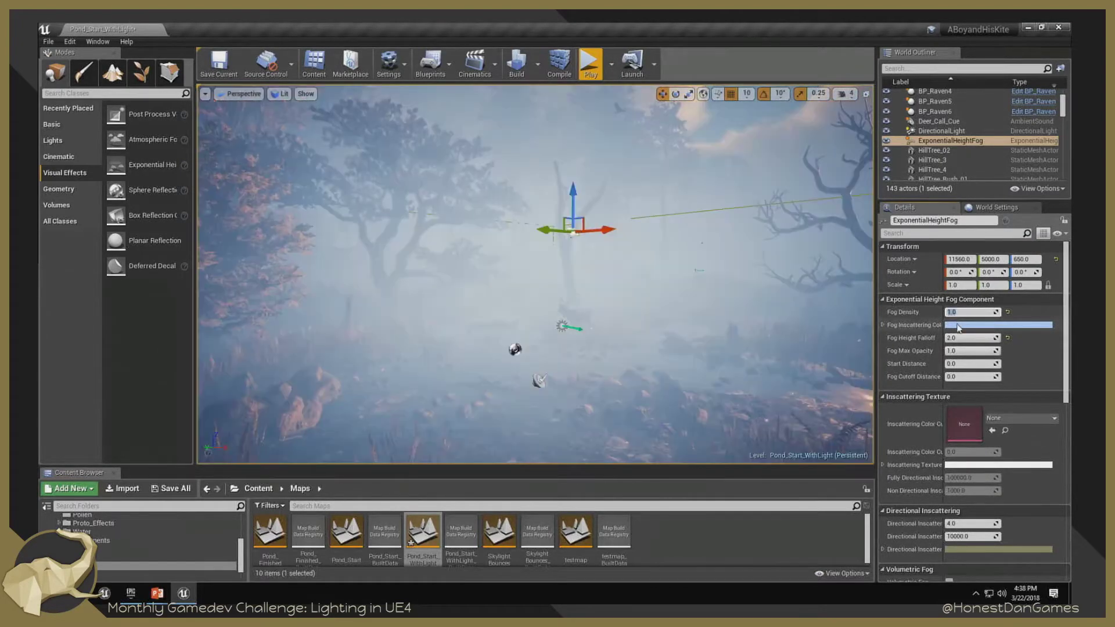
key("s")
right_click_drag(755, 302, 775, 301)
key("w")
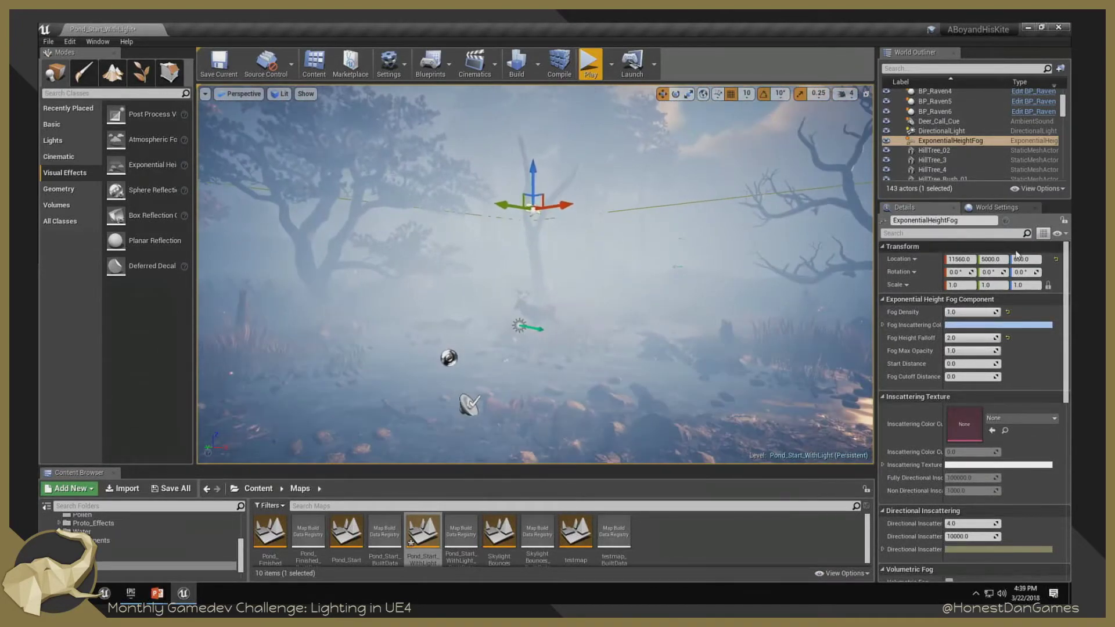
key("s")
right_click_drag(697, 334, 692, 335)
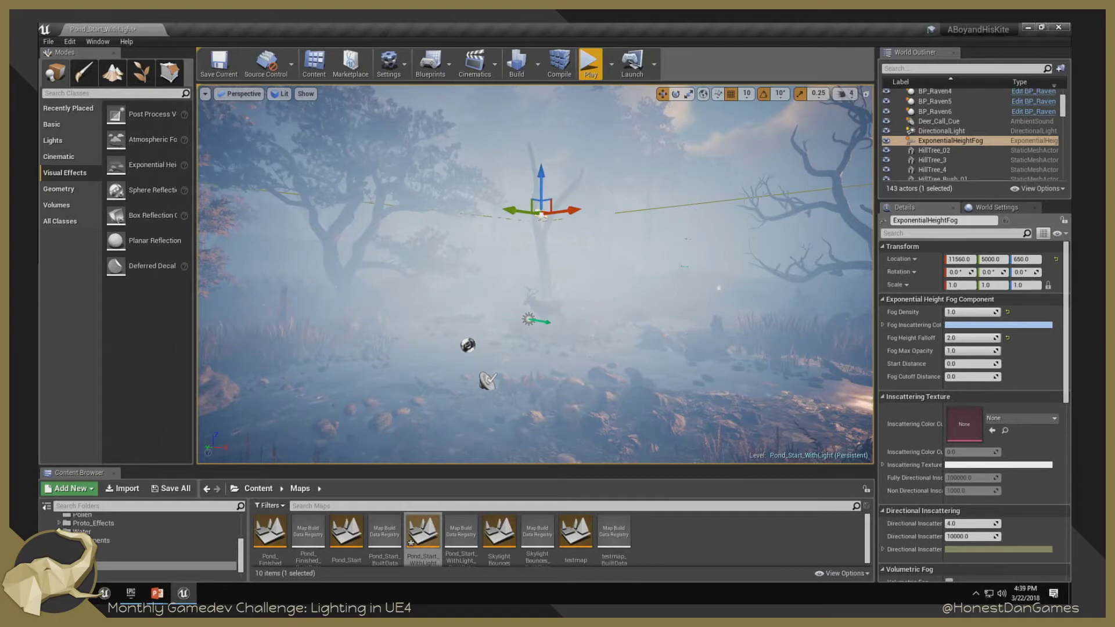
Set the exponential height fog's Fog Density to 0.5 and check the effect over the pond.
left_click(962, 312)
type("0.5")
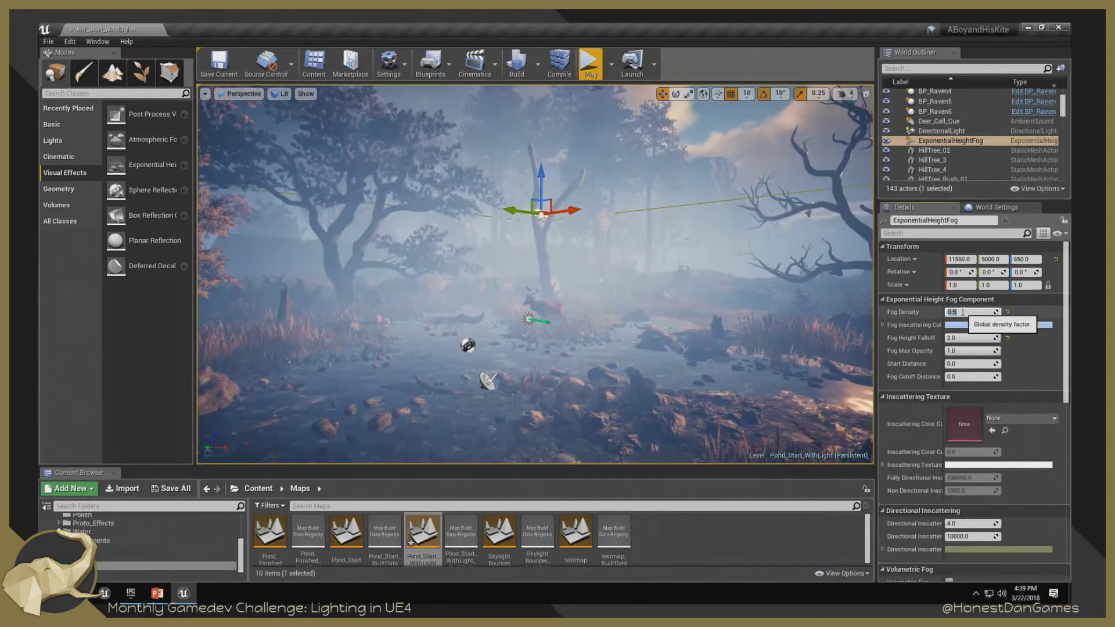
mouse_move(686, 300)
left_mouse_down()
mouse_move(671, 340)
mouse_move(686, 300)
left_mouse_up()
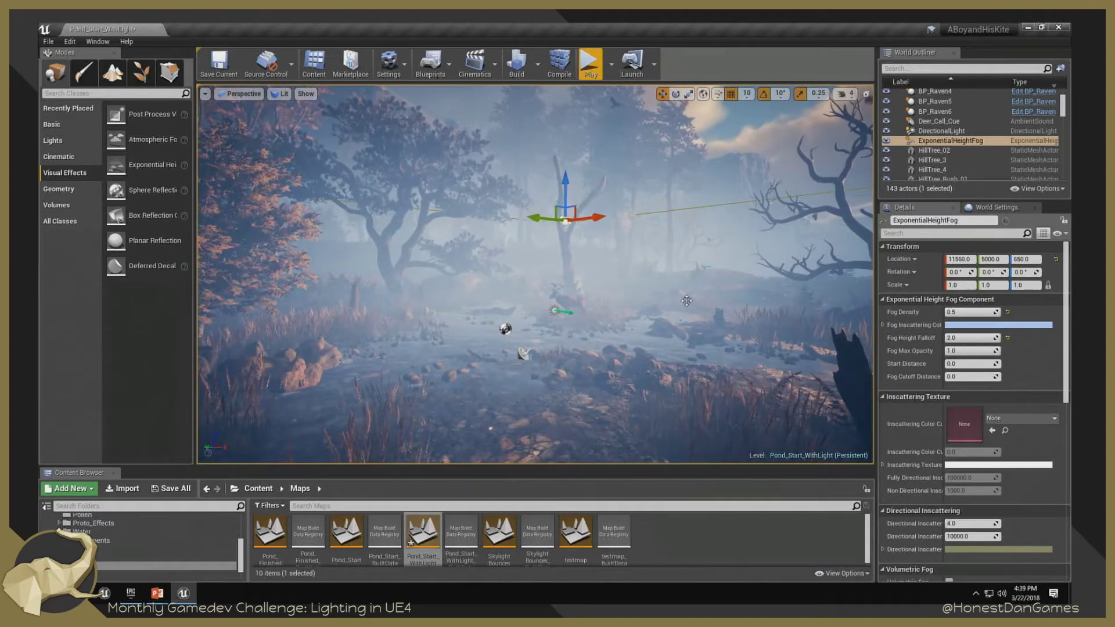
left_click_drag(623, 322, 625, 299)
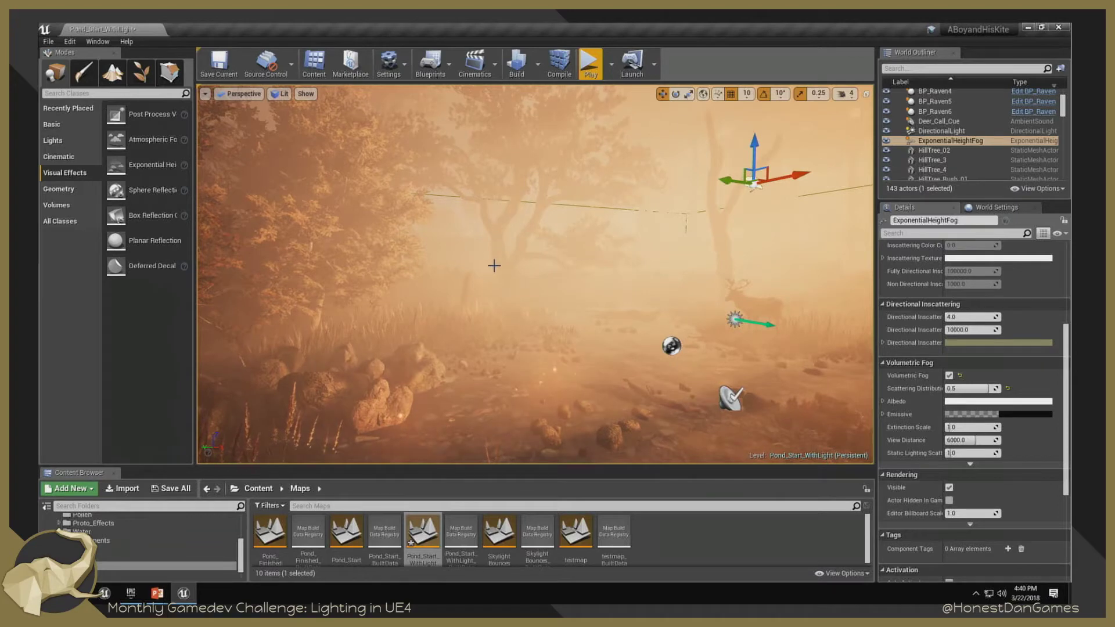
Select the directional light above the trees and turn off its Affects World option.
right_click_drag(524, 289, 645, 140)
mouse_move(433, 245)
right_mouse_down()
mouse_move(433, 224)
mouse_move(432, 244)
right_mouse_up()
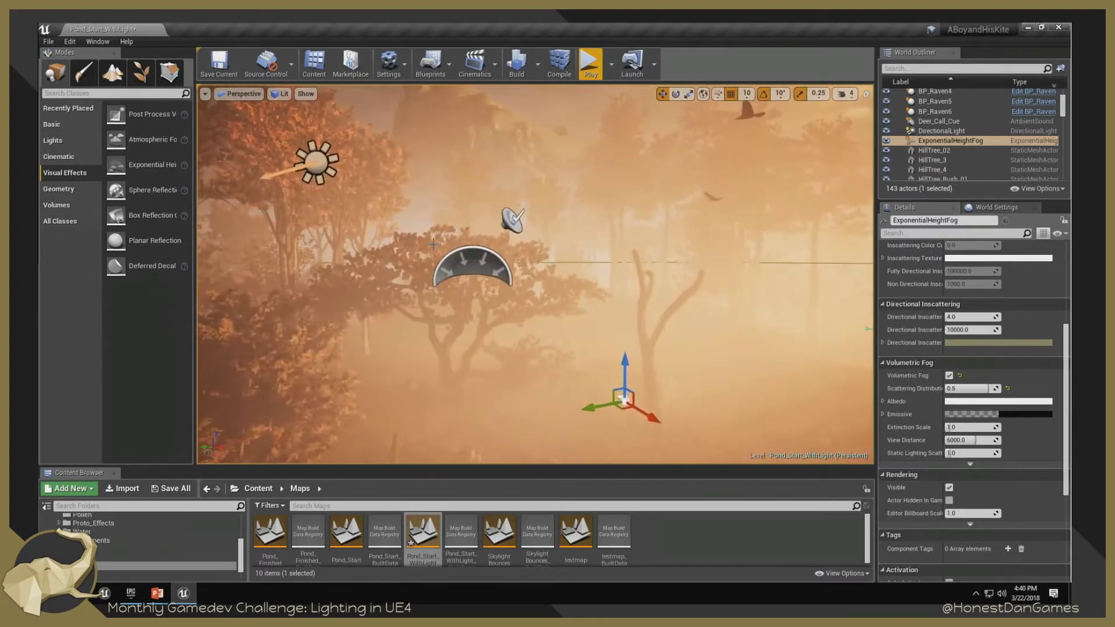
left_click(313, 163)
scroll(987, 407, "up", 6)
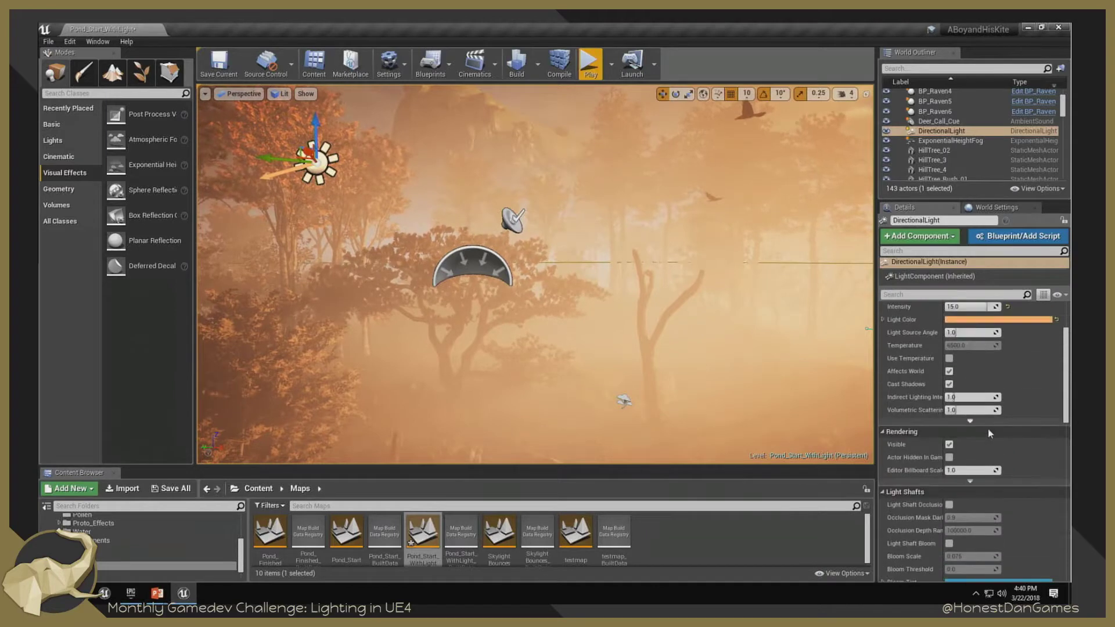
left_click(948, 457)
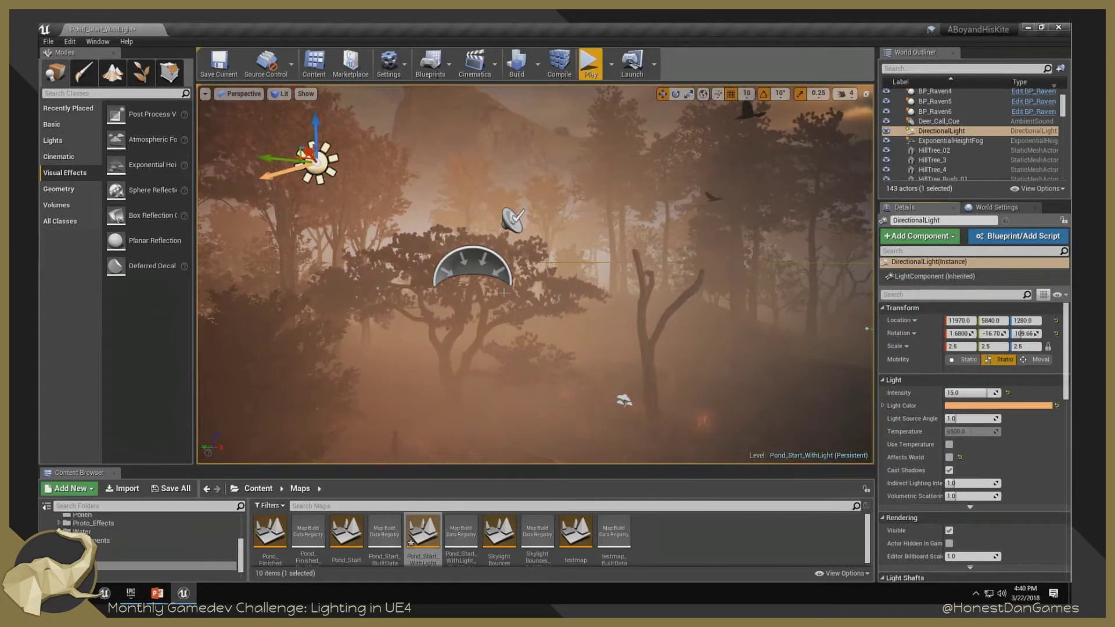
Select the sky light to examine its light settings and the fog around the pond.
left_click(499, 263)
middle_click_drag(500, 263, 496, 291)
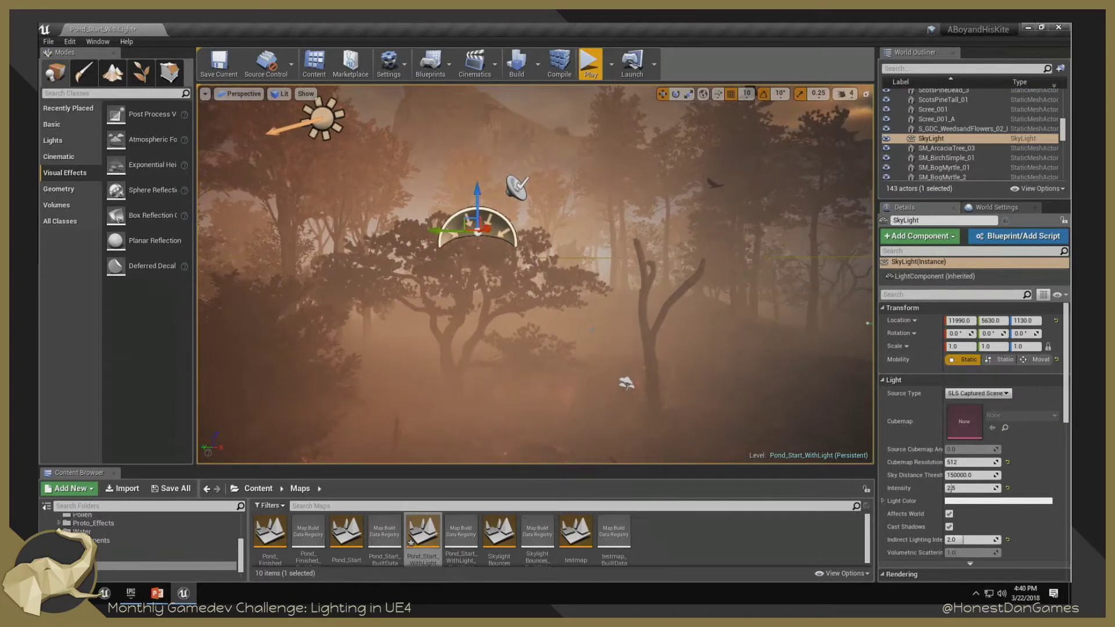
right_click_drag(534, 273, 630, 328)
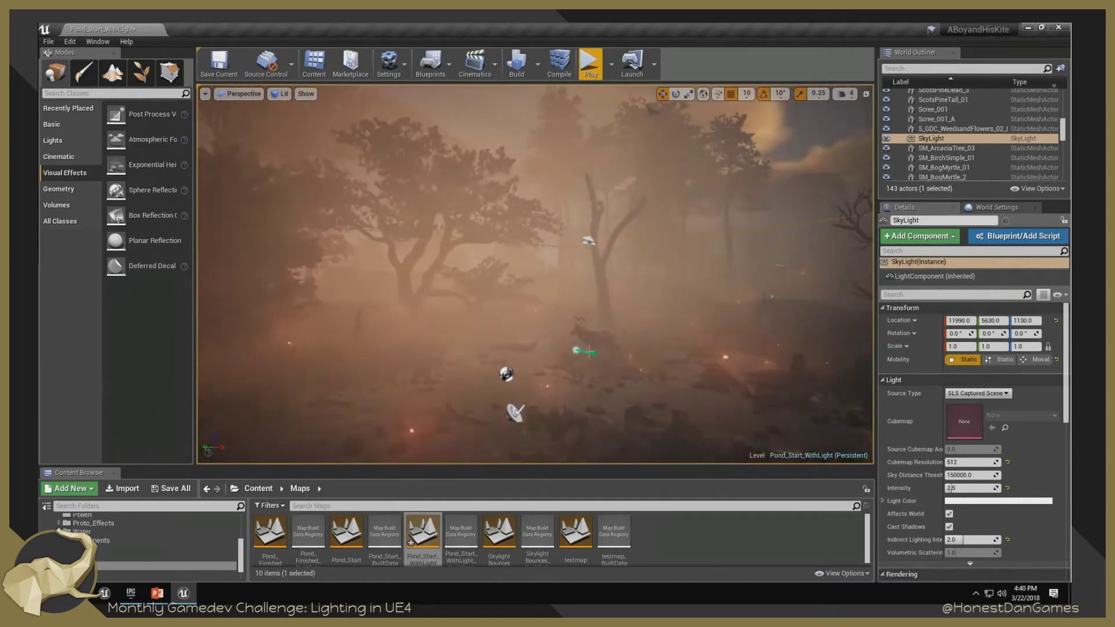
Select the exponential height fog actor and set its Fog Density to 2.0.
left_click(587, 242)
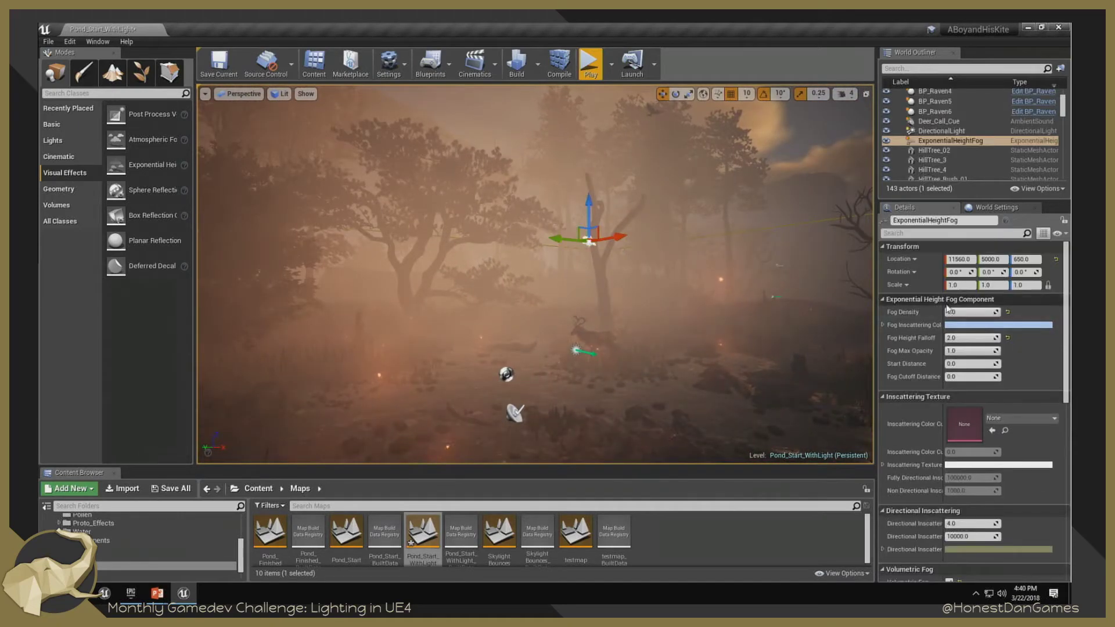
right_click_drag(659, 292, 638, 281)
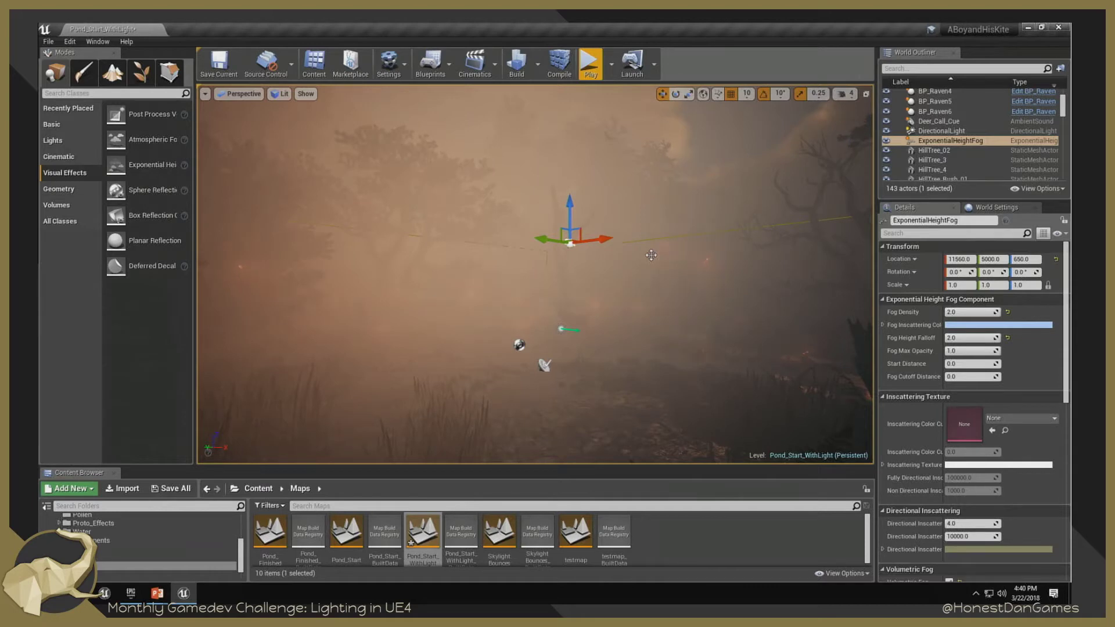
right_click_drag(534, 274, 504, 267)
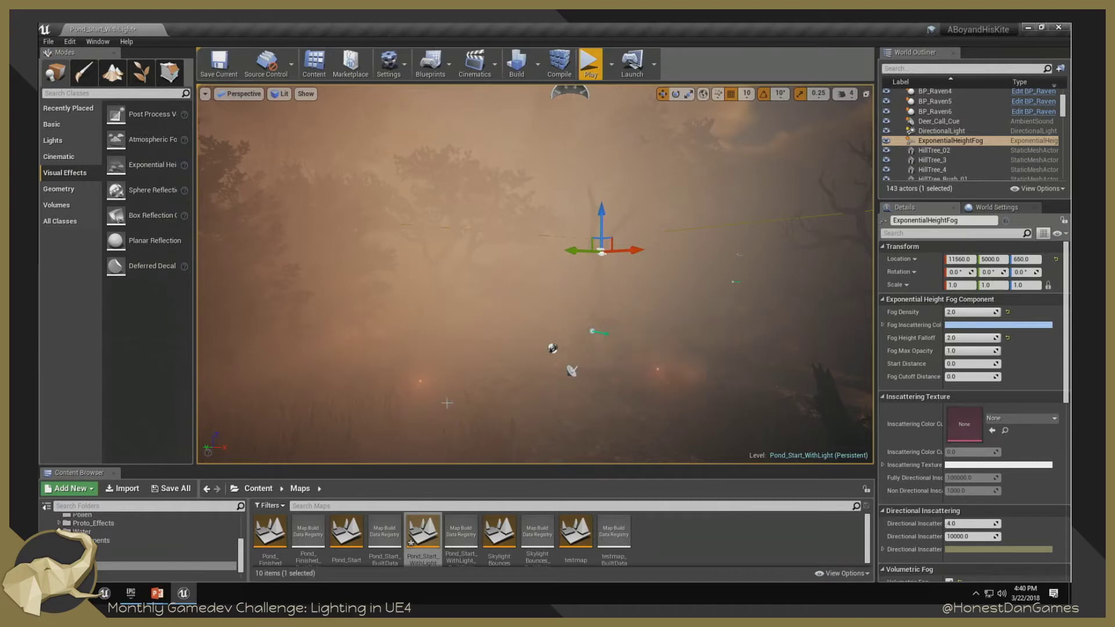
Place a Spot Light above the ground in the foggy pond area, at about X 11730, Y 5940, Z 510.
right_click_drag(446, 403, 303, 367)
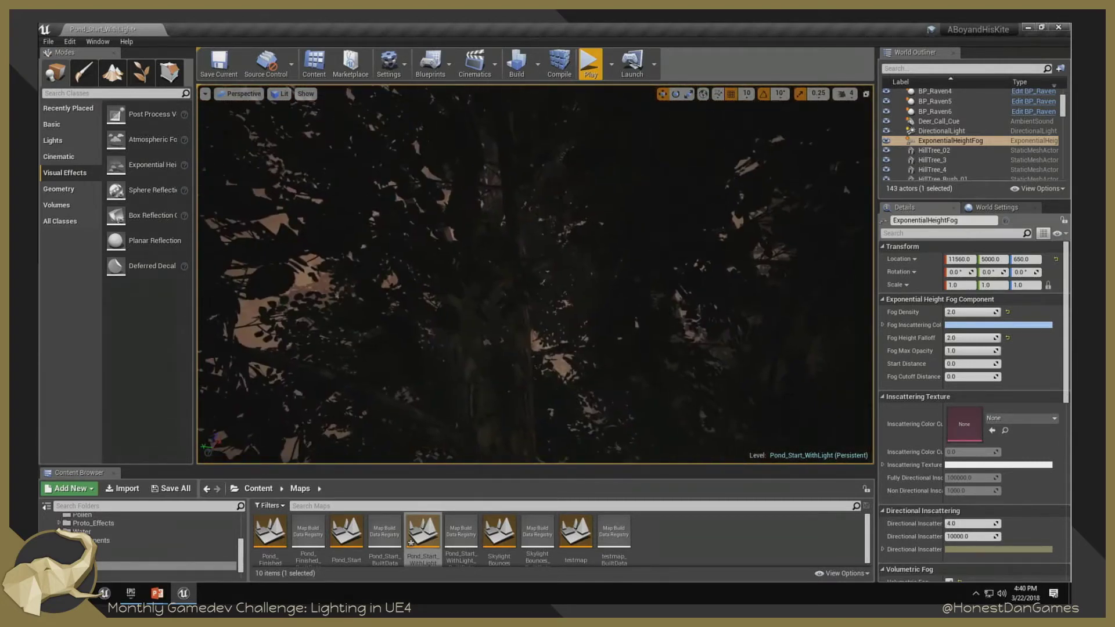
right_click_drag(459, 342, 459, 370)
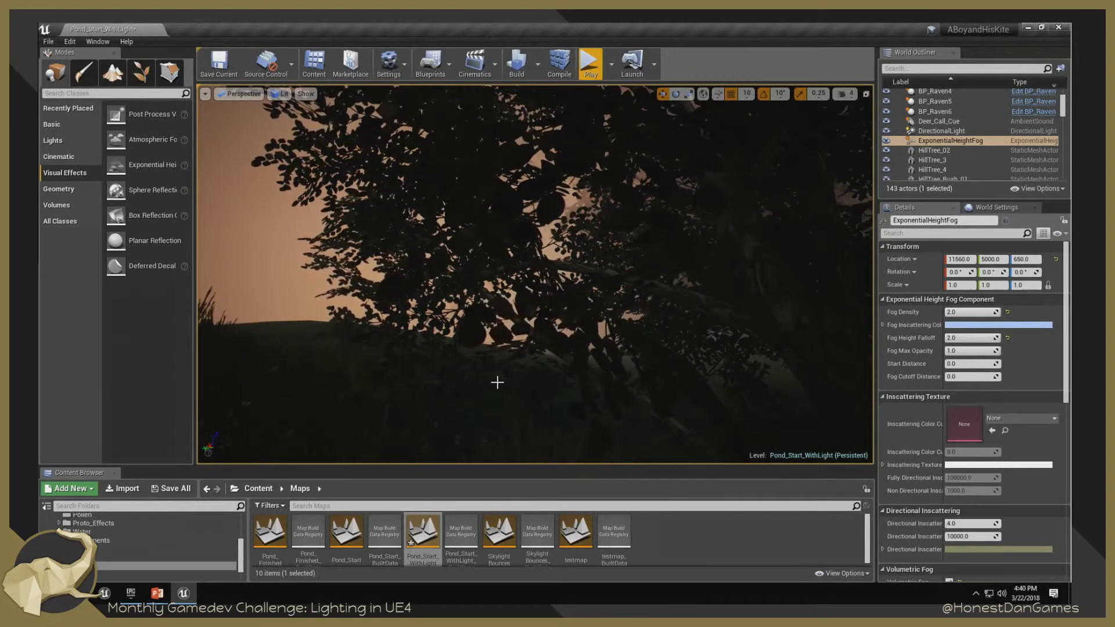
right_click_drag(497, 382, 595, 404)
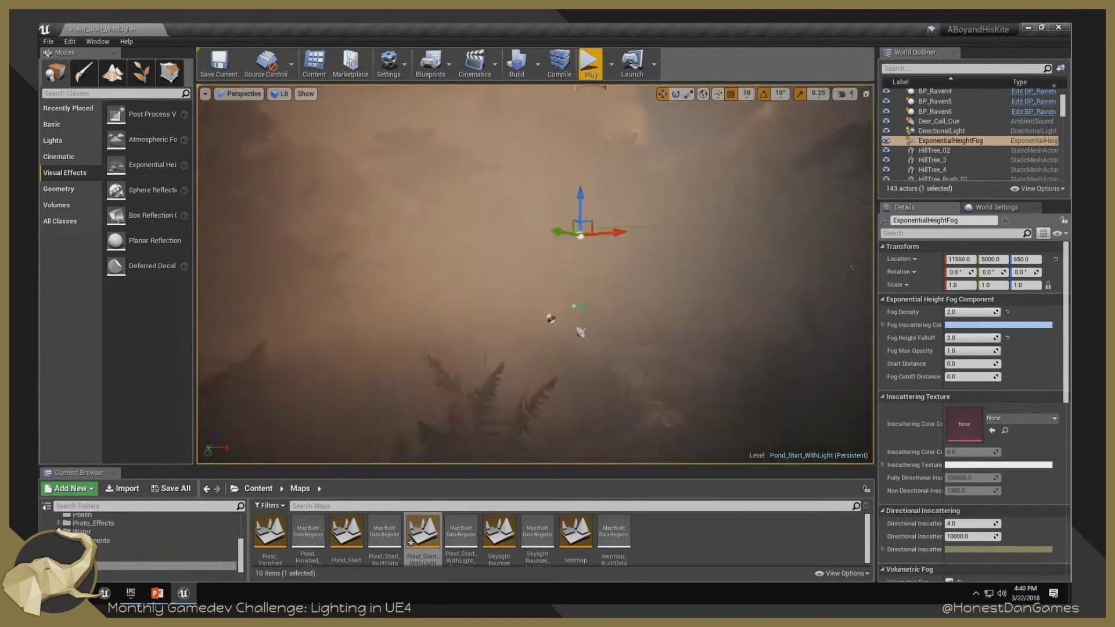
right_click_drag(522, 291, 479, 275)
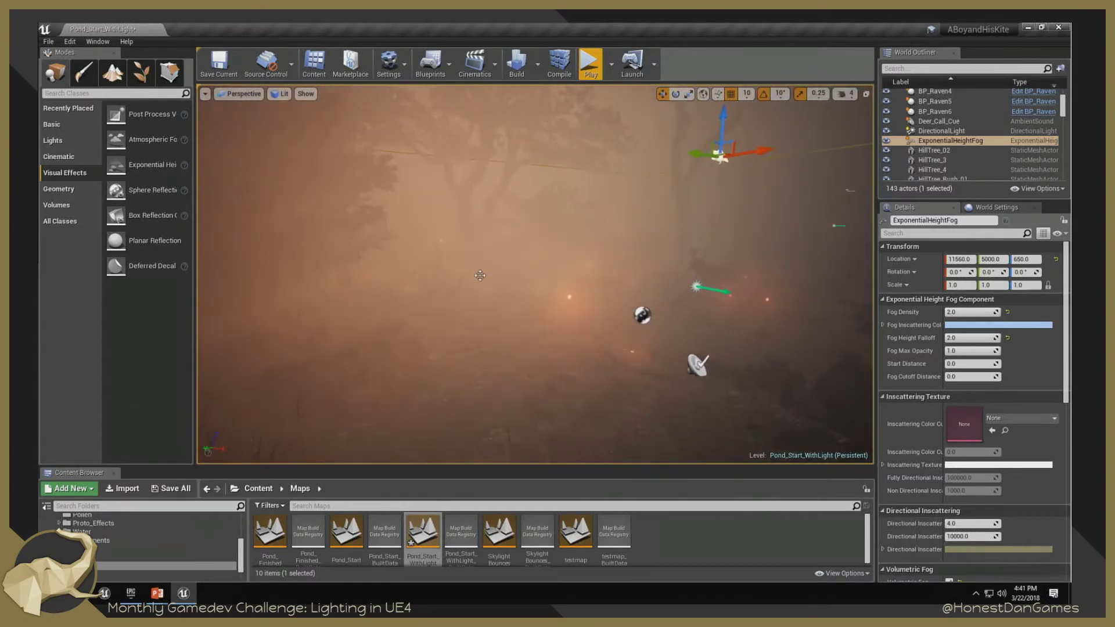
left_click(65, 140)
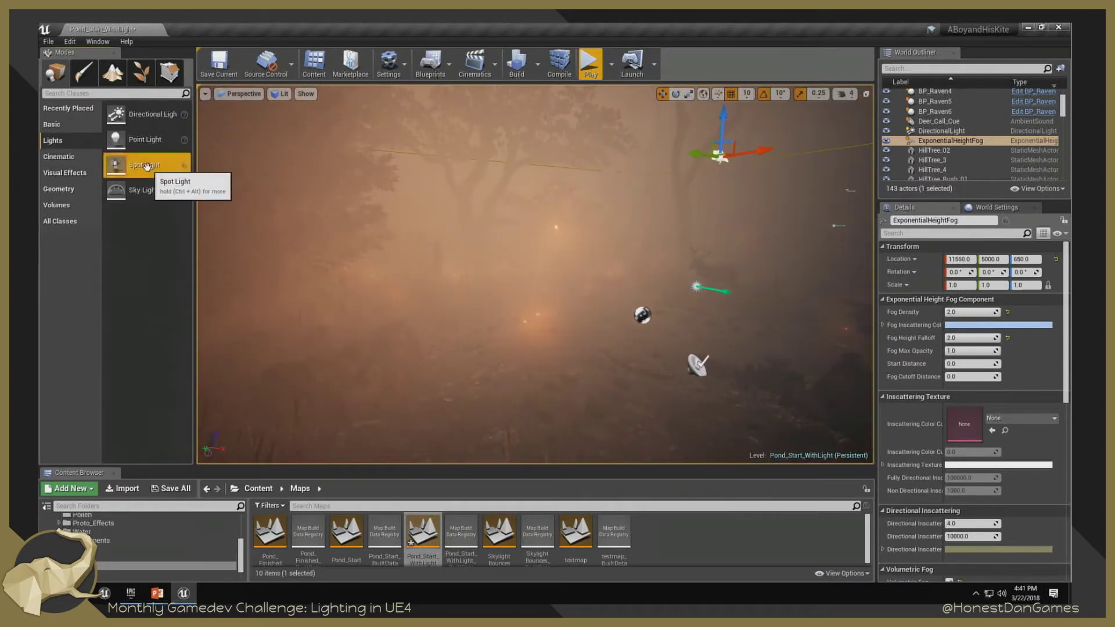
left_click_drag(147, 167, 450, 149)
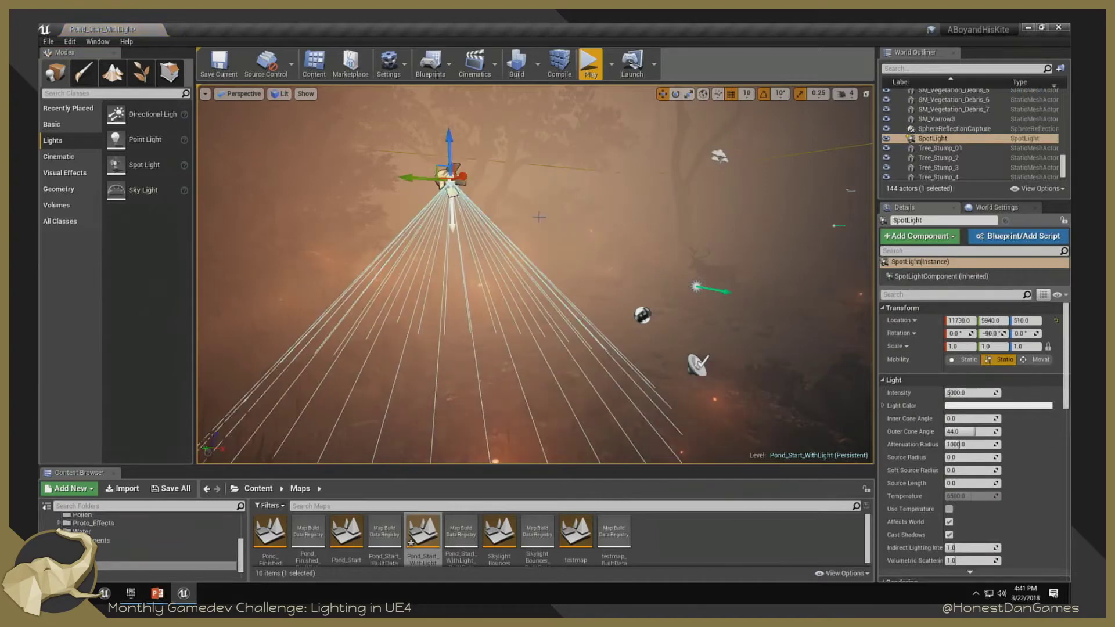
Set the spot light's Volumetric Scattering Intensity to 20.
scroll(970, 421, "down", 3)
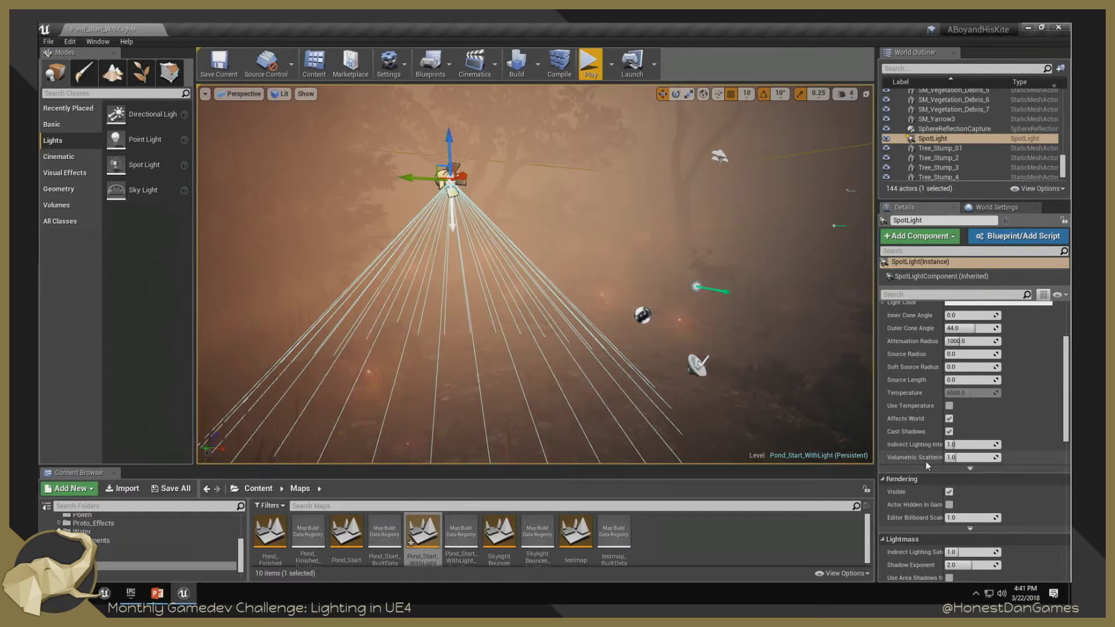
left_click(959, 458)
type("20")
key("Return")
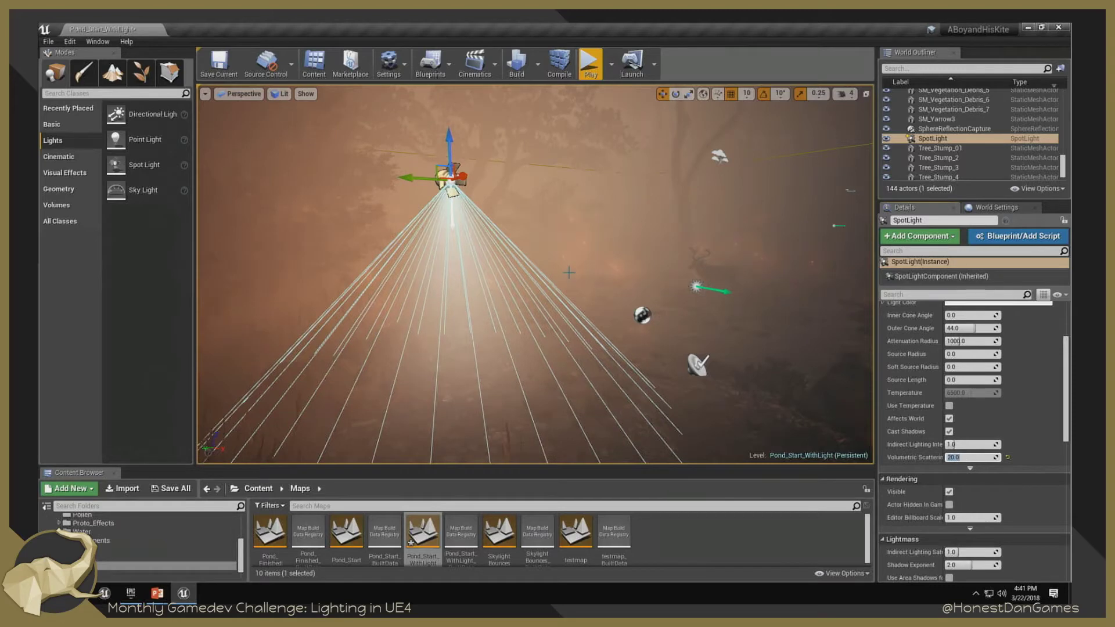
Set the spot light's Volumetric Scattering Intensity to 40 and inspect its light cone with the editor icons hidden.
right_click_drag(573, 278, 541, 337)
key("g")
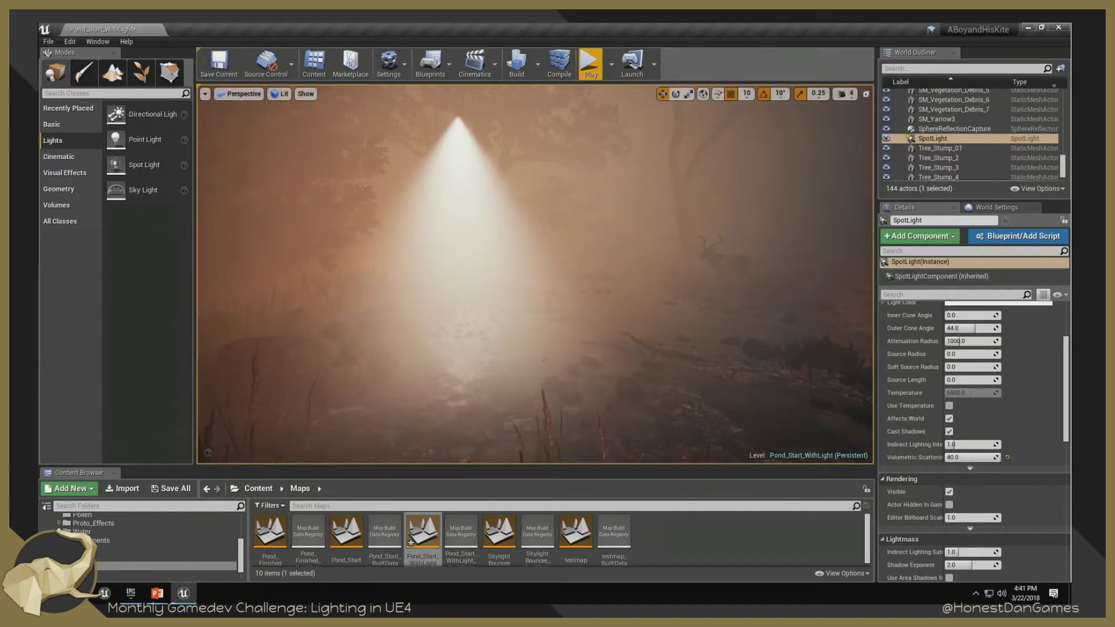
key("w")
right_click_drag(453, 131, 502, 276)
key("s")
key("w")
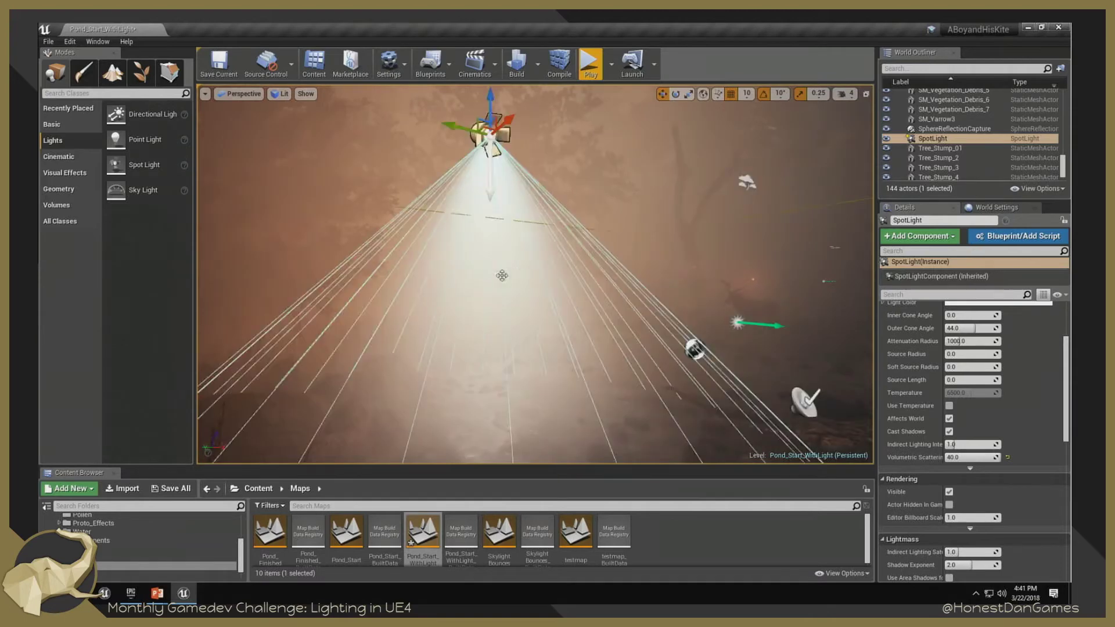
Delete the spot light from the foggy pond area.
key("w")
right_click_drag(491, 227, 551, 267)
key("Delete")
Select the pollen mote emitter by the deer and examine its particle Light module's Radius Scale and Volumetric Scattering Intensity settings.
key("w")
left_click(438, 272)
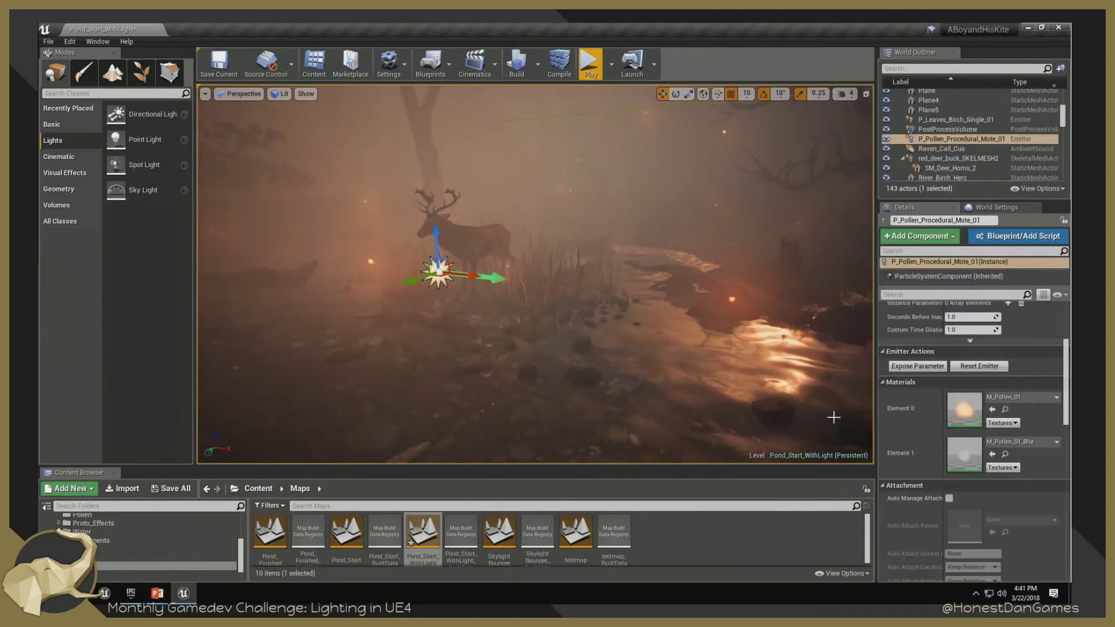
scroll(923, 414, "up", 7)
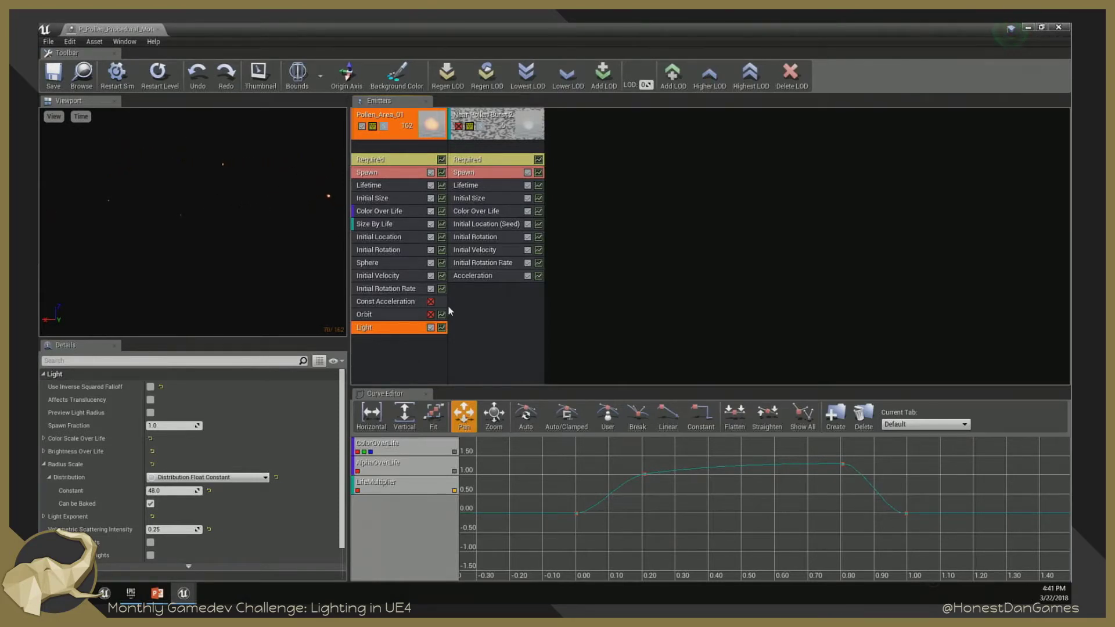
scroll(158, 471, "down", 2)
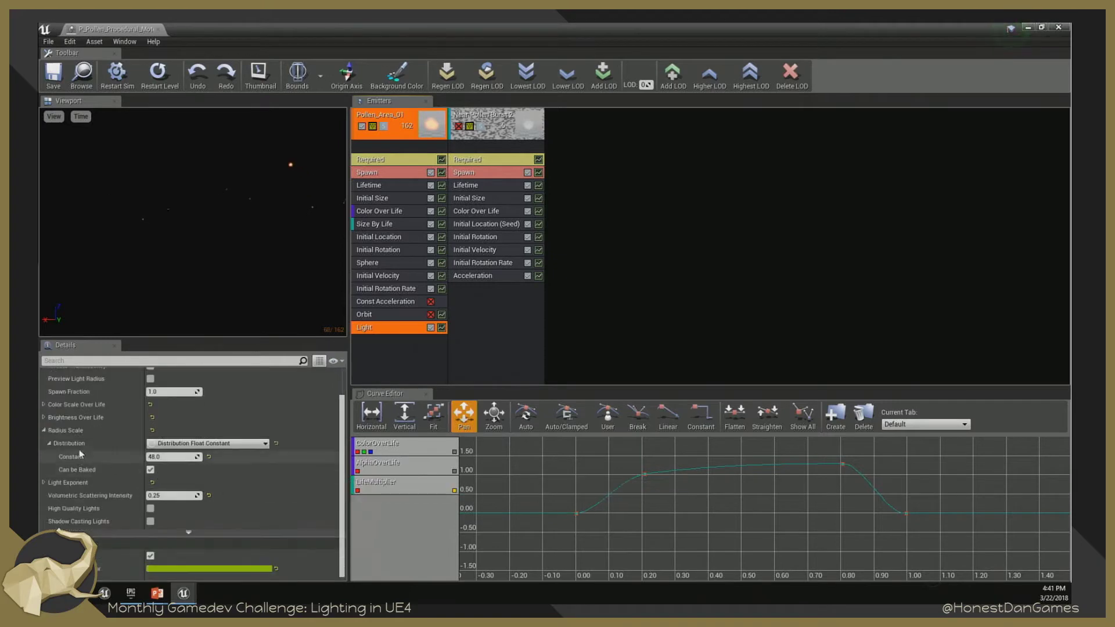
left_click(155, 457)
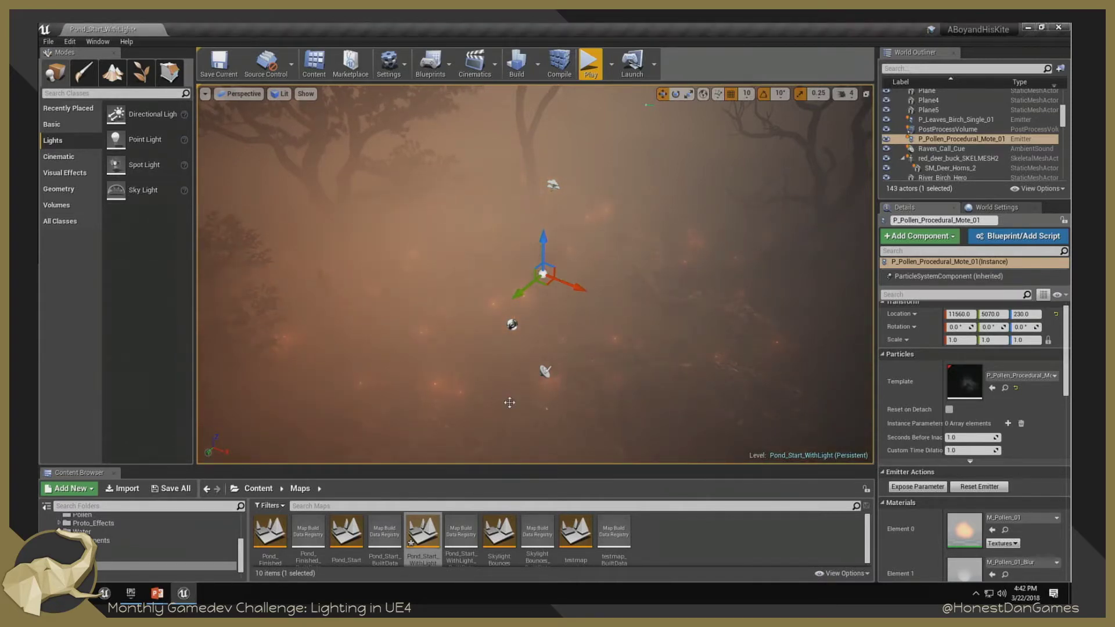
Select the directional light in the sky and enable Affects World for it.
right_click_drag(510, 403, 487, 385)
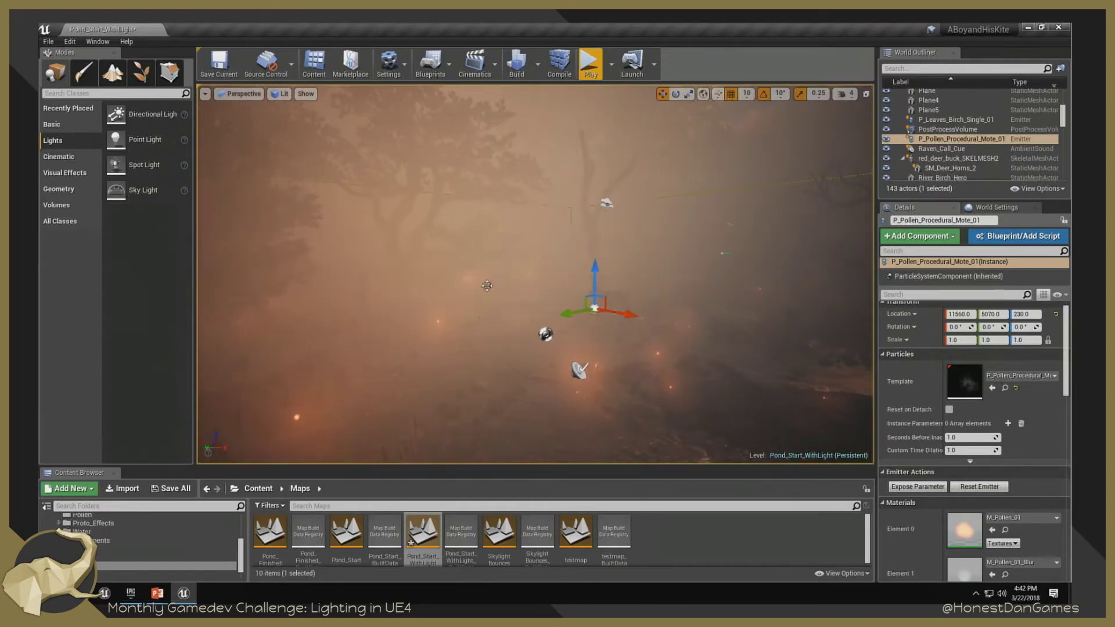
right_click_drag(486, 285, 505, 212)
left_click(518, 101)
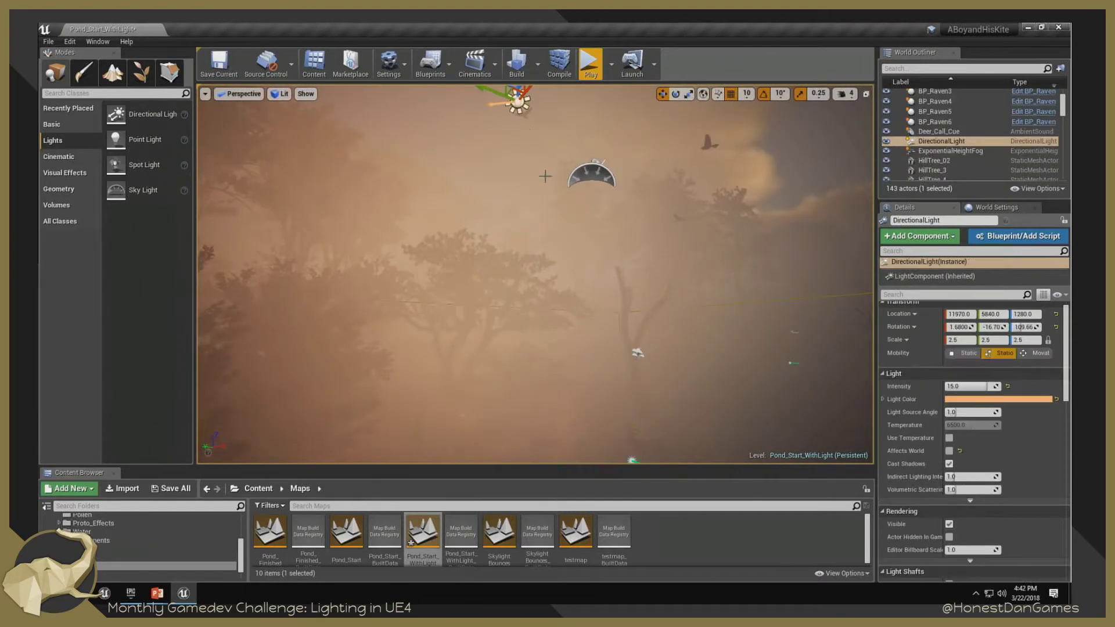
right_click_drag(546, 176, 550, 235)
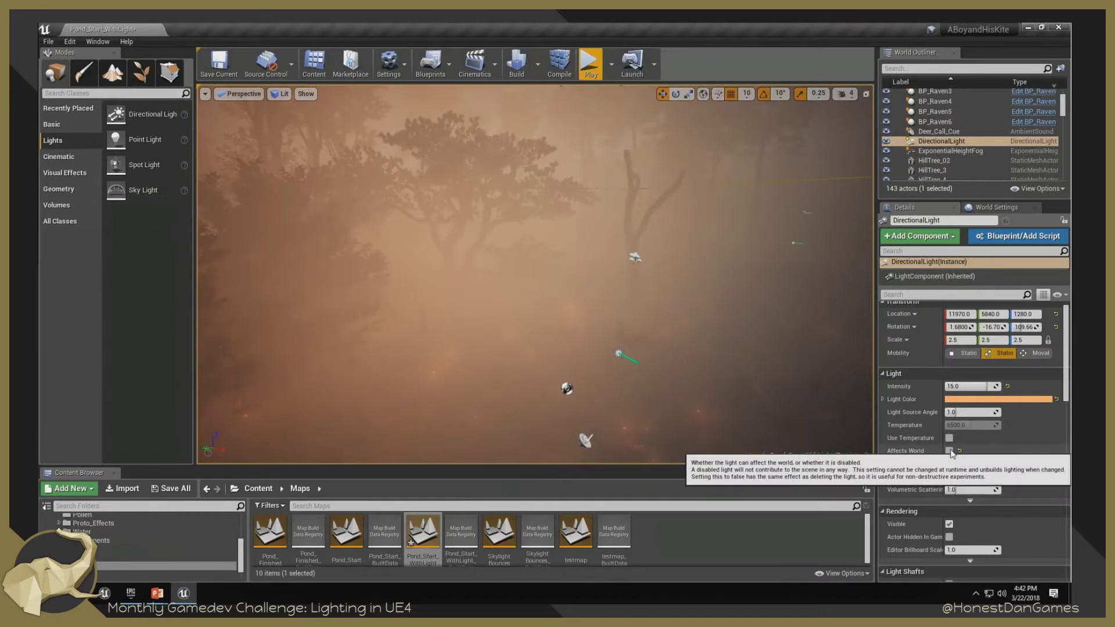
left_click(949, 450)
scroll(627, 279, "down", 3)
right_click_drag(627, 279, 601, 293)
key("w")
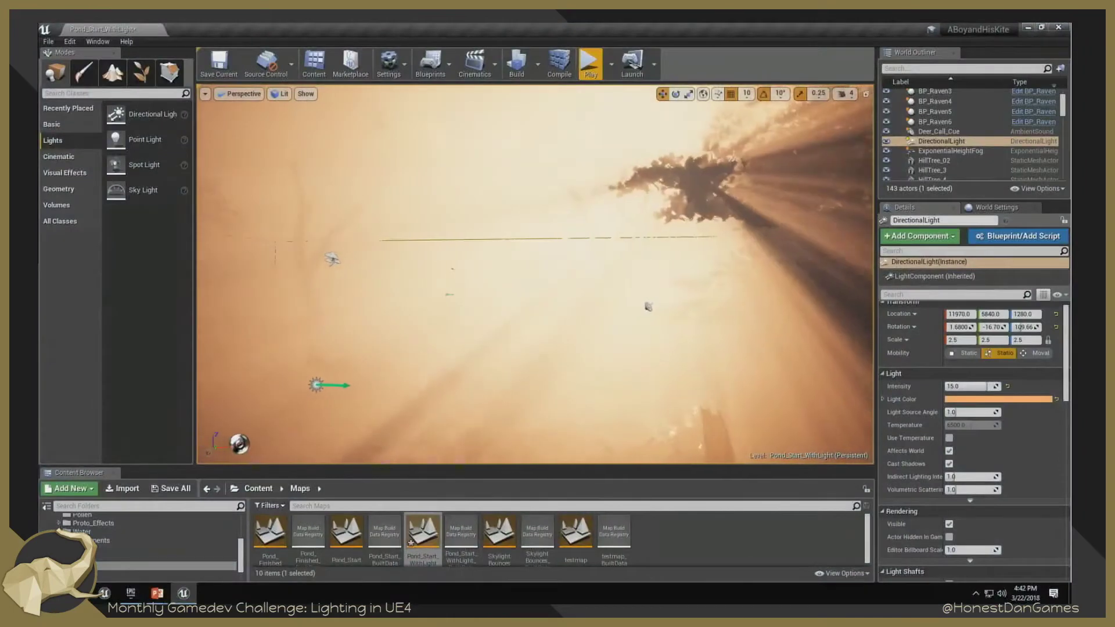
Switch the directional light's Cast Shadows off and on repeatedly to compare its effect on the fog, leaving it enabled.
mouse_move(532, 277)
middle_mouse_down()
mouse_move(566, 303)
mouse_move(531, 277)
middle_mouse_up()
scroll(928, 433, "down", 2)
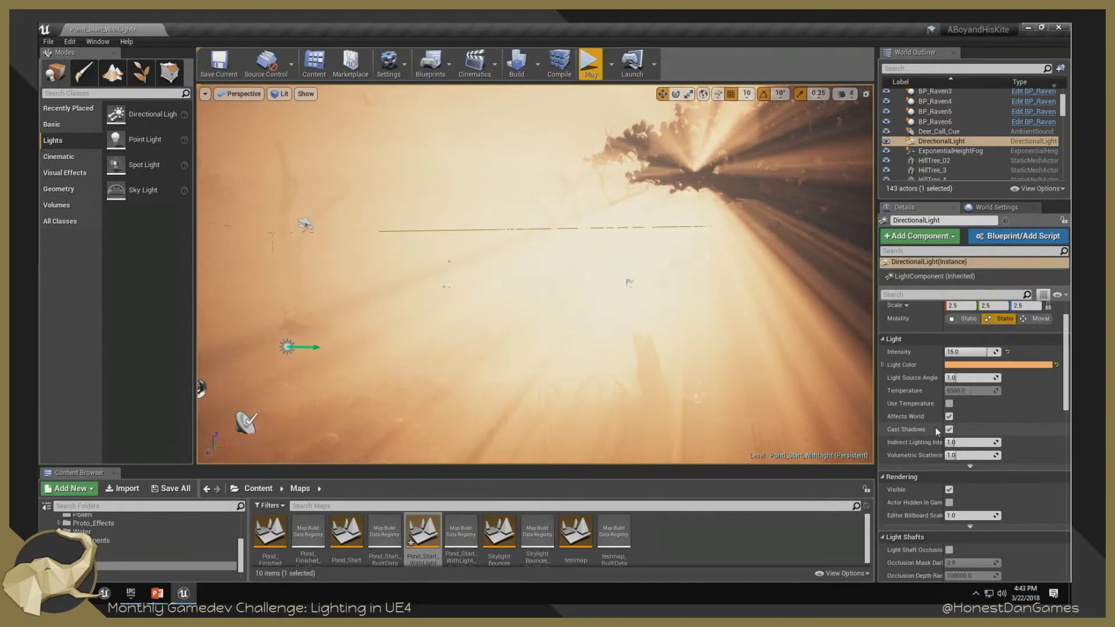
left_click(949, 429)
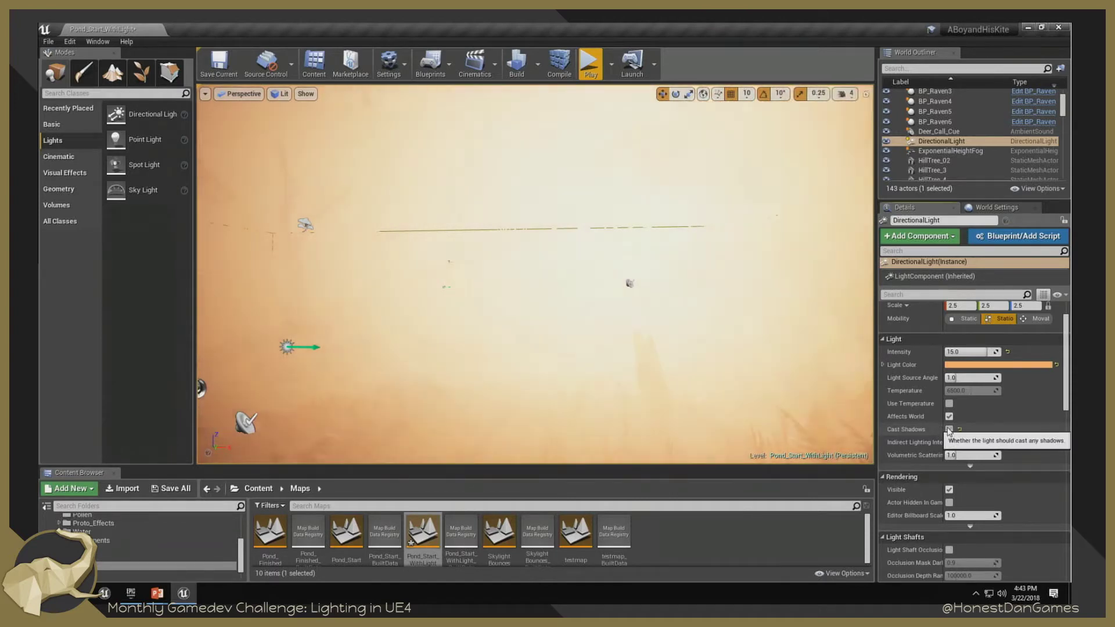
left_click(948, 430)
left_click(949, 430)
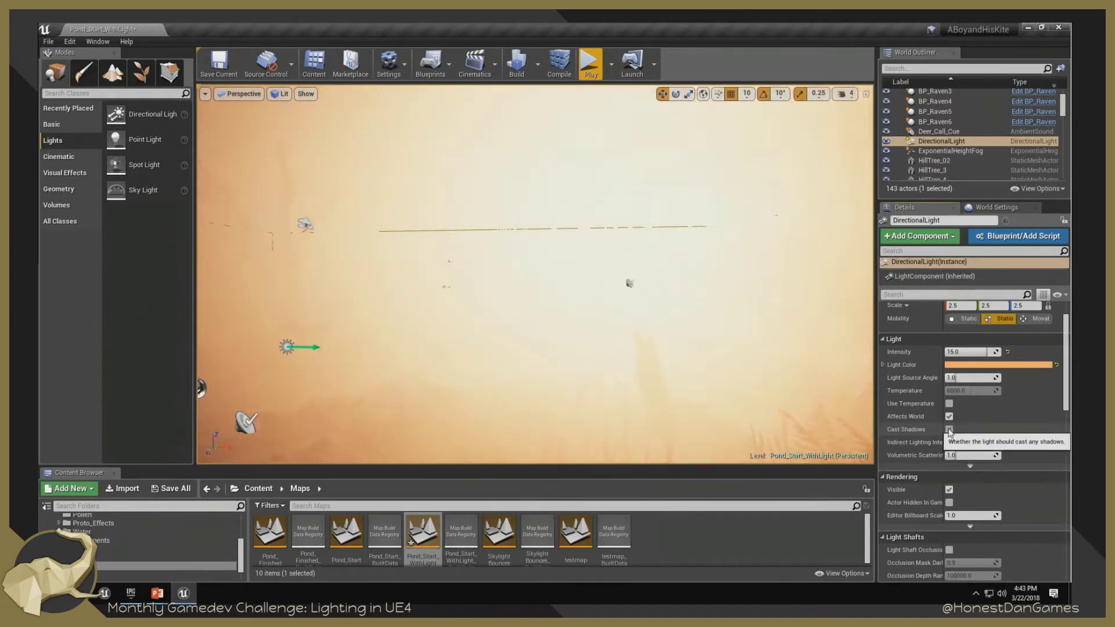
left_click(948, 430)
left_click(949, 431)
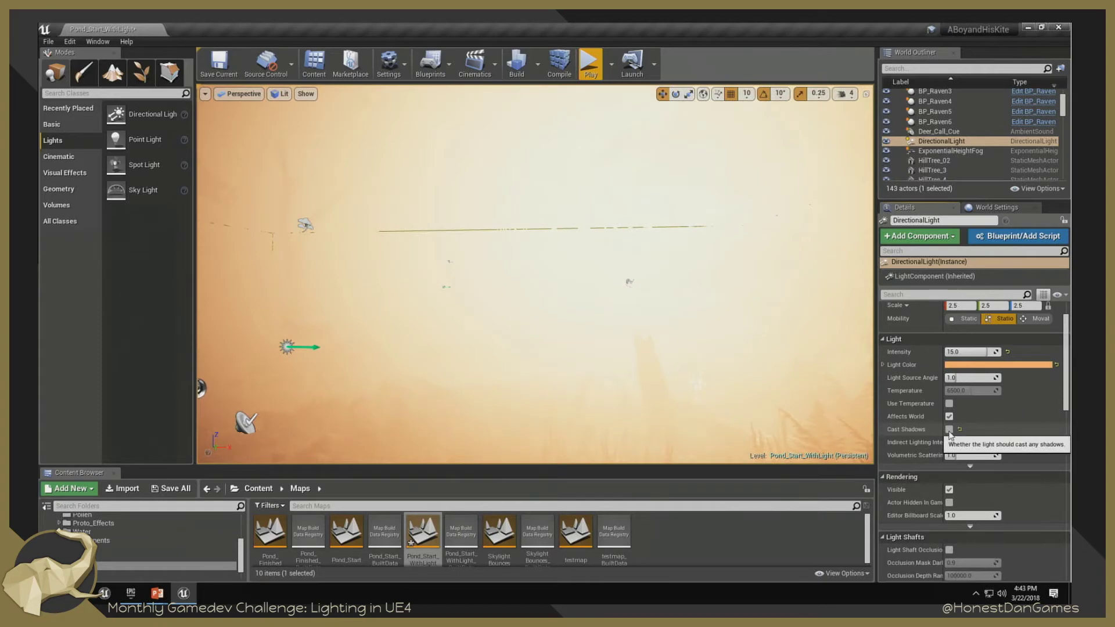
left_click(949, 433)
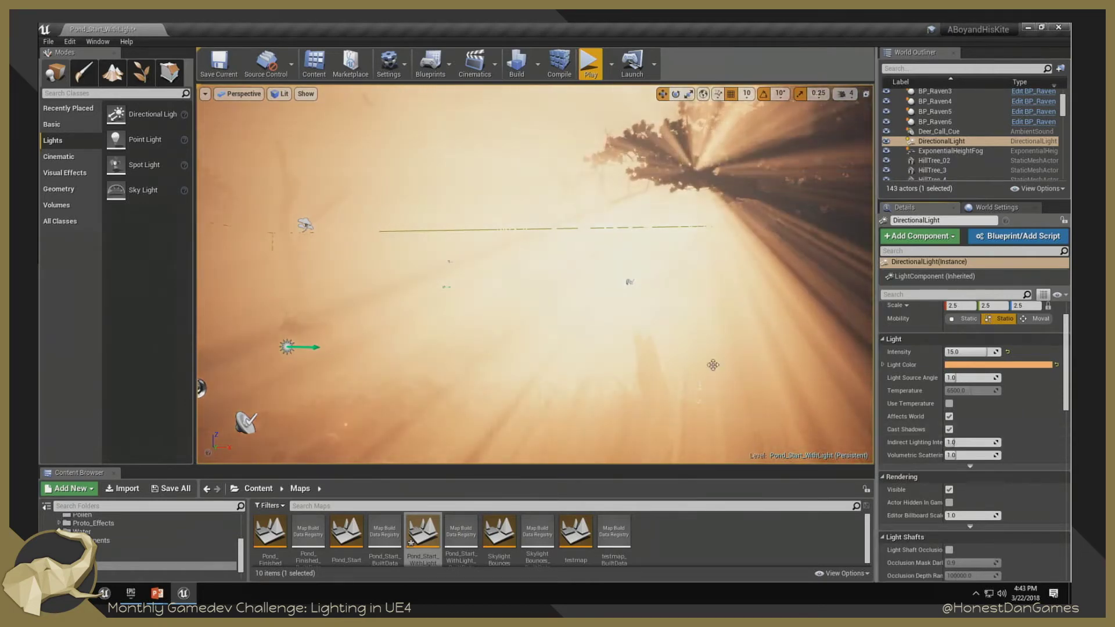
Hide the fog in the viewport while facing the sun across the pond.
right_click_drag(711, 366, 656, 388)
mouse_move(685, 308)
right_mouse_down()
mouse_move(702, 316)
mouse_move(703, 297)
right_mouse_up()
key("s")
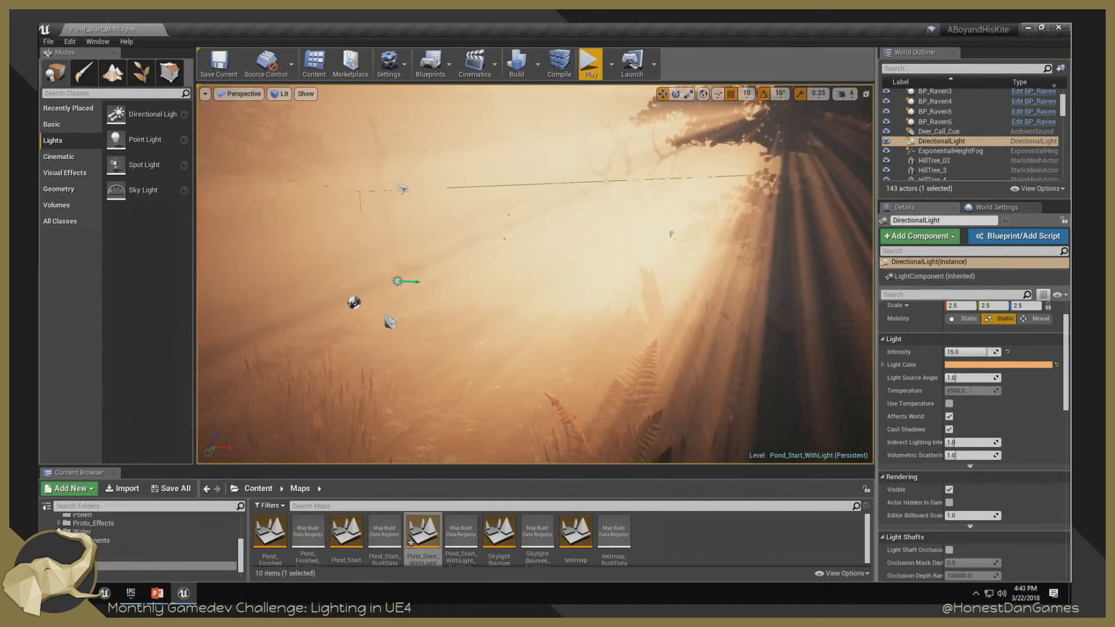
key("w")
right_click_drag(491, 286, 491, 280)
key("alt+f")
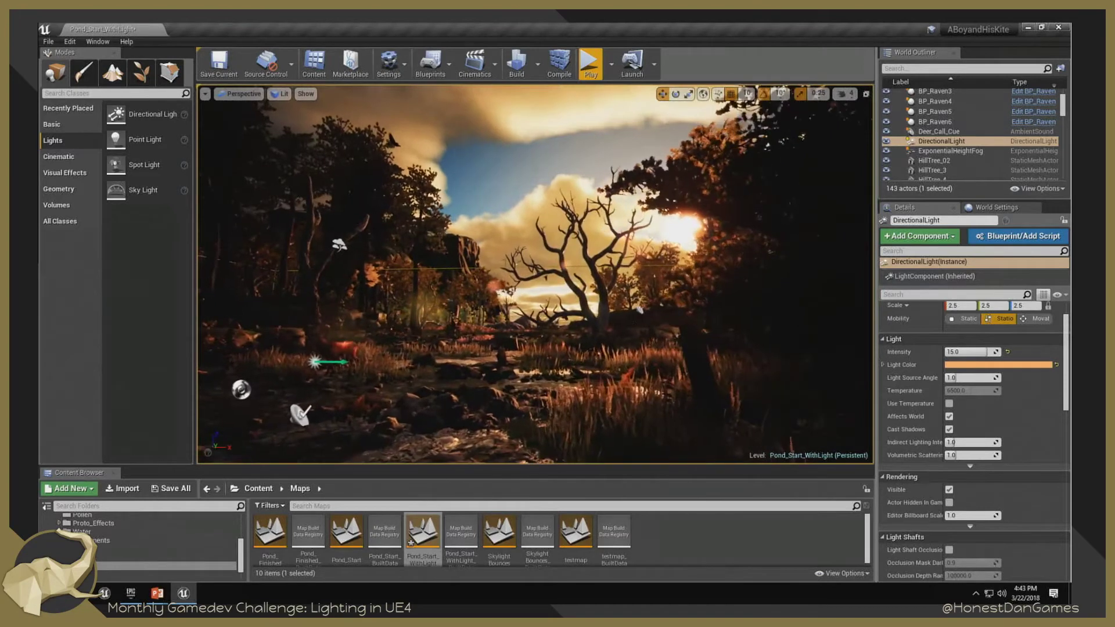
Enable Light Shaft Bloom on the directional light.
scroll(976, 421, "down", 5)
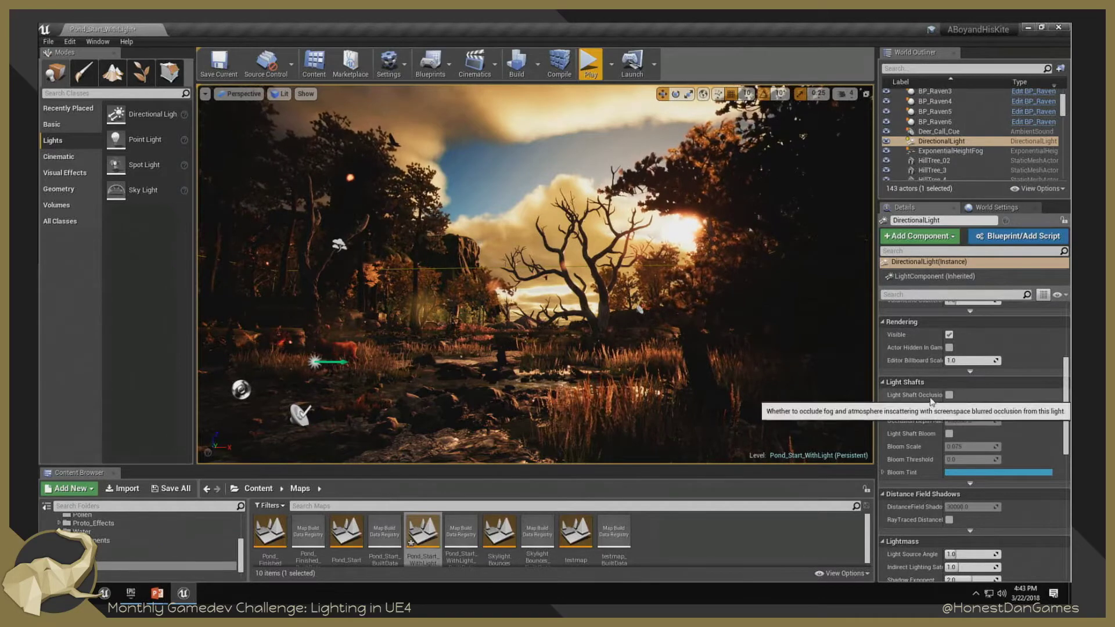
left_click(948, 433)
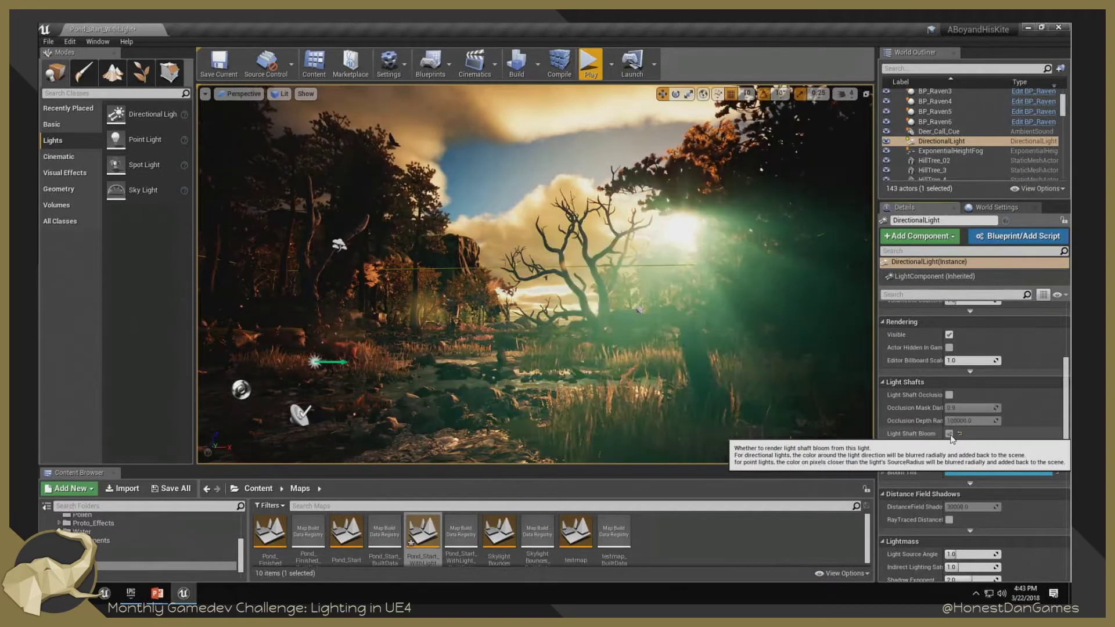
middle_click_drag(534, 272, 506, 256)
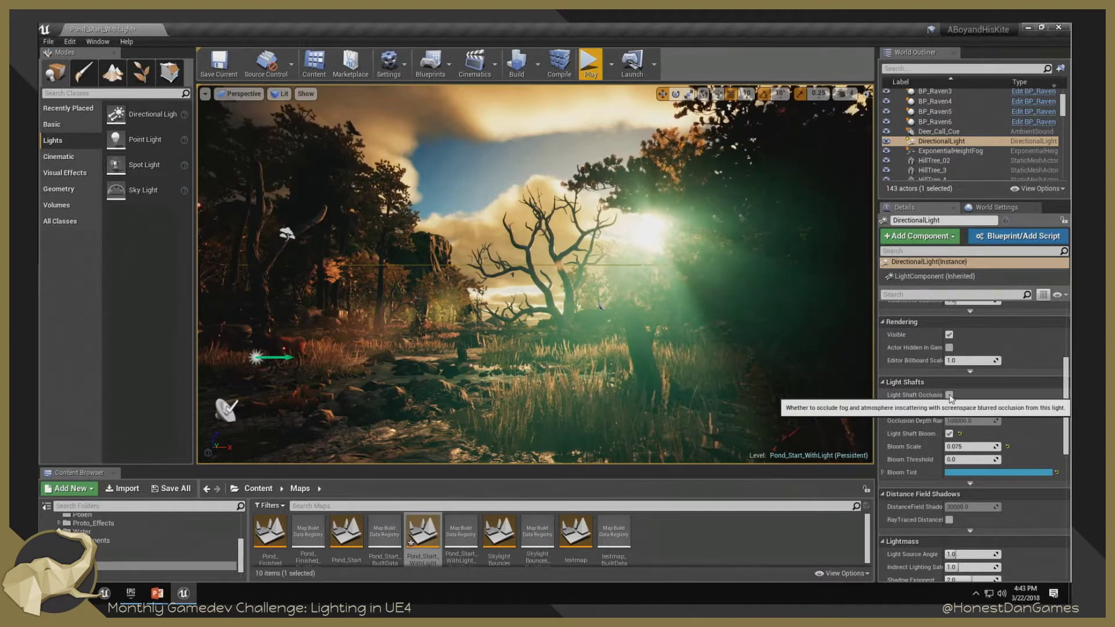
Show the fog again and enable the directional light's Light Shaft Occlusion with an Occlusion Mask Darkness of 0.
key("w")
right_click_drag(807, 371, 807, 371)
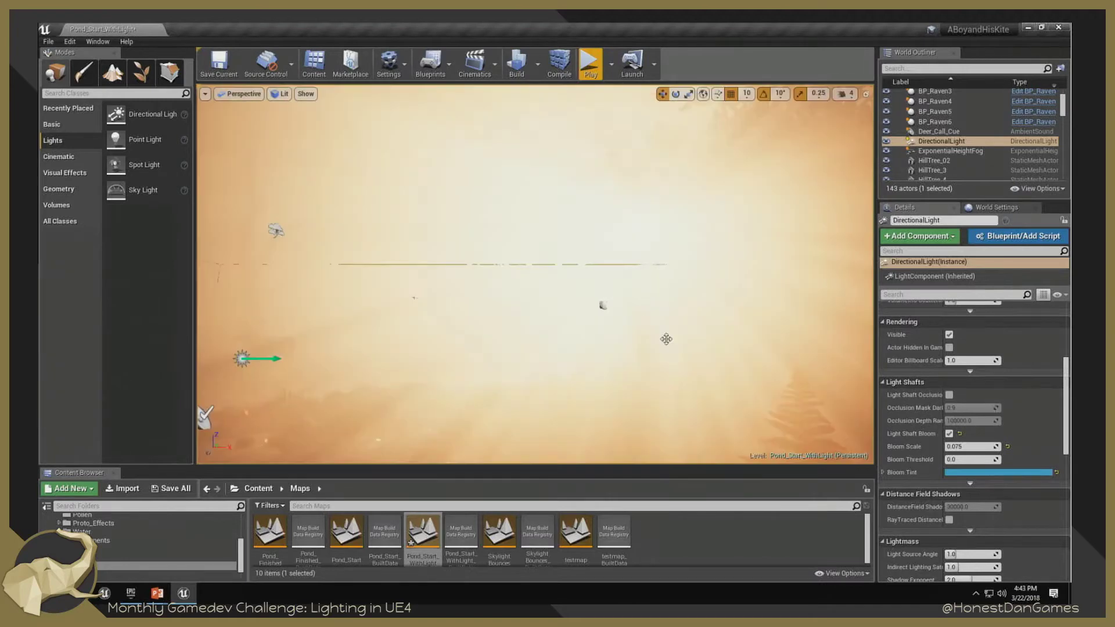
mouse_move(666, 341)
left_mouse_down()
mouse_move(653, 350)
mouse_move(666, 341)
left_mouse_up()
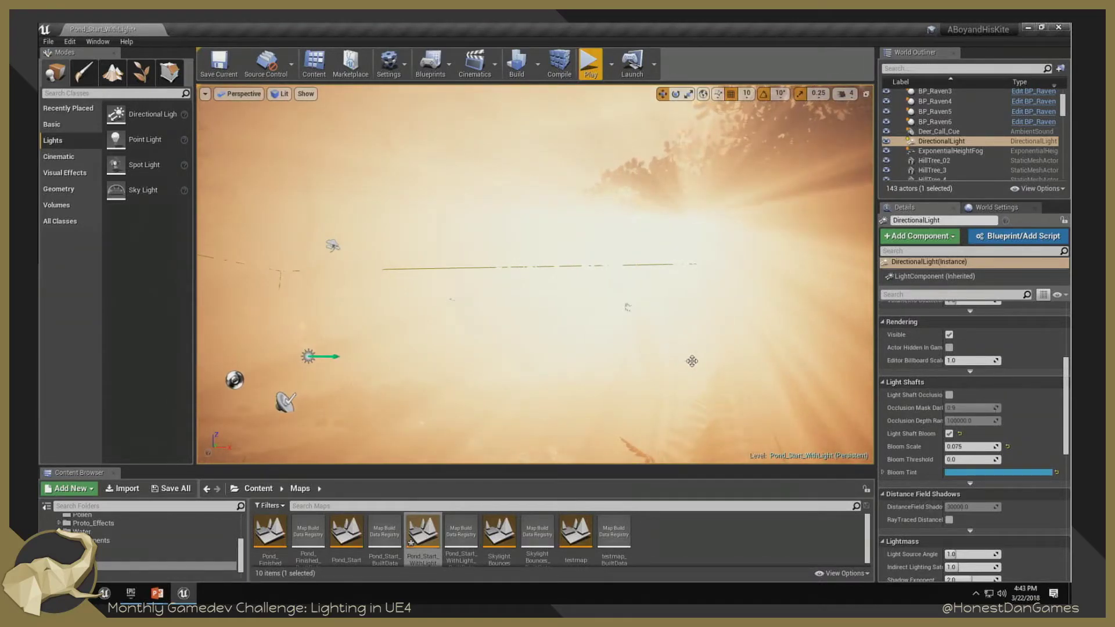
left_click(950, 395)
left_click(966, 408)
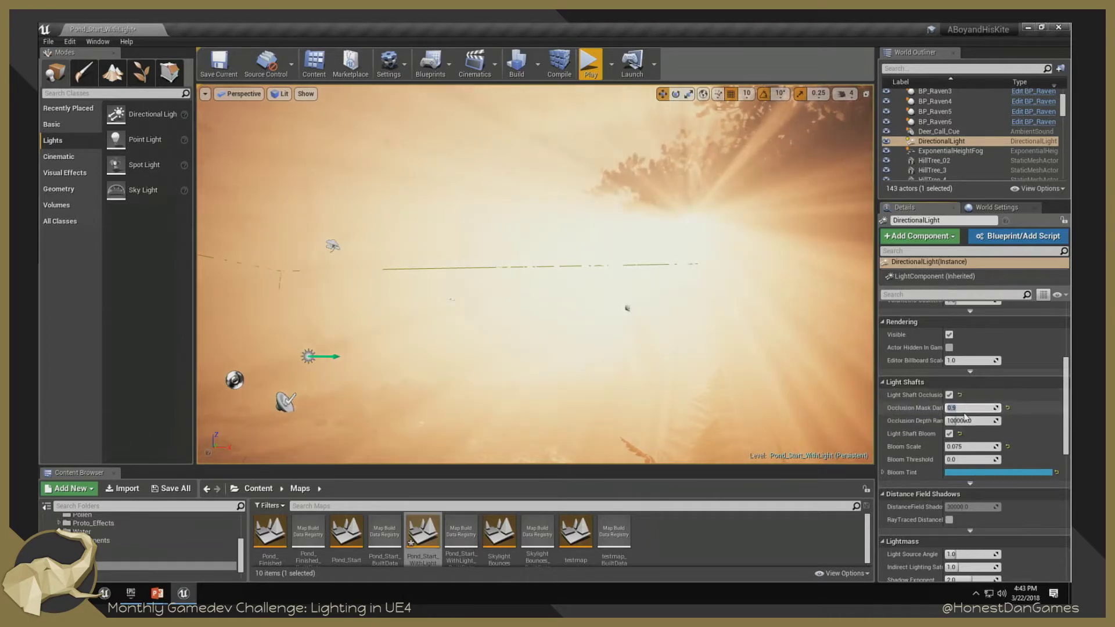
type("0")
key("Return")
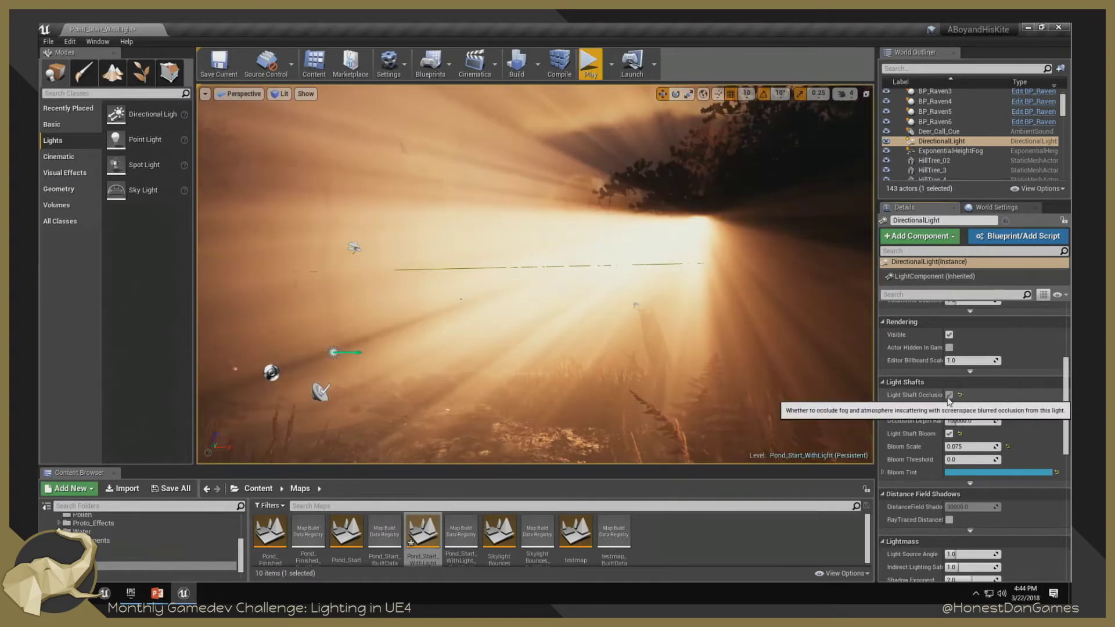
Switch Light Shaft Occlusion off and on repeatedly to compare the fog's light shafts, leaving it enabled.
left_click(949, 395)
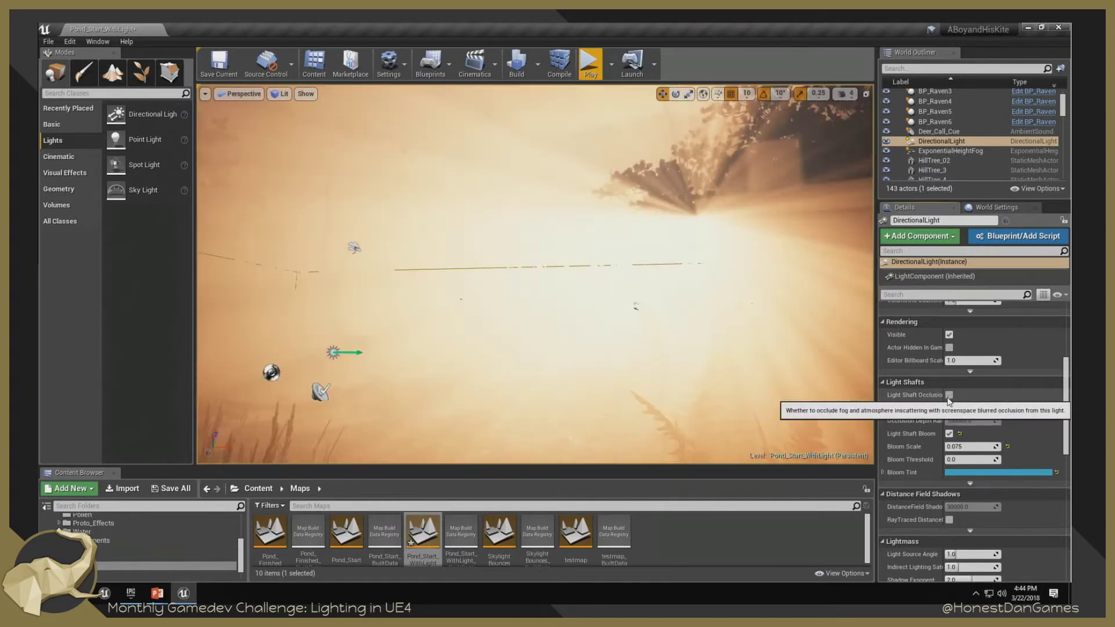
left_click(948, 398)
left_click(949, 399)
left_click(948, 398)
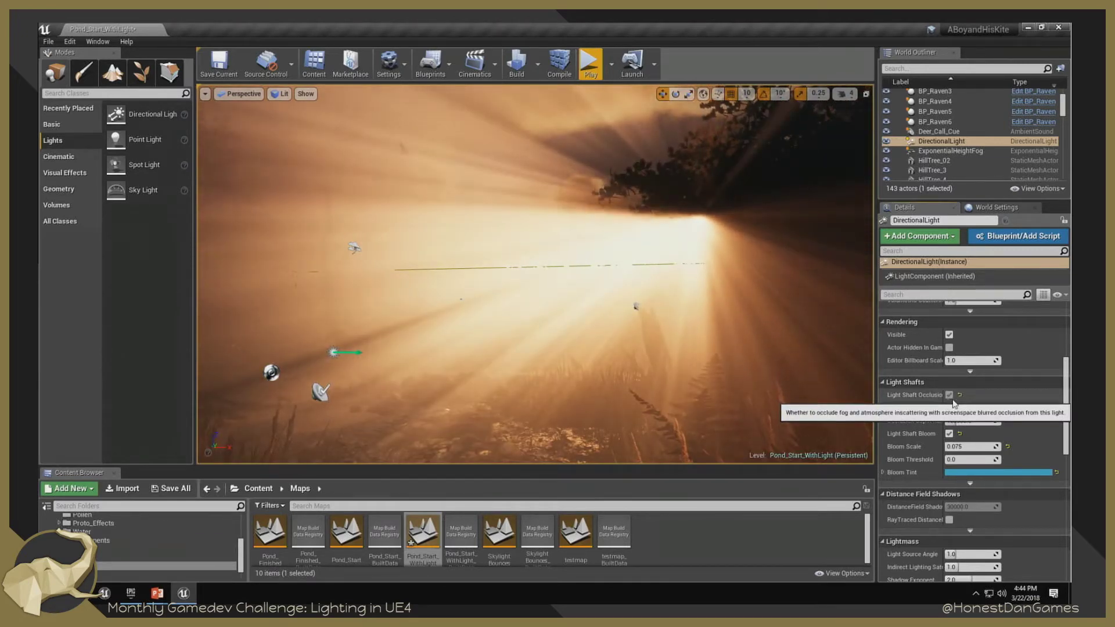
left_click(950, 397)
left_click(950, 396)
Set the directional light's Occlusion Mask Darkness to 0.8 and inspect the sun shafts around the tree.
left_click(958, 408)
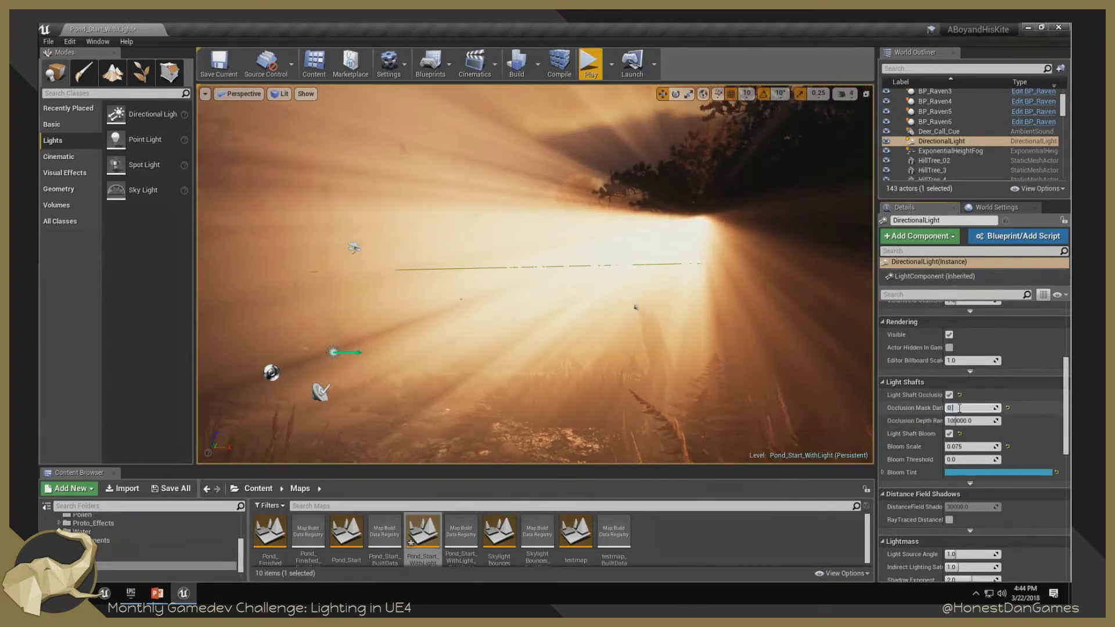
type(".8")
key("Return")
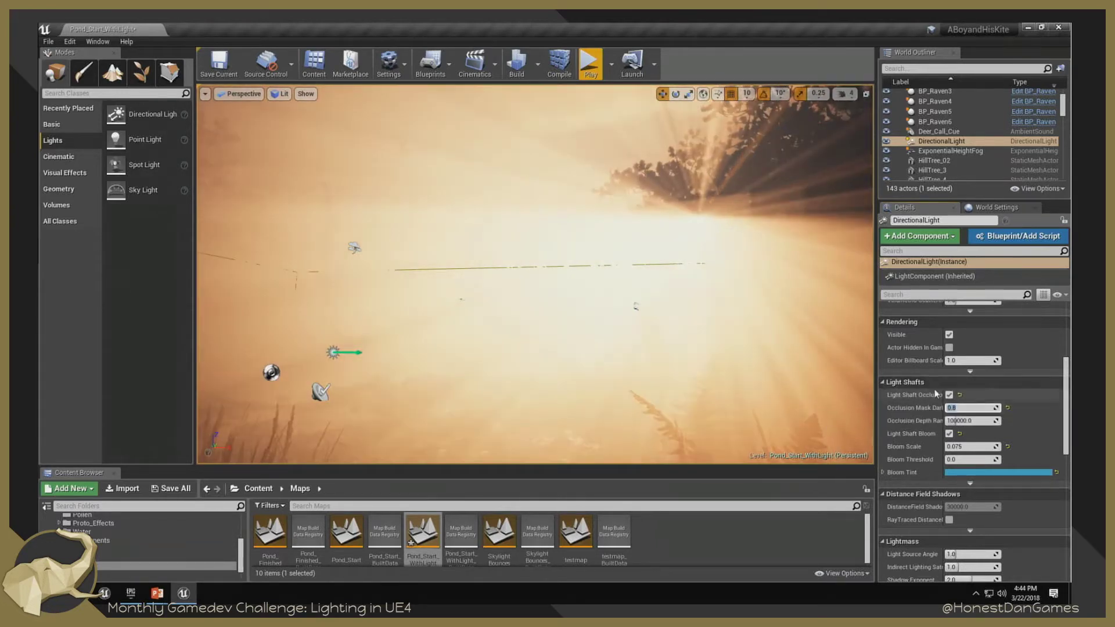
key("a")
right_click_drag(790, 354, 764, 357)
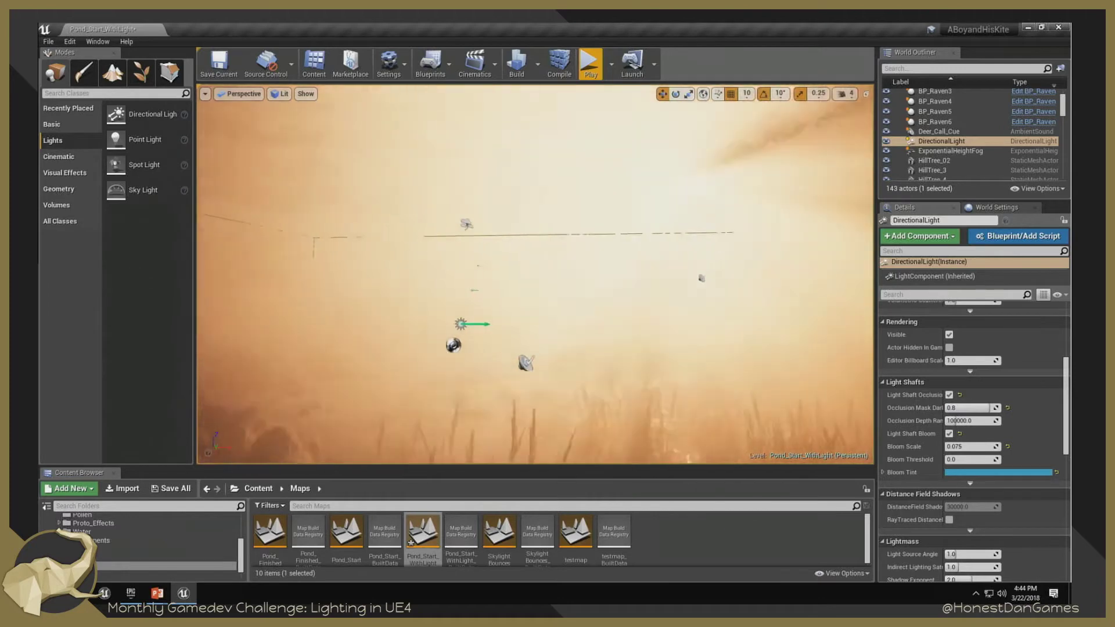
key("d")
right_click_drag(711, 266, 706, 264)
key("s")
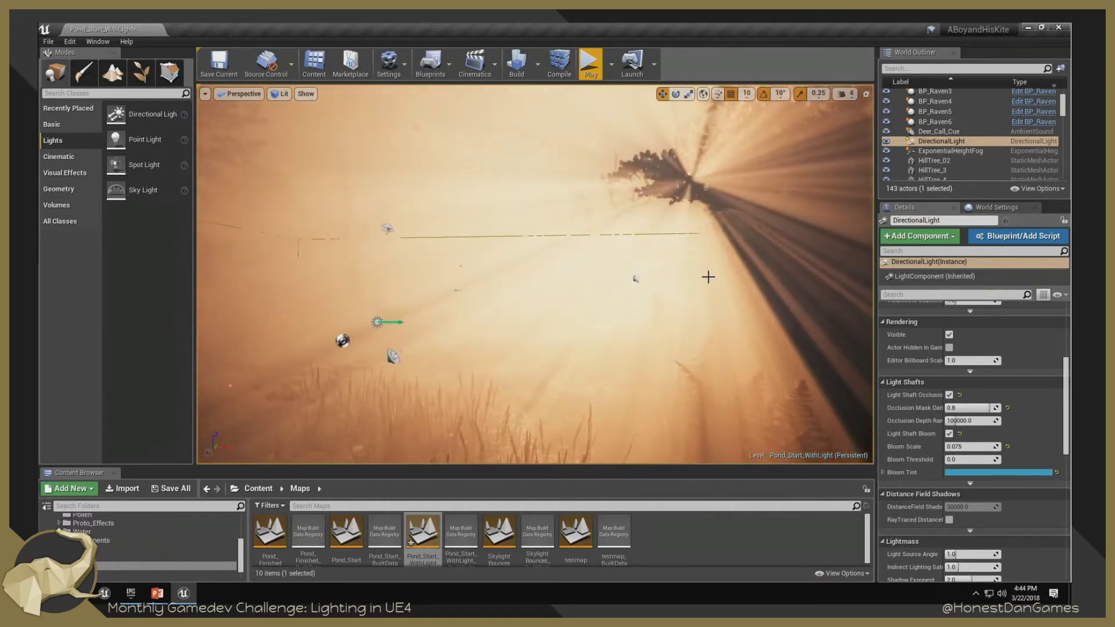
scroll(709, 277, "up", 1)
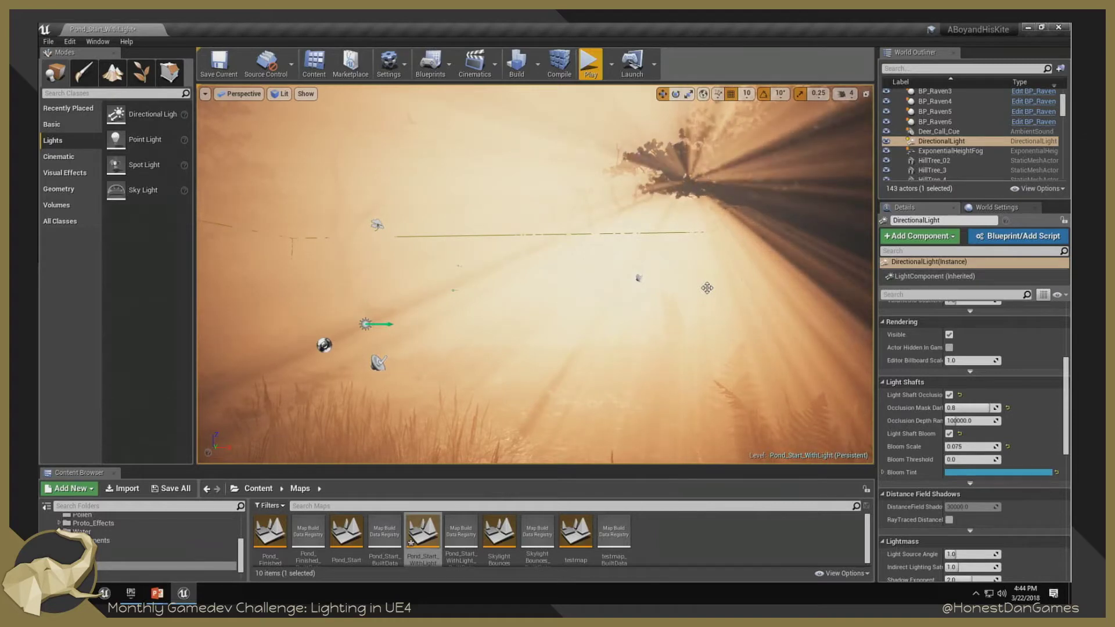
Select the exponential height fog, set its Fog Density to 0.2 and inspect the pond scene.
left_click(950, 151)
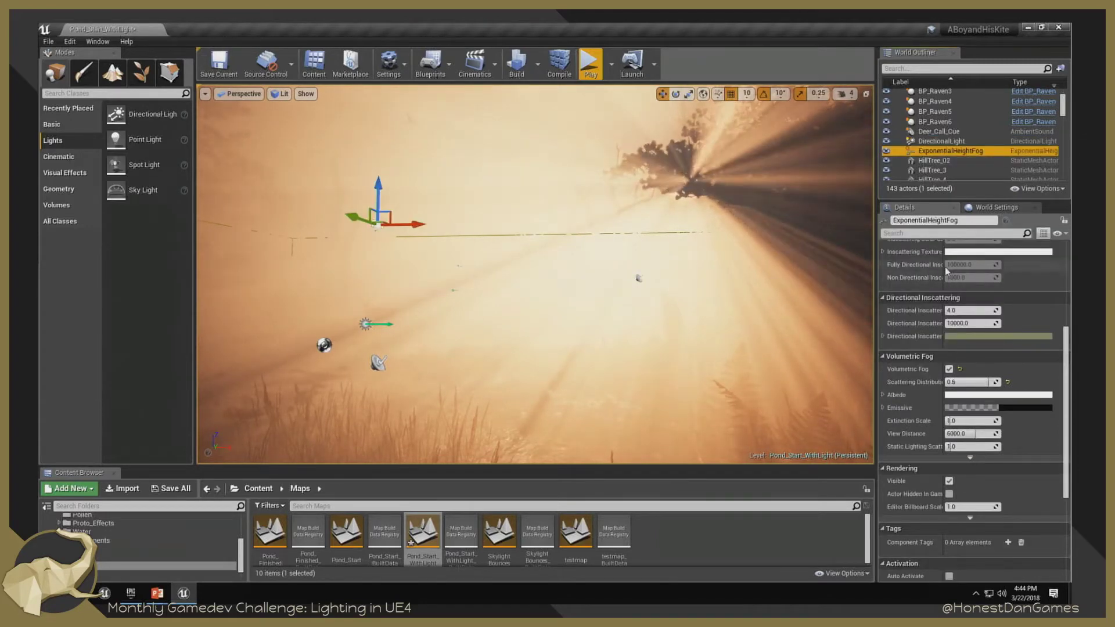
scroll(959, 339, "up", 5)
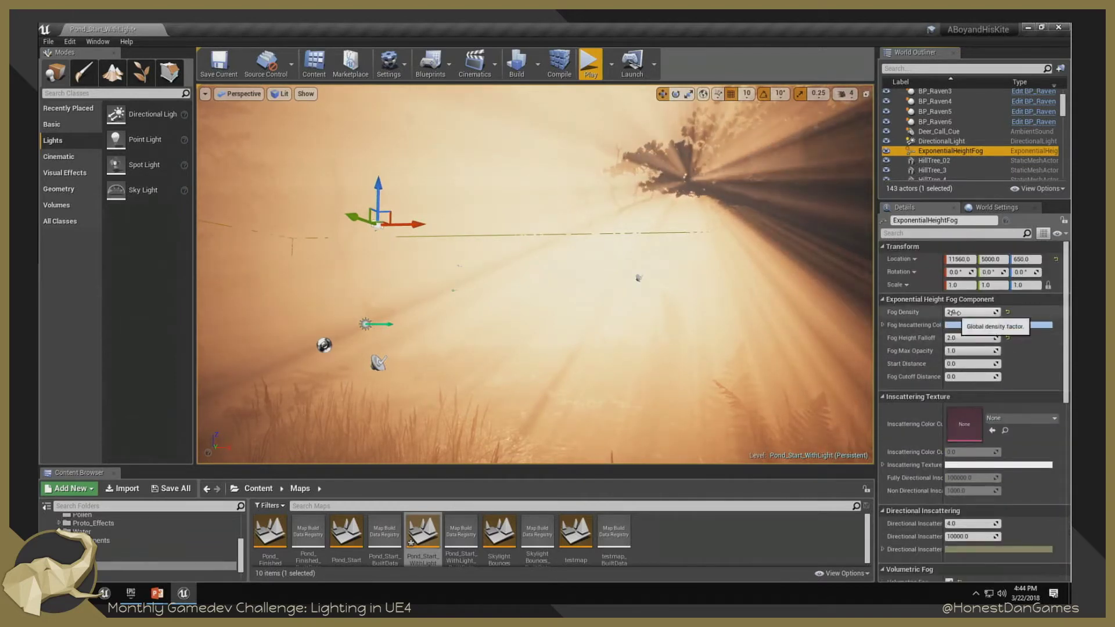
left_click(955, 313)
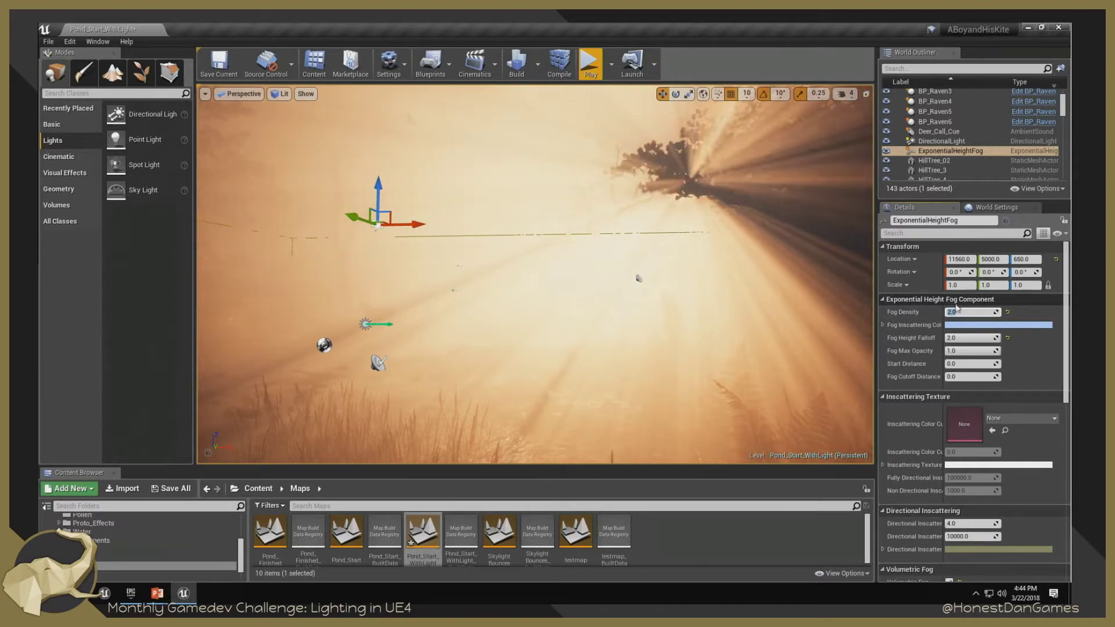
key("Return")
right_click_drag(824, 336, 689, 317)
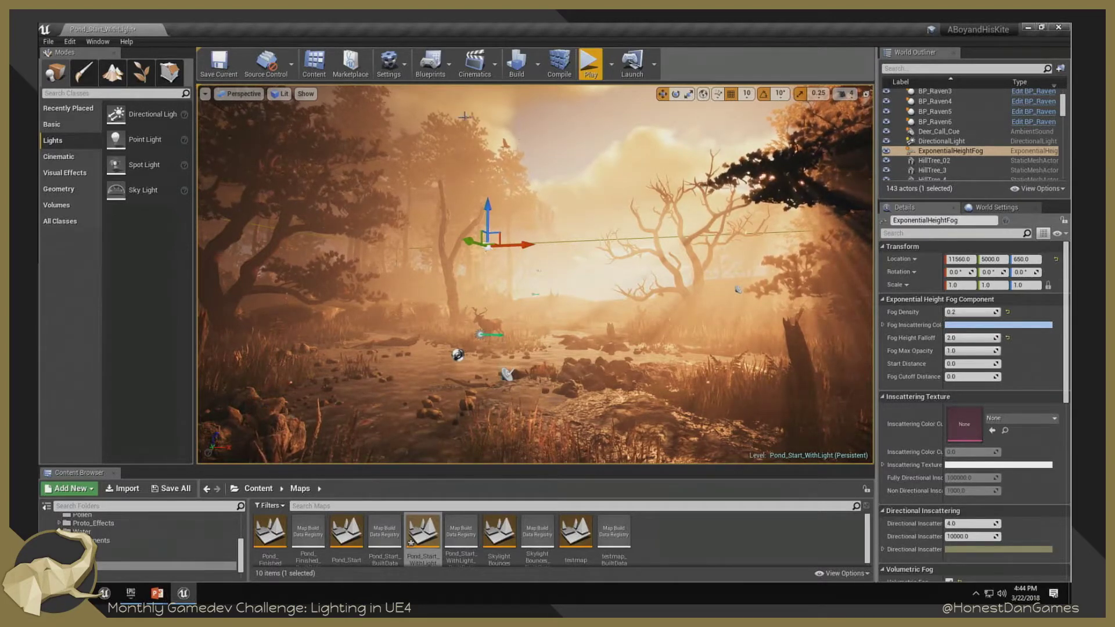
left_click_drag(464, 116, 404, 78)
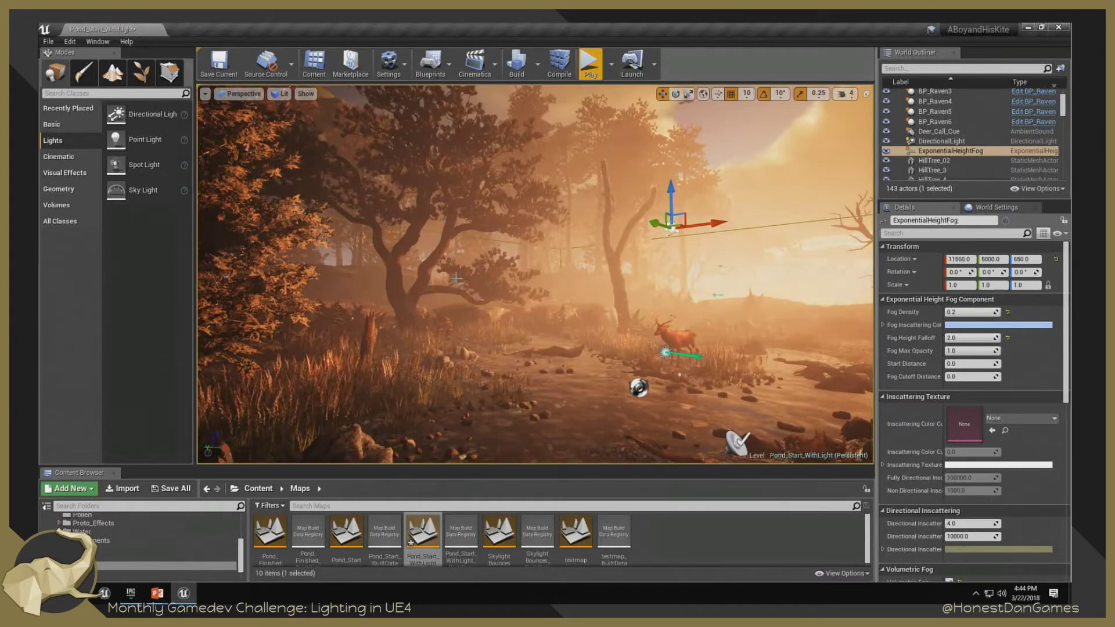
left_click_drag(379, 305, 482, 249)
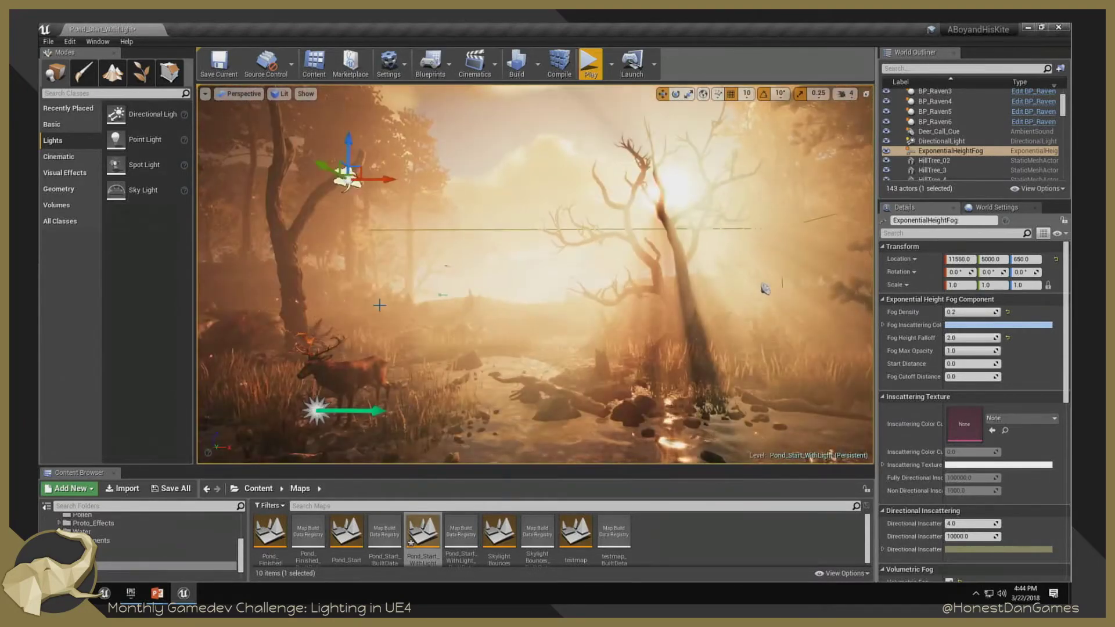
Set the exponential height fog's Fog Density to 0.1 and inspect the sun shafts over the pond.
left_click_drag(379, 305, 369, 407)
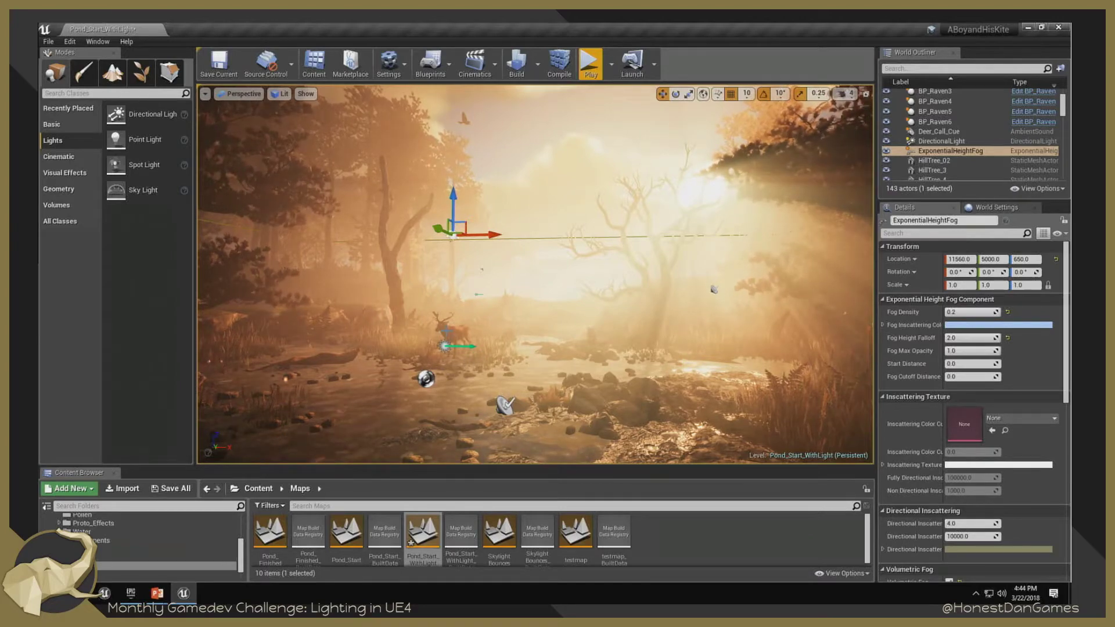
right_click_drag(692, 258, 772, 258)
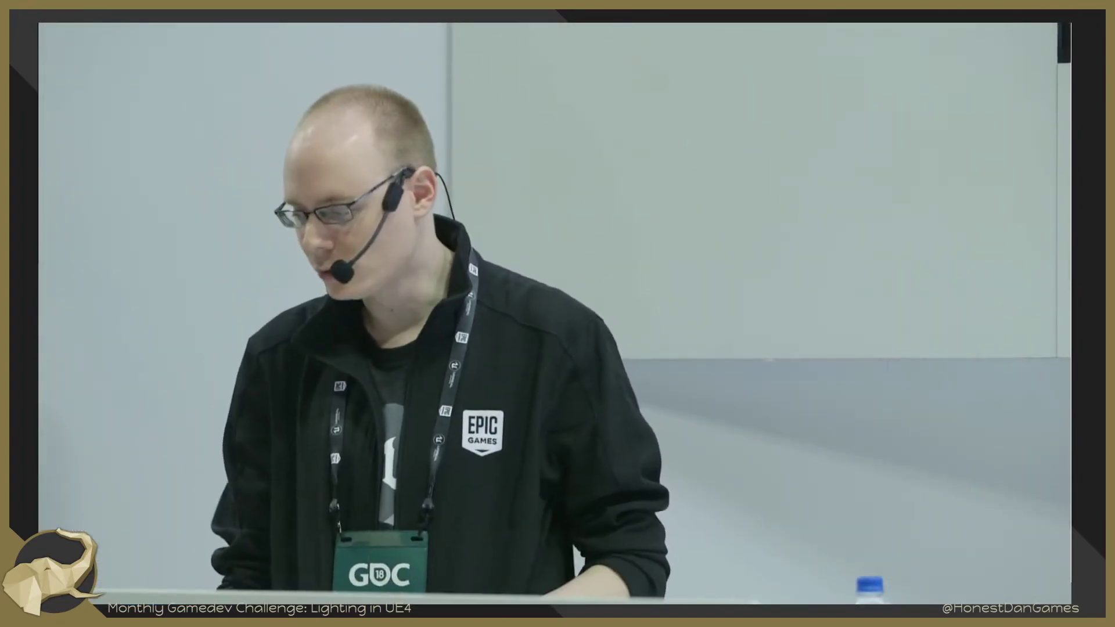
type("1")
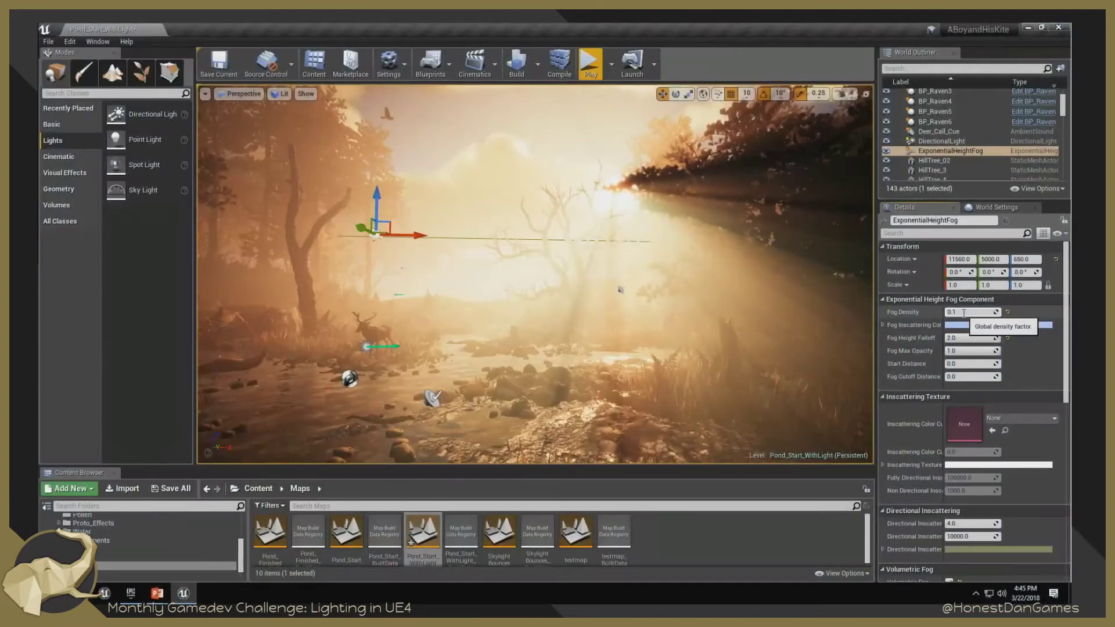
key("Return")
right_click_drag(682, 315, 650, 315)
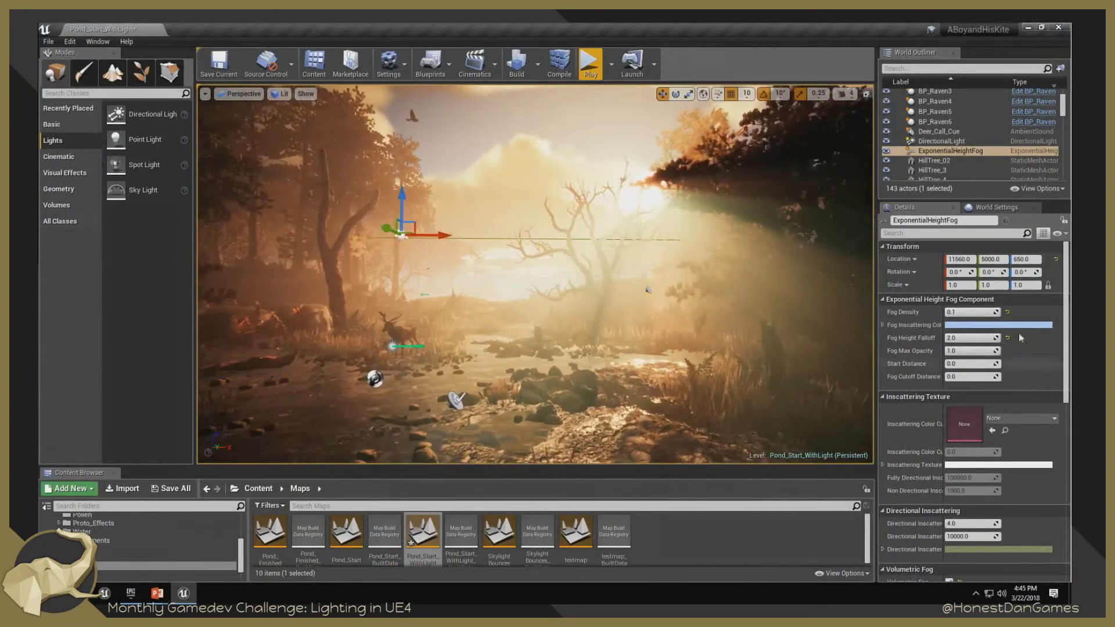
left_click(963, 312)
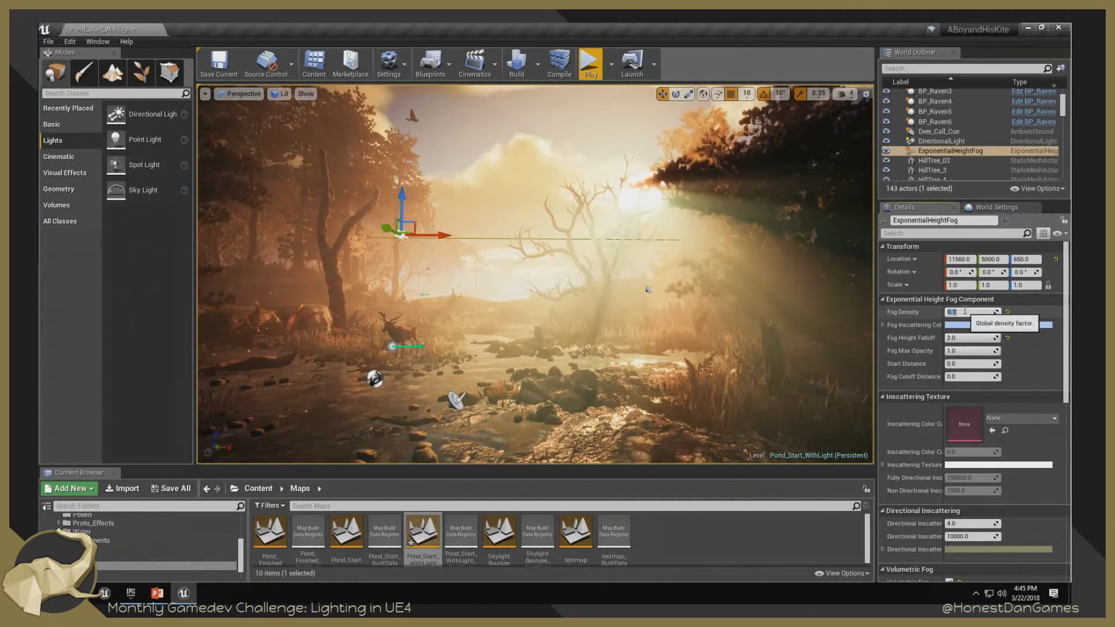
scroll(585, 364, "down", 3)
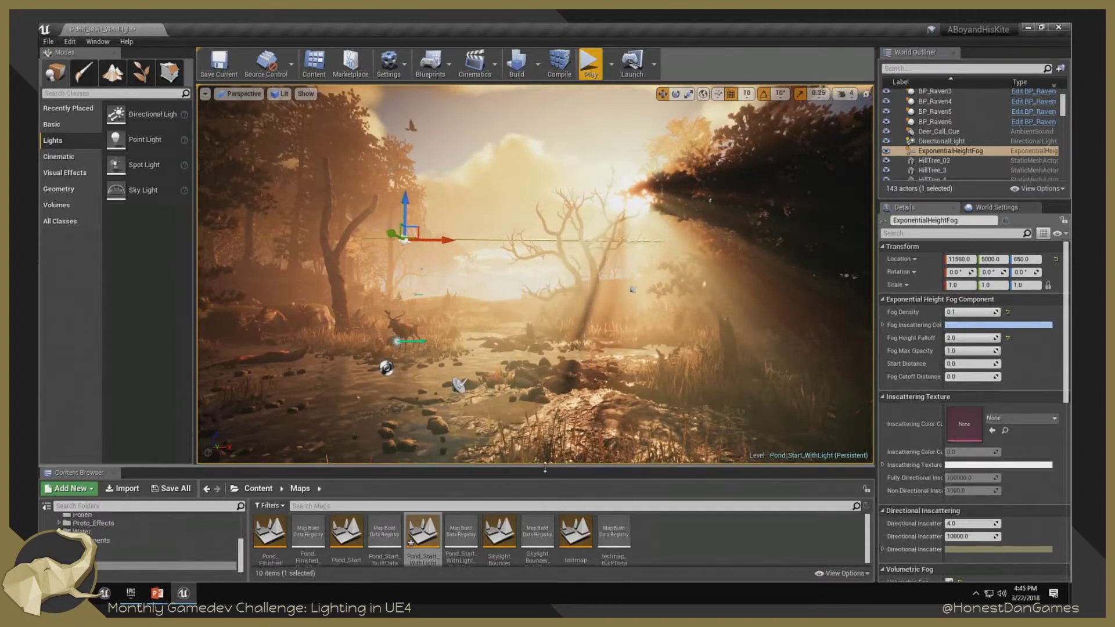
Enlarge the Content Browser and go to the project's root Content folder.
left_click_drag(561, 466, 560, 427)
left_click(156, 593)
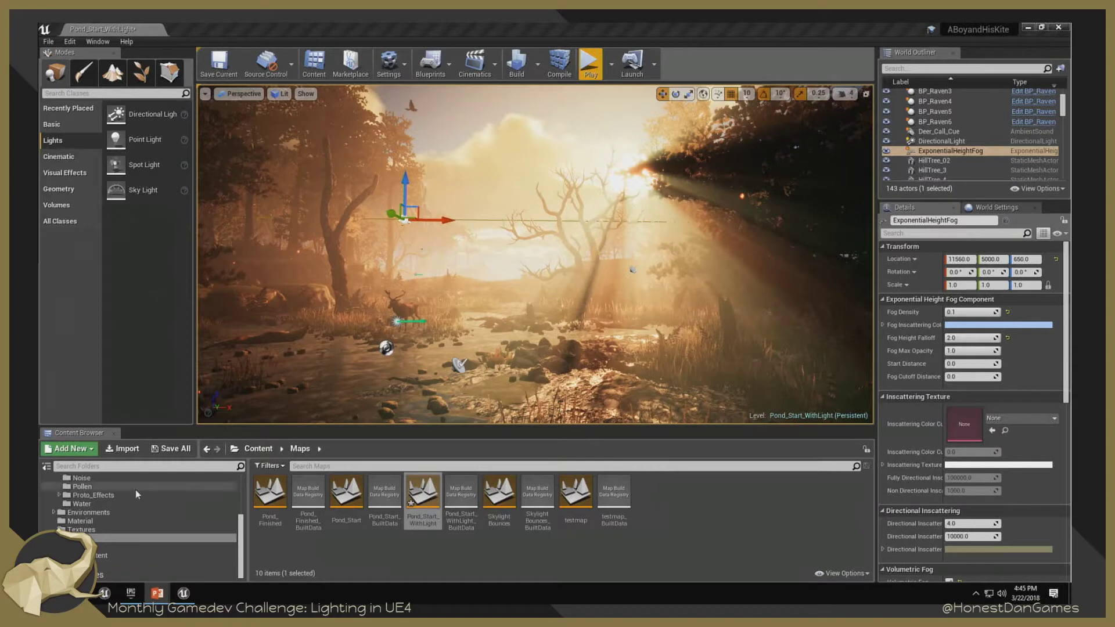
scroll(143, 516, "up", 5)
left_click(89, 482)
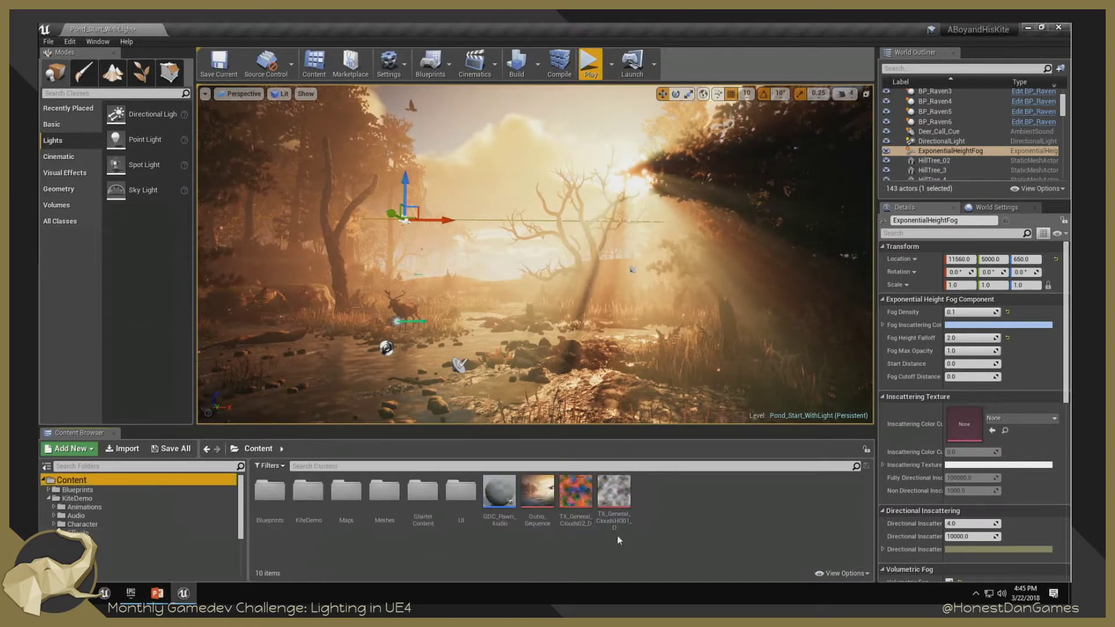
Create a material named FogMat in the Content folder and open it in a maximized material editor.
right_click(676, 506)
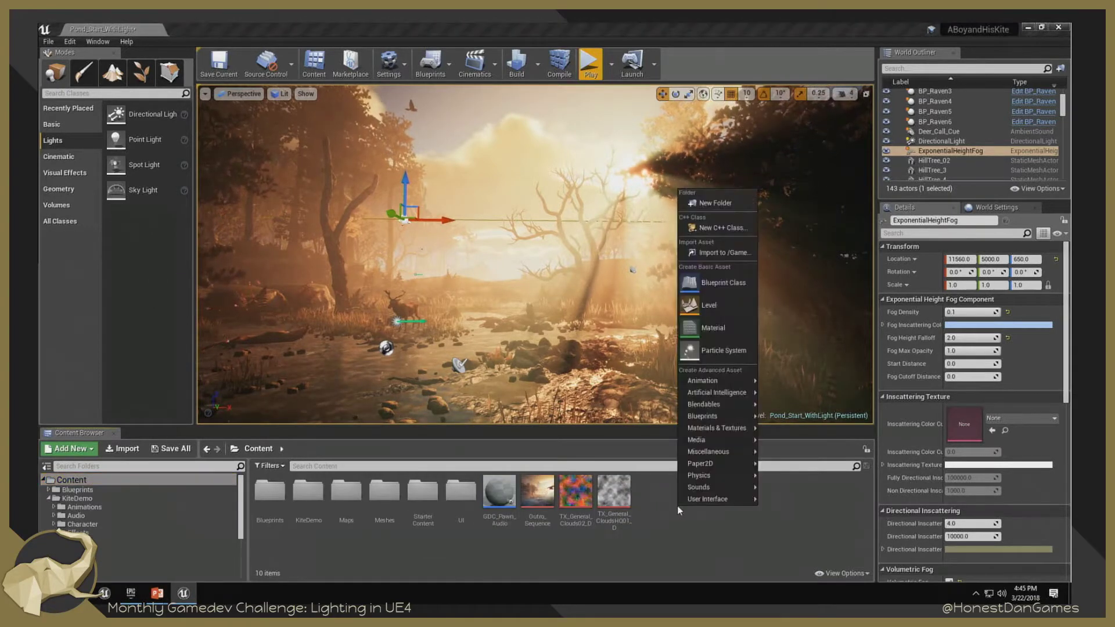
left_click(734, 328)
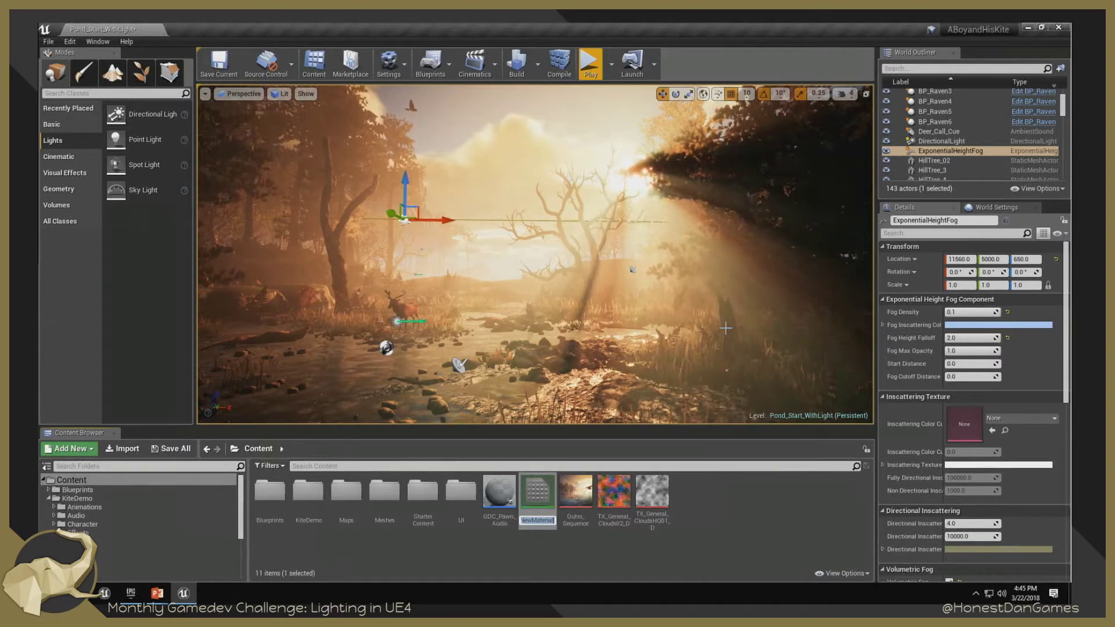
type("F")
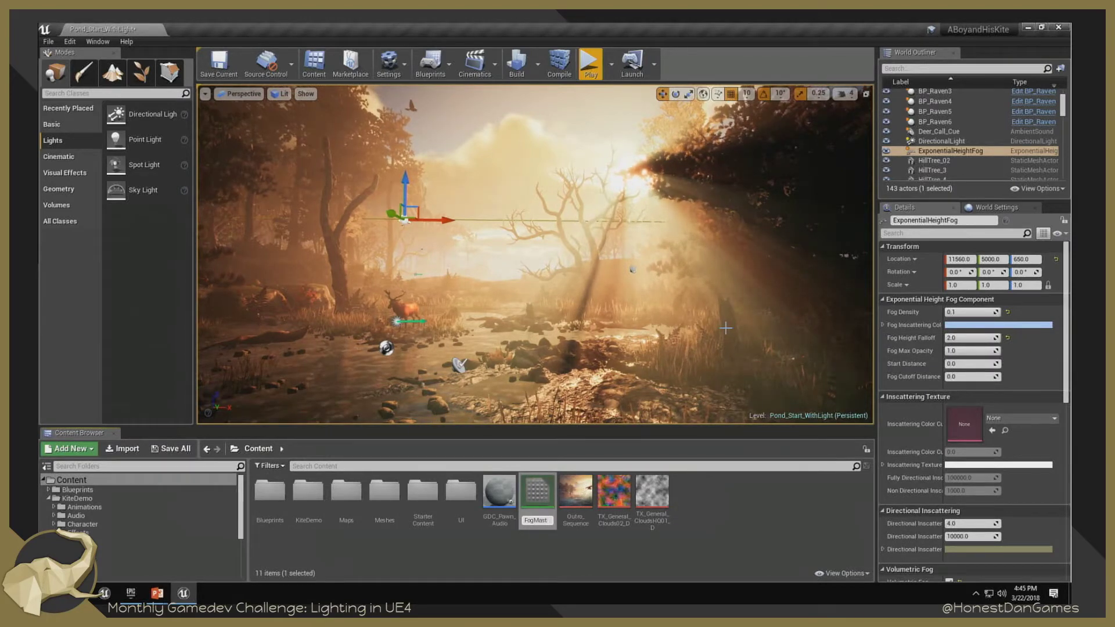
type("ogMat")
key("Return")
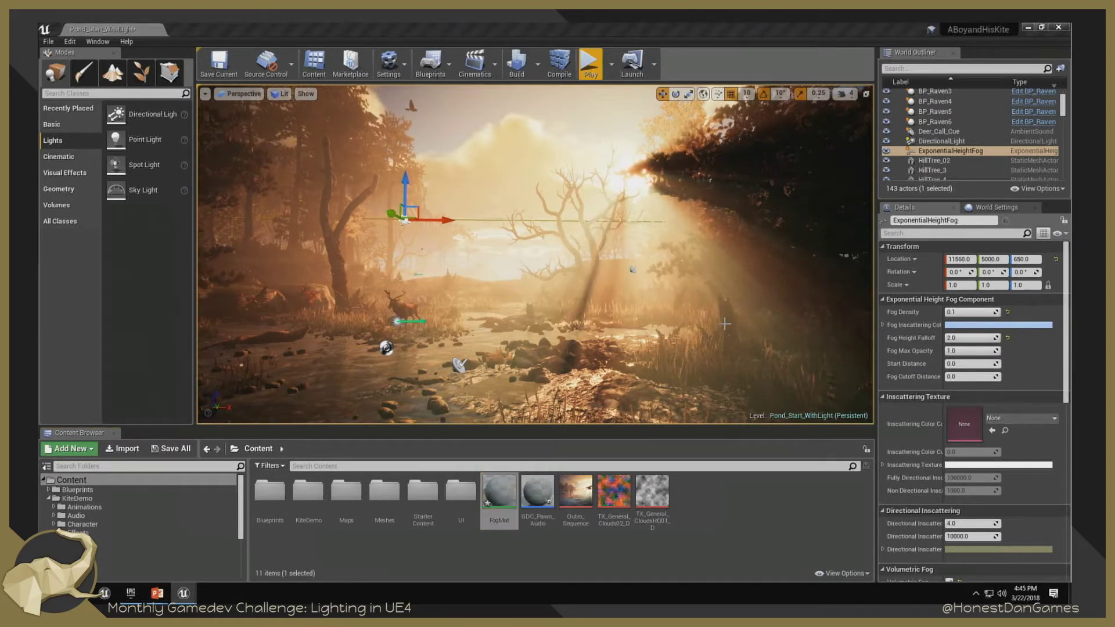
left_click_drag(265, 193, 360, 195)
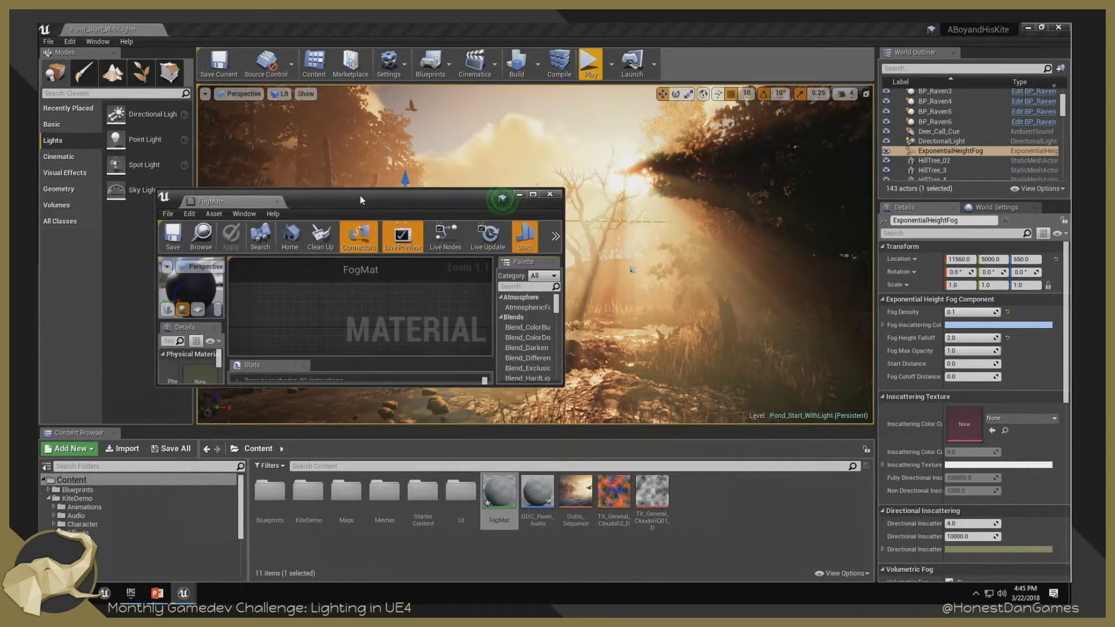
double_click(359, 195)
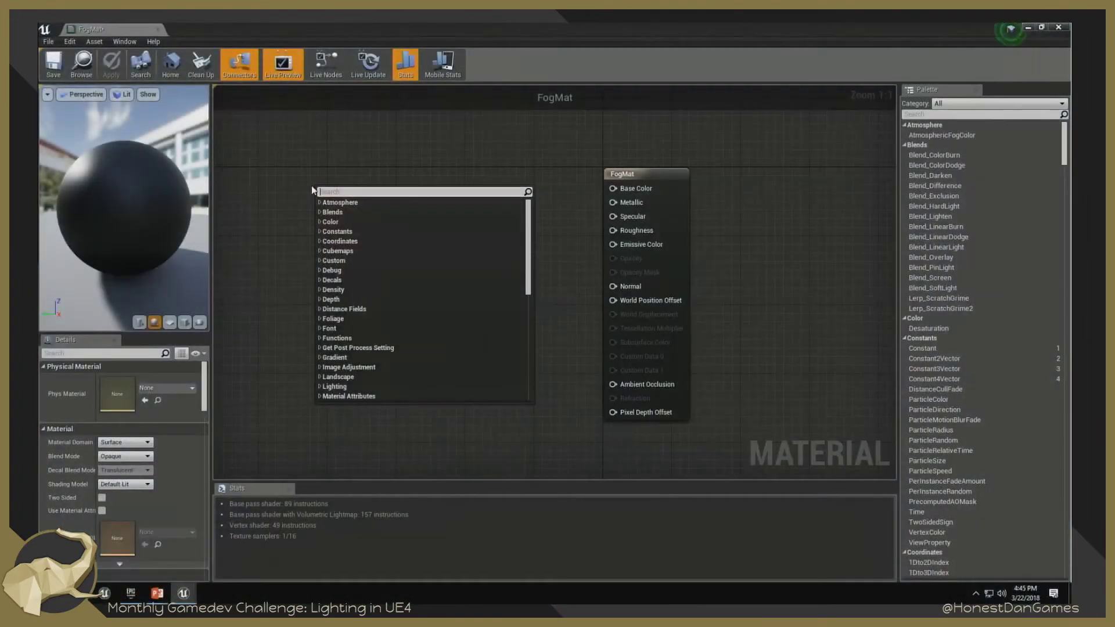
Add an Absolute World Position node and a Particle Position node to the FogMat graph.
type("world pos")
key("Return")
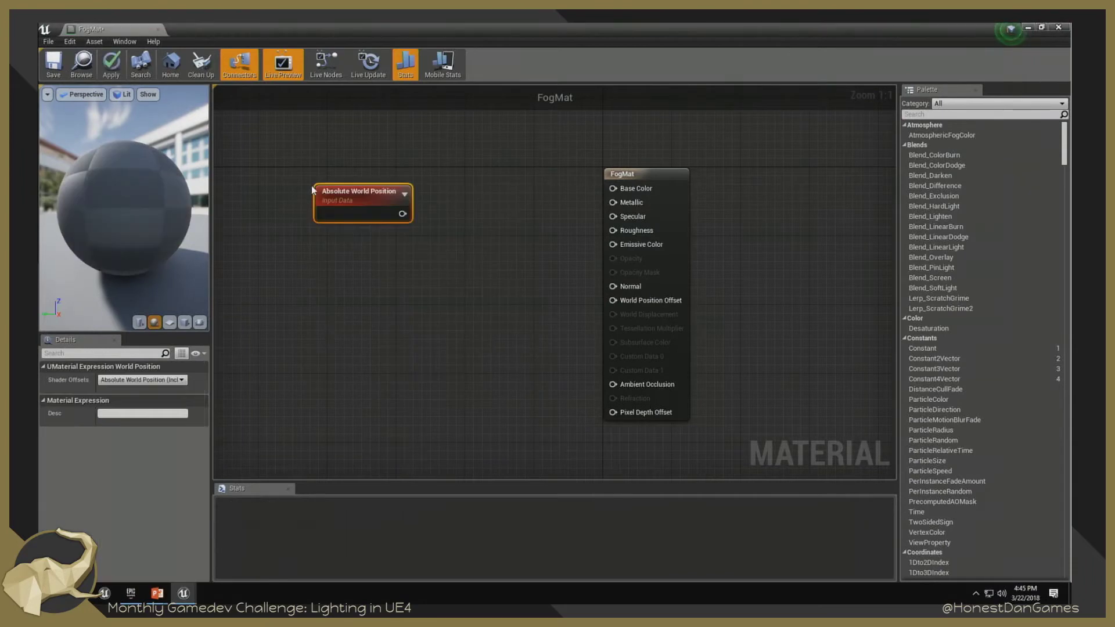
right_click(336, 248)
type("p")
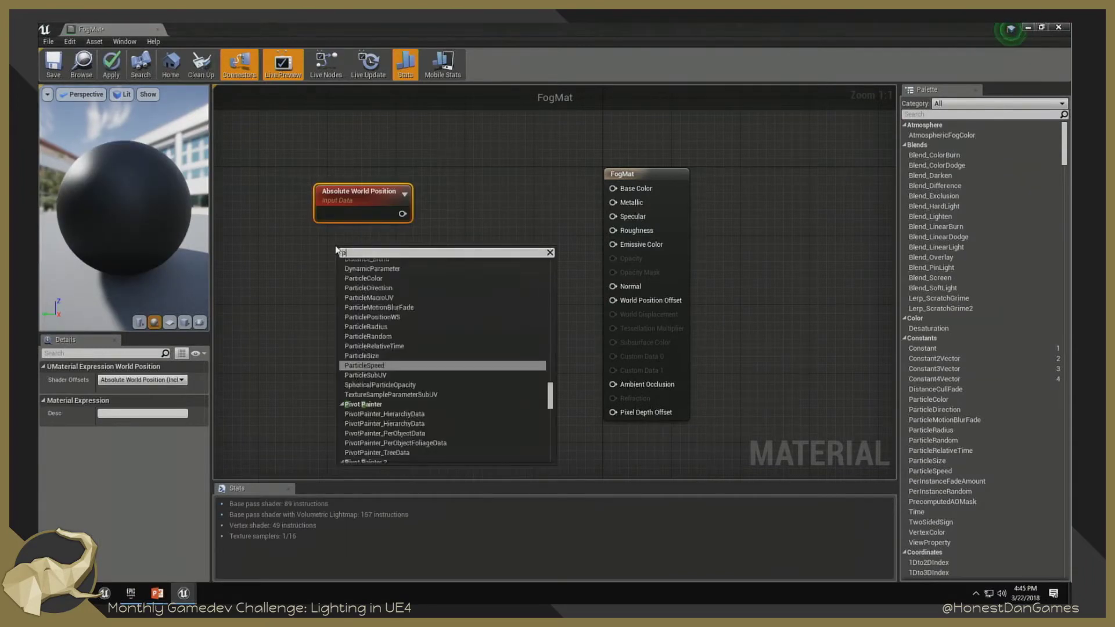
type("article pos")
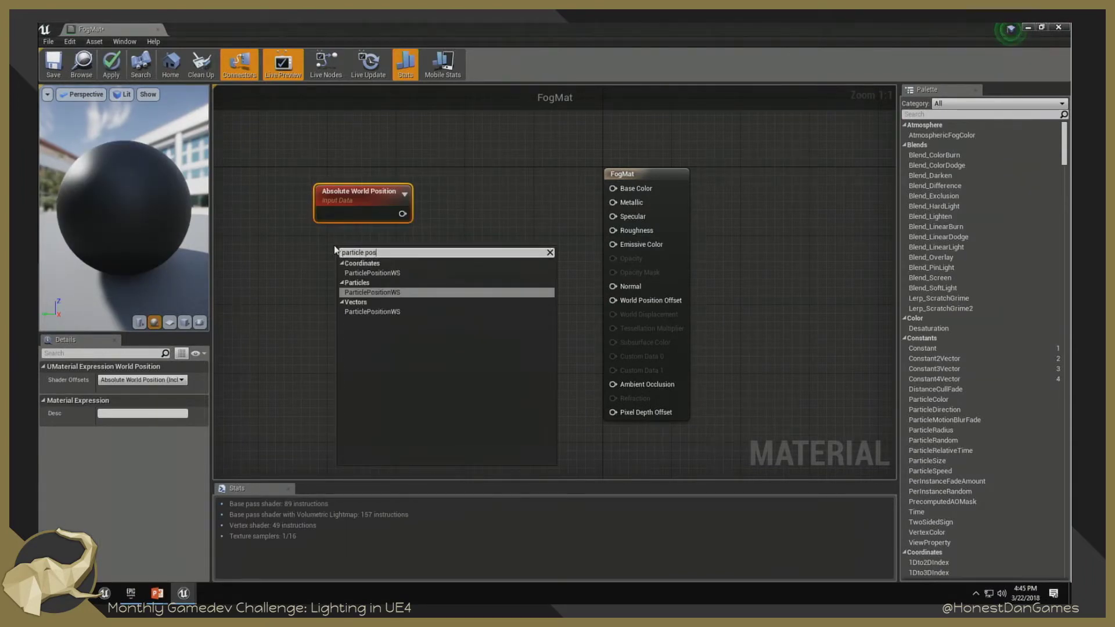
key("Return")
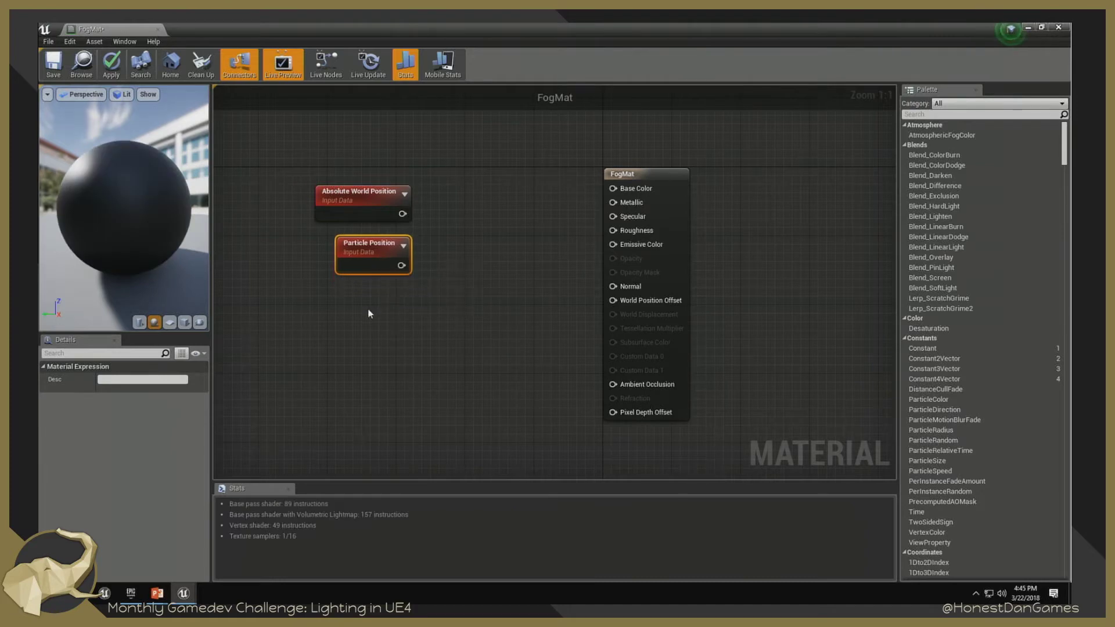
Add a Particle Radius node and a Constant node of value 0, lined up beneath the Particle Position node.
right_click(369, 313)
type("particle")
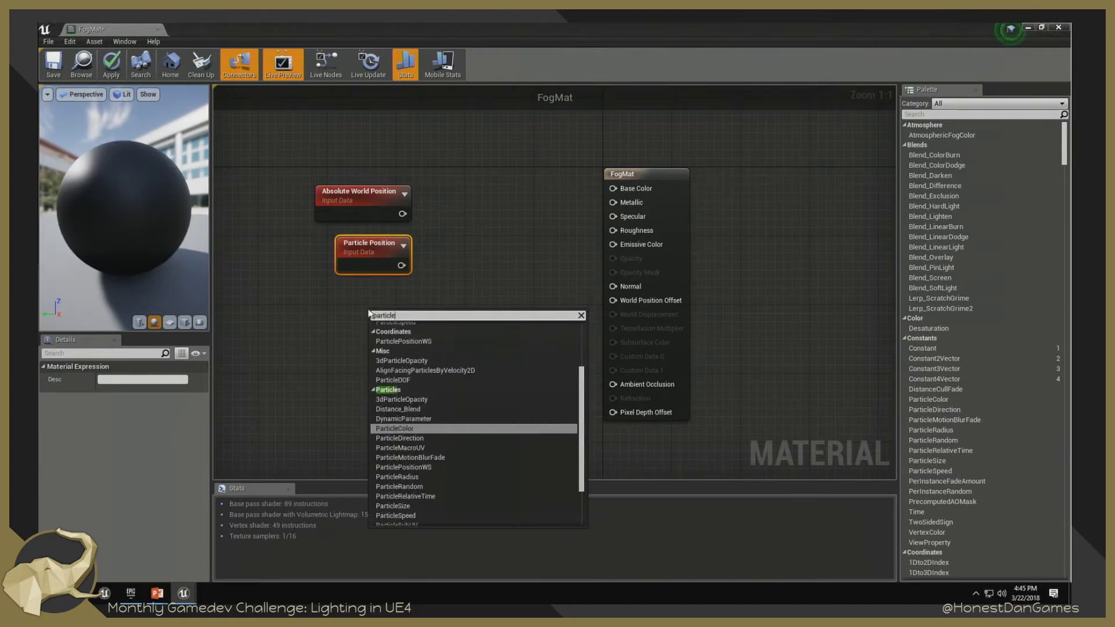
type(" rad")
key("Return")
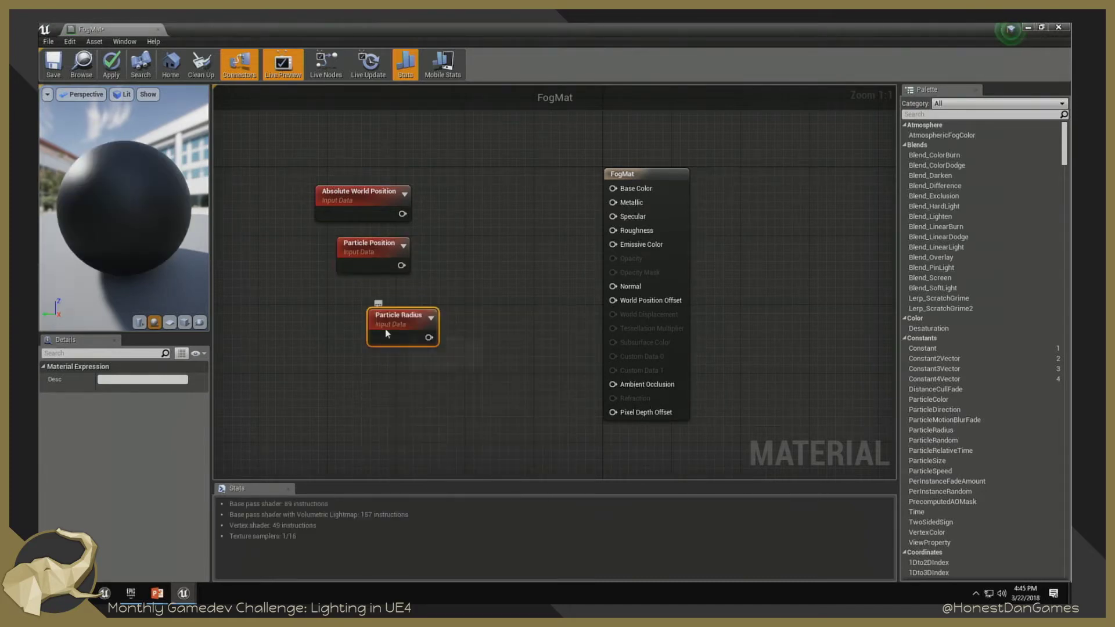
left_click_drag(385, 329, 355, 305)
left_click(370, 331)
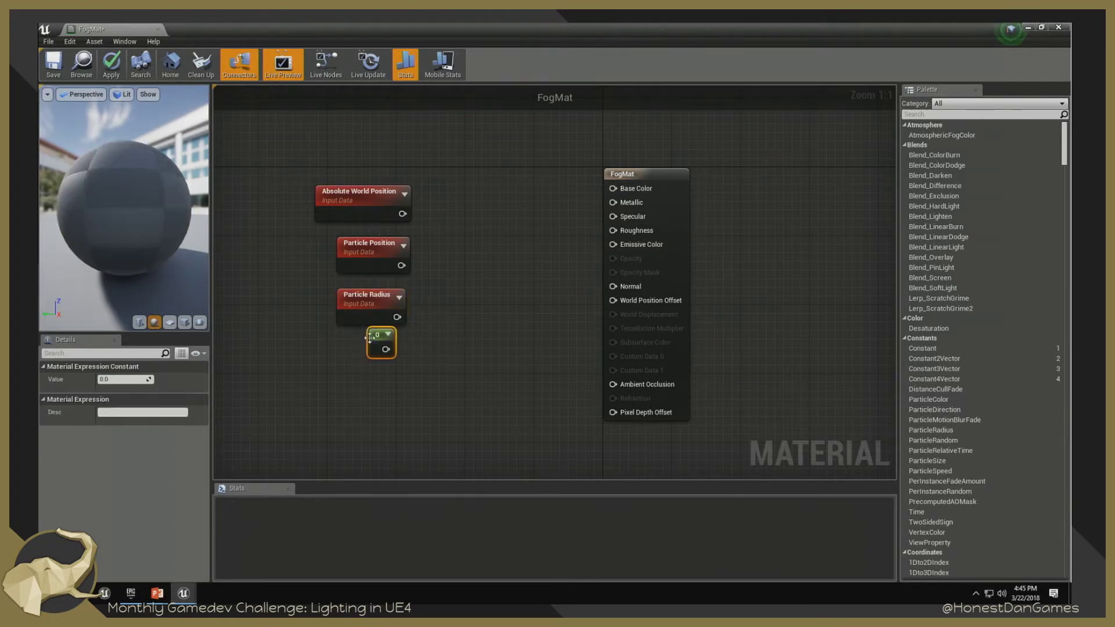
left_click_drag(375, 346, 377, 358)
Add a SphereMask node and connect Absolute World Position to A, Particle Position to B, Particle Radius to Radius and the constant to Hardness.
right_click(428, 286)
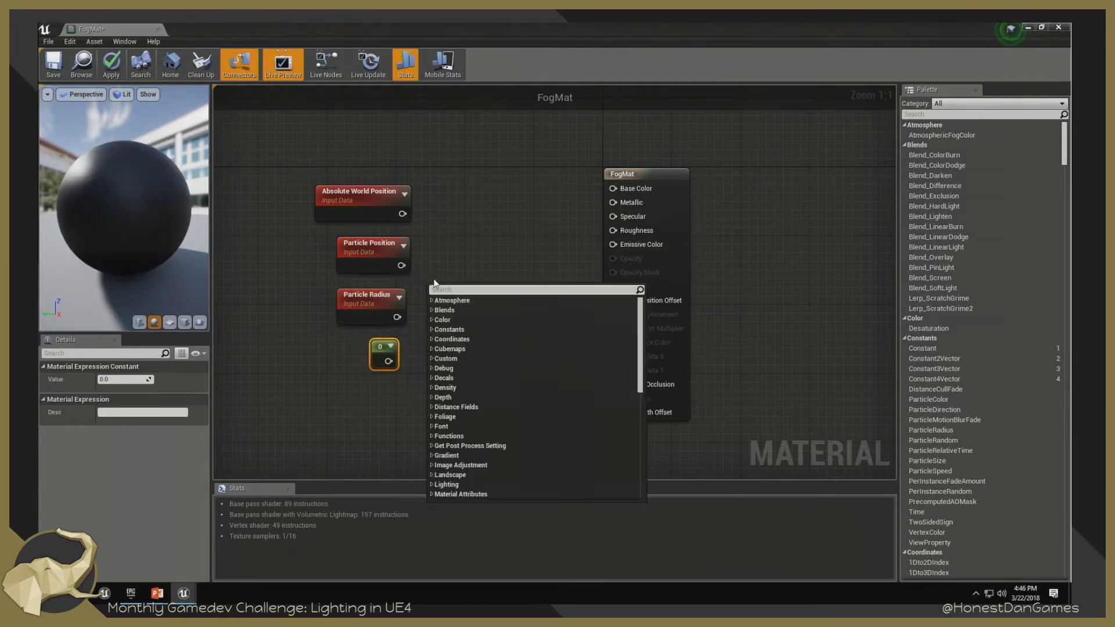
type("sphere")
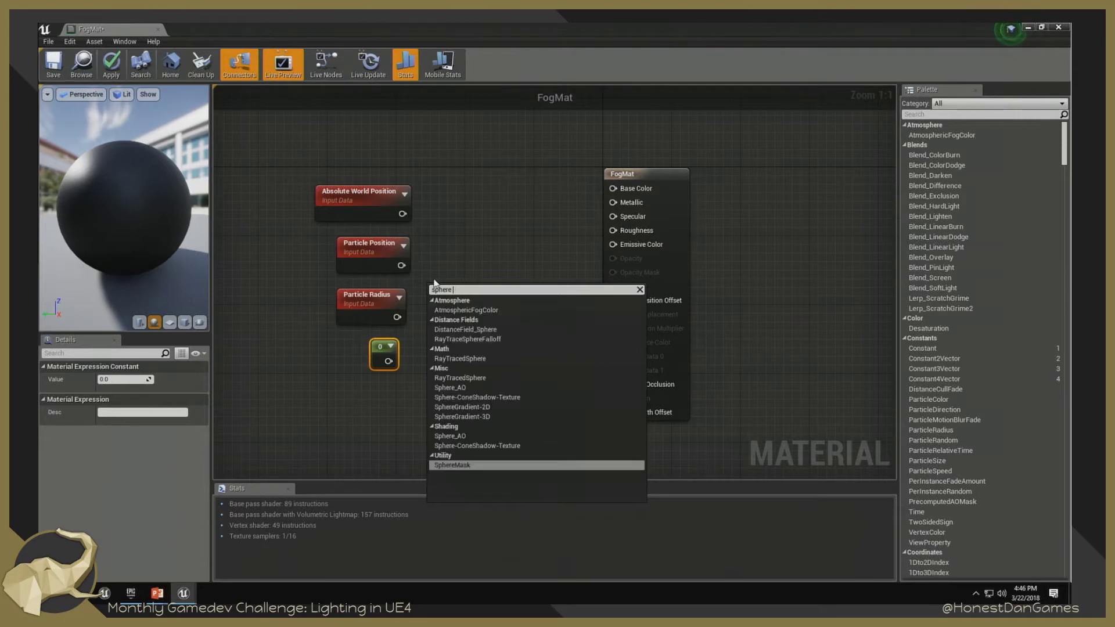
type("mask")
key("Return")
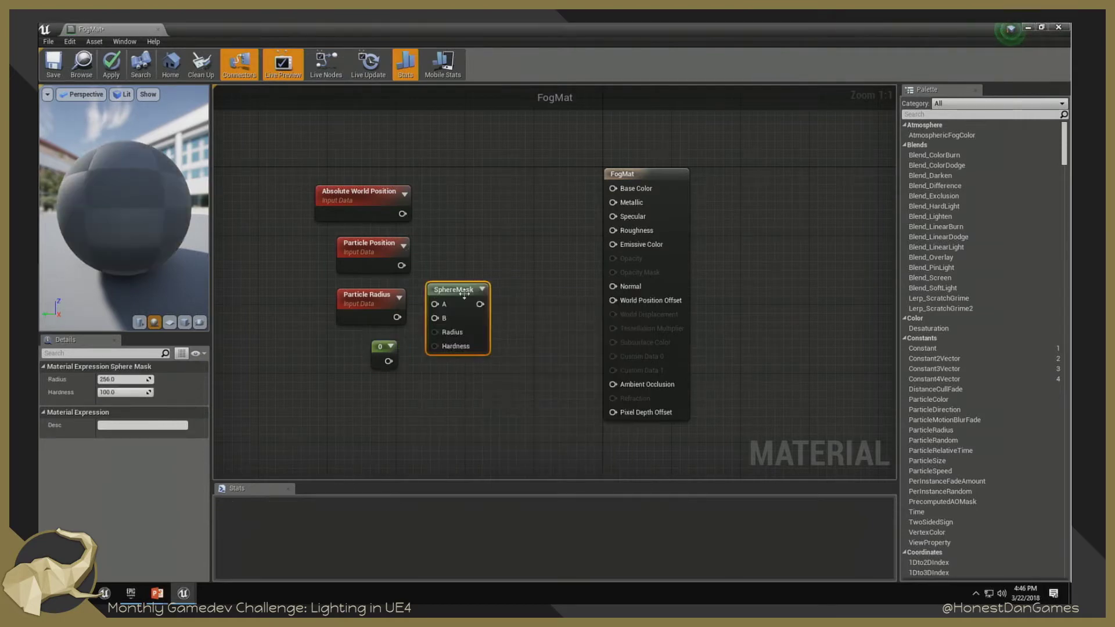
left_click_drag(464, 294, 503, 230)
left_click_drag(402, 213, 401, 265)
left_click_drag(397, 317, 388, 361)
Move the SphereMask network away from the output node and feed its result into a new Multiply node with Const B 0.05.
left_click_drag(483, 399, 341, 205)
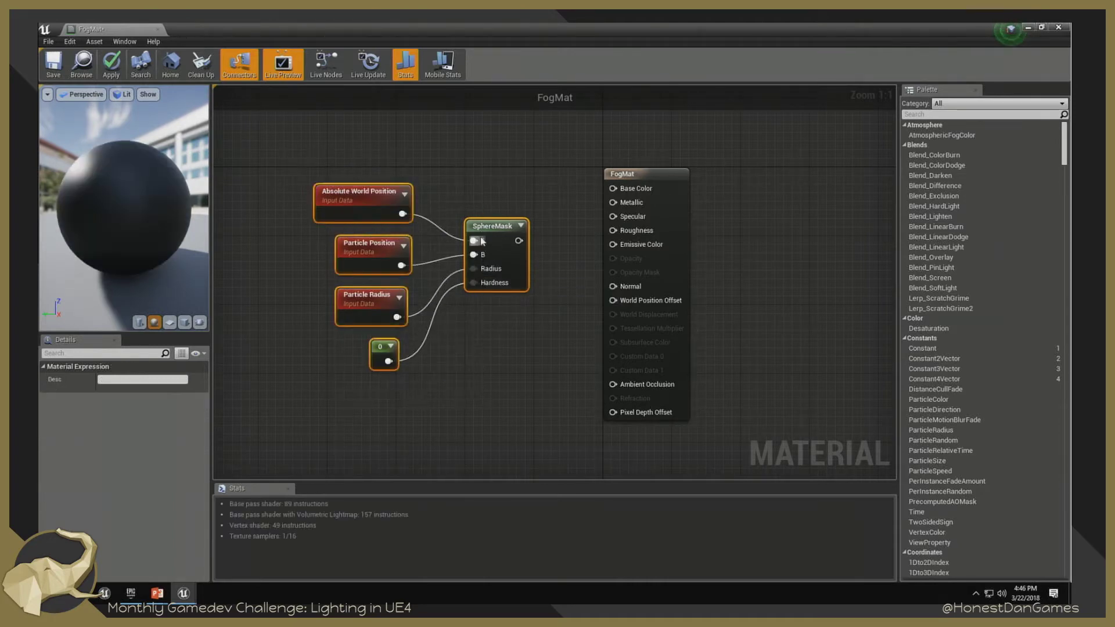
left_click_drag(481, 241, 378, 233)
left_click(432, 248)
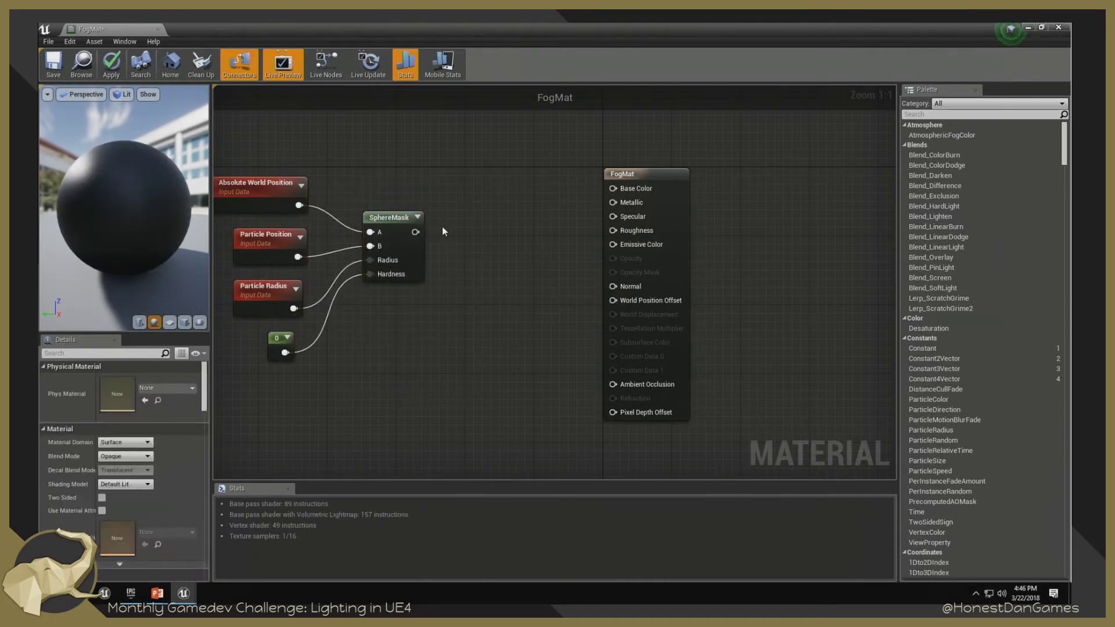
left_click(442, 226)
left_click_drag(415, 231, 447, 240)
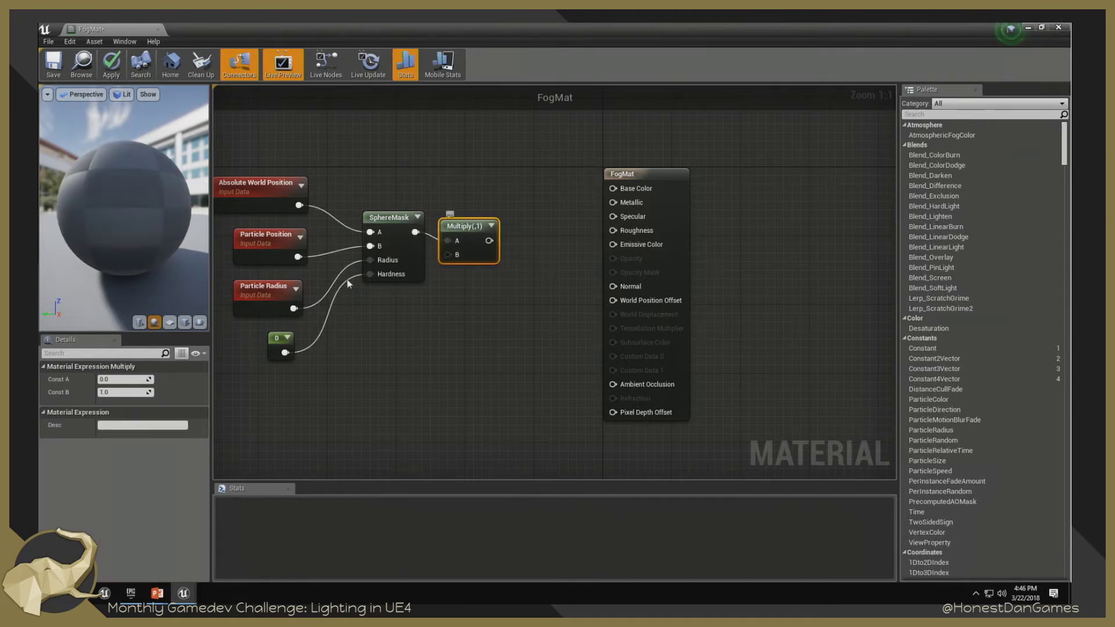
left_click(123, 392)
type("0.05")
key("Return")
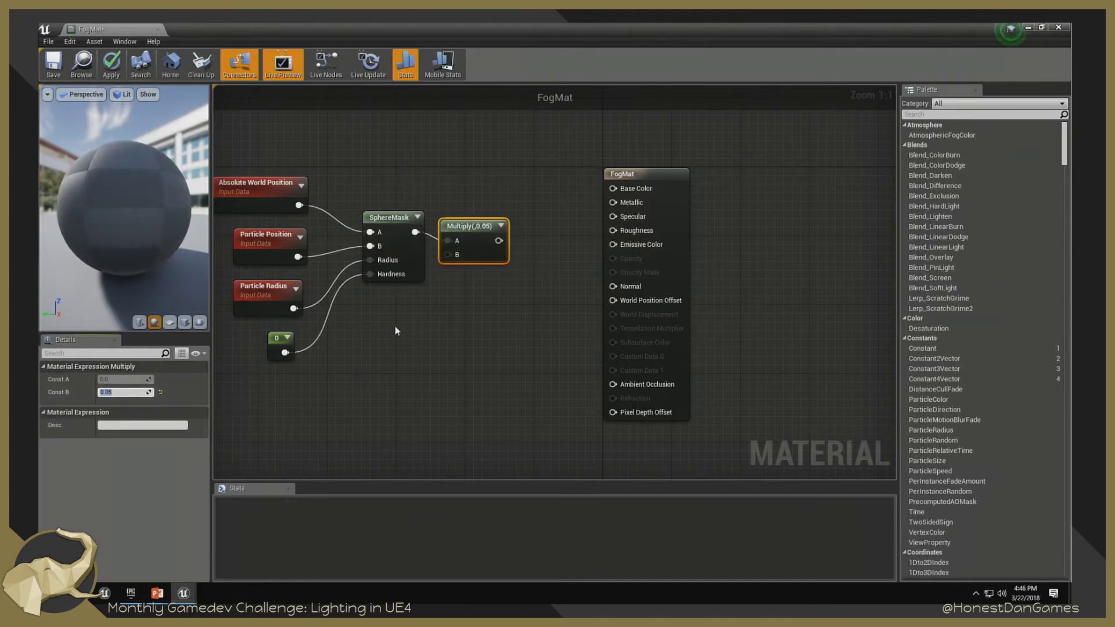
Set FogMat's Material Domain to Volume and its Blend Mode to Additive.
left_click_drag(577, 148, 713, 442)
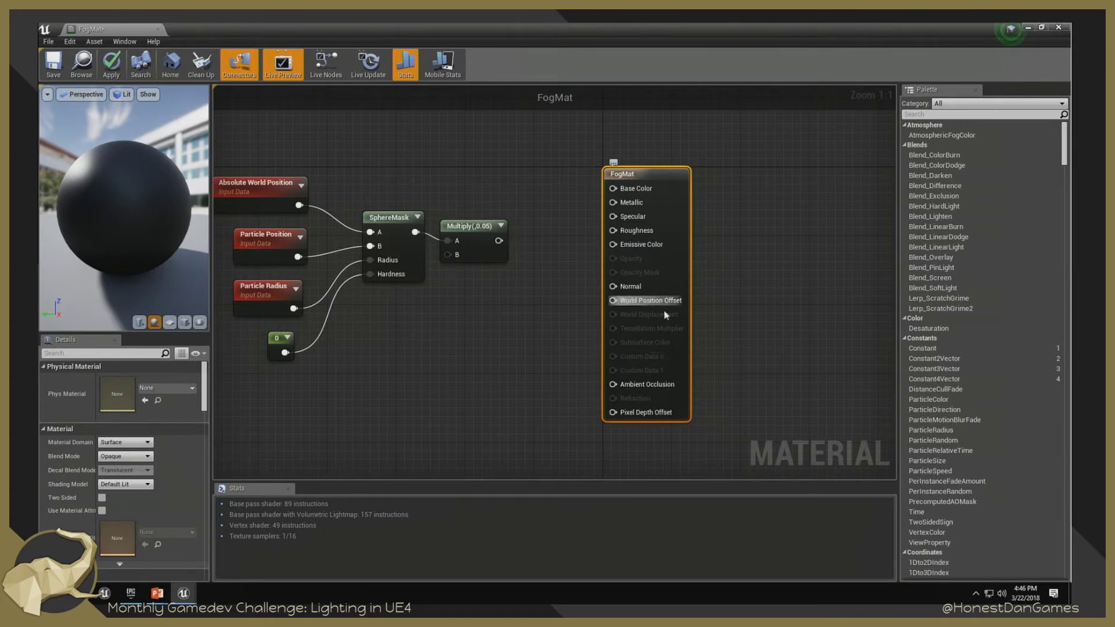
left_click(495, 328)
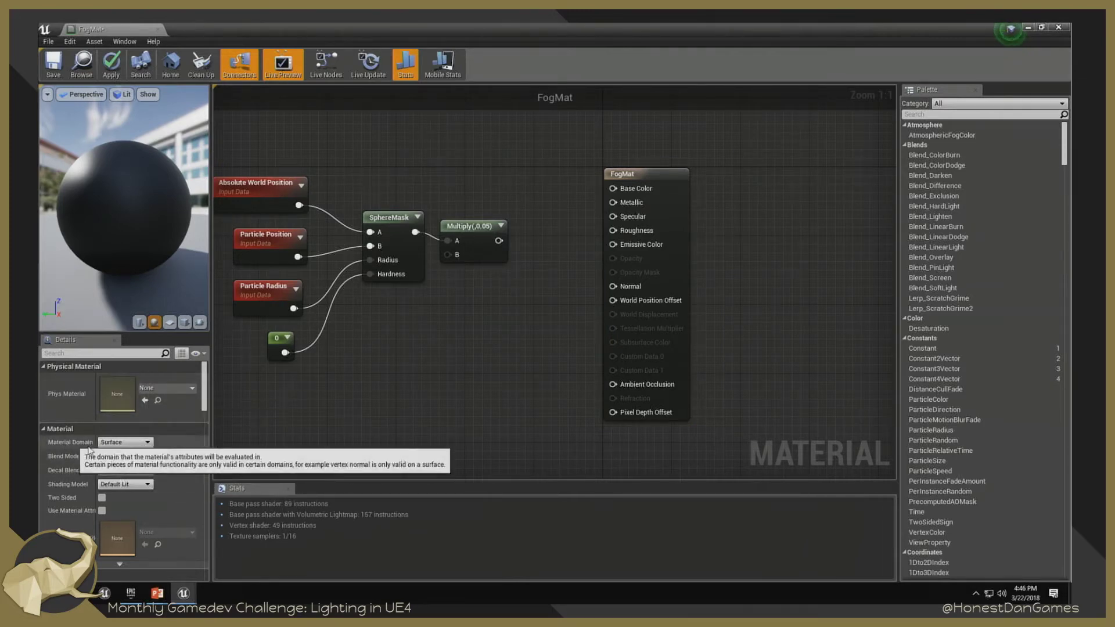
left_click(134, 442)
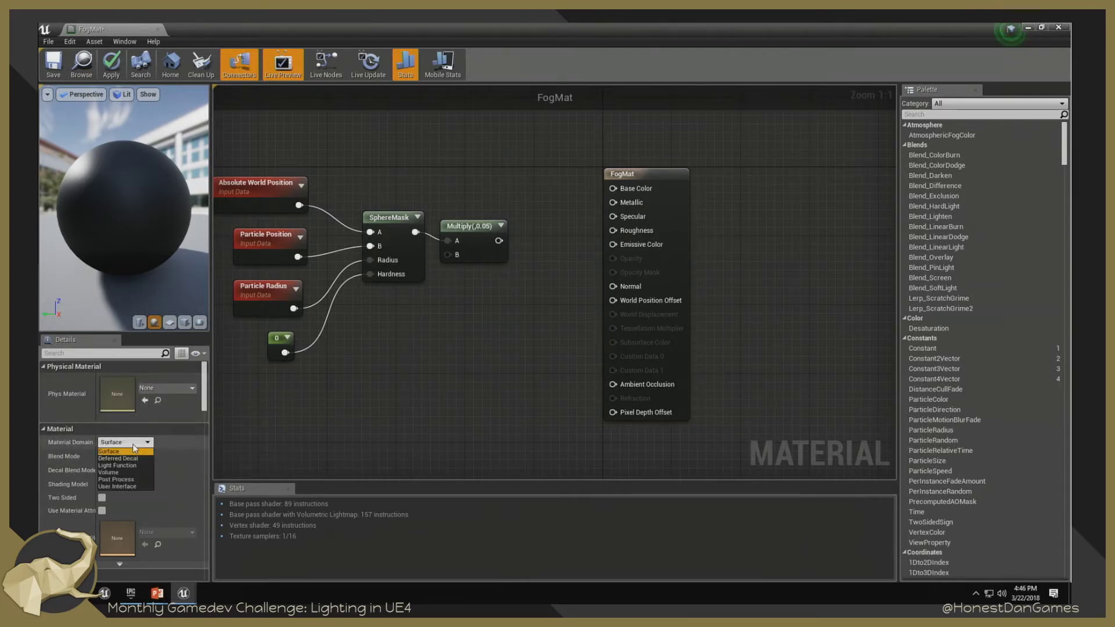
left_click(114, 473)
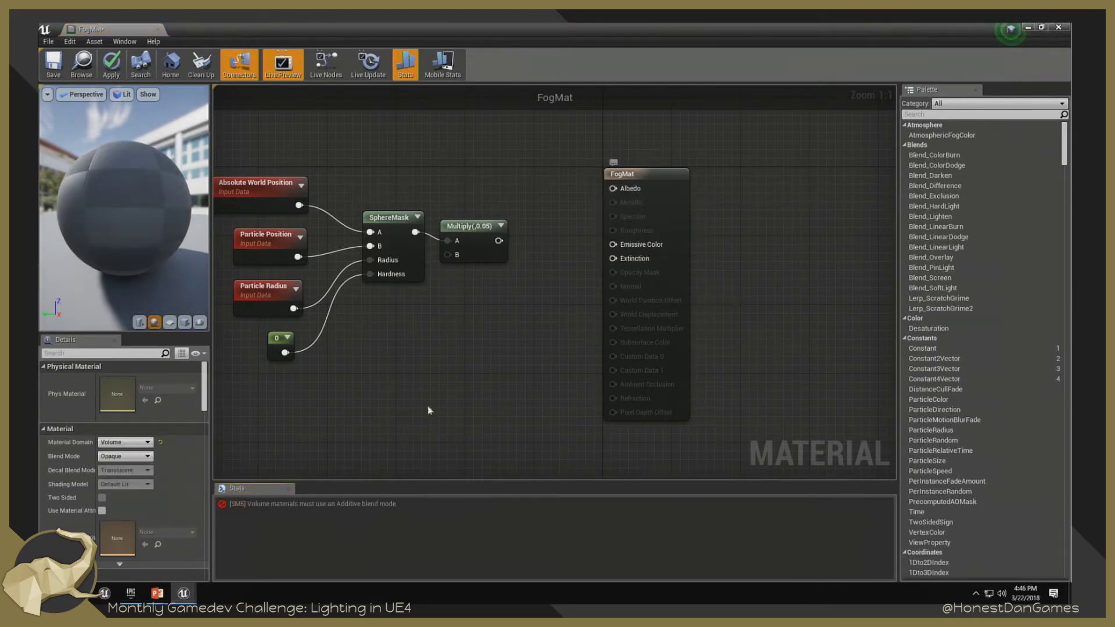
left_click(259, 506)
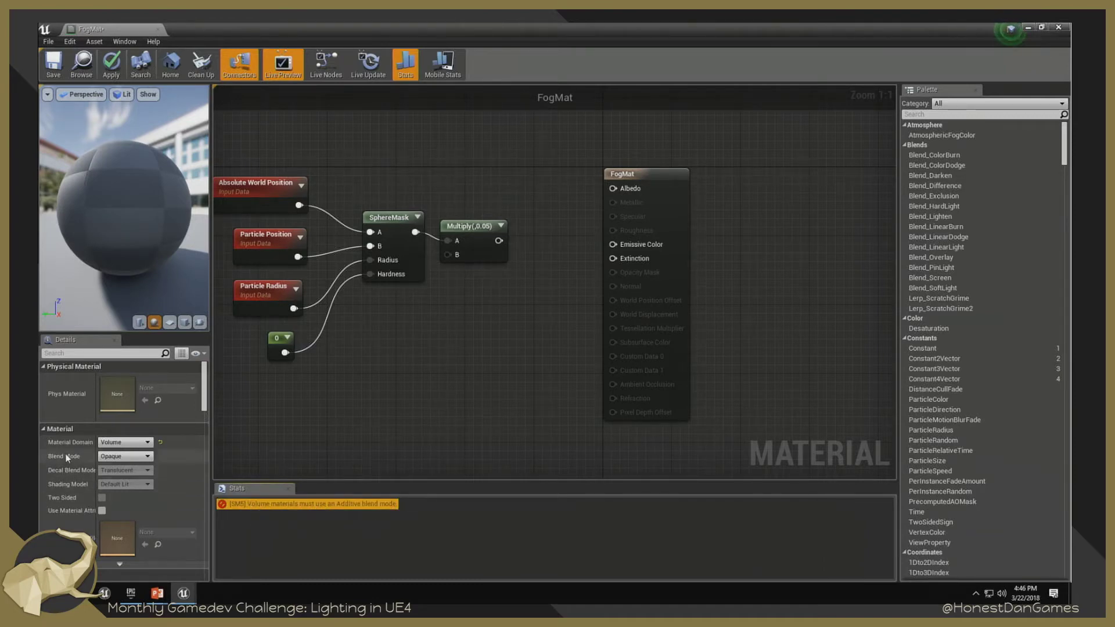
left_click(123, 456)
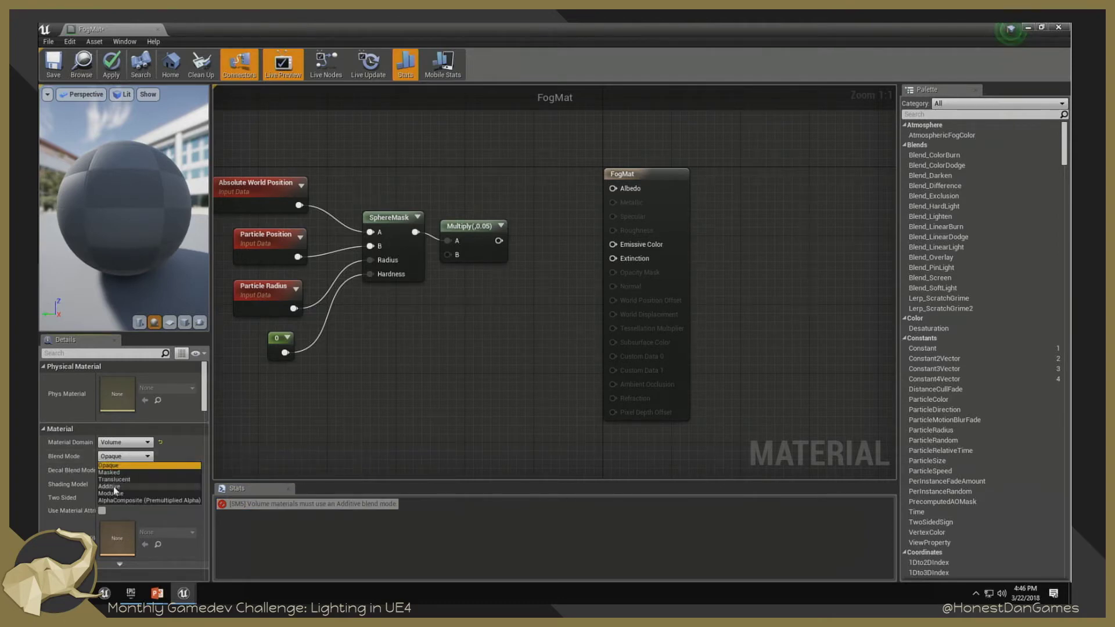
left_click(112, 486)
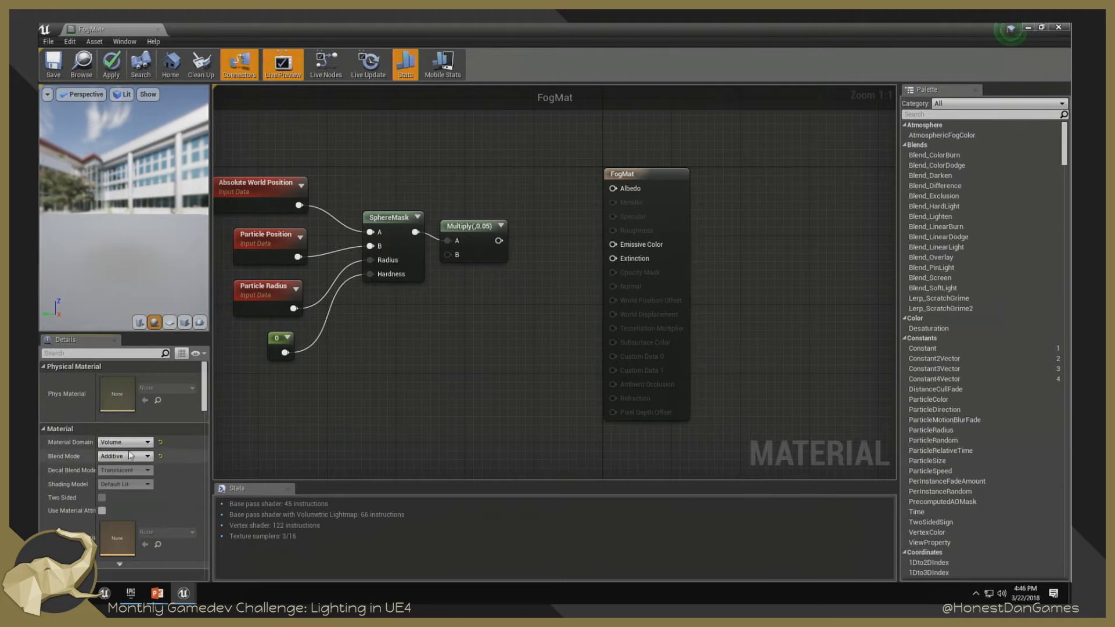
Connect the Multiply result to FogMat's Extinction input and shift the SphereMask network down in the graph.
left_click_drag(498, 240, 612, 258)
right_click_drag(512, 280, 526, 317)
left_click_drag(516, 385, 326, 290)
left_click(375, 228)
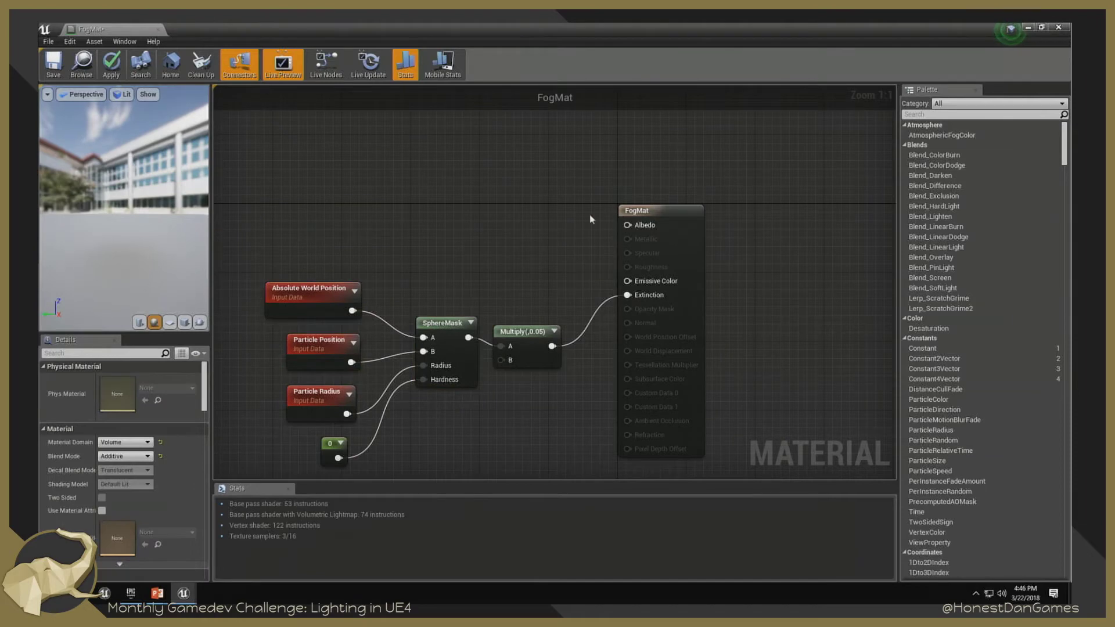
Add a Constant3Vector node above the SphereMask network and connect it to FogMat's Albedo input.
key("3")
left_click(534, 189)
left_click_drag(627, 224, 545, 217)
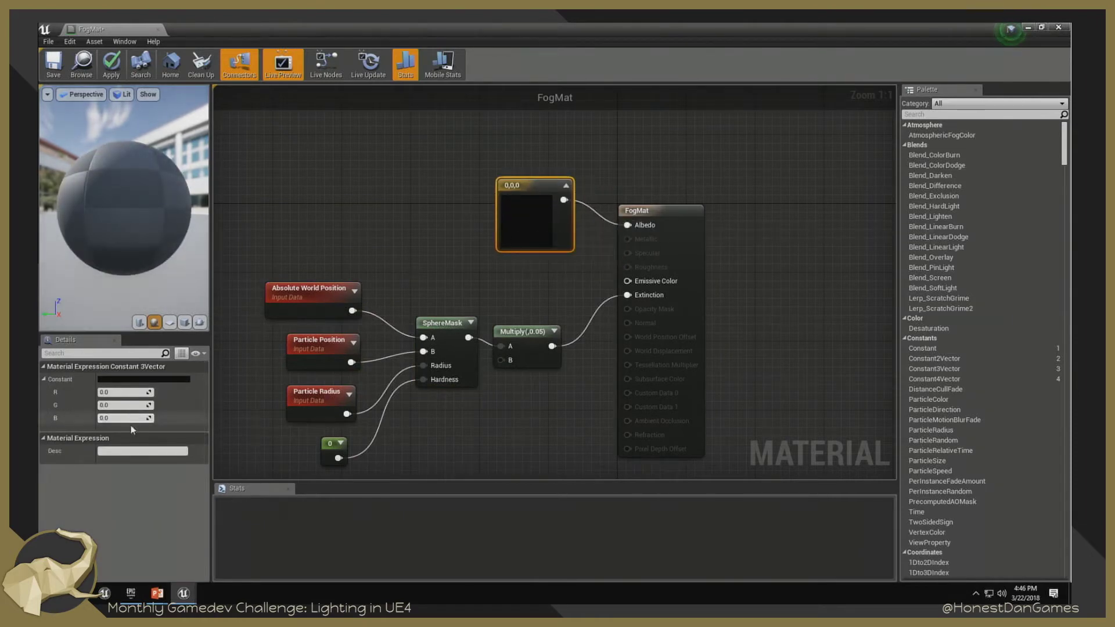
Set the Albedo constant to a pale blue, about R 0.485, G 0.619, B 0.896, and apply the material.
left_click(145, 379)
left_click(184, 368)
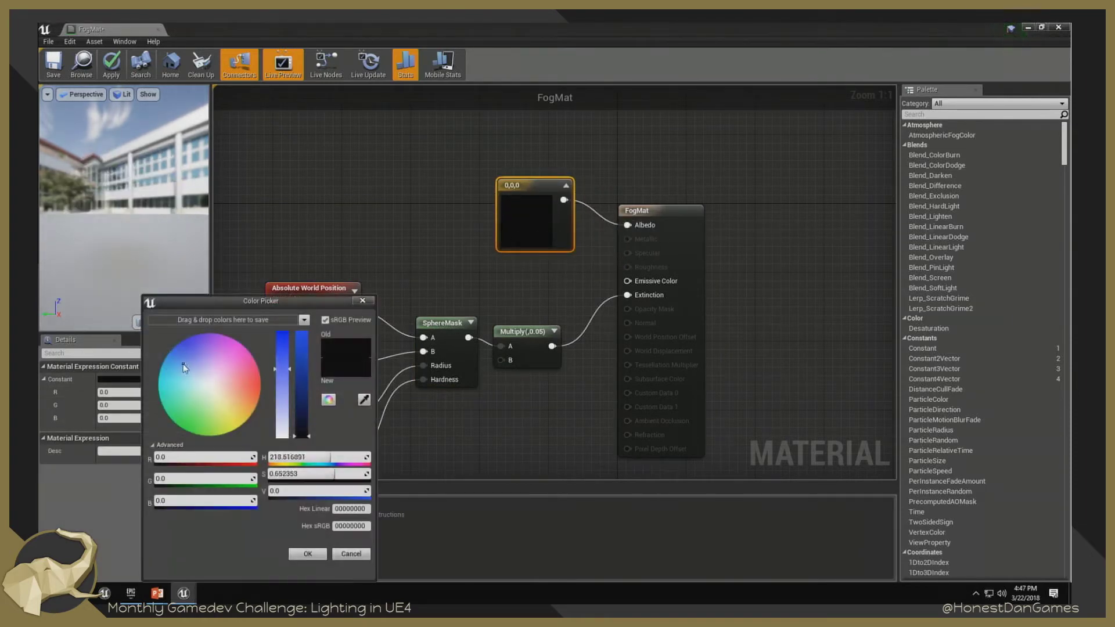
left_click(307, 352)
left_click(282, 388)
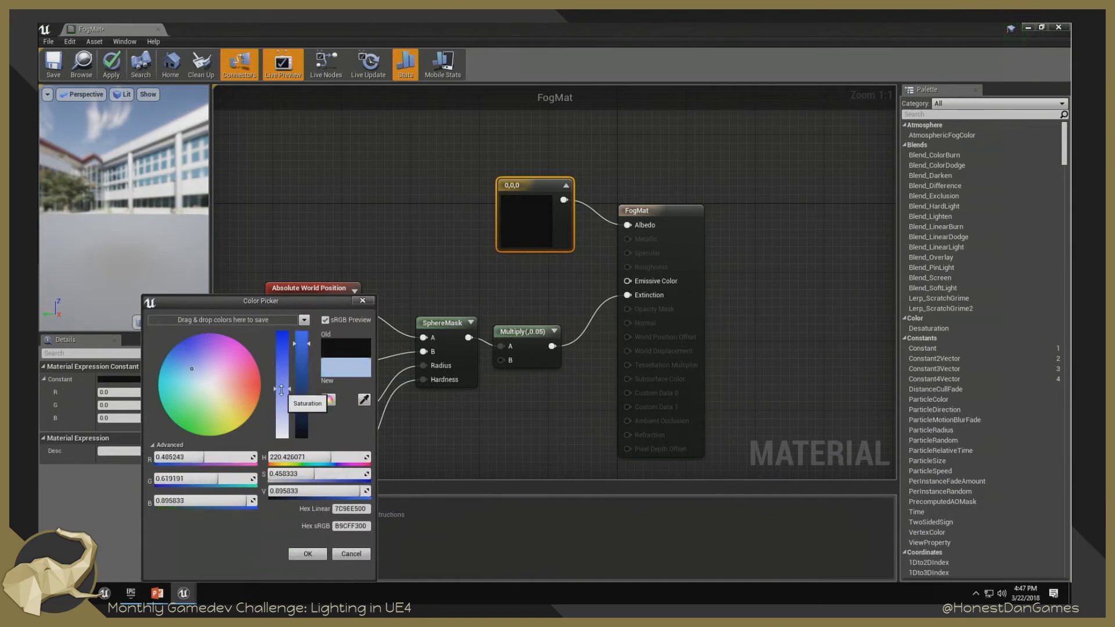
left_click(308, 553)
left_click(111, 64)
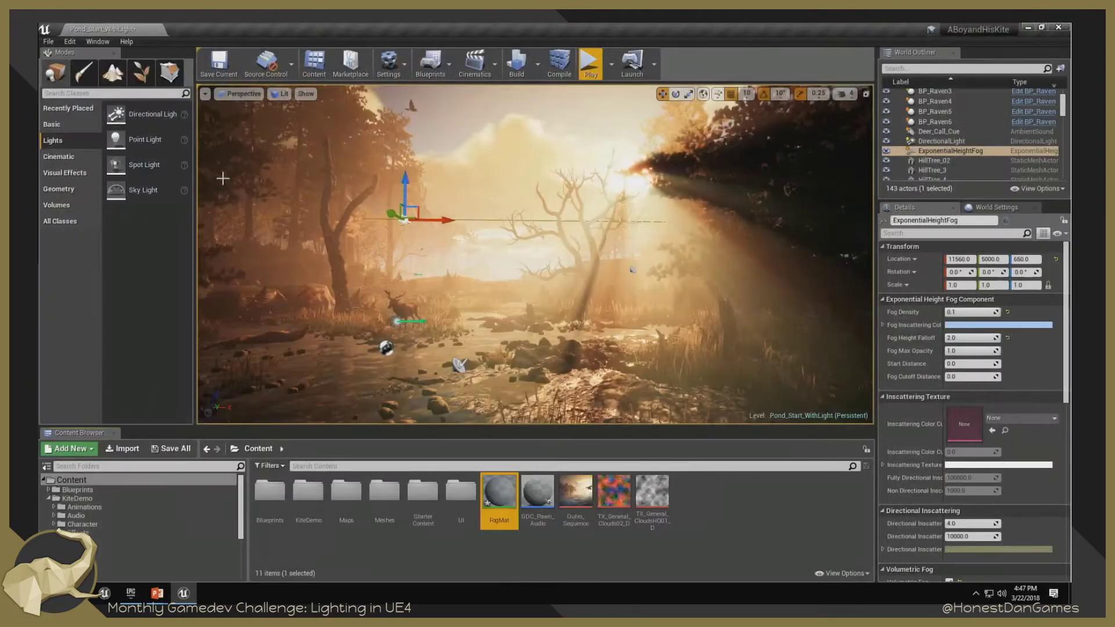
Create a particle system named Fogpar in the Content folder and open it for editing.
right_click(735, 505)
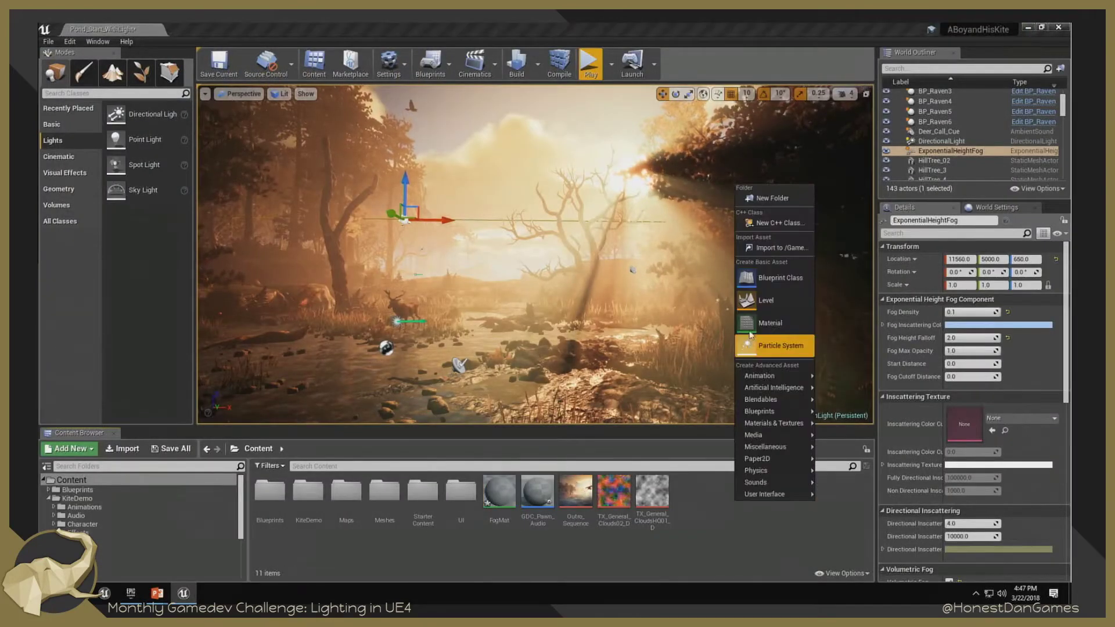
left_click(778, 345)
type("FogPart")
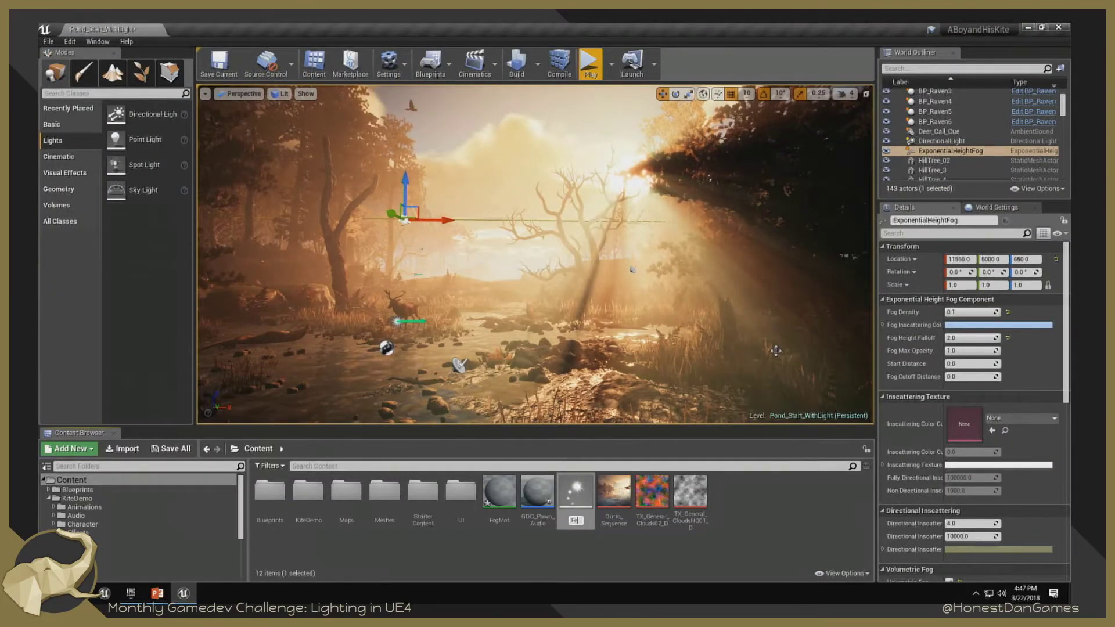
key("Return")
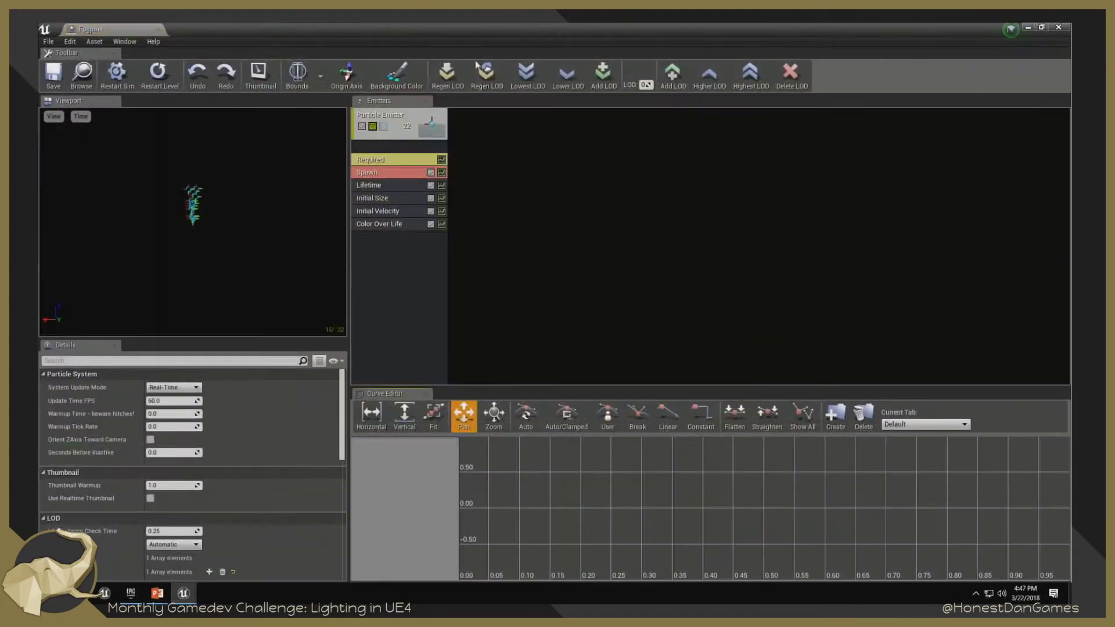
Assign FogMat as the material in the Required module of Fogpar's particle emitter.
mouse_move(480, 30)
left_mouse_down()
mouse_move(474, 66)
mouse_move(484, 49)
left_mouse_up()
left_click(499, 499)
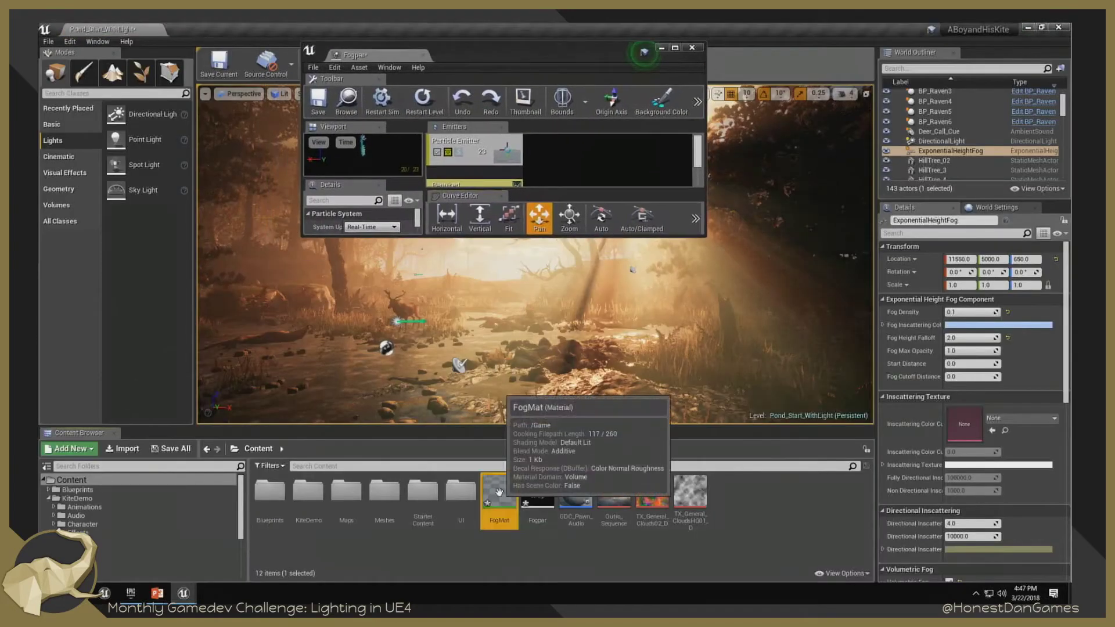
double_click(491, 58)
left_click(383, 119)
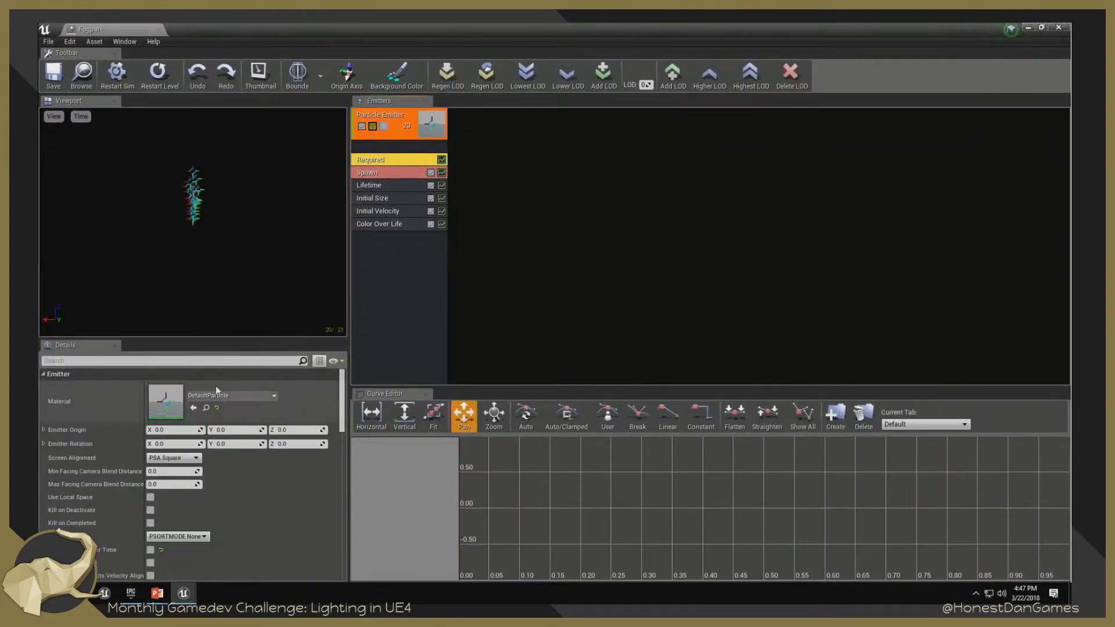
left_click(193, 408)
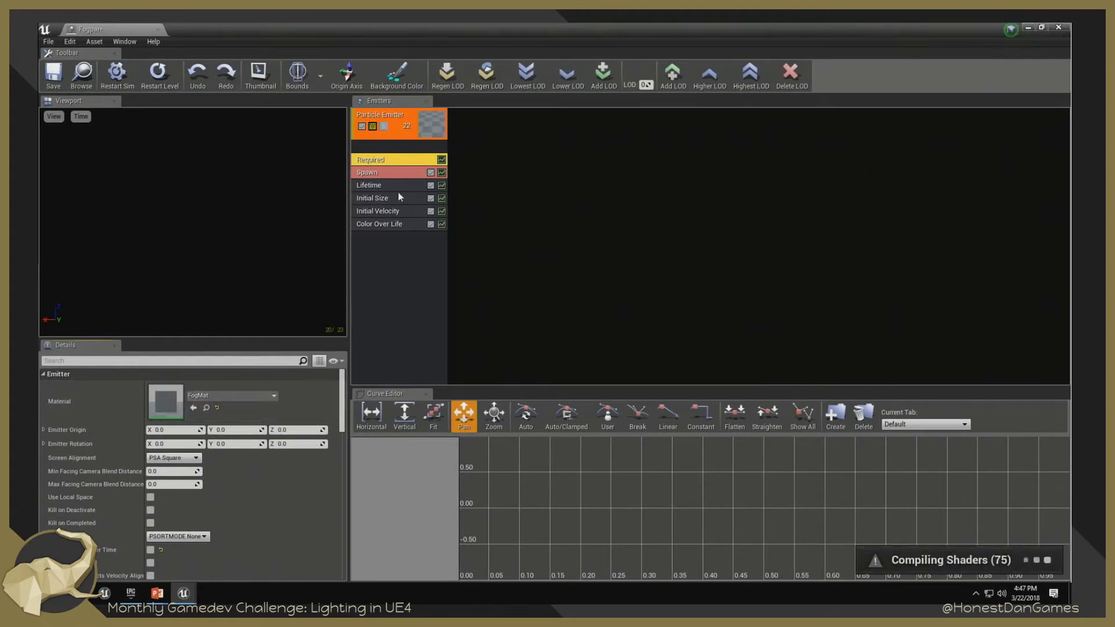
Set the constant spawn rate of the particle emitter to 35.
left_click(383, 172)
left_click(176, 413)
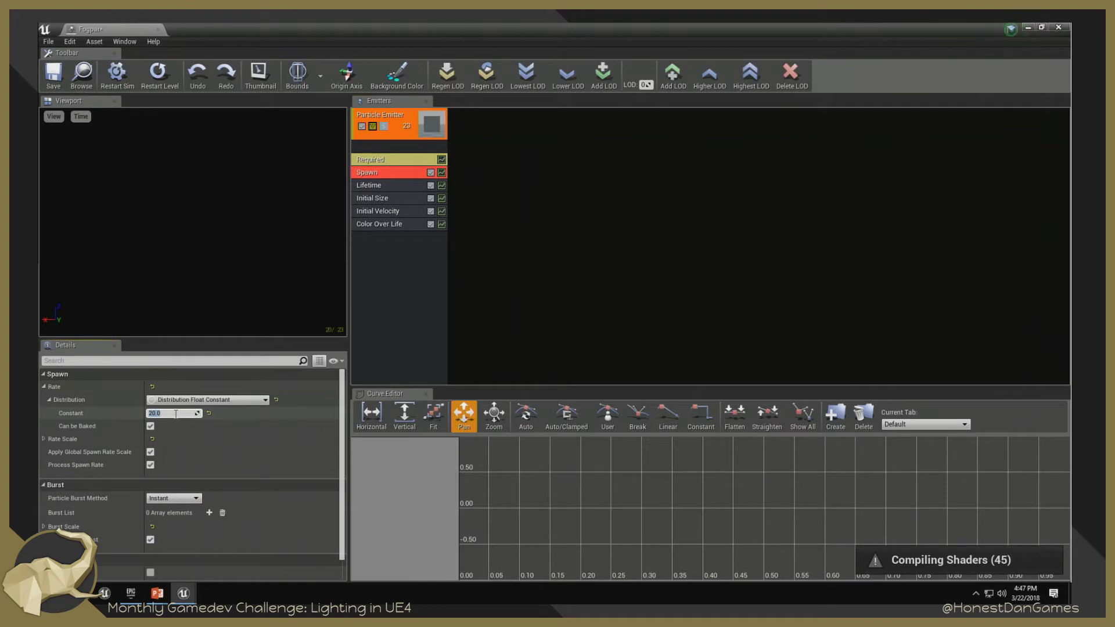
type("35")
key("Return")
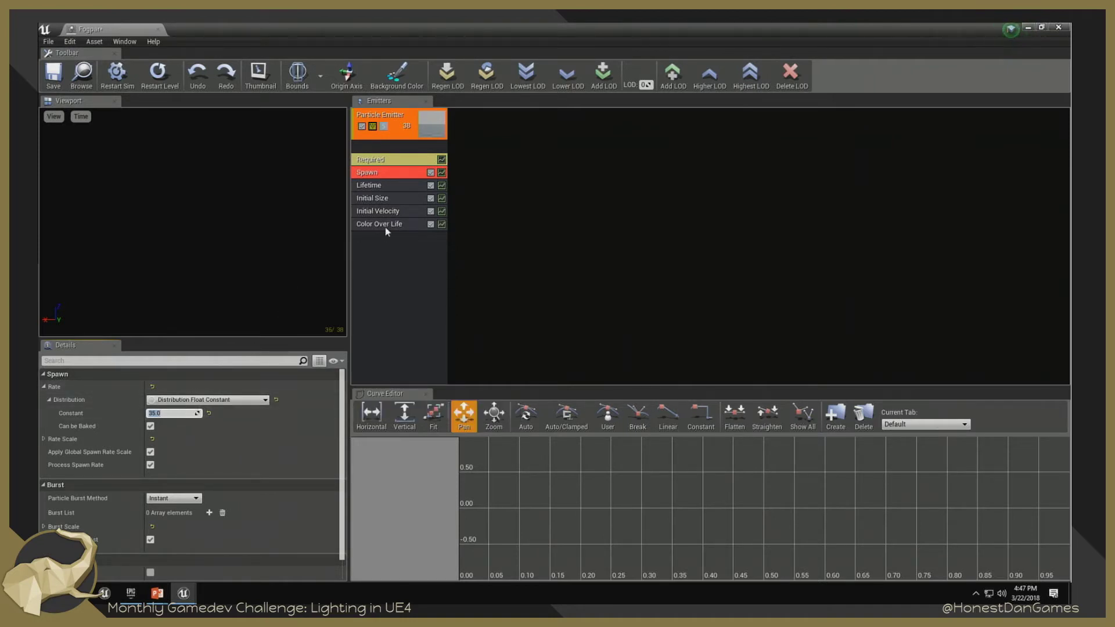
Set the maximum X value of the emitter's initial start size to 1500.
left_click(386, 199)
left_click(182, 414)
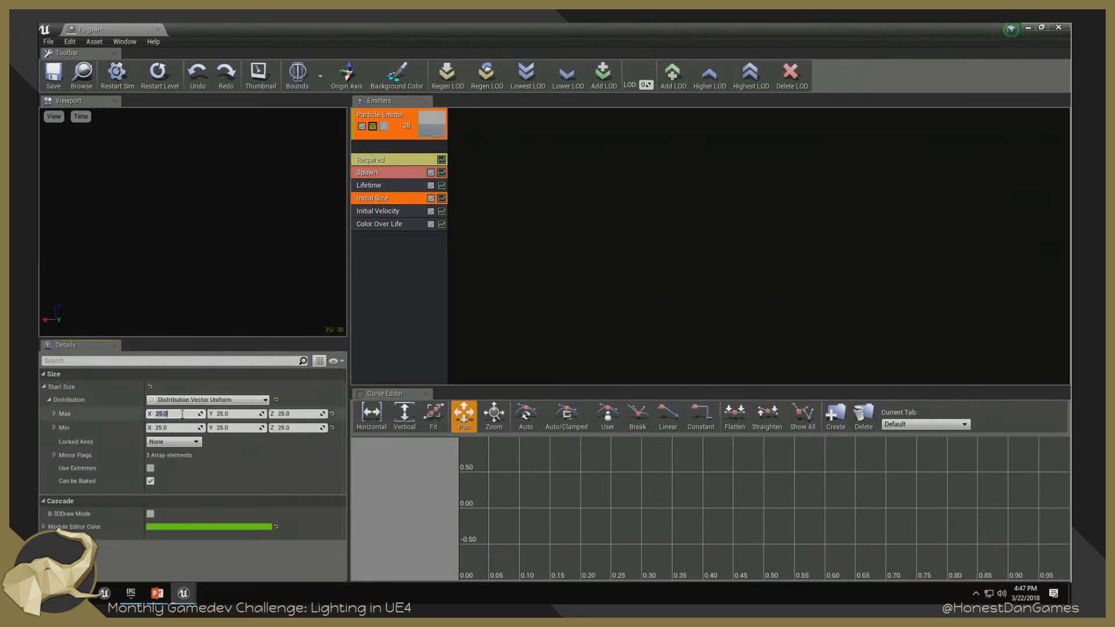
type("1500")
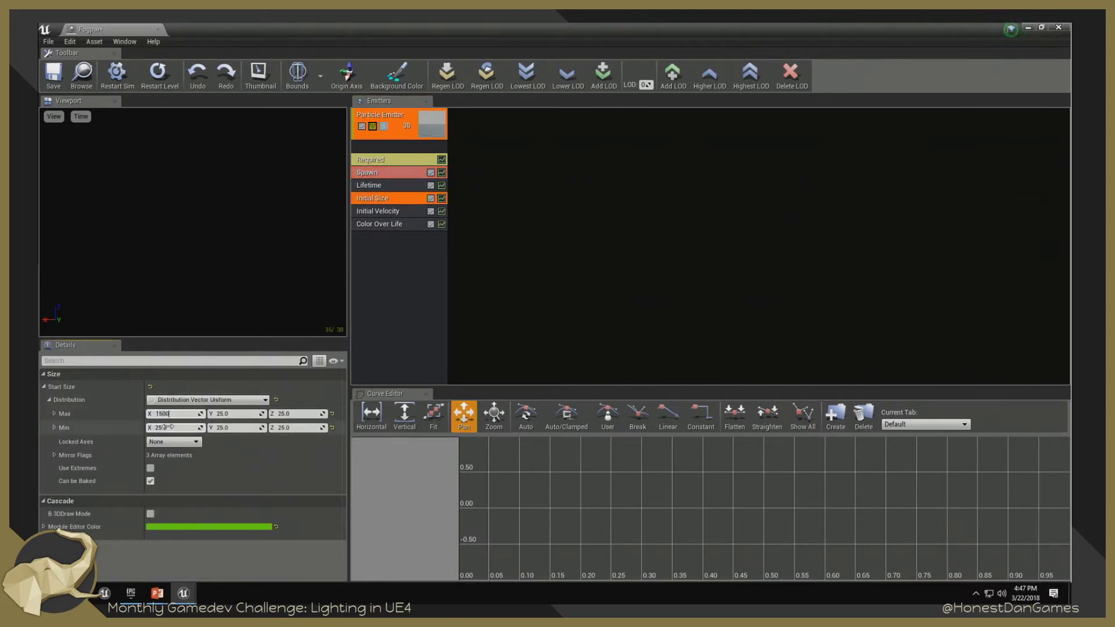
Add a Cylinder location module to the emitter and set its constant start radius to 1750.
right_click(383, 271)
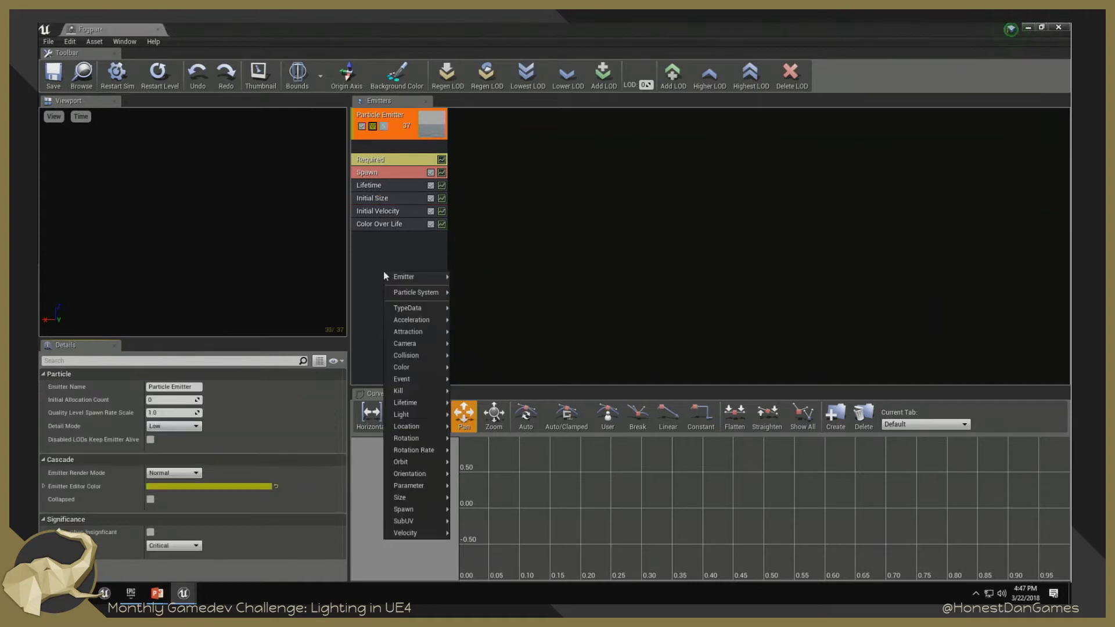
mouse_move(426, 431)
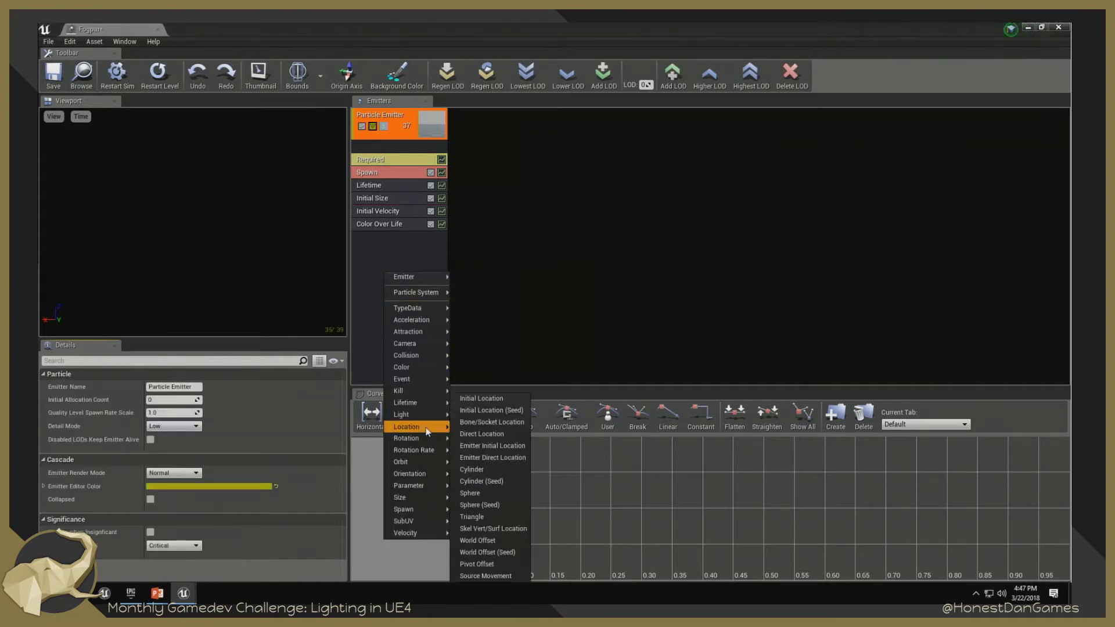
left_click(472, 469)
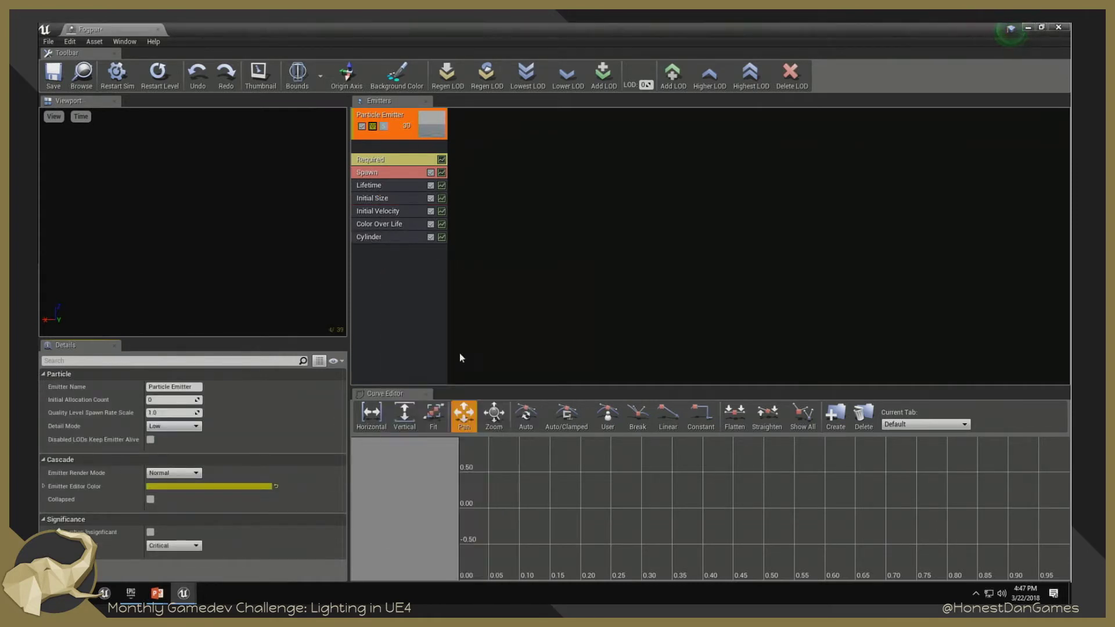
left_click(378, 235)
left_click(162, 427)
type("17")
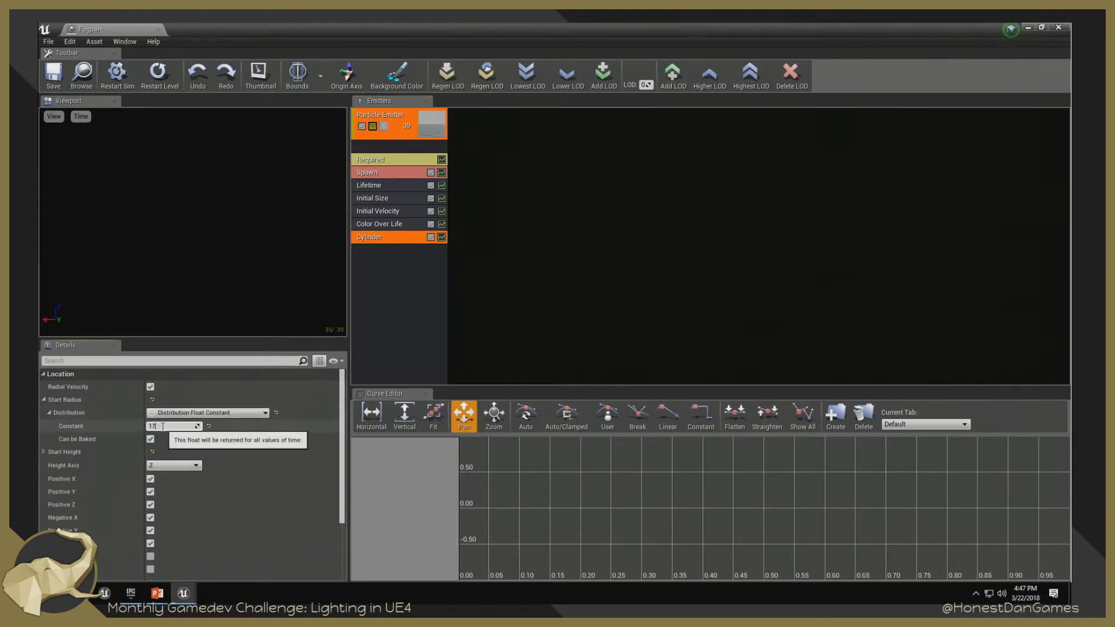
type("50")
key("Return")
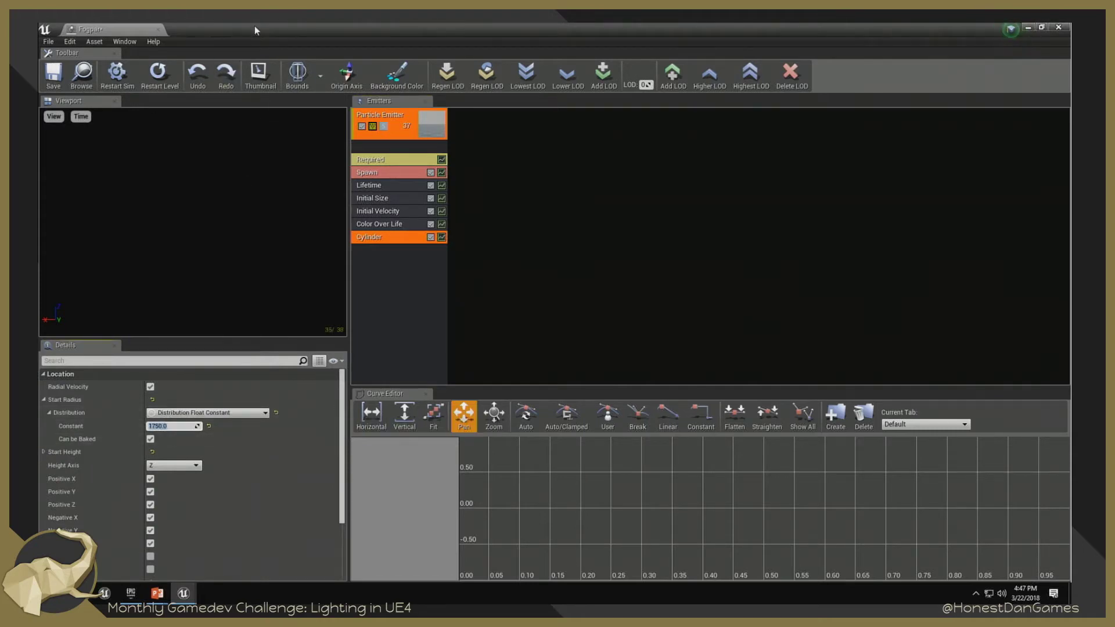
Go back to the level and place a Fogpar emitter in the pond near the deer.
left_click_drag(270, 29, 39, 114)
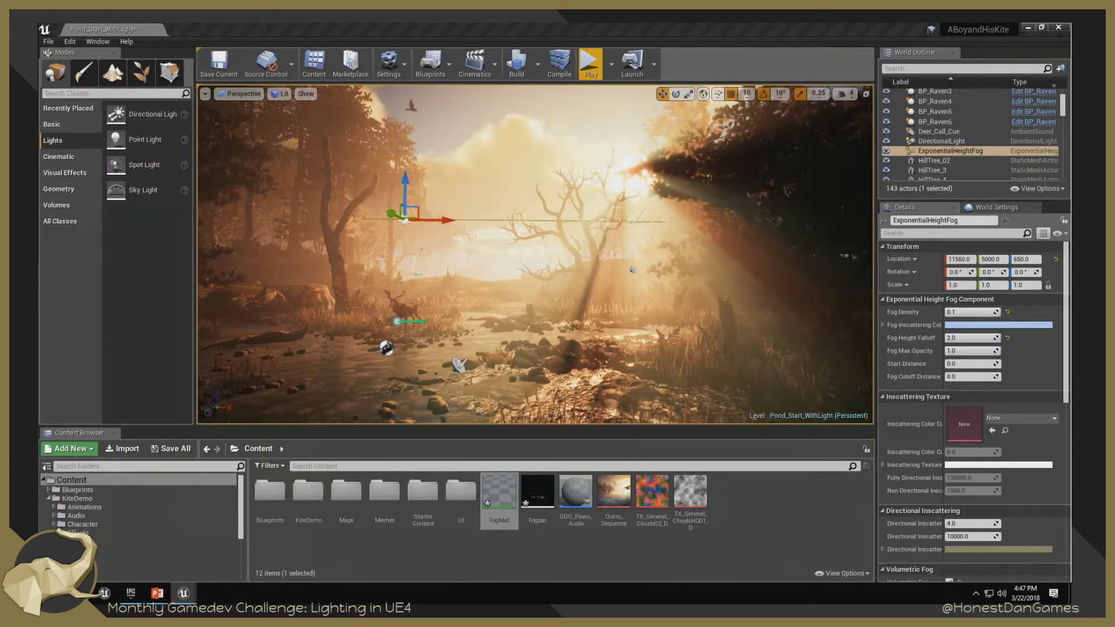
left_click(532, 494)
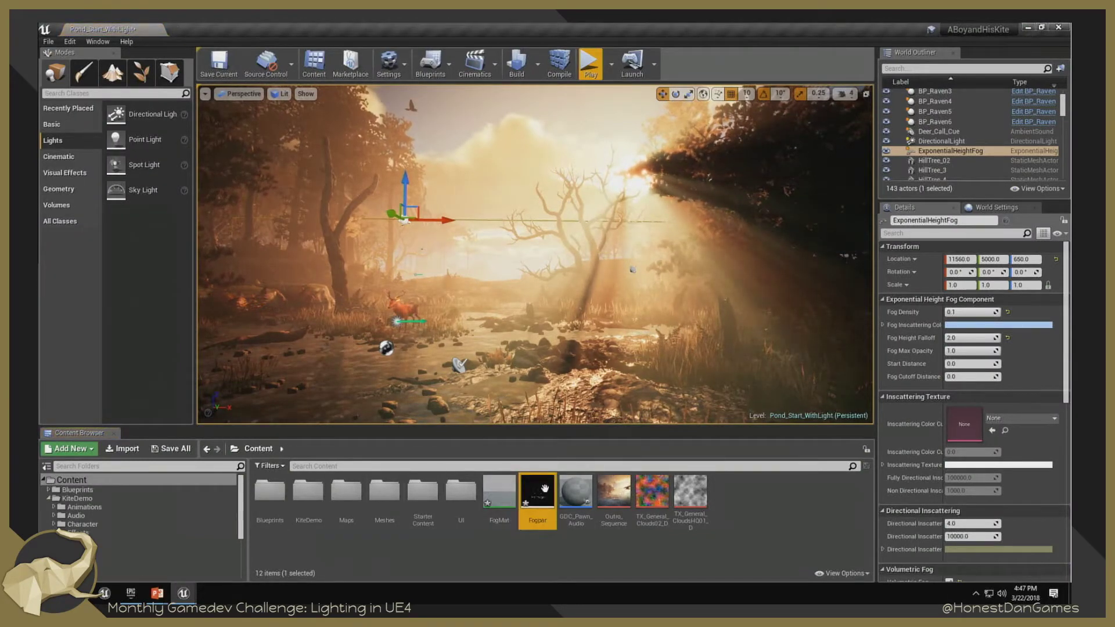
left_click_drag(533, 494, 416, 296)
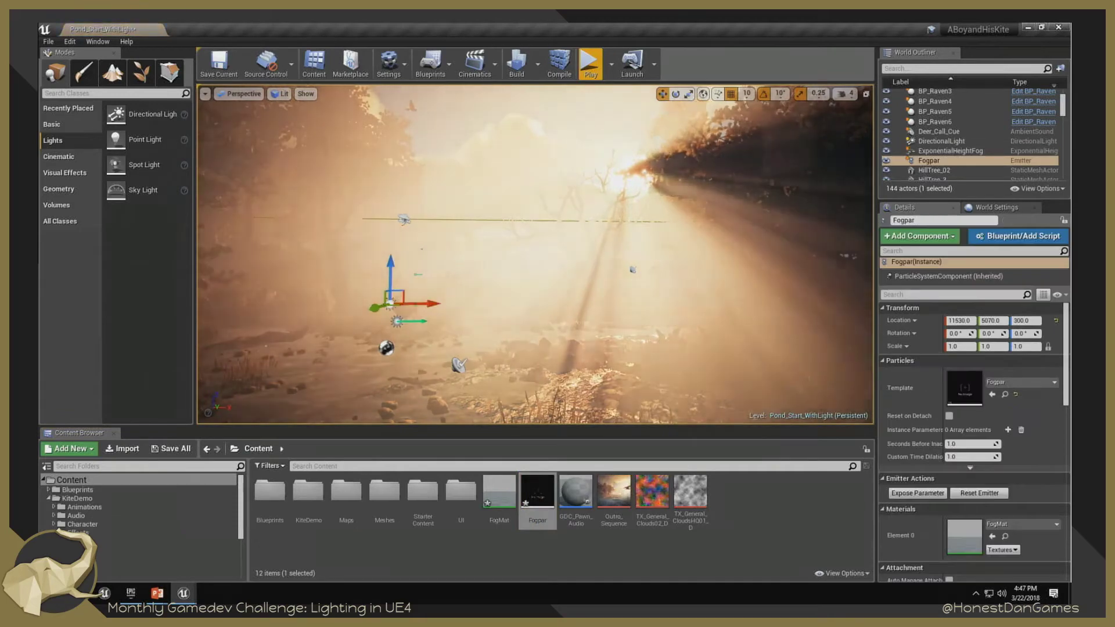
Lower the Fogpar emitter to Z 110, shift it along X to 12660, and inspect the fog around the deer.
right_click_drag(416, 296, 411, 325)
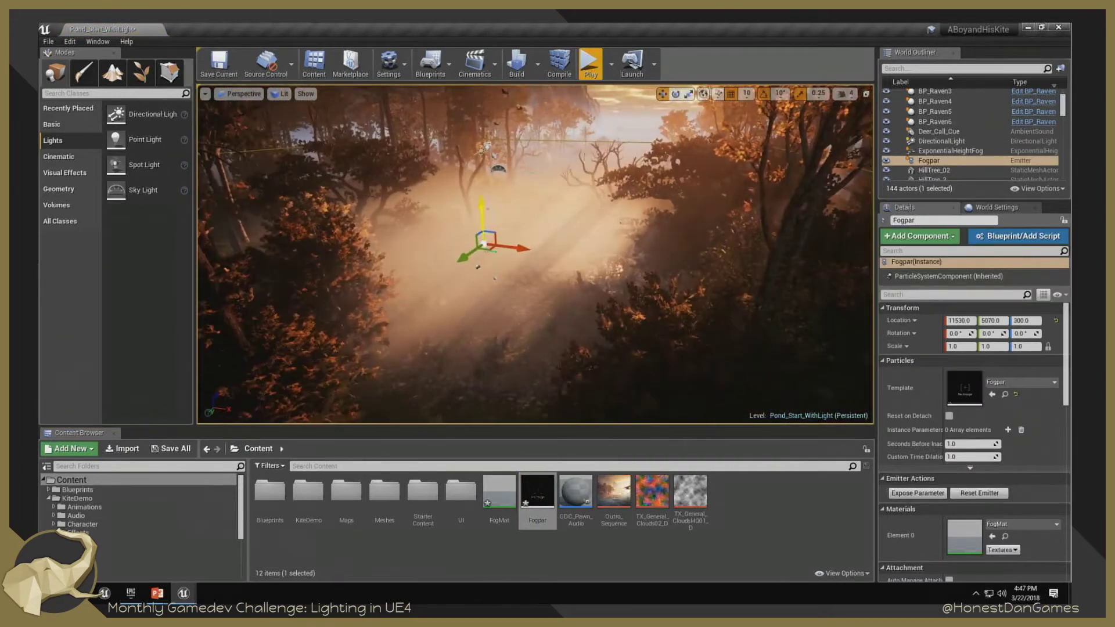
left_click_drag(481, 206, 481, 99, "shift")
right_click_drag(481, 232, 471, 267)
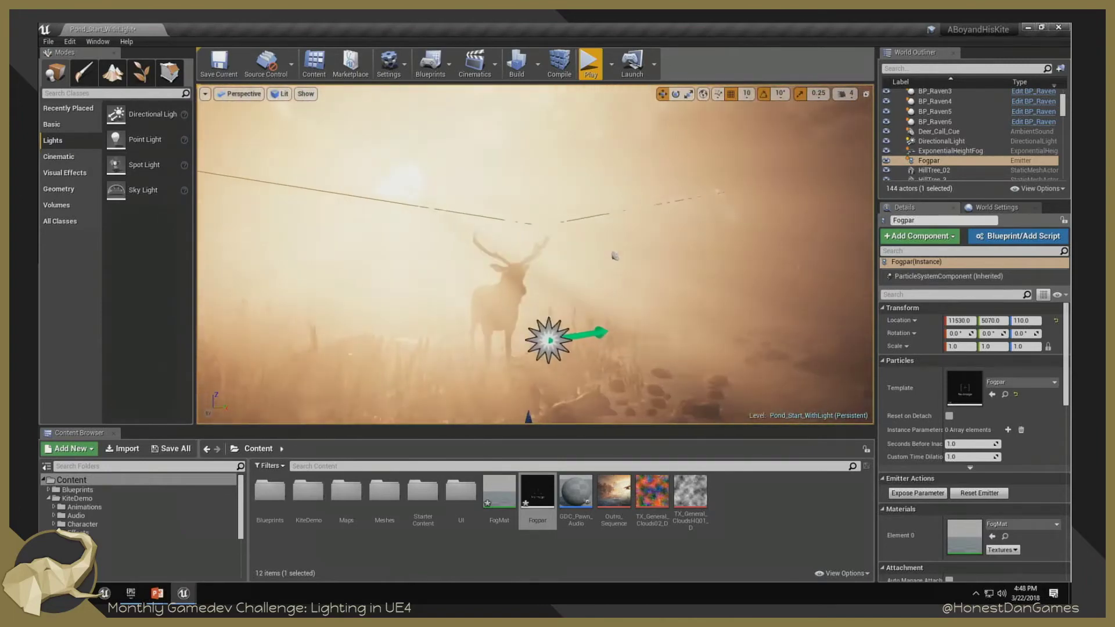
key("f")
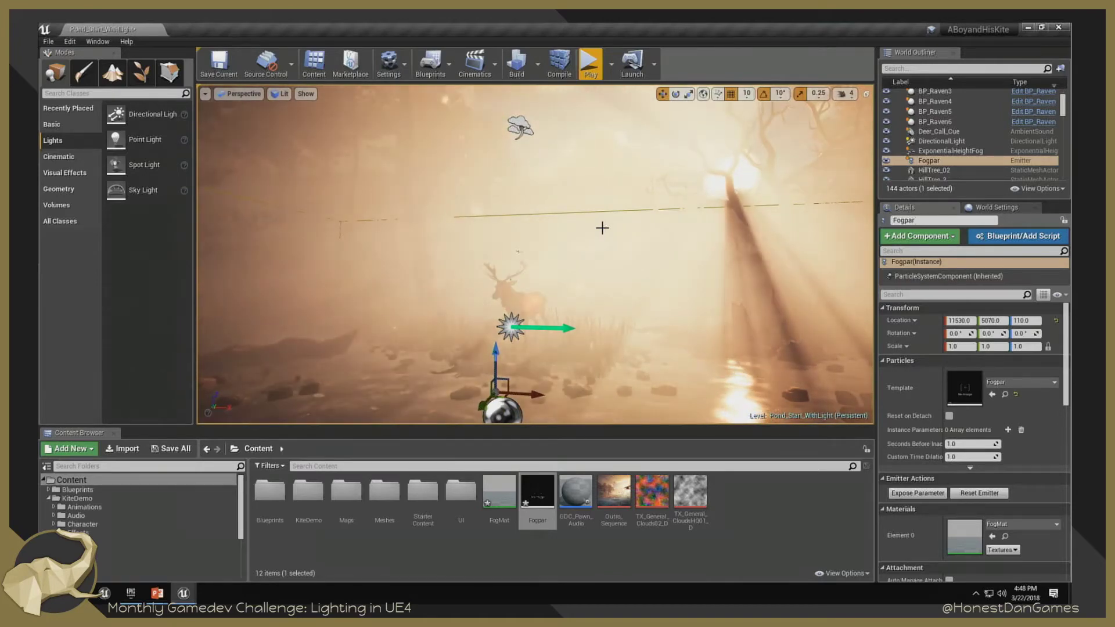
key("s")
right_click_drag(596, 227, 573, 259)
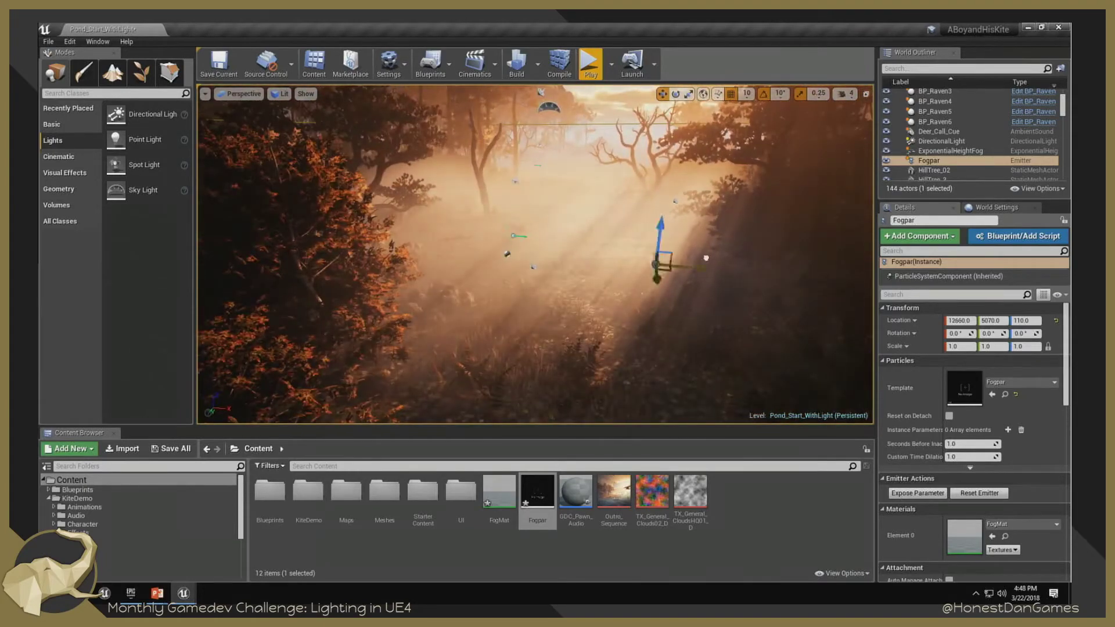
Duplicate the Fogpar emitter along X to 7710 and move the copy to Y 4510, Z 1530 among the trees.
left_click_drag(706, 258, 201, 193)
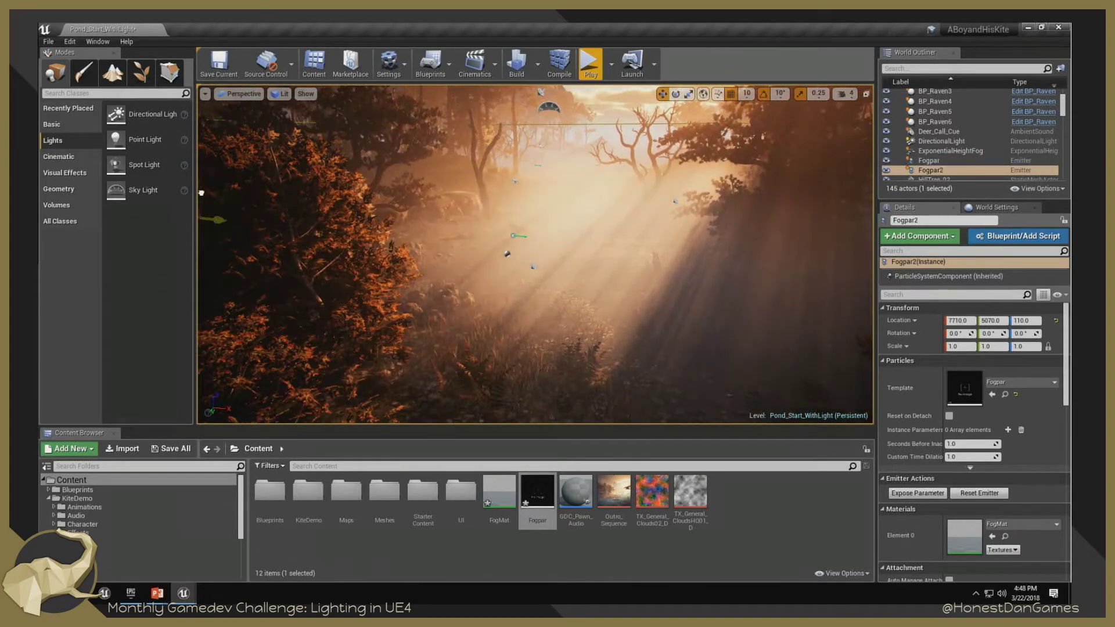
right_click_drag(372, 232, 355, 210)
key("s")
left_click_drag(209, 232, 293, 142)
right_click_drag(463, 264, 461, 214)
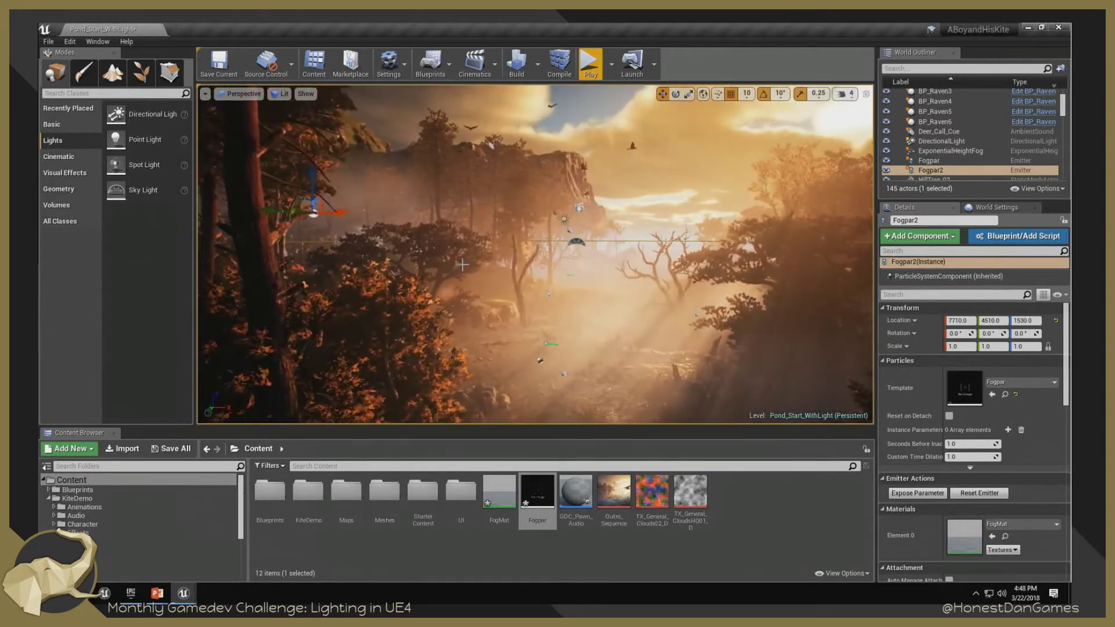
Undo the copy's move and the duplication, and delete the Fogpar emitter from the level.
key("ctrl+z")
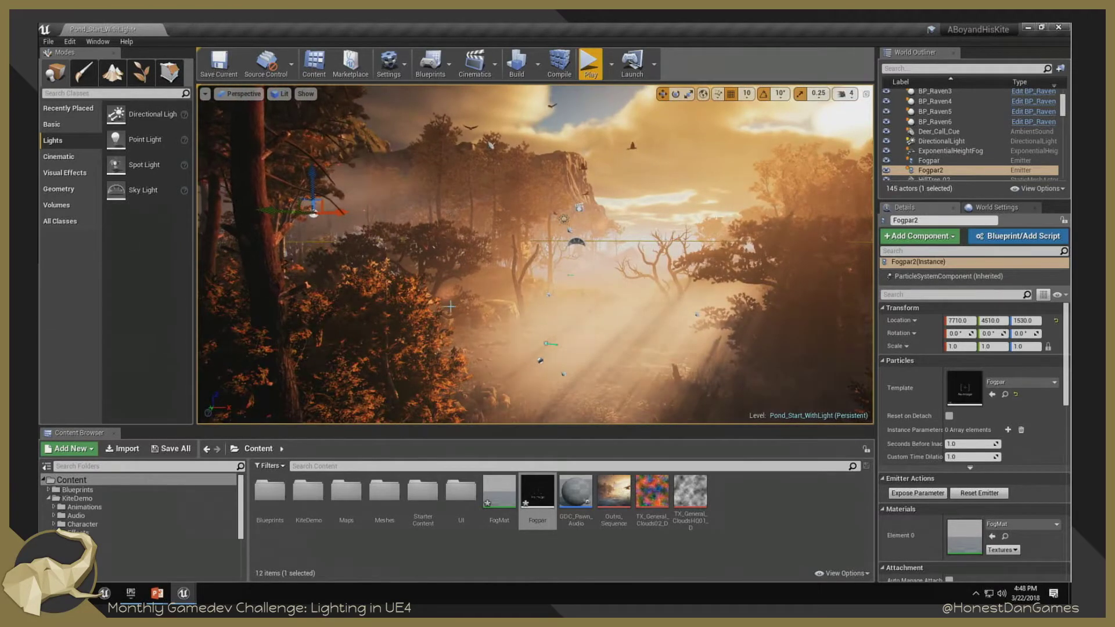
key("ctrl+z")
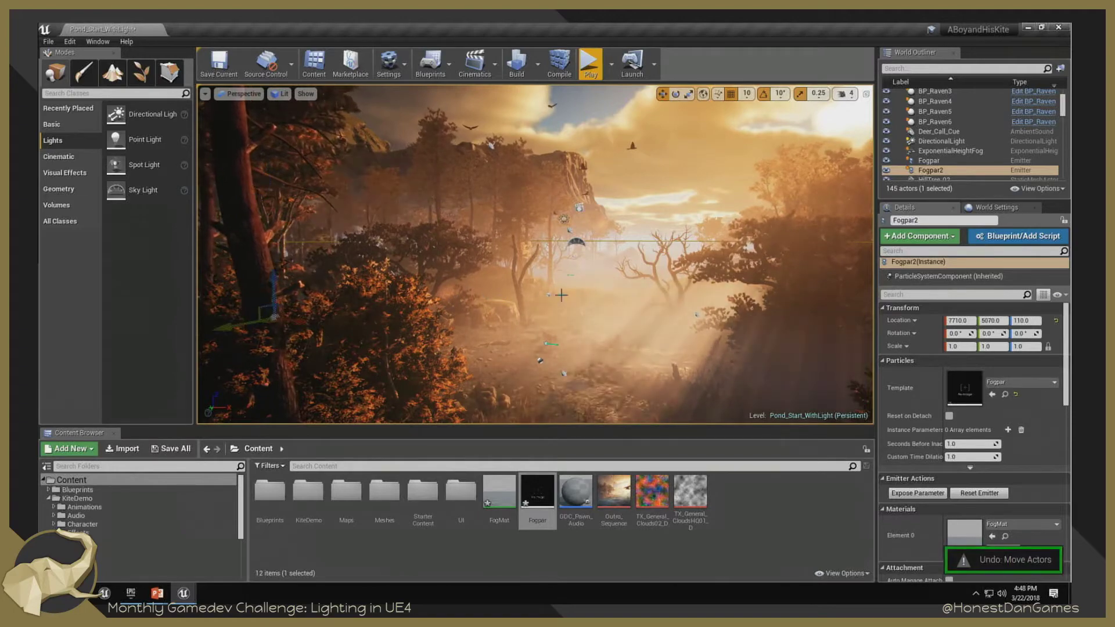
mouse_move(573, 297)
right_mouse_down()
mouse_move(611, 295)
mouse_move(560, 301)
mouse_move(560, 312)
right_mouse_up()
key("ctrl+z")
key("Delete")
Browse to the KiteDemo Effects Fog folder and place the SM_FogMesh skeletal mesh in the pond.
key("w")
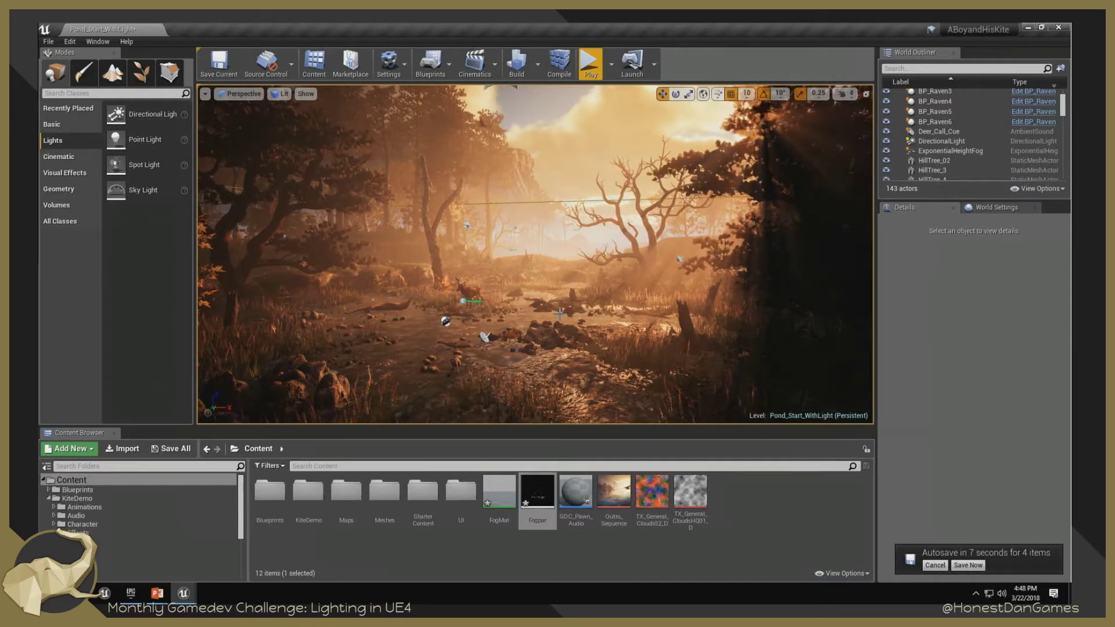
key("1")
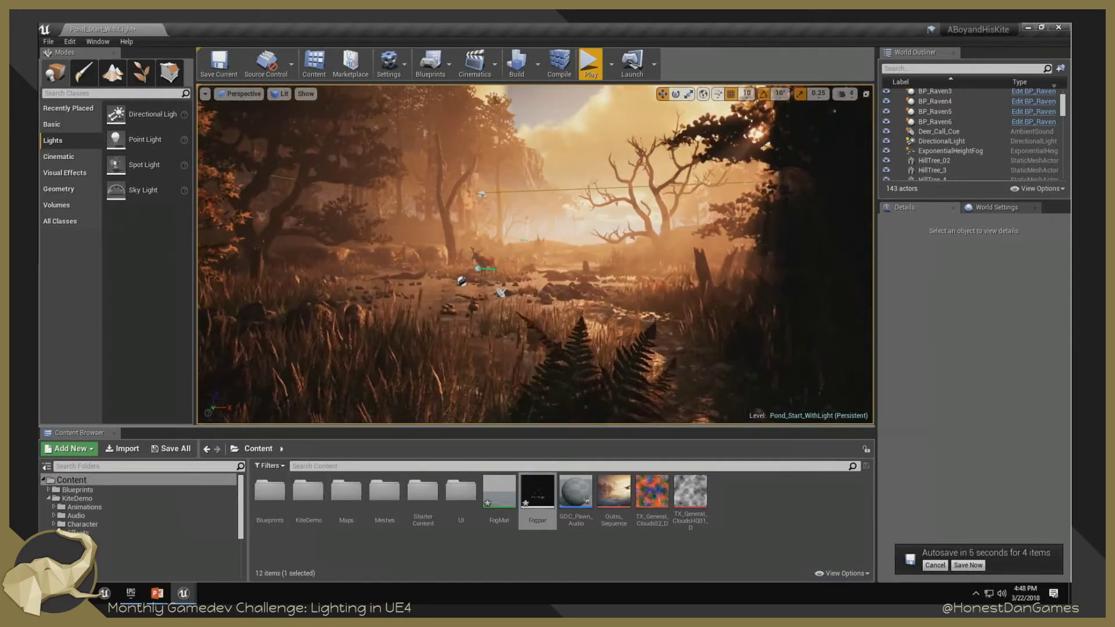
scroll(106, 534, "down", 1)
left_click(107, 532)
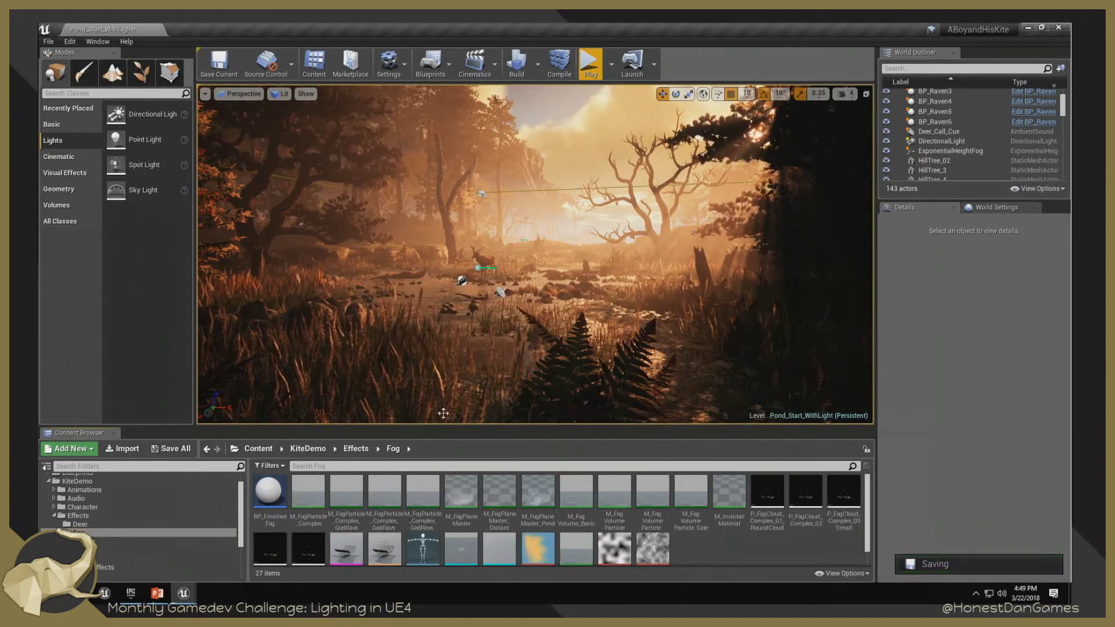
left_click_drag(346, 548, 464, 314)
Rotate the fog mesh about 80 degrees around Z and shift it along X to 12420.
right_click_drag(597, 281, 632, 259)
key("e")
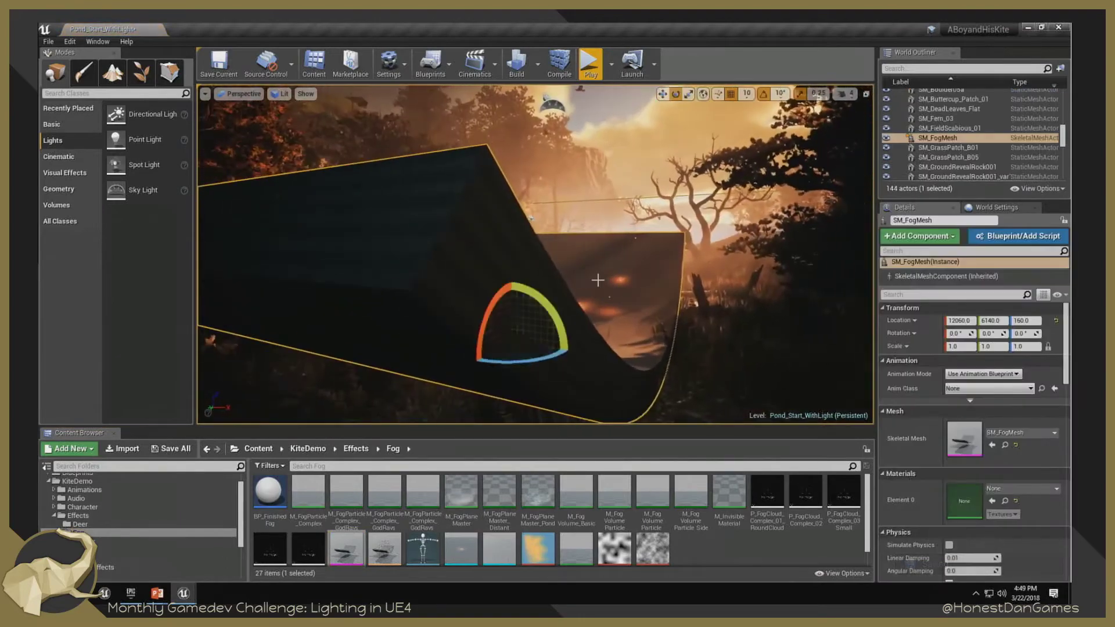
left_click_drag(525, 361, 653, 319)
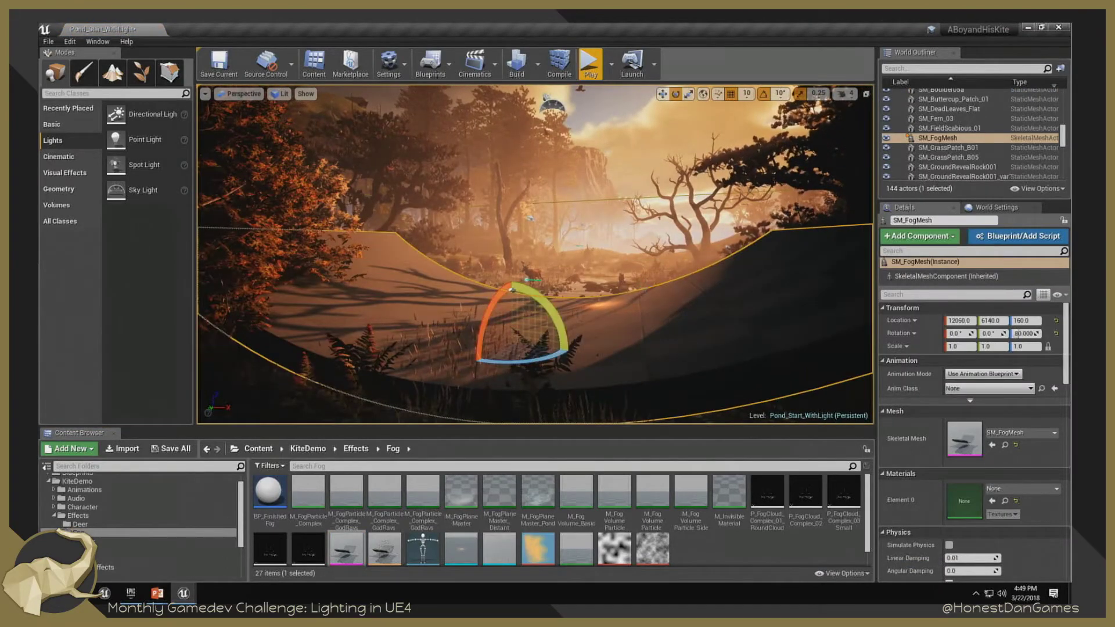
right_click_drag(653, 319, 644, 360)
key("w")
left_click_drag(525, 383, 586, 404, "shift")
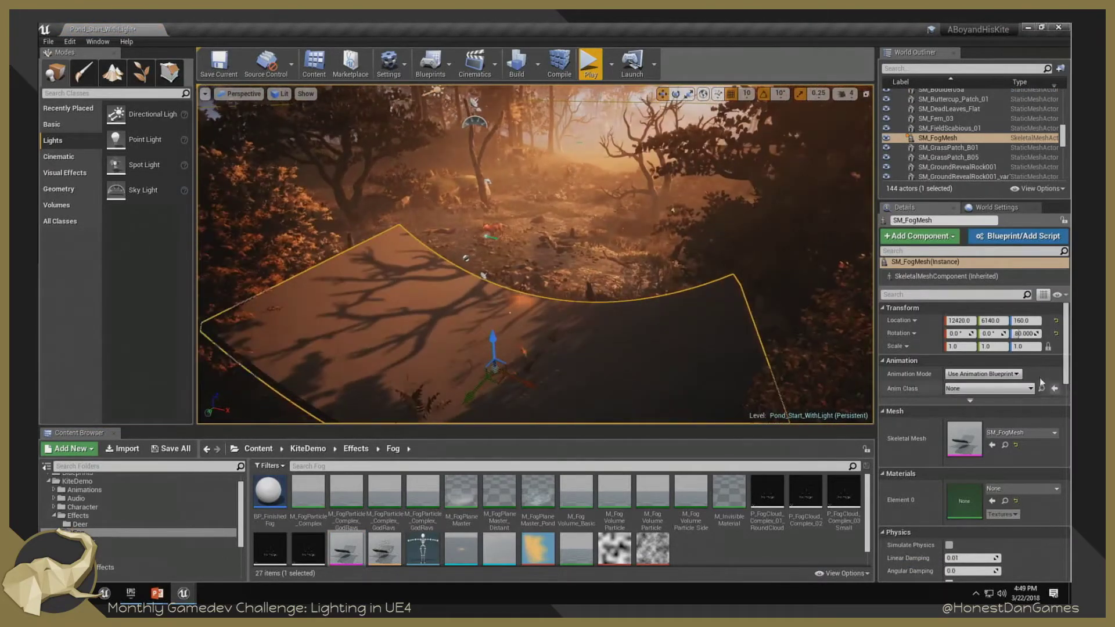
Scale the fog mesh uniformly to 2, move it to X 11780, Y 5080, and turn it to about 70 degrees around Z.
left_click(1025, 347)
type("2")
key("Return")
right_click_drag(676, 321, 644, 323)
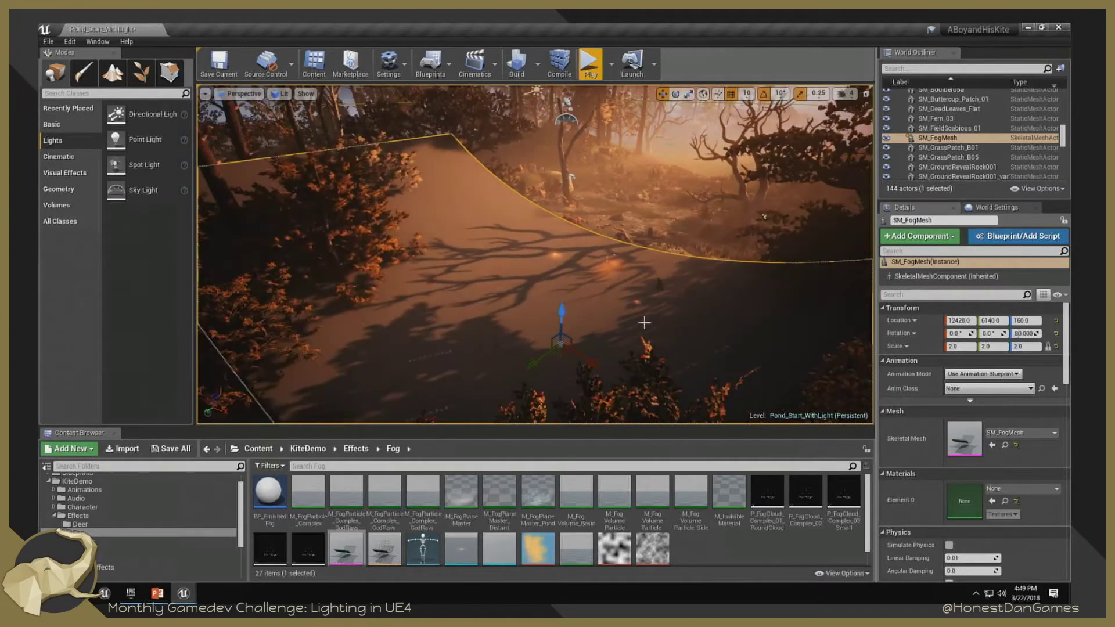
left_click_drag(532, 365, 618, 254)
right_click_drag(585, 365, 584, 326)
key("e")
left_click_drag(582, 322, 571, 328)
key("w")
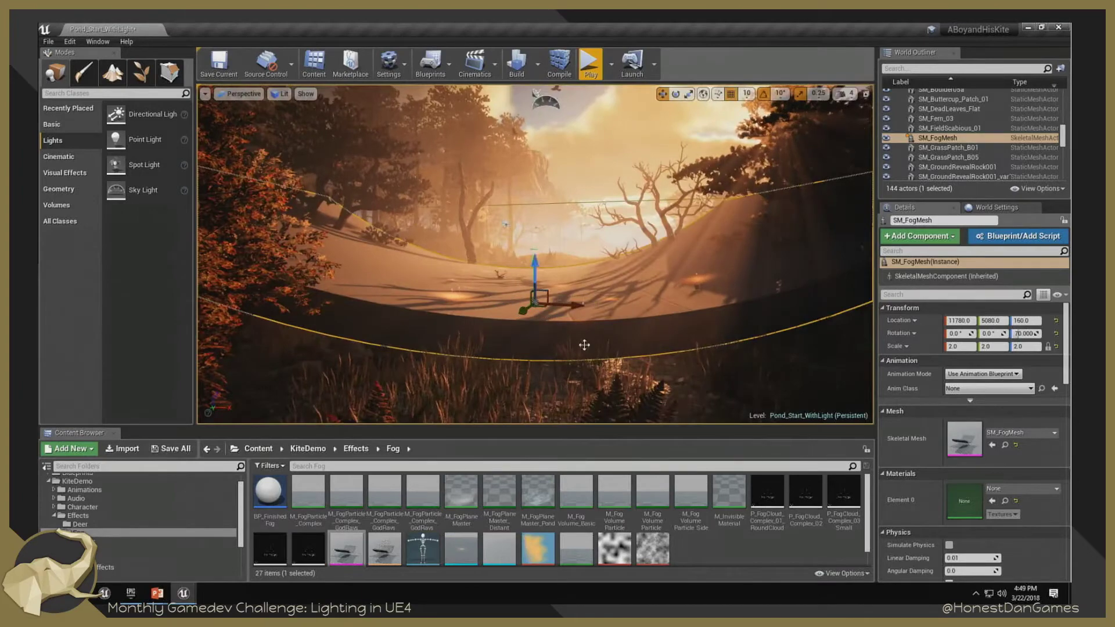
Lower the fog mesh to Z 10, move it to X 11510 near the deer, and rotate it back to about 80 degrees around Z.
left_click_drag(535, 266, 535, 281)
left_click_drag(578, 321, 491, 318)
left_click_drag(505, 269, 505, 278)
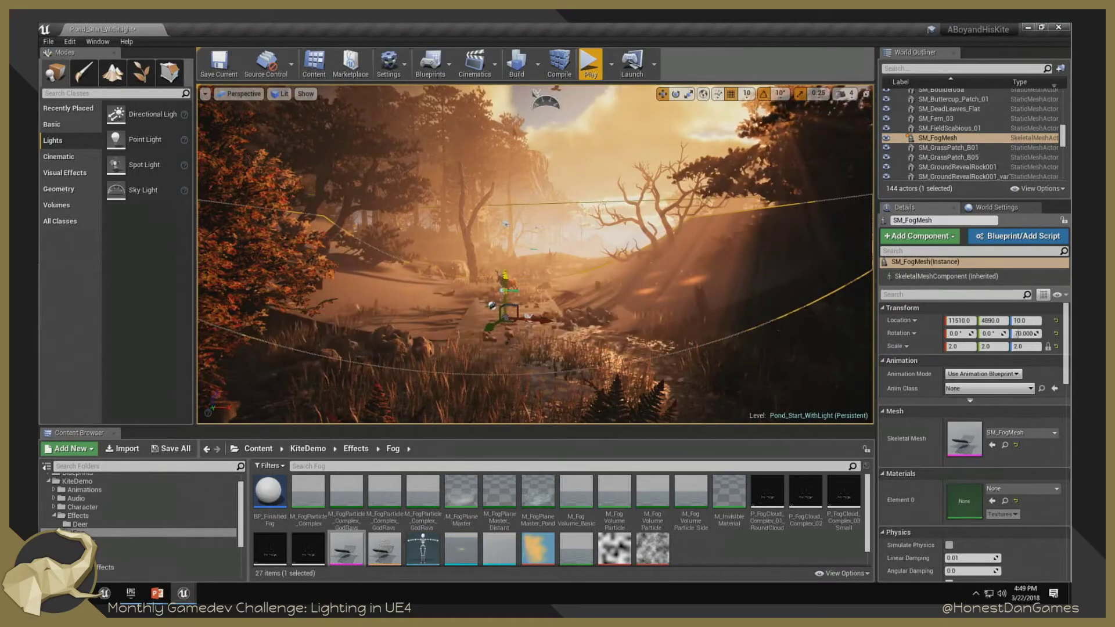
right_click_drag(642, 299, 668, 308)
key("e")
left_click_drag(530, 319, 557, 325)
key("r")
key("w")
mouse_move(622, 337)
right_mouse_down()
mouse_move(641, 337)
mouse_move(630, 342)
right_mouse_up()
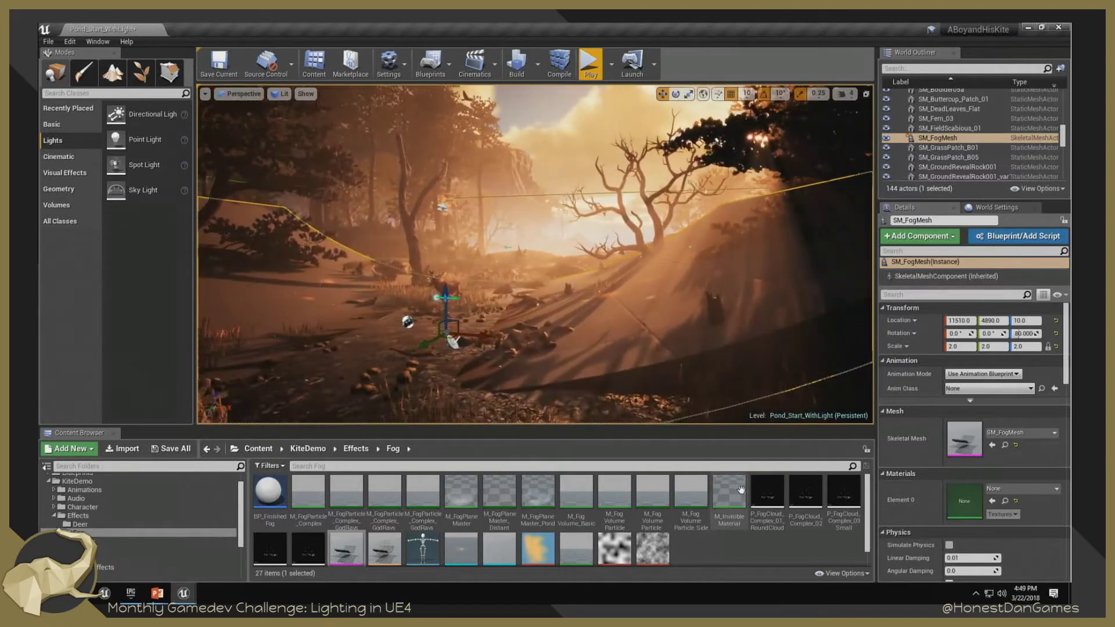
Place a P_FogCloud_Complex_02 emitter in the pond and select the actor parameter name in its particle system's Skel Vert/Surf Location module.
left_click_drag(798, 494, 479, 353)
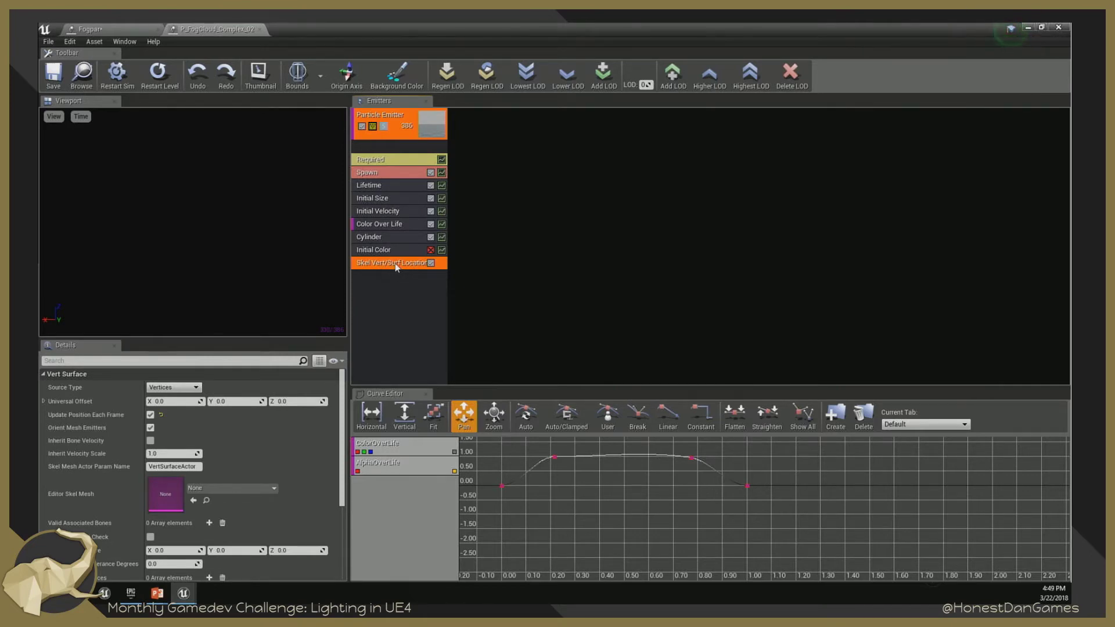
left_click(179, 466)
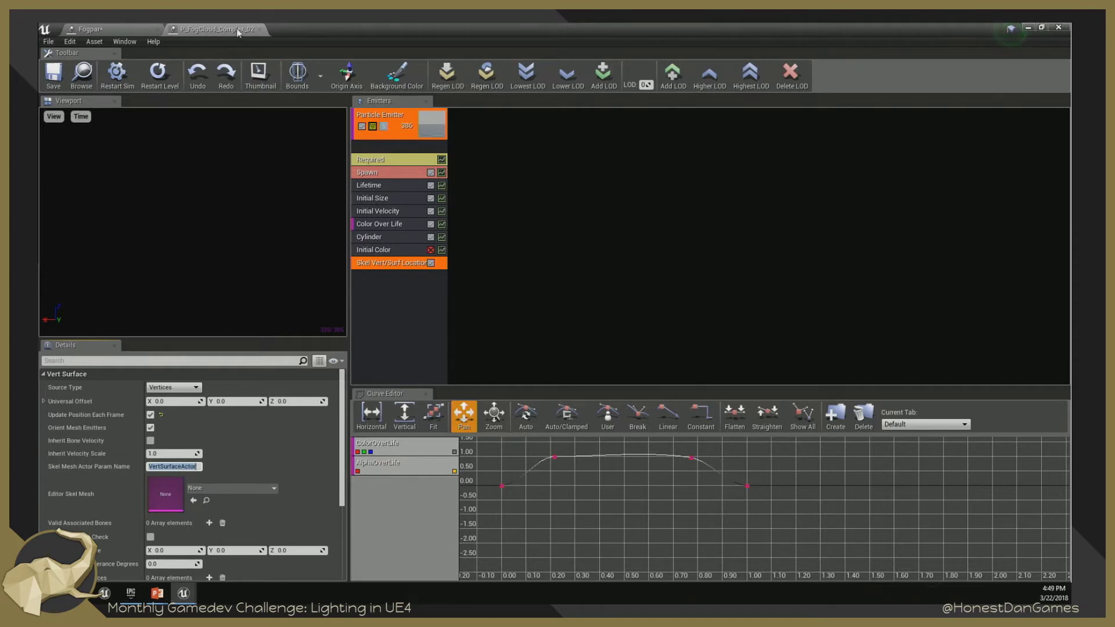
left_click(119, 29)
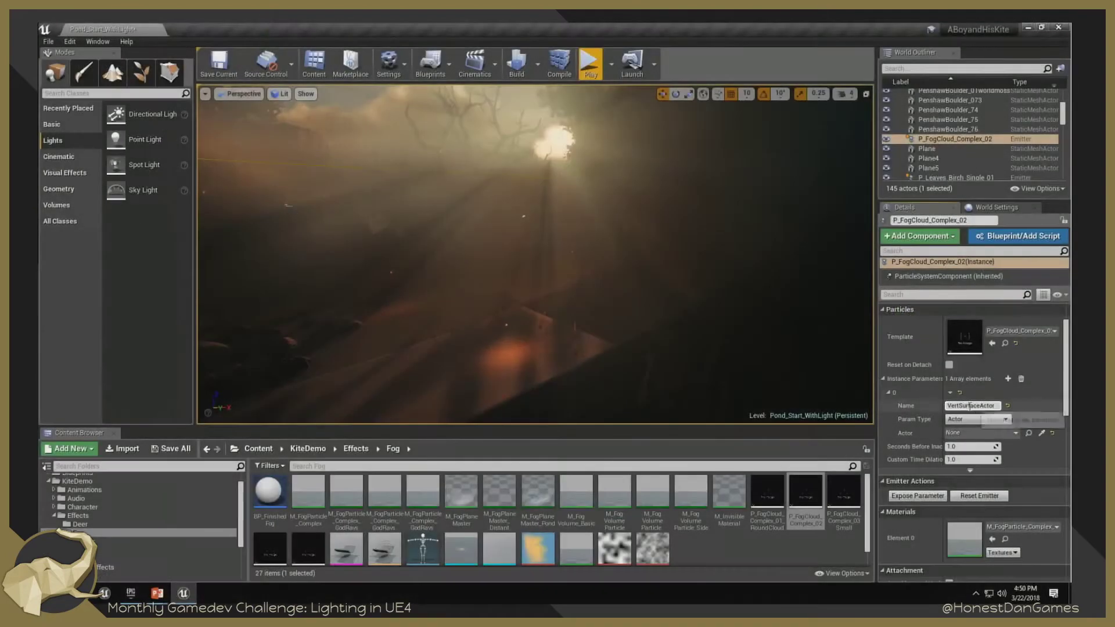
Name the emitter's Actor instance parameter VertSurfaceActor and pick SM_FogMesh from the scene as its actor.
left_click(971, 406)
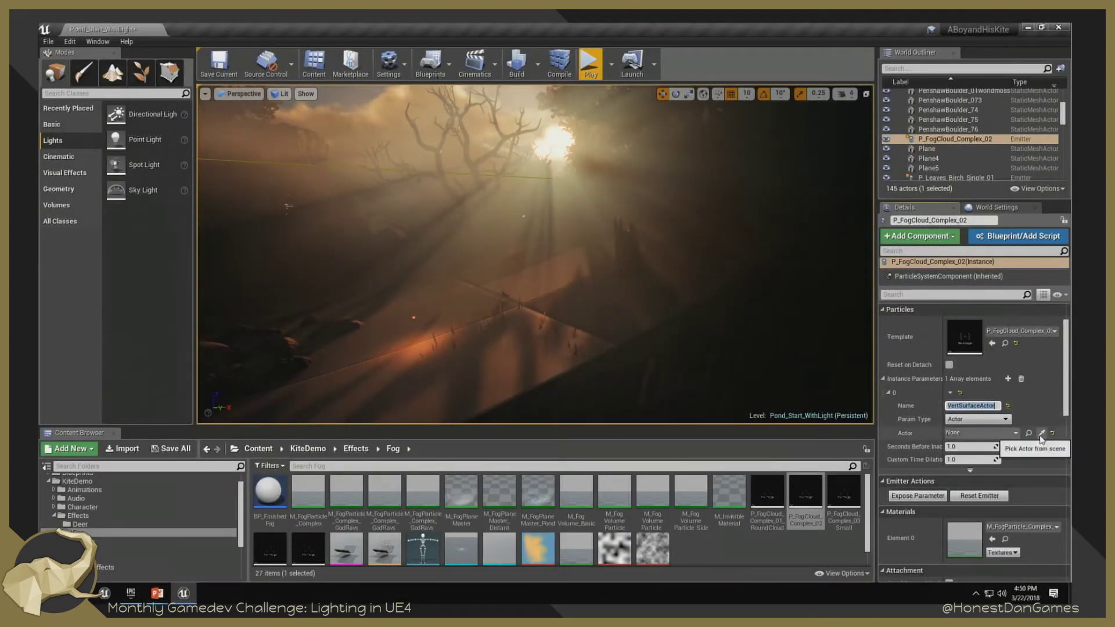
right_click_drag(709, 341, 677, 339)
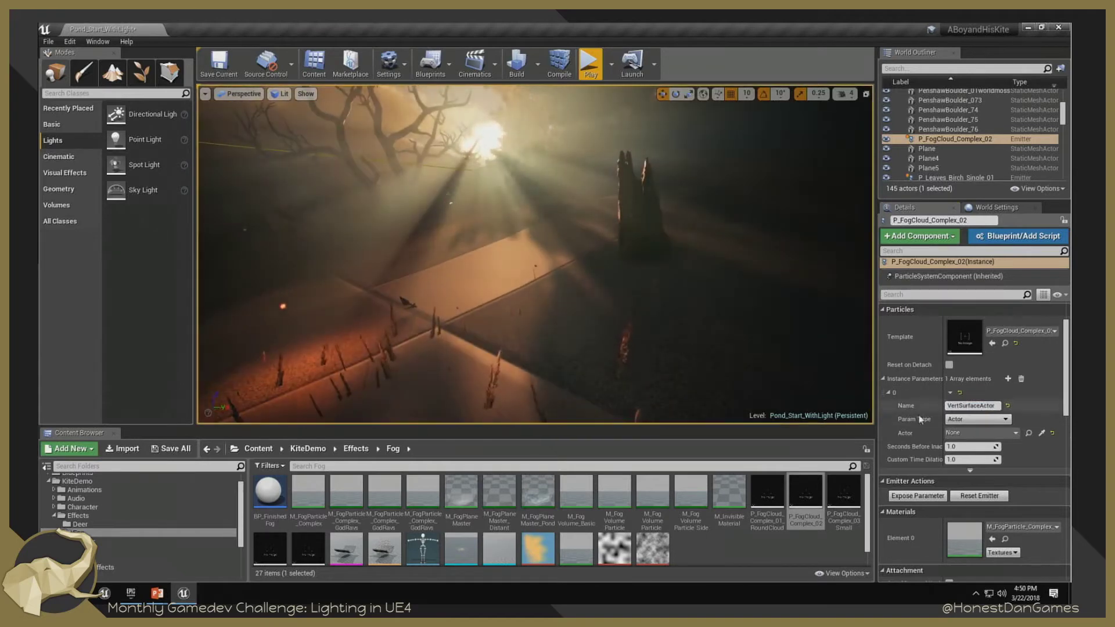
left_click(1042, 432)
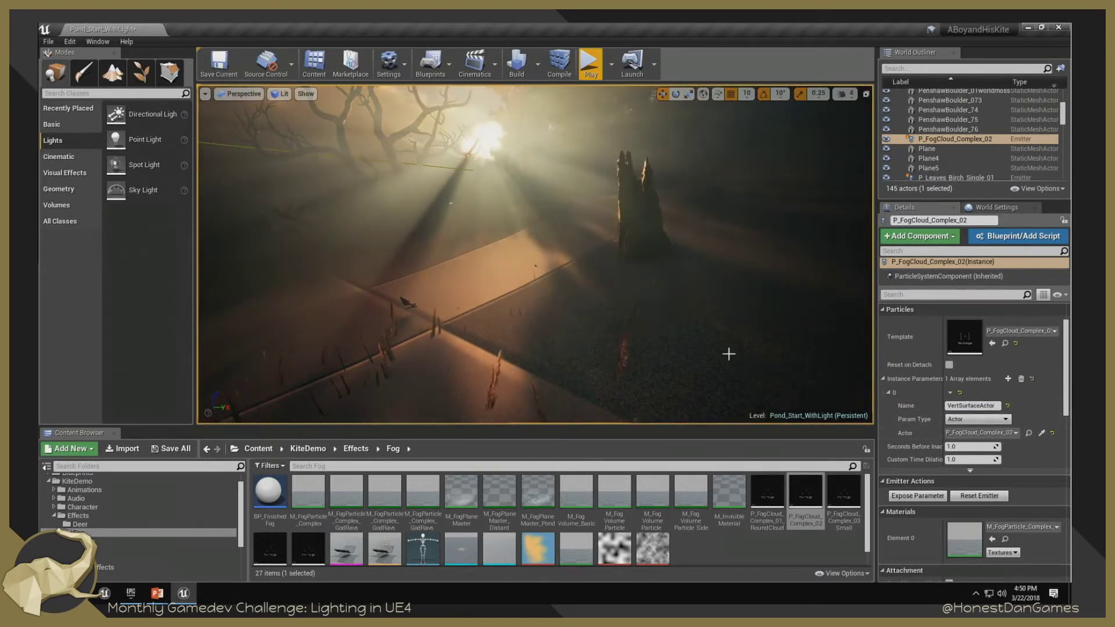
left_click(661, 358)
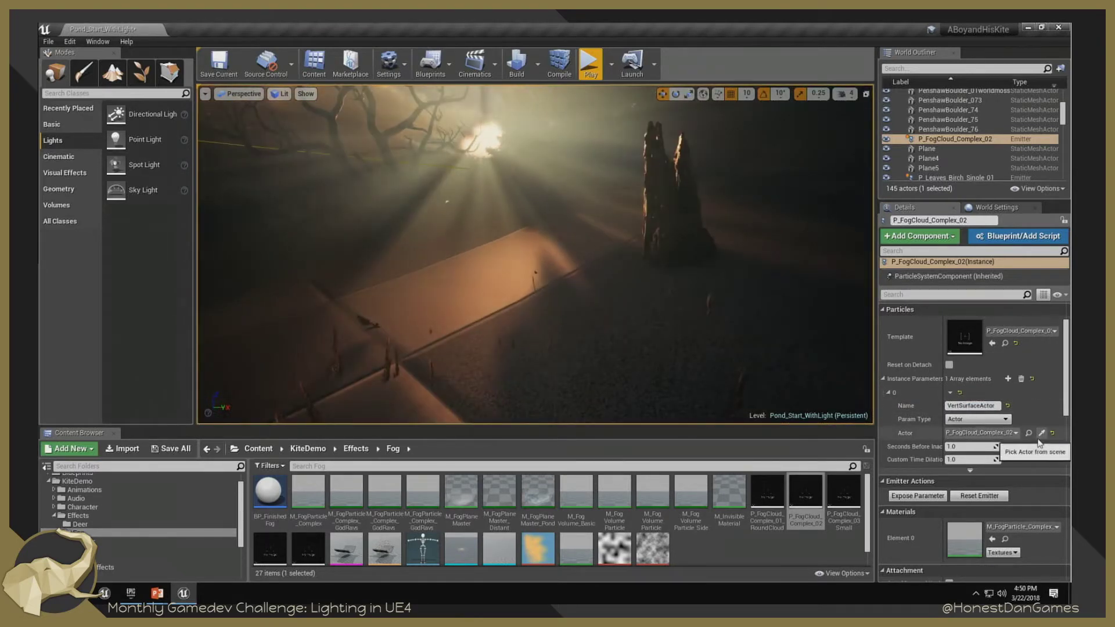
left_click(1041, 433)
left_click(772, 367)
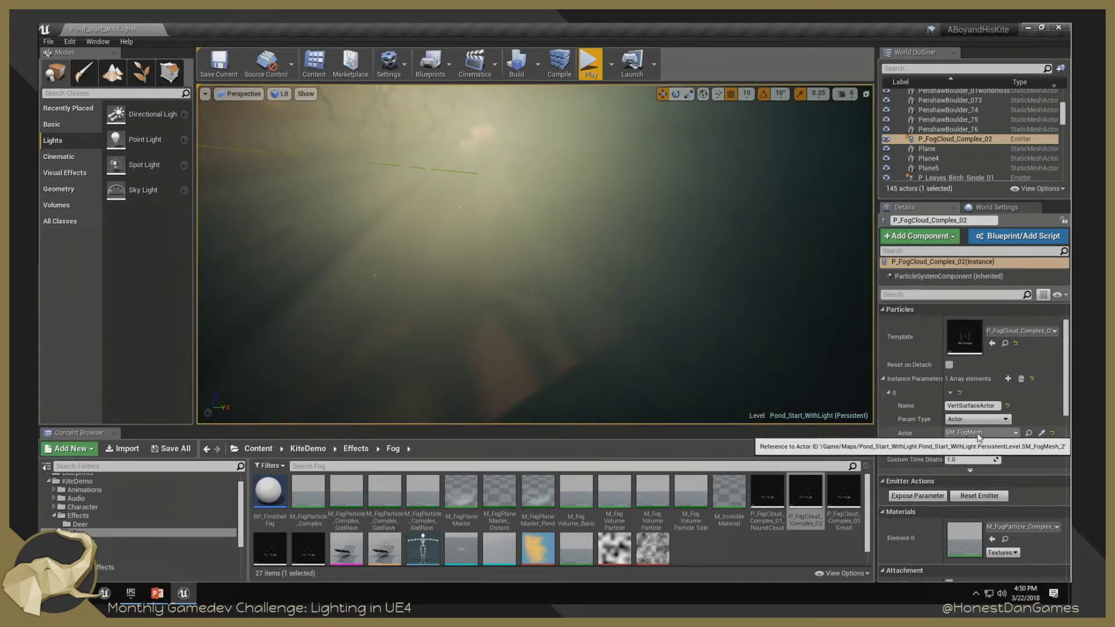
Select the fog mesh and apply M_InvisibleMaterial to it.
right_click_drag(576, 307, 576, 307)
left_click(576, 307)
scroll(657, 304, "down", 3)
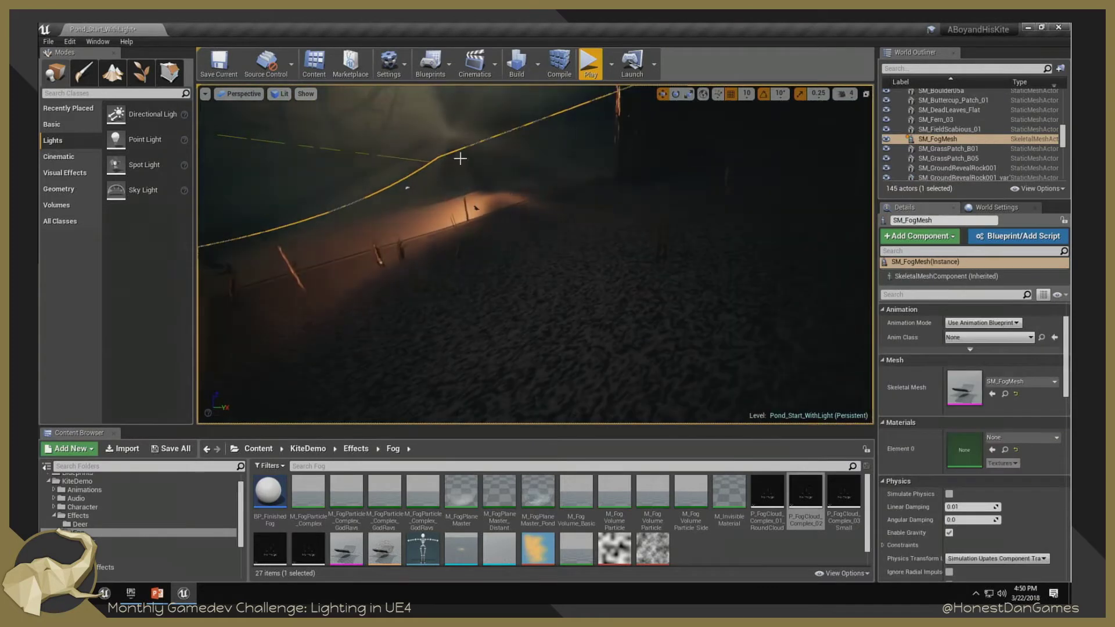
left_click_drag(729, 492, 587, 327)
right_click_drag(588, 327, 583, 252)
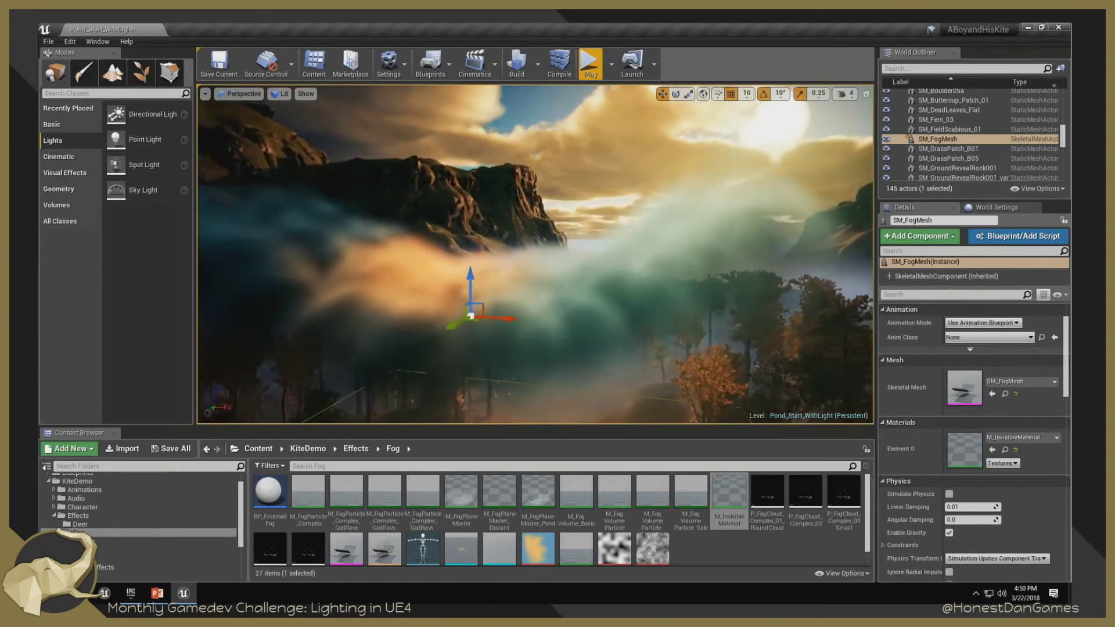
Inspect the fog in the maximized viewport and lower the fog mesh until the fog settles low over the pond, then restore the editor layout.
key("F11")
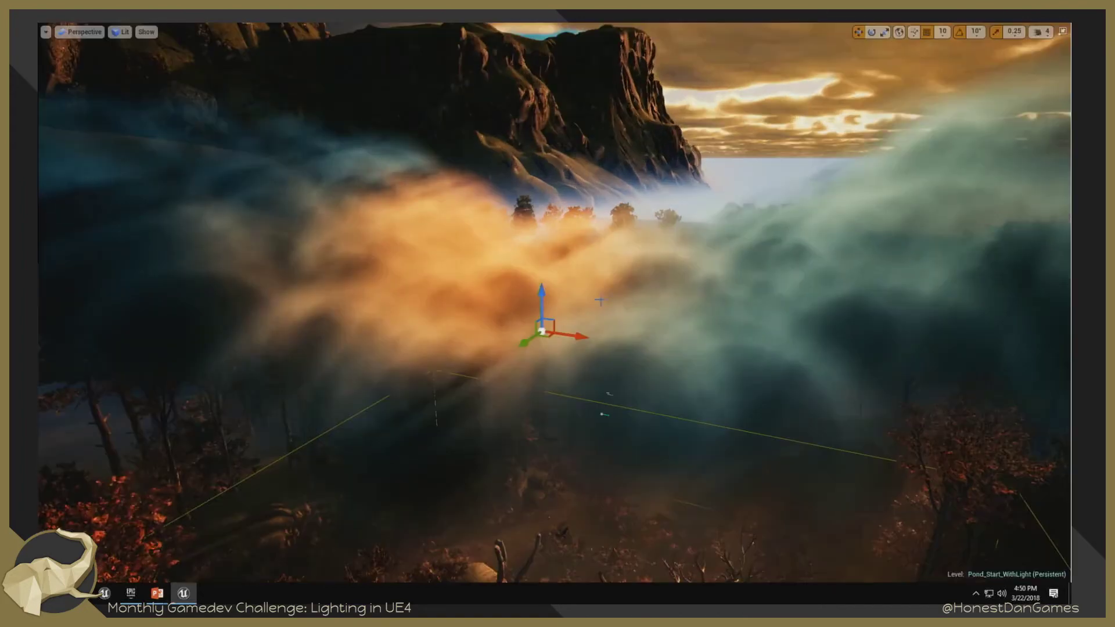
mouse_move(567, 291)
right_mouse_down()
mouse_move(650, 291)
mouse_move(684, 278)
mouse_move(667, 275)
mouse_move(647, 277)
mouse_move(720, 284)
mouse_move(711, 257)
mouse_move(725, 250)
mouse_move(575, 303)
right_mouse_up()
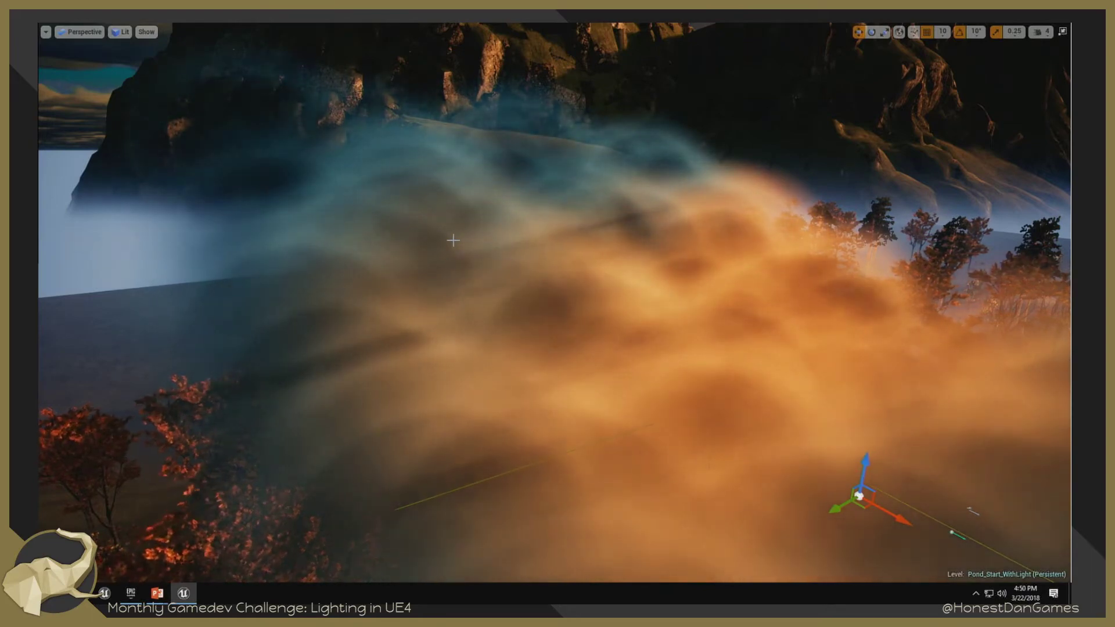
right_click_drag(478, 330, 627, 325)
right_click_drag(399, 222, 401, 348)
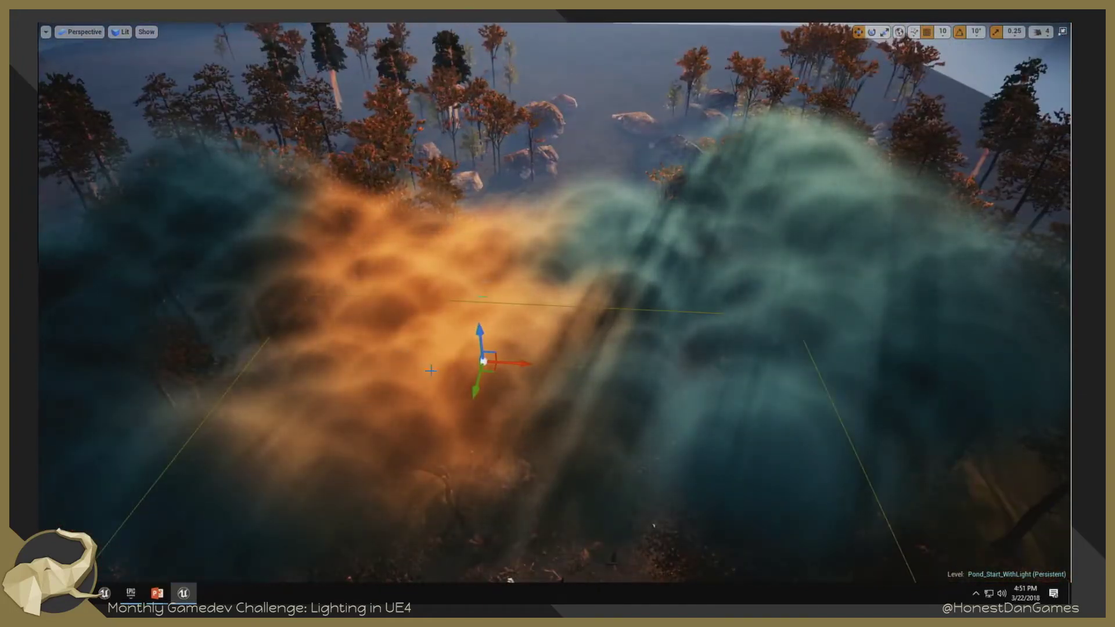
left_click_drag(480, 332, 481, 453, "shift")
right_click_drag(481, 348, 505, 305)
mouse_move(516, 384)
left_mouse_down()
mouse_move(518, 367)
mouse_move(518, 390)
left_mouse_up()
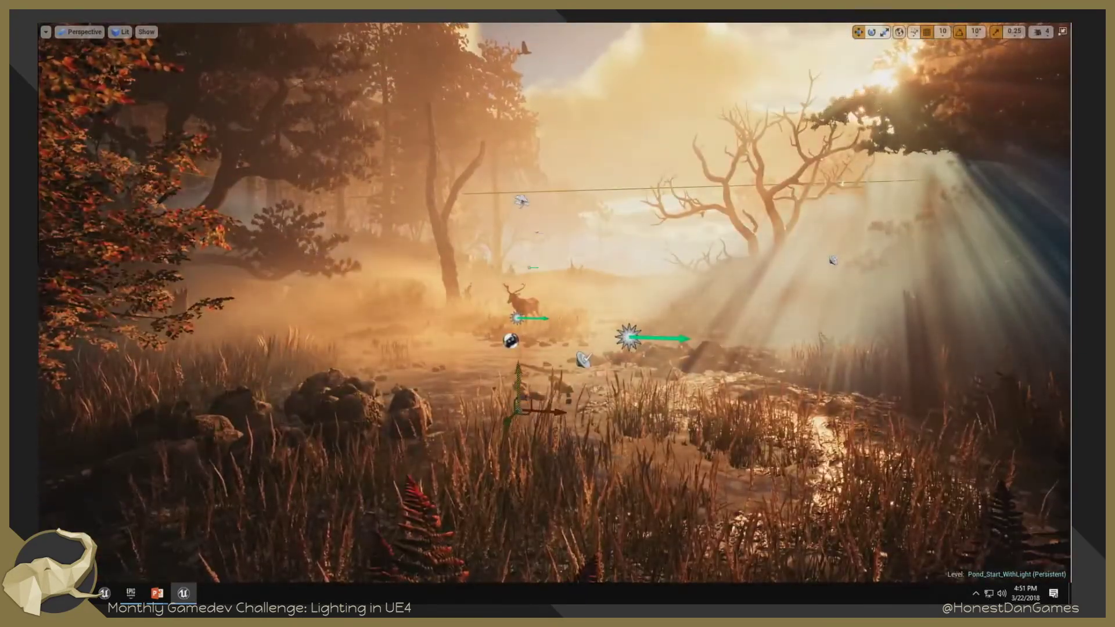
right_click_drag(608, 311, 607, 305)
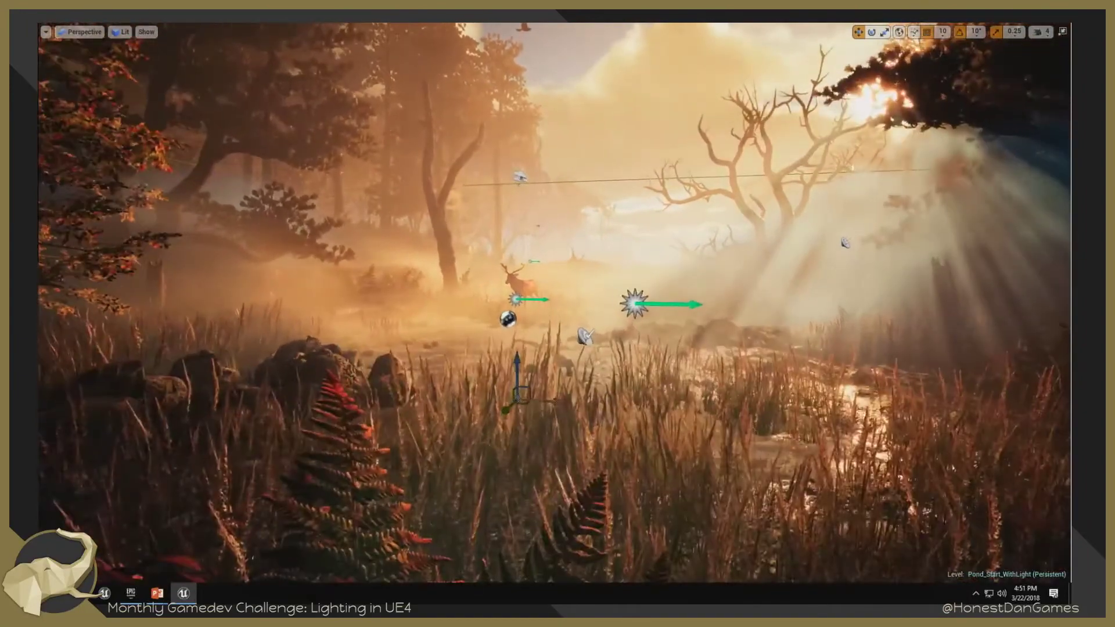
right_click_drag(626, 256, 606, 232)
key("F11")
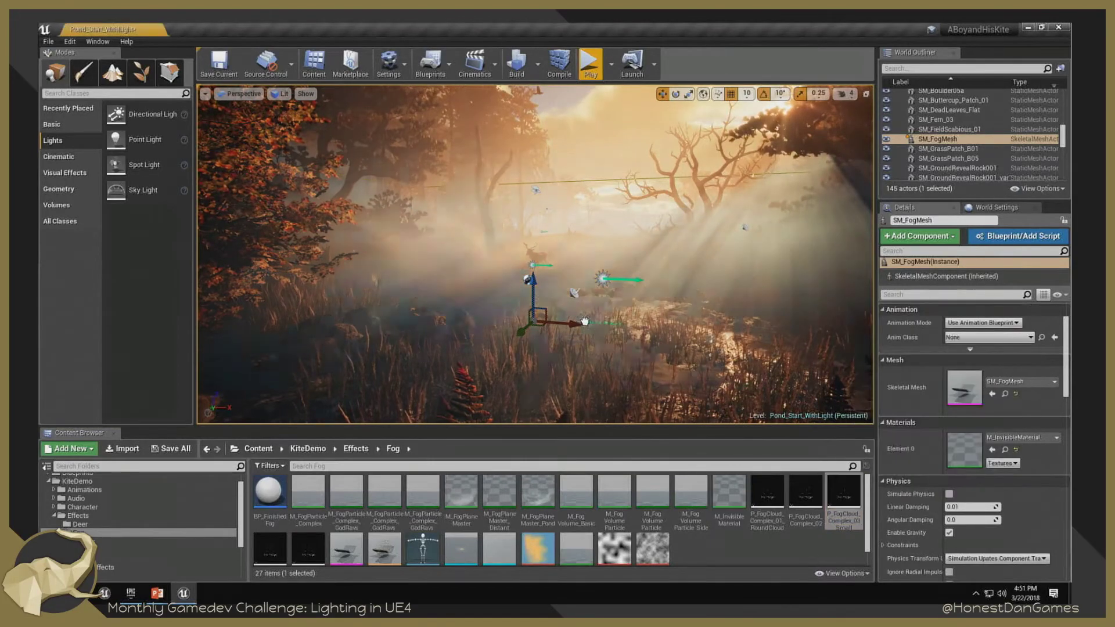
Place a P_FogCloud_Complex_03Small emitter in the level and lower it toward the pond among the trees.
left_click_drag(843, 493, 581, 323)
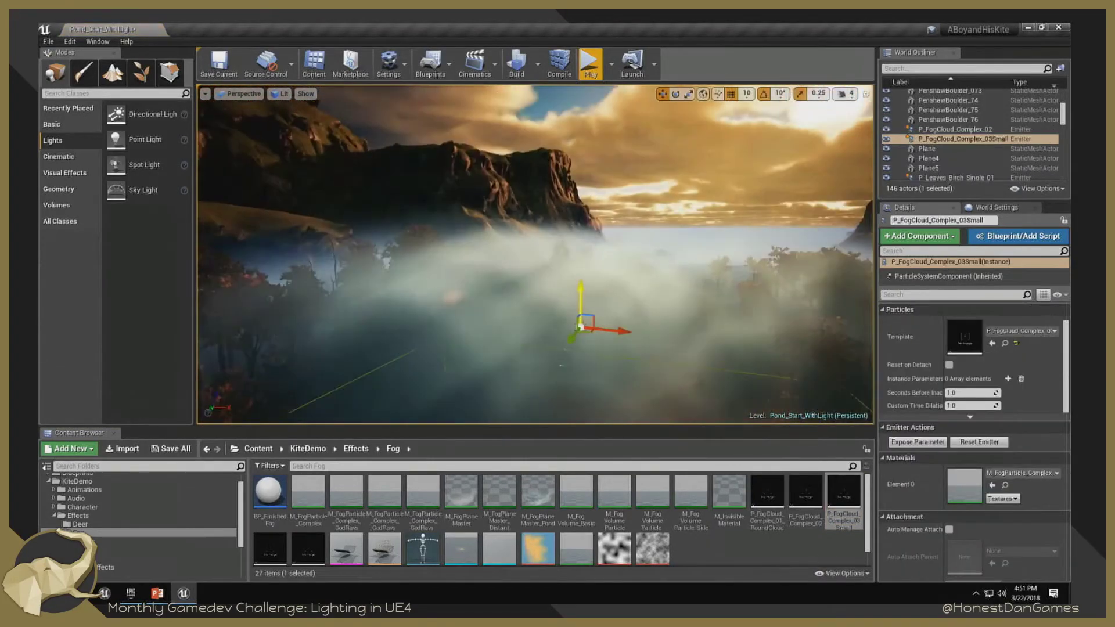
key("s")
mouse_move(671, 300)
right_mouse_down()
mouse_move(656, 328)
mouse_move(673, 406)
mouse_move(688, 407)
mouse_move(672, 300)
right_mouse_up()
key("w")
key("s")
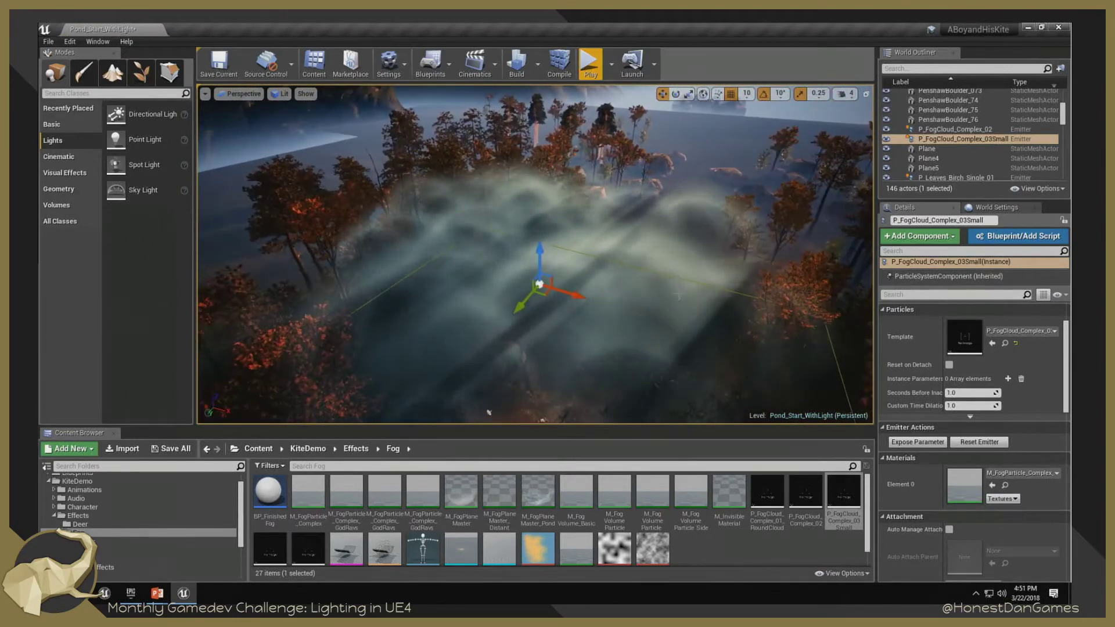
left_click_drag(539, 254, 1055, 40, "shift")
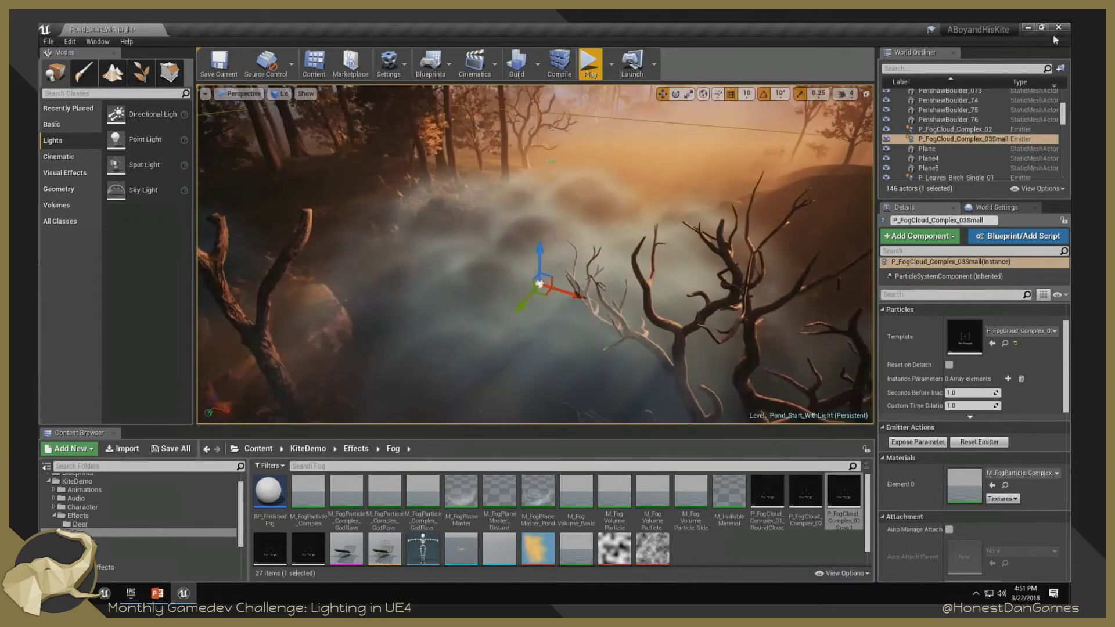
Duplicate the small fog cloud emitter and move the copy over to the branching dead tree across the pond.
key("f")
key("s")
right_click_drag(615, 265, 647, 244)
key("q")
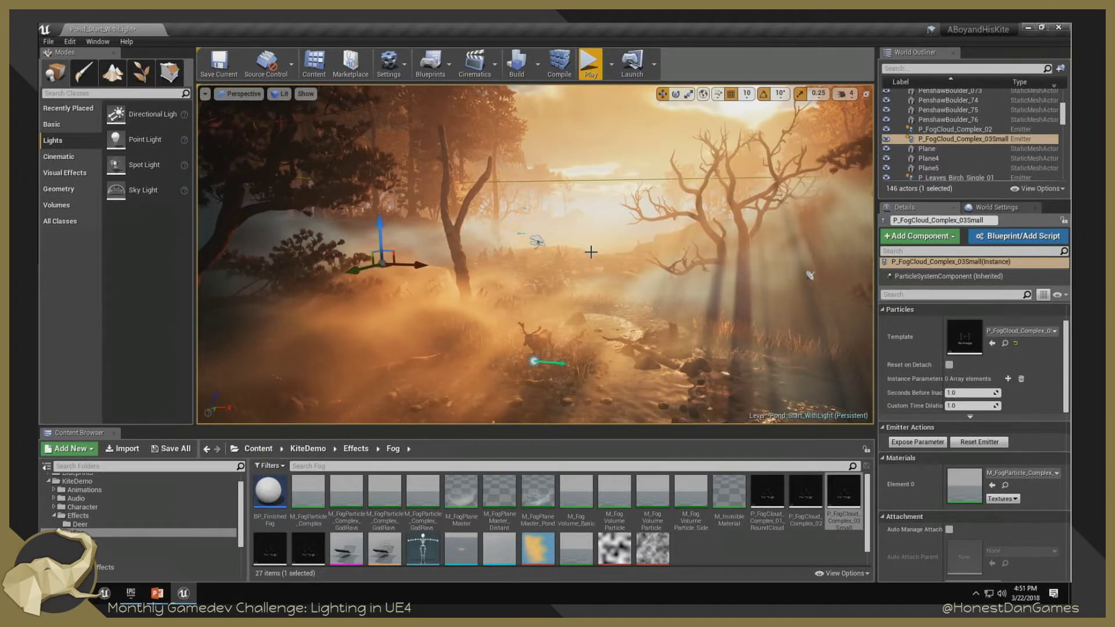
key("ctrl+w")
left_click_drag(812, 276, 789, 276)
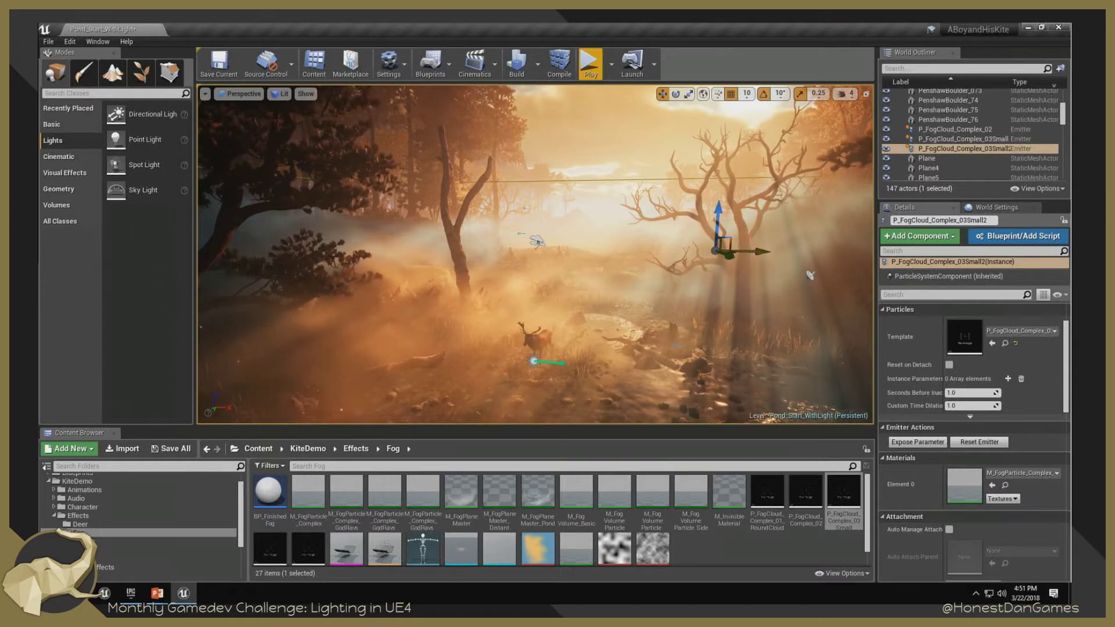
Duplicate the small fog cloud emitter again and position the new copy in the foreground between the orange trees.
key("ctrl+w")
key("s")
right_click_drag(628, 327, 614, 375)
right_click_drag(627, 209, 638, 237)
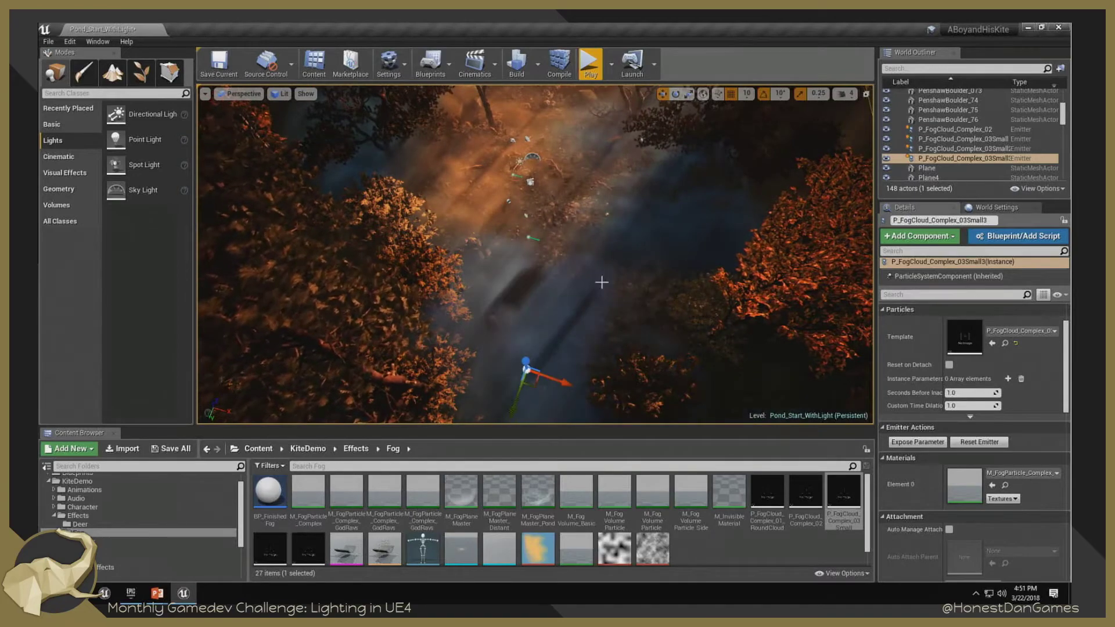
right_click_drag(600, 281, 586, 211)
key("s")
key("w")
key("w")
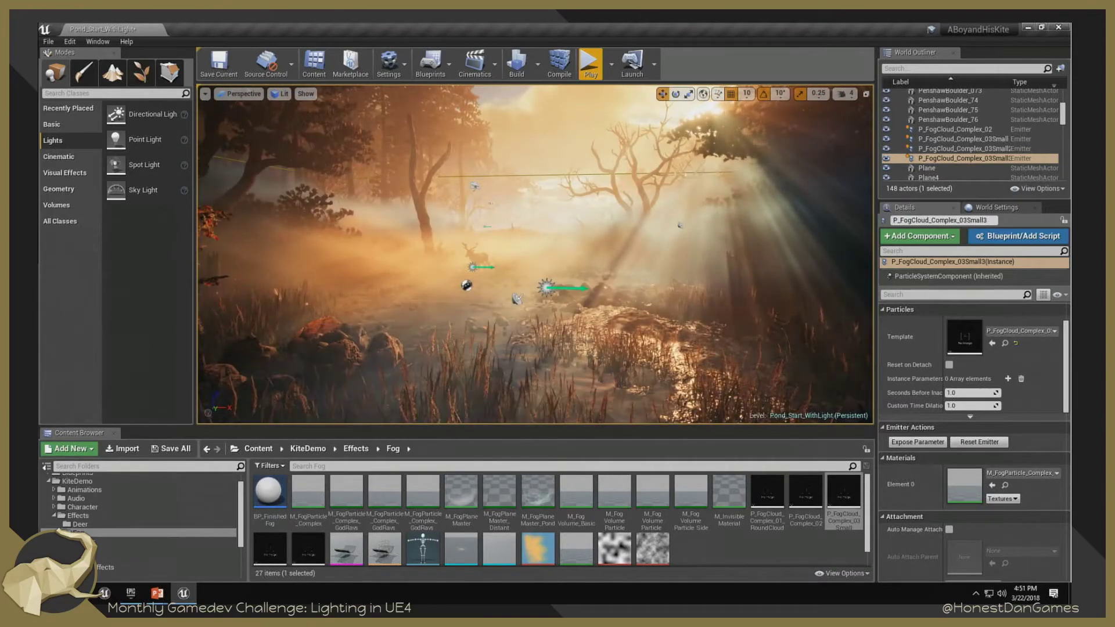
Check the layered fog around the deer and open the small fog cloud emitter's particle system template.
key("w")
mouse_move(598, 269)
right_mouse_down()
mouse_move(587, 286)
mouse_move(582, 276)
right_mouse_up()
key("s")
key("w")
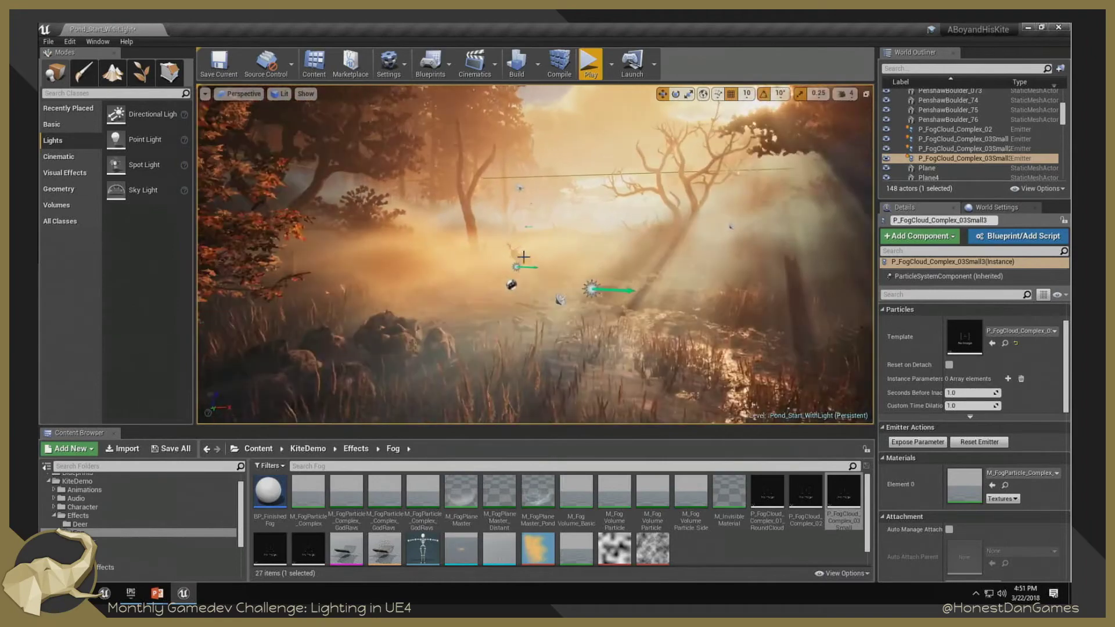
double_click(952, 336)
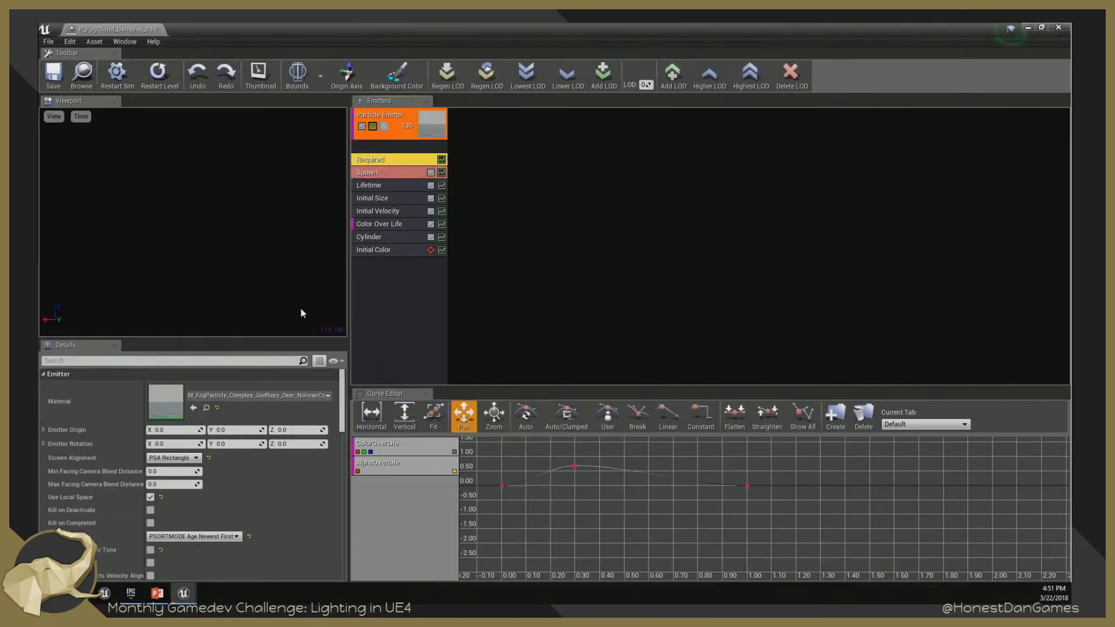
Open the small fog cloud's particle material and trace its parent instances up to M_FogParticle_Complex_GodRays, reviewing their parameters.
double_click(166, 397)
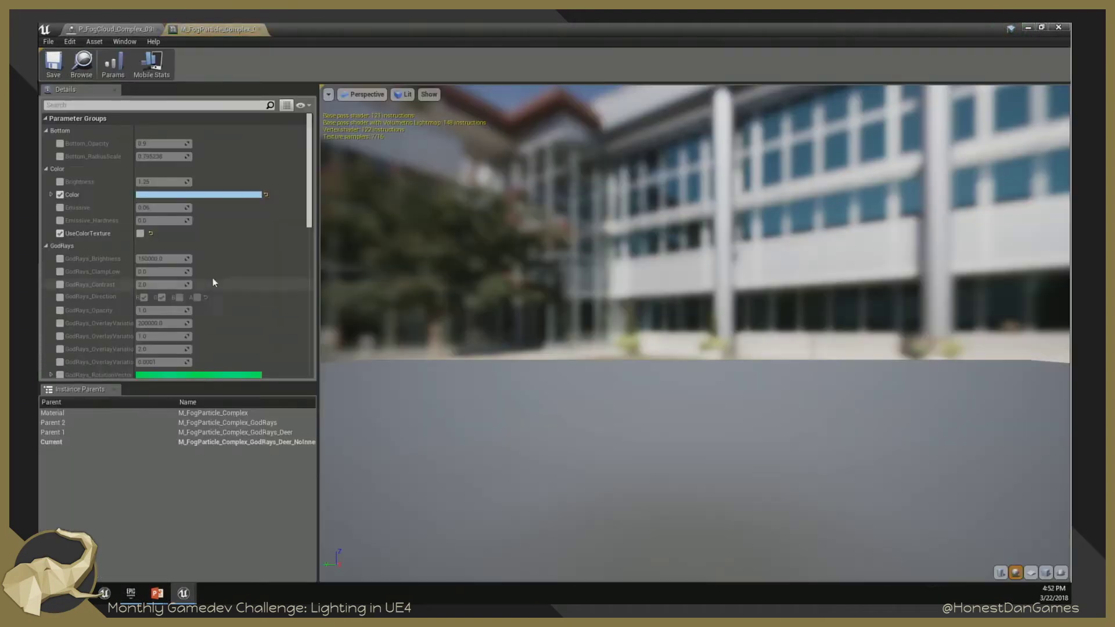
scroll(212, 282, "down", 10)
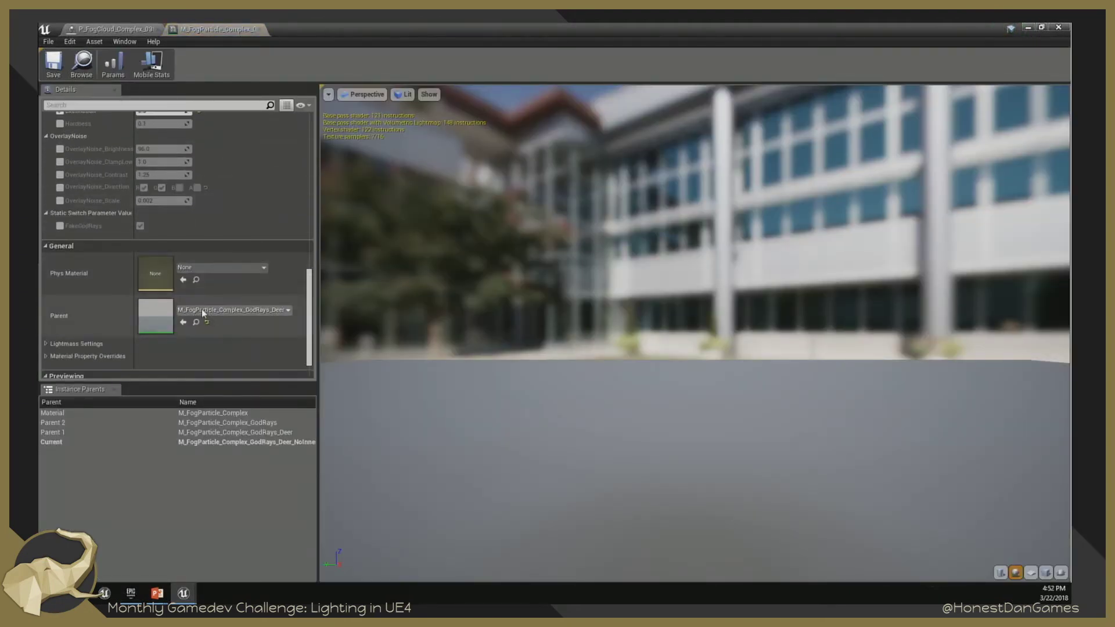
double_click(160, 323)
scroll(194, 241, "down", 5)
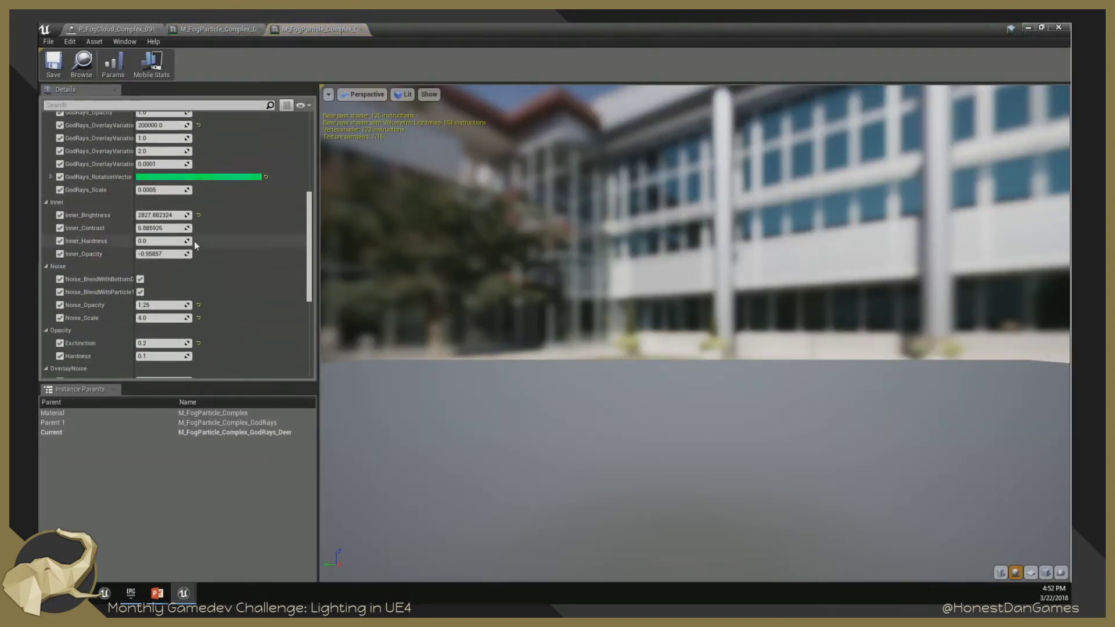
scroll(194, 242, "down", 5)
double_click(153, 322)
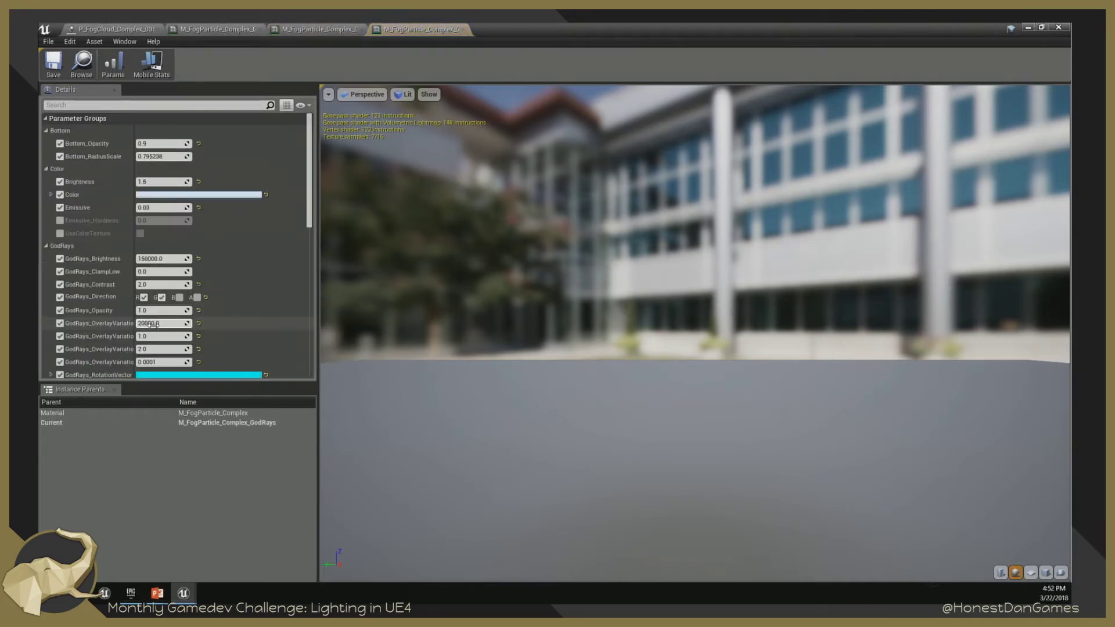
scroll(194, 291, "down", 5)
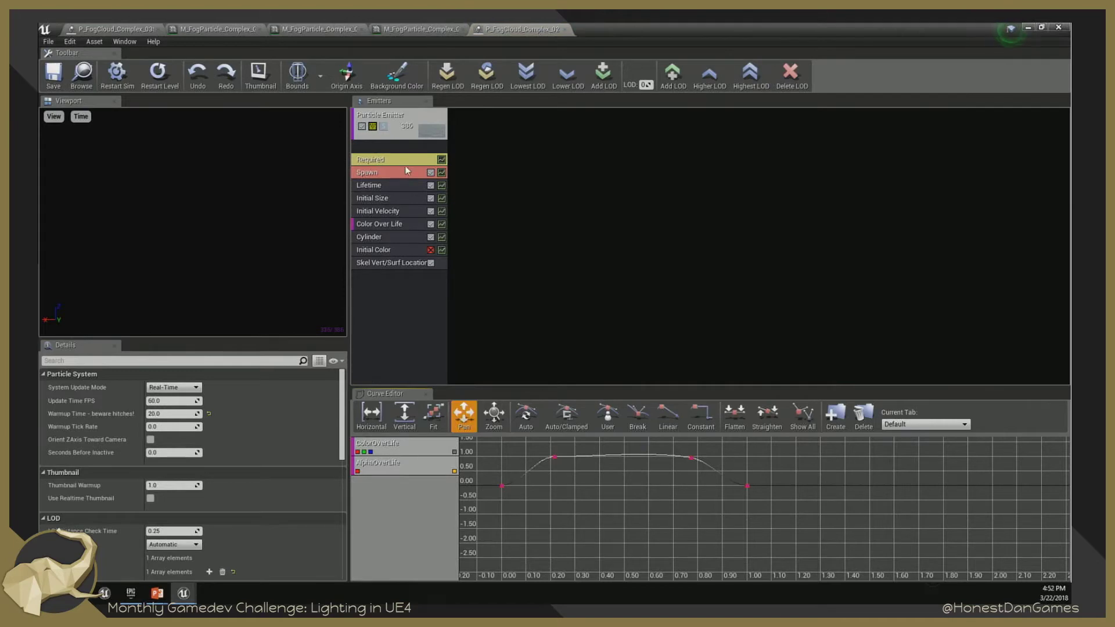
Trace the material of the P_FogCloud_Complex_02 emitter through its parent instances and open the master material M_FogParticle_Complex.
left_click(403, 162)
double_click(176, 401)
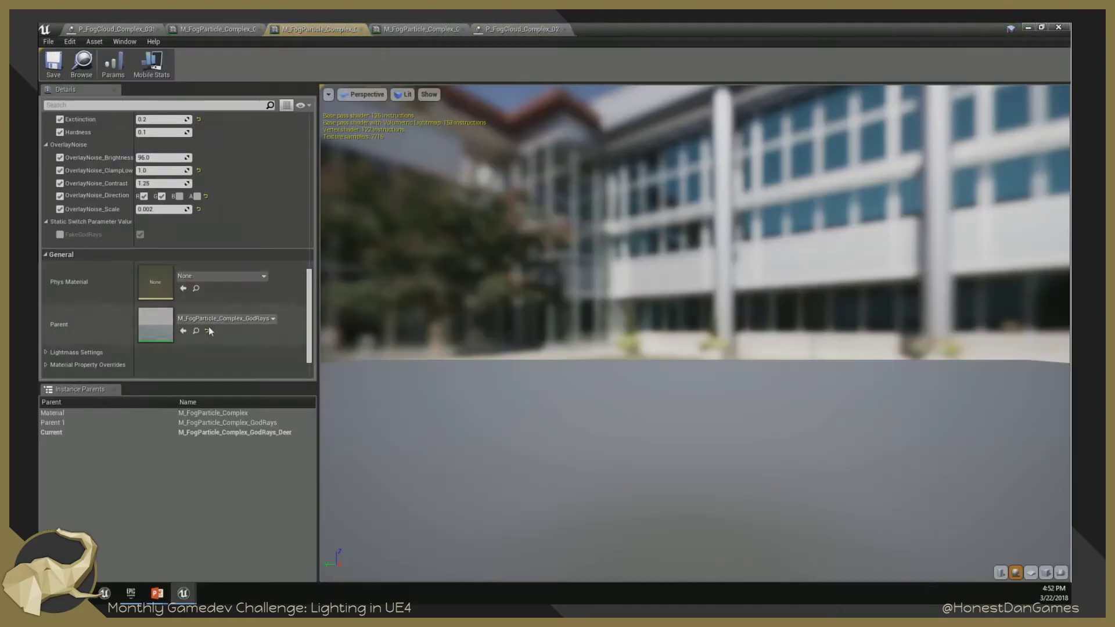
scroll(197, 319, "down", 2)
double_click(166, 287)
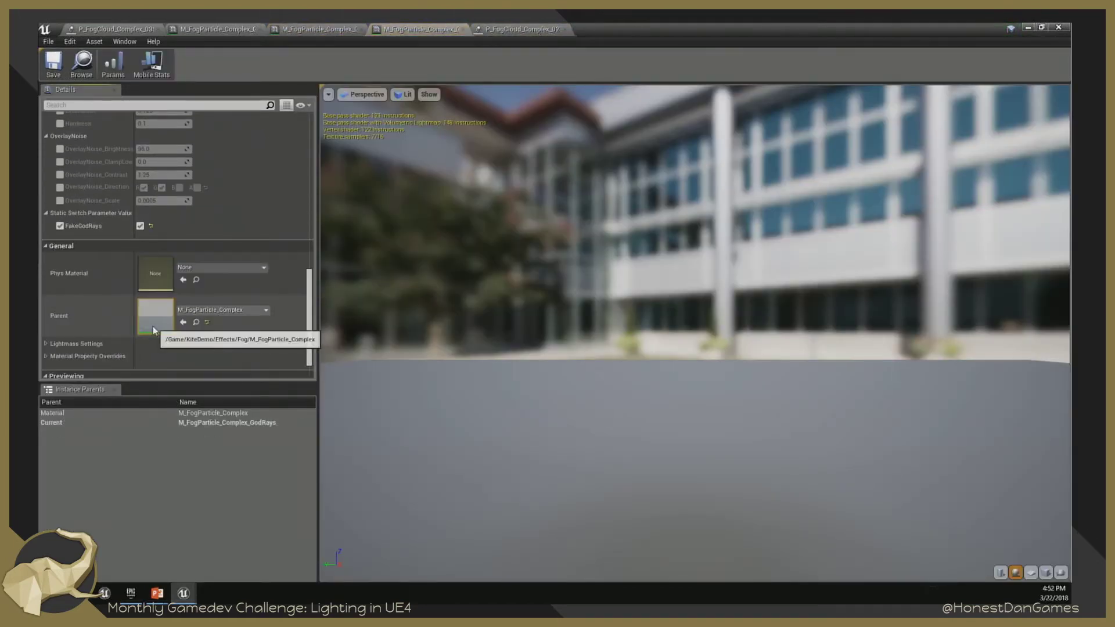
double_click(153, 328)
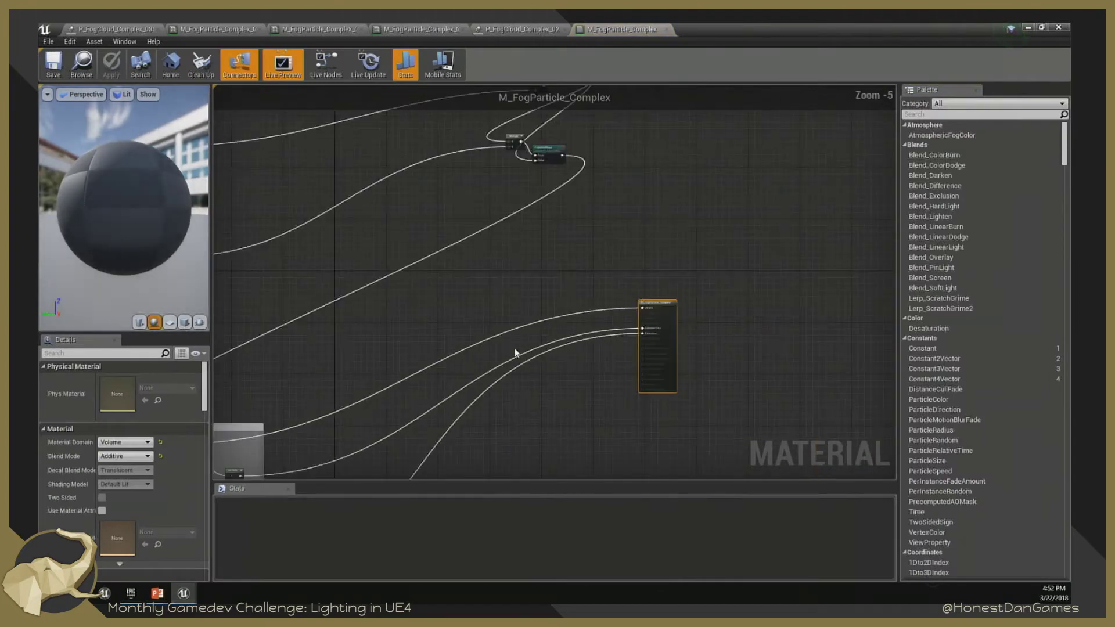
Examine the Bottom Darkener and Macro Noise node groups in the M_FogParticle_Complex graph.
scroll(515, 353, "down", 4)
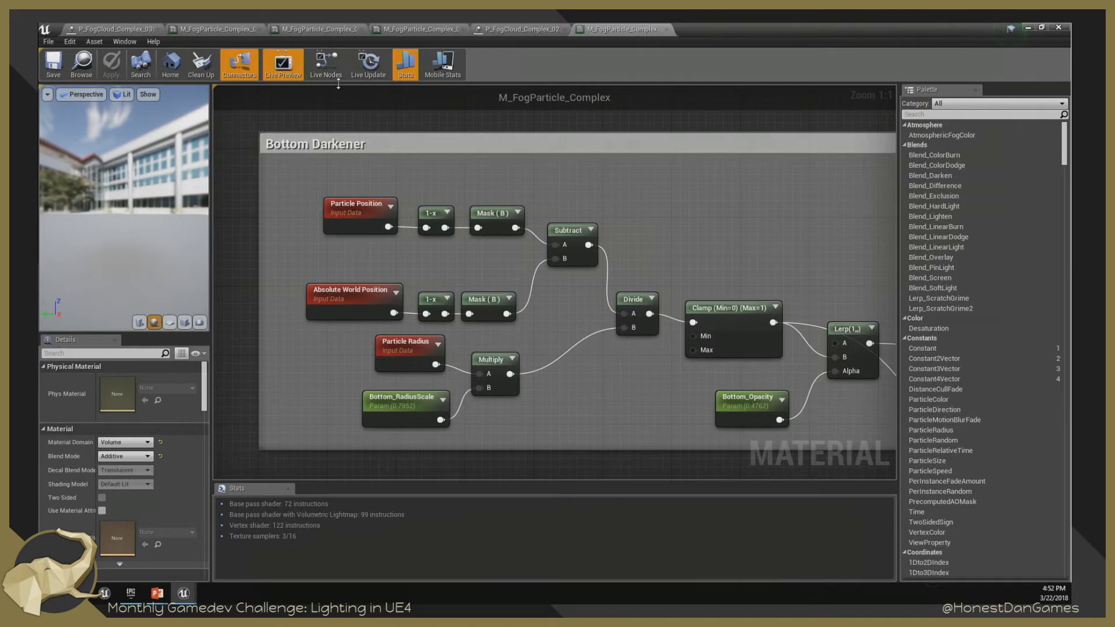
scroll(405, 337, "down", 3)
right_click_drag(428, 430, 539, 148)
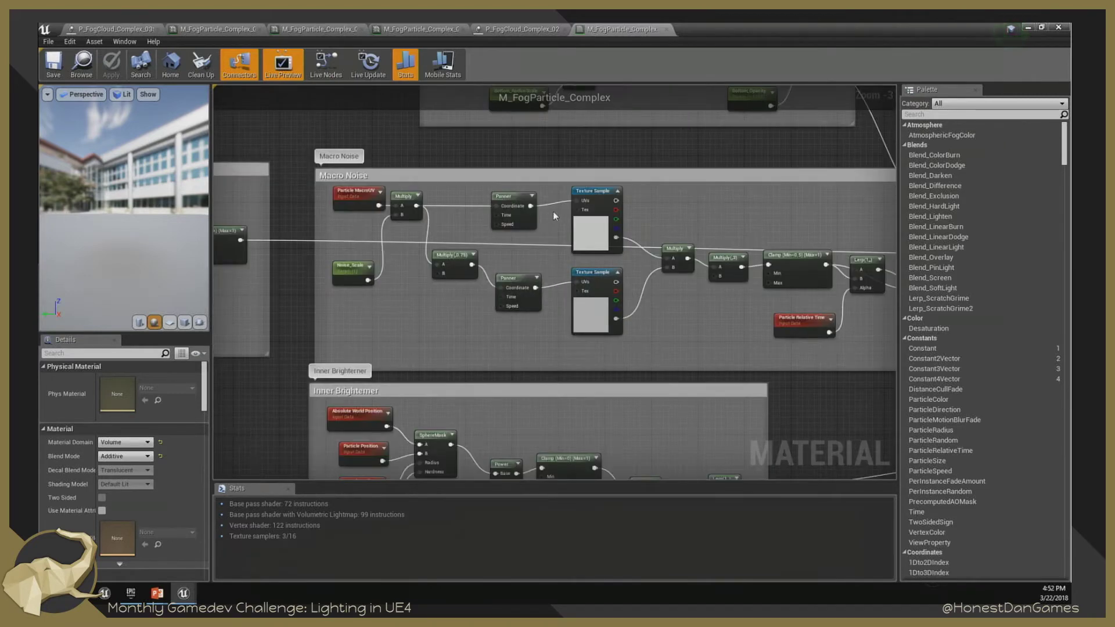
Inspect the cloud texture sampled in the Macro Noise group with its alpha channel hidden, and close the texture.
left_click(580, 235)
double_click(122, 462)
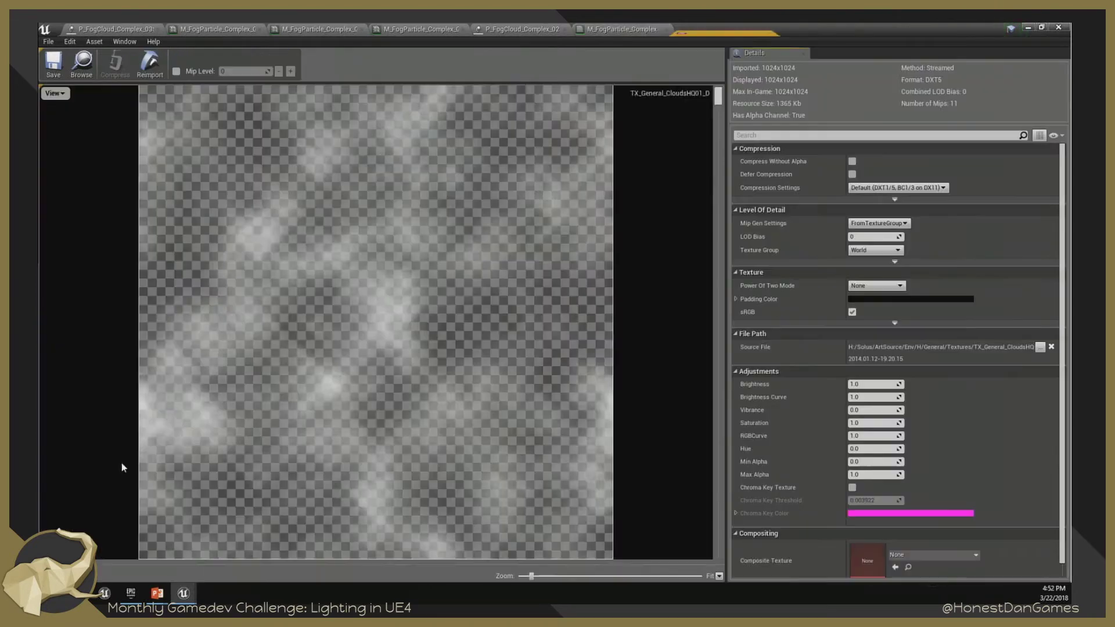
left_click(53, 93)
left_click(45, 149)
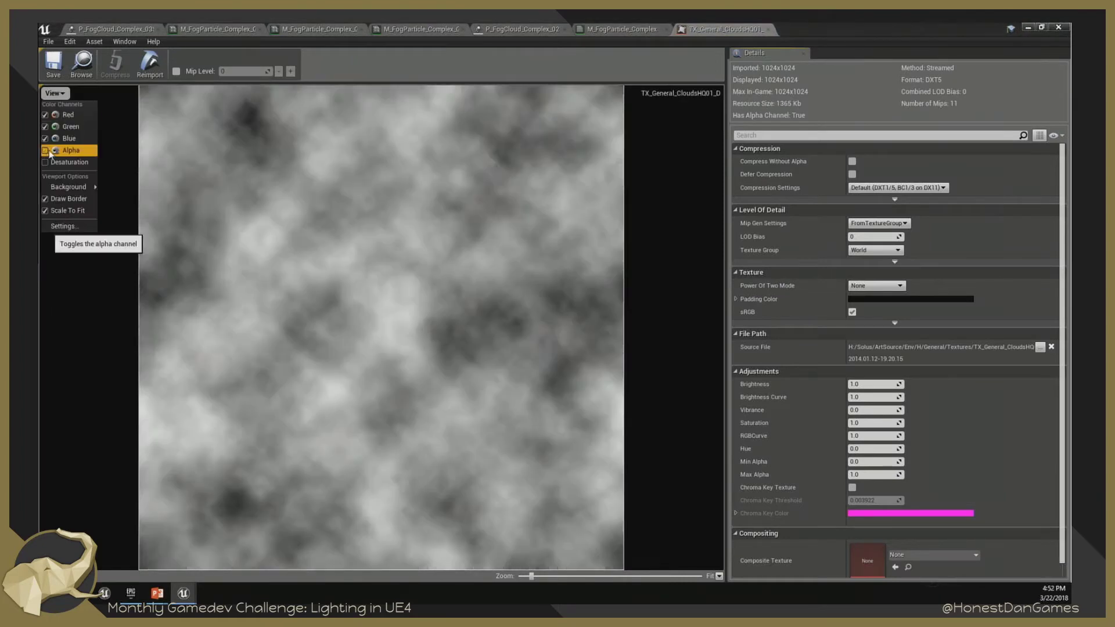
left_click(76, 299)
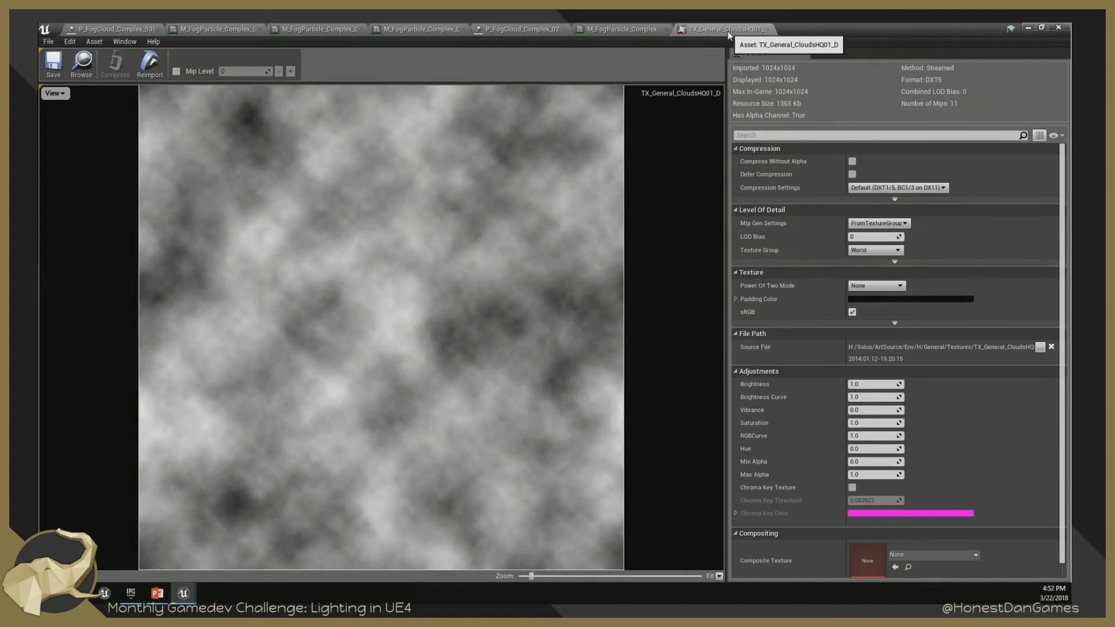
left_click(768, 29)
Examine the nodes of the Inner Brightener group in the fog particle material.
scroll(576, 216, "down", 1)
right_click_drag(576, 216, 588, 90)
scroll(510, 192, "up", 2)
right_click_drag(510, 192, 414, 184)
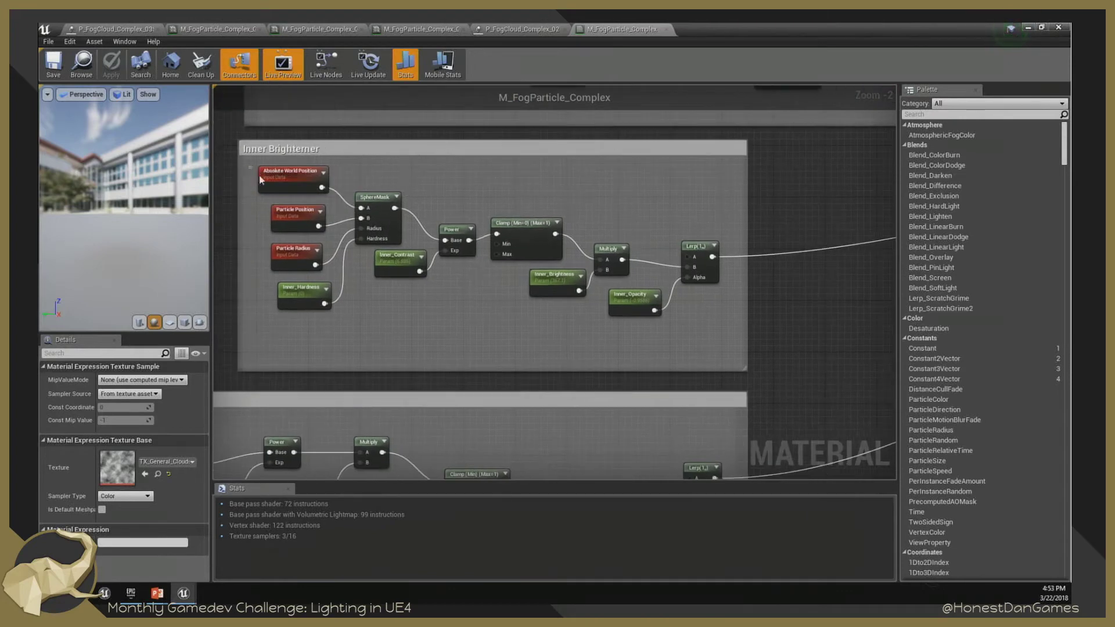
left_click_drag(250, 167, 583, 352)
left_click_drag(710, 355, 743, 355)
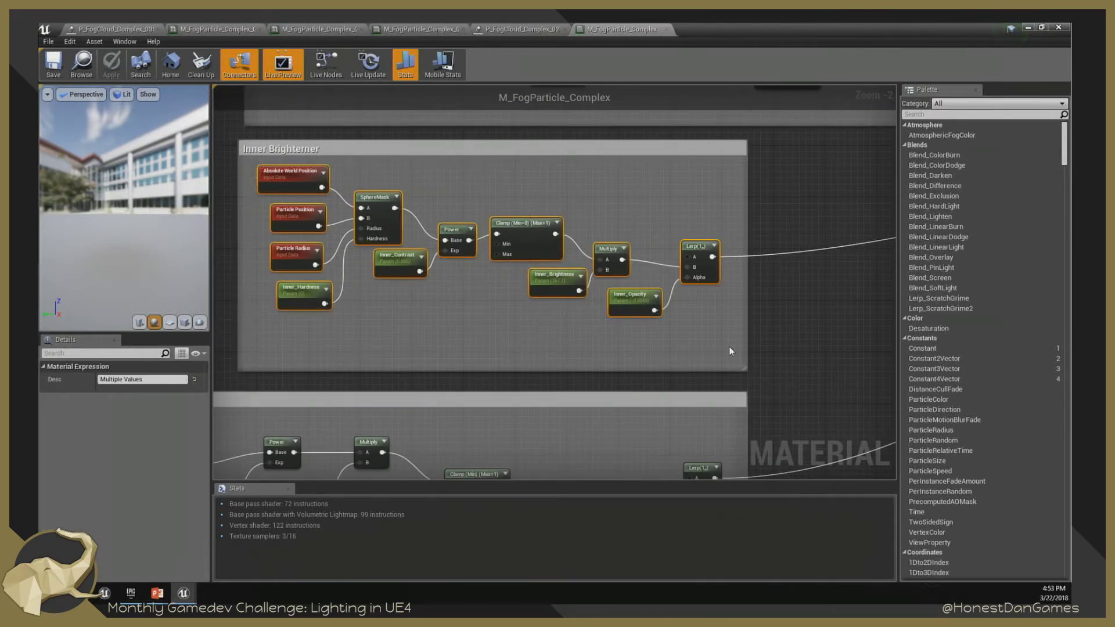
left_click(624, 345)
Examine the secondary vertical rays group that fakes godrays with configurable rotation, from its direction inputs to its texture samples.
right_click_drag(478, 402, 657, 194)
right_click_drag(511, 250, 656, 214)
scroll(580, 233, "down", 1)
right_click_drag(441, 232, 634, 274)
scroll(278, 225, "down", 1)
right_click_drag(279, 225, 512, 207)
scroll(382, 206, "up", 1)
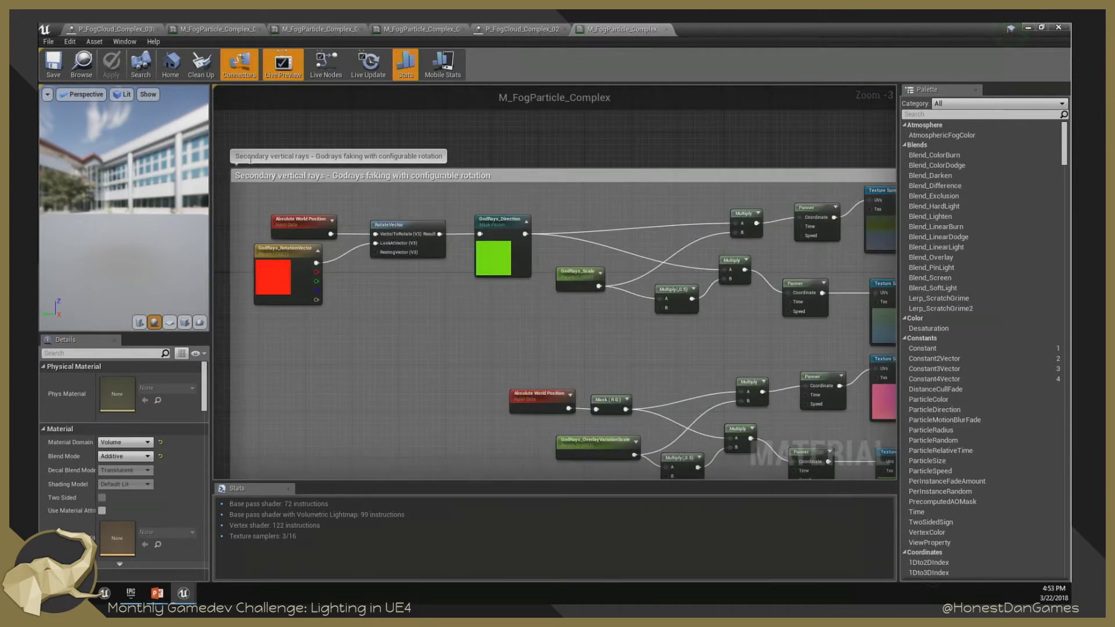
right_click_drag(479, 322, 256, 275)
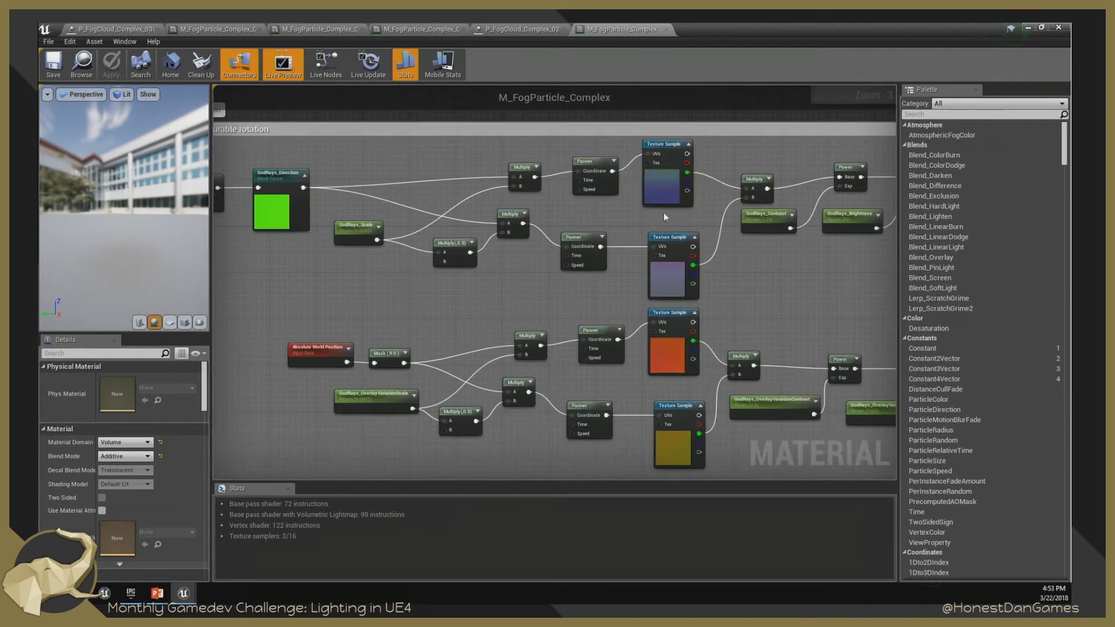
Open the TX_General_Clouds02_D texture sampled for the godrays and view its colour channels individually.
left_click(664, 191)
double_click(114, 465)
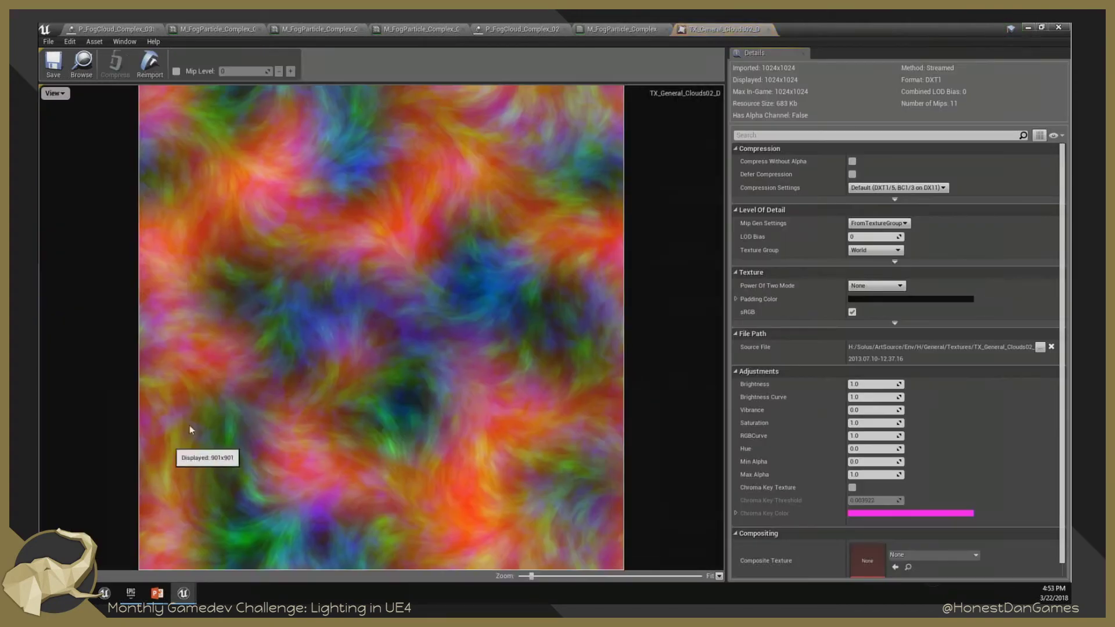
left_click(57, 94)
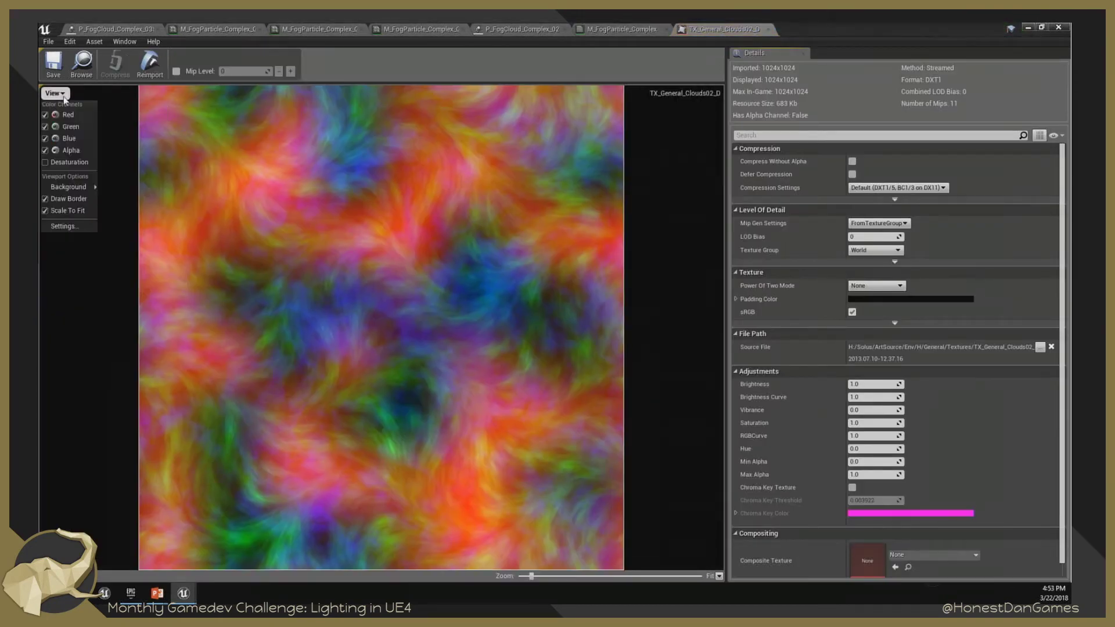
left_click(46, 138)
left_click(49, 125)
left_click(47, 116)
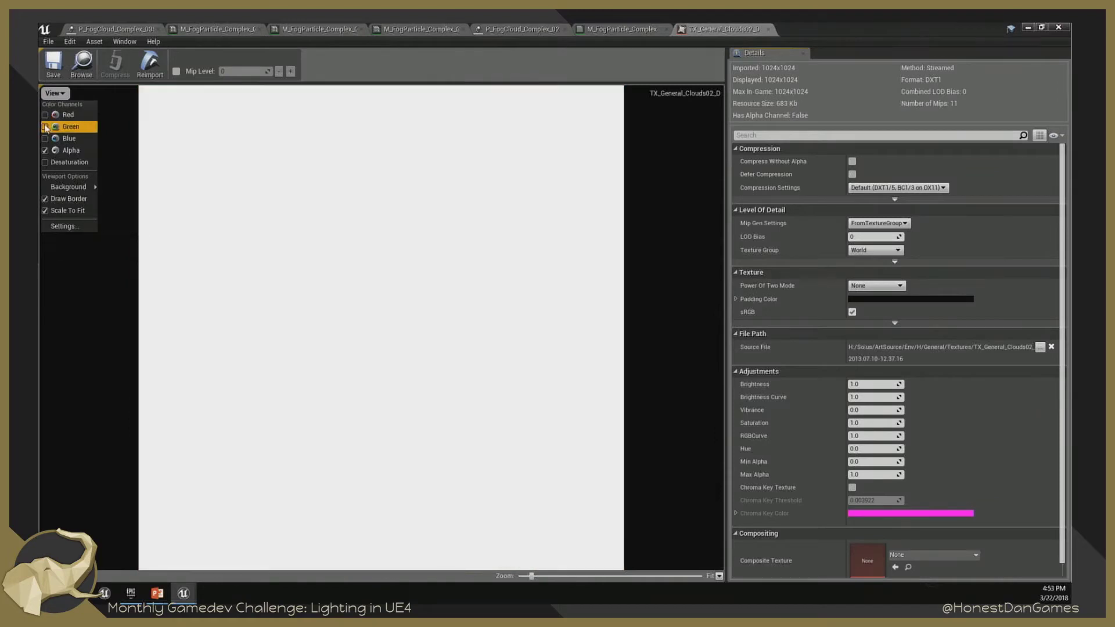
left_click(45, 126)
left_click(46, 126)
left_click(45, 138)
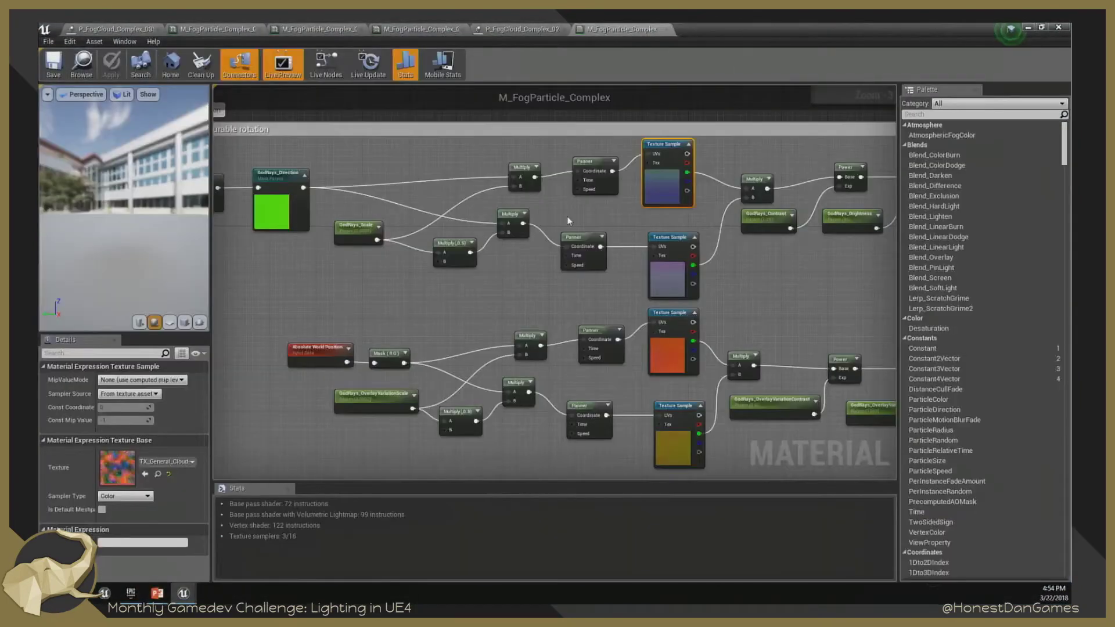
Examine the Color node group and view its T_DeerFogColor texture, closing the texture when done.
scroll(566, 216, "down", 4)
right_click_drag(680, 387, 437, 280)
scroll(557, 282, "up", 4)
scroll(375, 254, "down", 1)
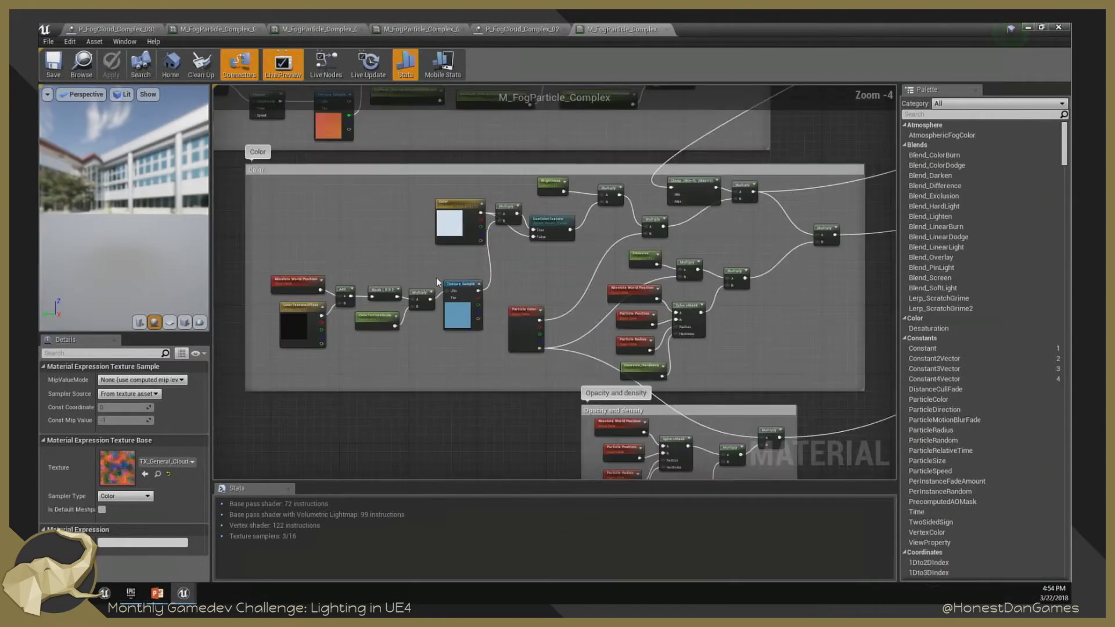
left_click(795, 360)
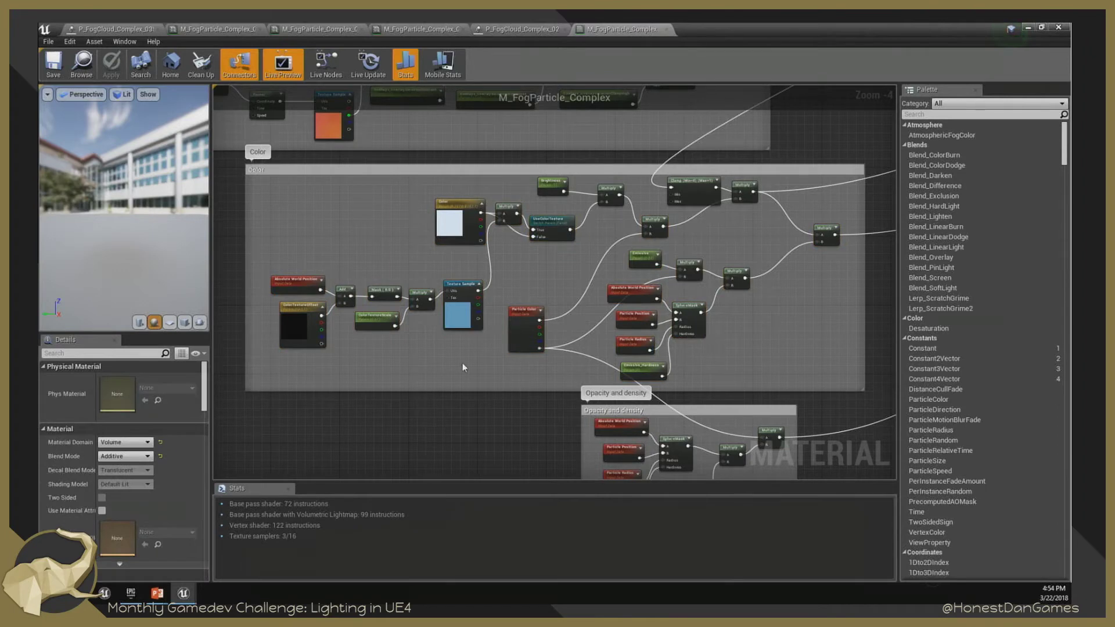
left_click(459, 323)
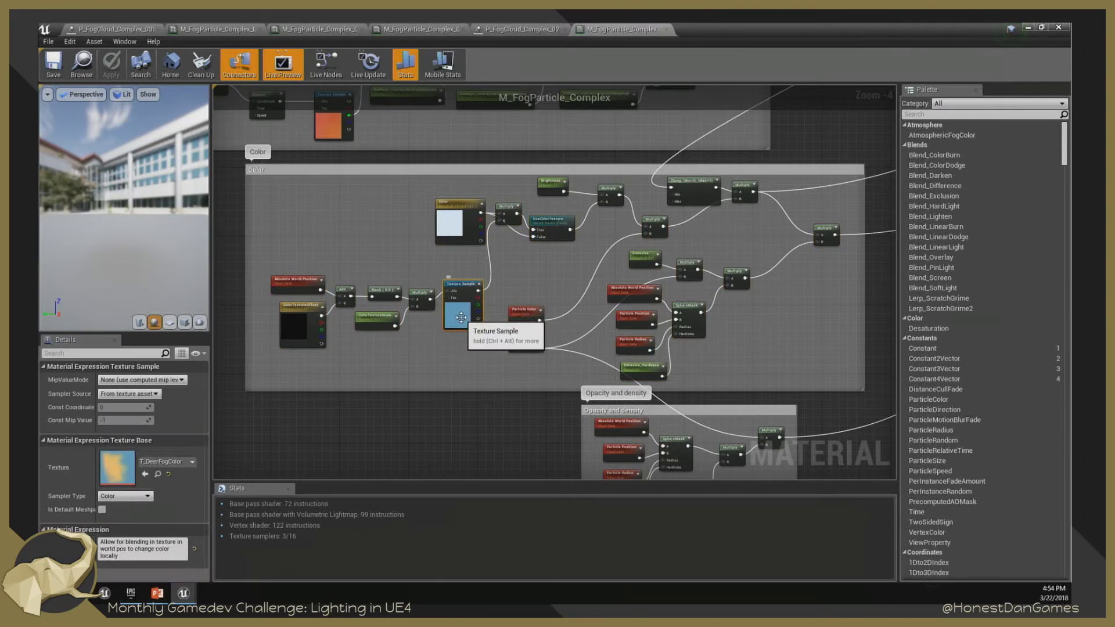
double_click(122, 468)
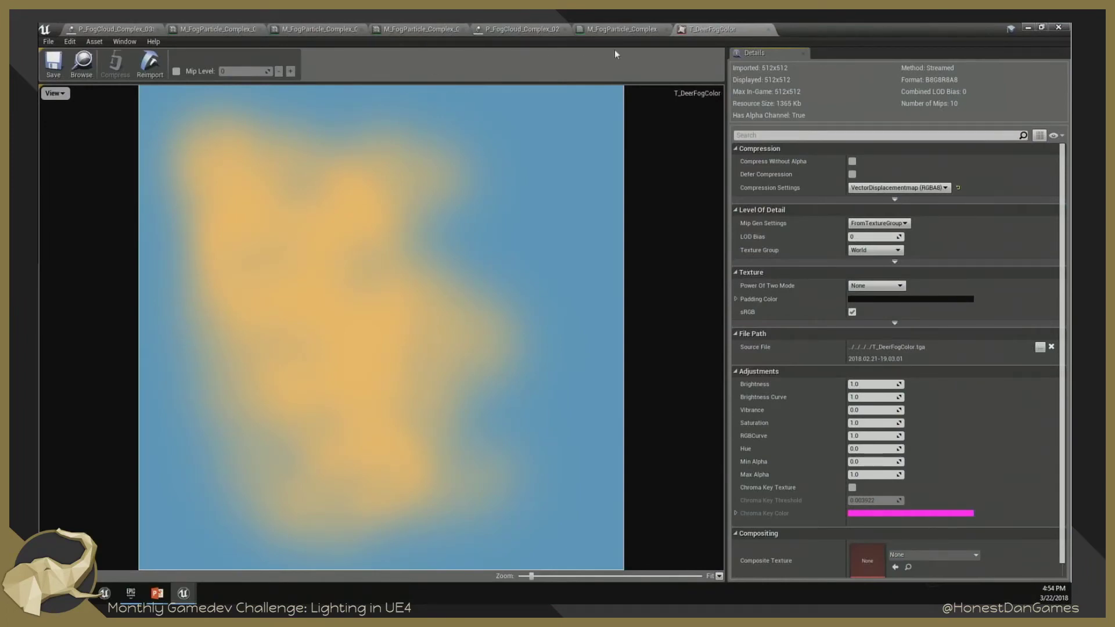
left_click(768, 29)
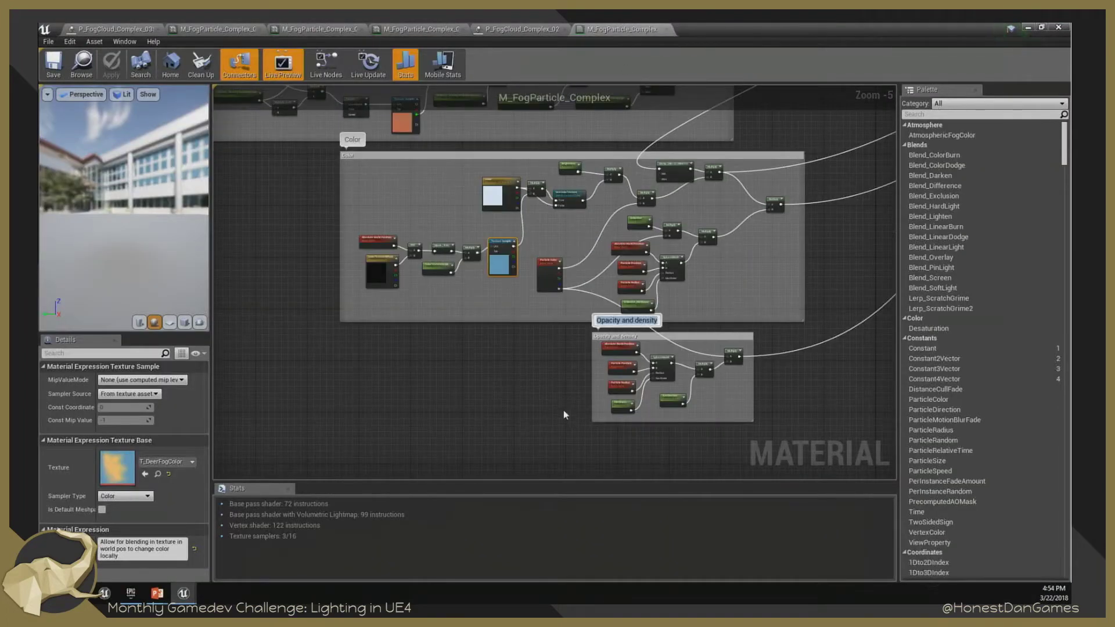
Examine the nodes of the Opacity and density group and how they connect into the fog particle material.
left_click(564, 410)
scroll(581, 369, "up", 2)
right_click_drag(581, 369, 412, 323)
left_click_drag(399, 298, 701, 441)
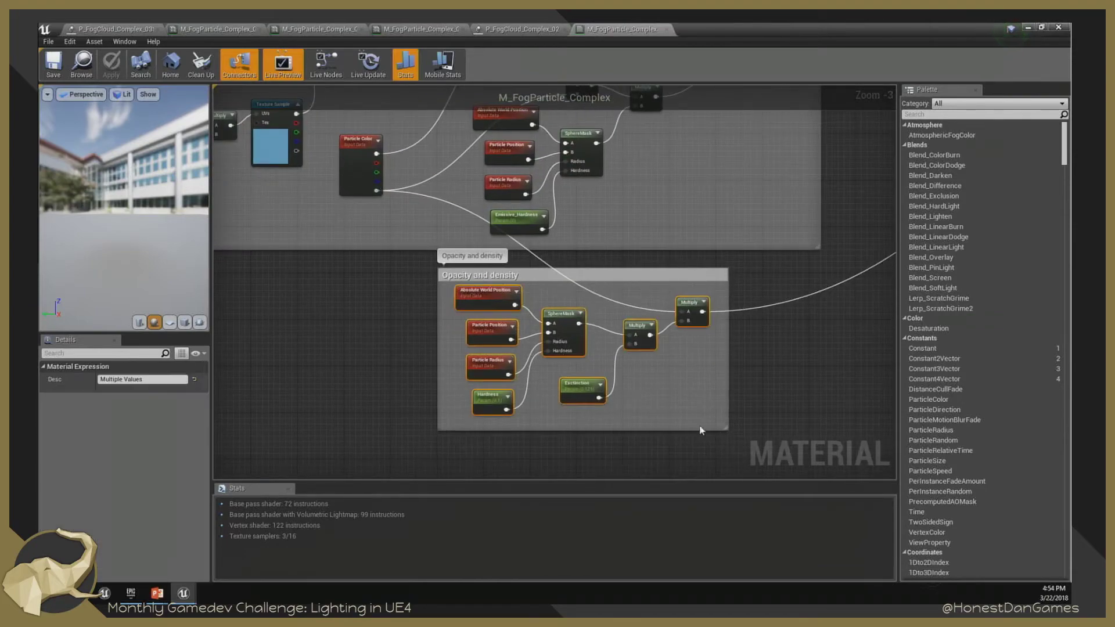
scroll(657, 269, "down", 3)
left_click(706, 295)
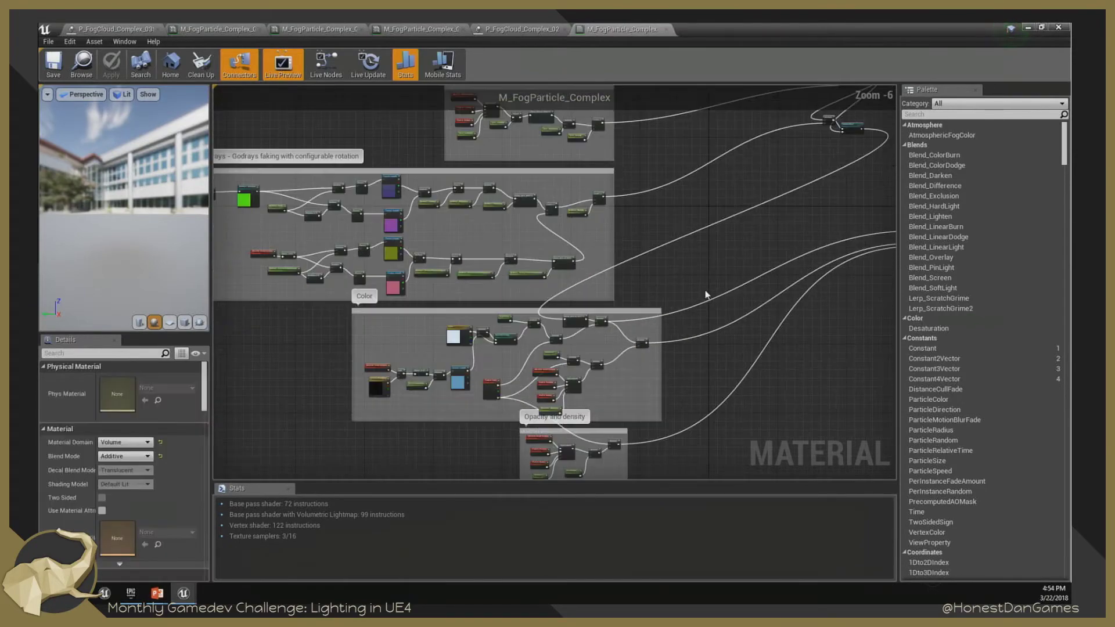
Close the master fog material, the material instances and the P_FogCloud_Complex_02 particle system to return to the pond level.
left_click(666, 29)
left_click(565, 29)
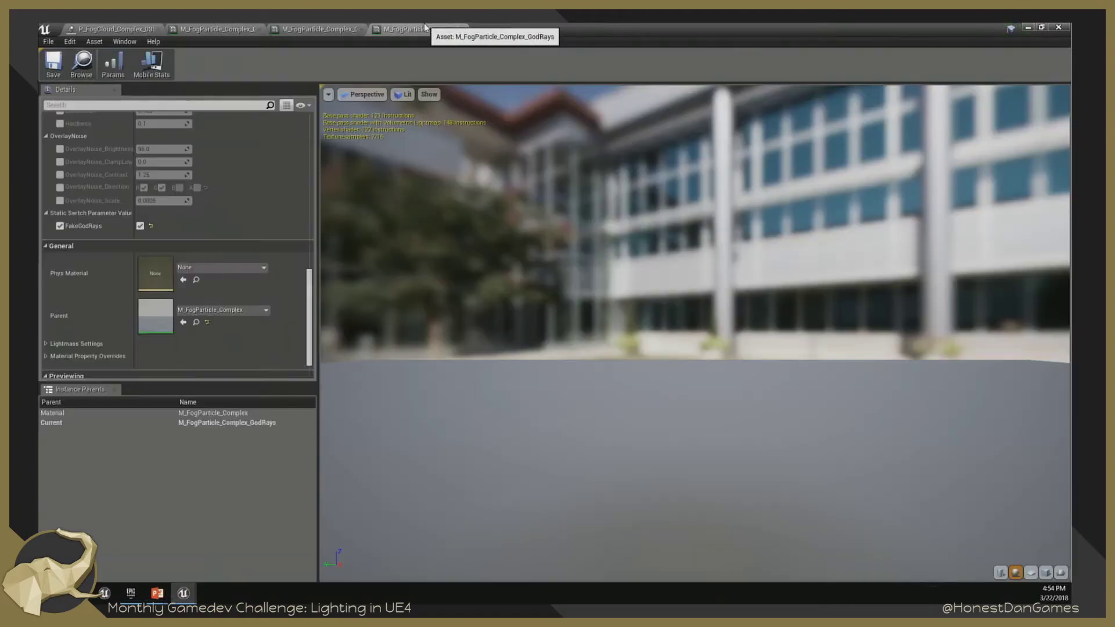
left_click(463, 29)
left_click(362, 29)
left_click(253, 29)
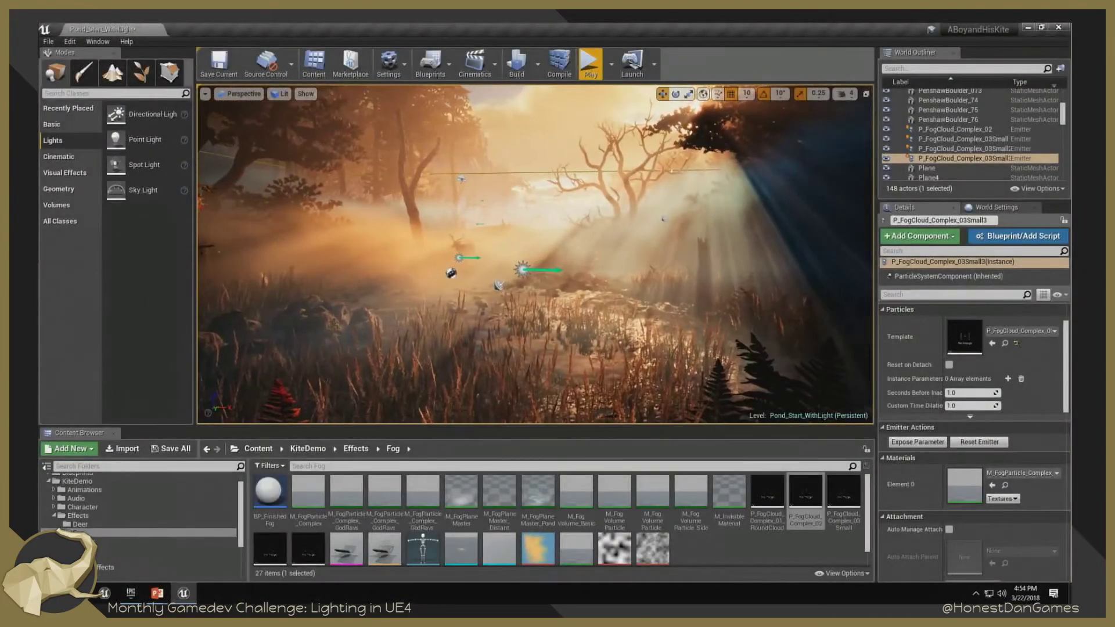
Profile the GPU frame for the foggy pond view and inspect the duration of the VolumetricFog pass.
right_click_drag(423, 221, 402, 206)
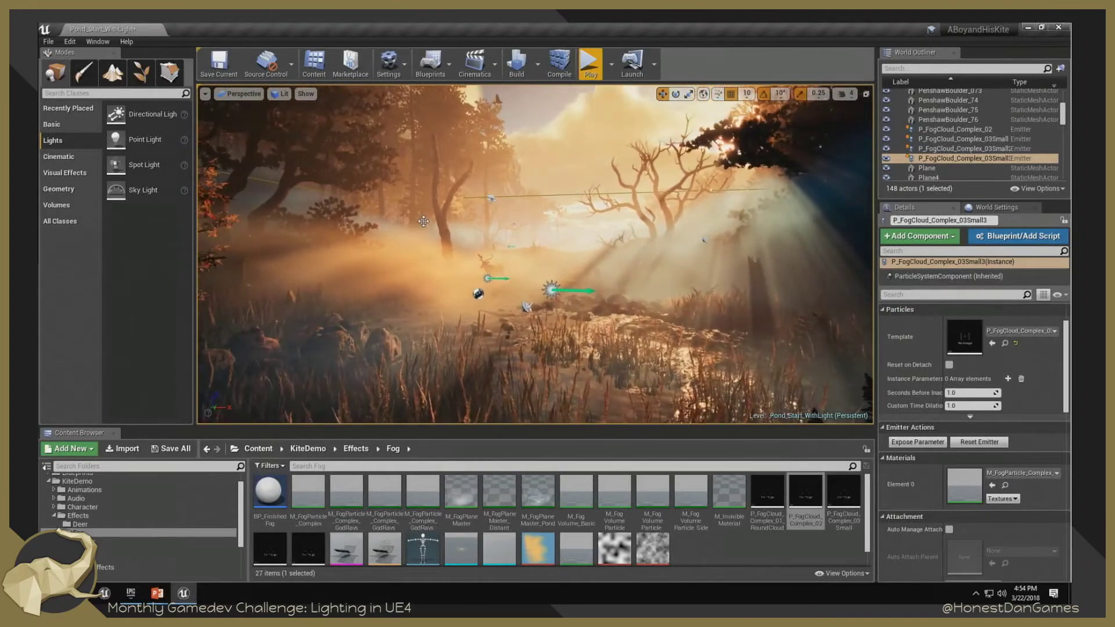
right_click_drag(421, 260, 429, 260)
key("w")
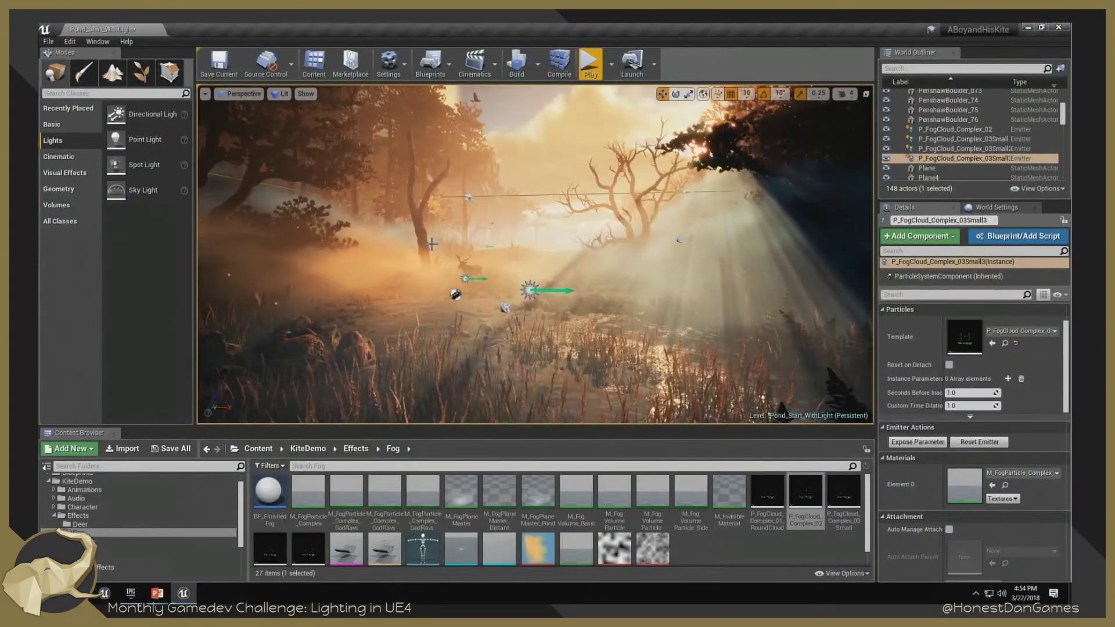
key("ctrl+shift+comma")
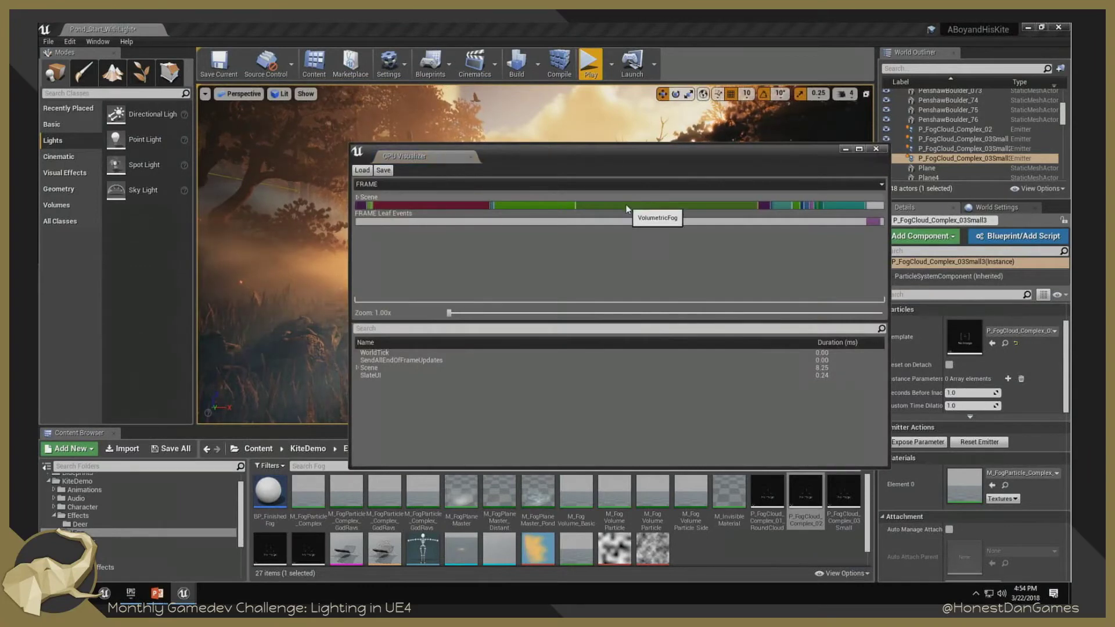
left_click(627, 205)
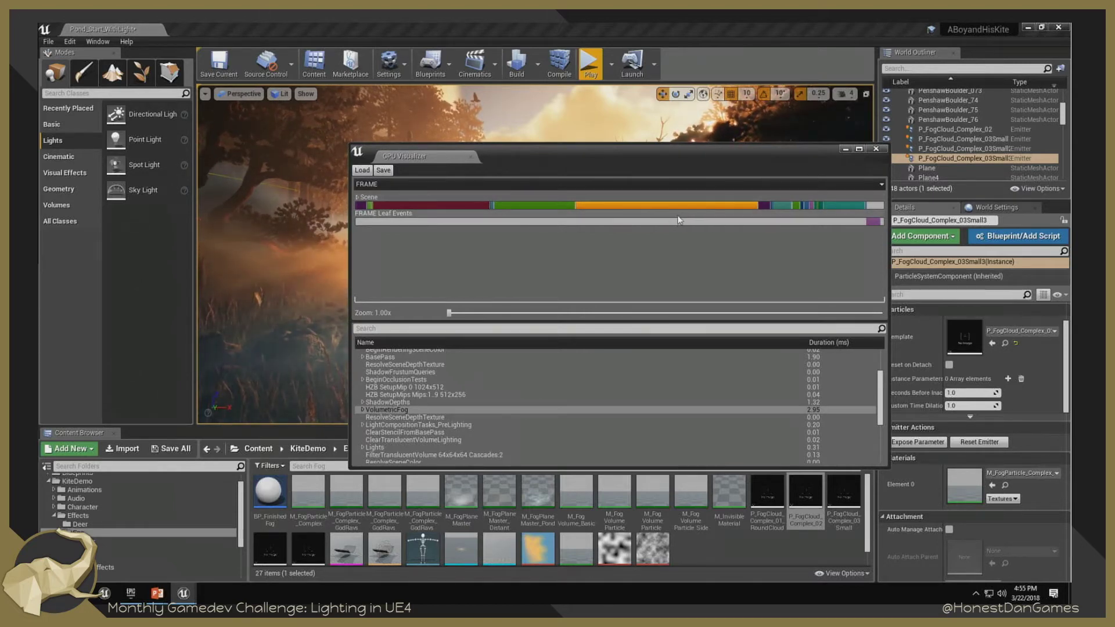
left_click_drag(661, 154, 593, 119)
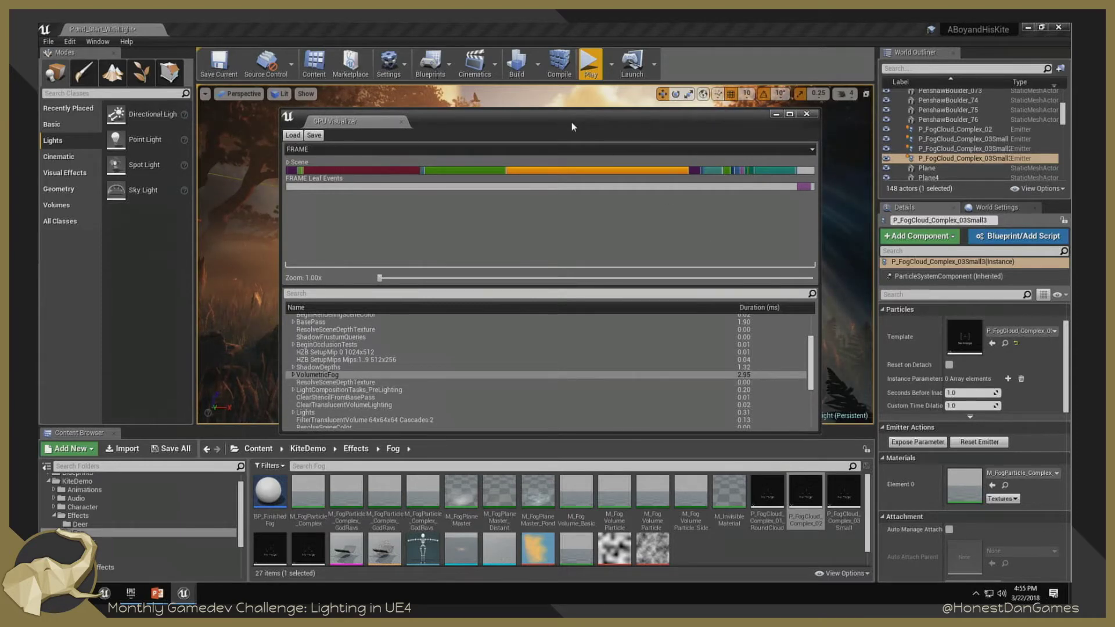
Move the GPU Visualizer out of the way and examine the fog and light shafts across the pond.
left_click_drag(571, 121, 39, 115)
key("a")
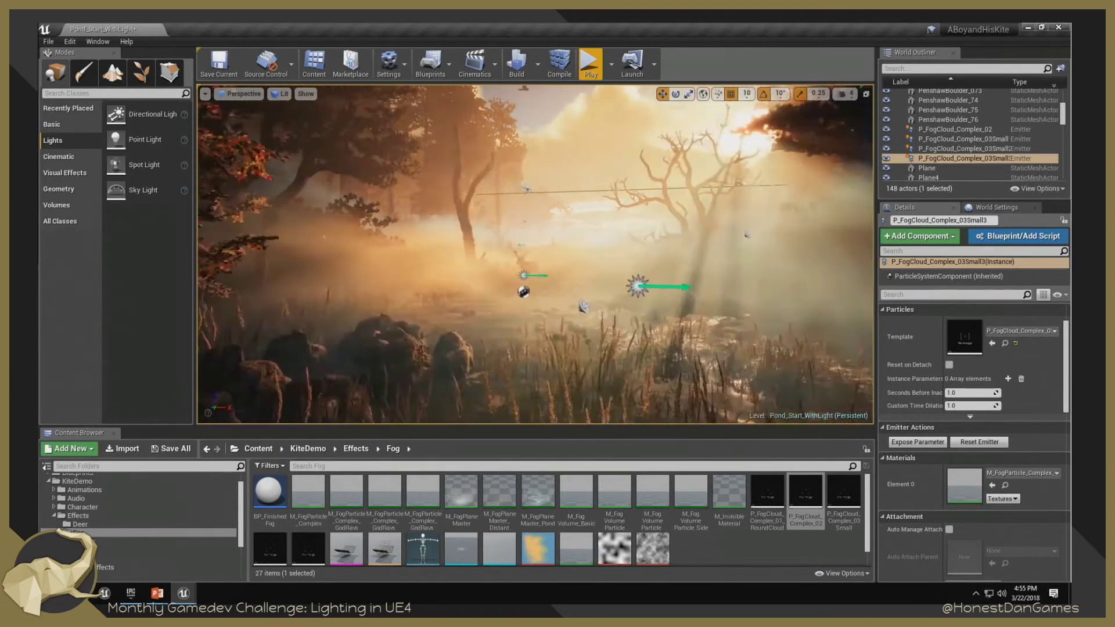
key("s")
key("w")
key("w")
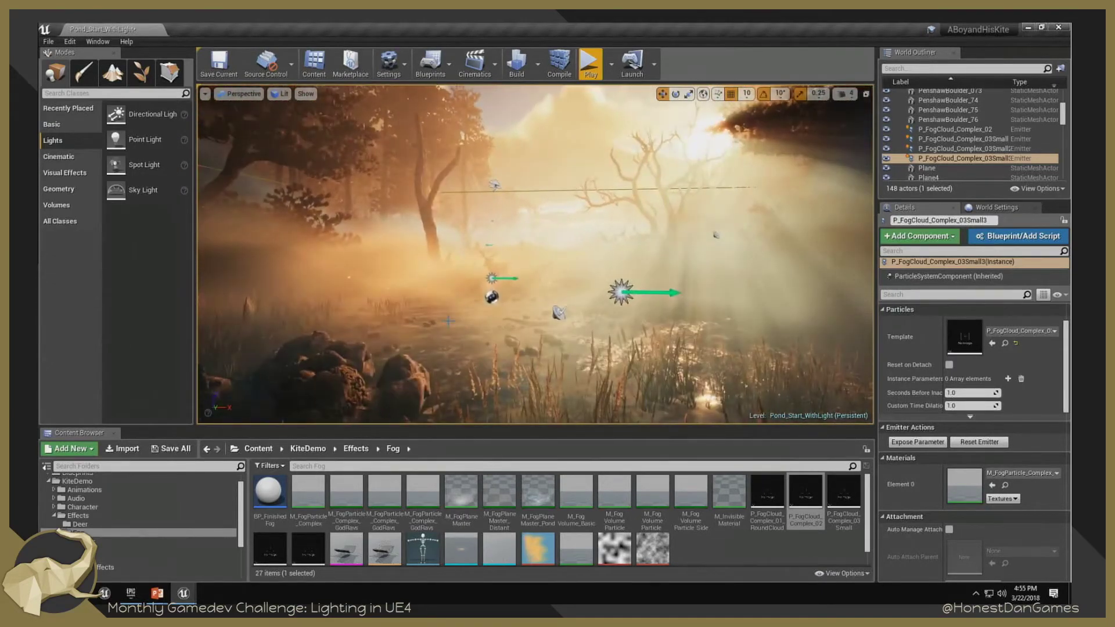
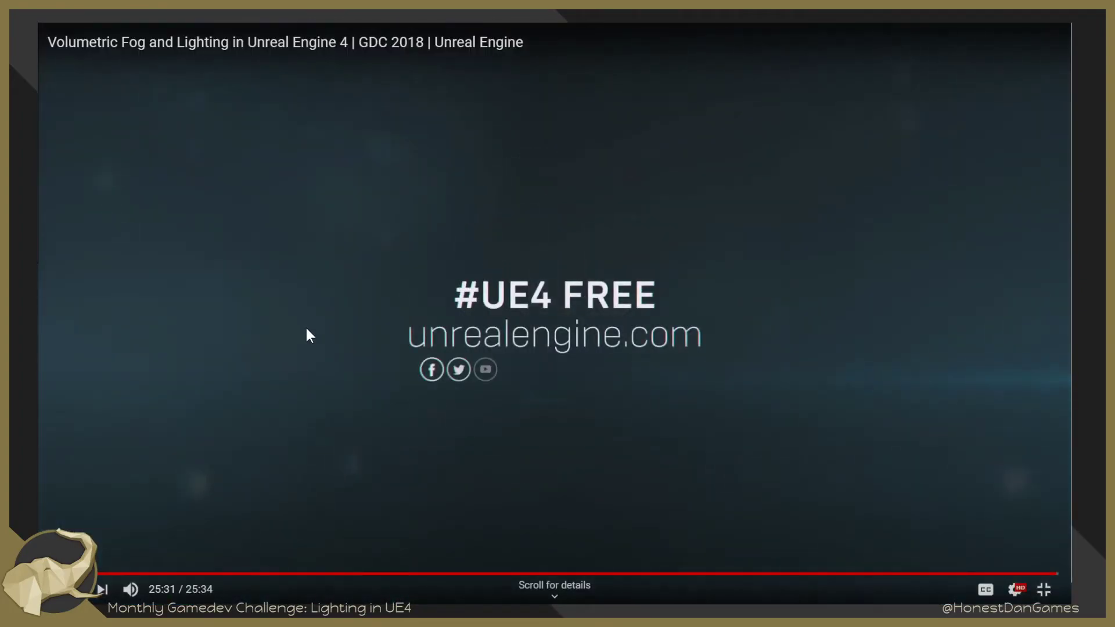
Leave the finished fog video, cancel its autoplay, and start the Volume Smoke Niagara tutorial from the beginning in full screen.
left_click(1043, 590)
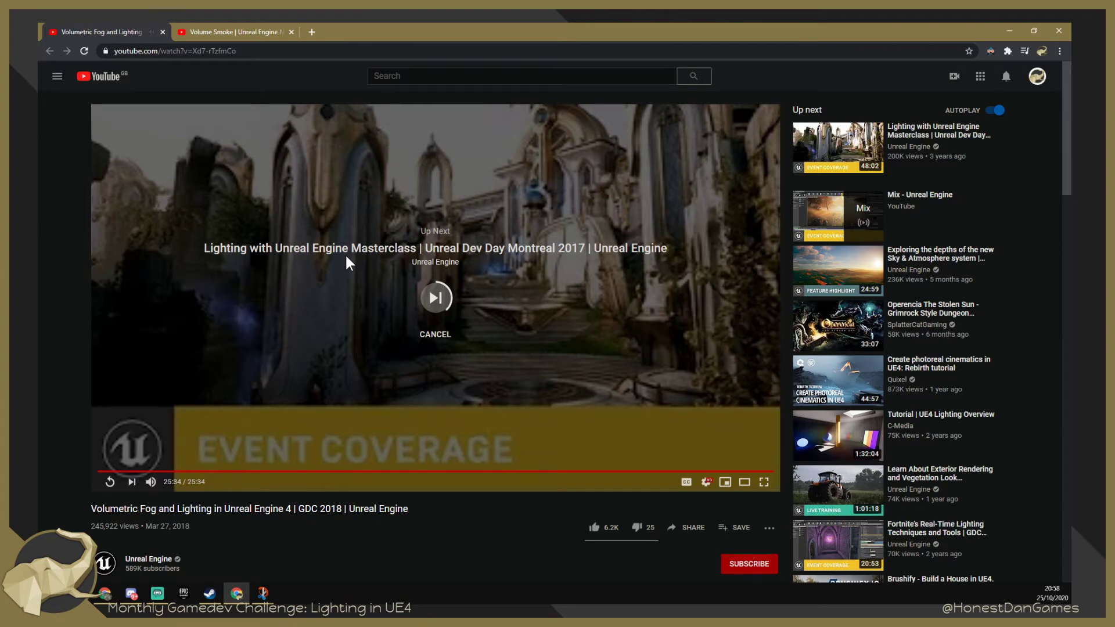
left_click(435, 335)
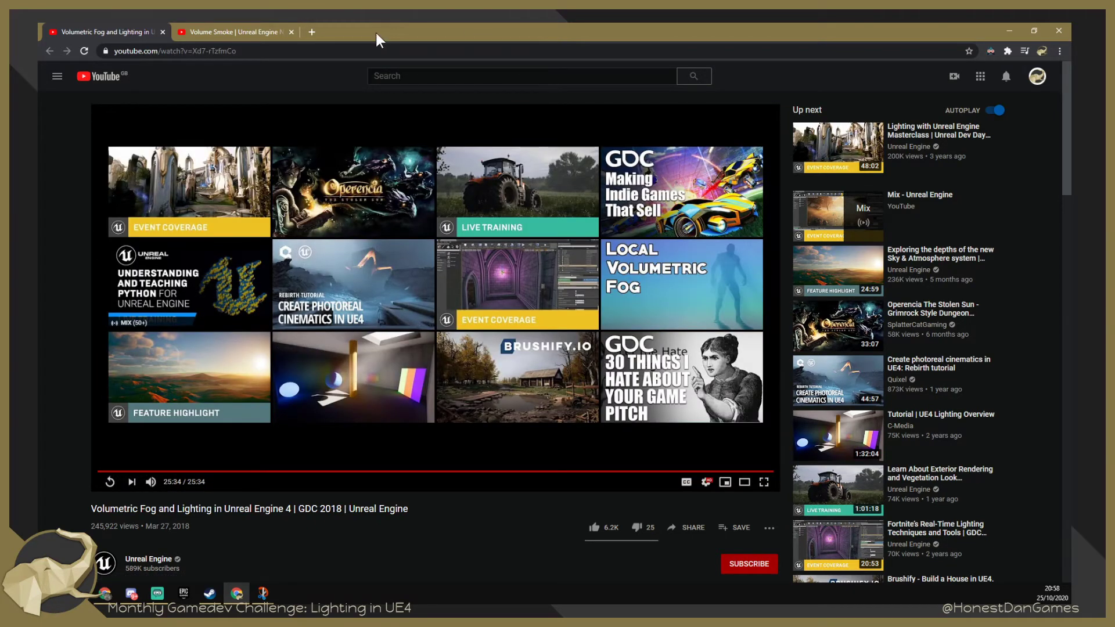
left_click(226, 26)
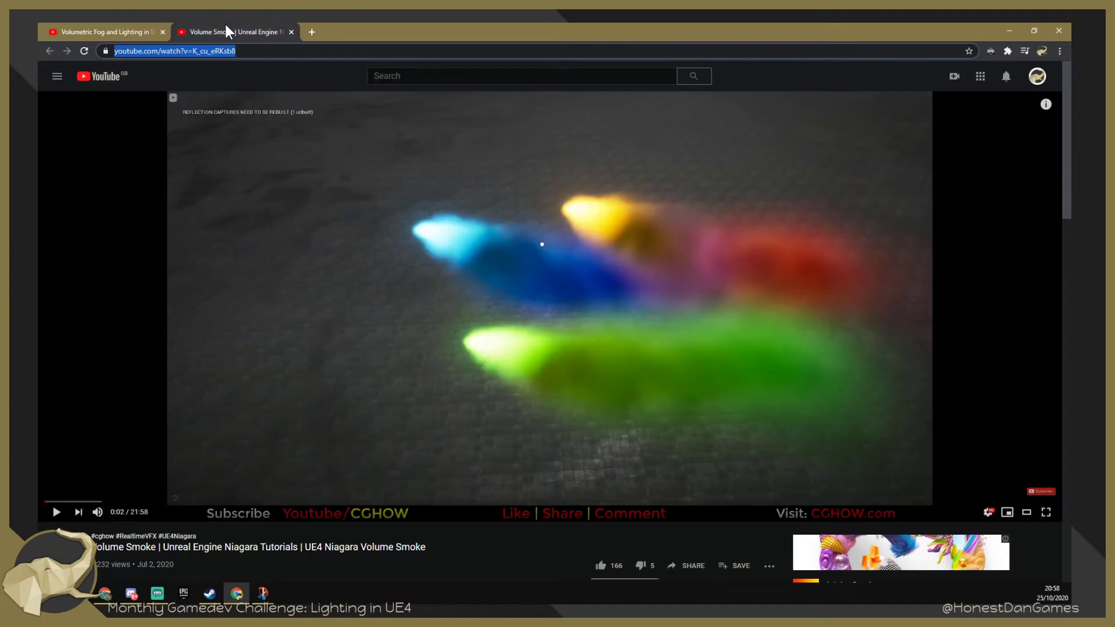
left_click(1045, 512)
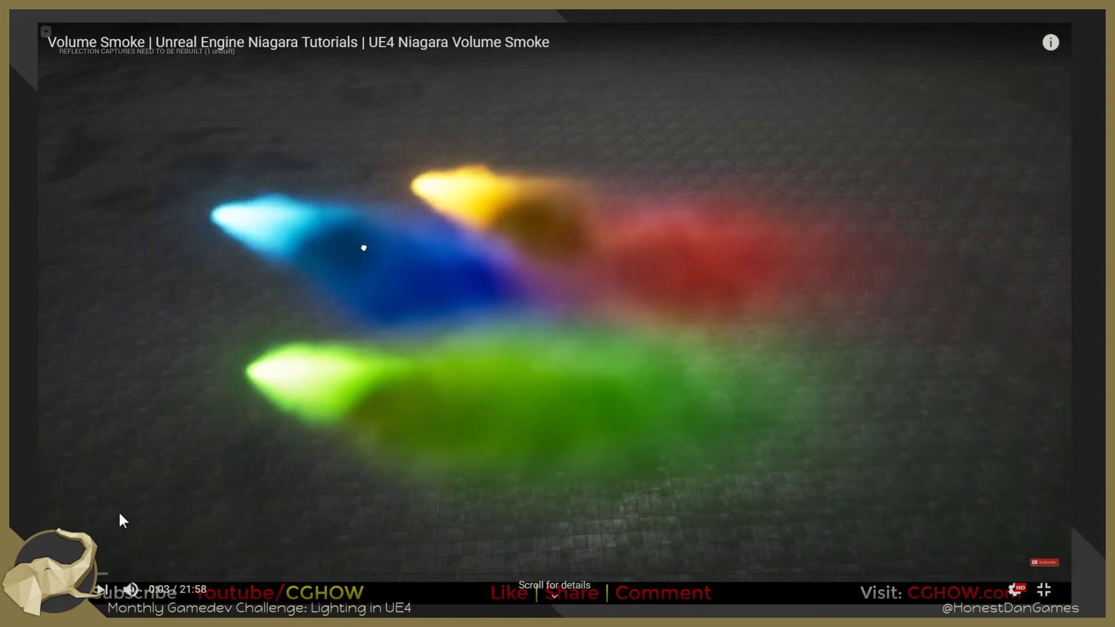
left_click(51, 574)
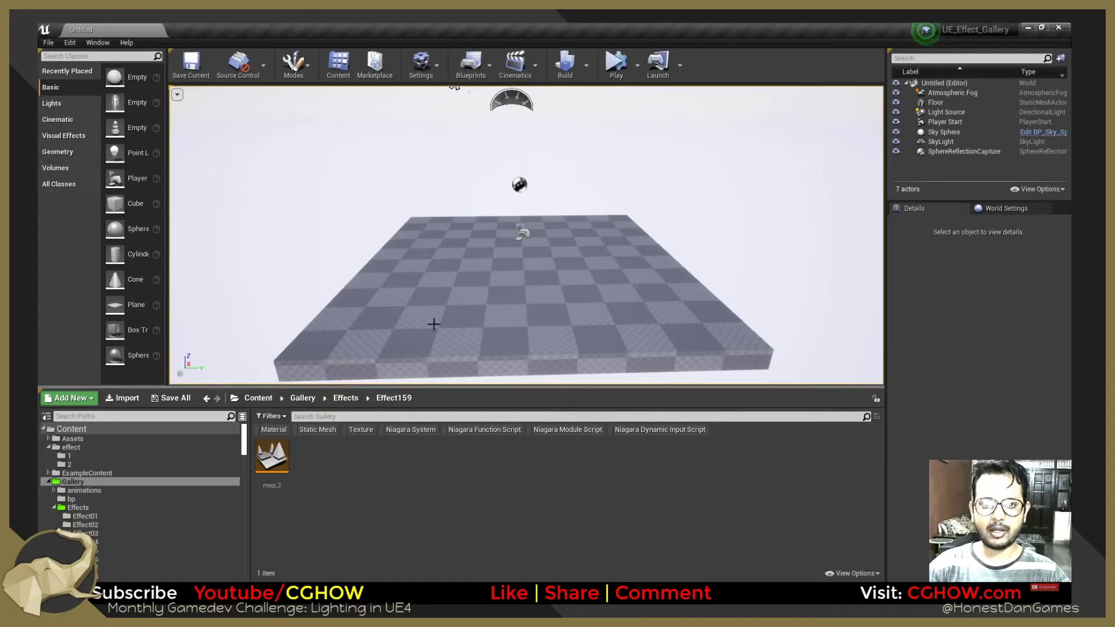
left_click_drag(477, 241, 501, 240, "alt")
left_click(49, 44)
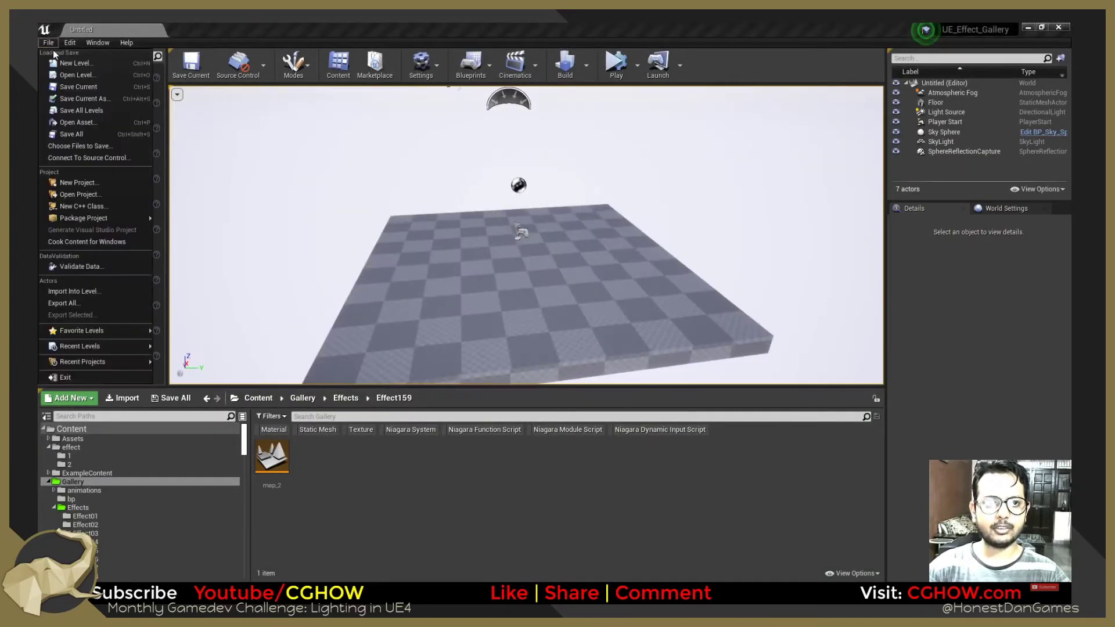
left_click(70, 63)
left_click(675, 411)
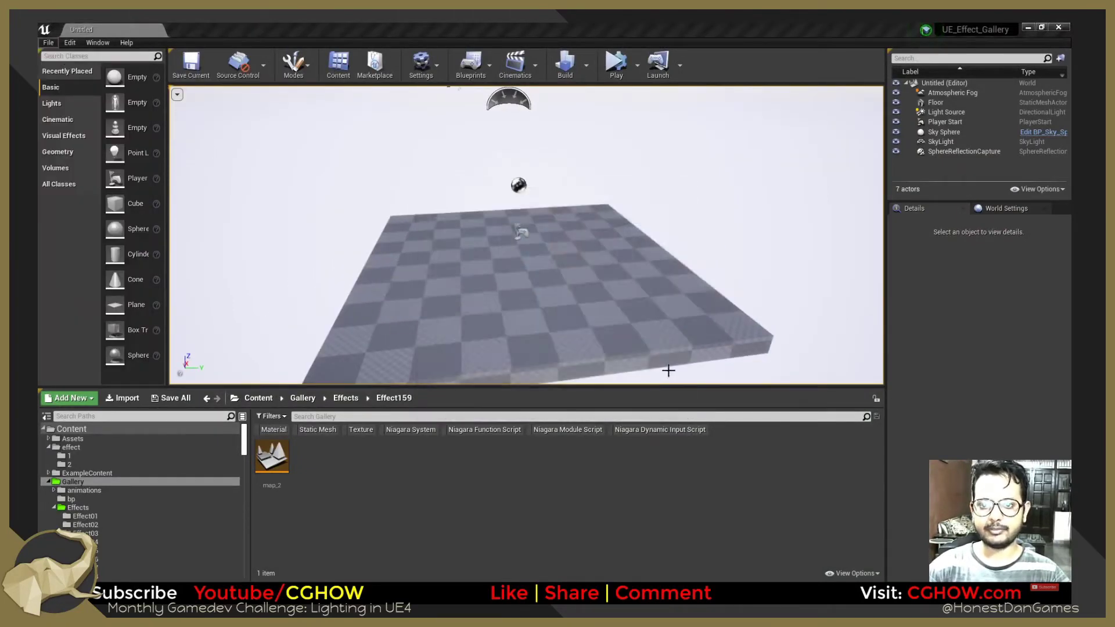
left_click_drag(476, 294, 501, 279, "alt")
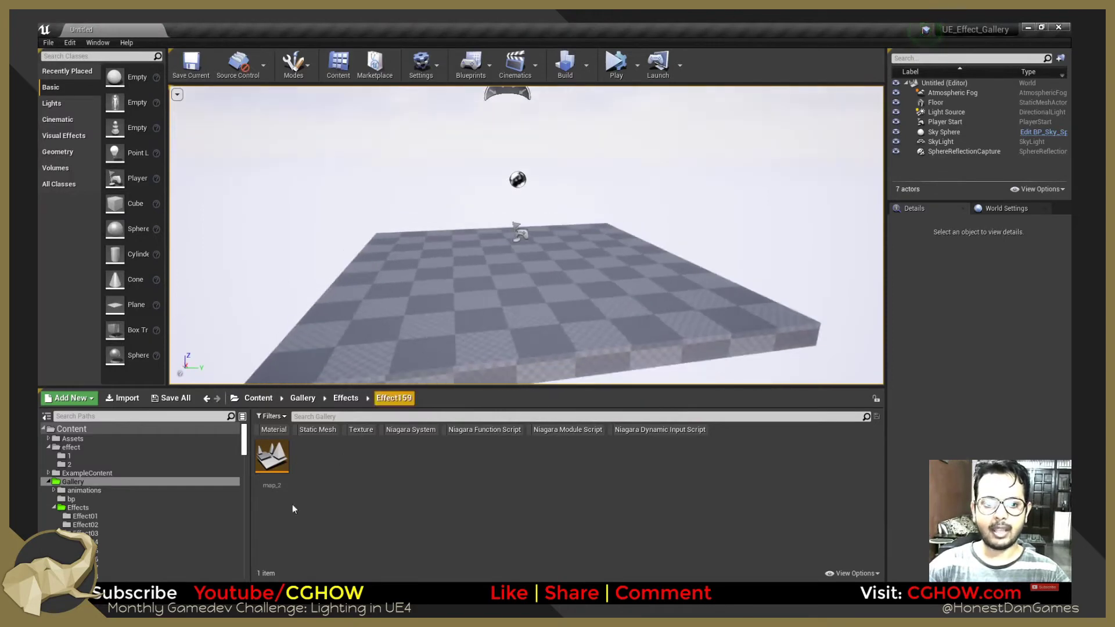
Open the map_2 level for a look, and replace it with a new level based on the Default template.
double_click(273, 459)
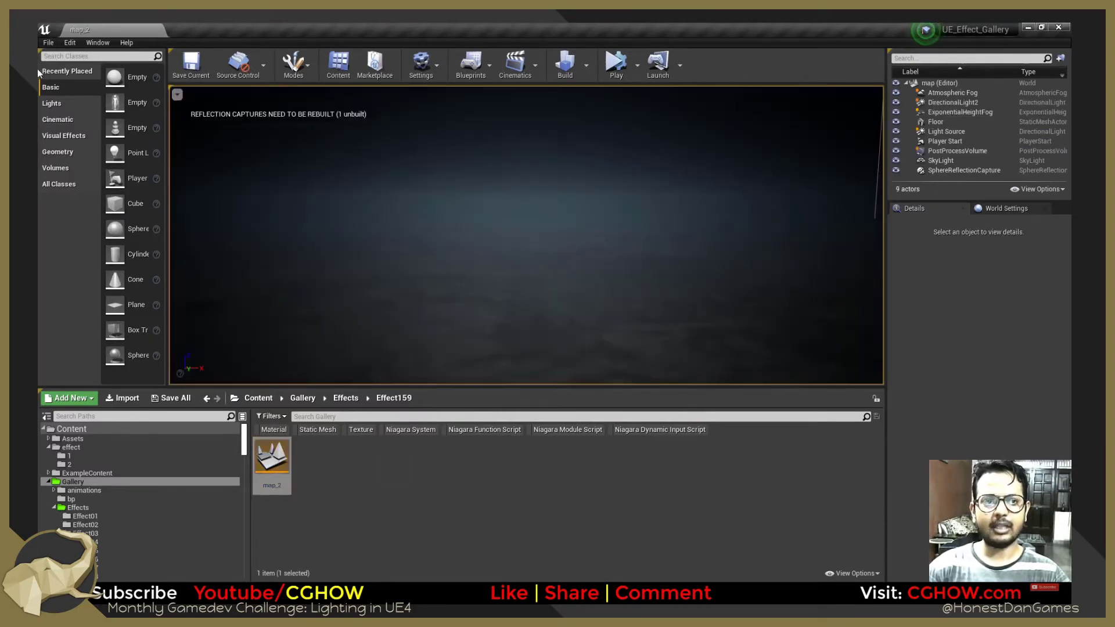
left_click(48, 43)
left_click(70, 63)
left_click(465, 250)
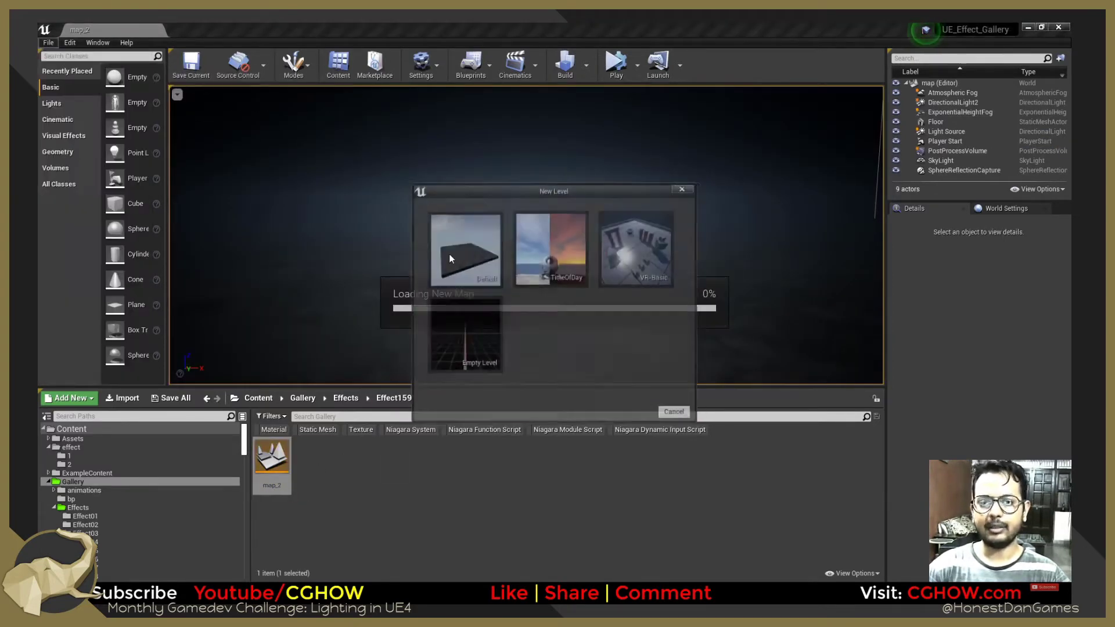
left_click_drag(605, 250, 604, 233, "alt")
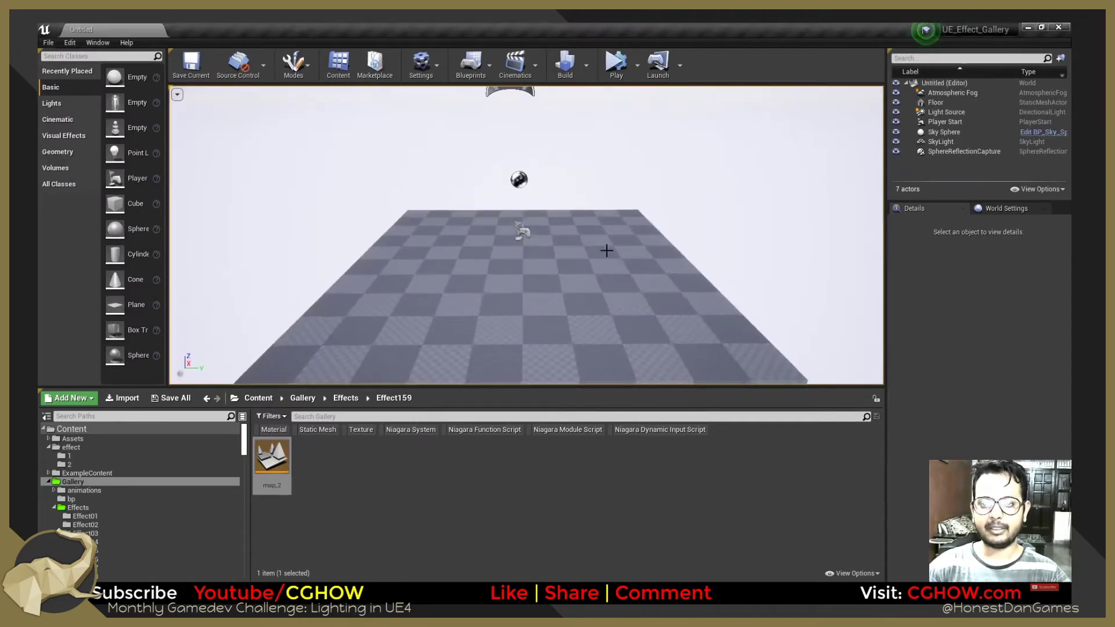
right_click_drag(531, 301, 511, 308, "alt")
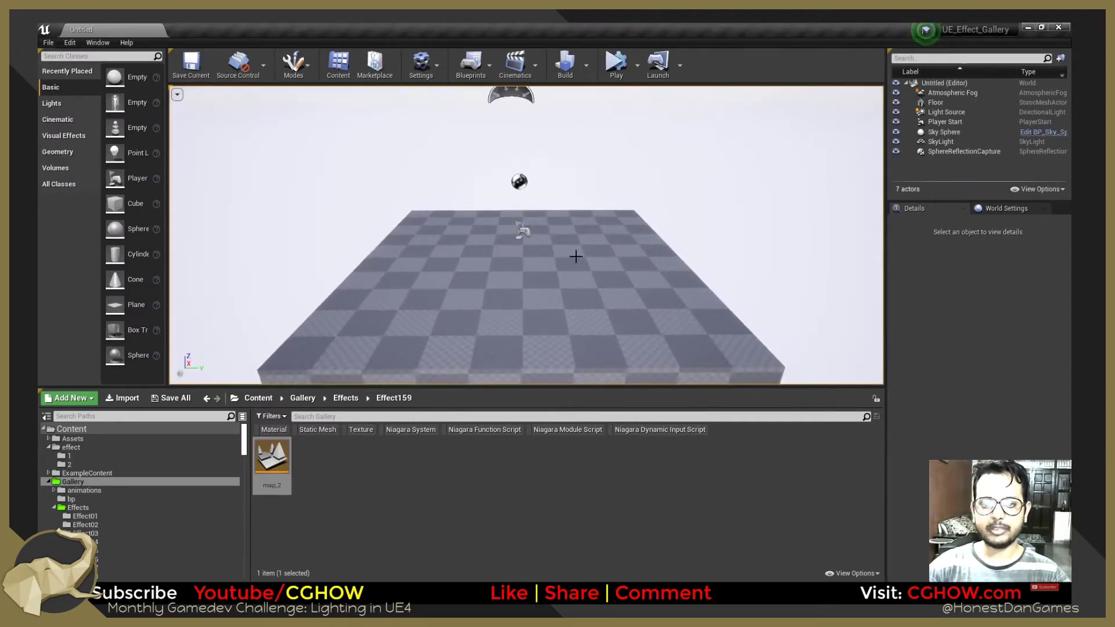
left_click_drag(522, 333, 549, 356, "alt")
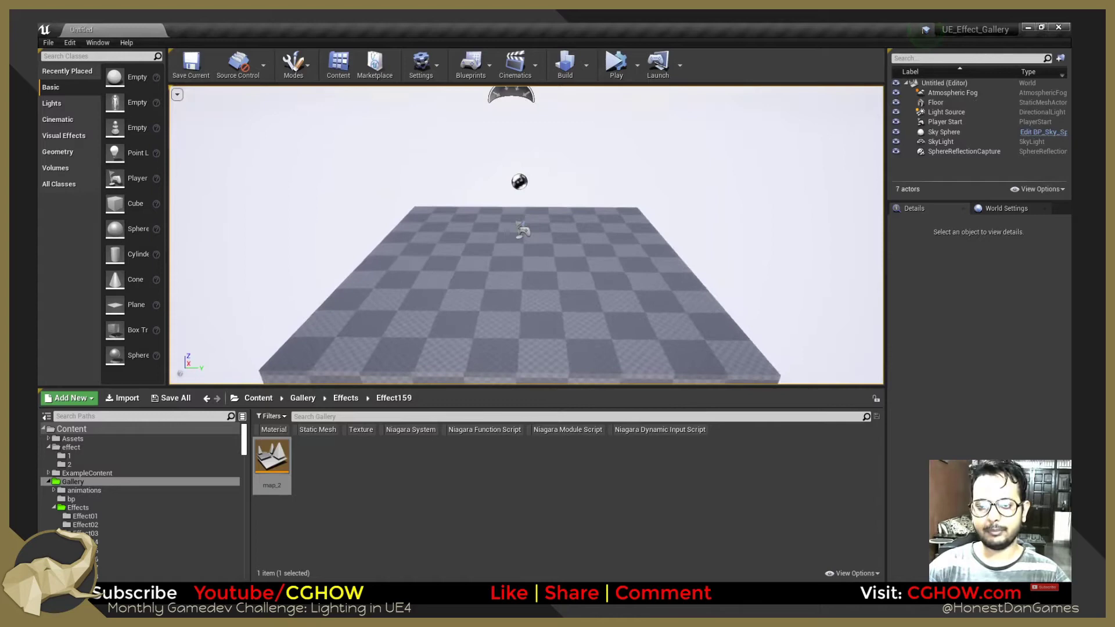
Create a Niagara System in the Effect159 folder from selected emitters, adding the Empty emitter template.
right_click(426, 519)
mouse_move(510, 413)
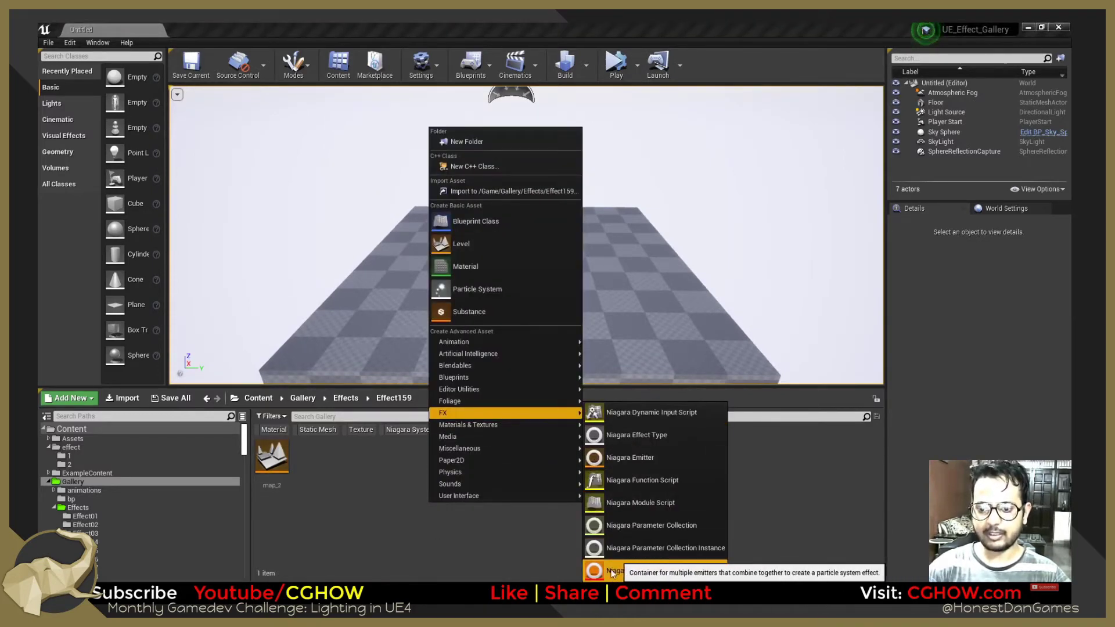
left_click(642, 572)
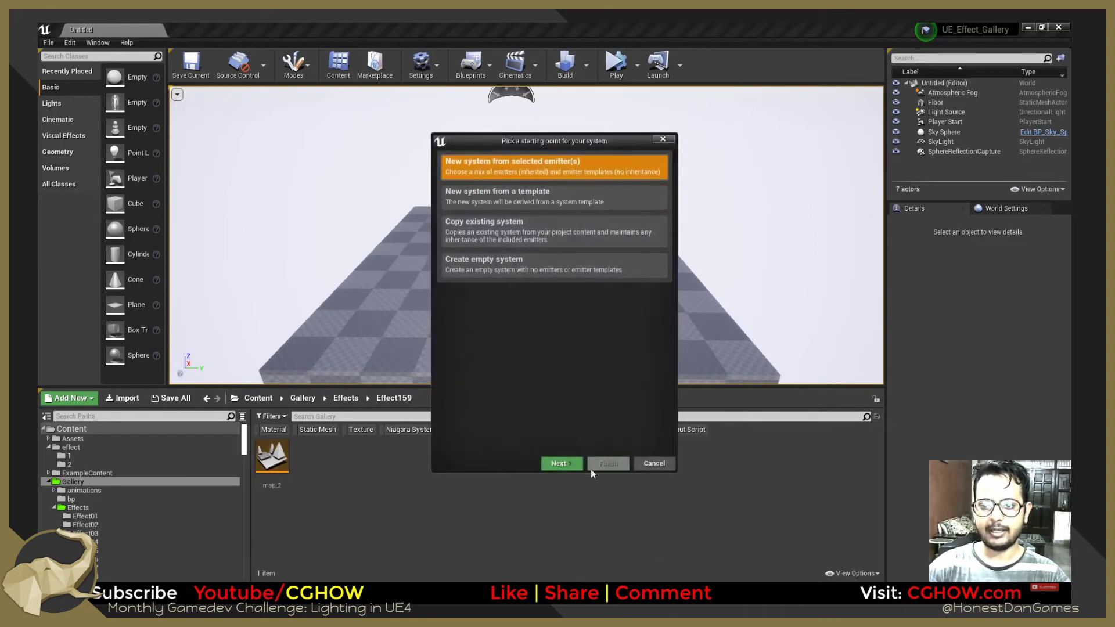
left_click(562, 464)
left_click(537, 296)
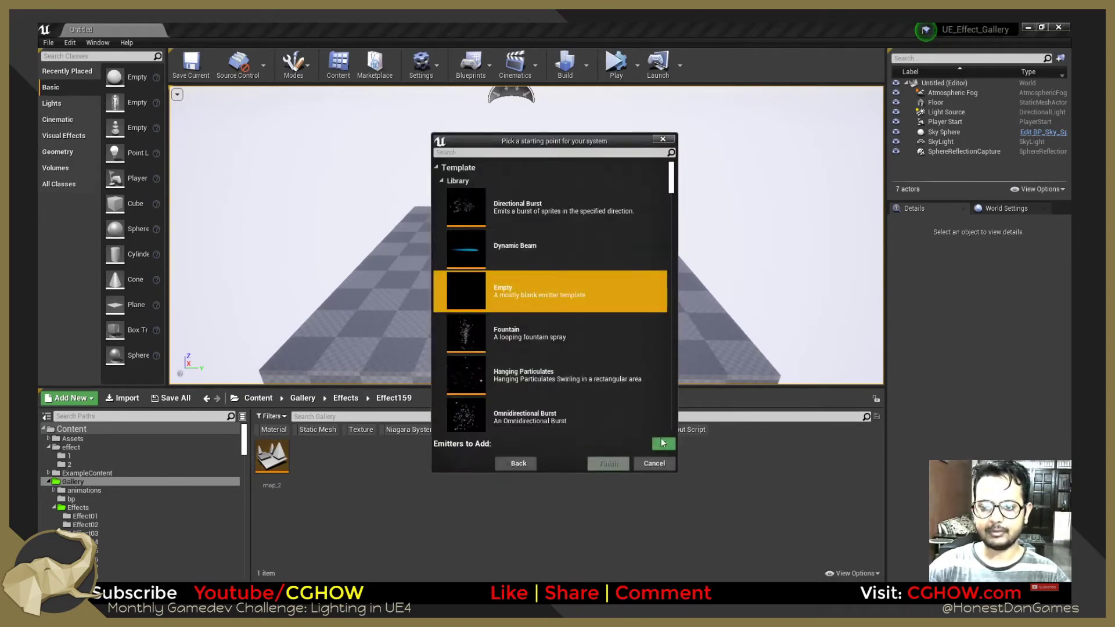
left_click(663, 443)
left_click(608, 463)
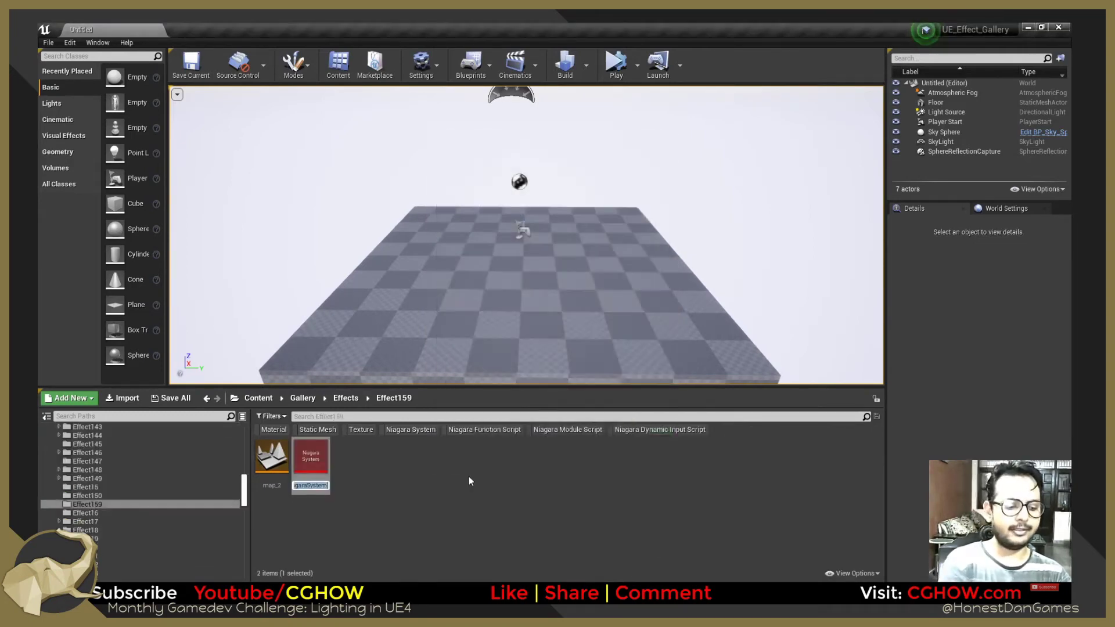
Name the new Niagara system volume_Smoke01 and open it for editing.
type("volu")
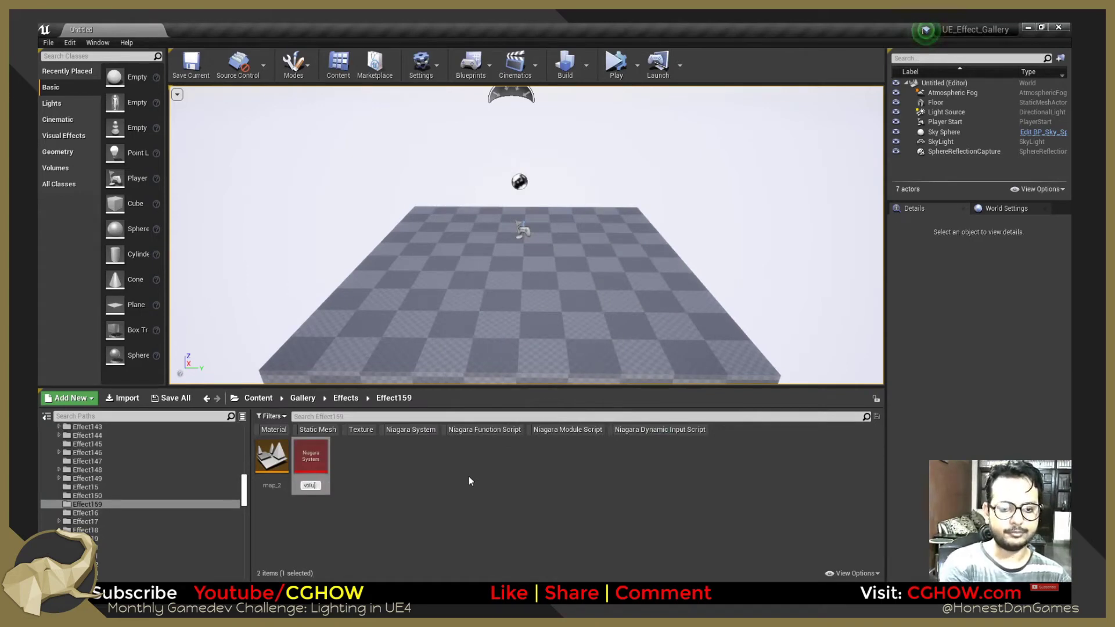
type("me_")
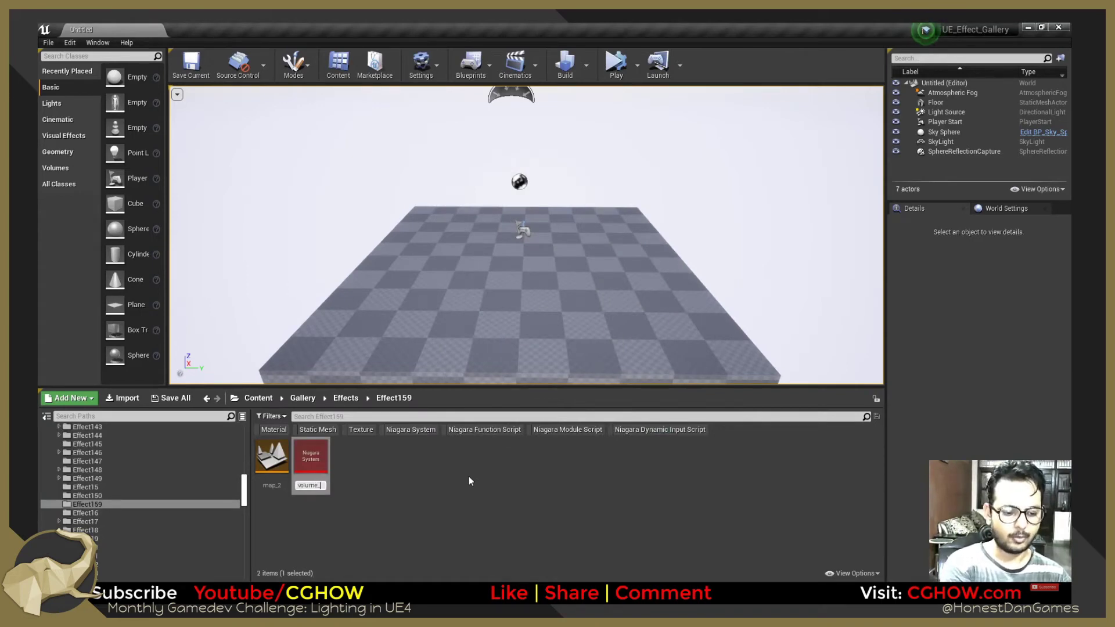
type("Smoke01")
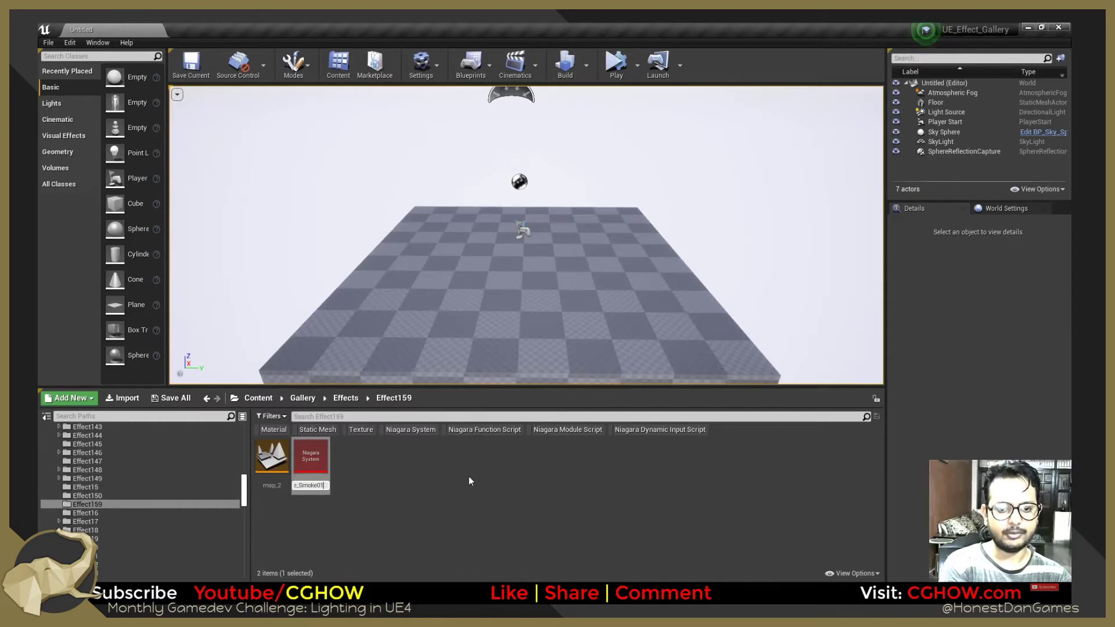
key("Return")
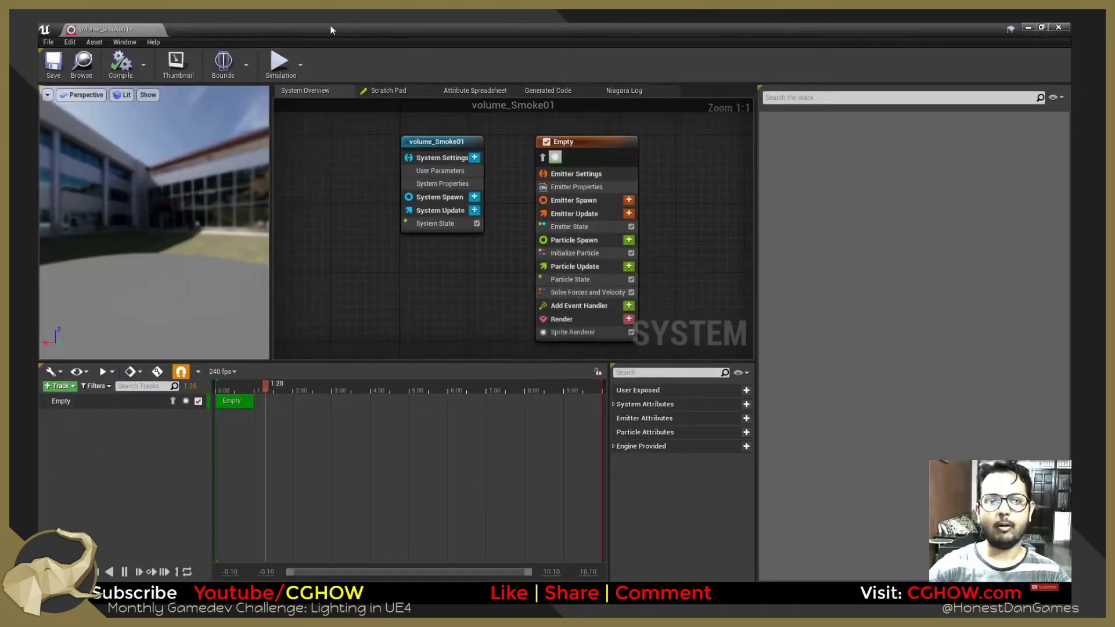
Add a Spawn Rate module with SpawnRate 10 to the Empty emitter's Emitter Update group and enable Local Space in its Emitter Properties.
left_click(534, 304)
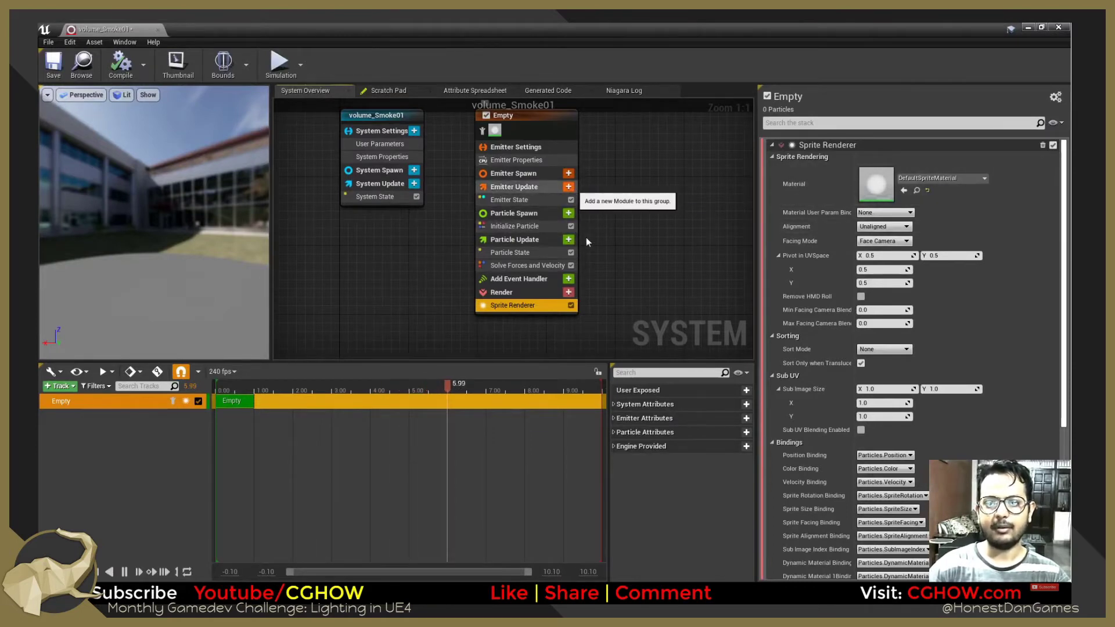
left_click(568, 187)
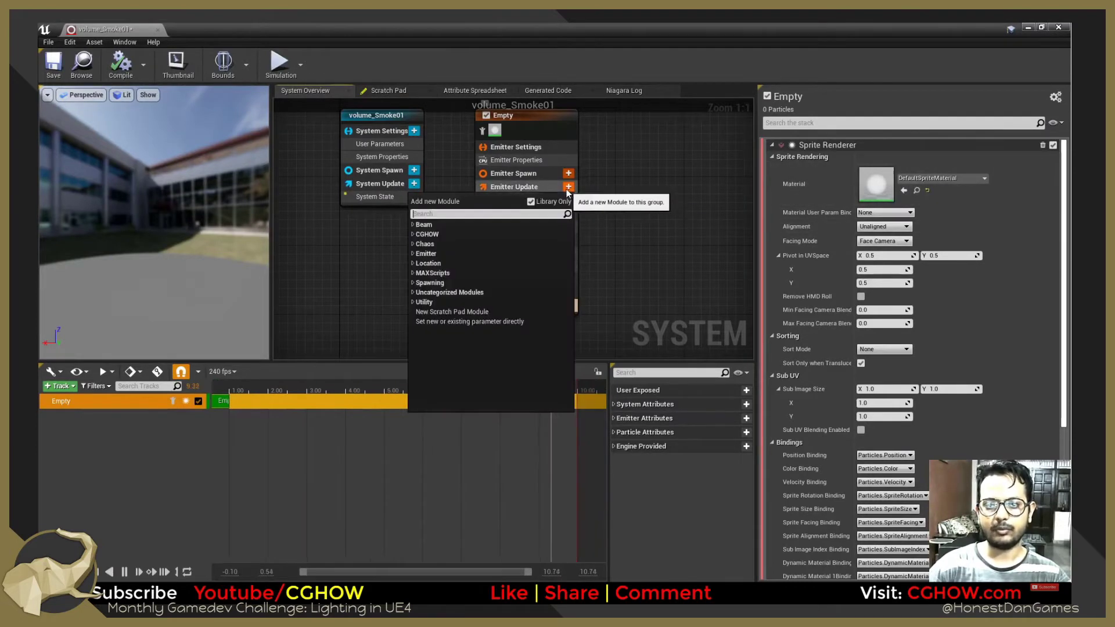
left_click(413, 282)
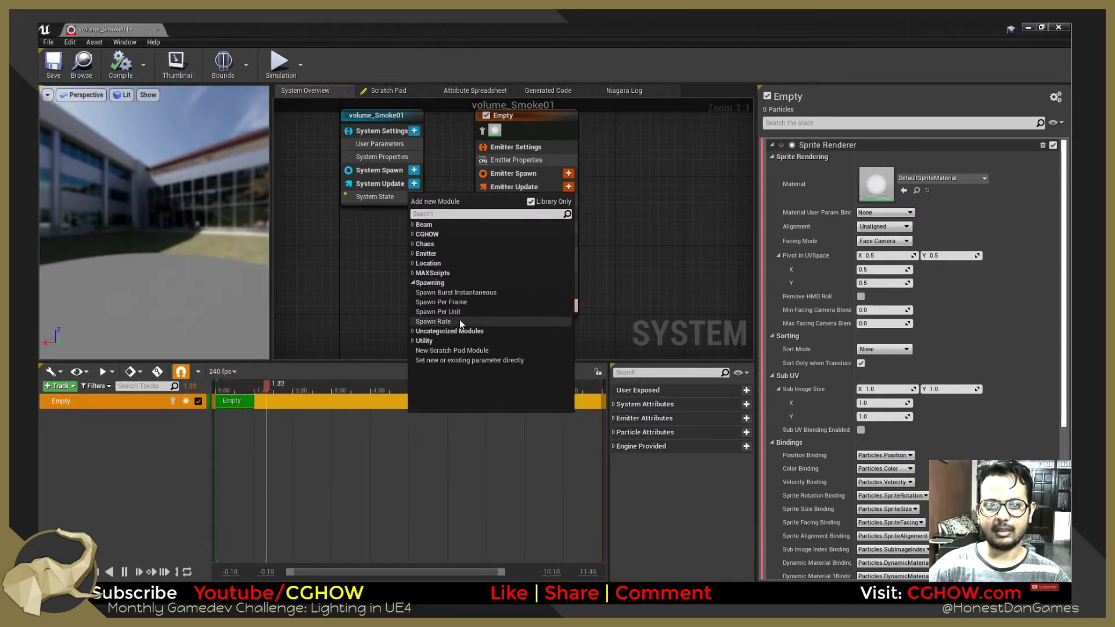
left_click(458, 318)
left_click(866, 156)
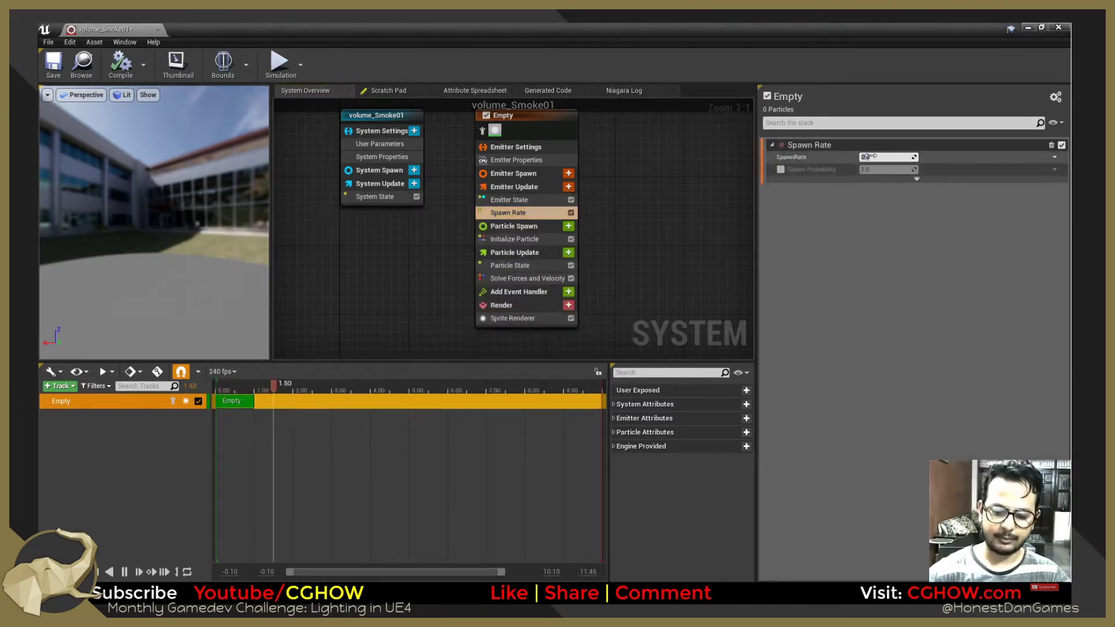
type("10")
key("Return")
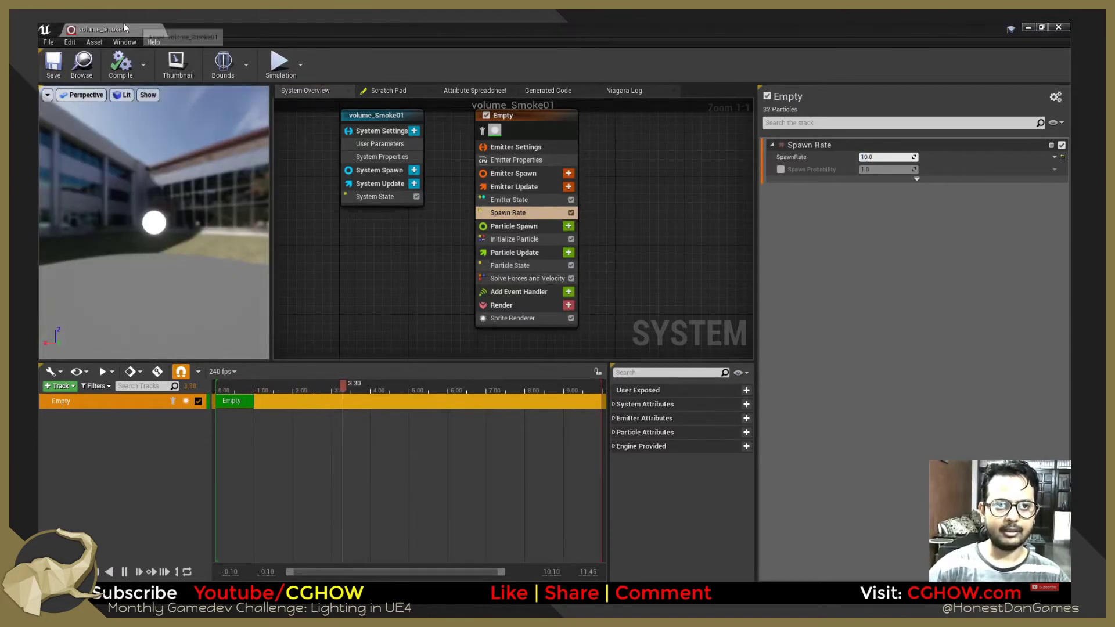
left_click(516, 160)
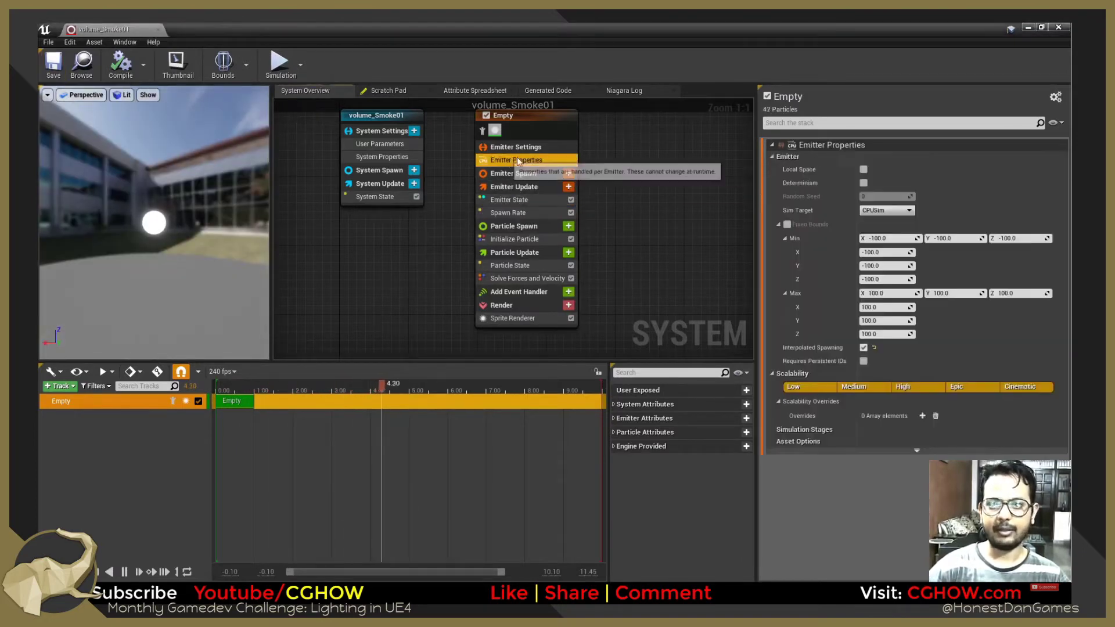
left_click(862, 168)
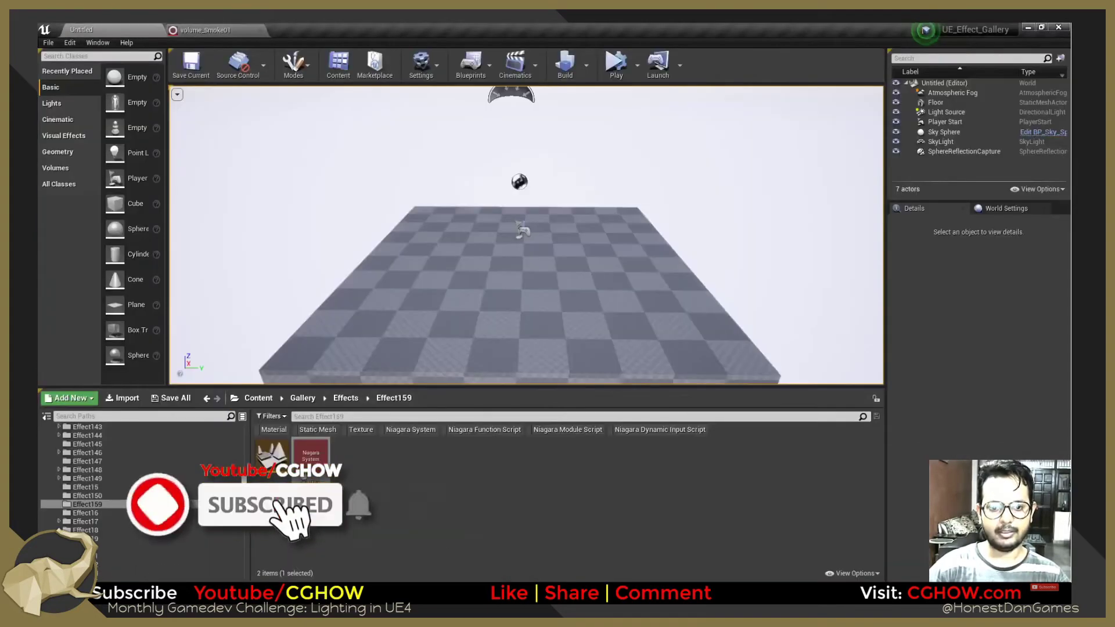
Place volume_Smoke01 in the level above the checkered floor, hide the editor icons to view it, and return to its system editor.
left_click_drag(305, 476, 505, 206)
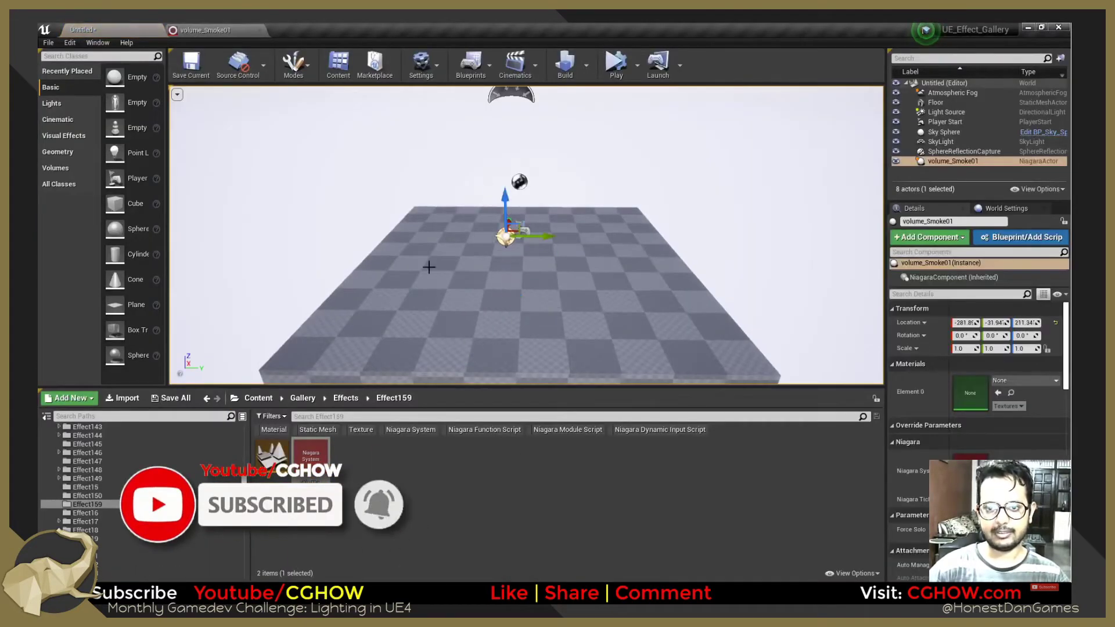
scroll(406, 269, "up", 4)
left_click(377, 185)
key("g")
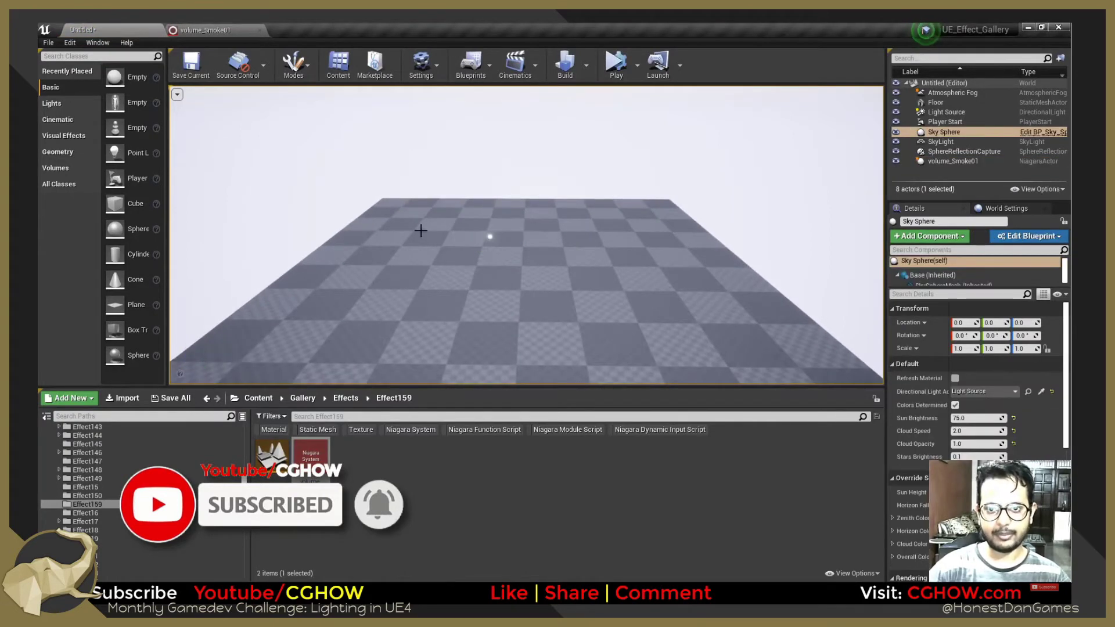
left_click(463, 234)
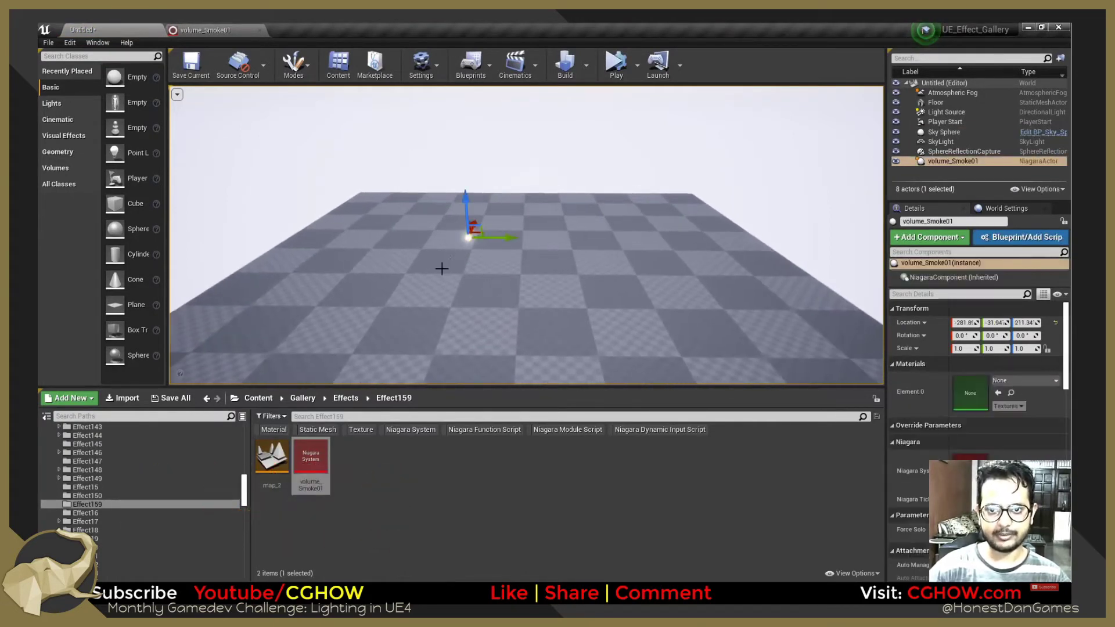
left_click(238, 29)
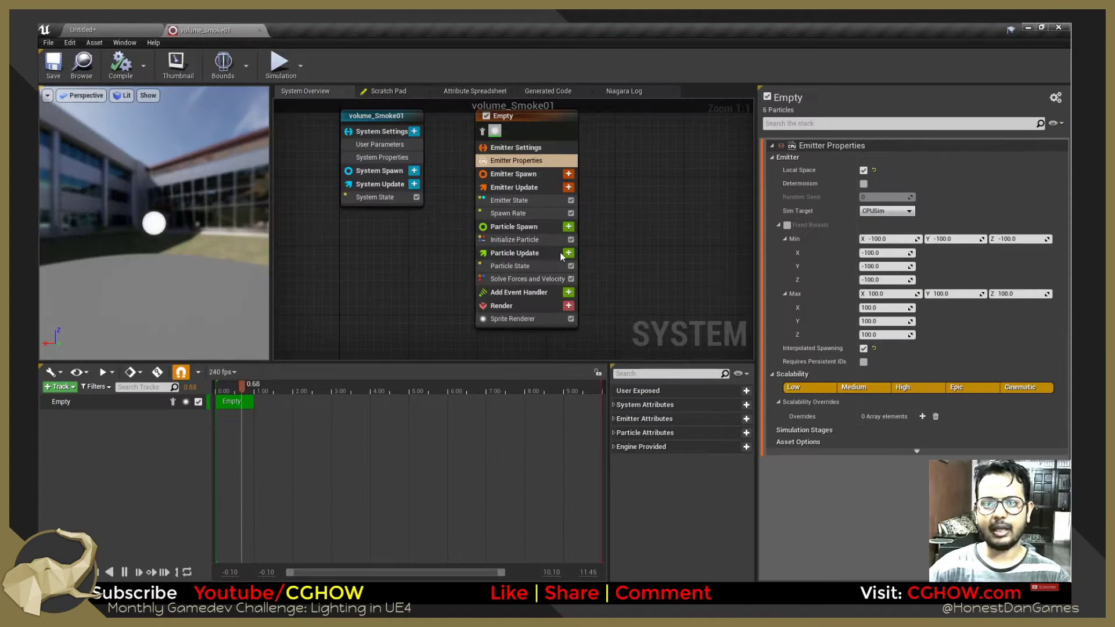
Set the Sprite Size in the emitter's Initialize Particle module to 50 by 50 and check the particle in the level.
left_click(515, 202)
left_click(514, 239)
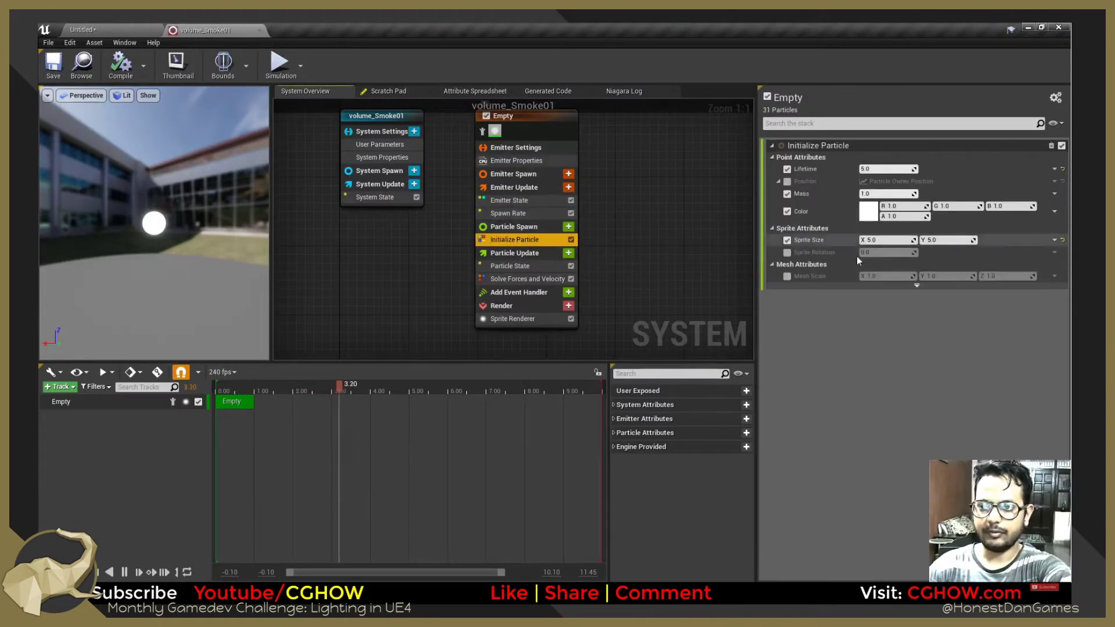
left_click(899, 241)
type("50")
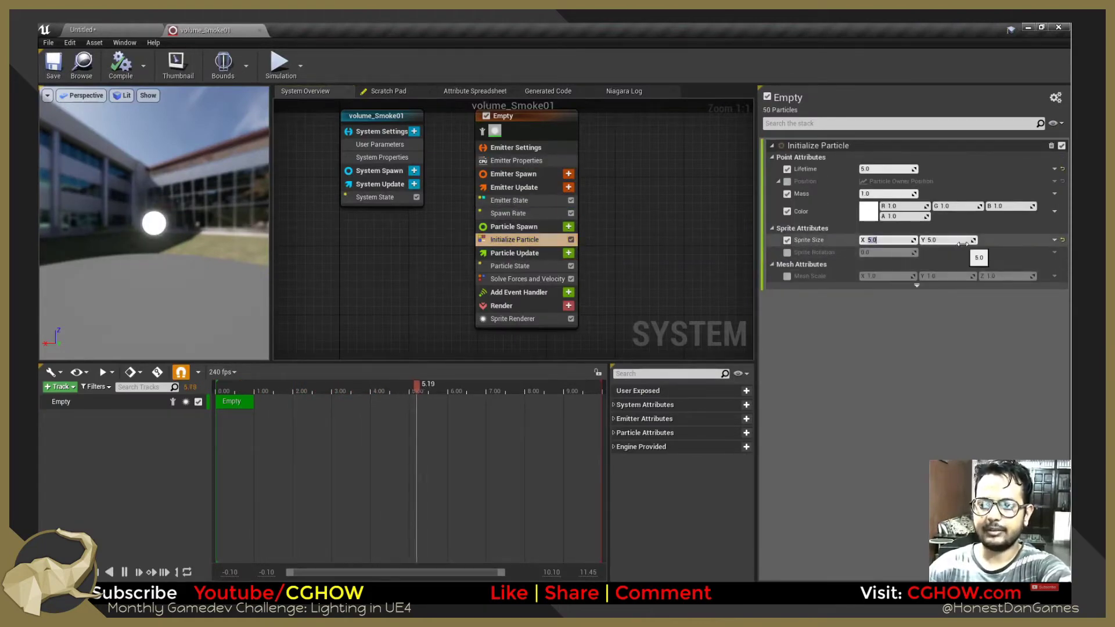
key("Return")
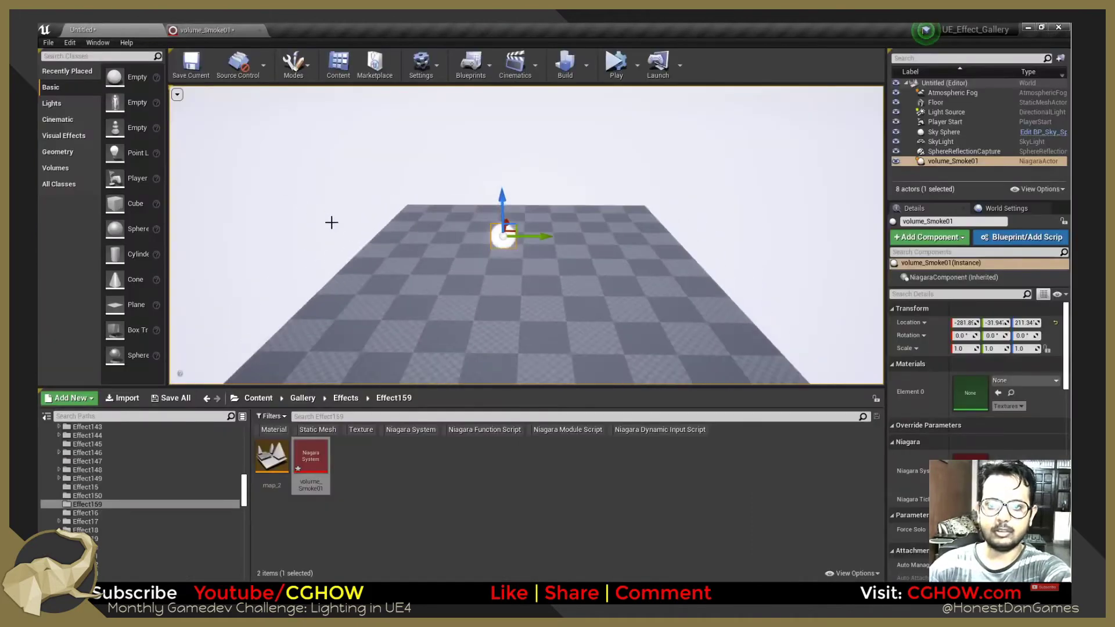
left_click(504, 240)
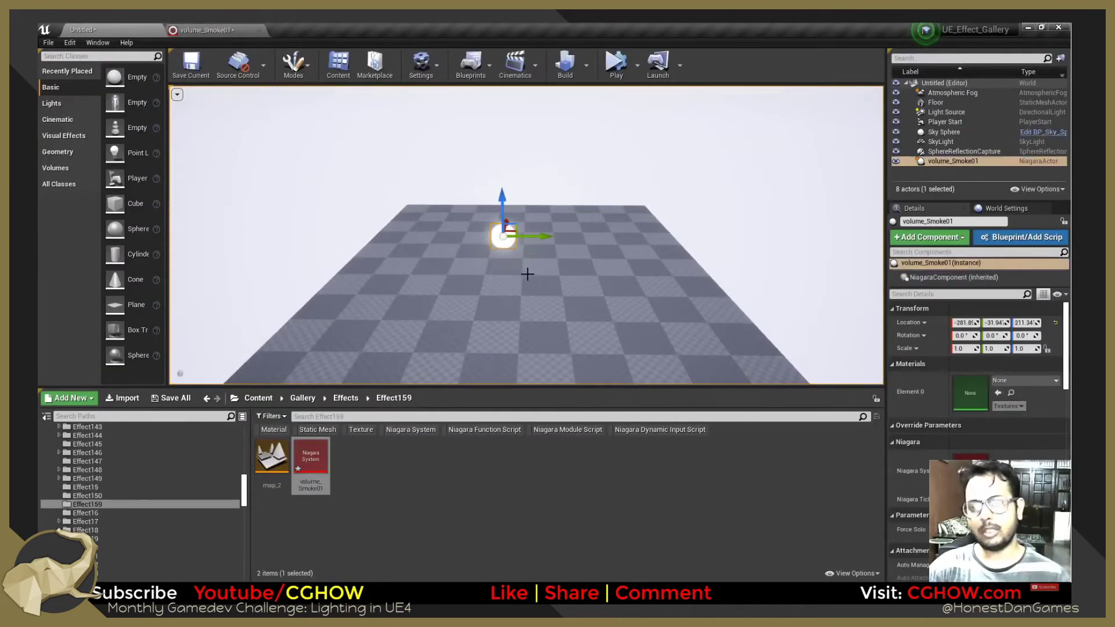
left_click_drag(527, 274, 427, 290, "alt")
left_click(366, 168)
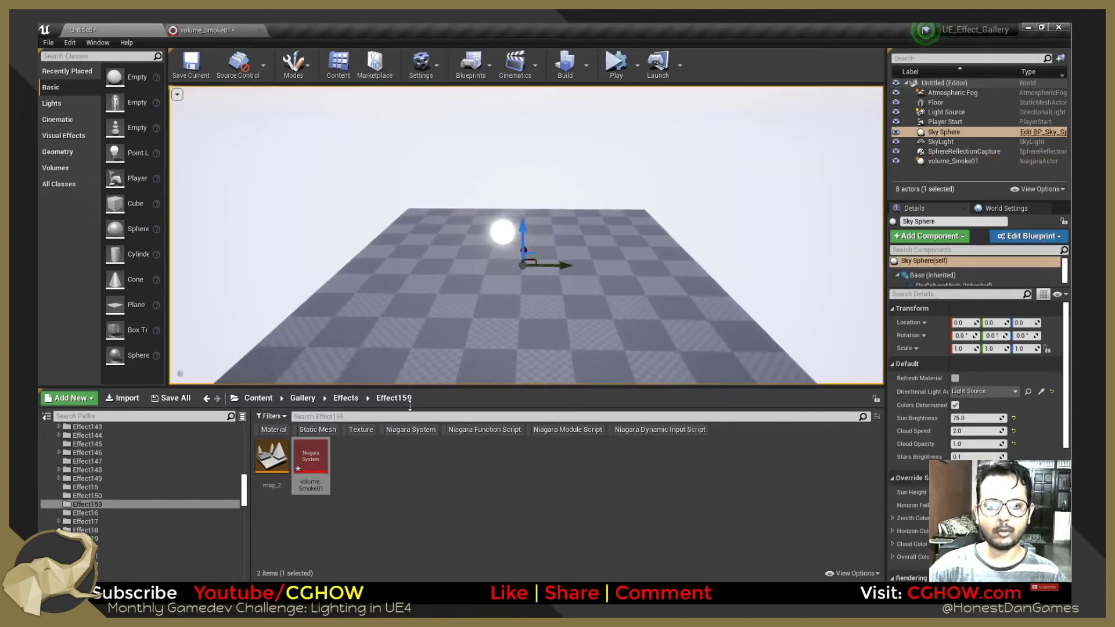
Create a material named m_smoke in the Effect159 folder and open it for editing.
right_click(417, 511)
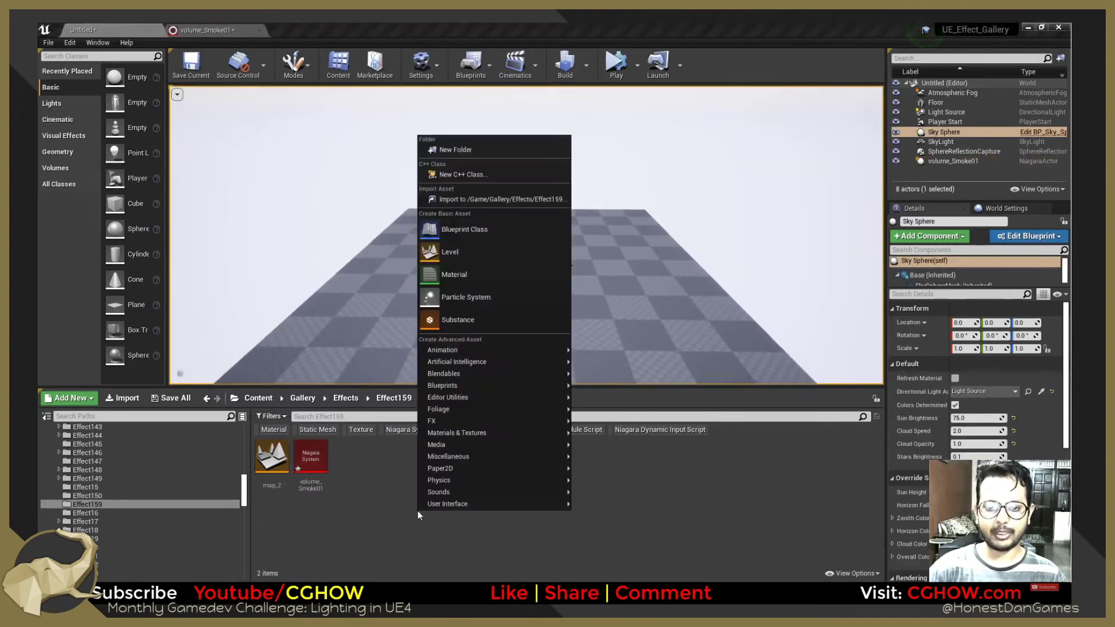
left_click(482, 278)
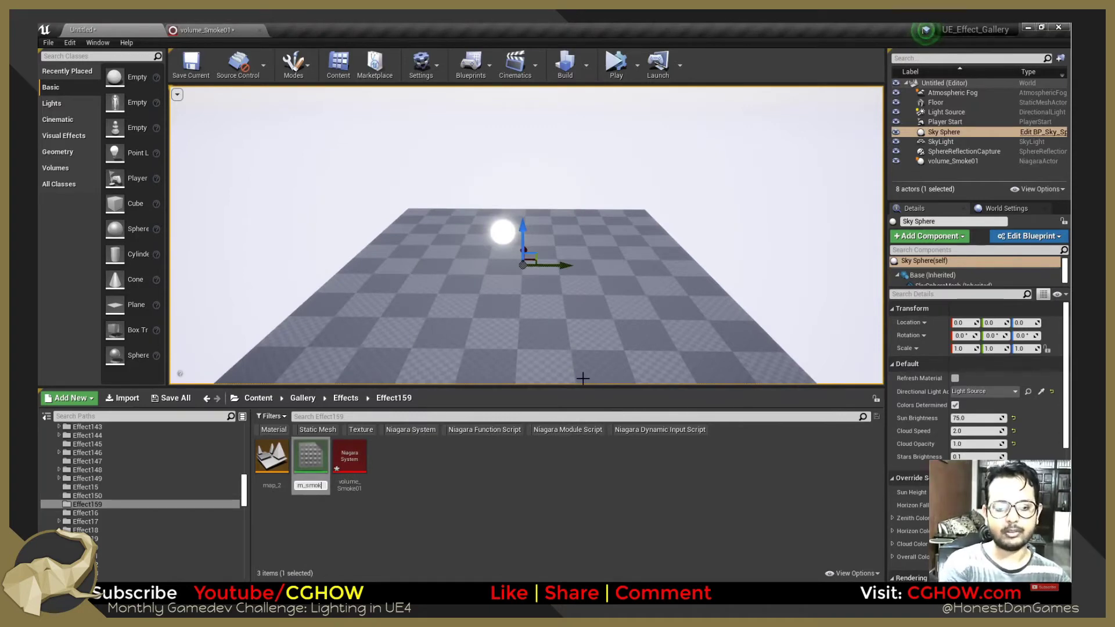
key("Return")
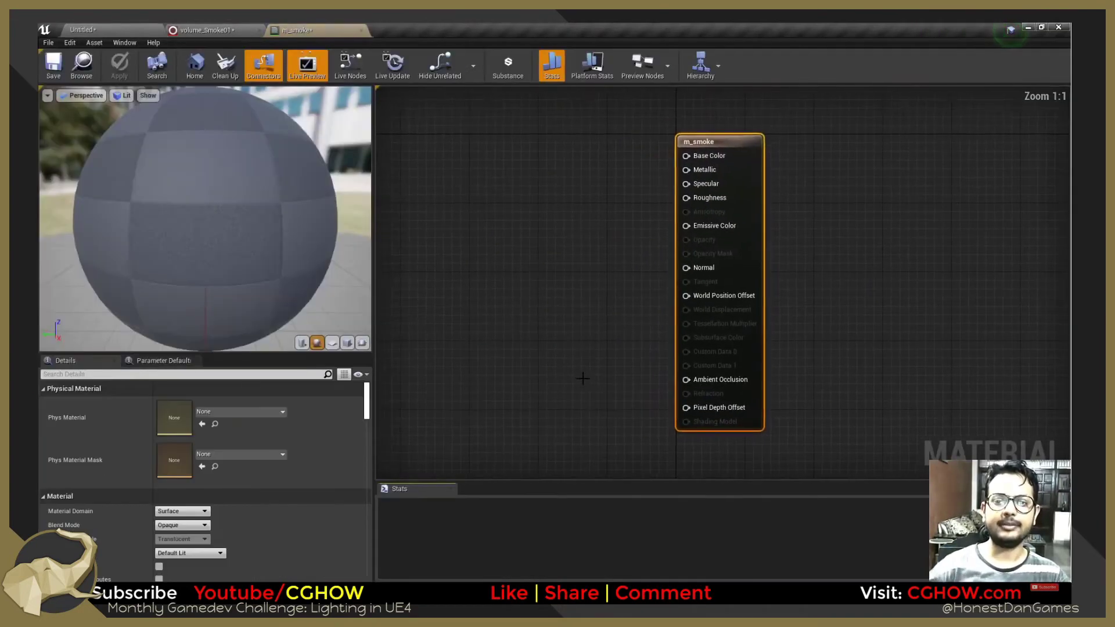
Add a SphereMask node and a Particle Color node to the m_smoke material graph.
right_click_drag(425, 307, 602, 284)
right_click(560, 268)
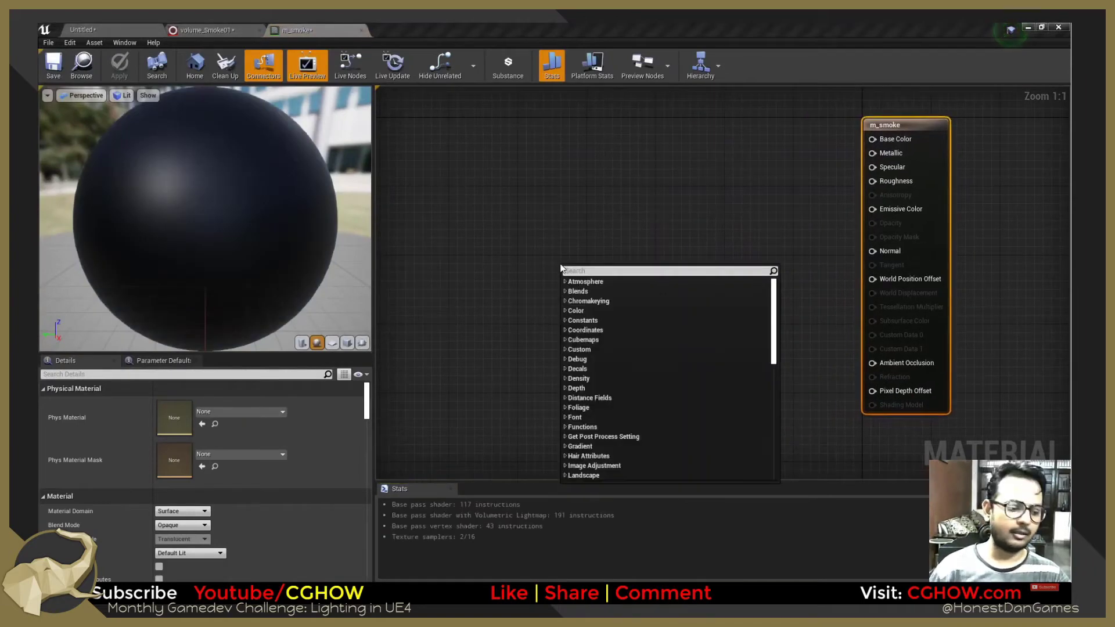
type("sphere")
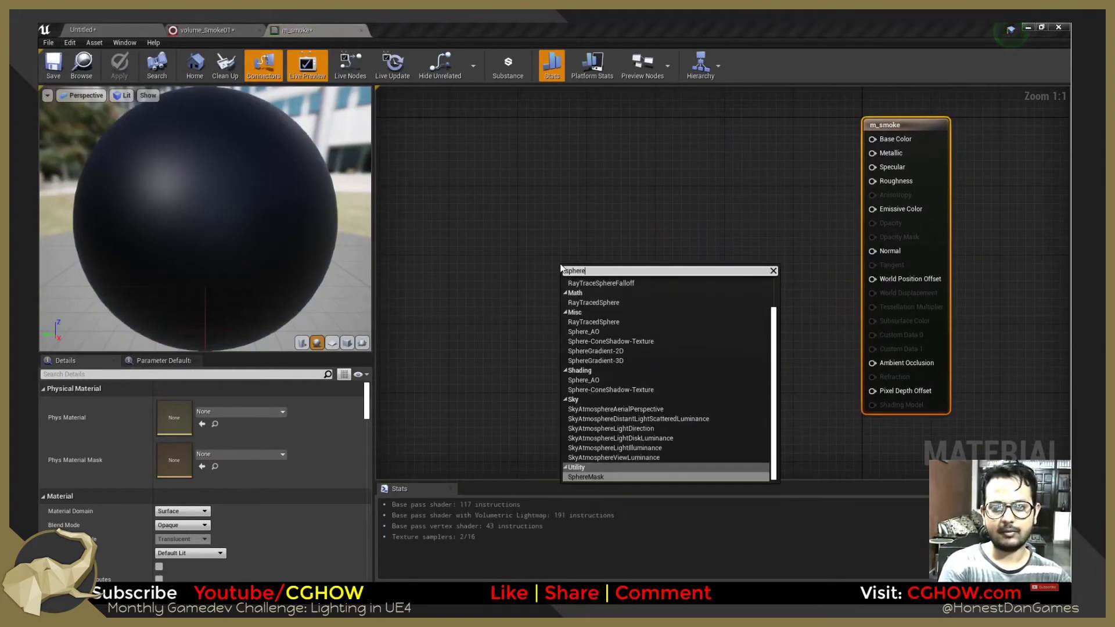
type("mask")
key("Return")
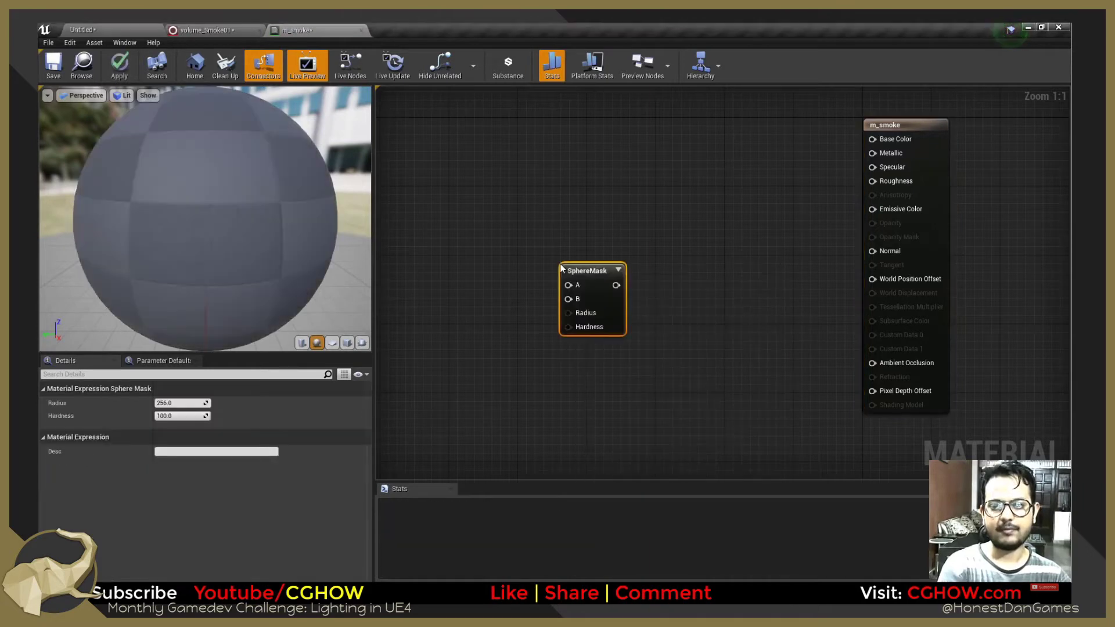
left_click_drag(620, 310, 638, 363)
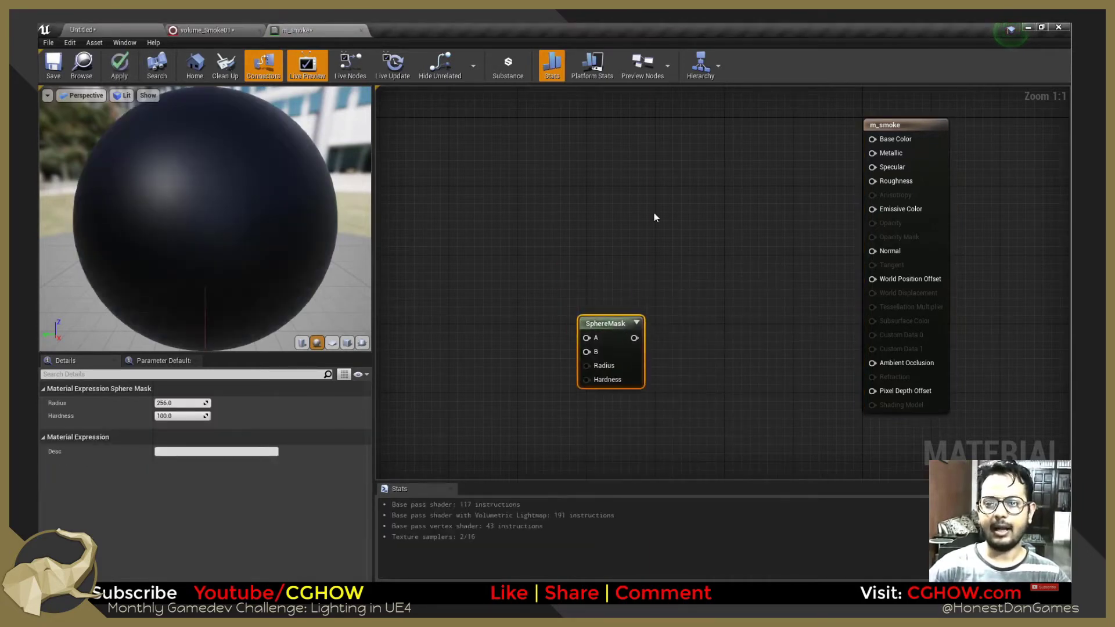
right_click(654, 217)
type("partic")
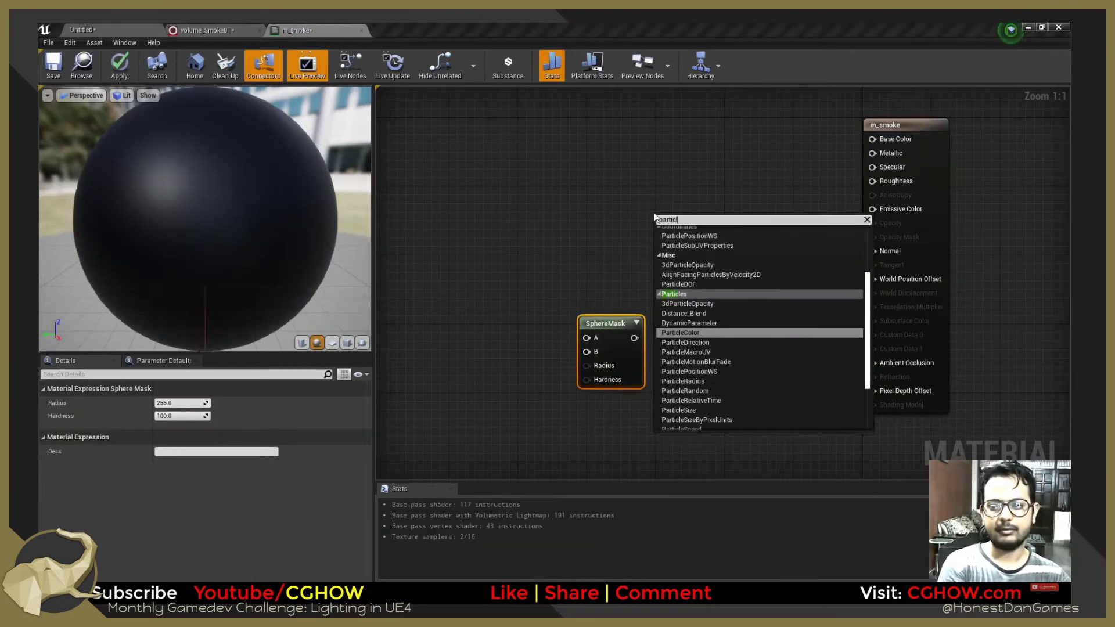
key("Return")
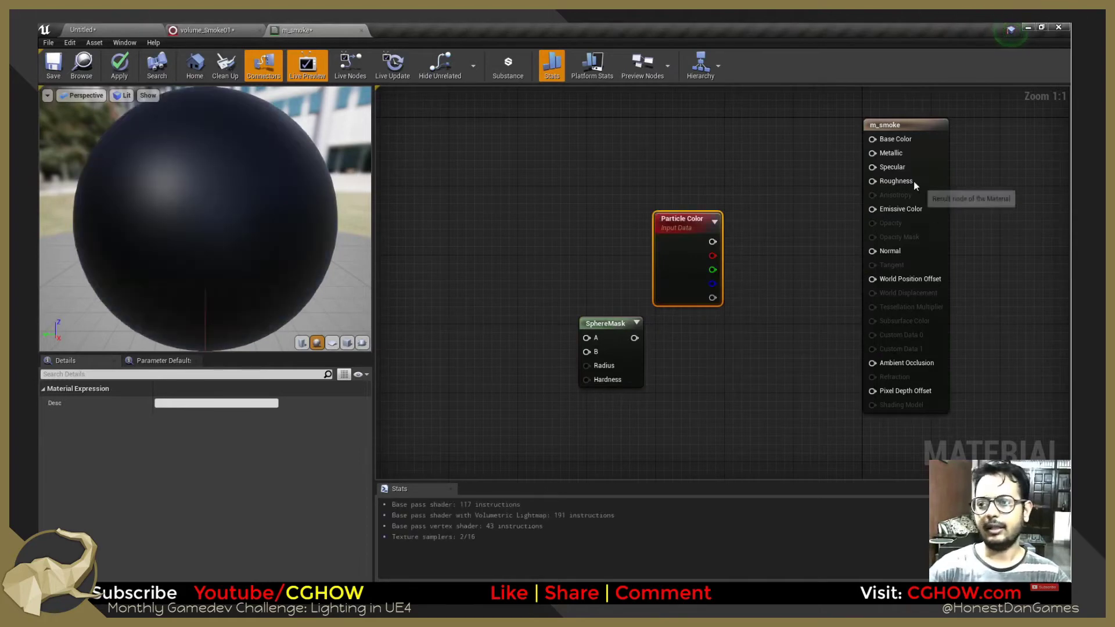
Set the Material Domain of m_smoke to Volume.
left_click(912, 174)
left_click_drag(931, 138, 923, 164)
left_click(181, 511)
left_click(167, 541)
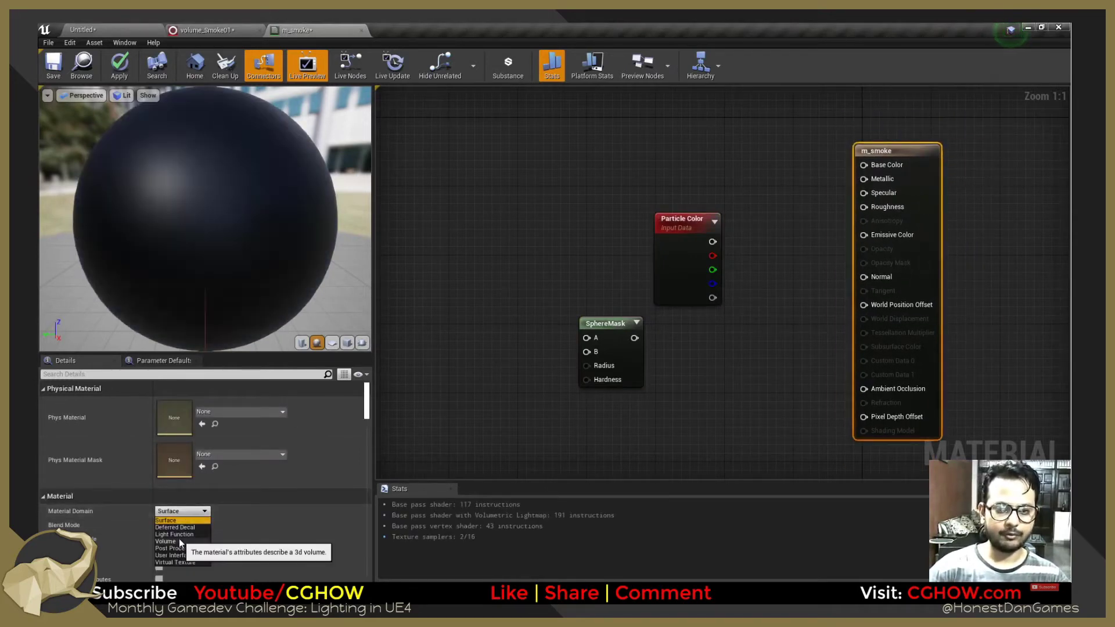
Connect the Particle Color output to the material's Albedo input and reselect Volume as the material domain.
left_click_drag(705, 249, 873, 165)
left_click_drag(521, 247, 636, 238)
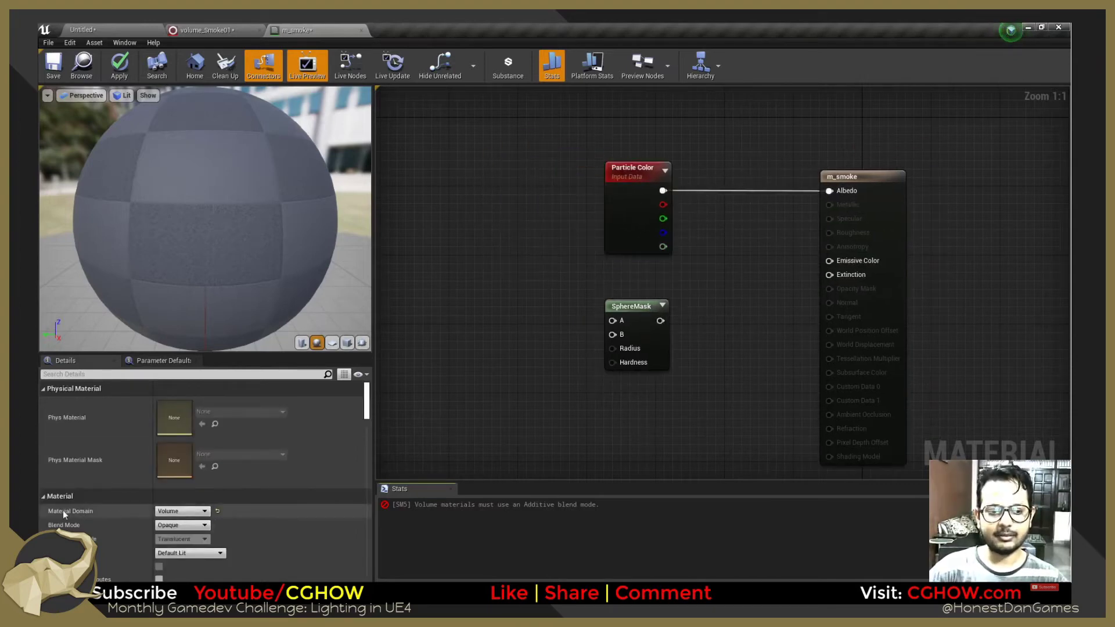
left_click(172, 513)
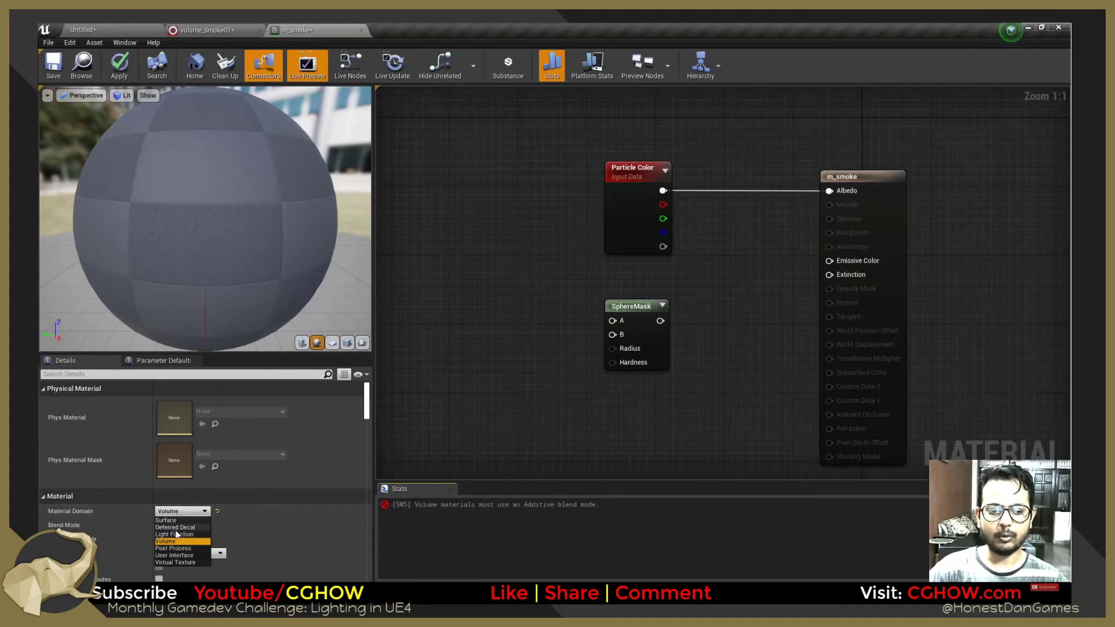
left_click(165, 538)
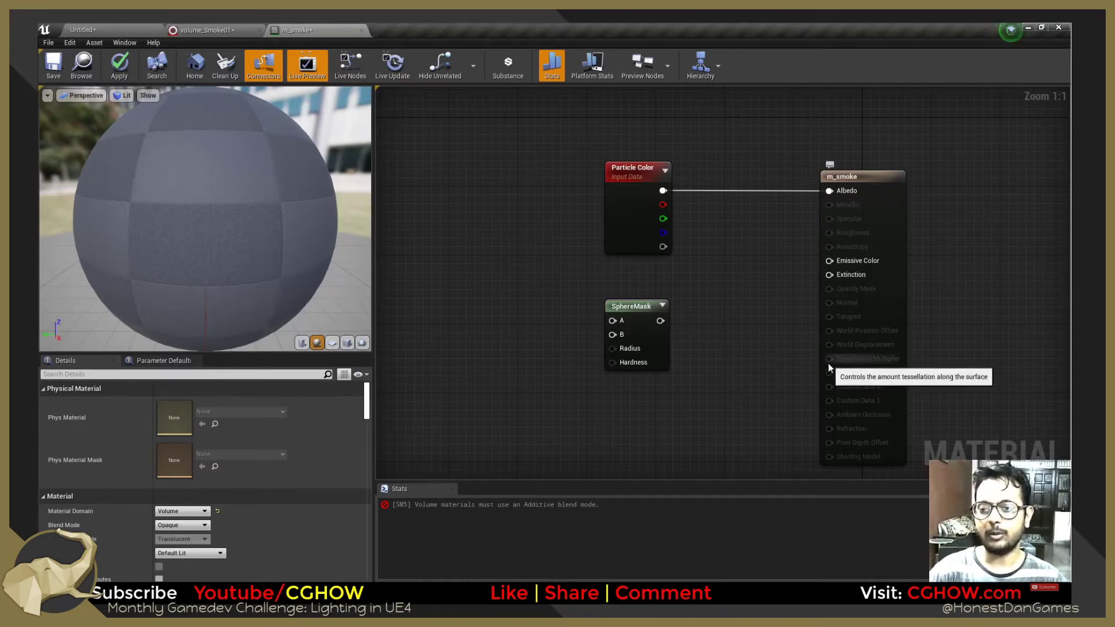
Route the SphereMask output through a Multiply node into the material's Extinction input, spacing the nodes apart.
left_click_drag(639, 341, 829, 274)
left_click(646, 308)
mouse_move(688, 339)
left_mouse_down()
mouse_move(733, 347)
mouse_move(695, 330)
left_mouse_up()
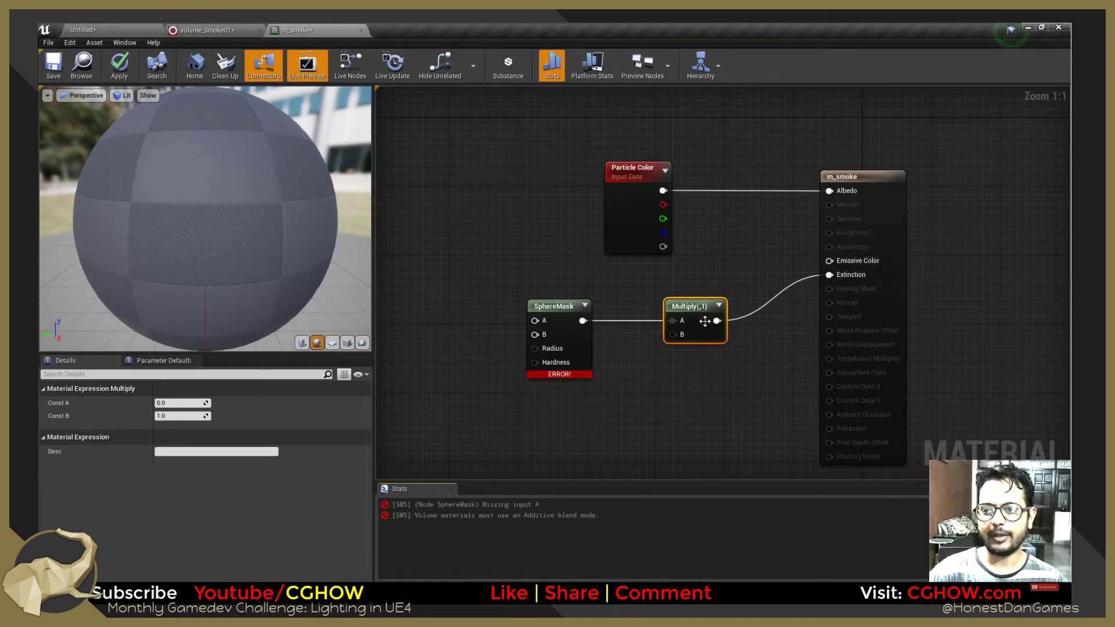
left_click_drag(705, 321, 724, 330)
Add a scalar parameter named extiction below the SphereMask and connect it to the Multiply node's B input.
left_click(629, 396)
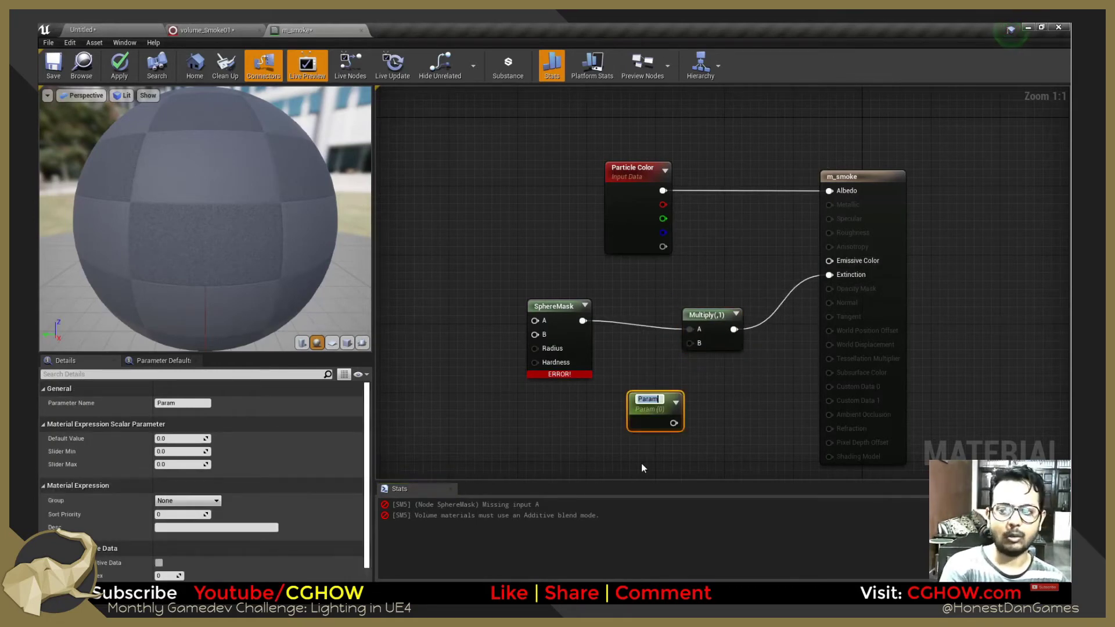
type("extiction")
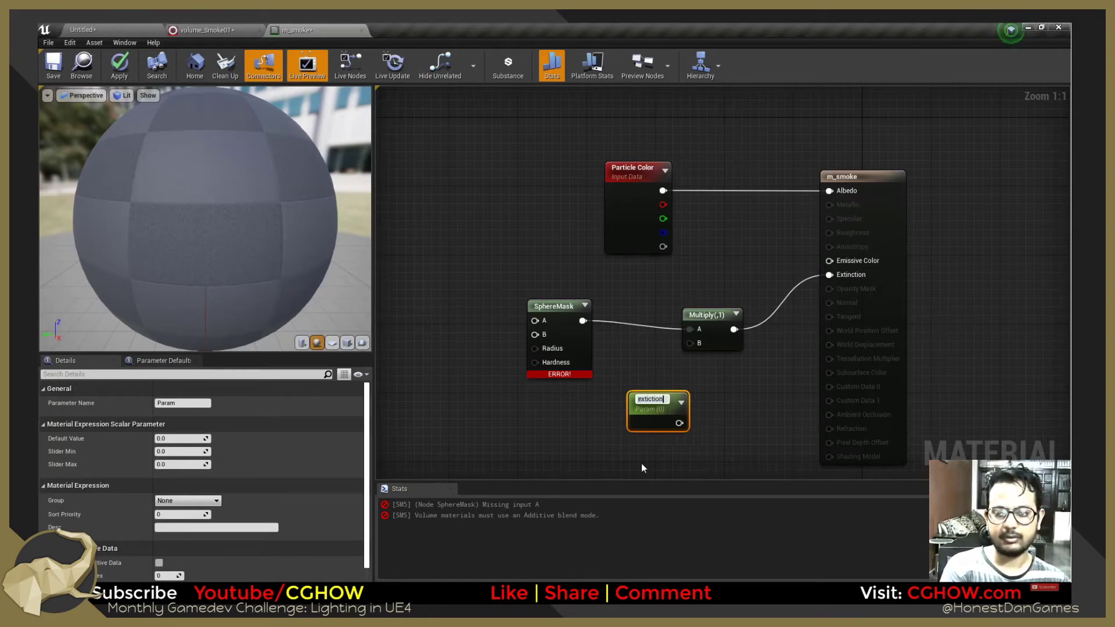
key("Return")
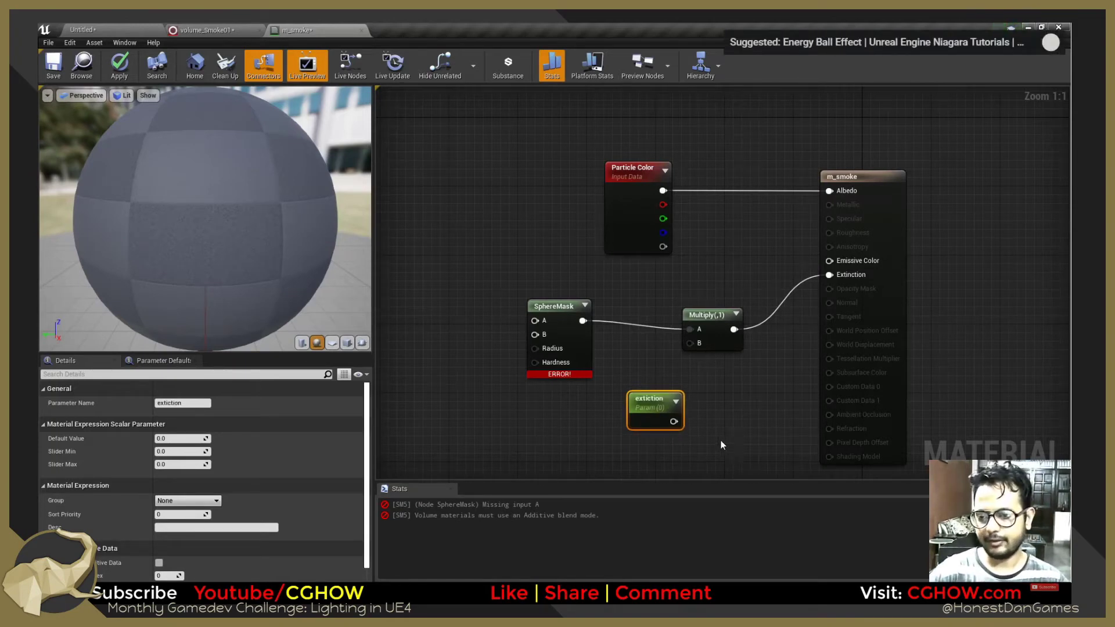
left_click_drag(673, 422, 607, 432)
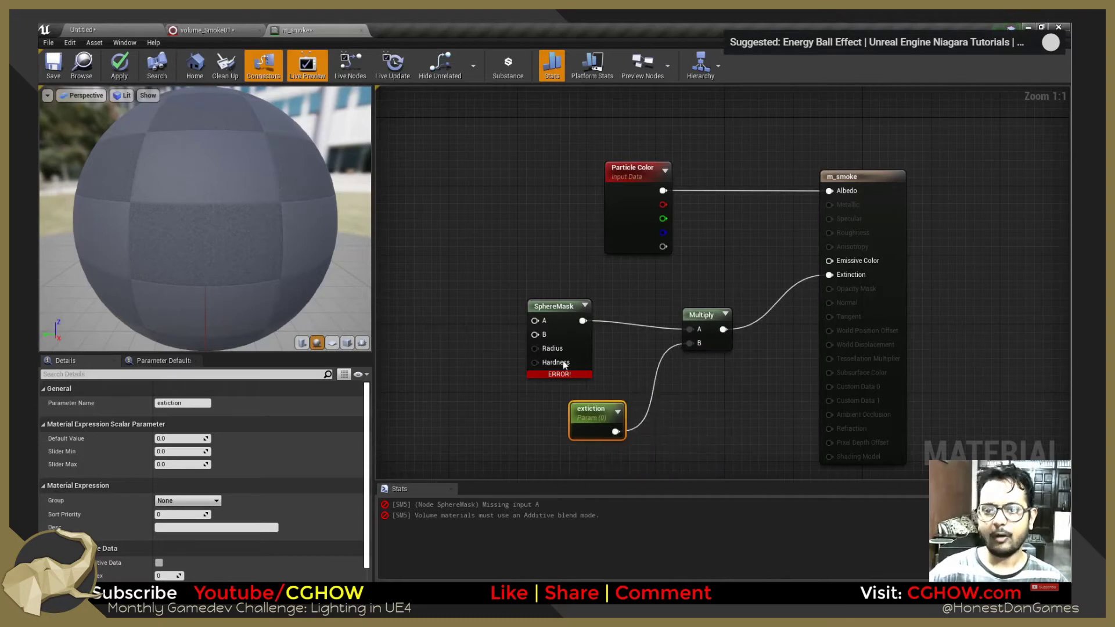
Add an Absolute World Position node and connect it to input A of the SphereMask.
left_click(552, 336)
right_click_drag(471, 402, 586, 413)
right_click(517, 294)
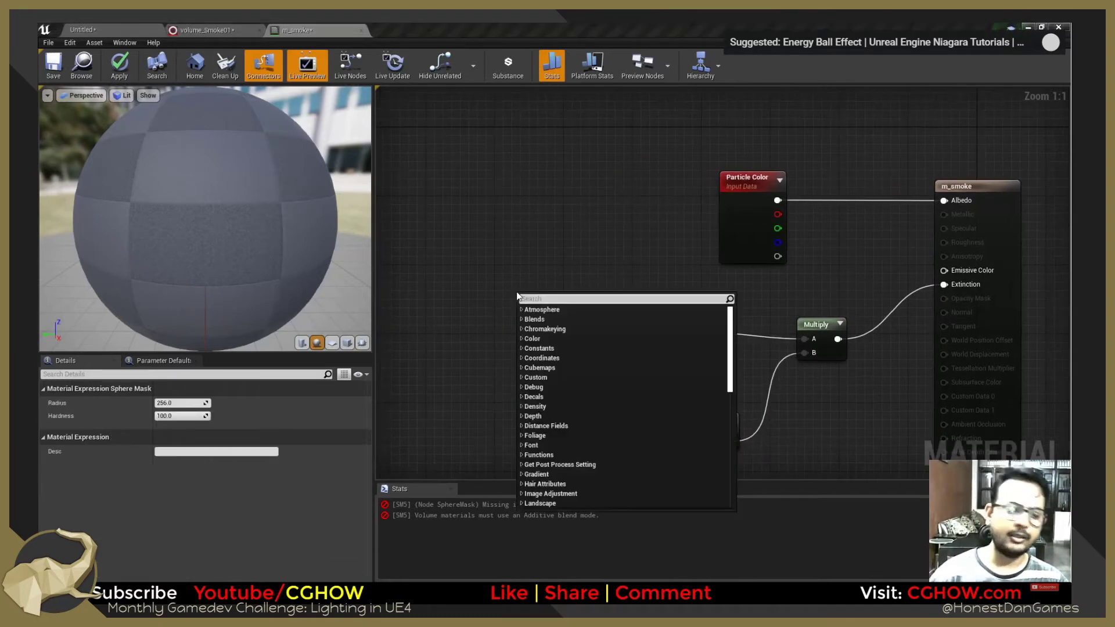
type("world")
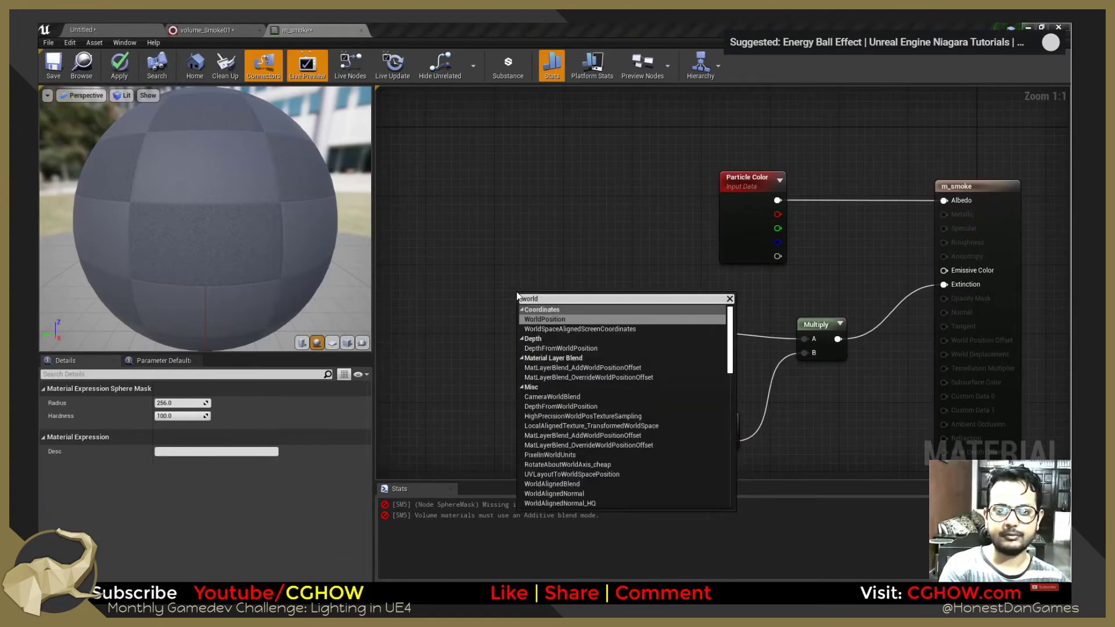
key("Return")
left_click_drag(579, 325, 633, 330)
left_click_drag(562, 332, 554, 324)
Add a Particle Position node, connect it to input B of the SphereMask, and place it beside the Absolute World Position node.
right_click(499, 372)
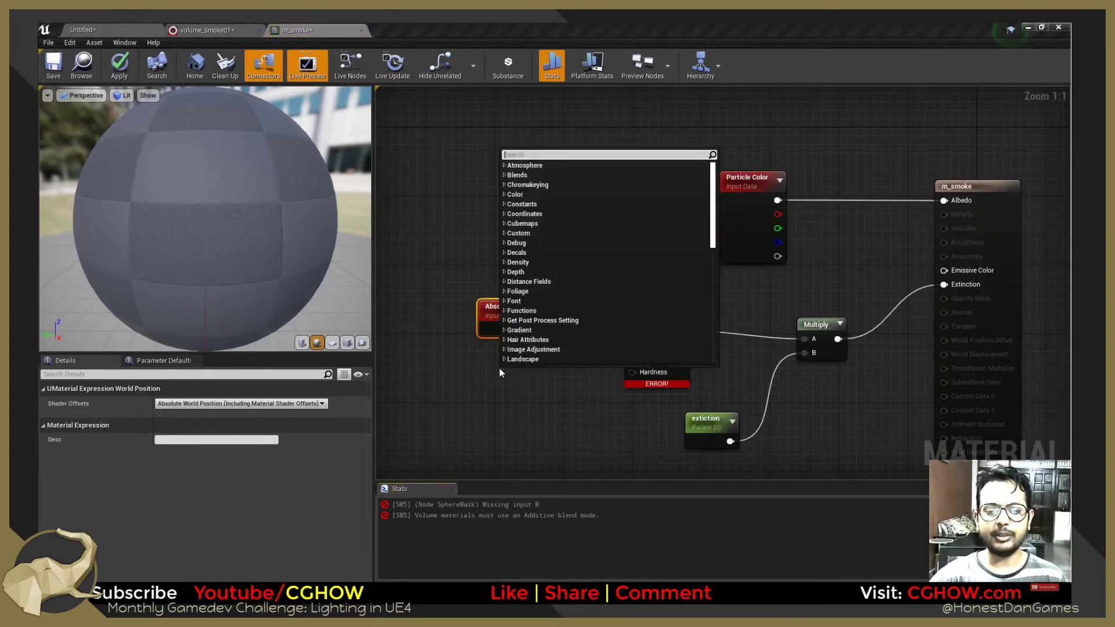
type("parti")
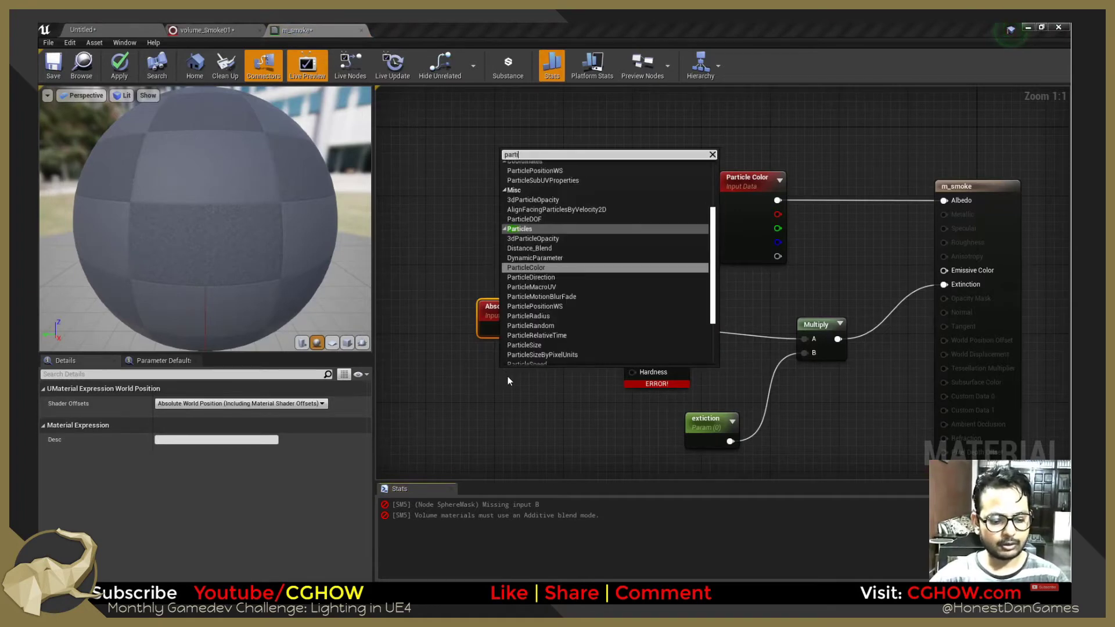
type("cle p")
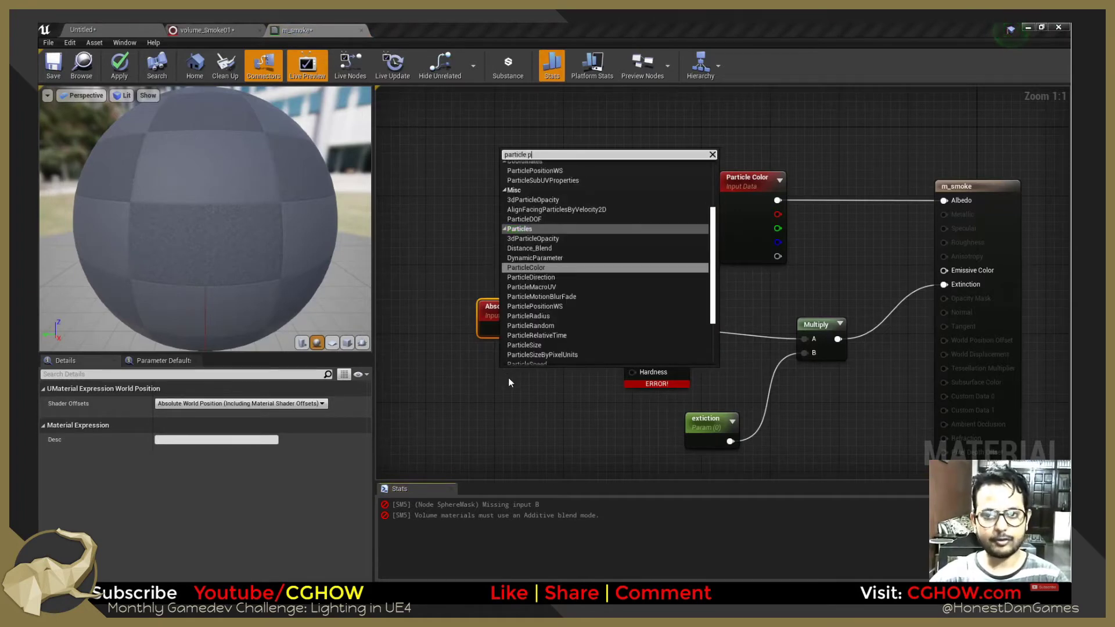
type("o")
left_click(546, 195)
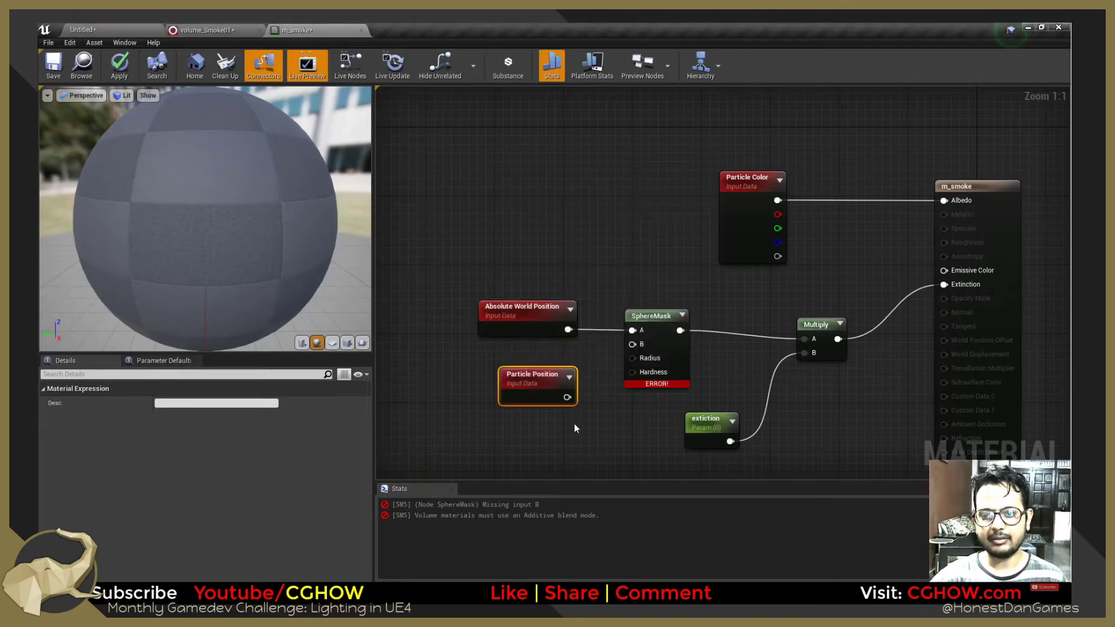
left_click_drag(567, 397, 632, 344)
left_click_drag(537, 398, 421, 348)
Check the emitter's Sprite Size in volume_Smoke01, and add a Particle Radius node to the m_smoke graph.
left_click(206, 29)
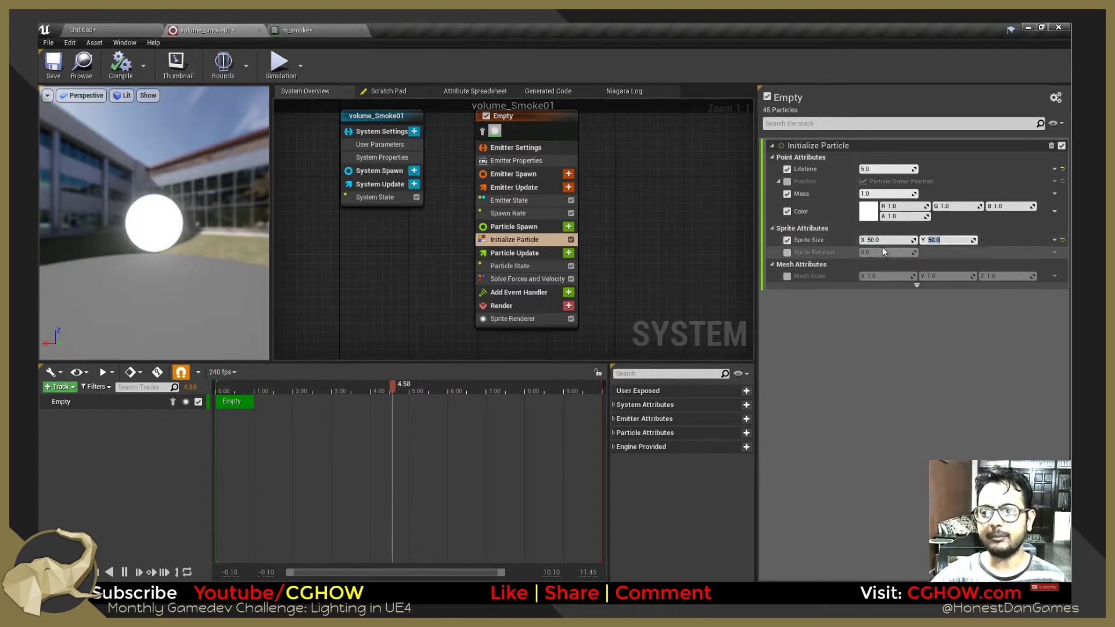
left_click(320, 28)
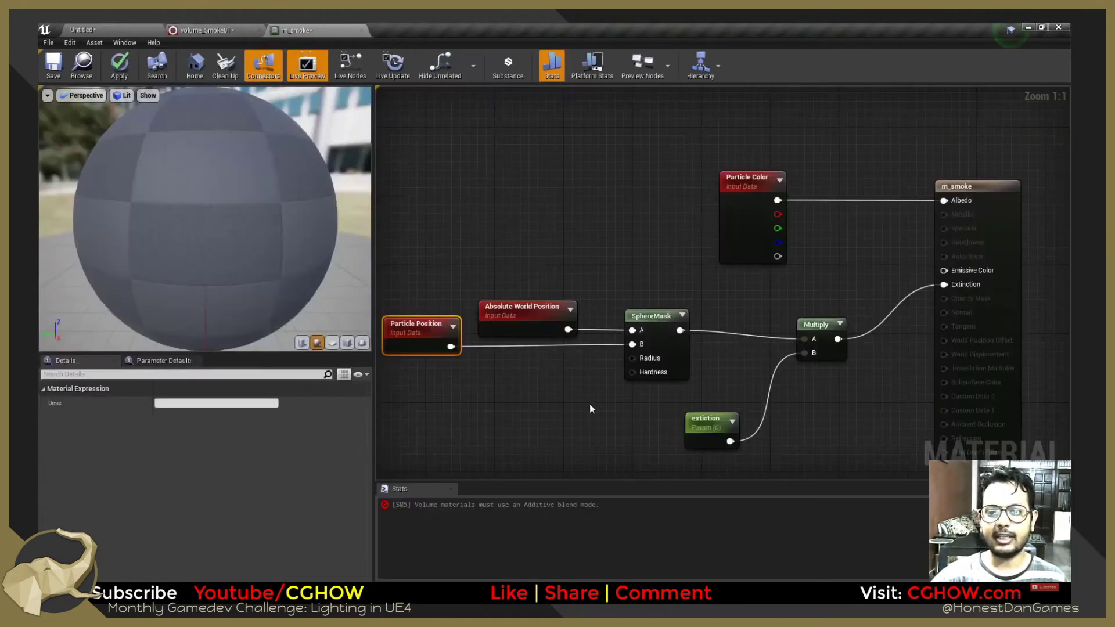
right_click(461, 386)
type("p")
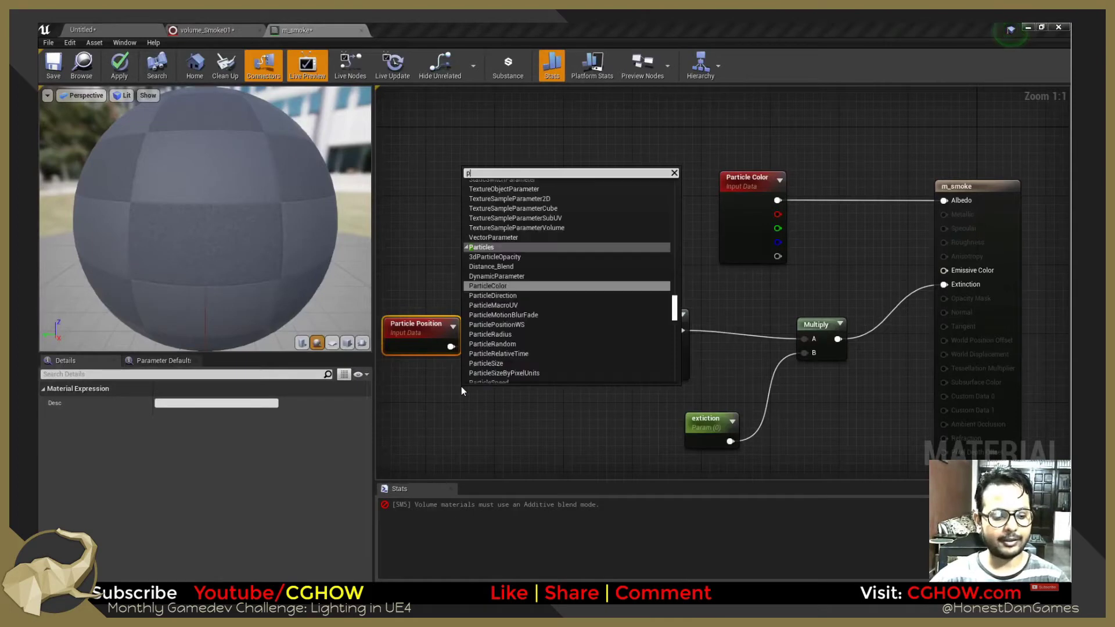
type("arti")
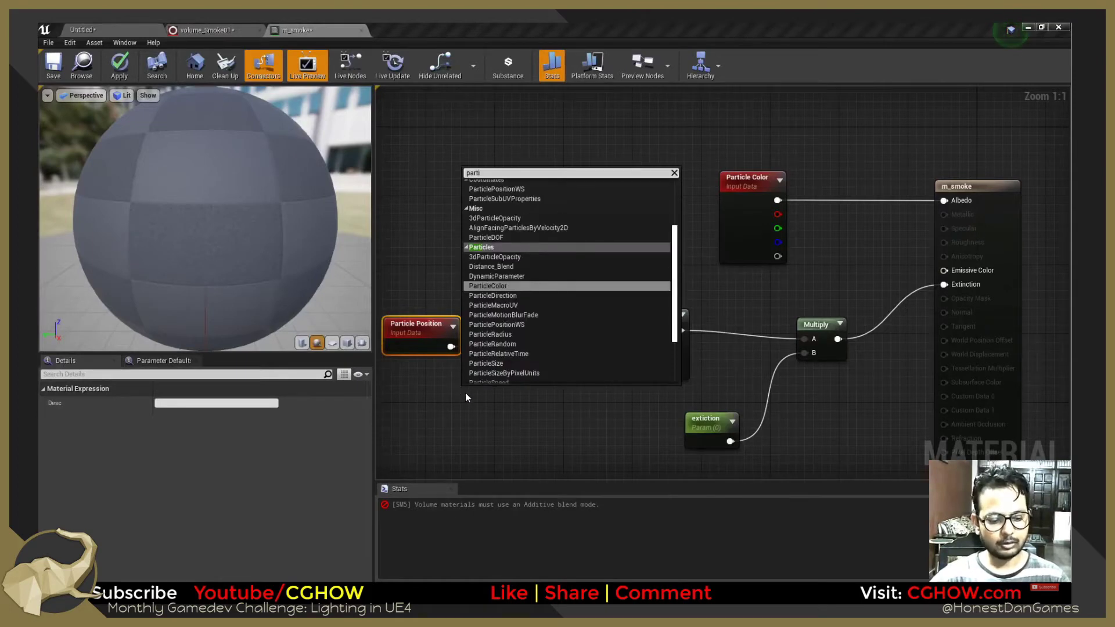
type("cle r")
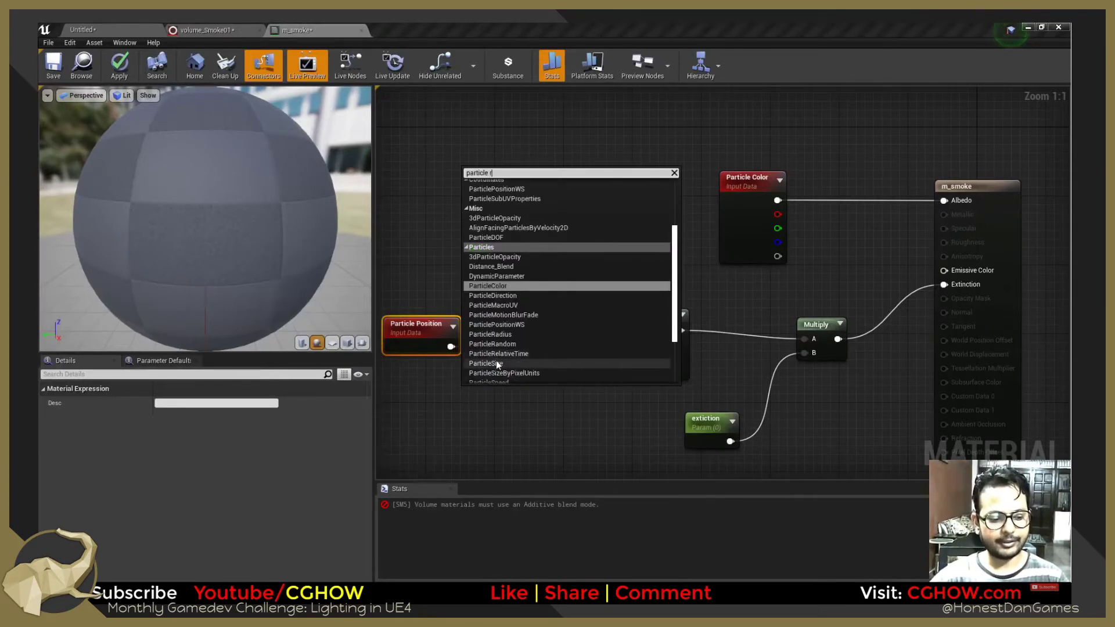
type("adi")
left_click(498, 213)
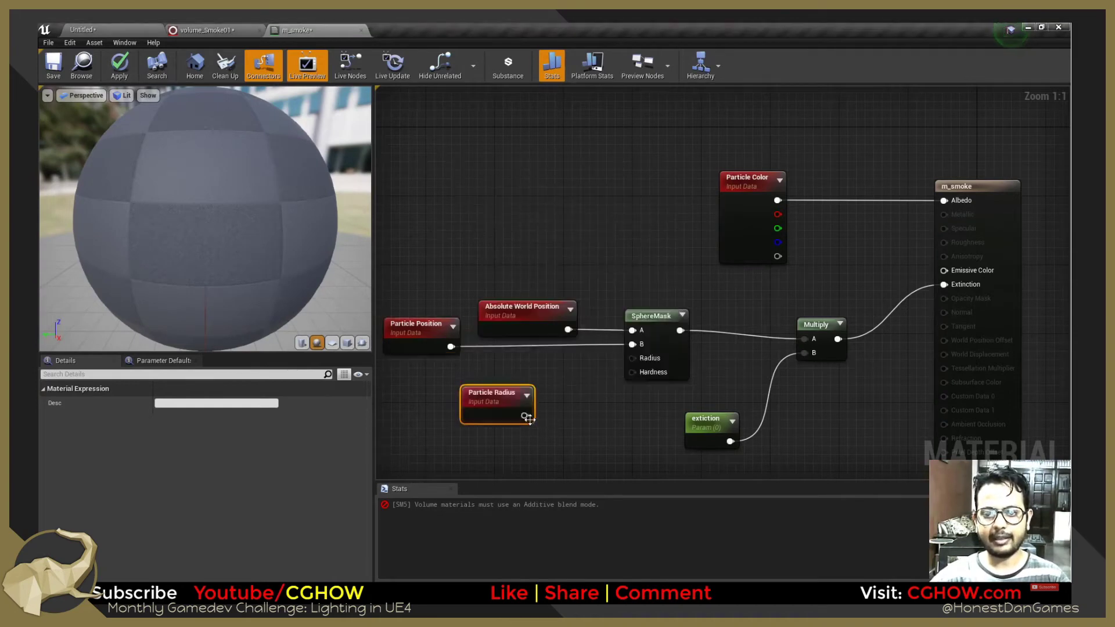
Connect Particle Radius to the SphereMask's Radius input, and add a scalar parameter named hardness connected to its Hardness input.
left_click_drag(525, 416, 632, 358)
left_click_drag(492, 406, 432, 389)
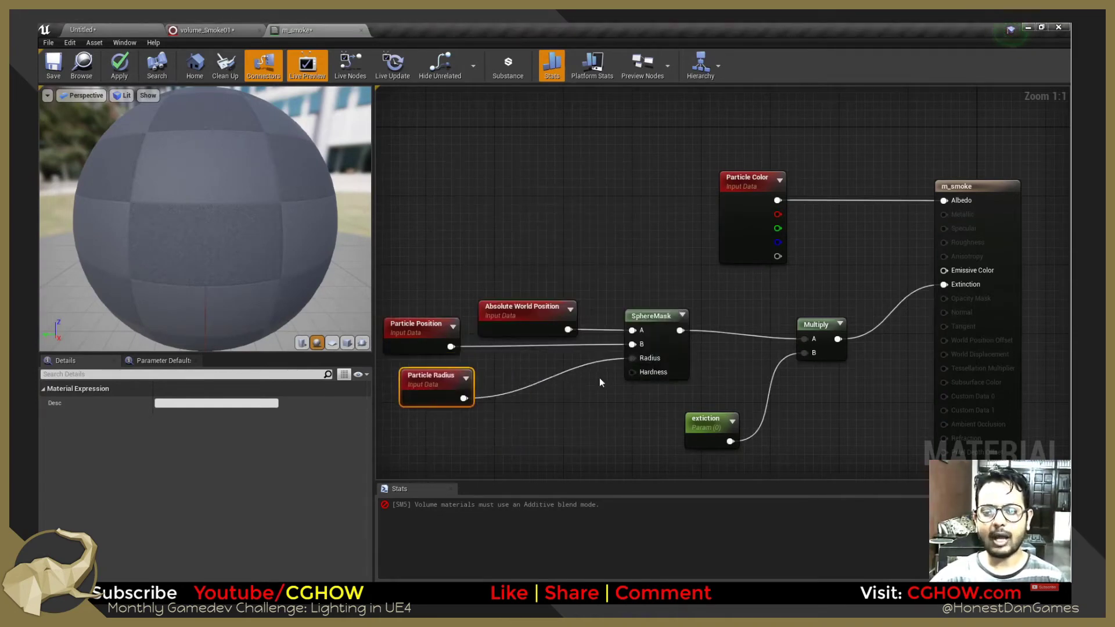
right_click_drag(569, 396, 551, 386)
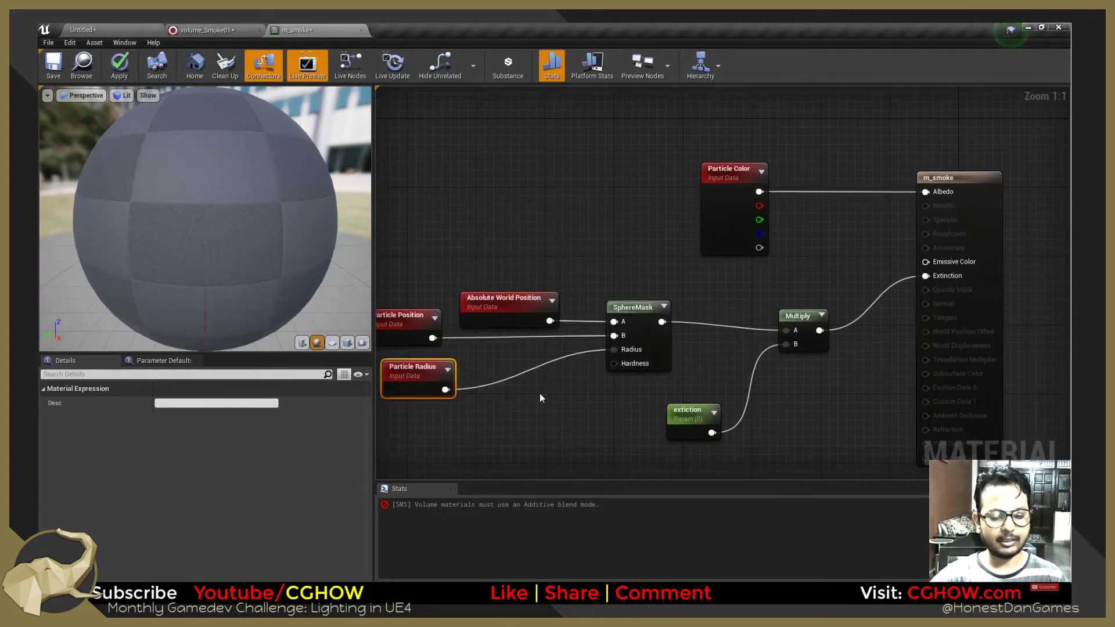
left_click(540, 398)
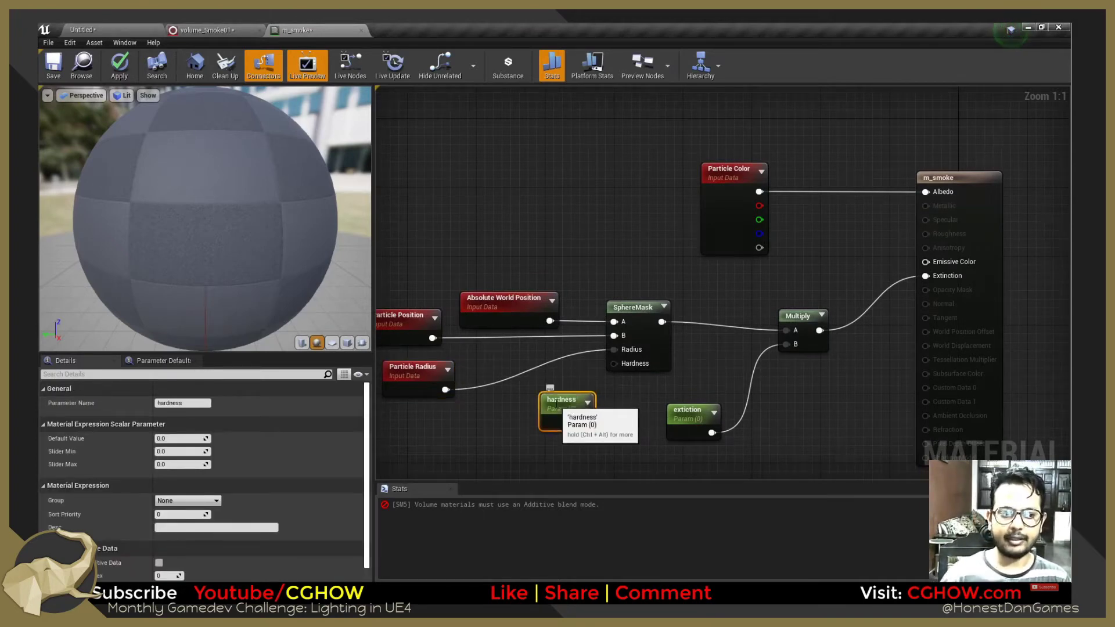
left_click_drag(585, 423, 613, 363)
left_click_drag(547, 388, 528, 389)
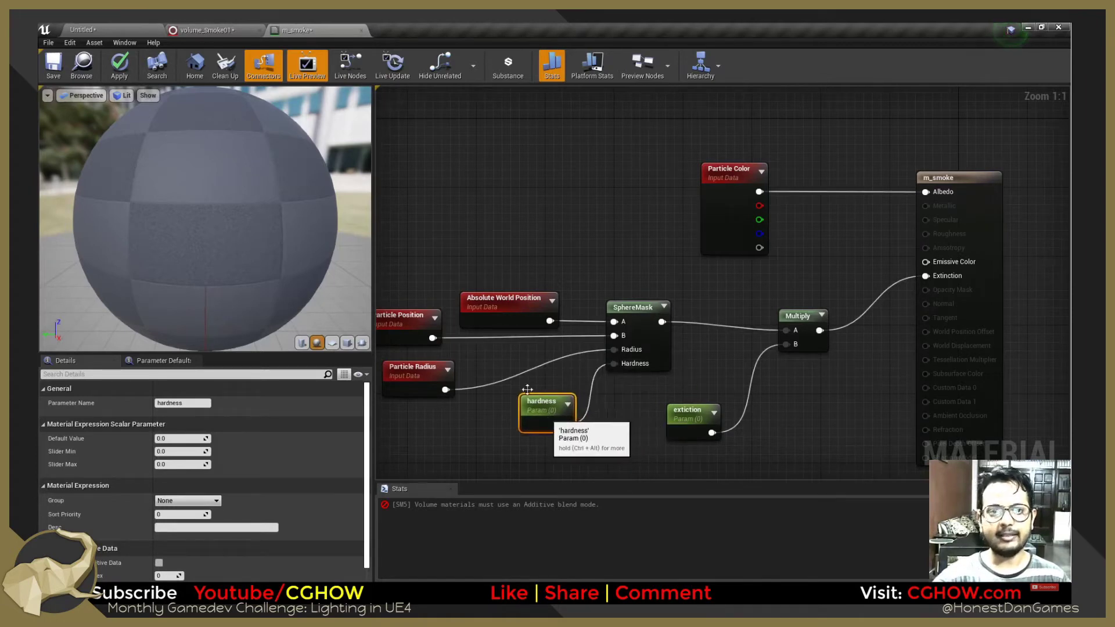
Save the m_smoke material, set its Blend Mode to Additive, and save it again.
left_click(54, 67)
left_click(632, 337)
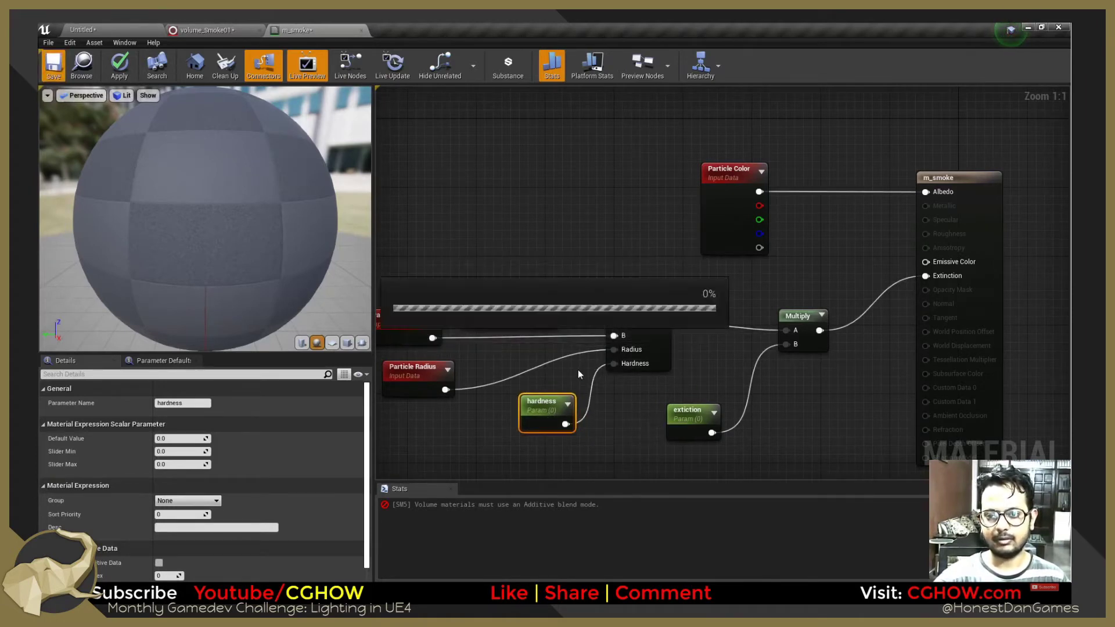
right_click_drag(482, 395, 536, 371)
left_click(182, 508)
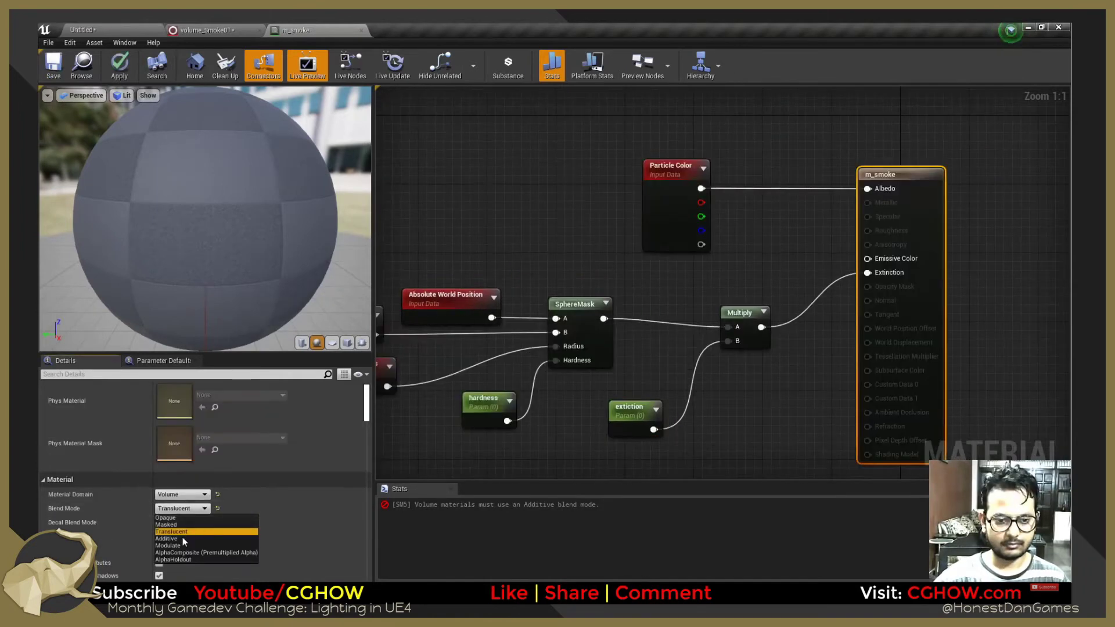
left_click(166, 538)
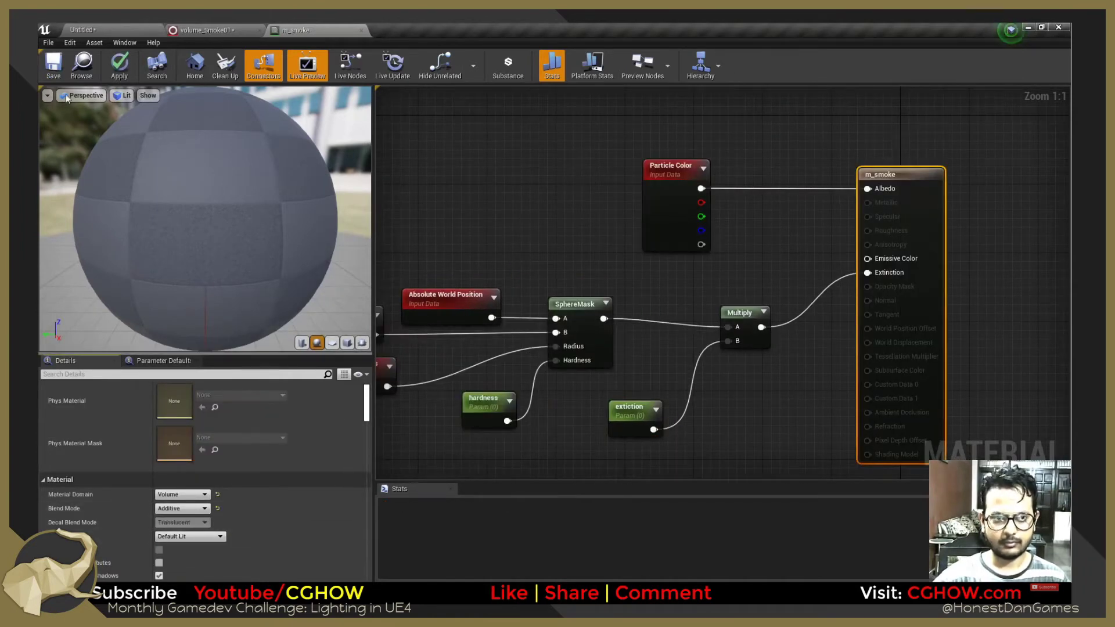
key("ctrl+s")
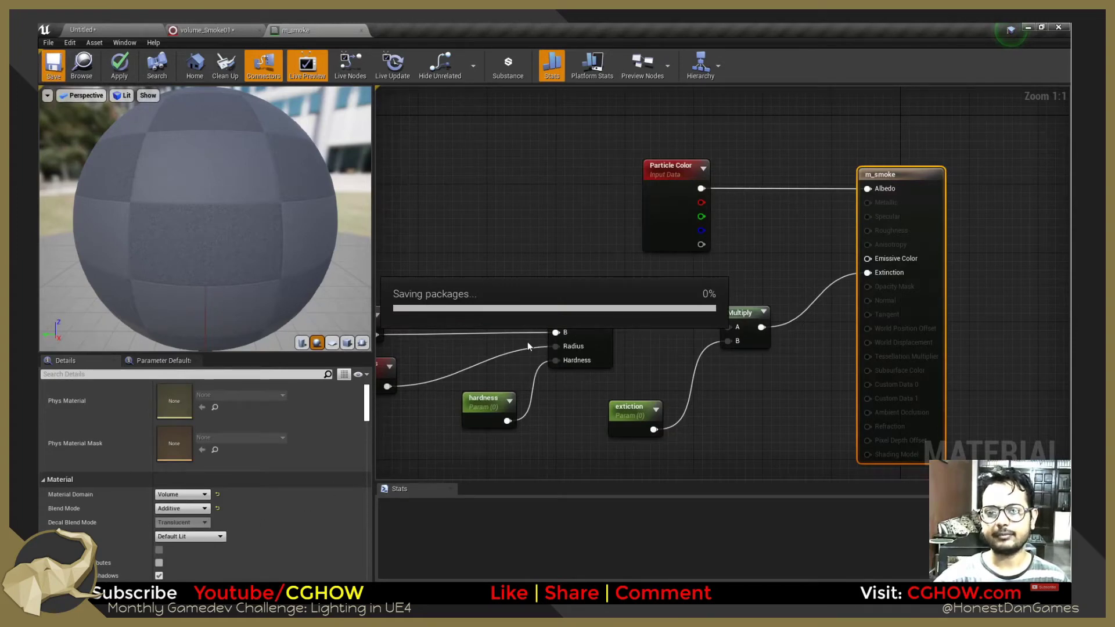
Assign the m_smoke material to the Sprite Renderer of the volume_Smoke01 emitter and save the Niagara system.
right_click_drag(462, 241, 577, 231)
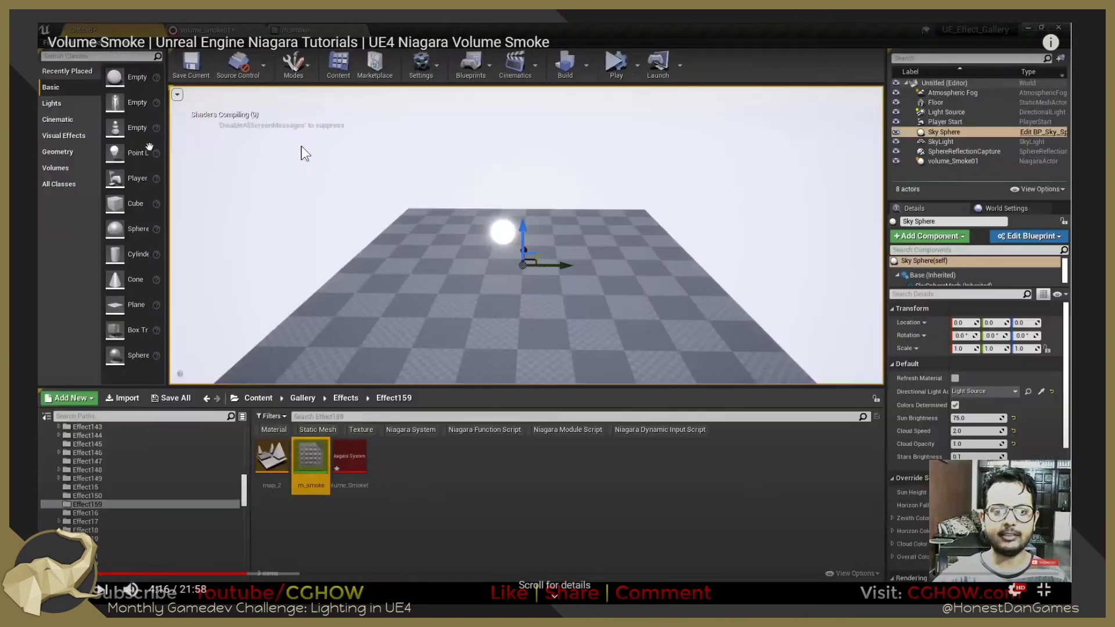
left_click(241, 26)
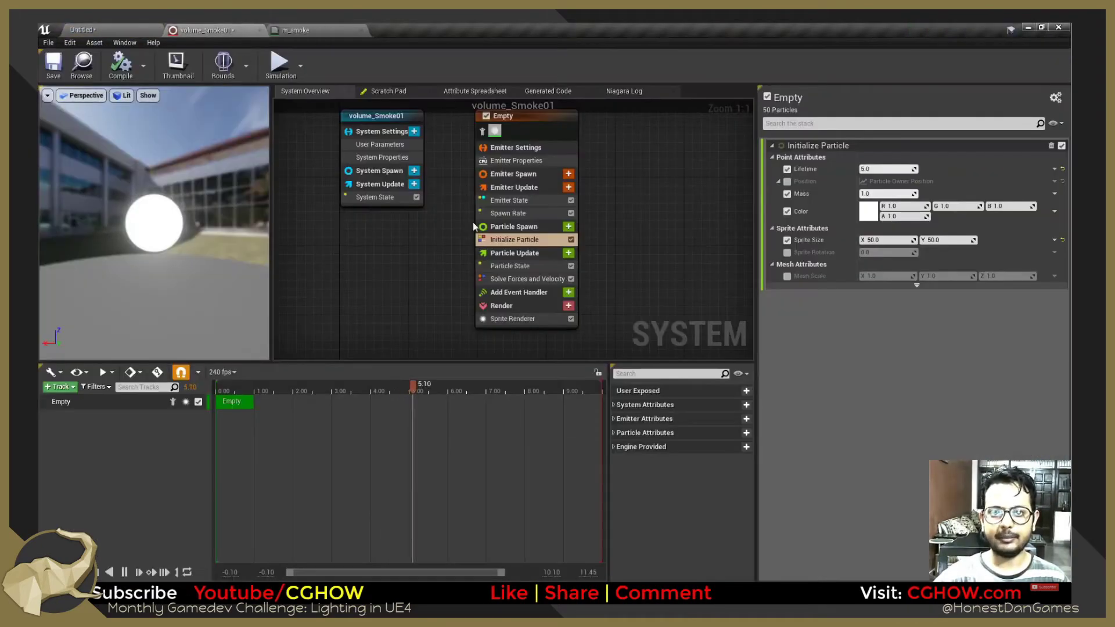
right_click_drag(407, 288, 358, 293)
left_click(504, 323)
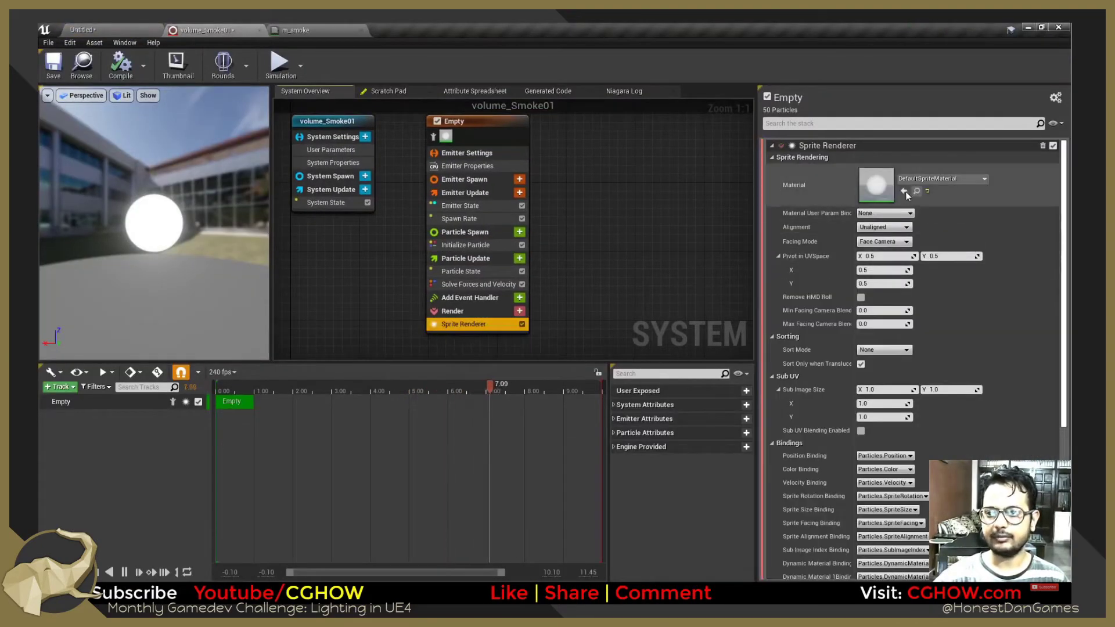
left_click(53, 62)
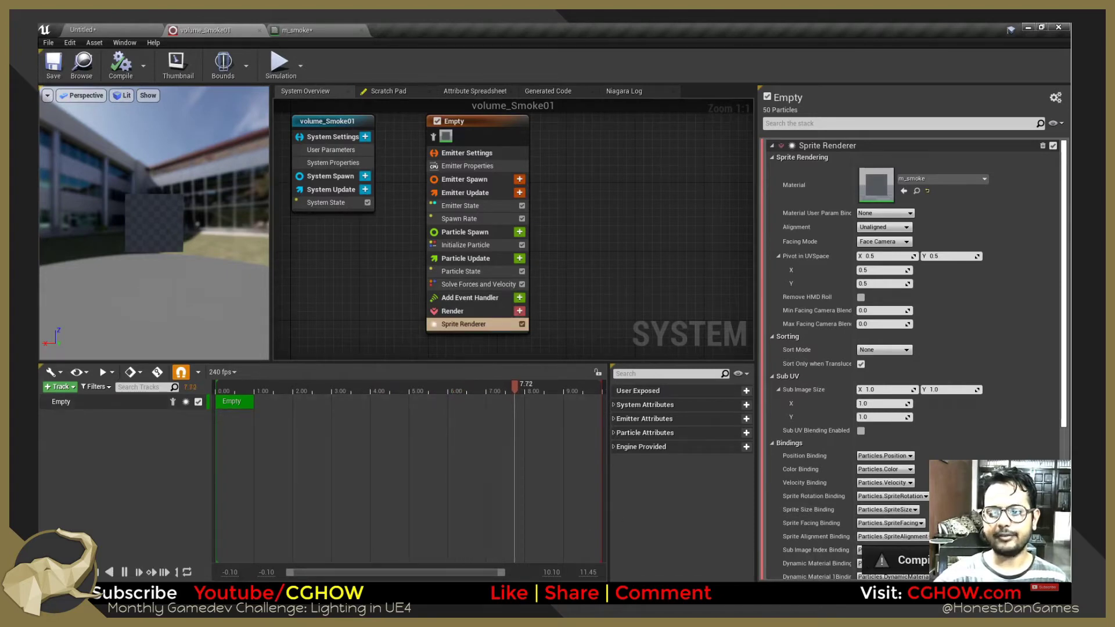
left_click_drag(168, 233, 184, 273)
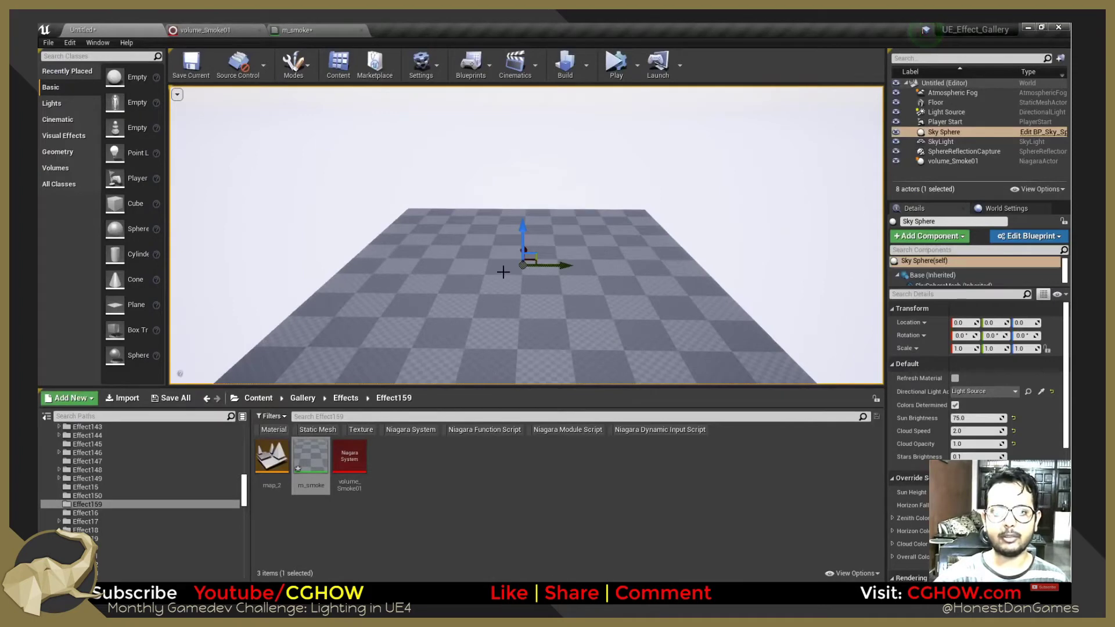
Move the volume_Smoke01 actor along X to about -55 in the level.
left_click(945, 161)
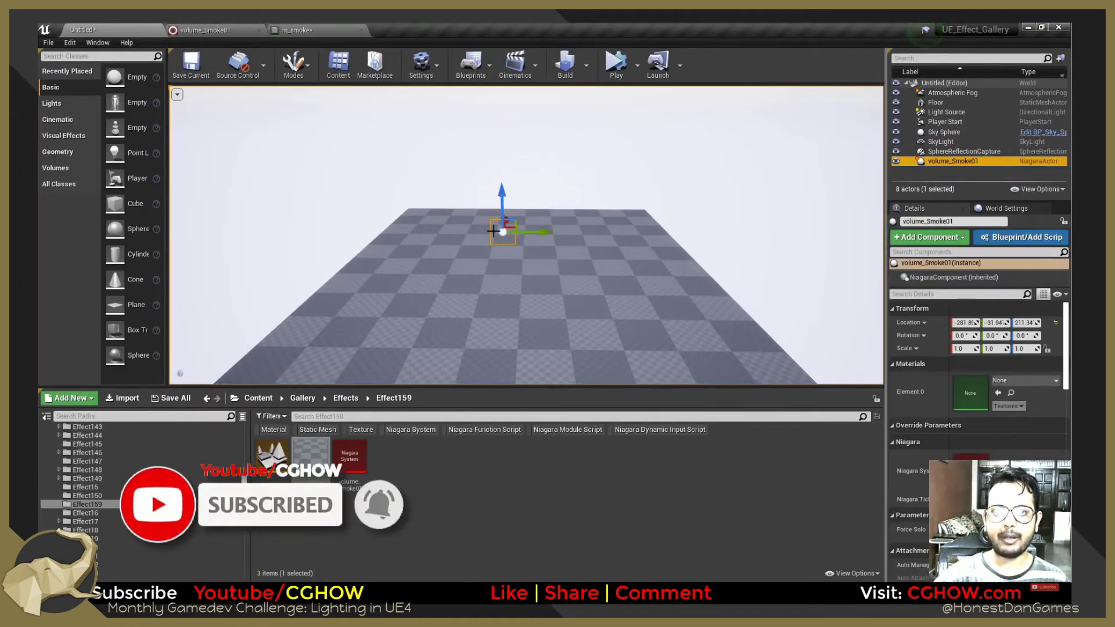
key("w")
right_click_drag(518, 242, 517, 242)
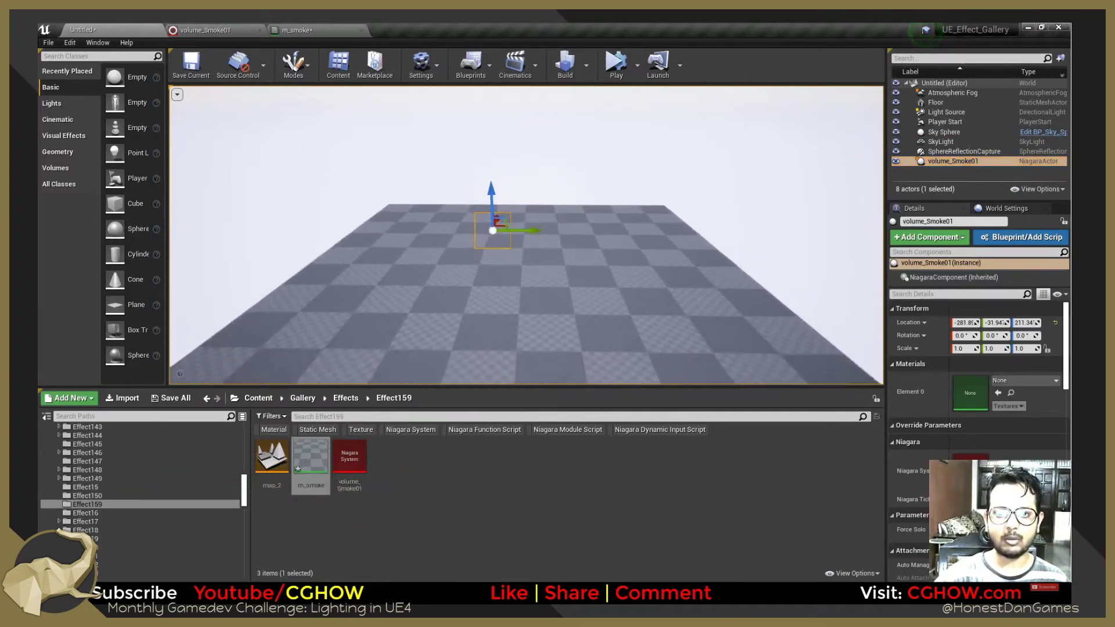
scroll(525, 263, "down", 2)
left_click_drag(487, 288, 371, 302, "alt")
left_click_drag(466, 223, 537, 189)
left_click_drag(499, 255, 613, 230, "alt")
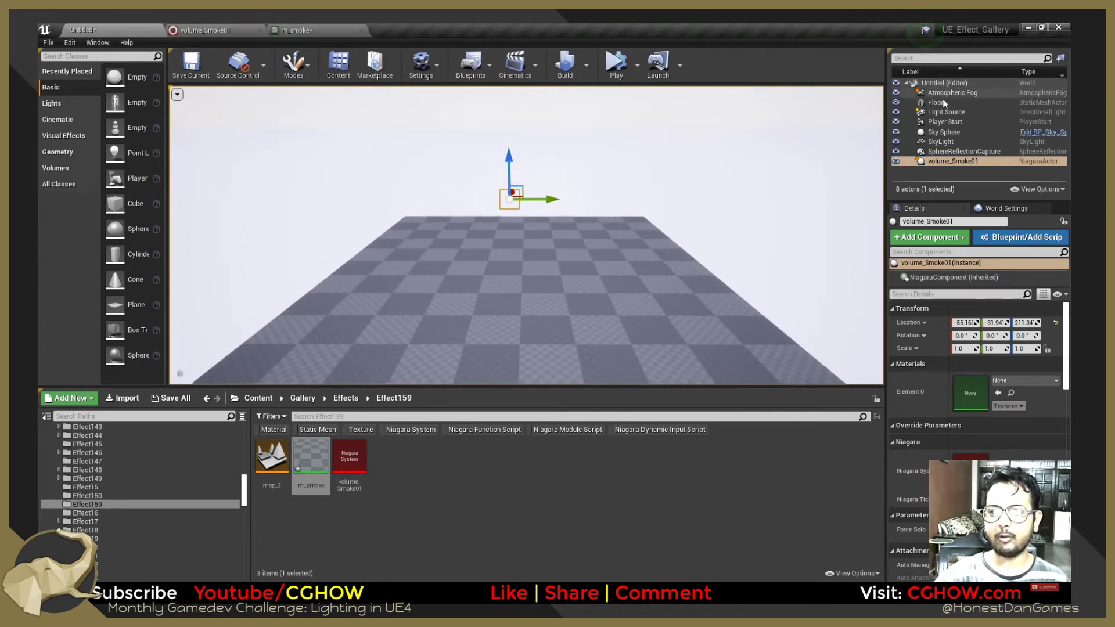
Find the Exponential Height Fog actor and place it on the floor in the level.
left_click(90, 56)
type("ex")
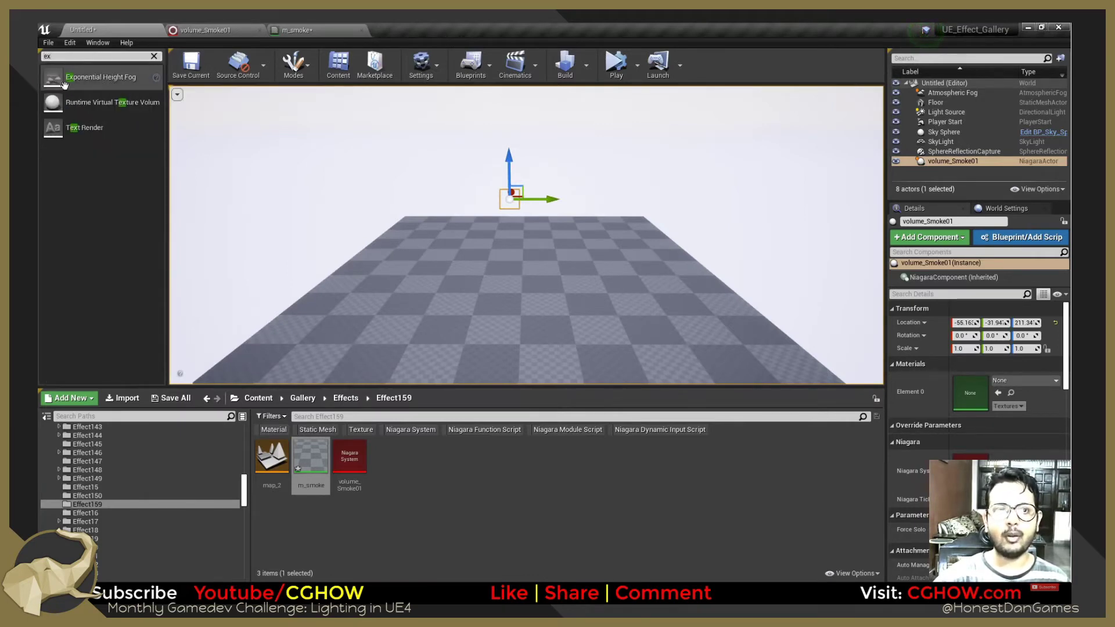
left_click_drag(63, 84, 456, 265)
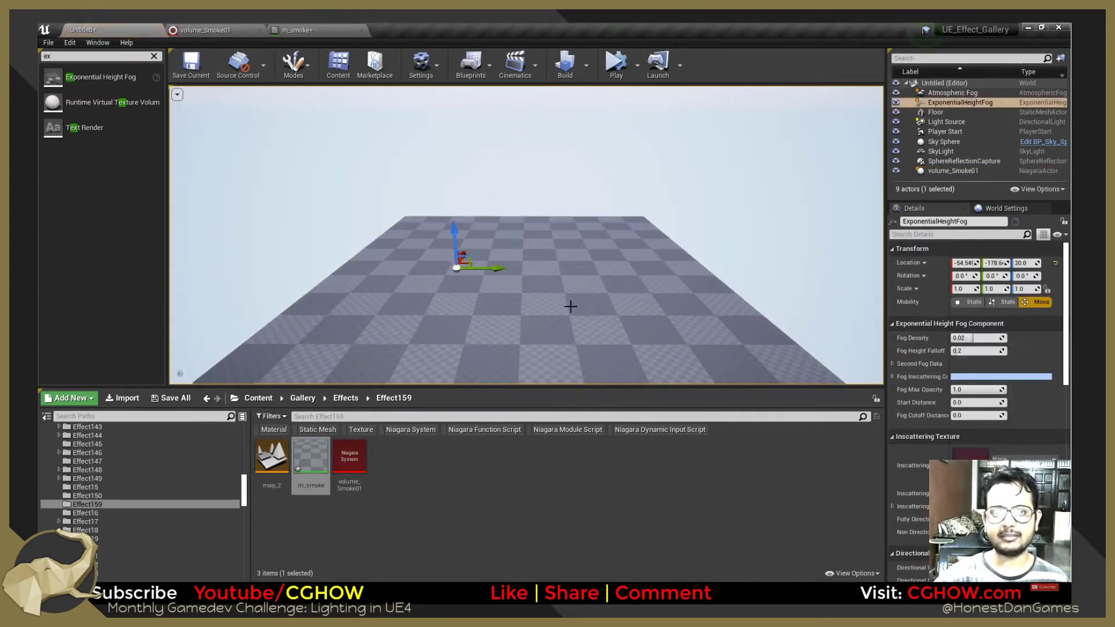
mouse_move(571, 306)
left_mouse_down("alt")
mouse_move(511, 317)
mouse_move(574, 309)
left_mouse_up("alt")
Scale the Floor mesh to 100 in both X and Y.
left_click(649, 306)
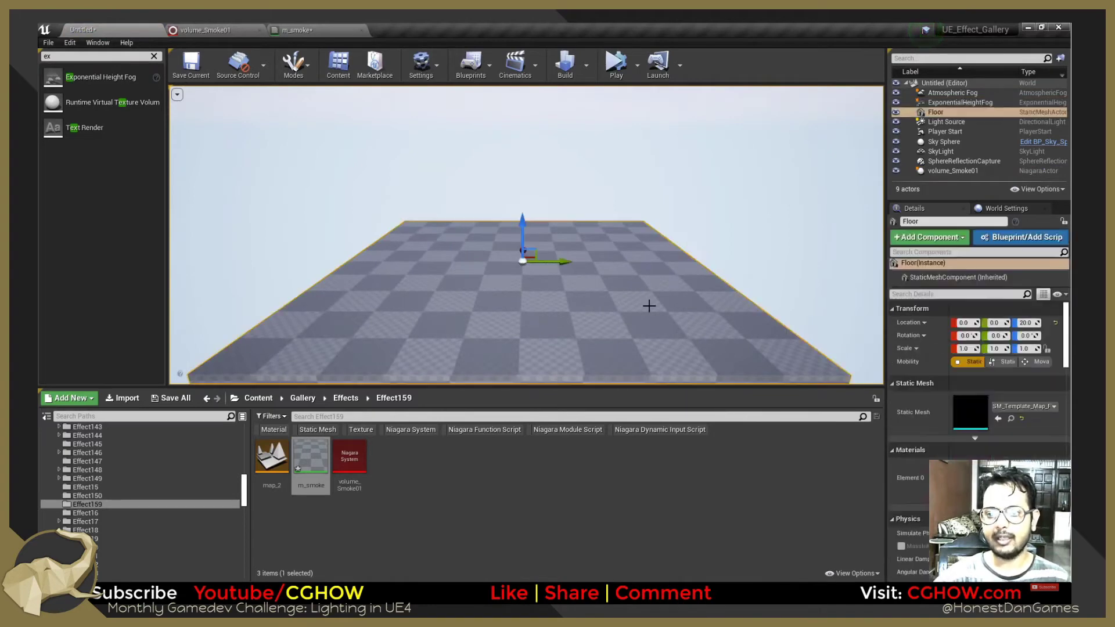
left_click(968, 348)
type("100")
key("Return")
left_click(994, 349)
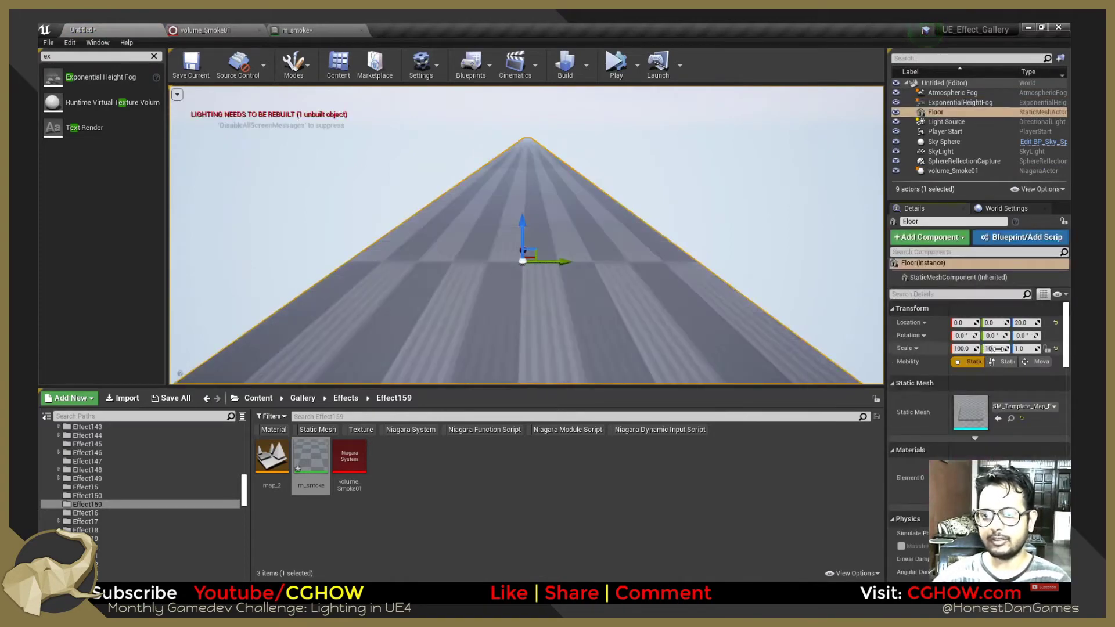
type("100")
key("Return")
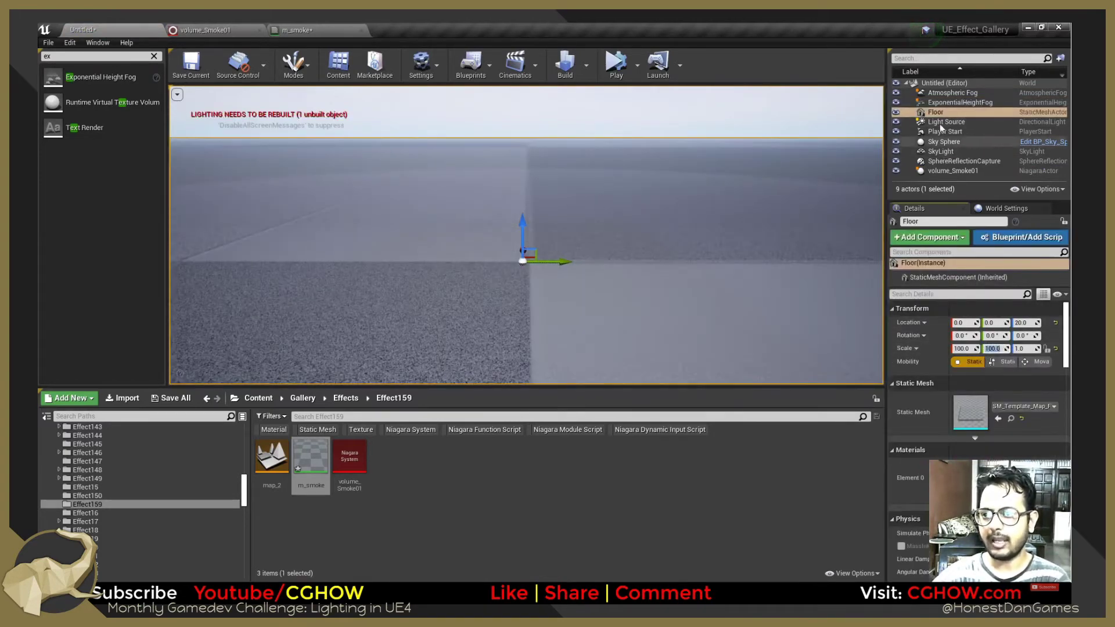
Try a higher fog density of 0.2 on the ExponentialHeightFog, and reset it to its default.
left_click(959, 102)
left_click(971, 337)
type("0.5")
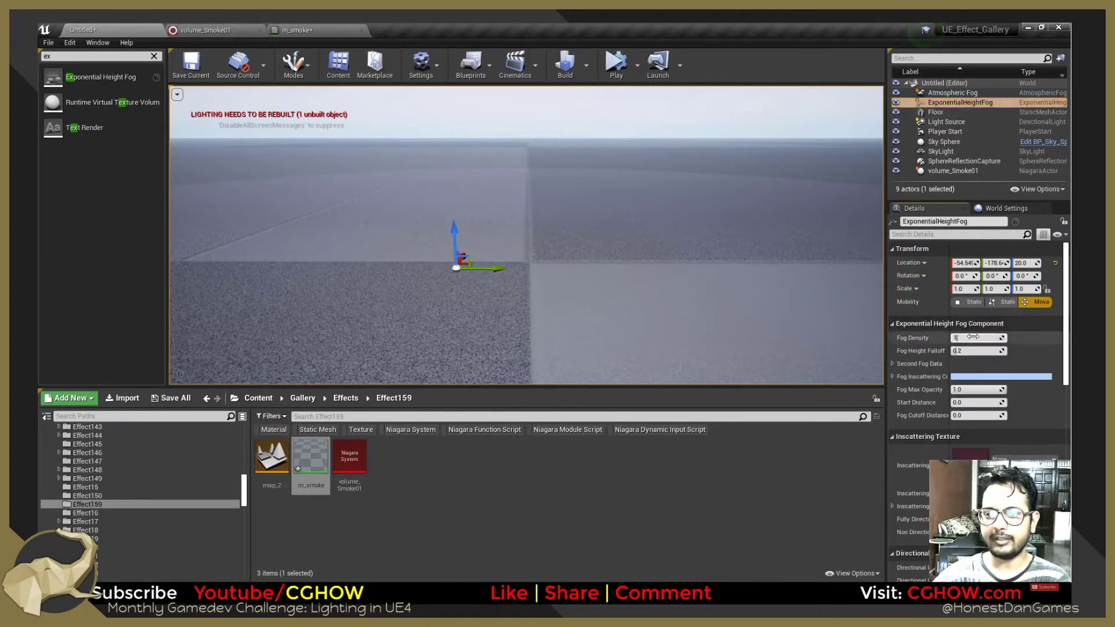
key("Return")
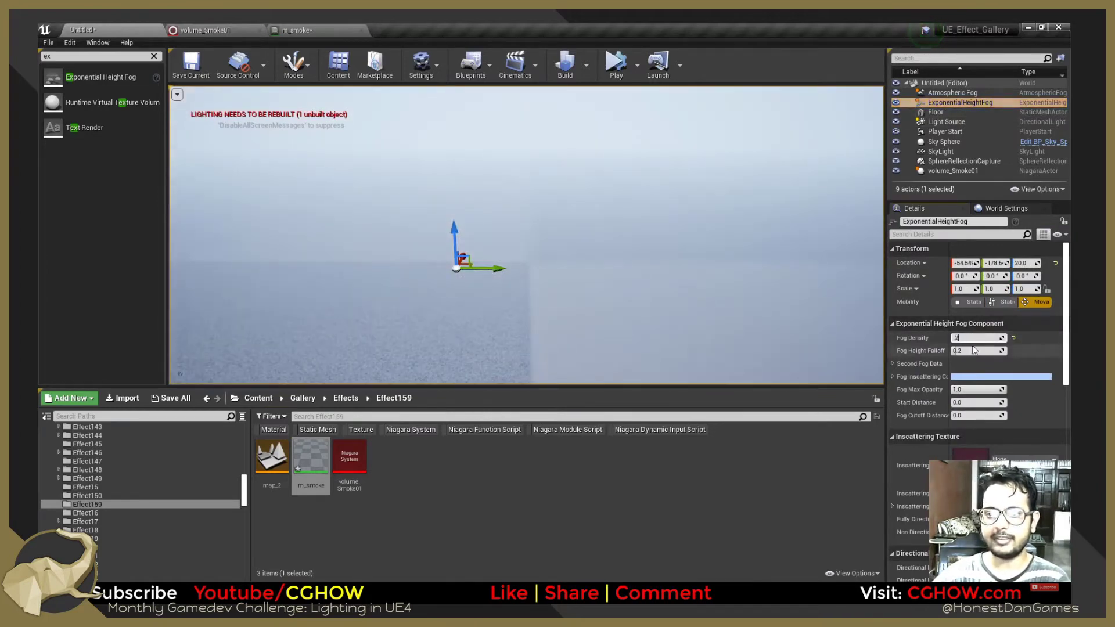
key("Return")
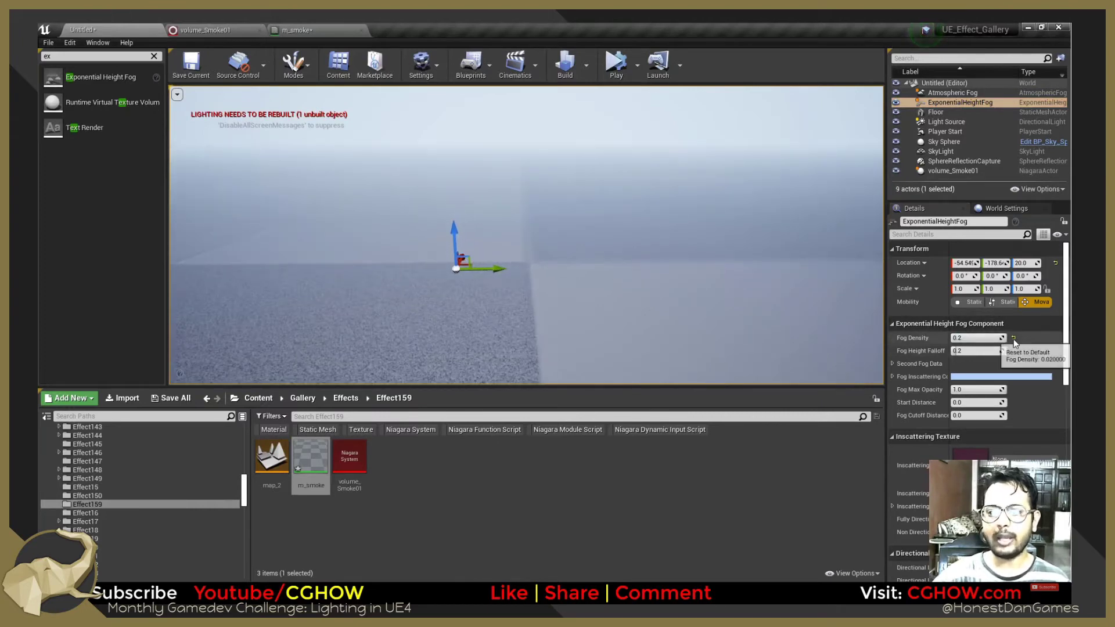
left_click(1013, 338)
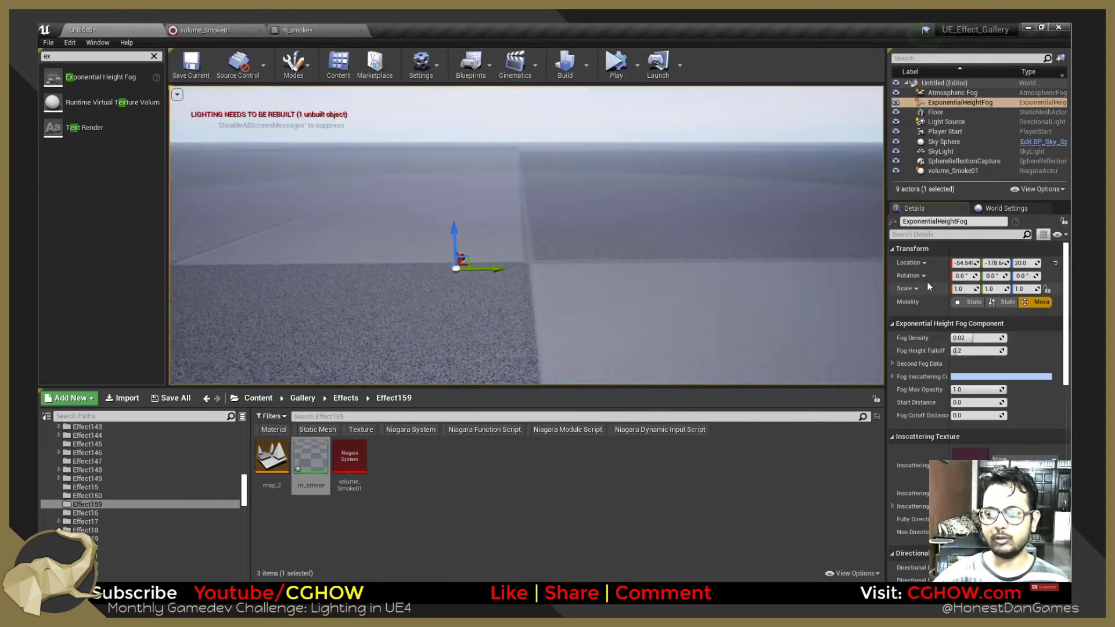
Enable Volumetric Fog on the ExponentialHeightFog actor.
scroll(940, 348, "down", 5)
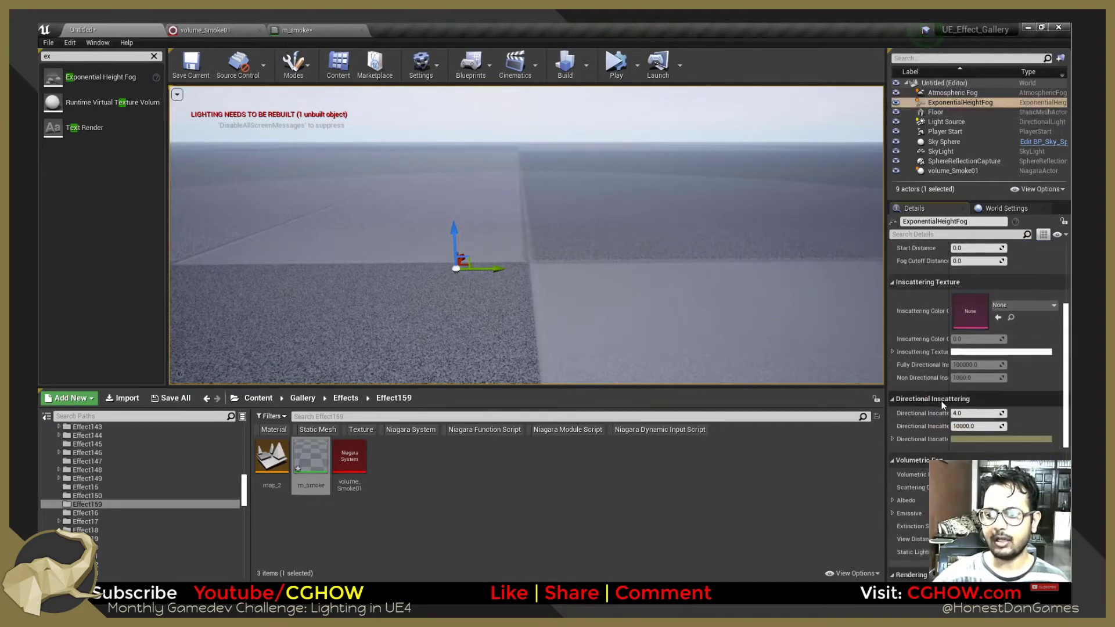
scroll(952, 452, "down", 1)
left_click(955, 440)
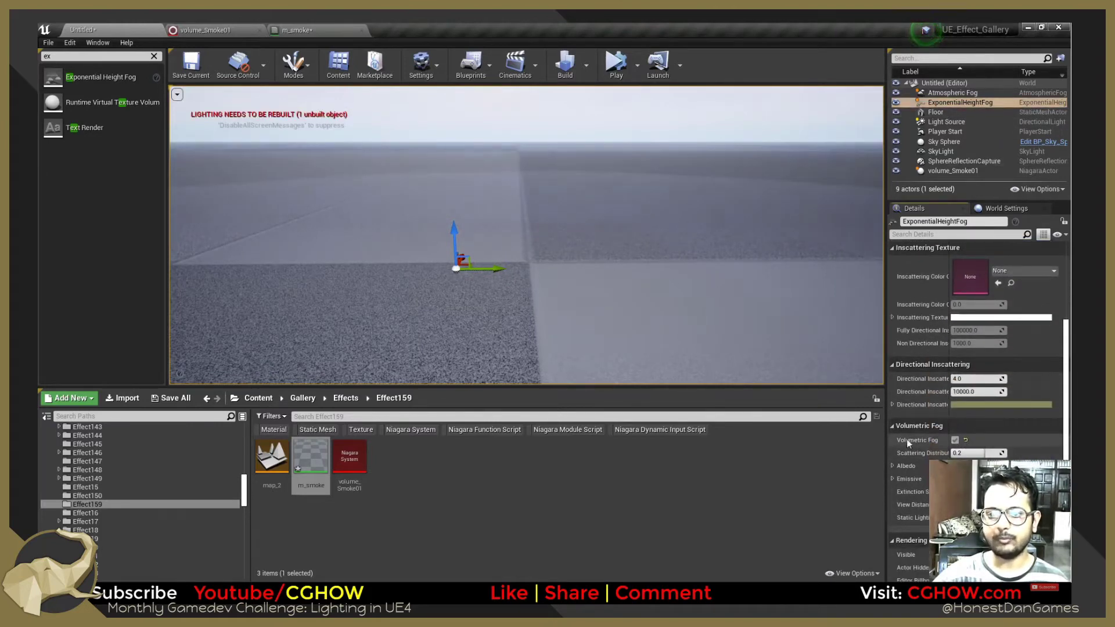
left_click_drag(656, 342, 670, 350, "alt")
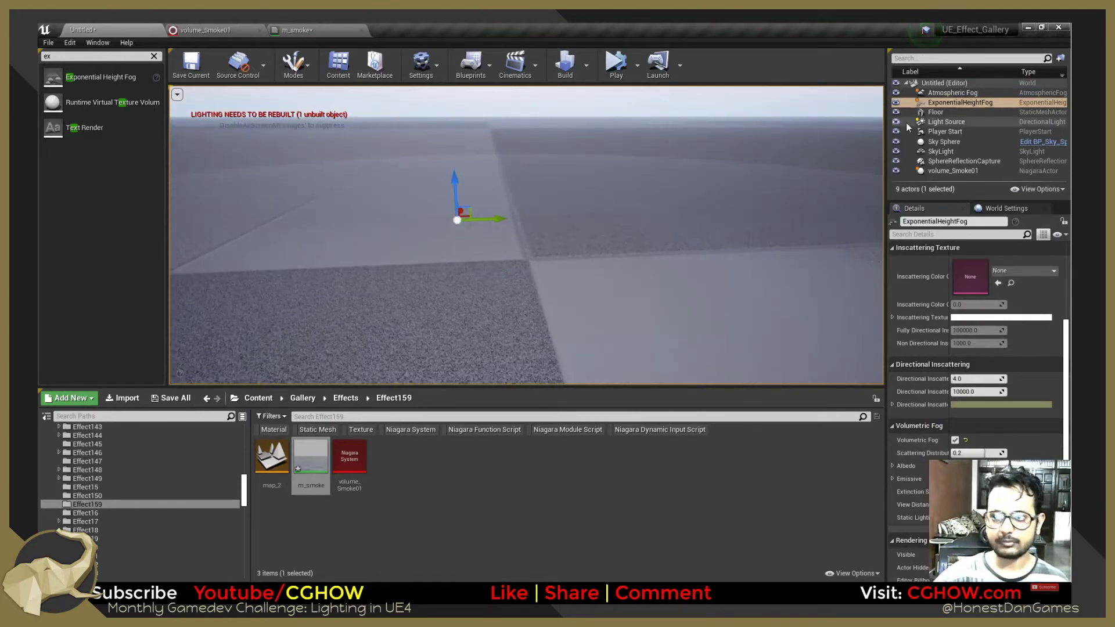
Focus the viewport on the volume_Smoke01 actor and examine how its particles render in the fog.
left_click(952, 170)
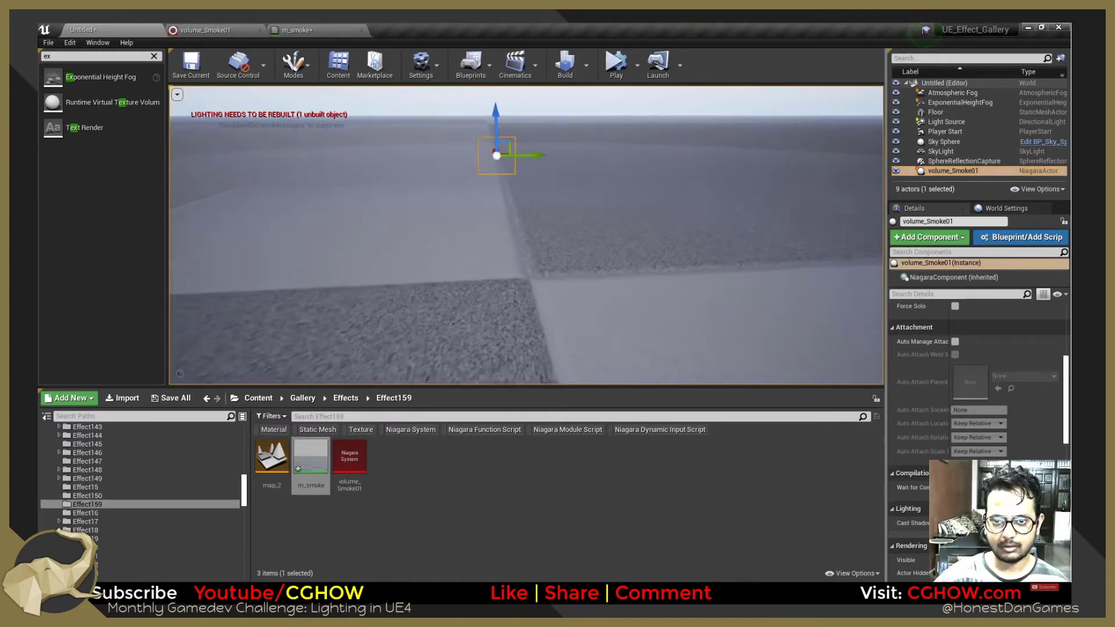
left_click(438, 228)
left_click_drag(515, 245, 508, 221)
left_click(953, 171)
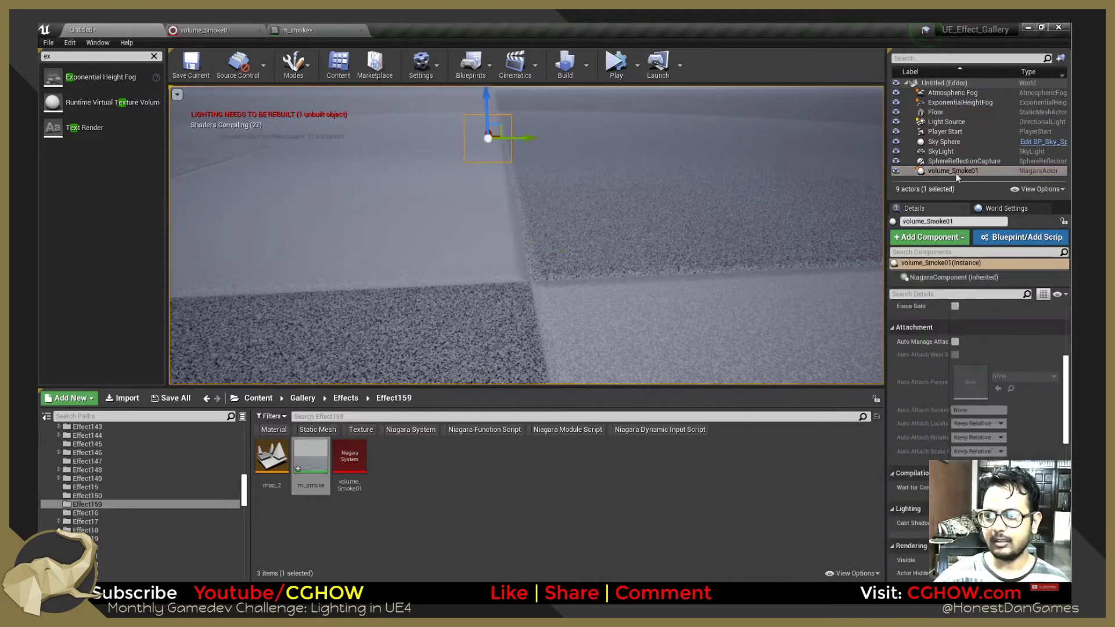
right_click_drag(503, 298, 503, 289)
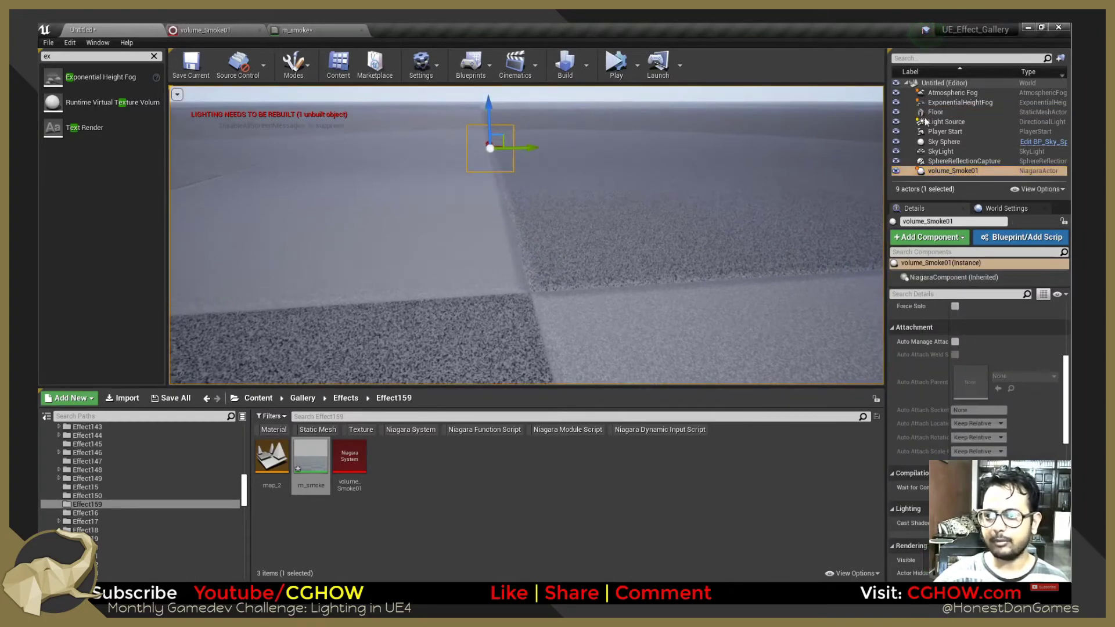
left_click(954, 99)
double_click(952, 171)
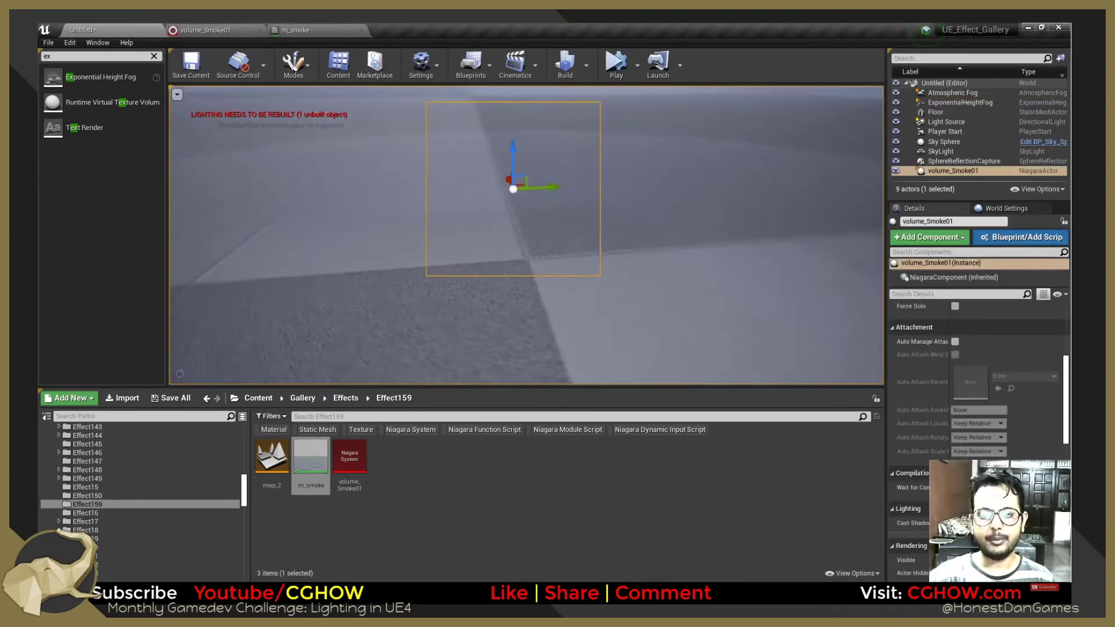
Inspect the hardness and extiction parameter nodes in the m_smoke material, and return to the level.
double_click(310, 459)
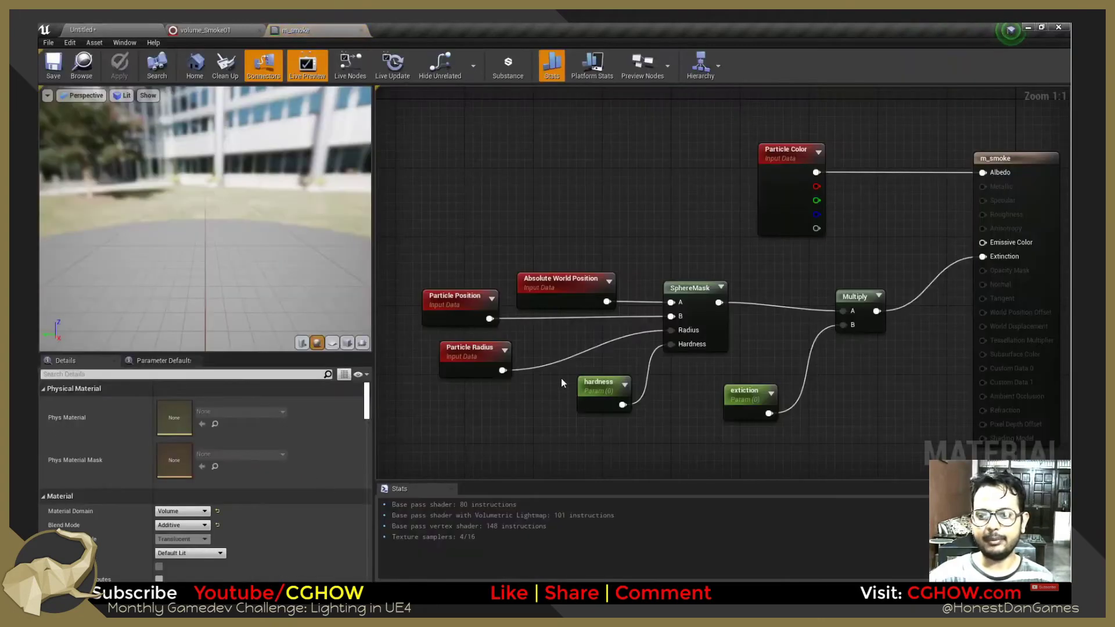
left_click(599, 397)
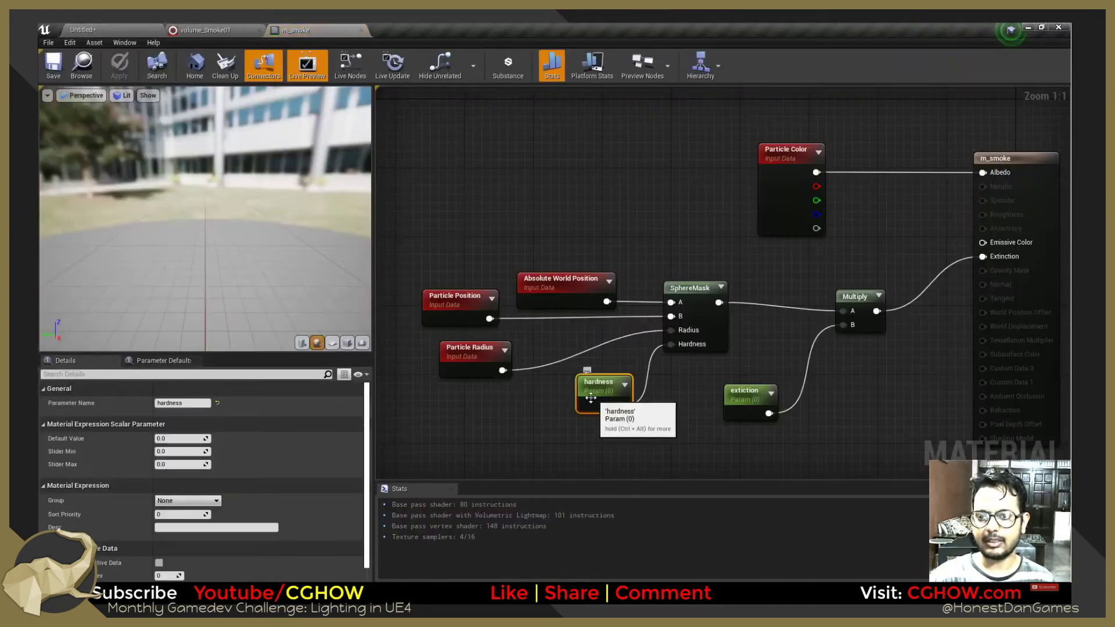
left_click(734, 404)
left_click(113, 28)
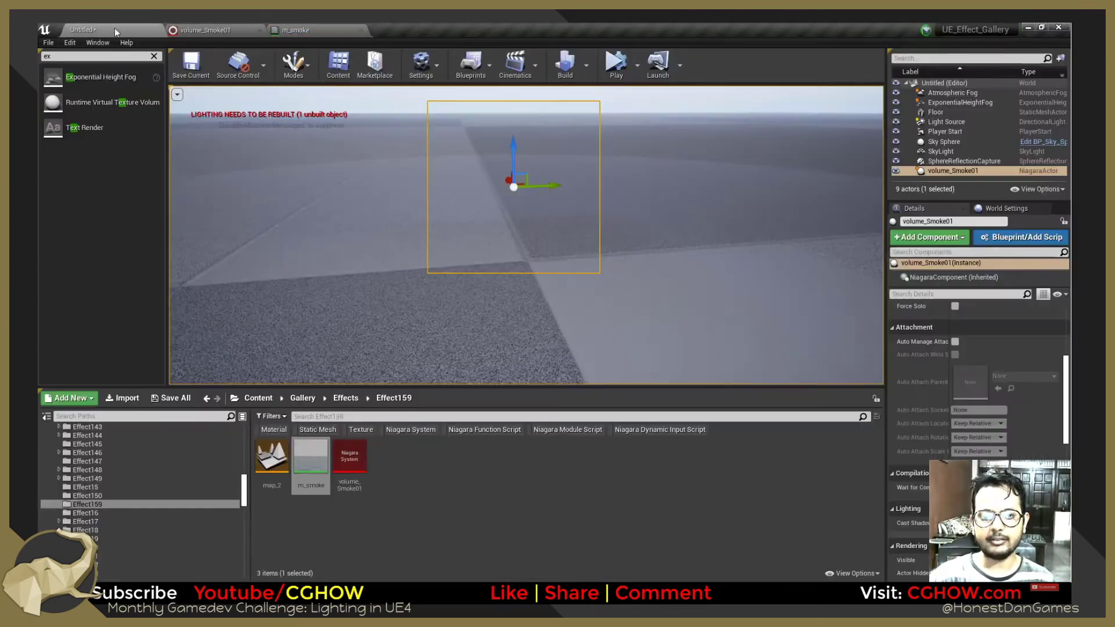
Create a material instance of m_smoke and assign it to the Sprite Renderer of volume_Smoke01.
right_click(317, 466)
left_click(354, 189)
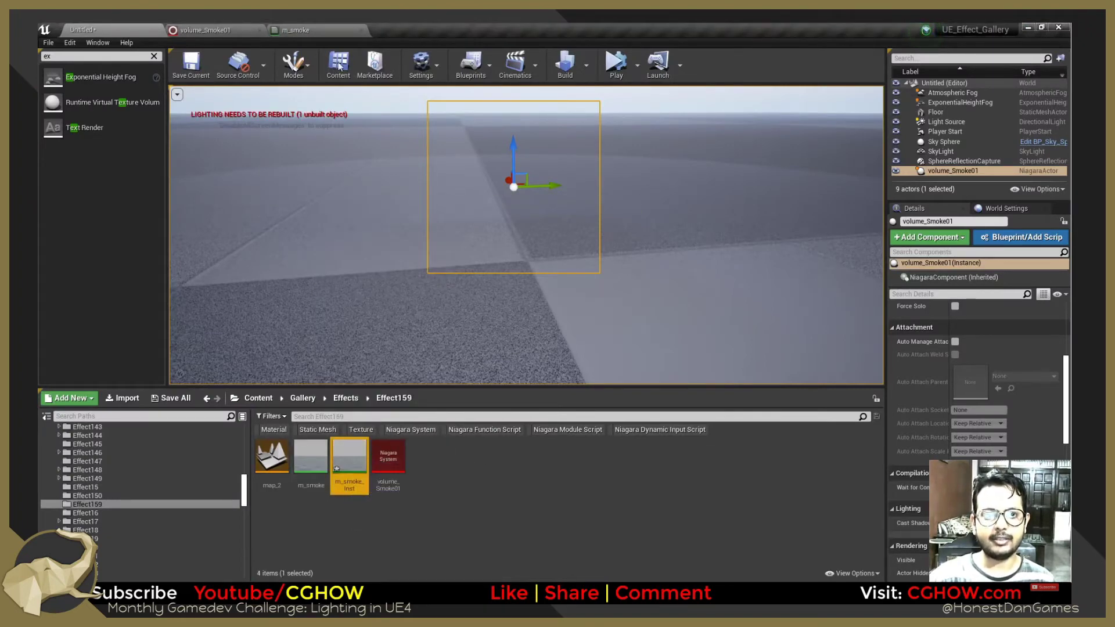
left_click(212, 29)
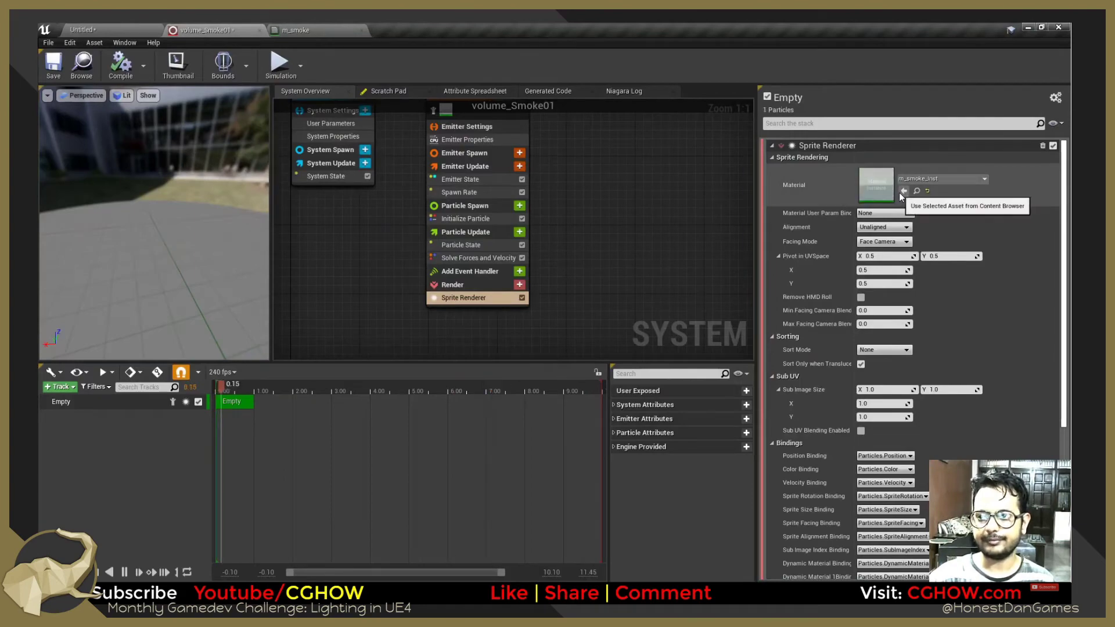
left_click(97, 30)
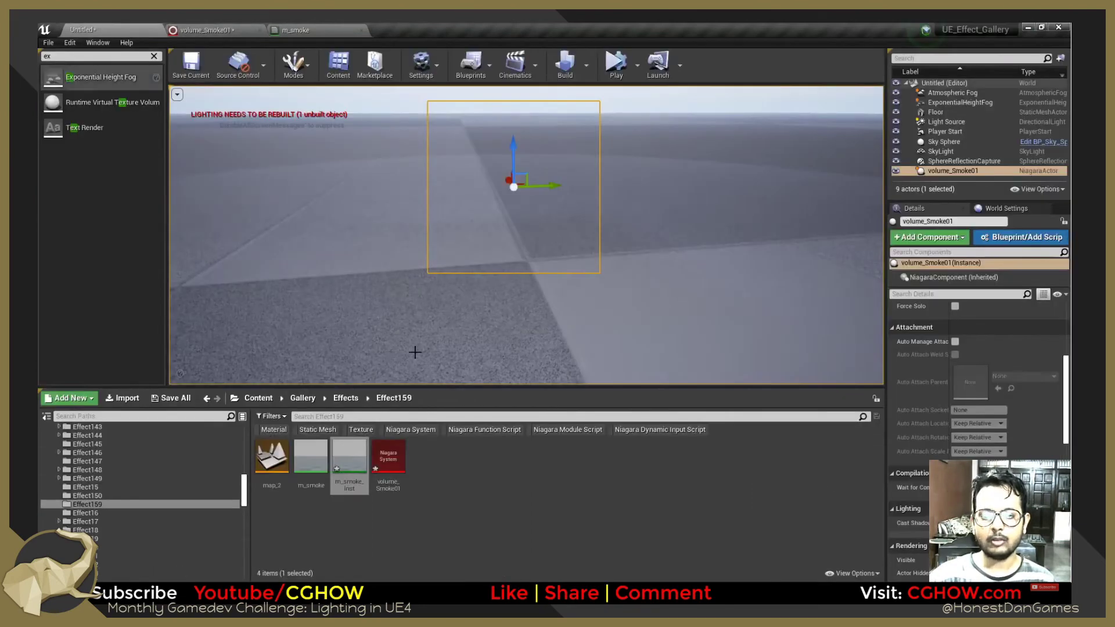
Open m_smoke_Inst in a floating window over the level and enable its extiction and hardness parameter overrides.
double_click(342, 464)
left_click(150, 27)
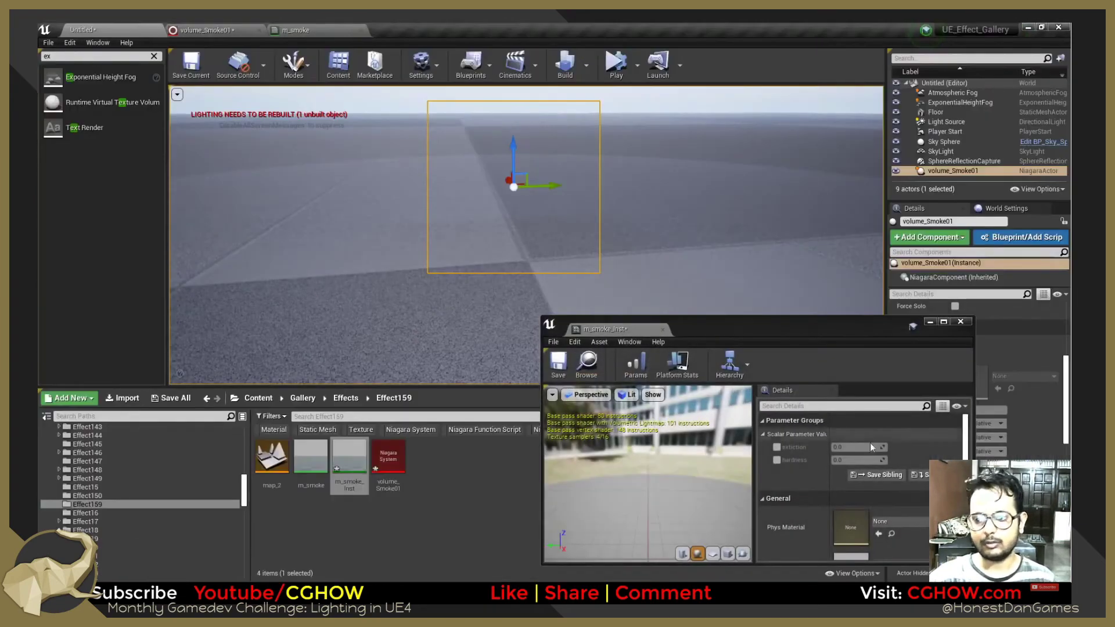
left_click(776, 460)
left_click(777, 447)
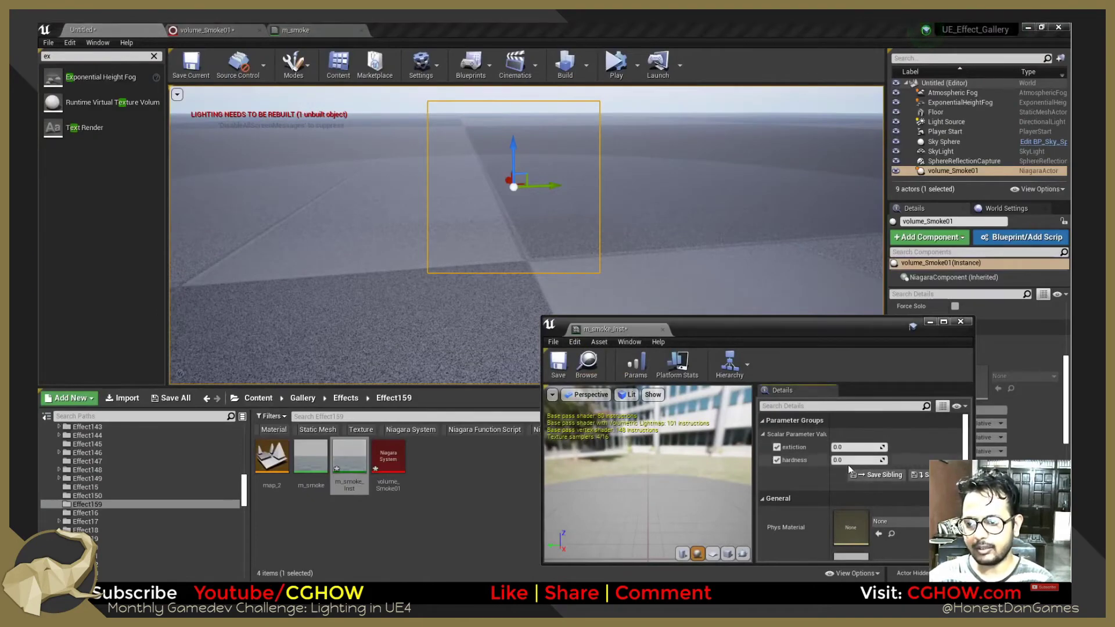
Tune the extiction parameter of m_smoke_Inst to about 0.045 while checking the smoke sphere from different angles in the level.
left_click(853, 448)
type("1")
key("Return")
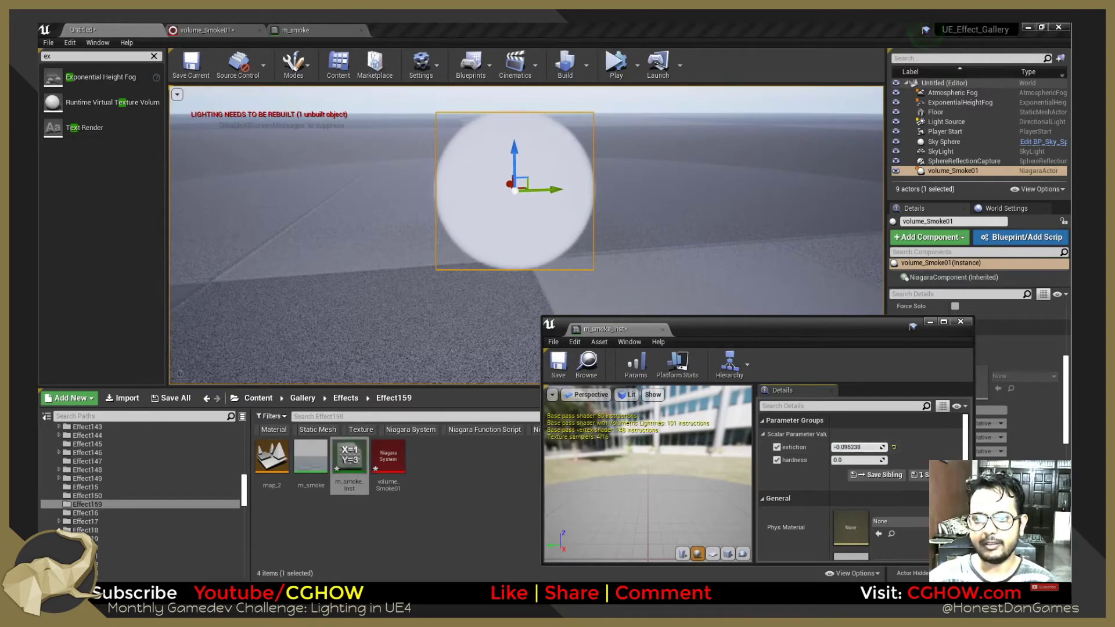
mouse_move(857, 447)
left_mouse_down()
mouse_move(822, 447)
mouse_move(861, 447)
mouse_move(851, 447)
left_mouse_up()
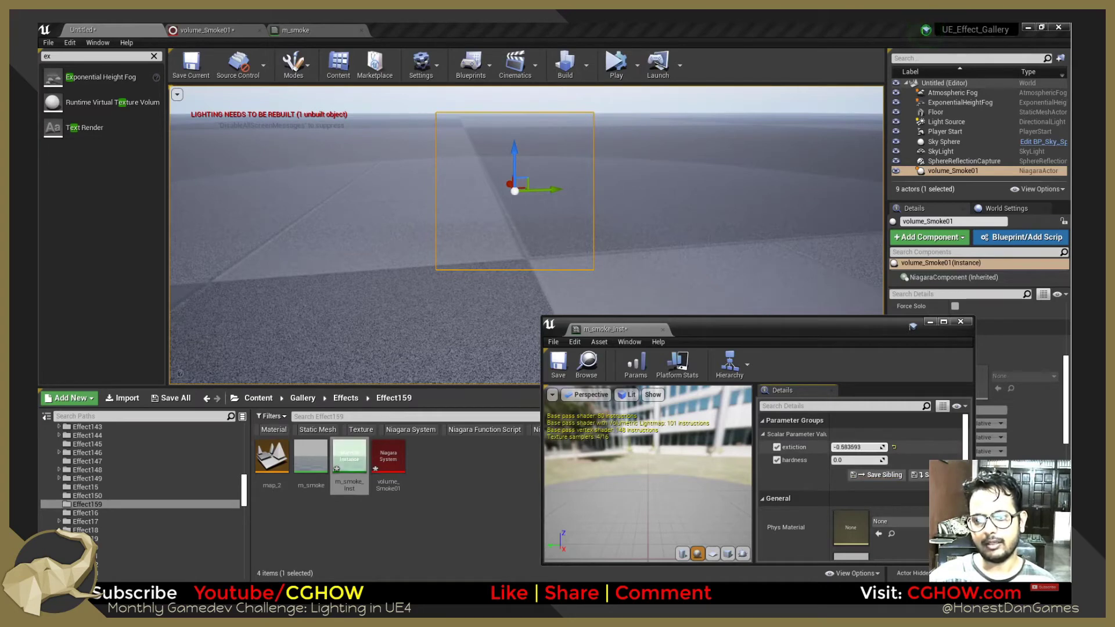
left_click_drag(853, 447, 854, 447)
left_click_drag(682, 239, 632, 249, "alt")
left_click_drag(745, 269, 763, 232, "alt")
scroll(745, 268, "down", 2)
left_click_drag(745, 269, 744, 296, "alt")
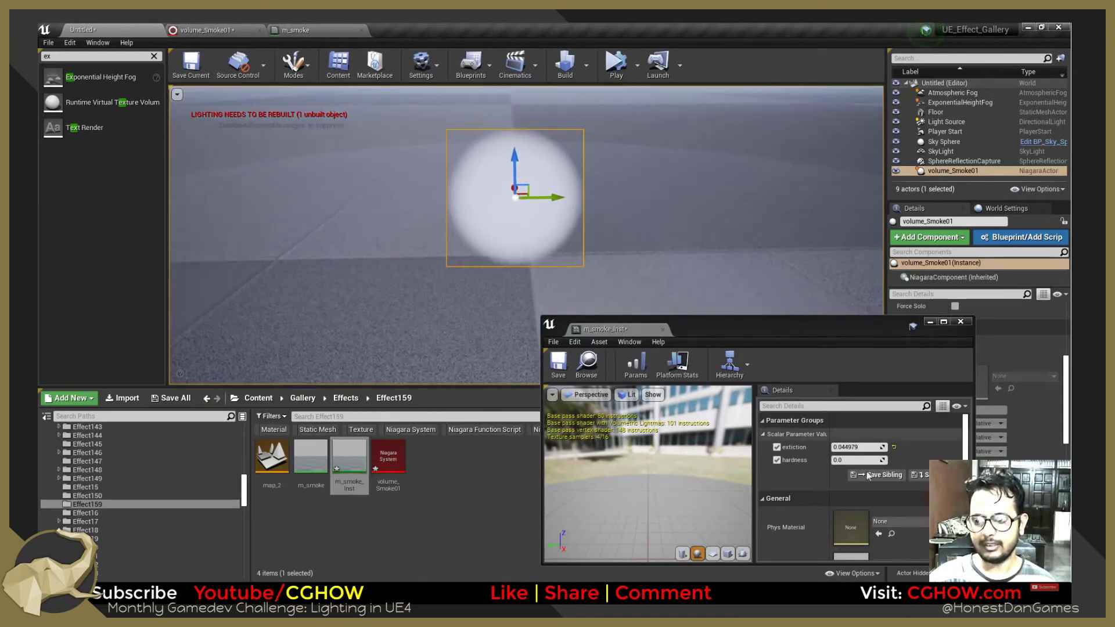
Try a hardness of about -1.66 in m_smoke_Inst, reset it to its default, and put the instance window away.
mouse_move(855, 459)
left_mouse_down()
mouse_move(876, 460)
mouse_move(812, 460)
mouse_move(859, 460)
left_mouse_up()
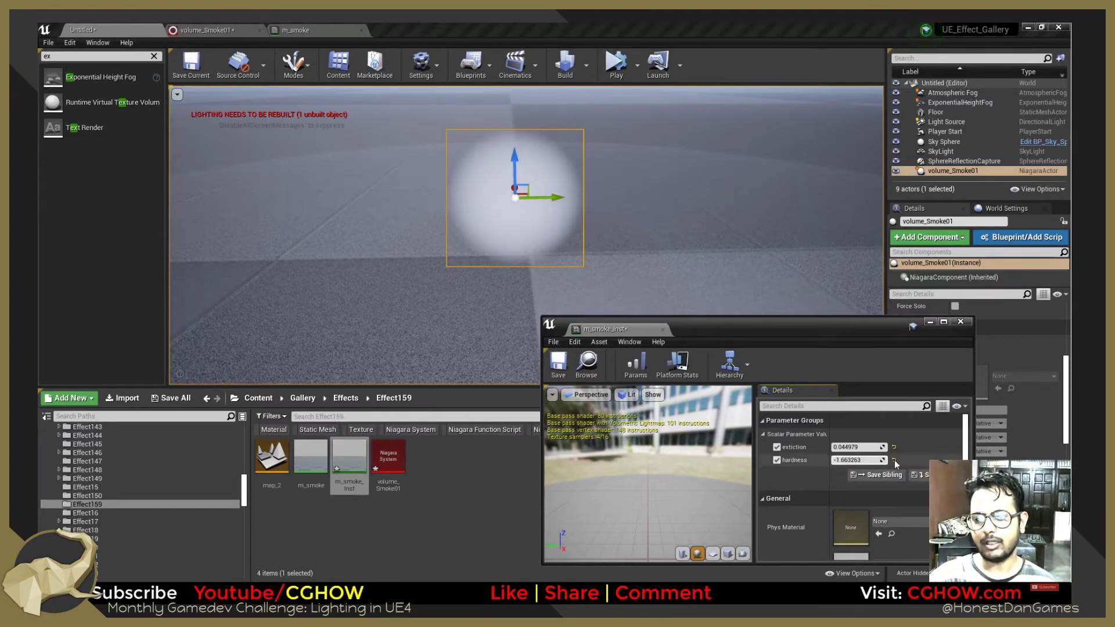
left_click(894, 459)
left_click(930, 321)
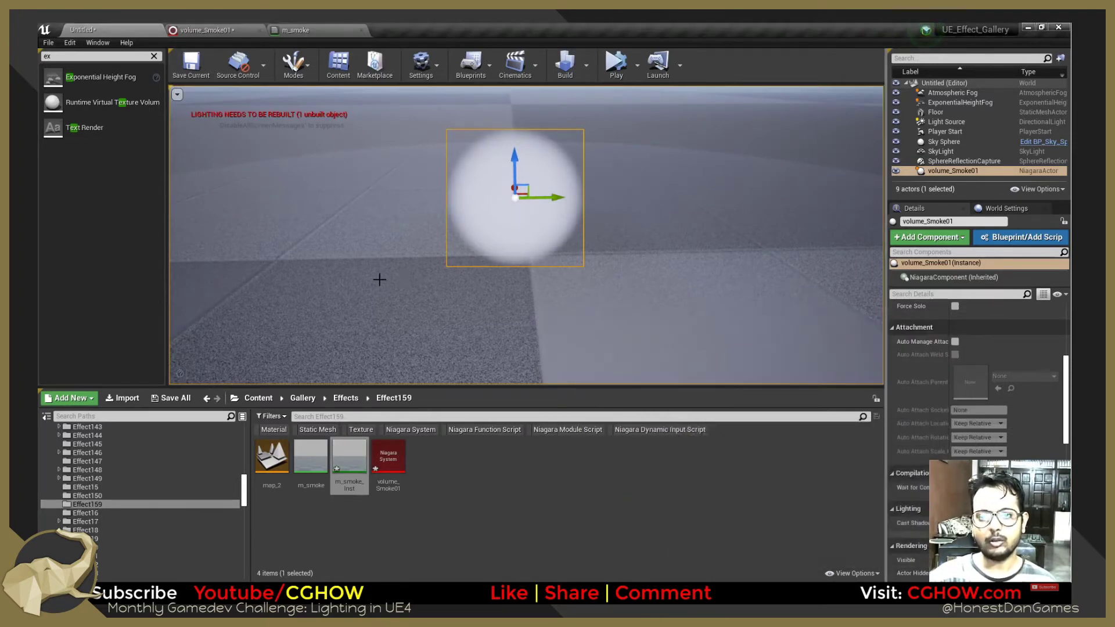
Close the m_smoke material and set the Initialize Particle color of volume_Smoke01 to brown (R 0.265625, G 0.161178, B 0.030436).
left_click(347, 29)
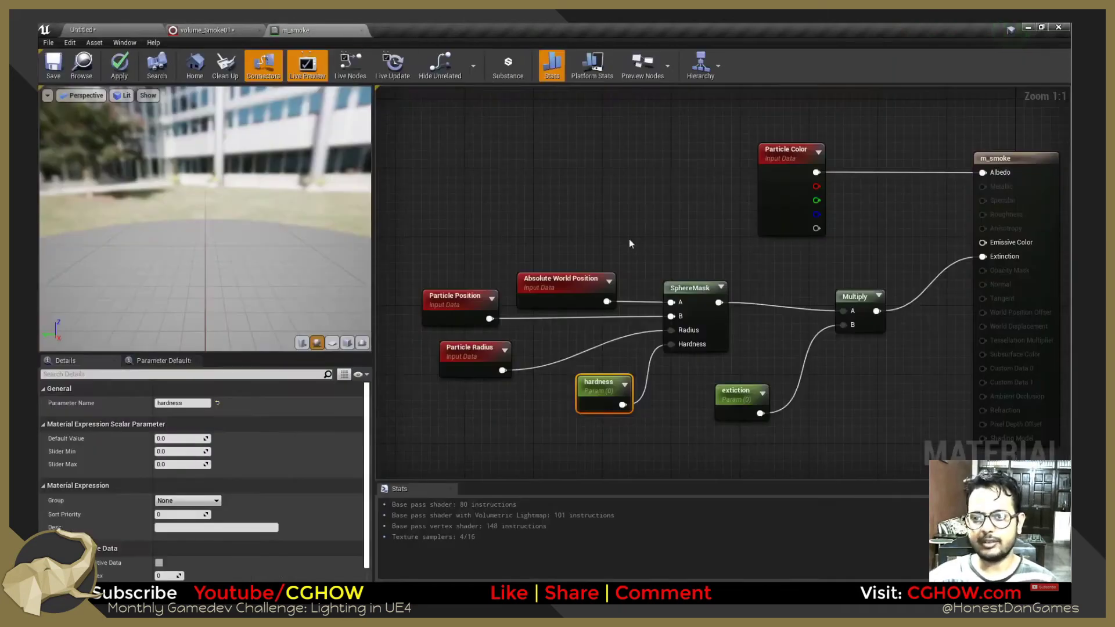
middle_click(316, 26)
left_click(619, 347)
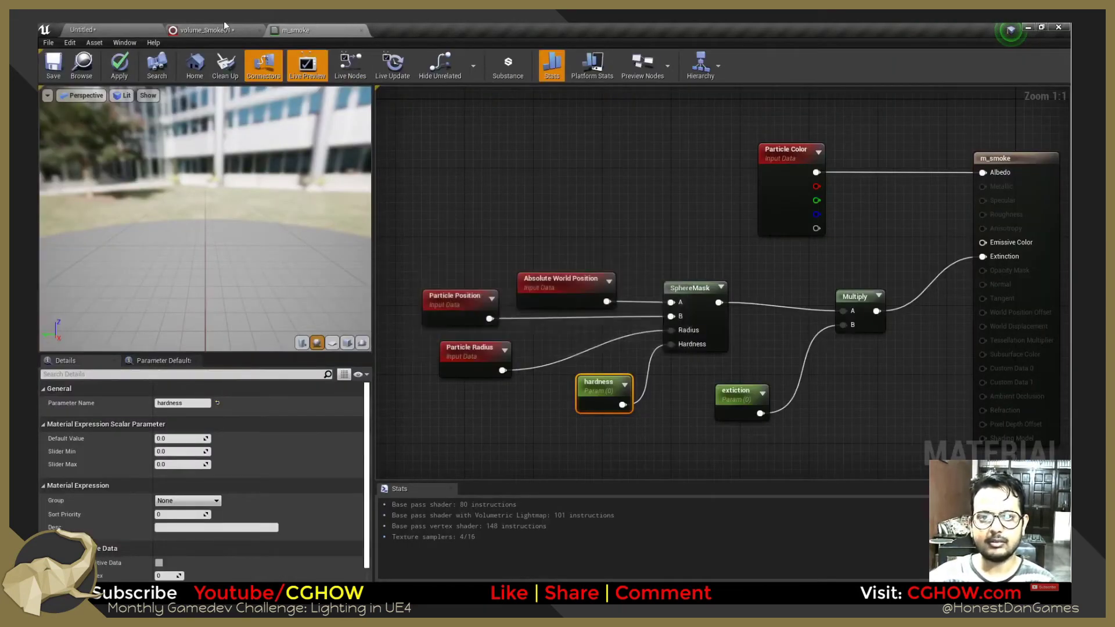
left_click(200, 26)
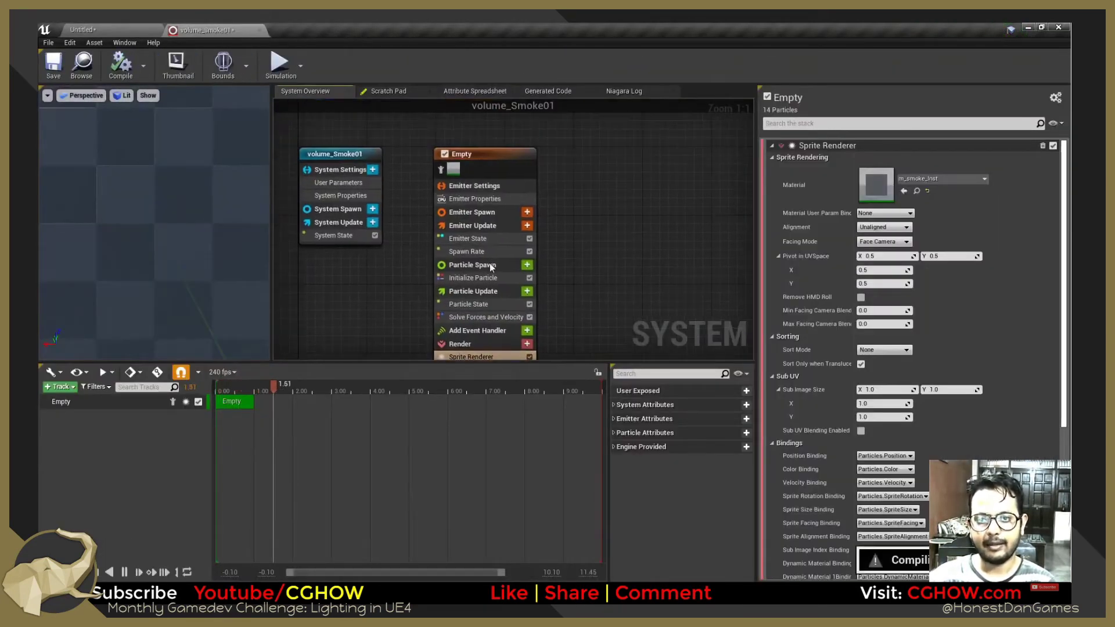
left_click(473, 278)
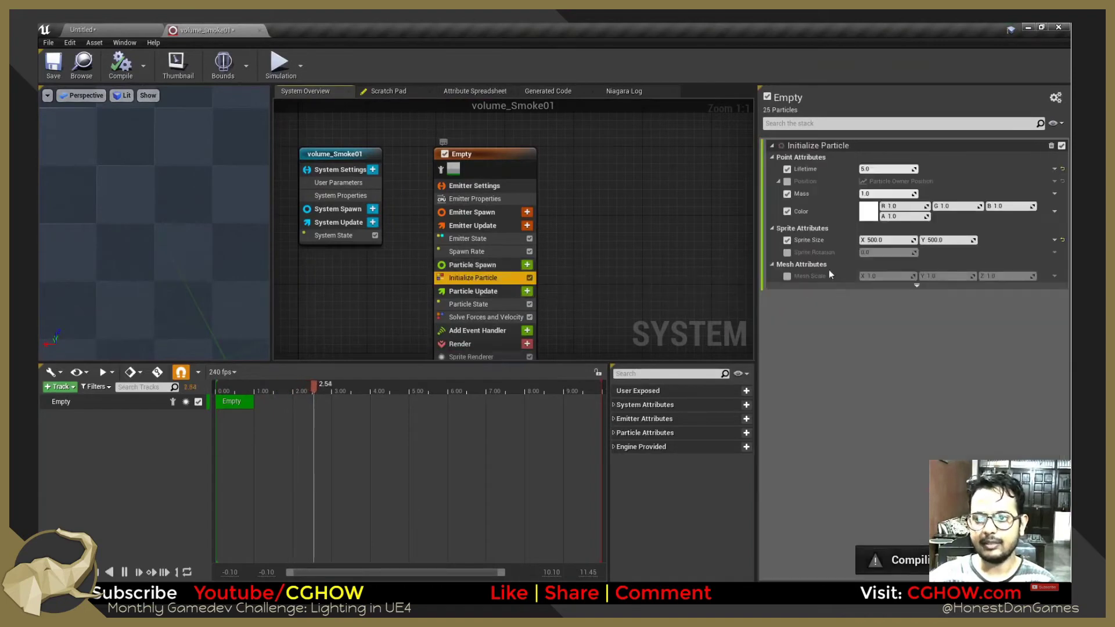
left_click(868, 212)
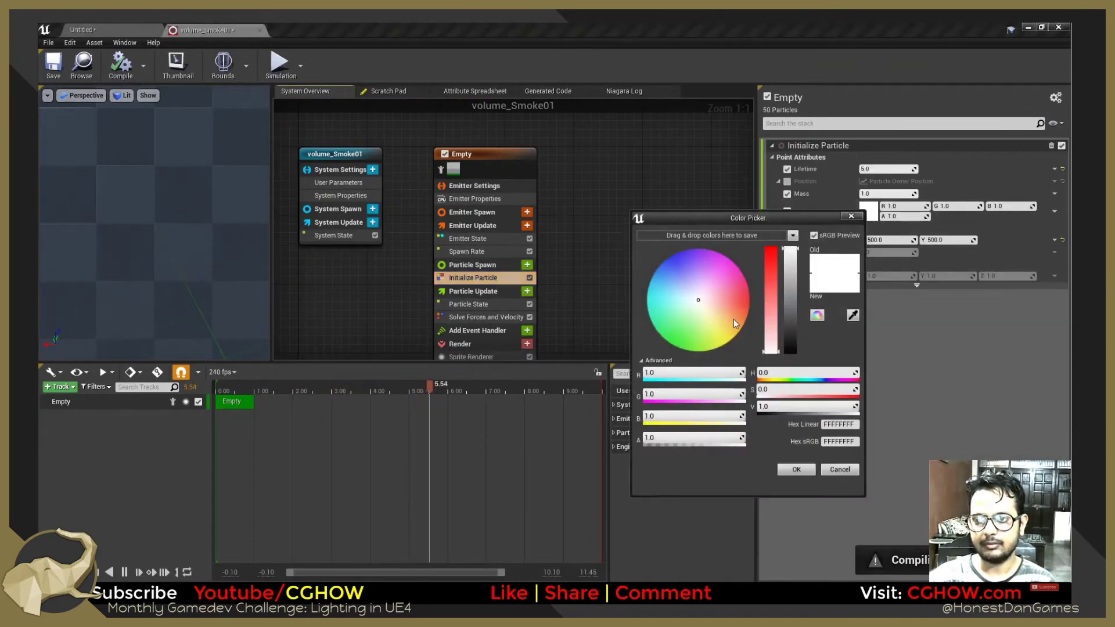
left_click_drag(733, 319, 754, 331)
left_click_drag(773, 294, 790, 323)
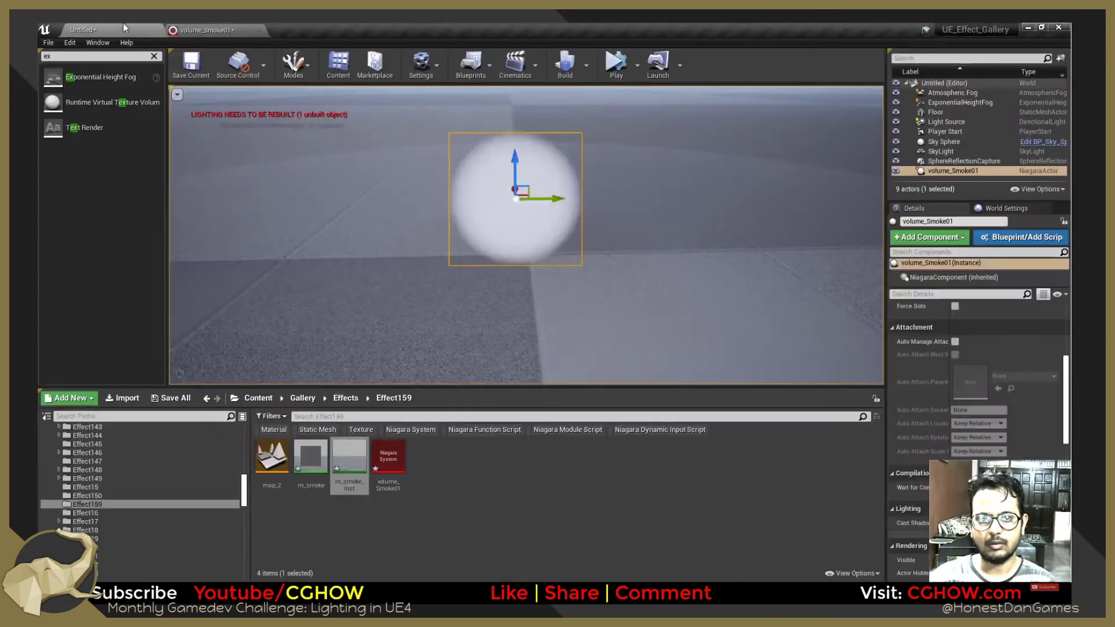
Set the emitter's SpawnRate to 50 in volume_Smoke01 and check the smoke in the level.
left_click(205, 29)
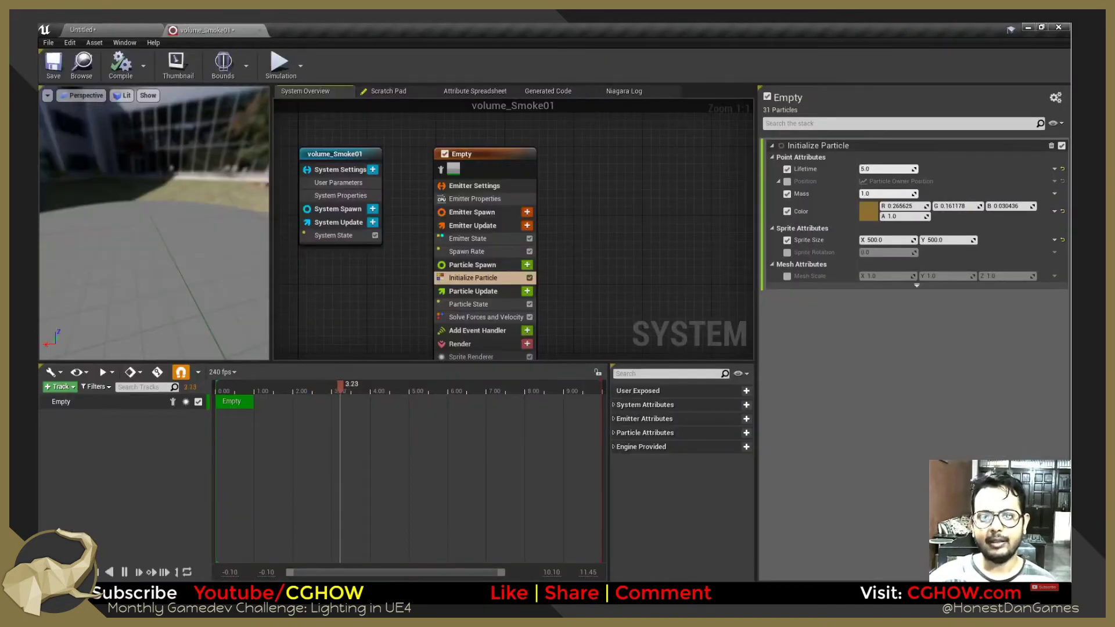
right_click_drag(481, 249, 486, 183)
left_click(487, 183)
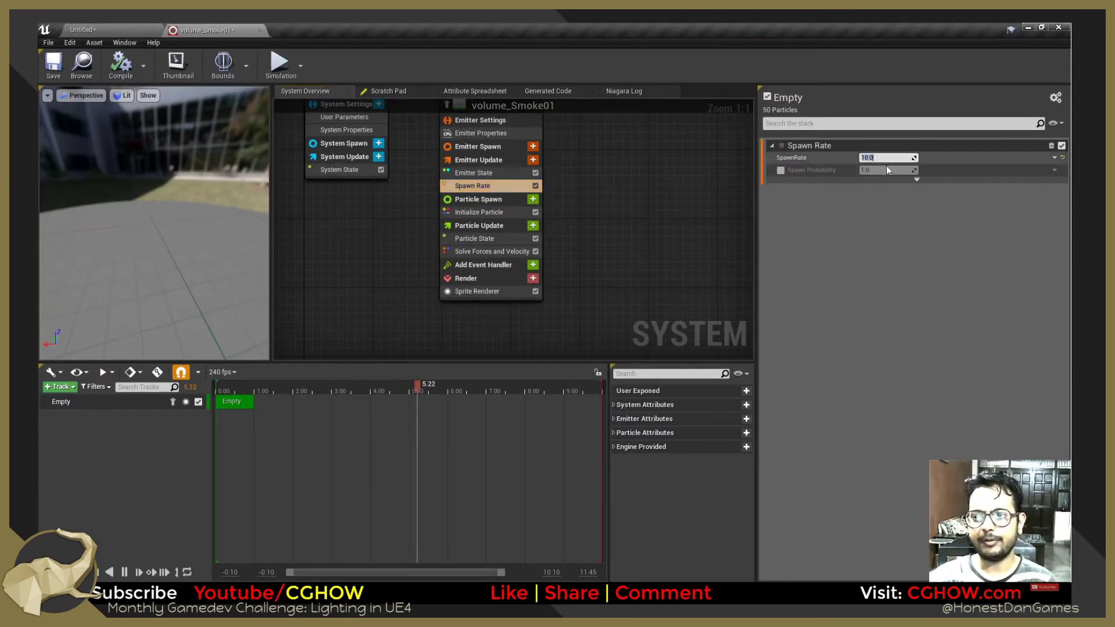
key("BackSpace")
type("50")
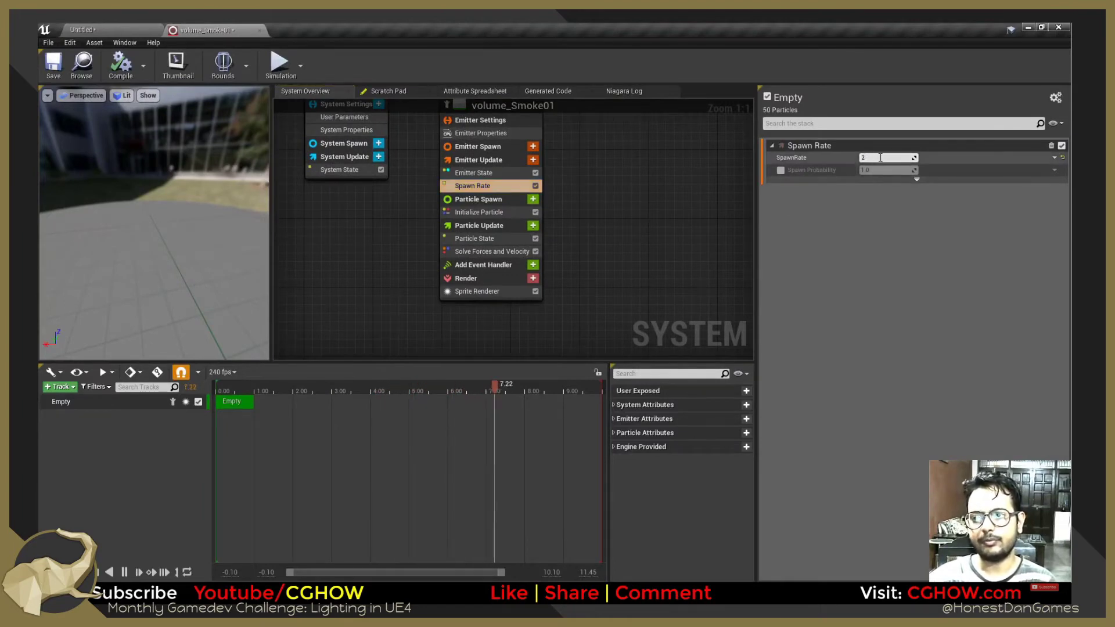
left_click(115, 27)
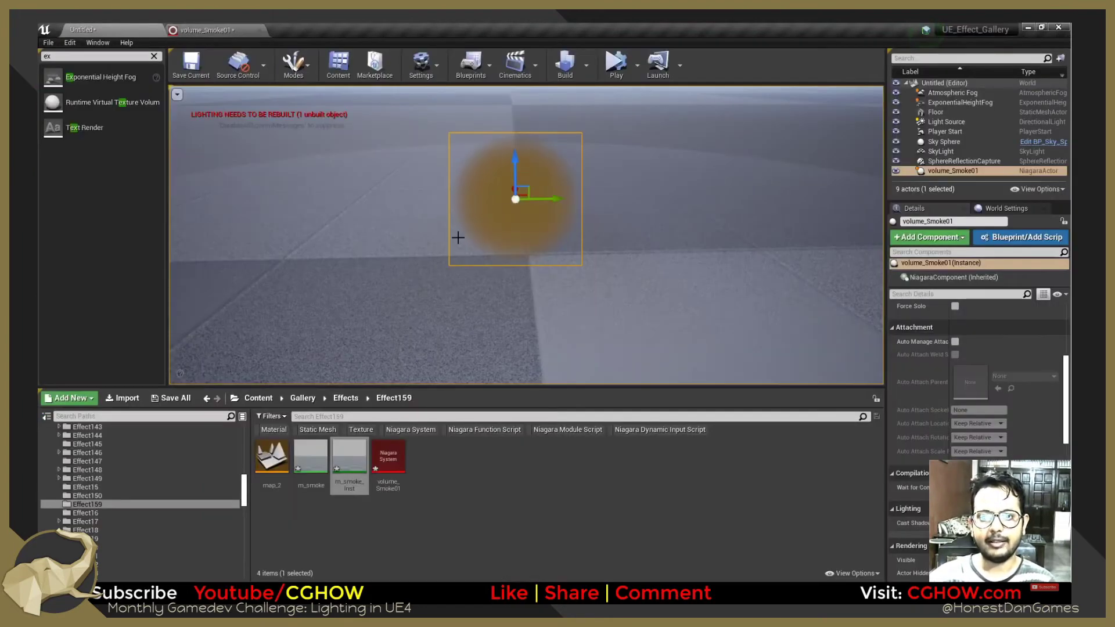
Add an Add Velocity module to Particle Spawn with a Z velocity of about -47.35.
left_click(205, 29)
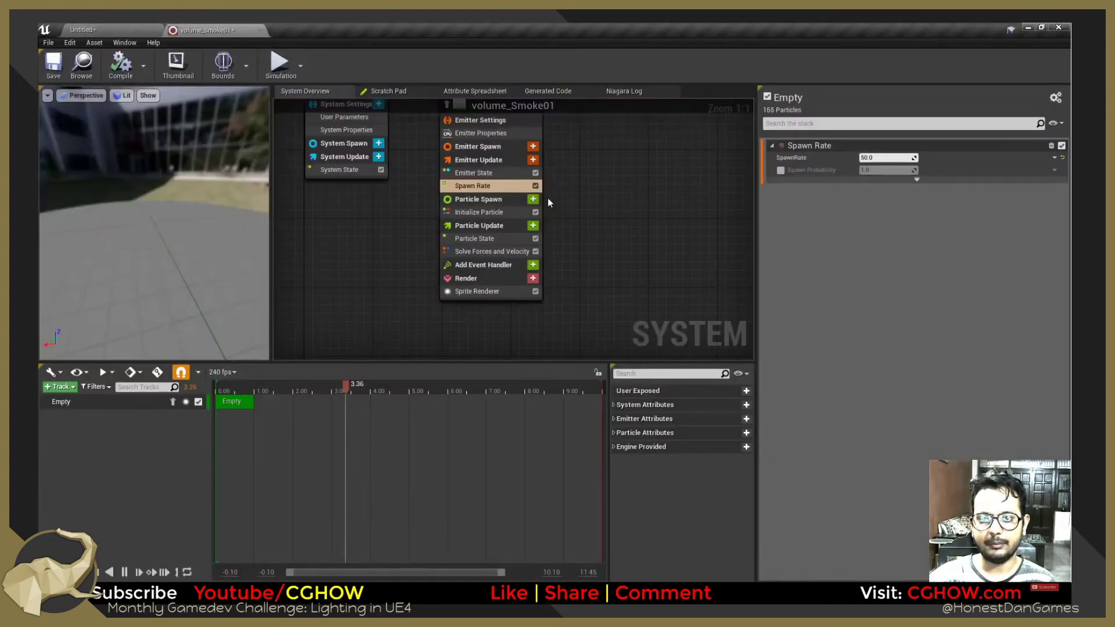
left_click(532, 199)
type("velo")
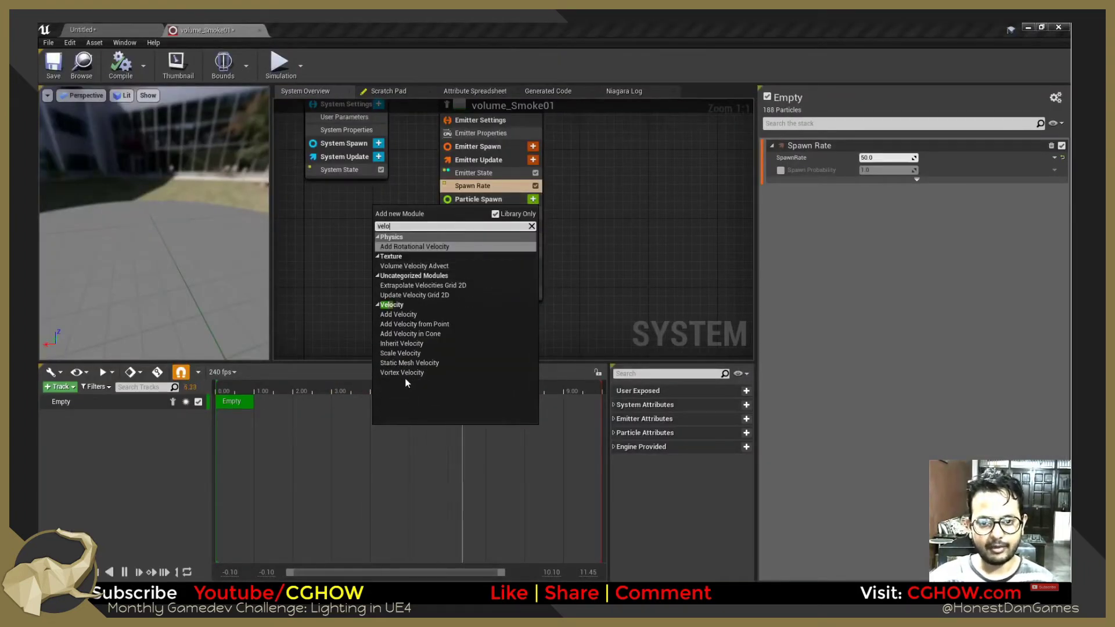
left_click(409, 315)
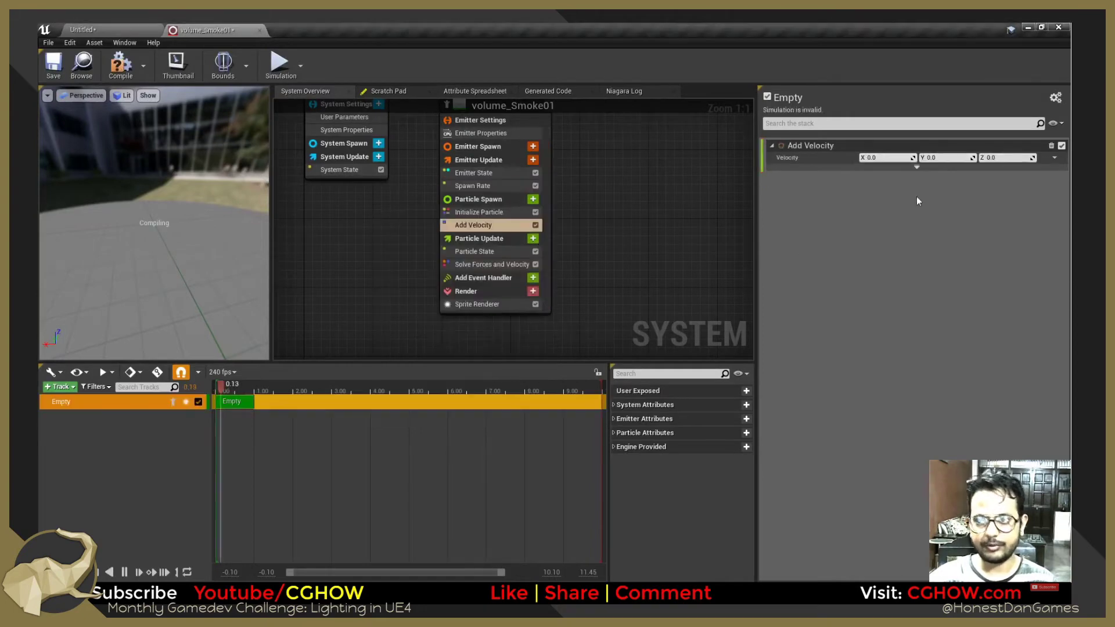
left_click_drag(1002, 155, 981, 157)
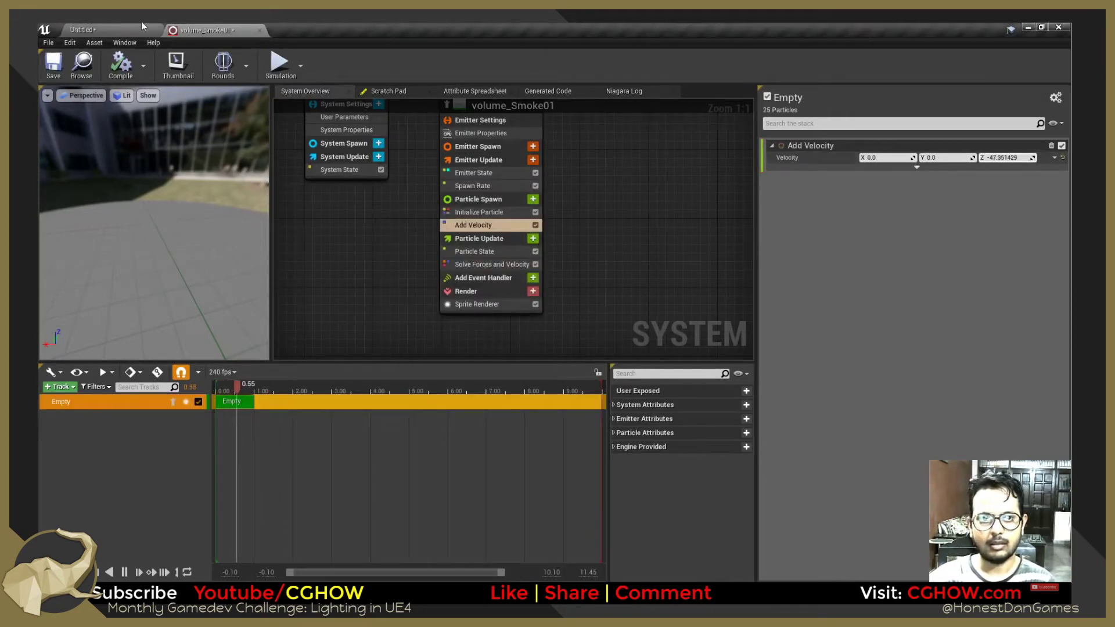
Move the smoke actor sideways in the level to test the velocity, and delete the Add Velocity module from the emitter.
left_click(141, 28)
mouse_move(556, 199)
left_mouse_down()
mouse_move(668, 198)
mouse_move(535, 199)
left_mouse_up()
left_click(249, 27)
key("Delete")
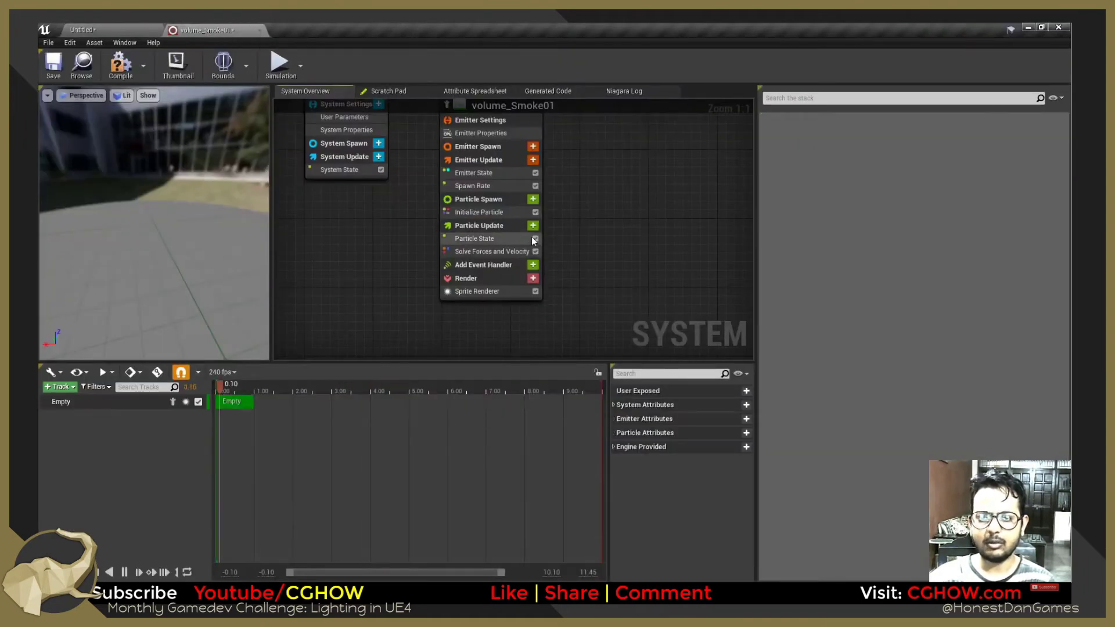
Add a Gravity Force module to Particle Update and save volume_Smoke01.
left_click(533, 225)
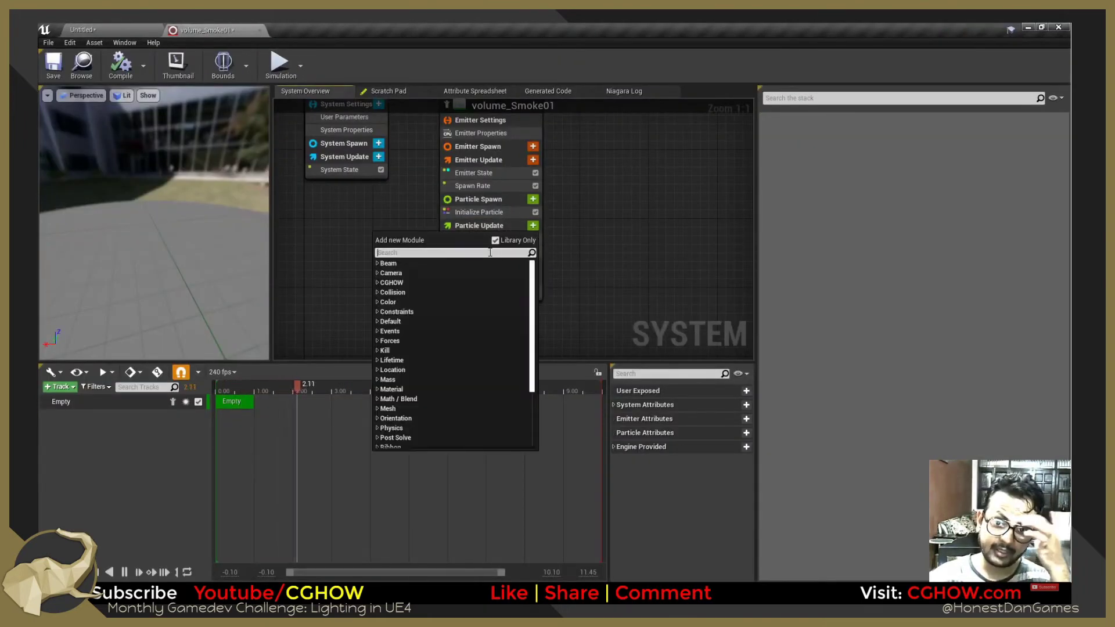
type("grav")
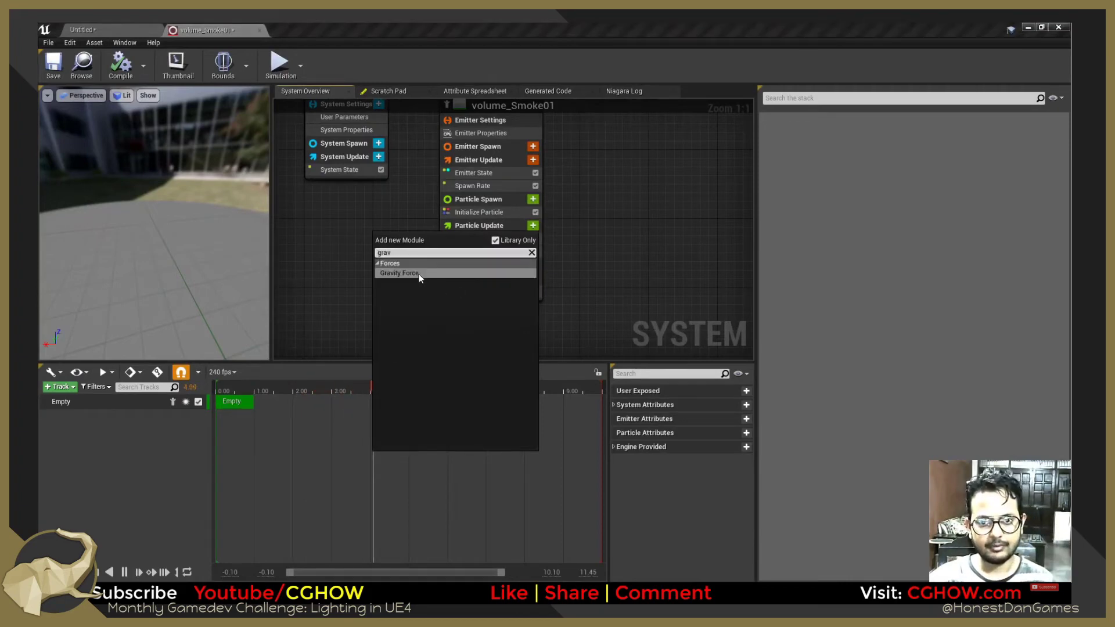
left_click(401, 273)
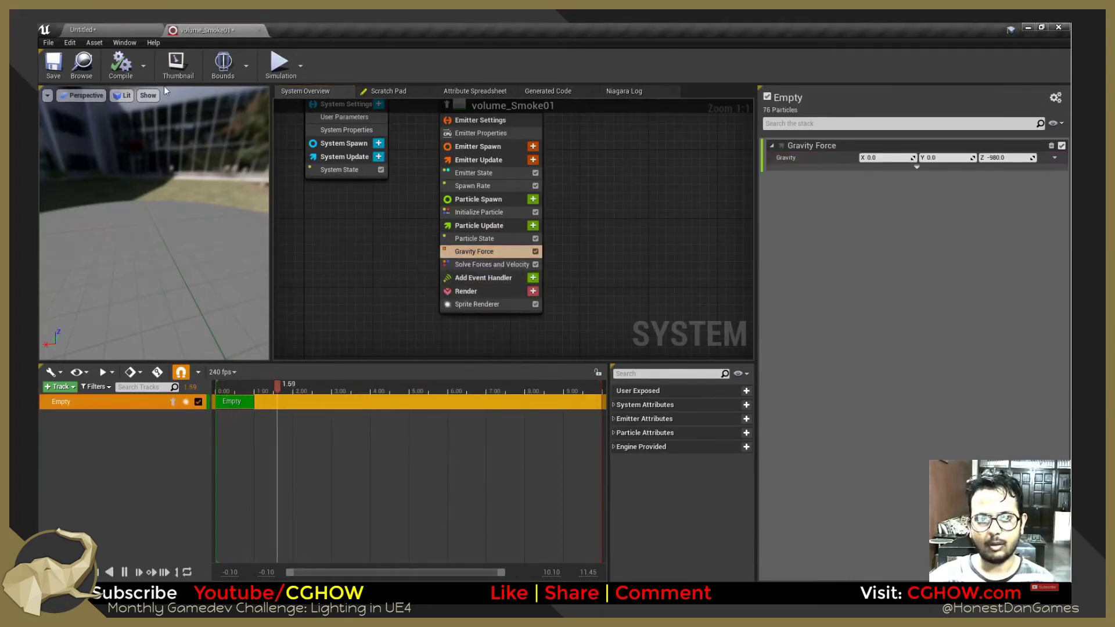
left_click(53, 62)
Raise the volume_Smoke01 actor higher above the floor in the level.
left_click(110, 30)
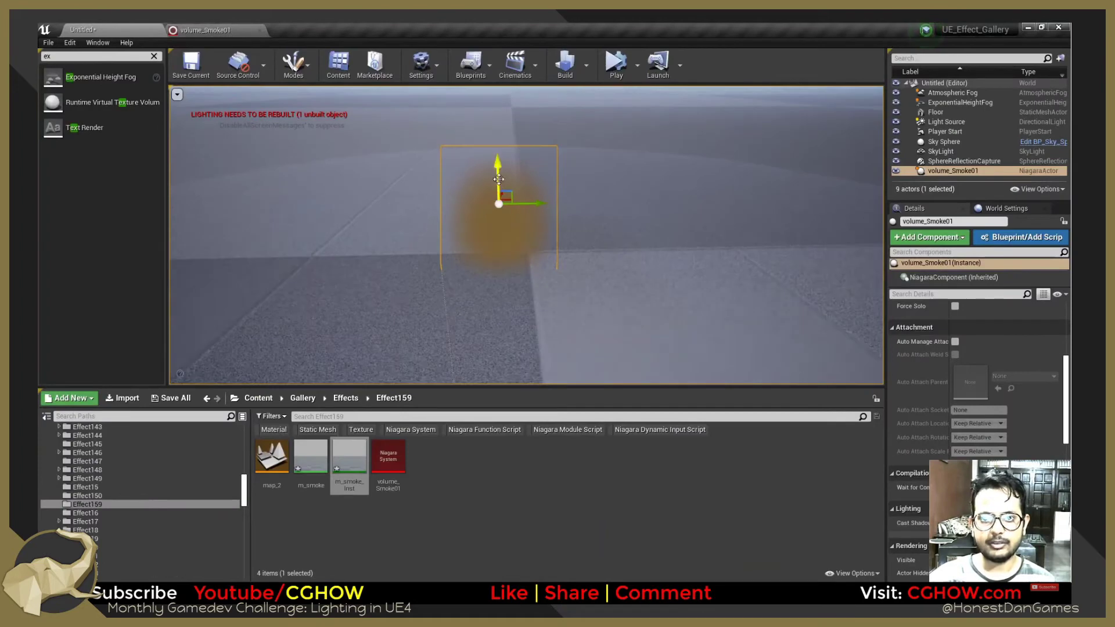
left_click_drag(498, 179, 496, 76)
scroll(558, 261, "down", 6)
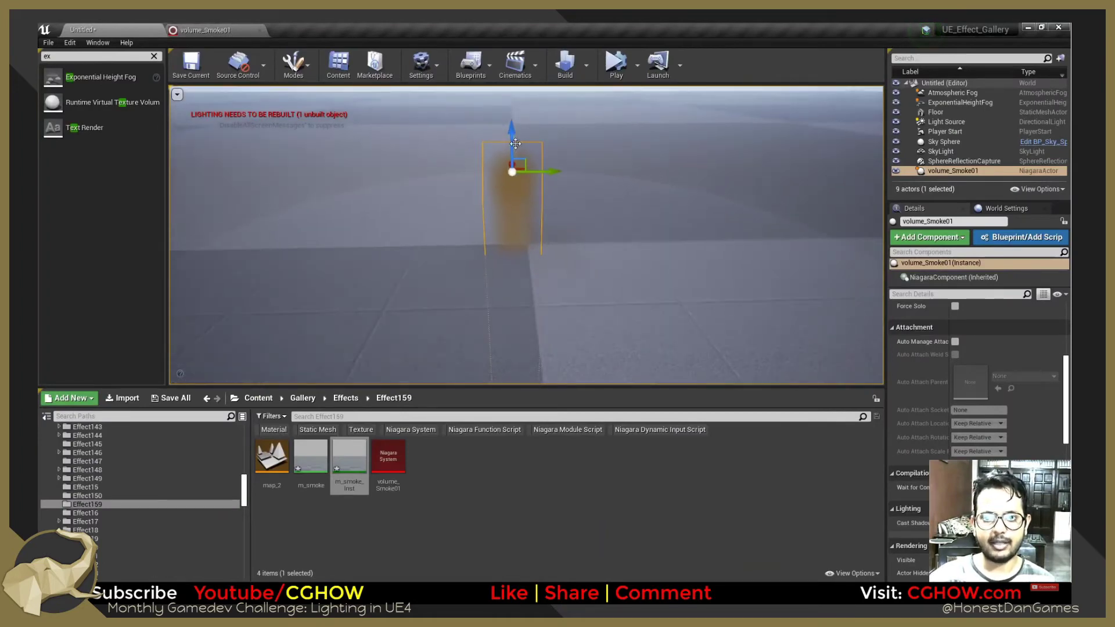
Review the emitter's Emitter Properties, save volume_Smoke01, and check the falling smoke in the level.
left_click(179, 27)
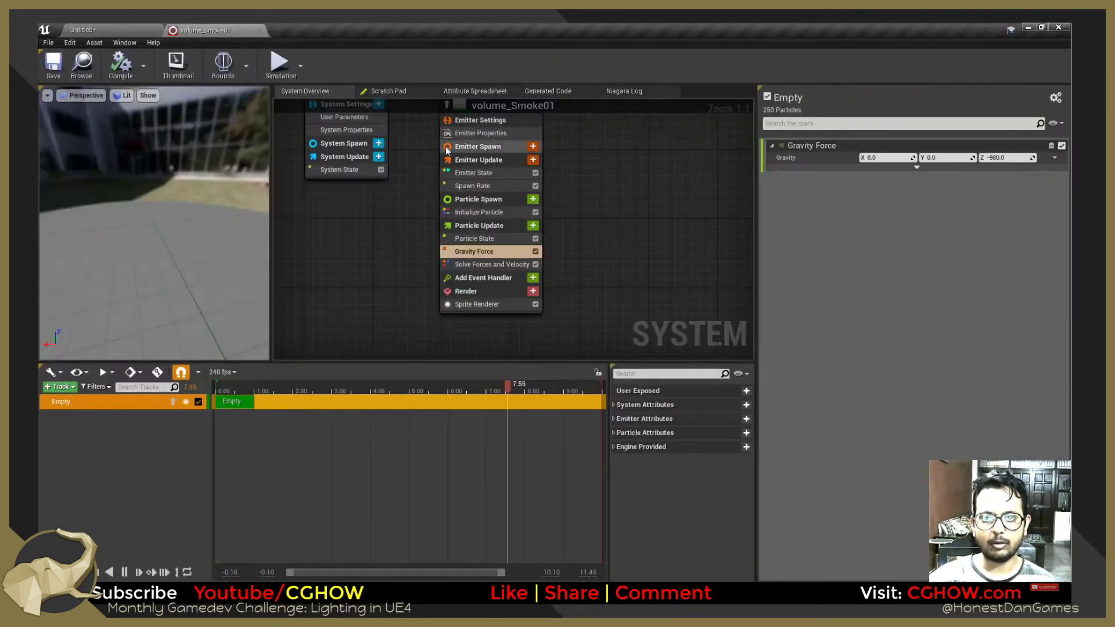
left_click(480, 133)
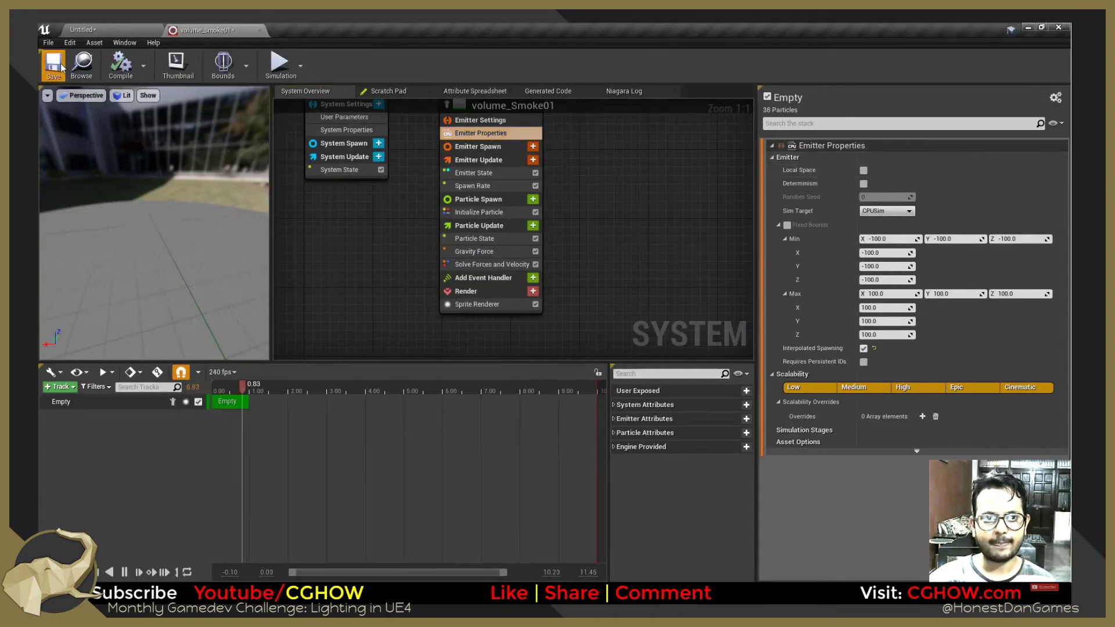
left_click(110, 30)
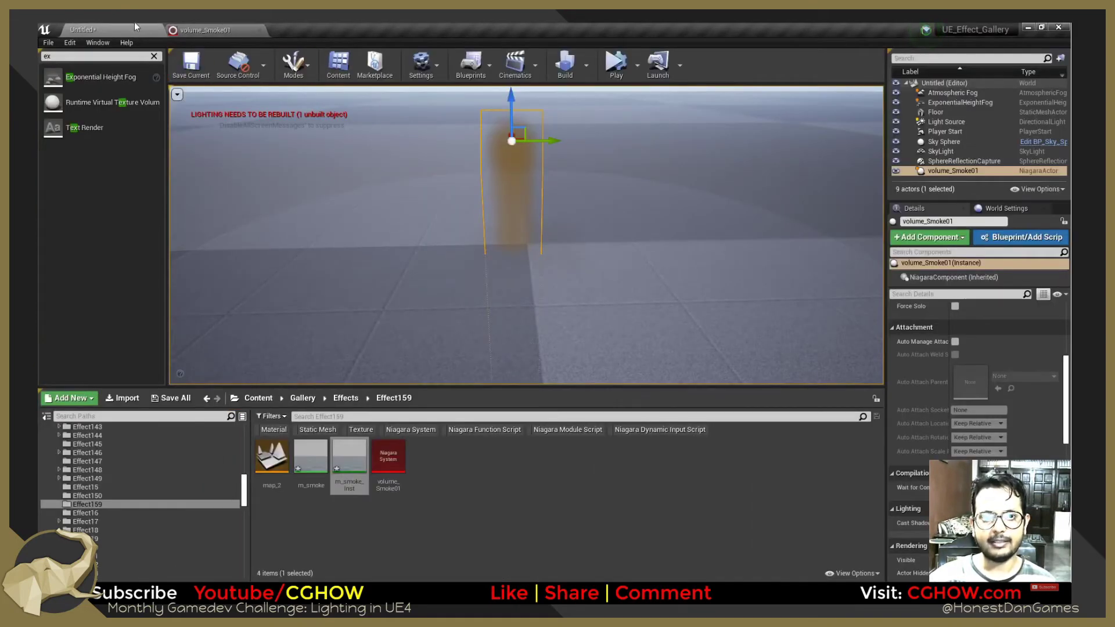
Add a Collision module to Particle Update, fix its order relative to Solve Forces and Velocity, and save the system.
left_click(204, 29)
left_click(532, 225)
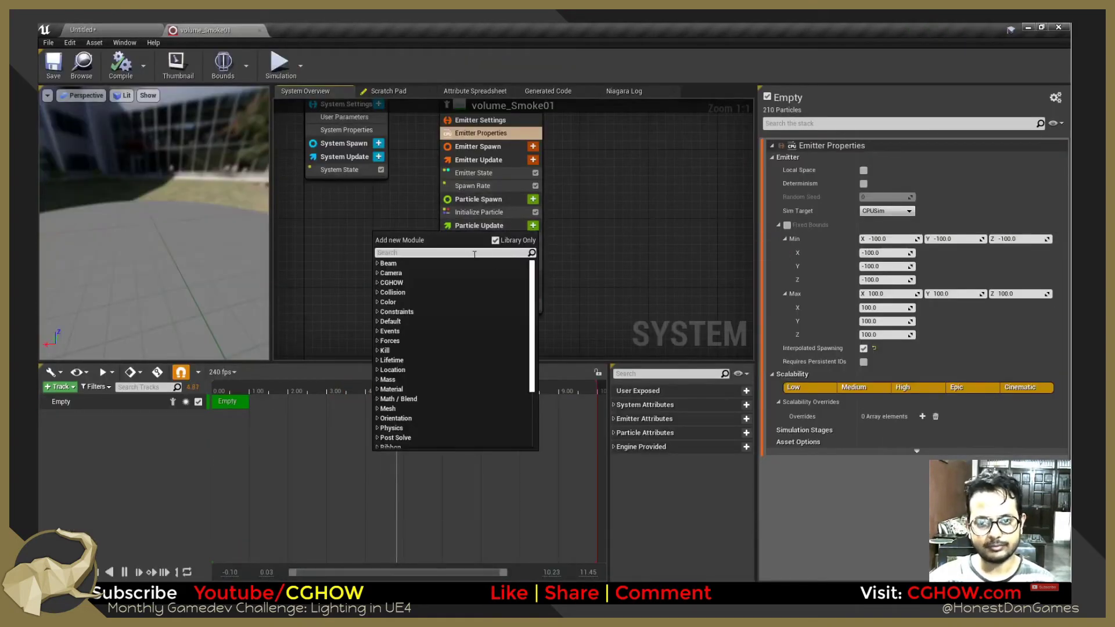
type("coll")
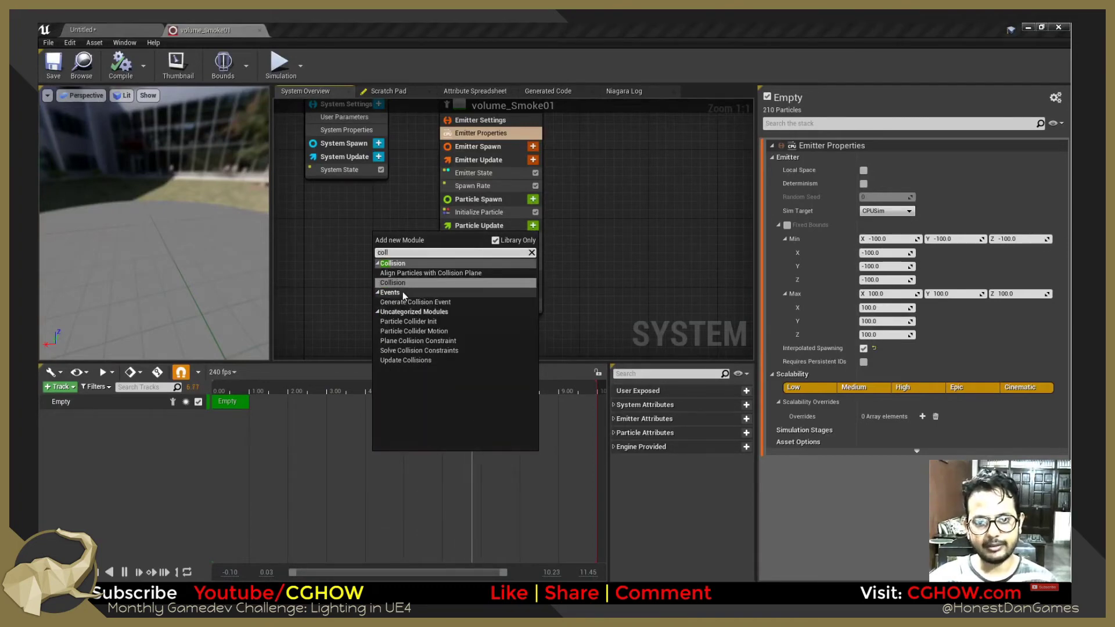
key("Escape")
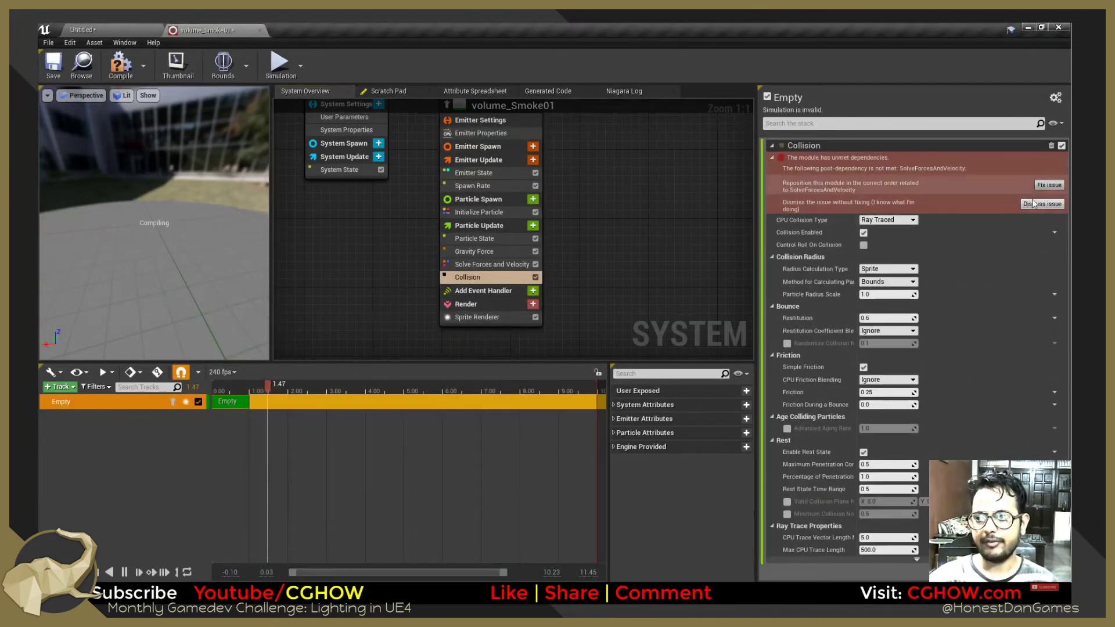
left_click(1048, 185)
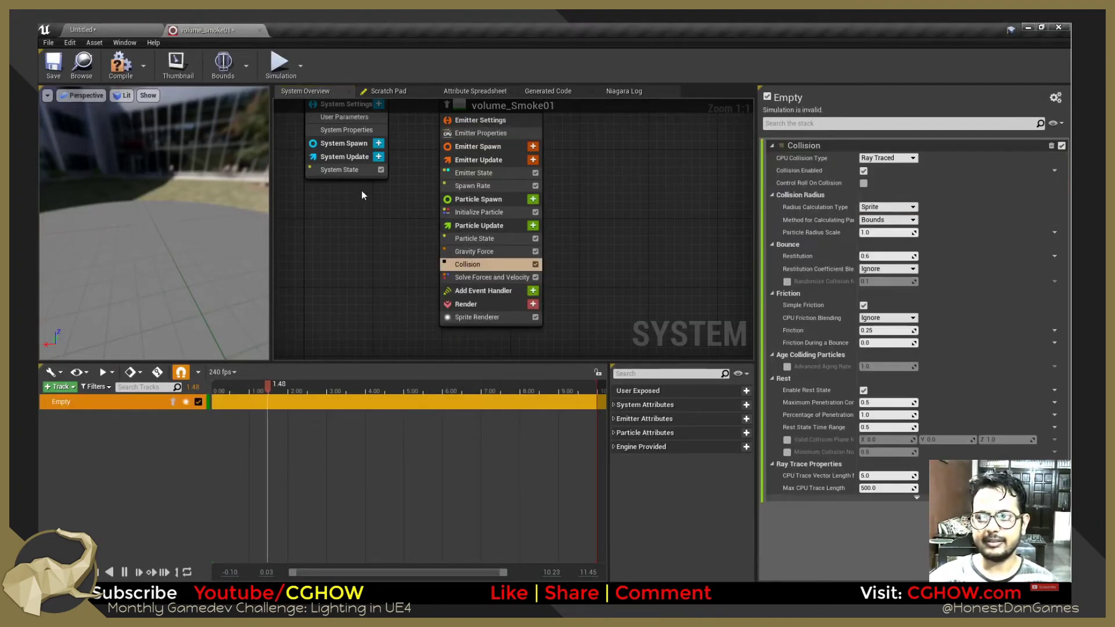
left_click(57, 69)
Move the smoke actor around in the level to test how its particles collide with the floor.
left_click(87, 29)
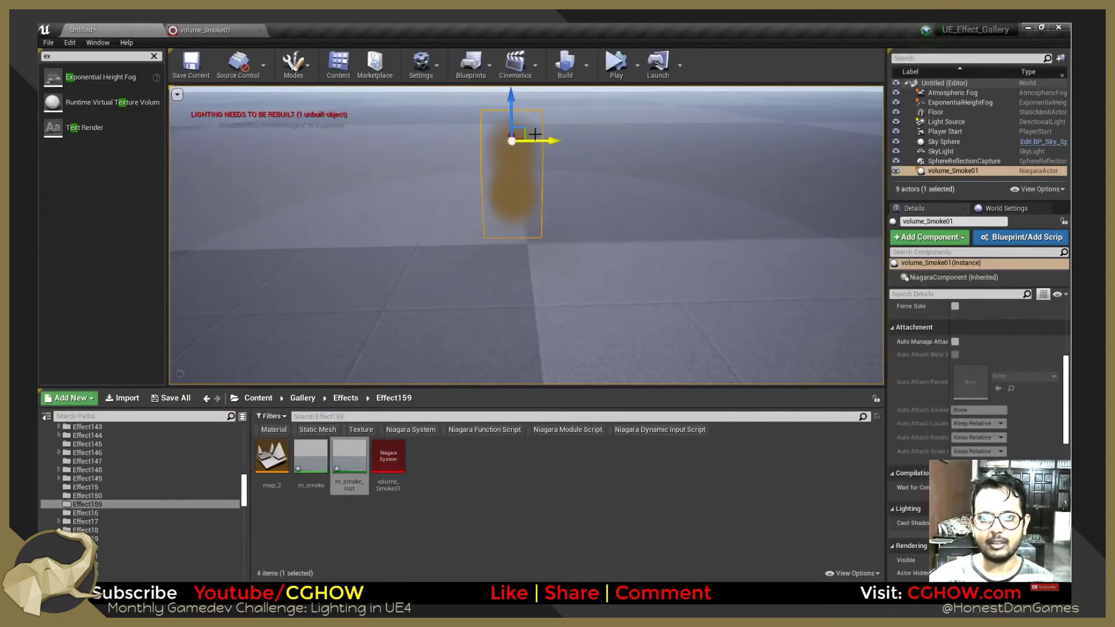
left_click_drag(352, 132, 412, 163)
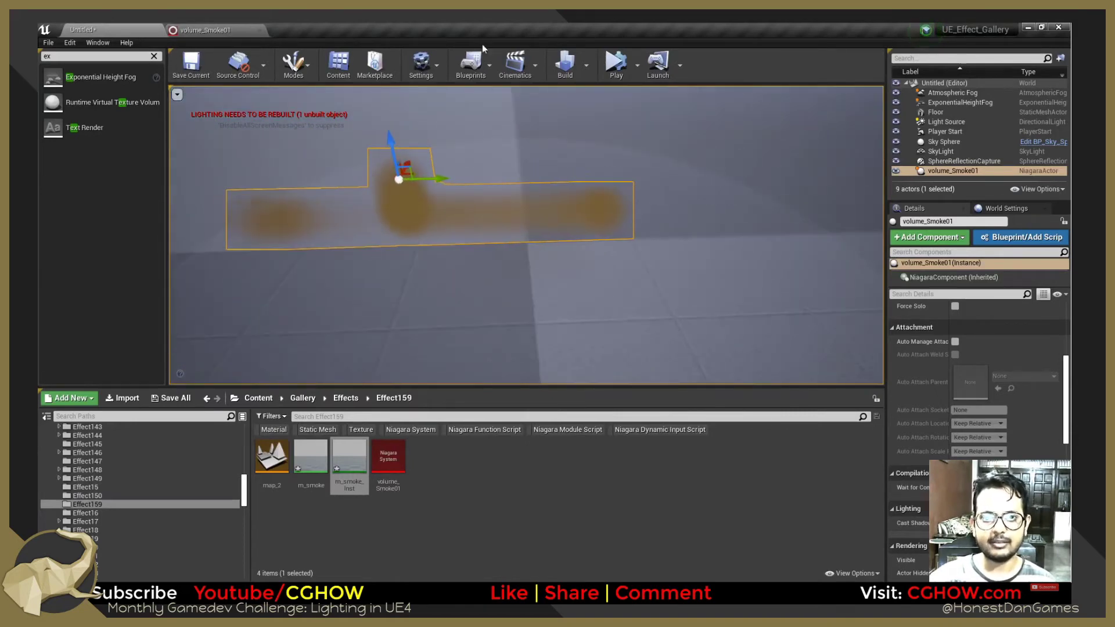
Inspect the Particle State module of volume_Smoke01 and view the colliding smoke in the level from another angle.
left_click(230, 29)
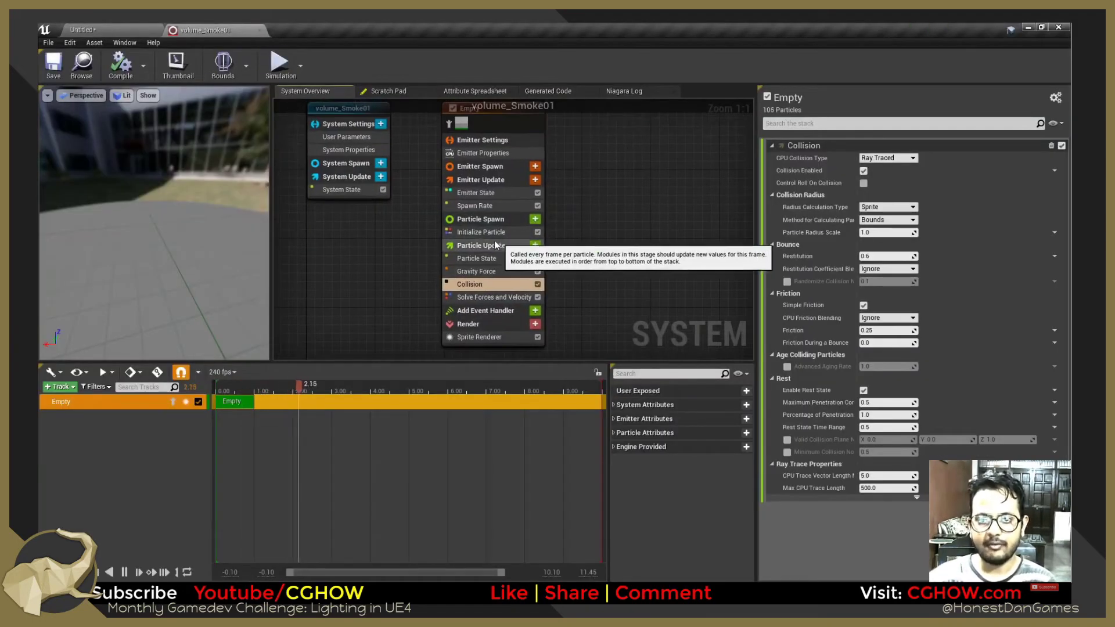
left_click(486, 259)
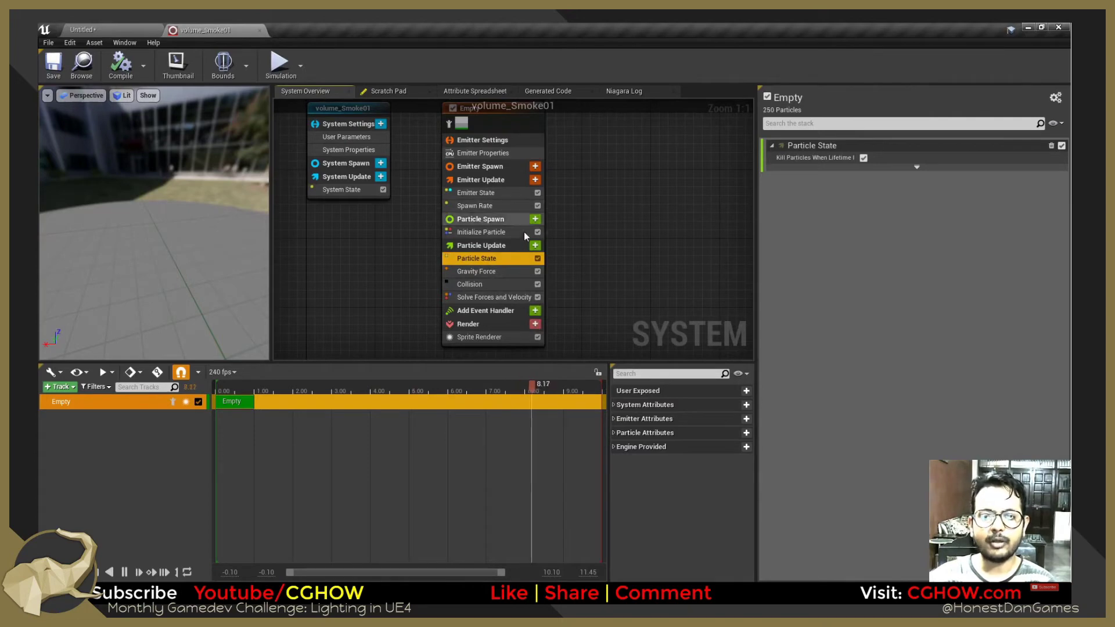
right_click_drag(396, 237, 449, 257)
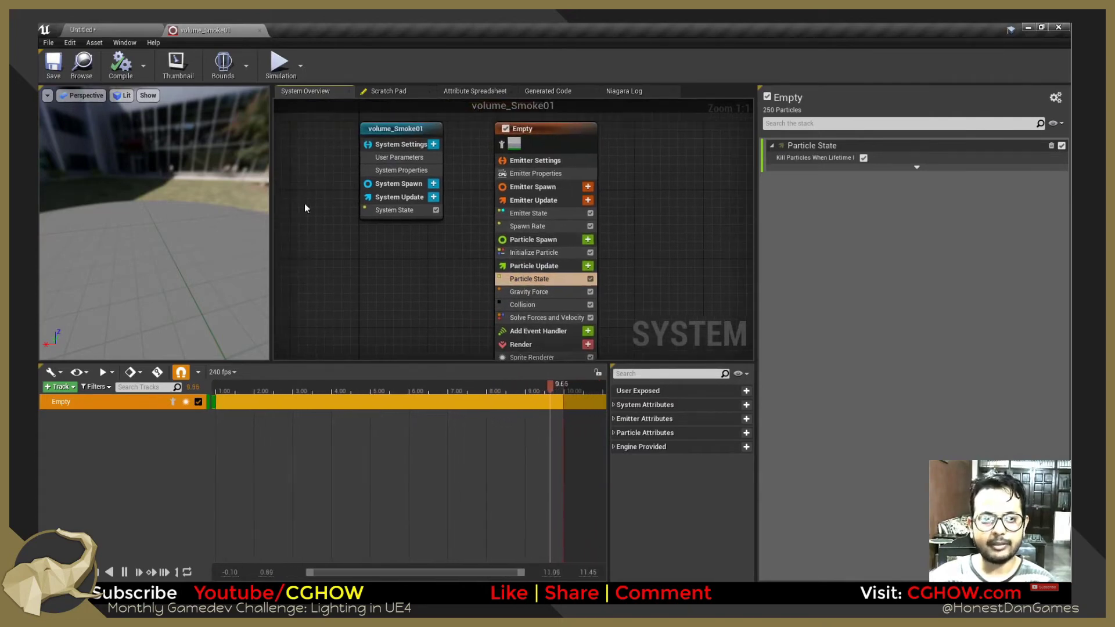
left_click(127, 27)
left_click_drag(379, 322, 423, 259, "alt")
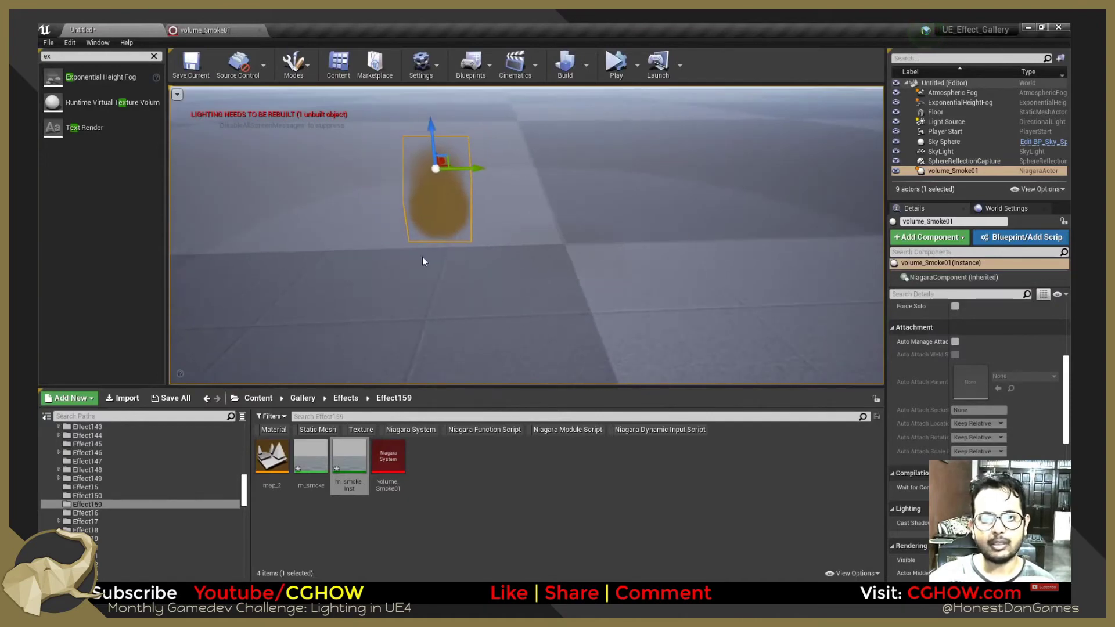
Set the emitter's Spawn Rate to 10 in volume_Smoke01 and check the smoke in the level.
scroll(423, 259, "up", 2)
left_click_drag(369, 229, 482, 229, "alt")
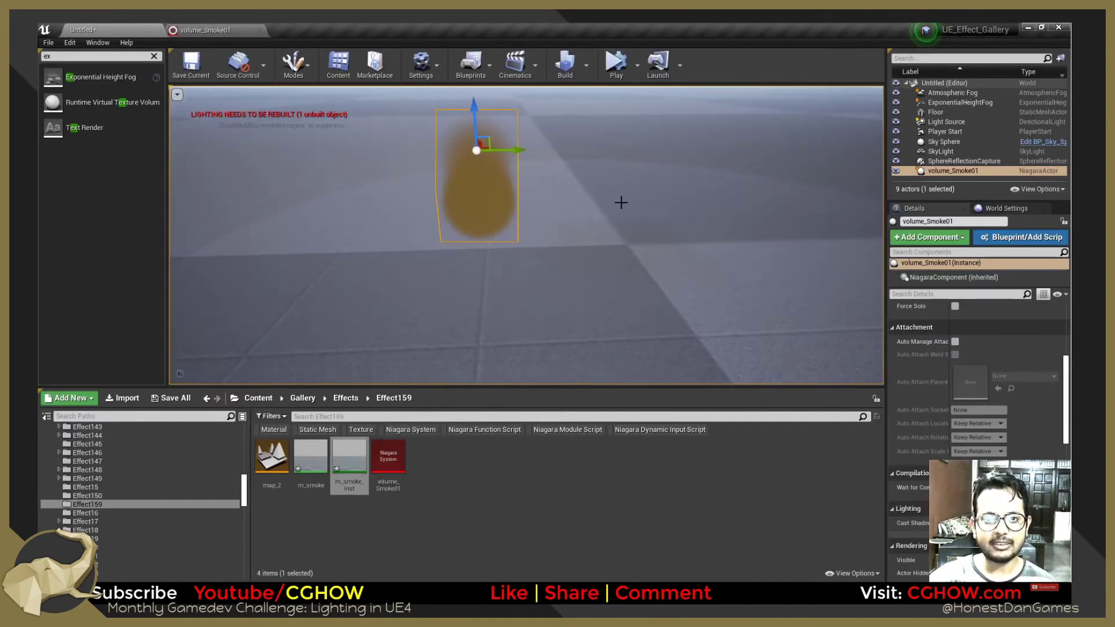
left_click(182, 27)
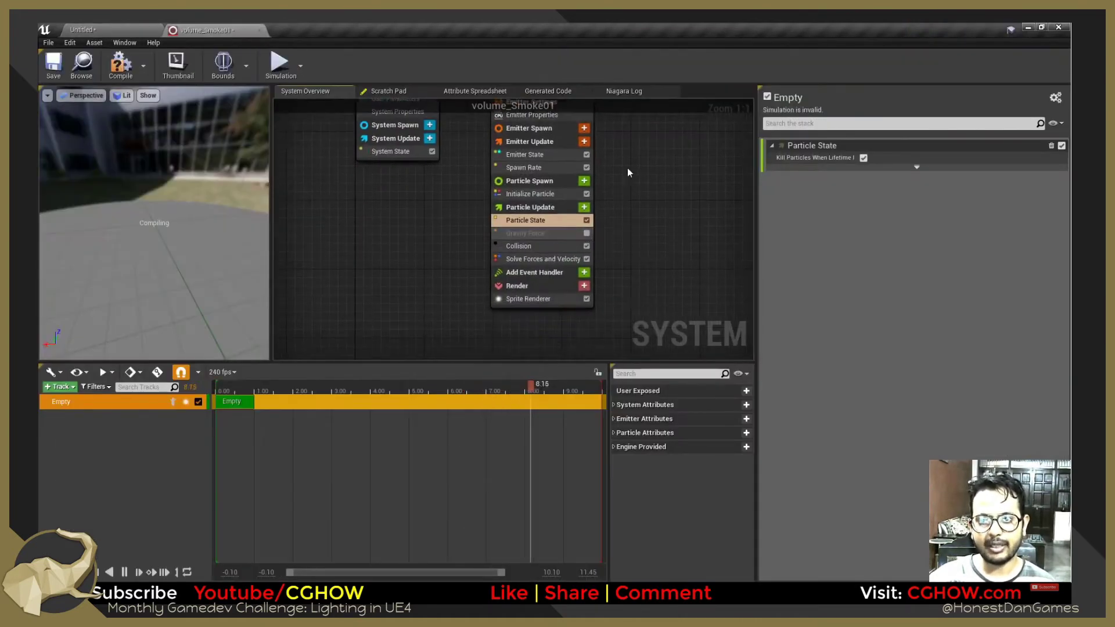
left_click(526, 276)
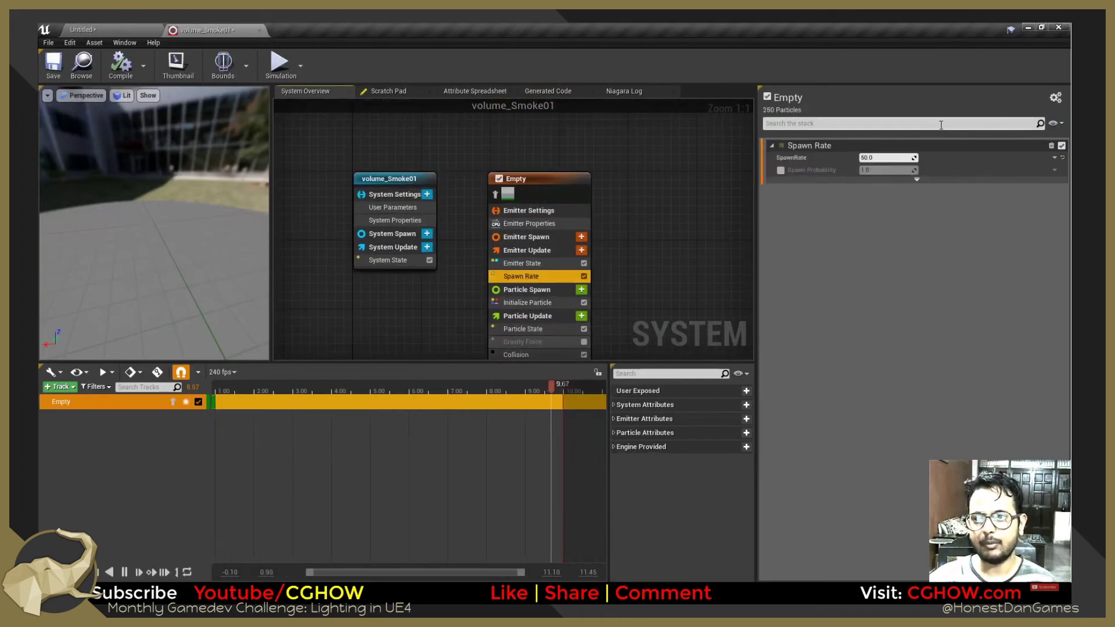
left_click(886, 157)
type("10")
left_click(101, 26)
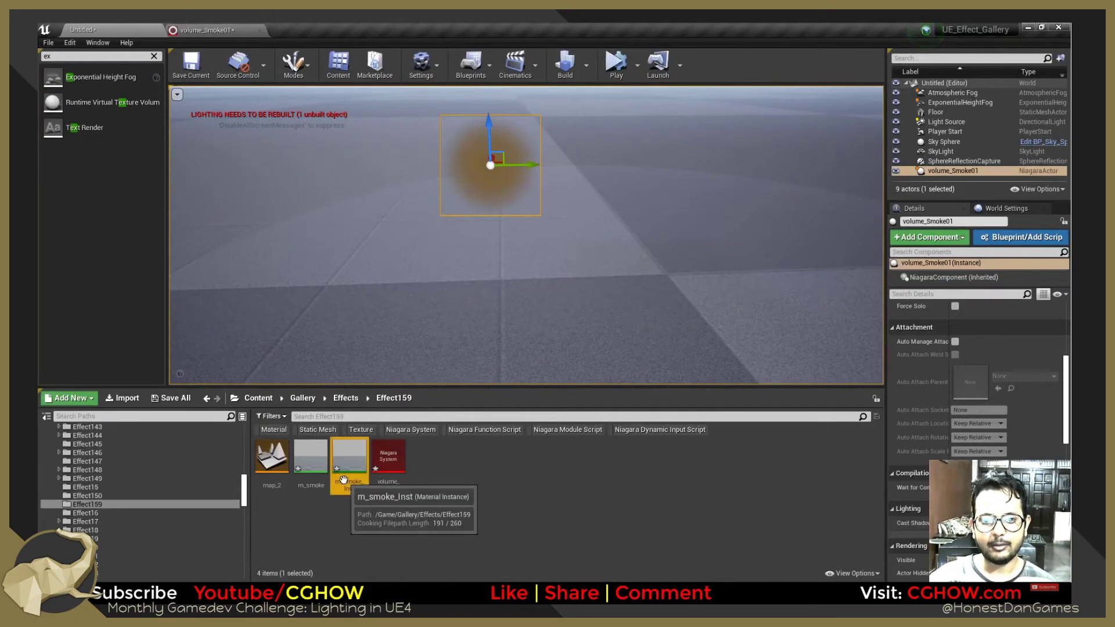
Set the extinction parameter of the m_smoke_Inst material instance to about 0.17.
double_click(348, 455)
left_click_drag(859, 446, 888, 447)
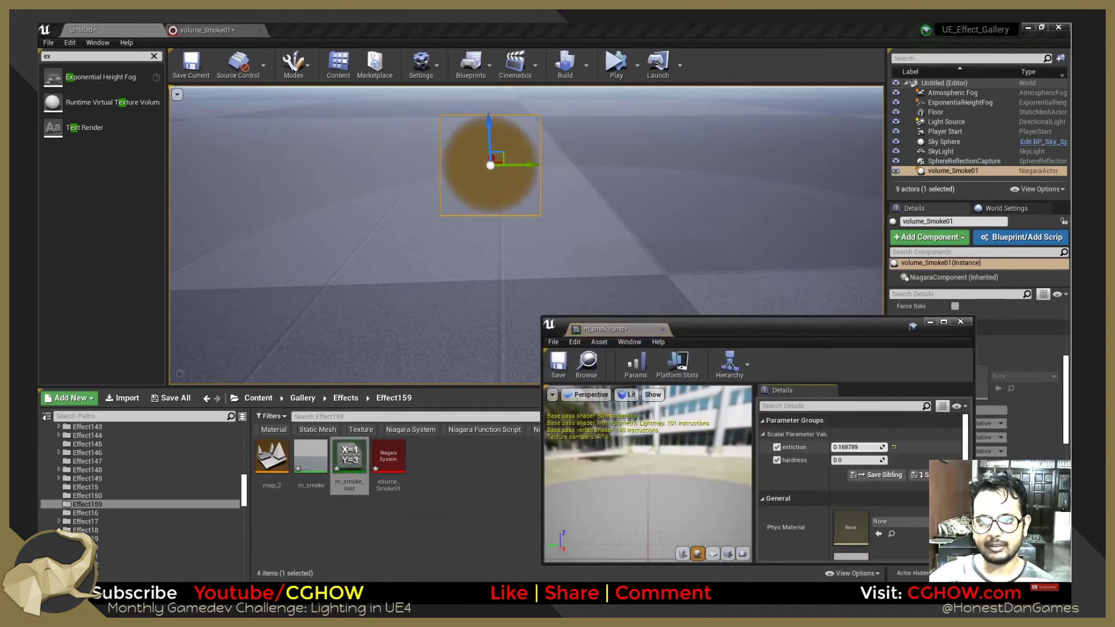
left_click(478, 145)
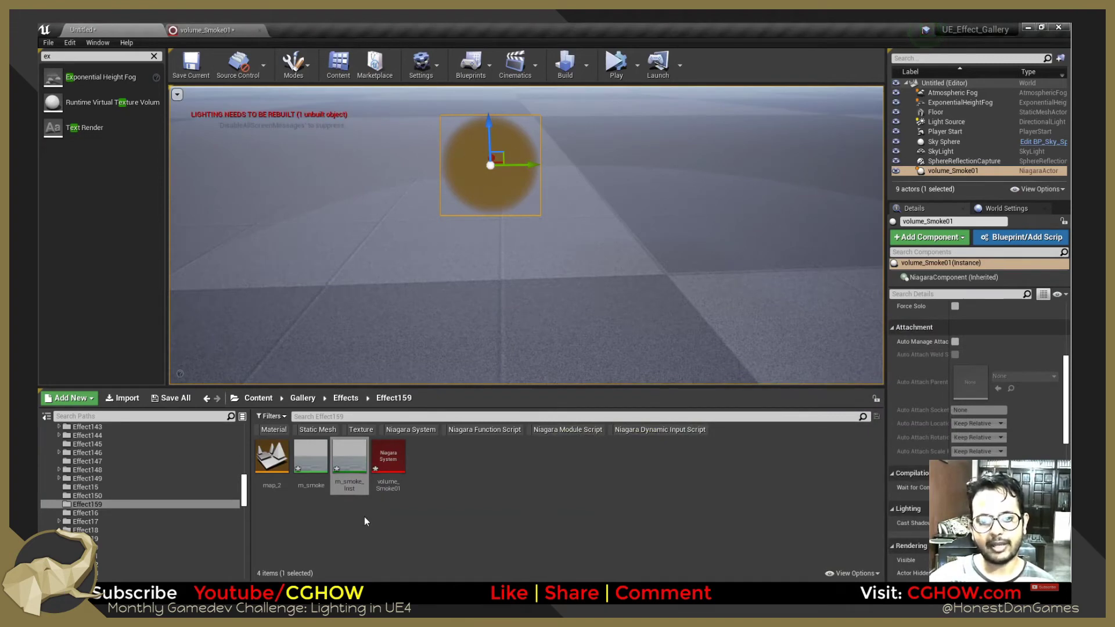
Open the m_smoke material, return to the level and browse to the root Content folder.
double_click(311, 455)
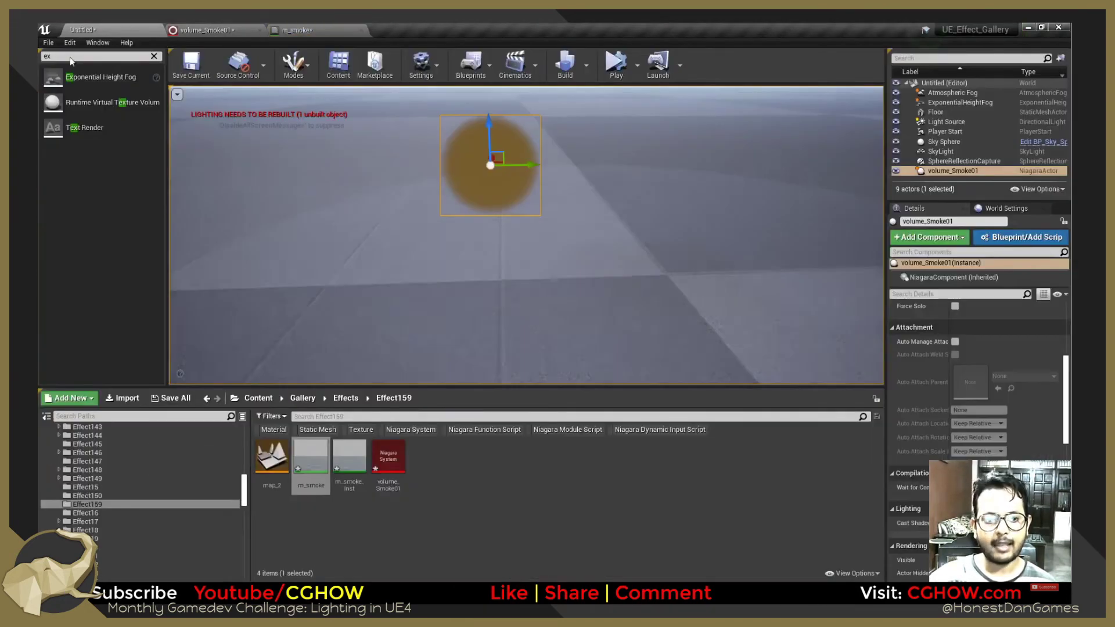
left_click(76, 29)
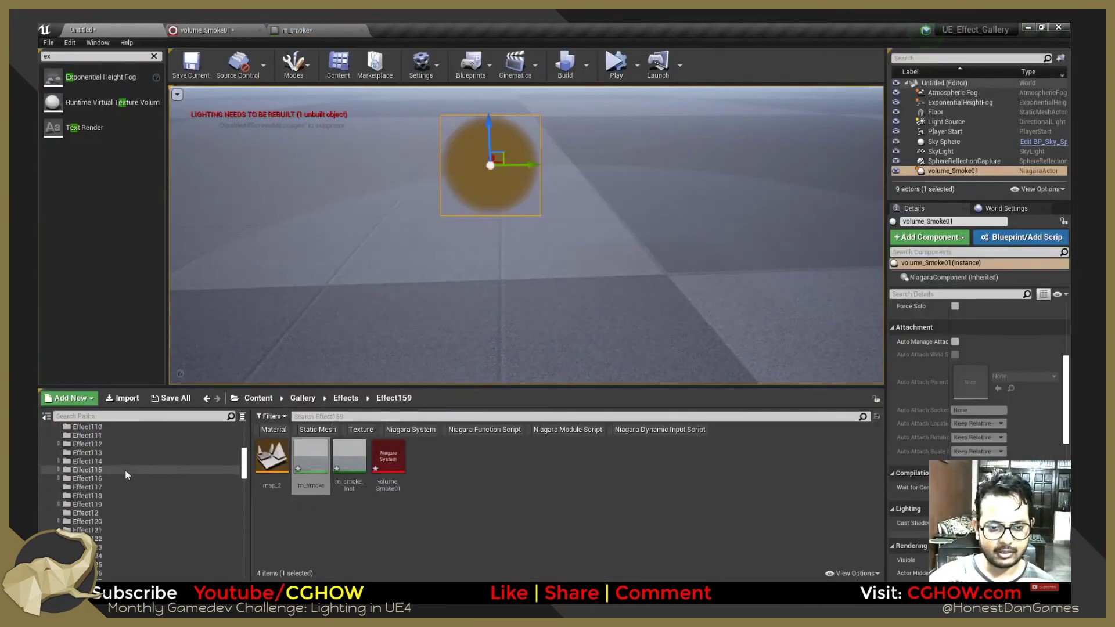
scroll(124, 469, "up", 10)
left_click(90, 428)
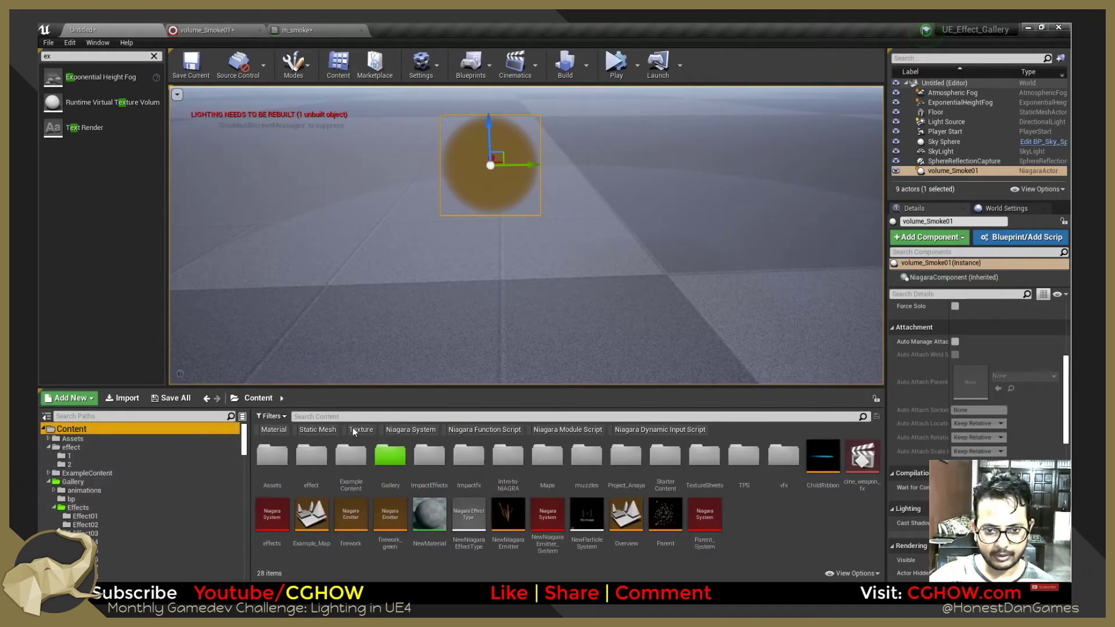
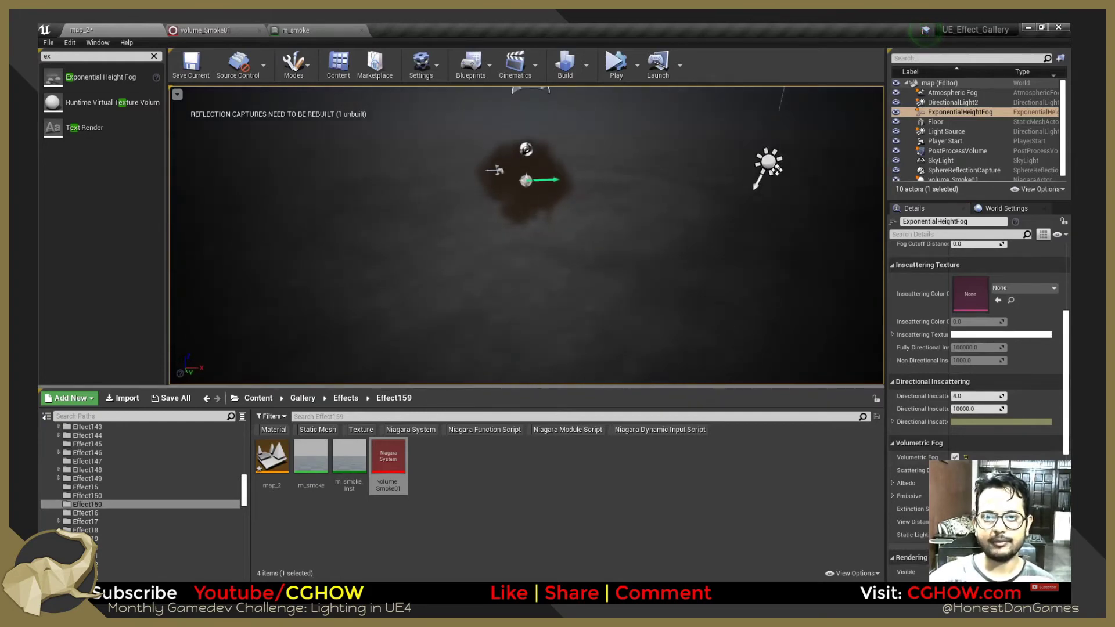
Try intensities of about 2.4 and 3.6 lux on DirectionalLight2 and restore it to 1 lux.
left_click(952, 102)
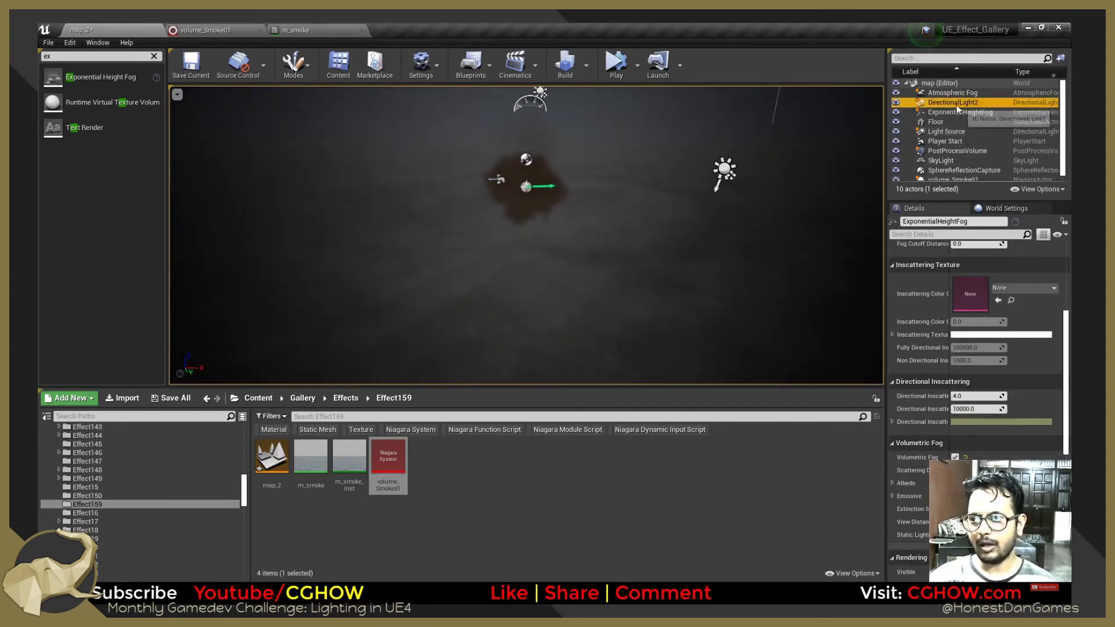
scroll(967, 326, "up", 5)
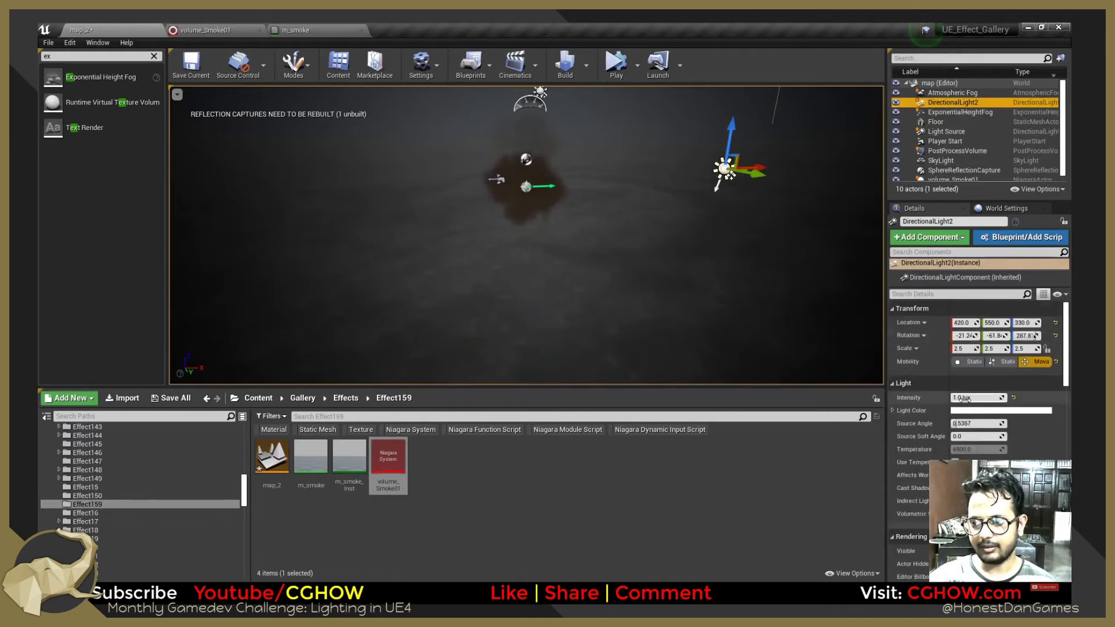
mouse_move(964, 398)
left_mouse_down()
mouse_move(987, 398)
mouse_move(957, 392)
left_mouse_up()
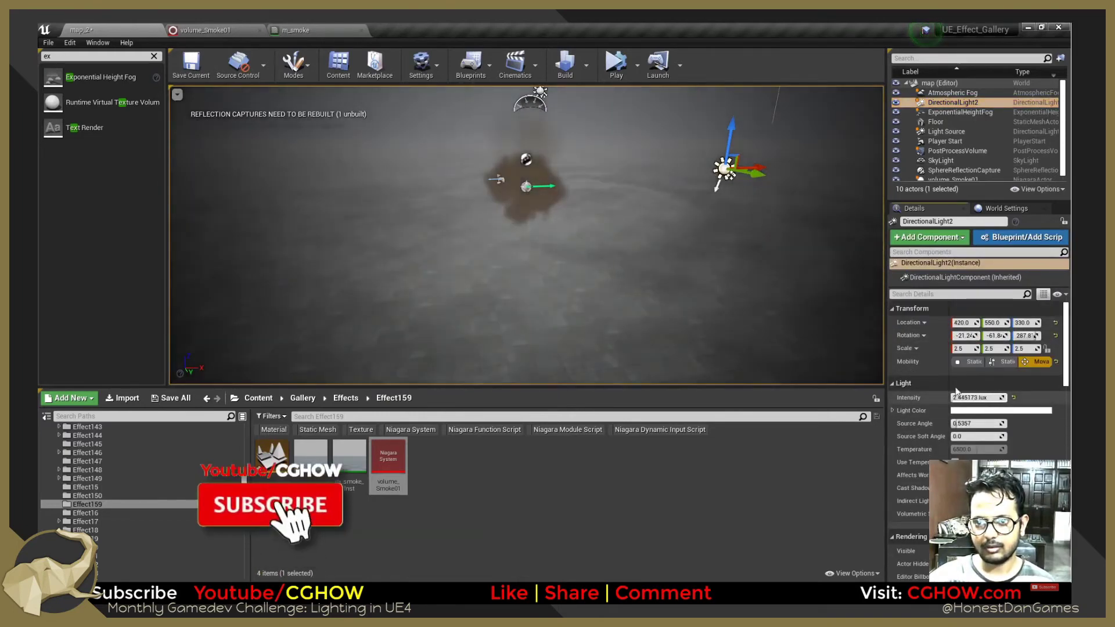
left_click_drag(597, 224, 560, 225, "alt")
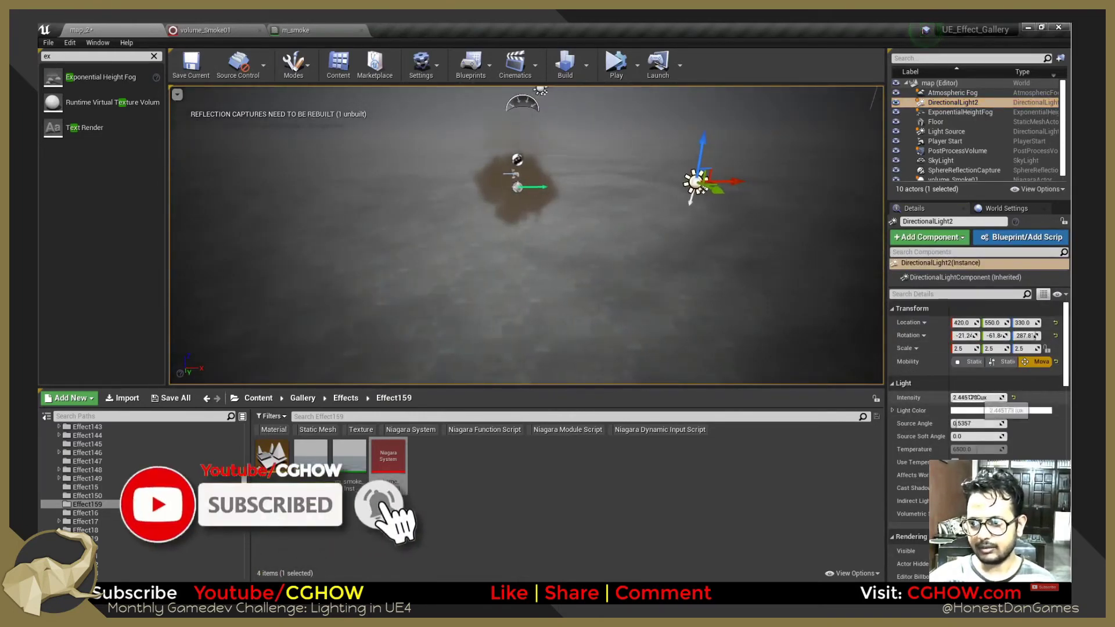
mouse_move(975, 399)
left_mouse_down()
mouse_move(958, 398)
mouse_move(990, 398)
left_mouse_up()
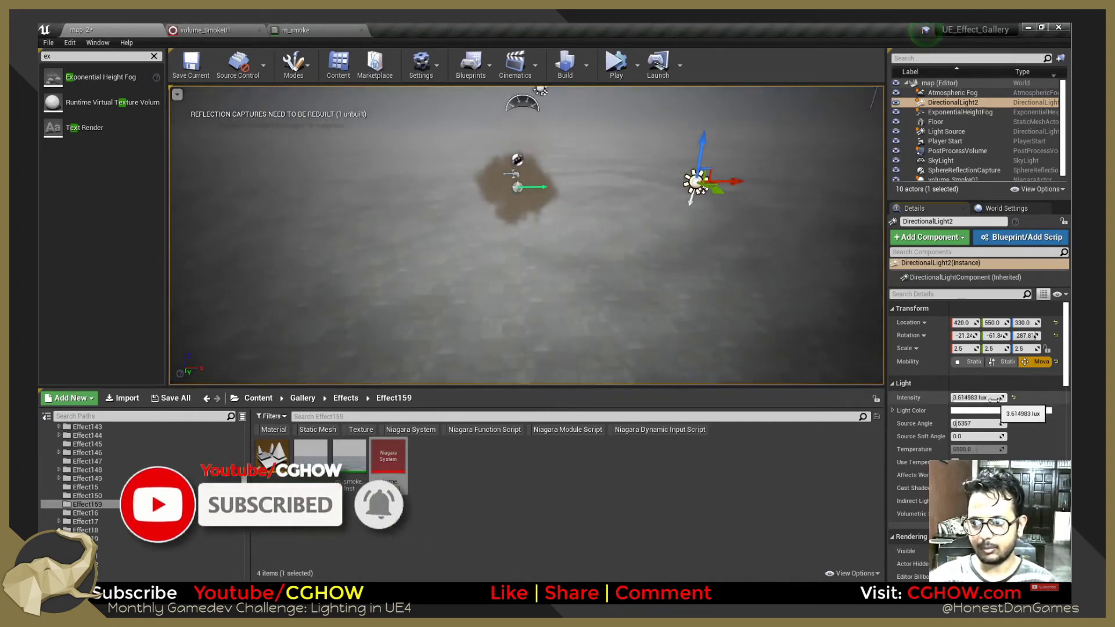
key("Return")
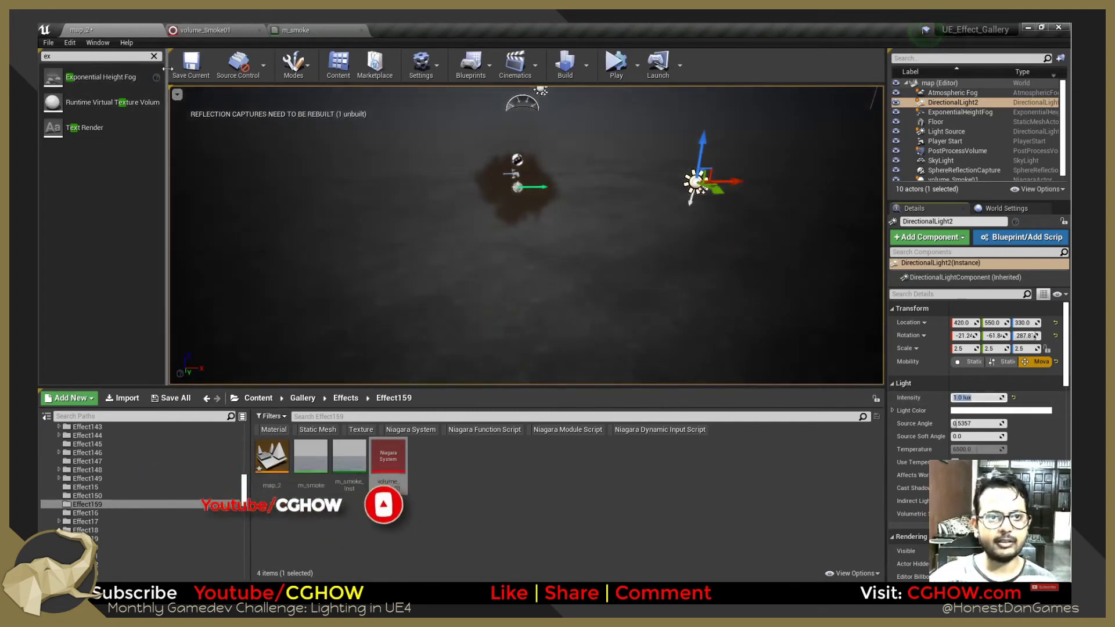
Place a new directional light in front of the smoke and rotate it away from the floor.
left_click(154, 56)
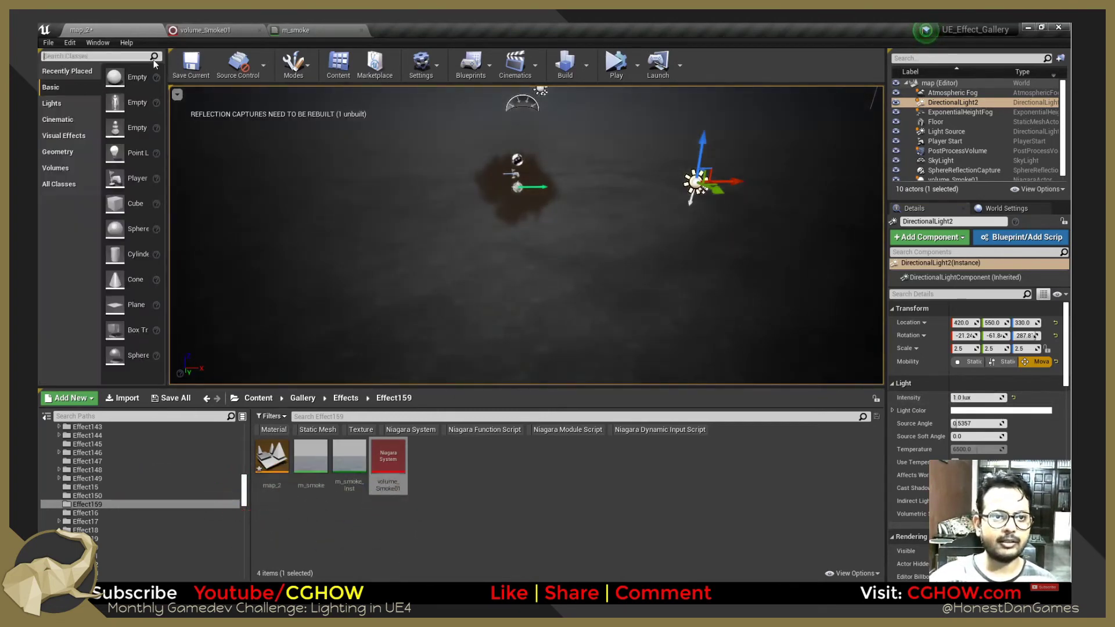
left_click(68, 104)
left_click_drag(129, 86, 582, 286)
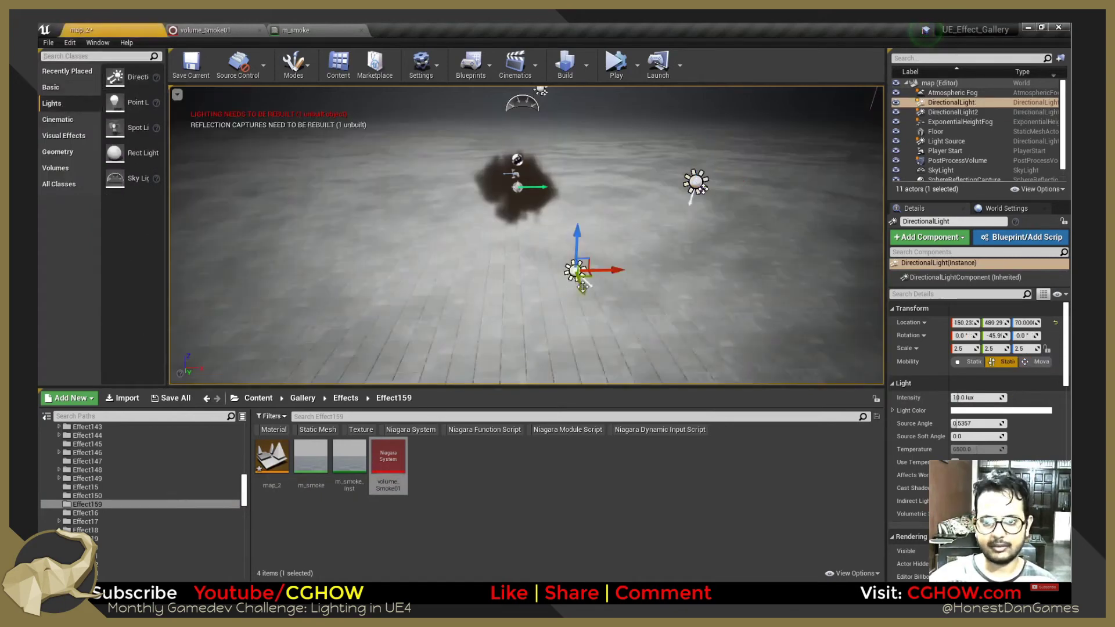
key("e")
left_click_drag(560, 228, 485, 277)
left_click_drag(566, 296, 633, 273)
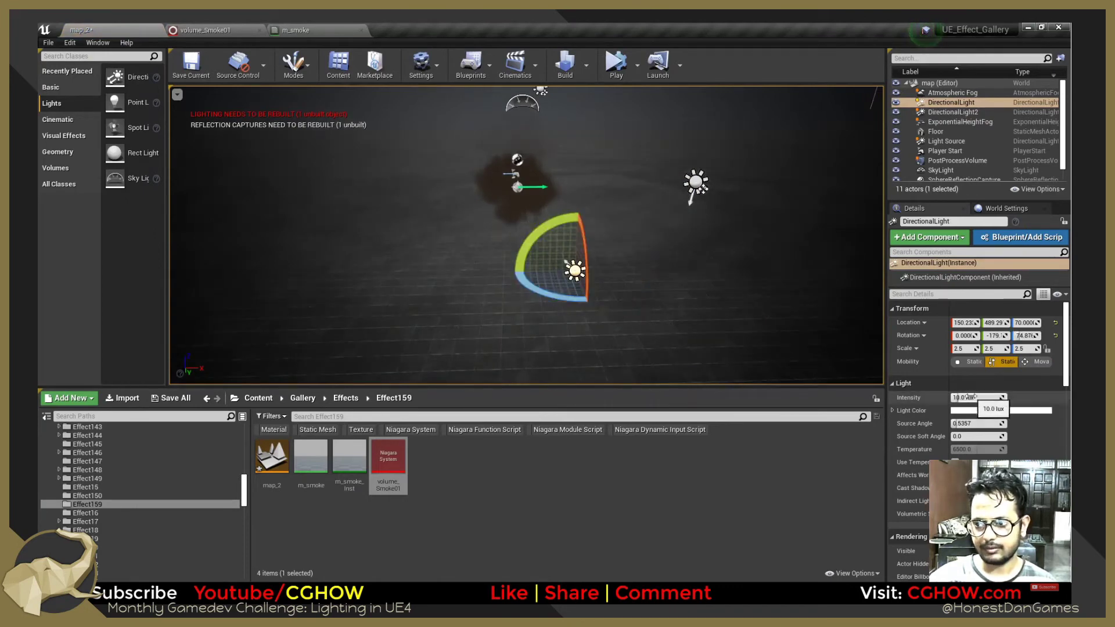
Try the new directional light at about 23.7 lux and delete it.
left_click_drag(963, 398, 987, 398)
key("w")
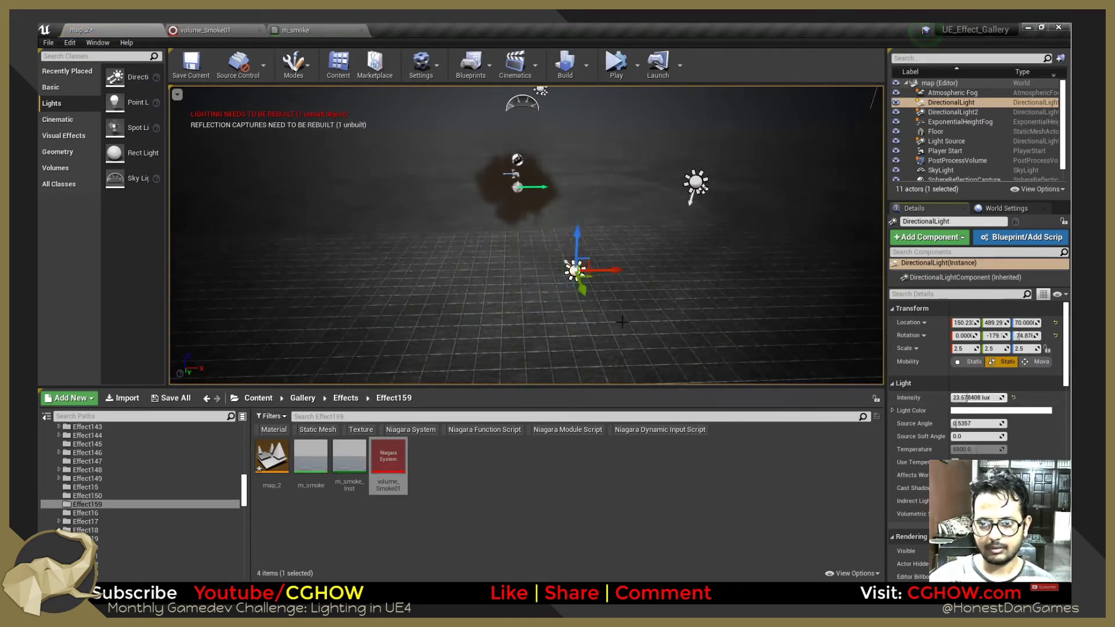
key("e")
mouse_move(587, 200)
left_mouse_down()
mouse_move(598, 224)
mouse_move(589, 205)
left_mouse_up()
key("Delete")
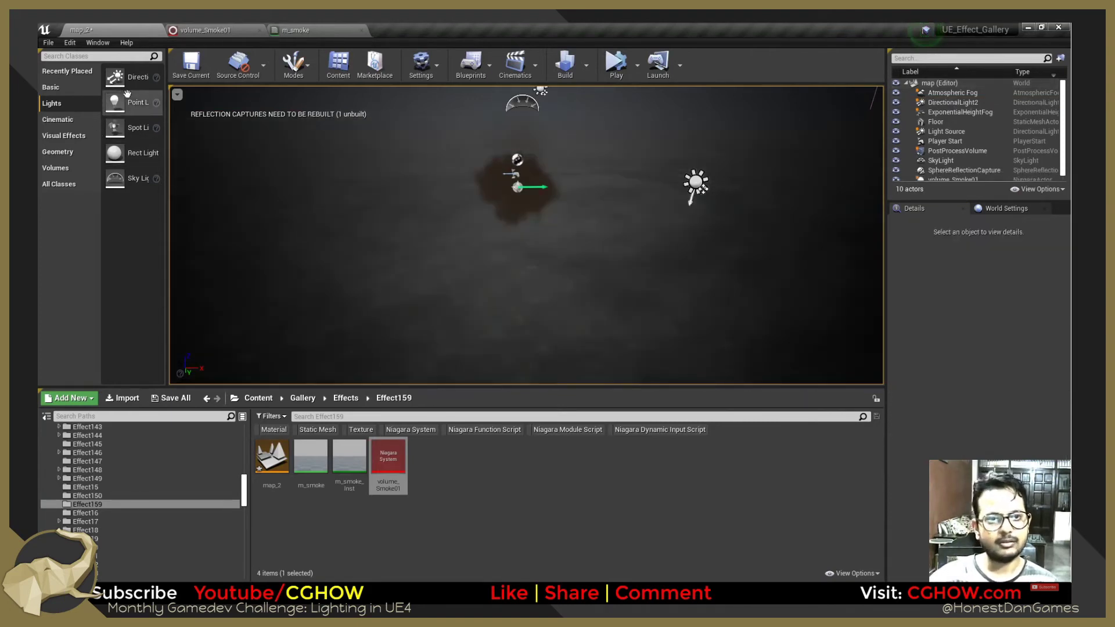
Add a point light, reset its location to the origin and raise it into the smoke at about Z 303.
left_click_drag(127, 94, 514, 245)
left_click(1055, 323)
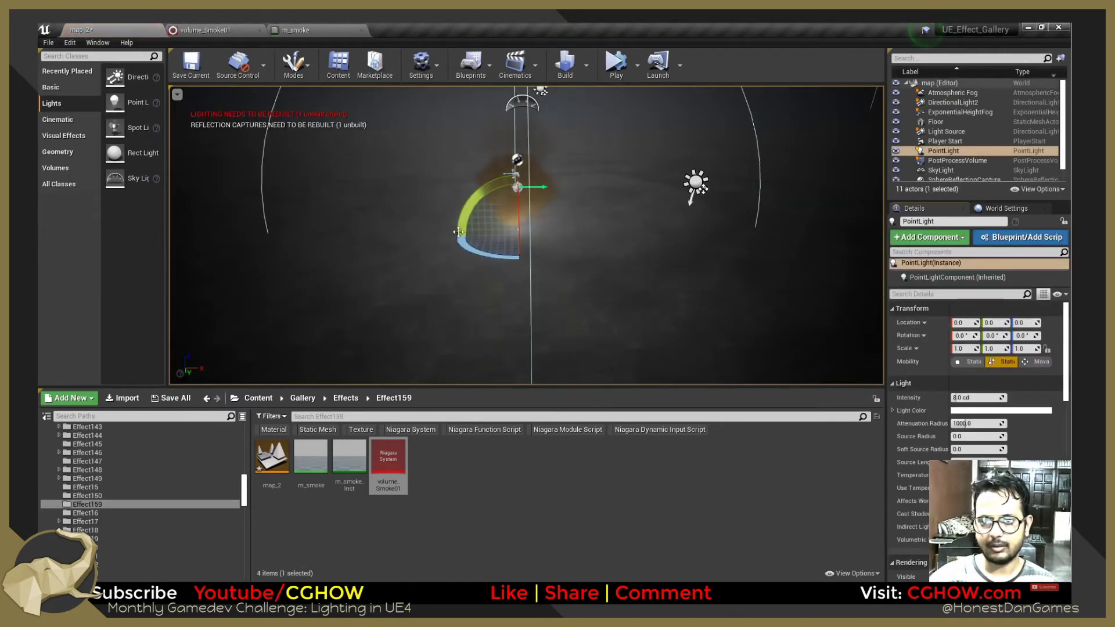
left_click_drag(517, 169, 518, 143)
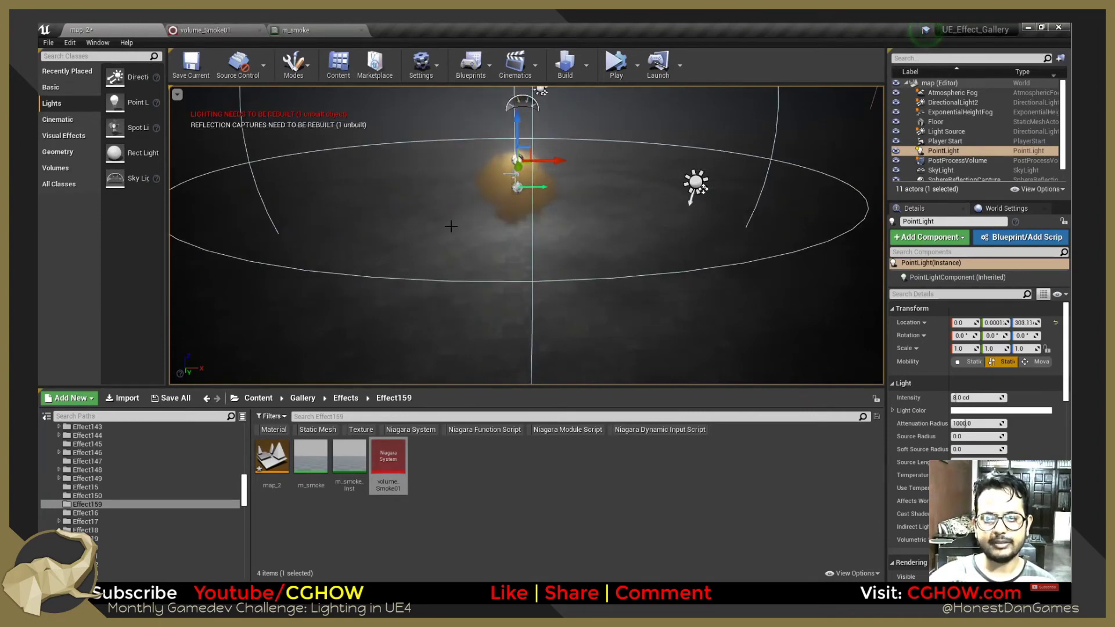
left_click_drag(450, 226, 419, 326, "alt")
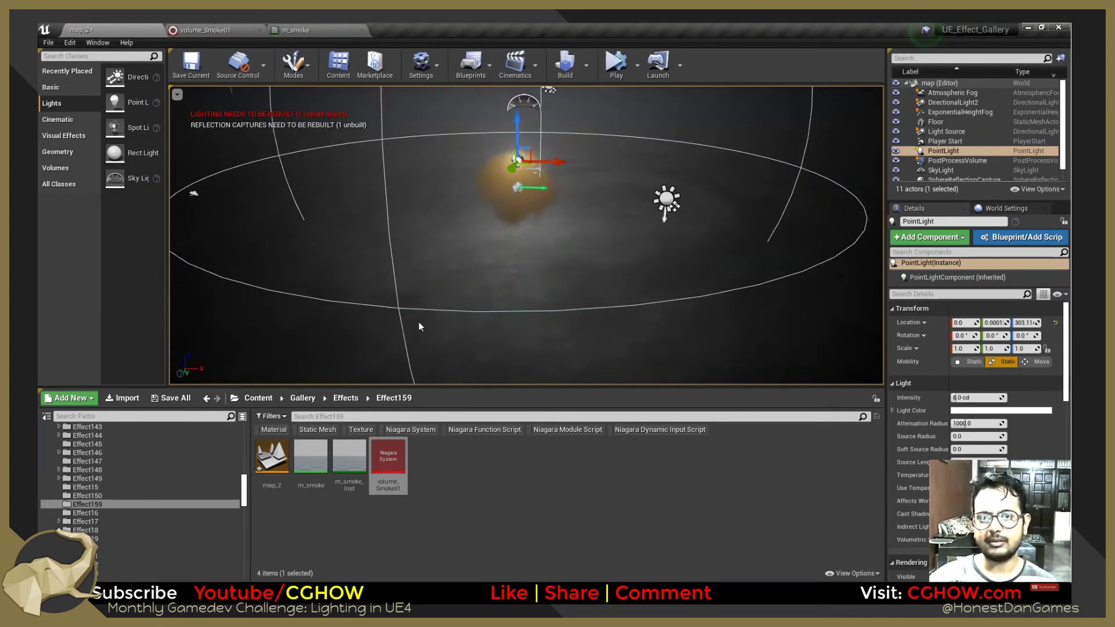
Try a light blue colour on the point light, settle on orange-yellow with a hue of about 37, and inspect the lit smoke.
left_click(980, 411)
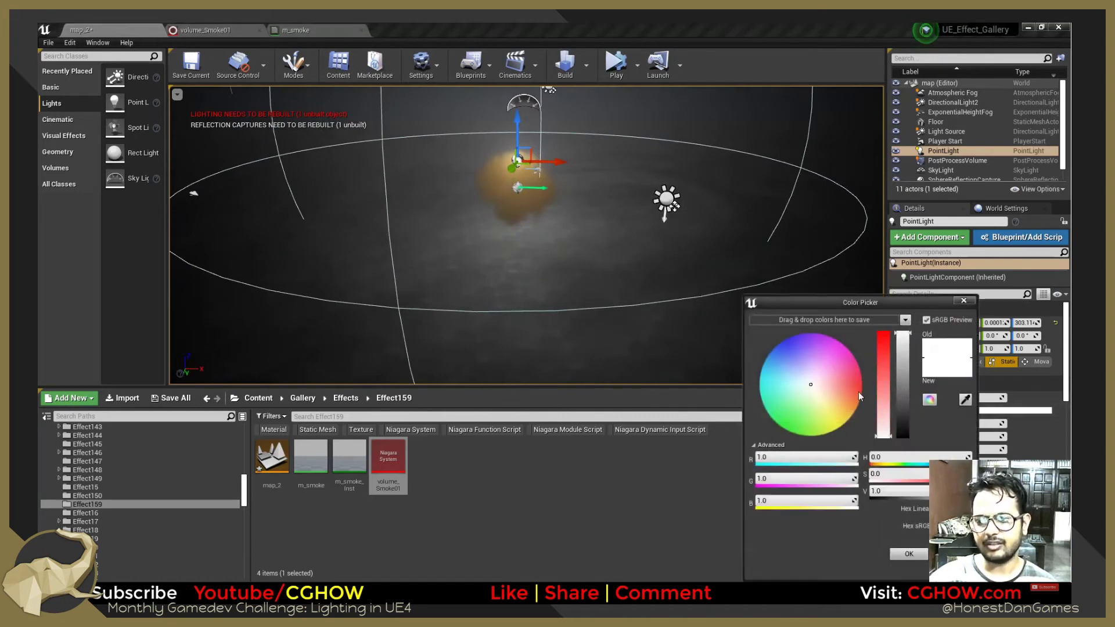
left_click(761, 369)
left_click_drag(775, 375, 754, 354)
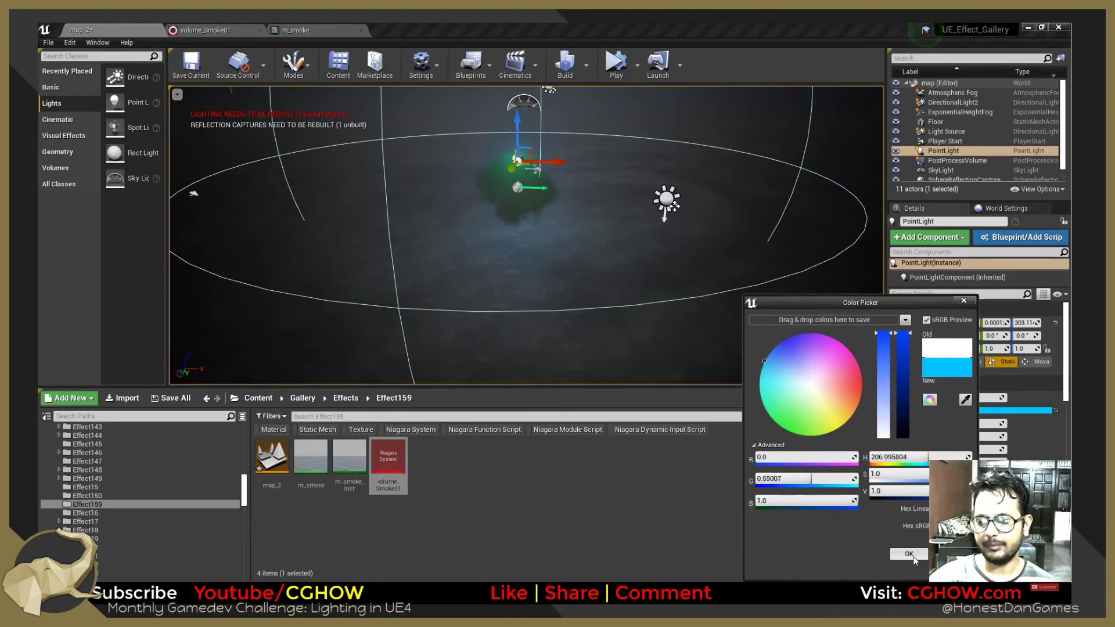
left_click(851, 415)
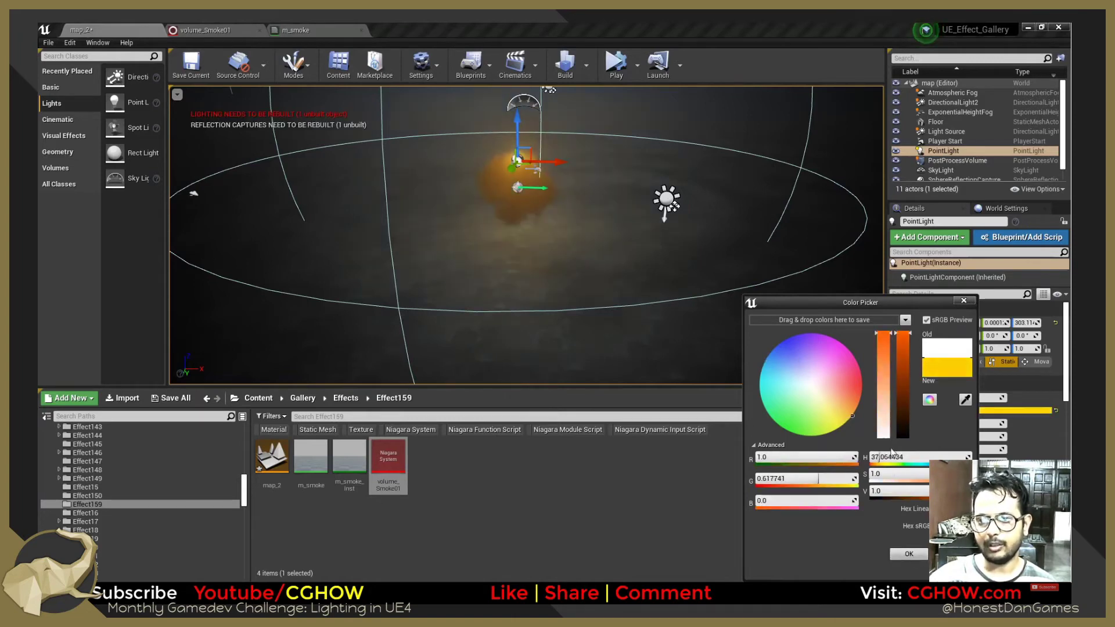
left_click(910, 553)
left_click_drag(391, 241, 465, 223, "alt")
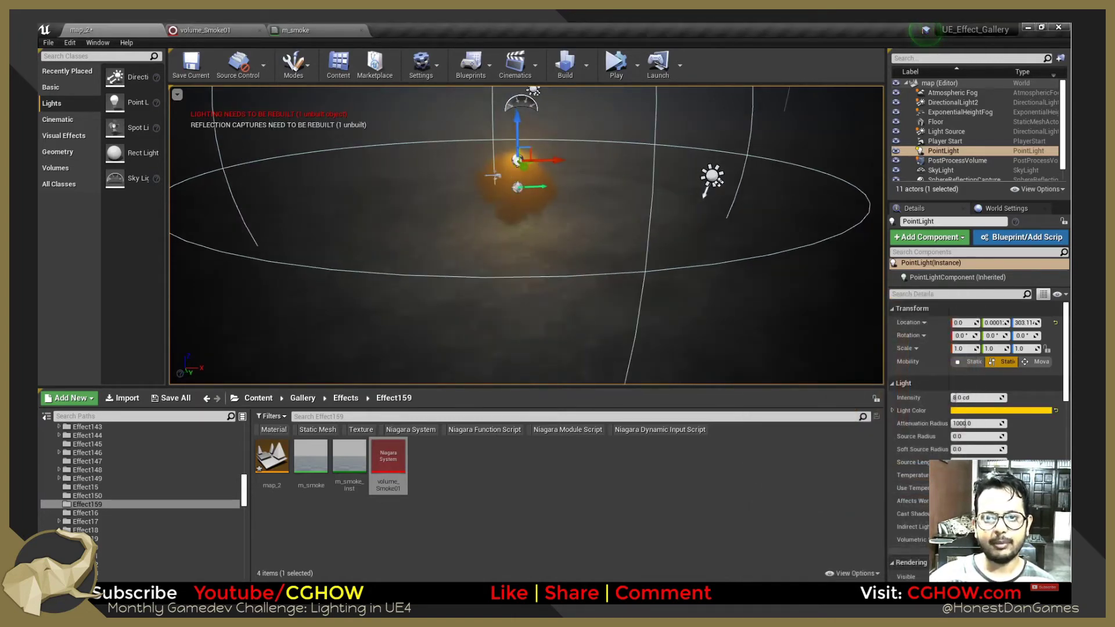
Set the Spawn Rate of volume_Smoke01 to 500 and raise the smoke actor above the point light in the level.
left_click(494, 176)
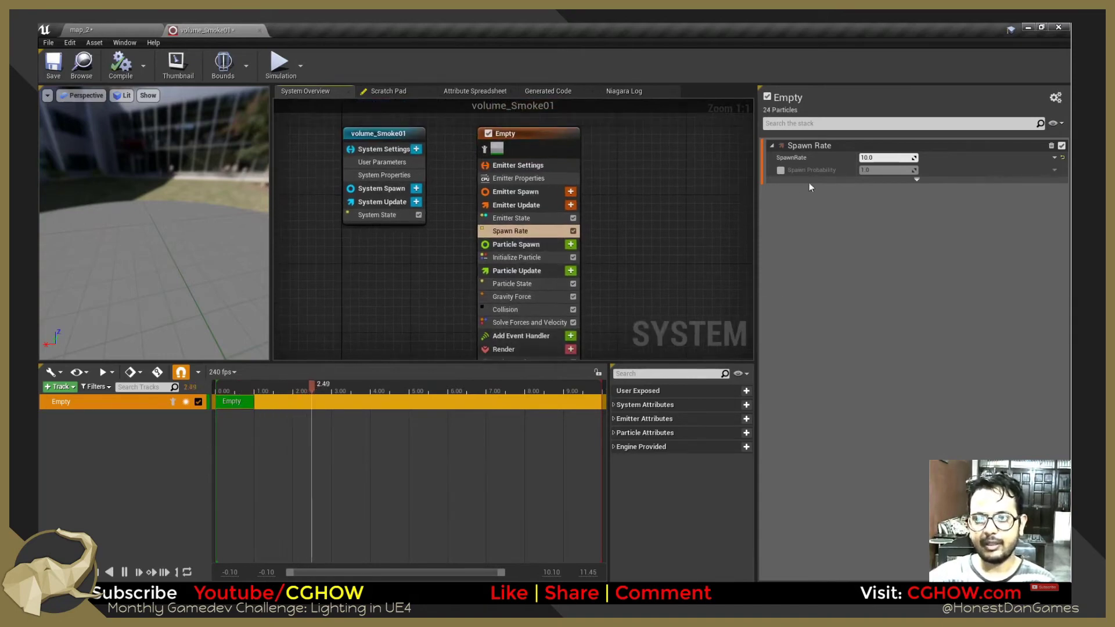
type("00")
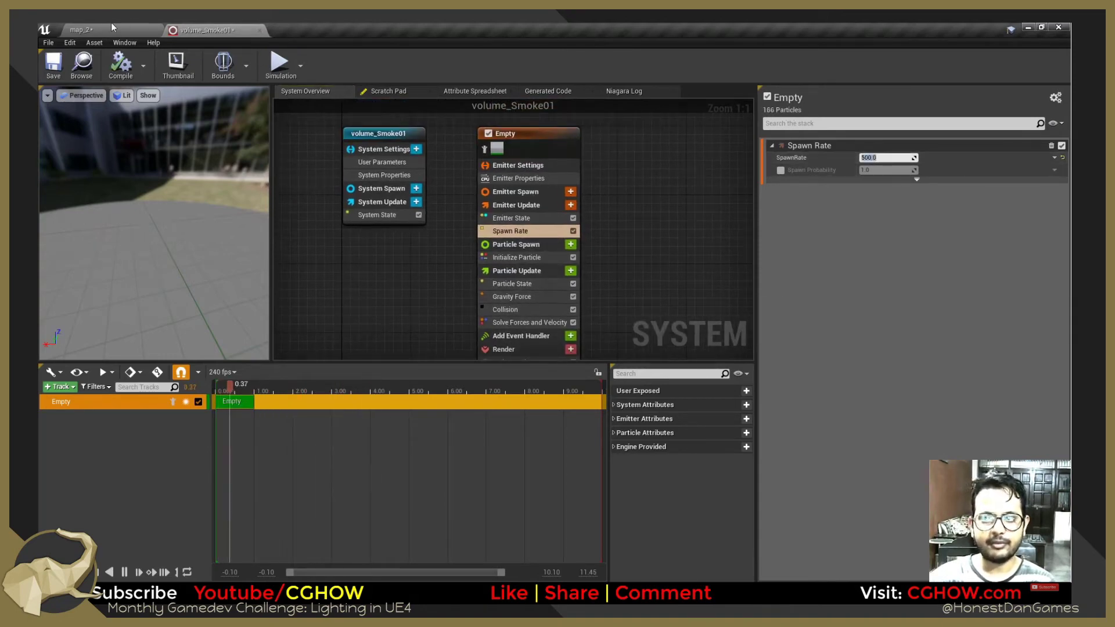
left_click(115, 26)
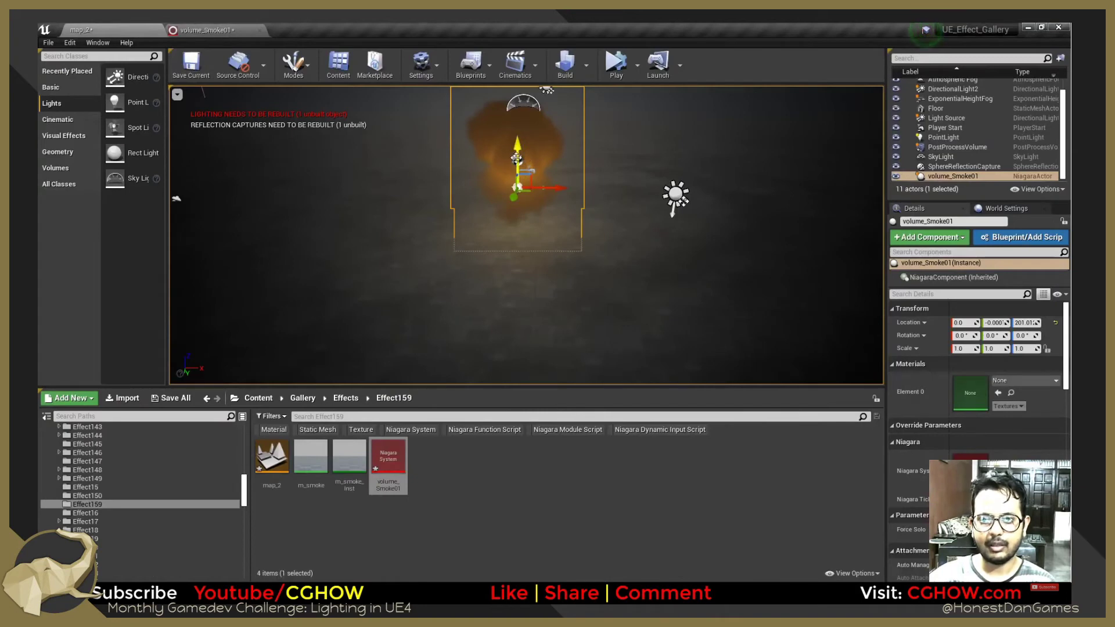
left_click_drag(517, 175, 589, 184)
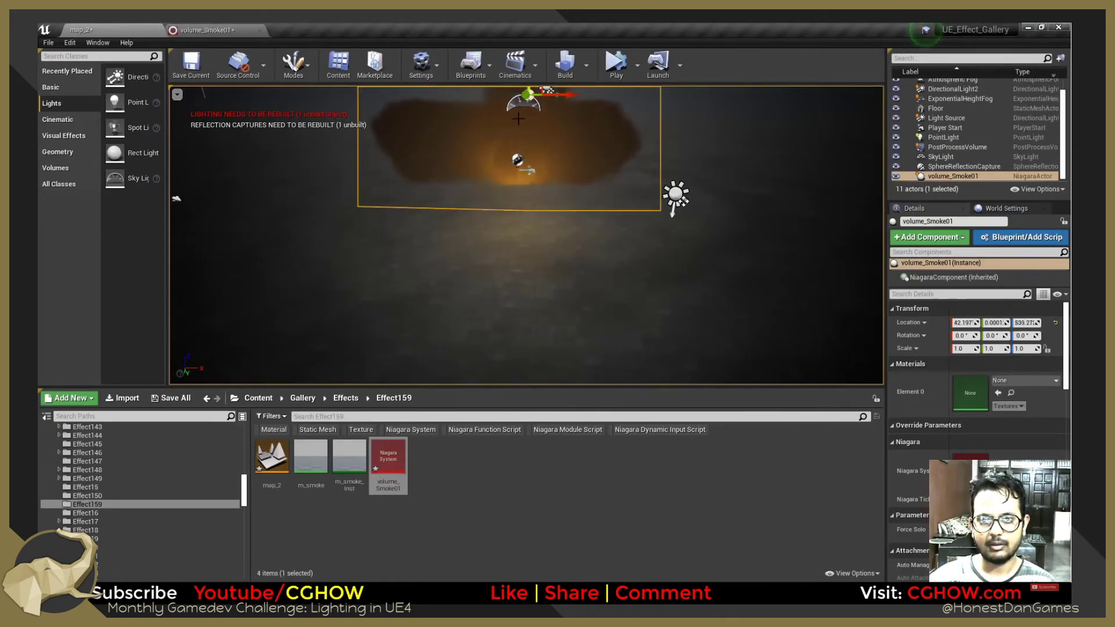
scroll(519, 119, "down", 3)
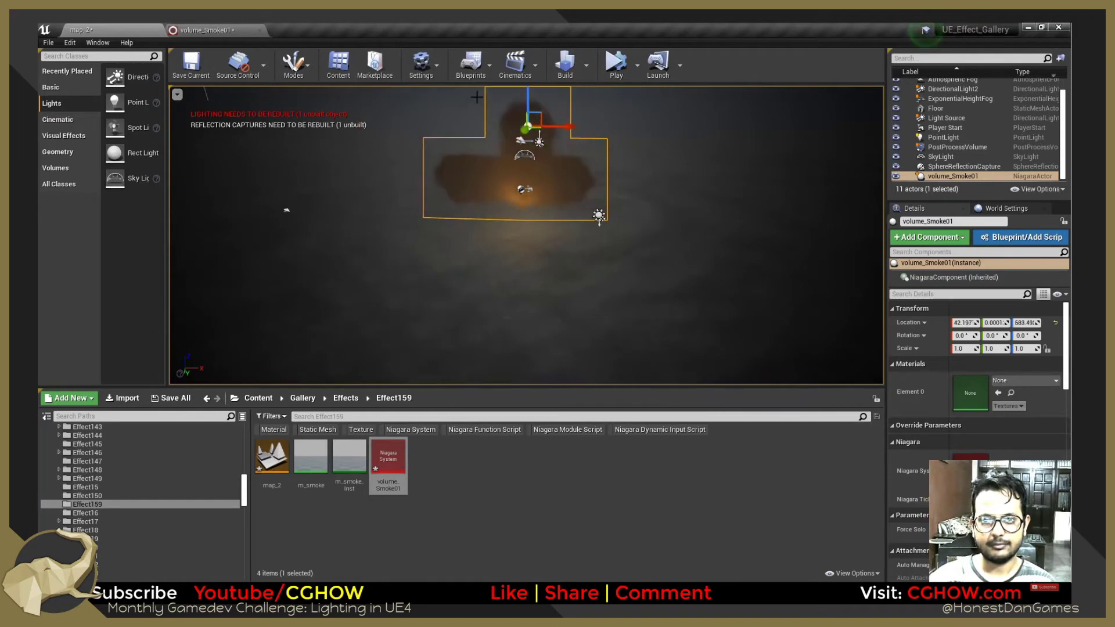
Review the Gravity Force settings of volume_Smoke01 and inspect how the smoke falls onto the floor in the level.
left_click(203, 29)
right_click_drag(356, 262, 374, 239)
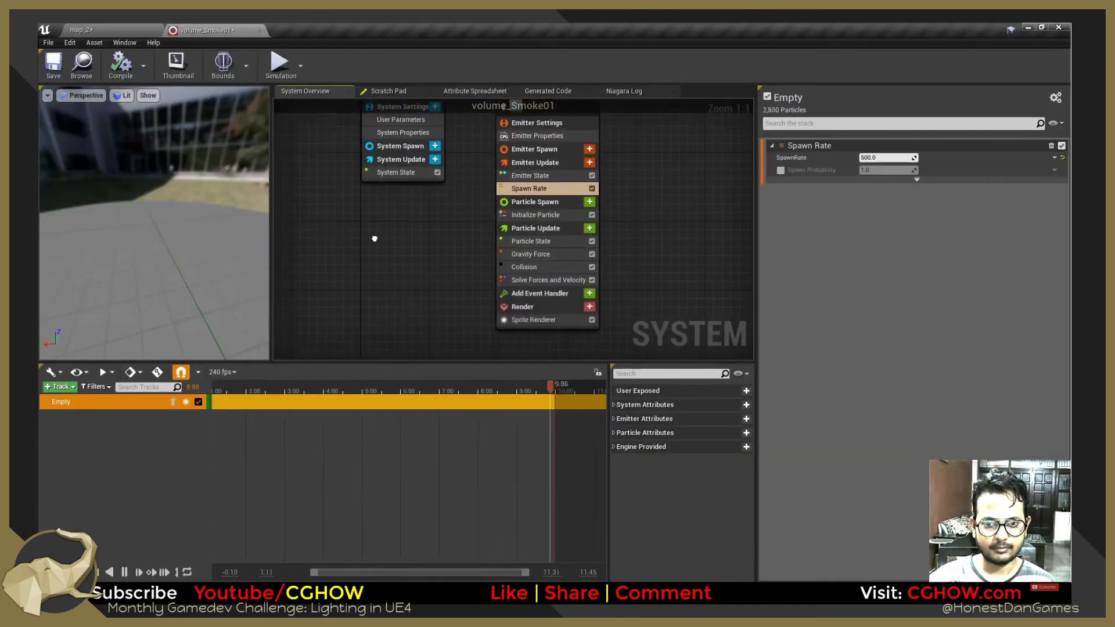
left_click(548, 255)
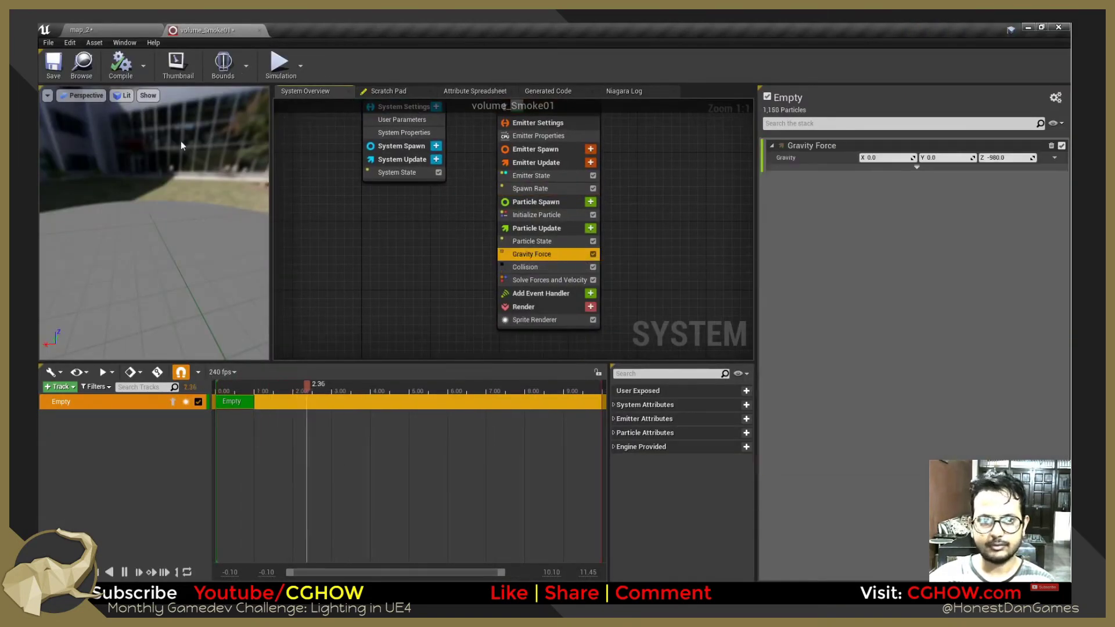
left_click_drag(161, 185, 161, 175)
left_click(86, 31)
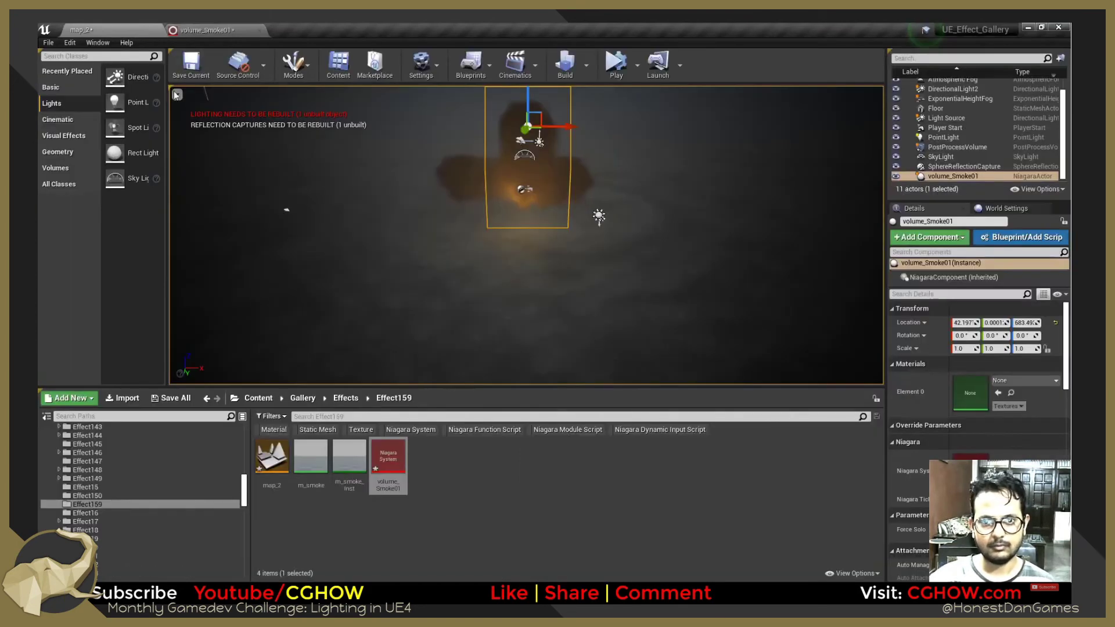
left_click_drag(455, 245, 401, 235, "alt")
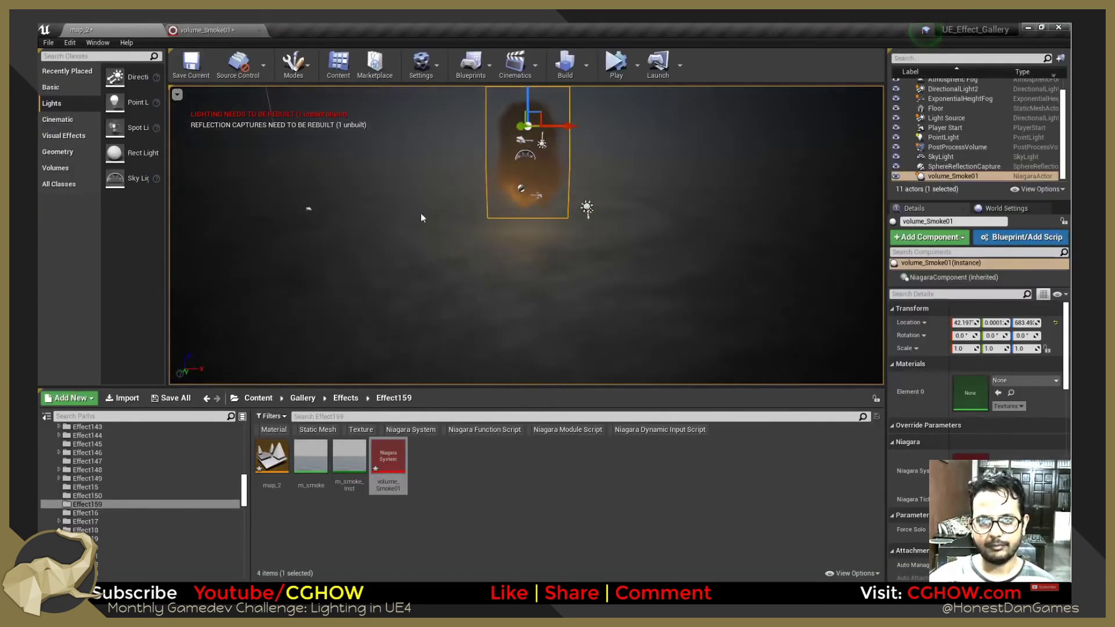
Try disabling the Collision module, check the falling smoke in the level, and re-enable the module.
left_click(215, 29)
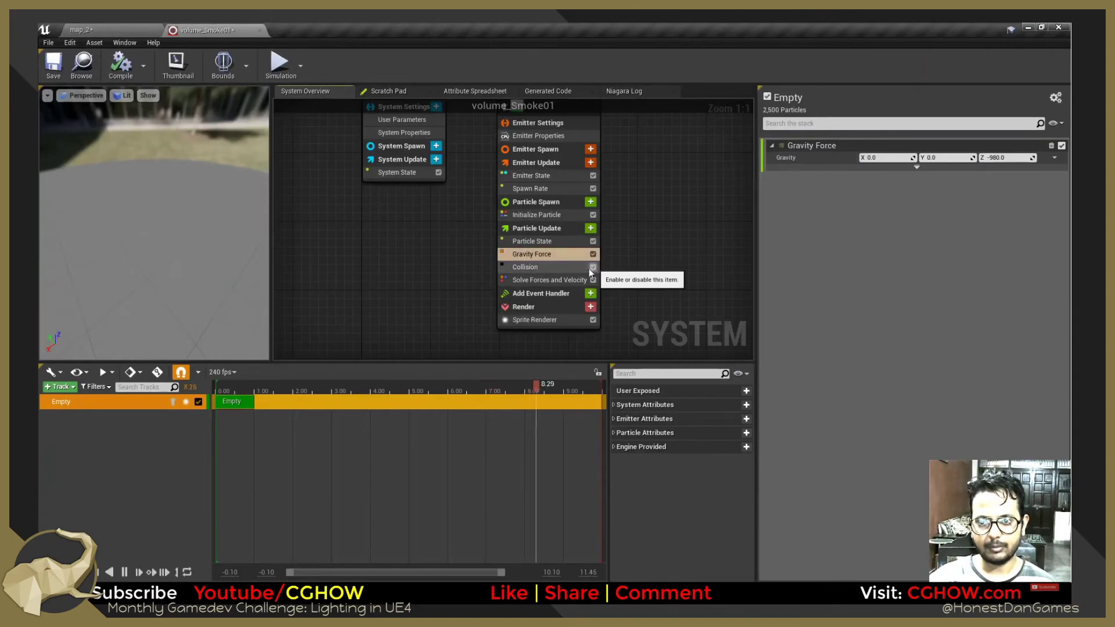
left_click(79, 29)
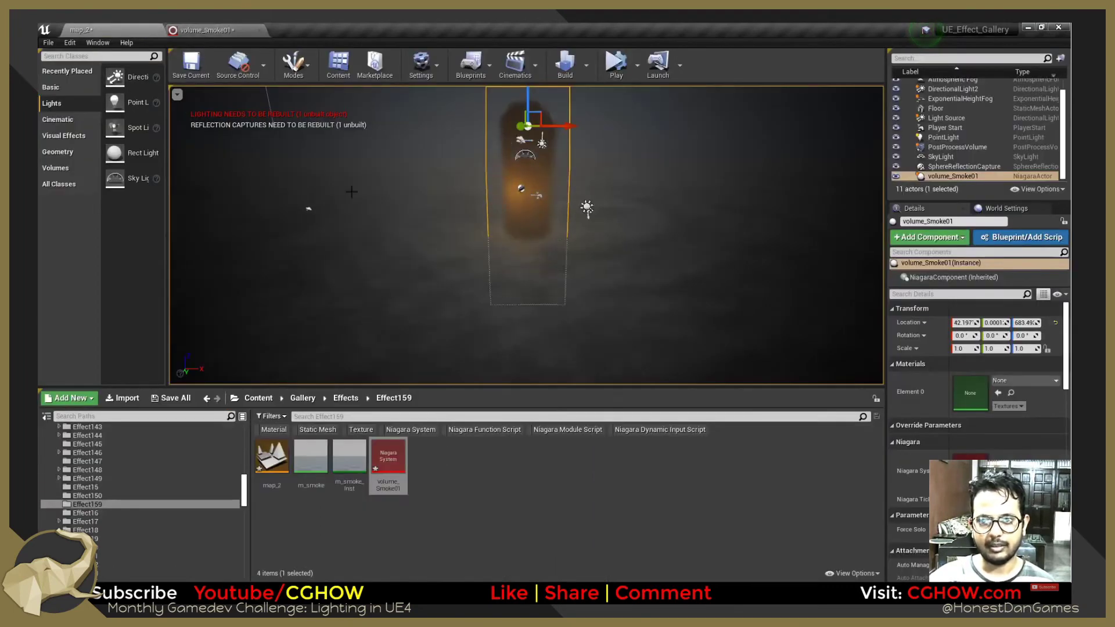
left_click(214, 23)
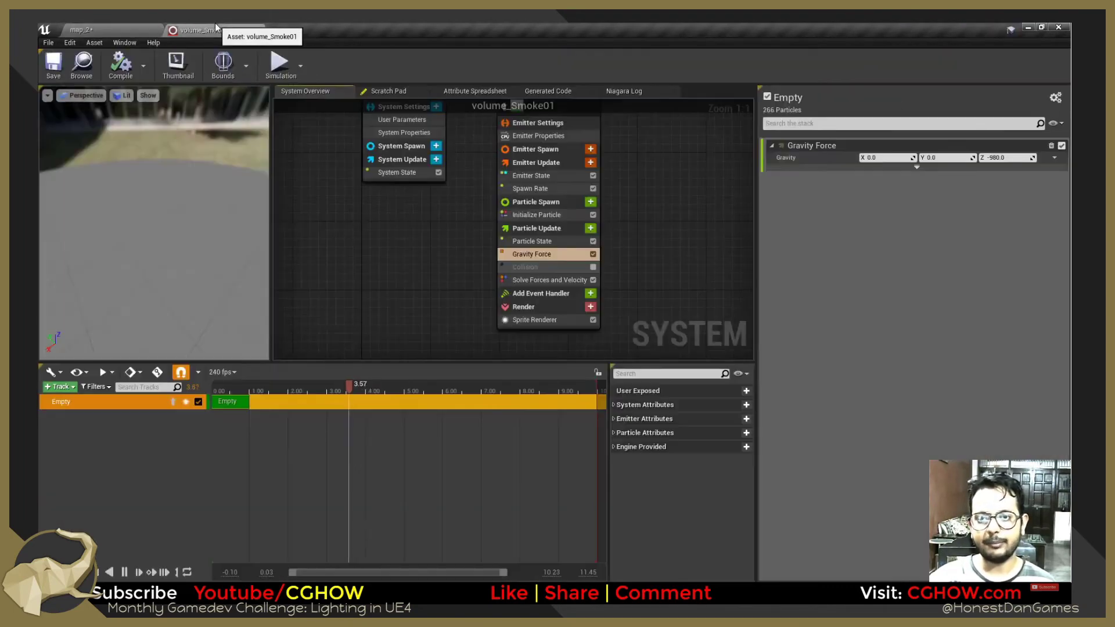
left_click(592, 267)
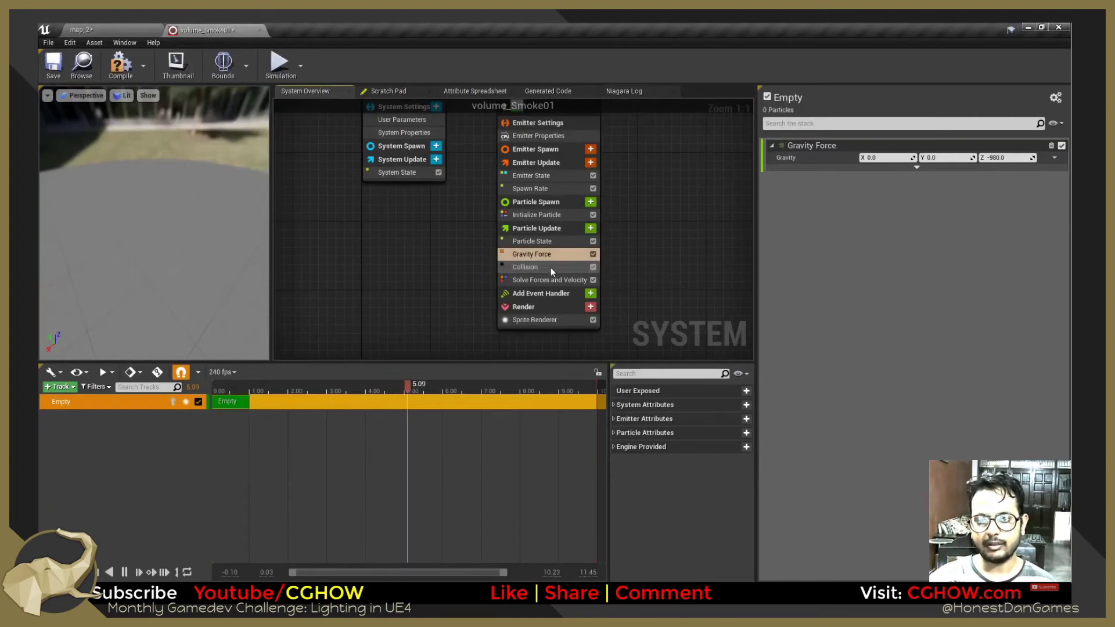
Set the Collision module's Particle Radius Scale to 0.2 and lower the smoke actor in the level to about Z 407.
left_click(543, 267)
left_click(882, 232)
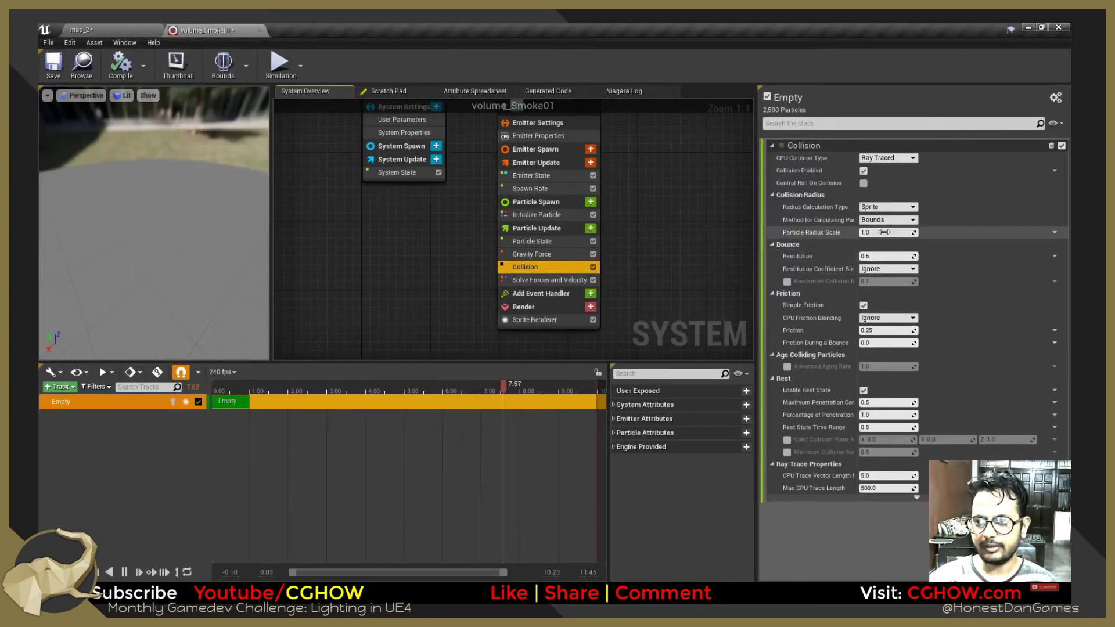
type("2")
left_click(144, 25)
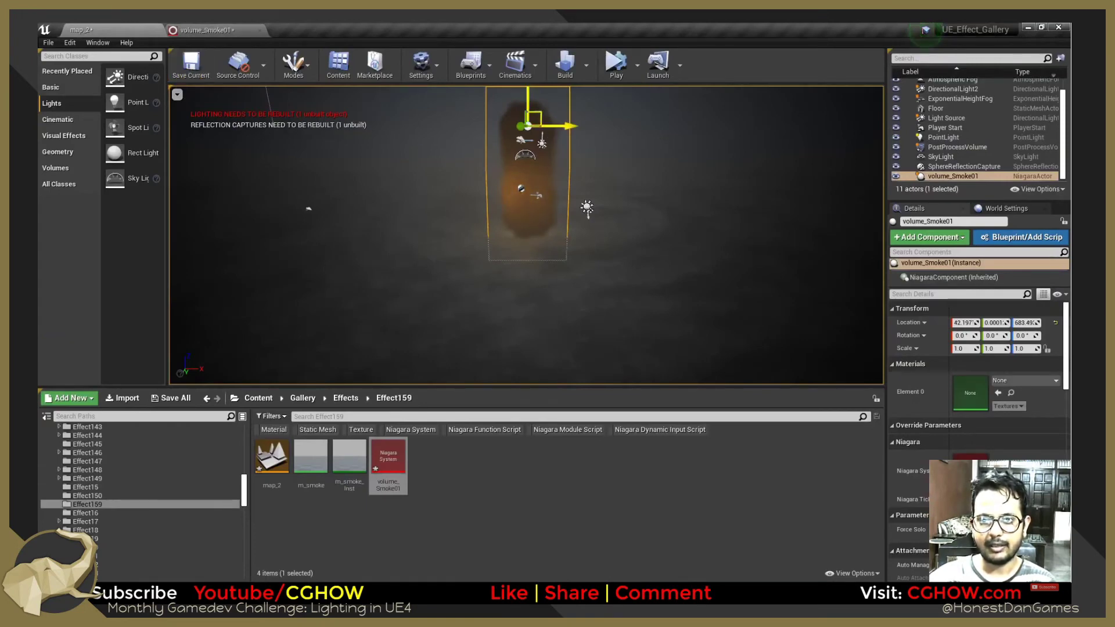
left_click_drag(529, 125, 532, 162)
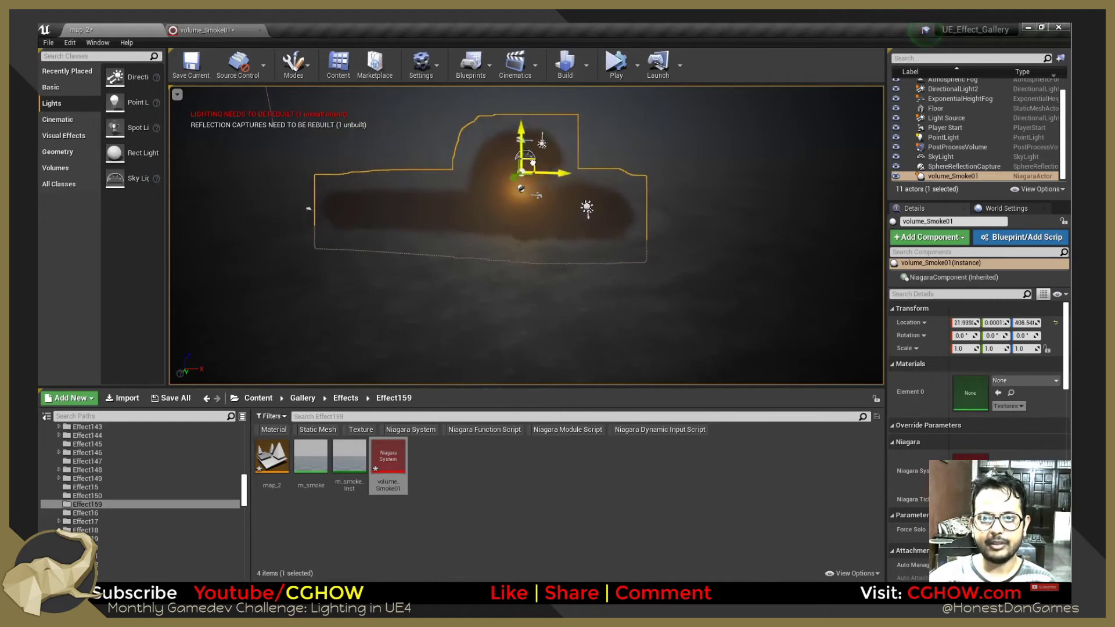
Make the collision Restitution a Uniform Ranged Float with maximum 0.6, and move the smoke actor to about X -214, Z 632.
left_click(200, 29)
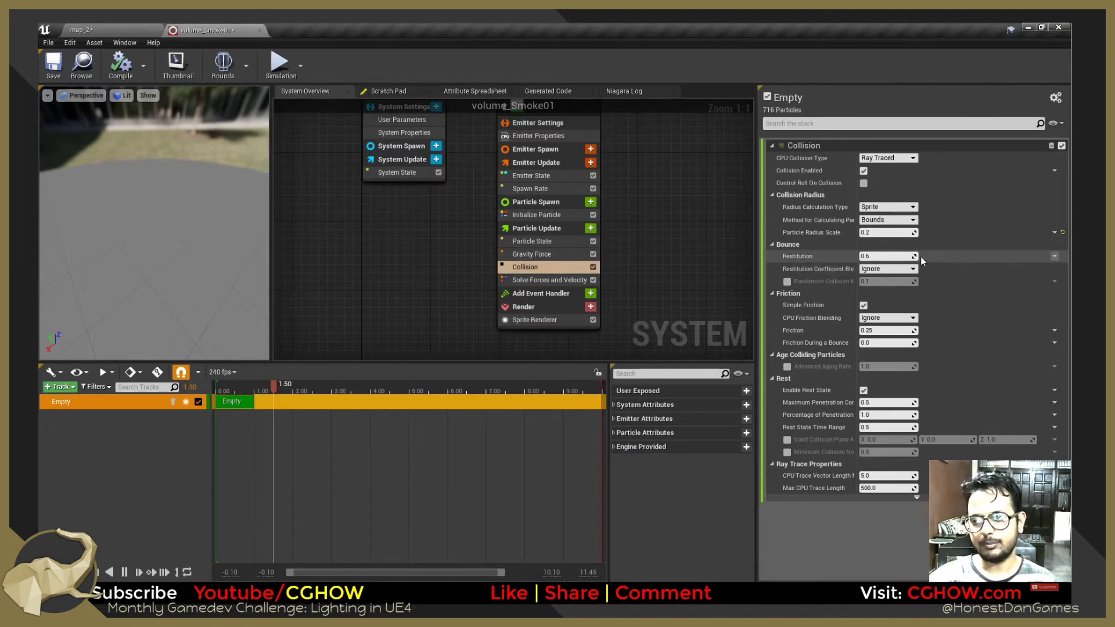
left_click(1054, 256)
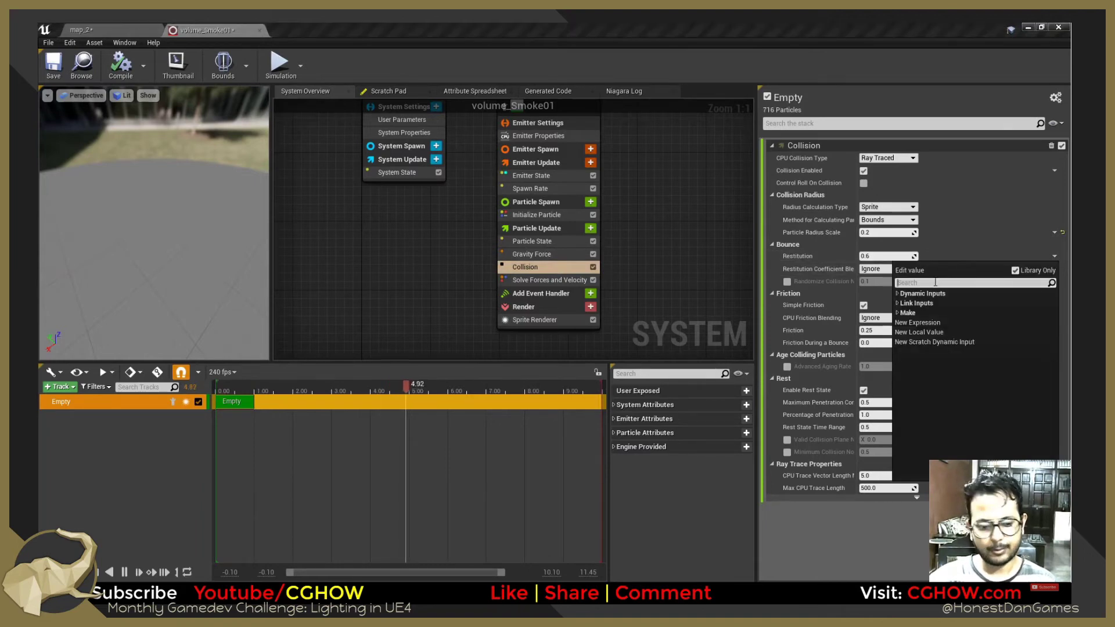
type("uni")
left_click(932, 312)
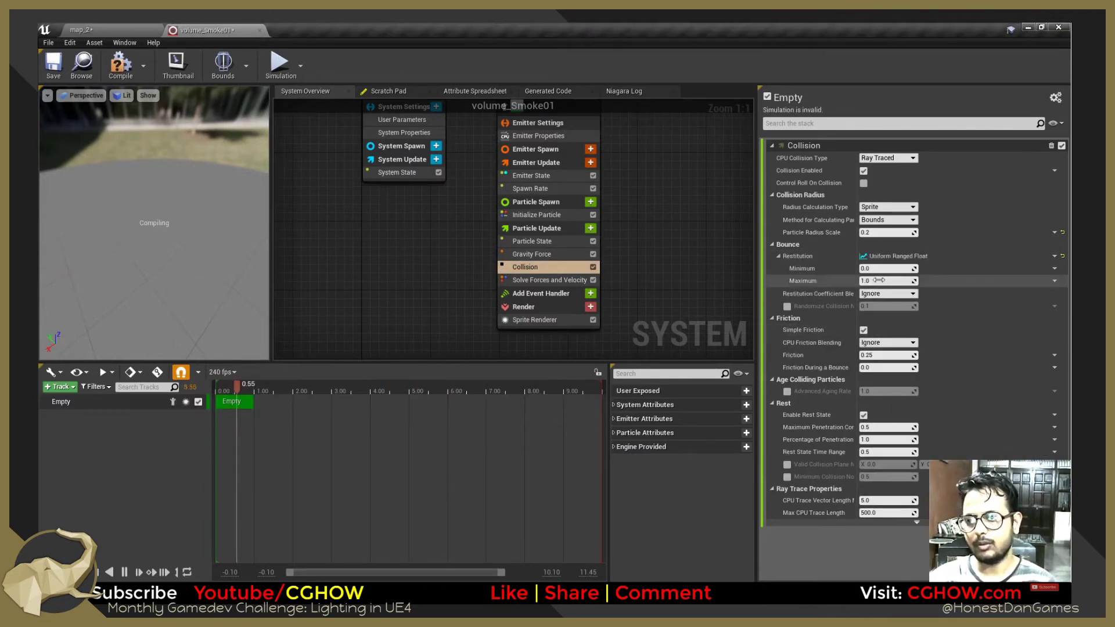
type("0.6")
key("Return")
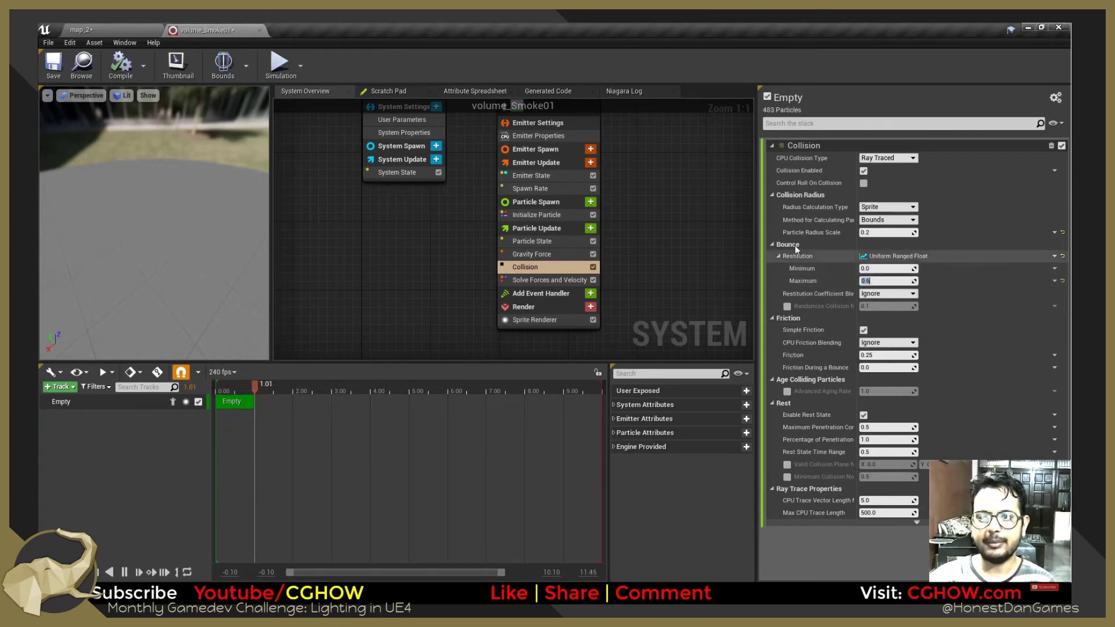
left_click(104, 24)
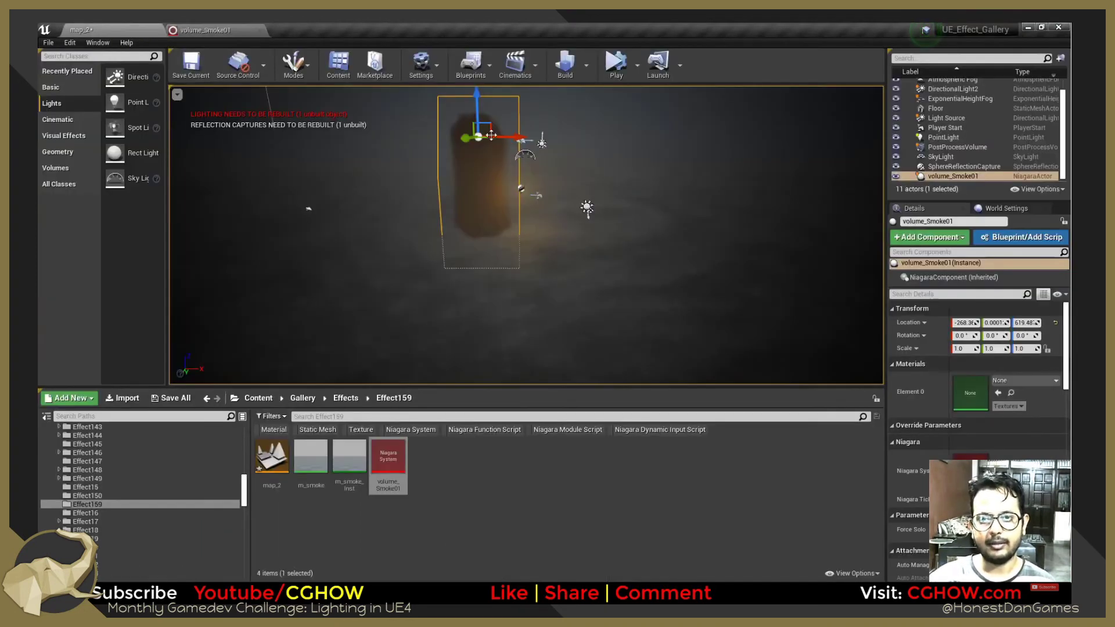
mouse_move(485, 125)
left_mouse_down()
mouse_move(319, 143)
mouse_move(585, 145)
mouse_move(616, 172)
mouse_move(400, 218)
mouse_move(489, 169)
mouse_move(495, 123)
left_mouse_up()
Disable the Color attribute in Initialize Particle and add a Color module to Particle Update.
left_click(203, 30)
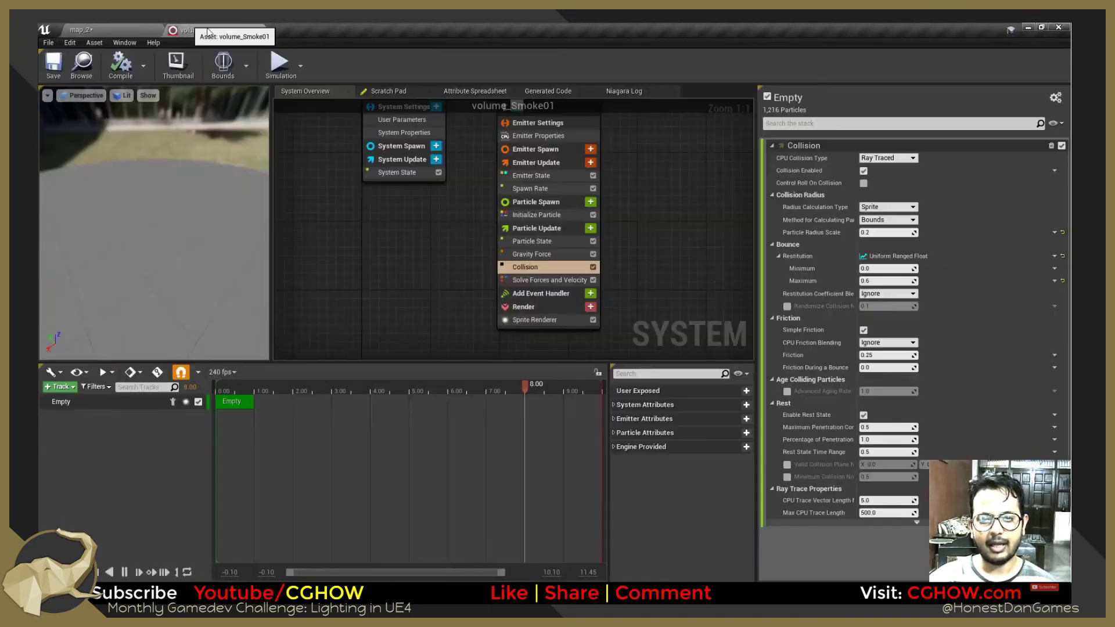
left_click(534, 177)
left_click(537, 190)
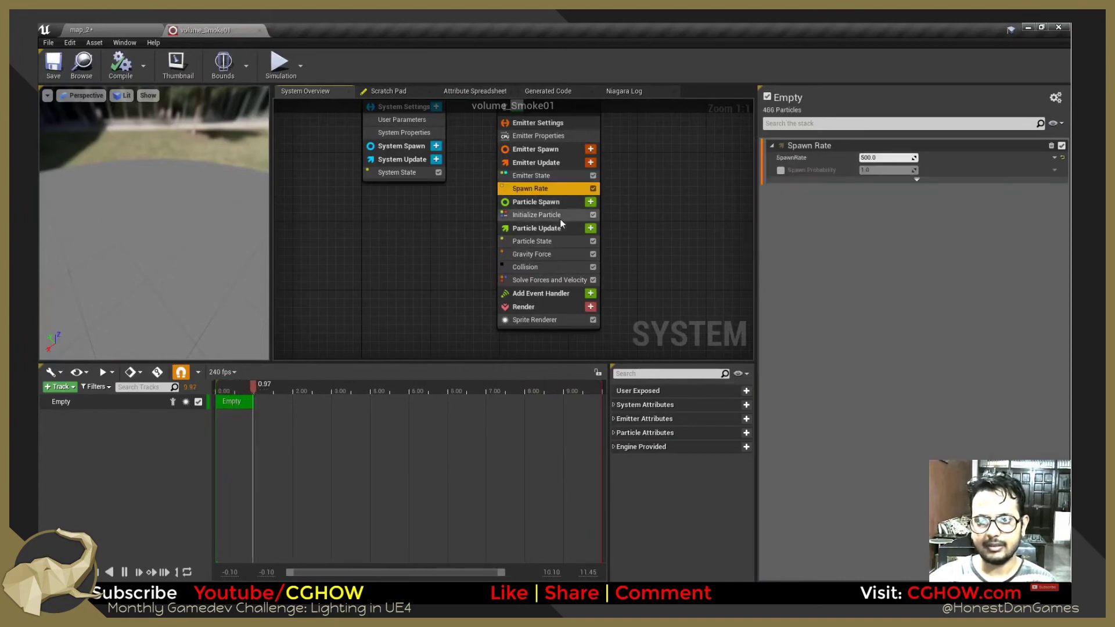
left_click(551, 215)
left_click(787, 212)
left_click(590, 228)
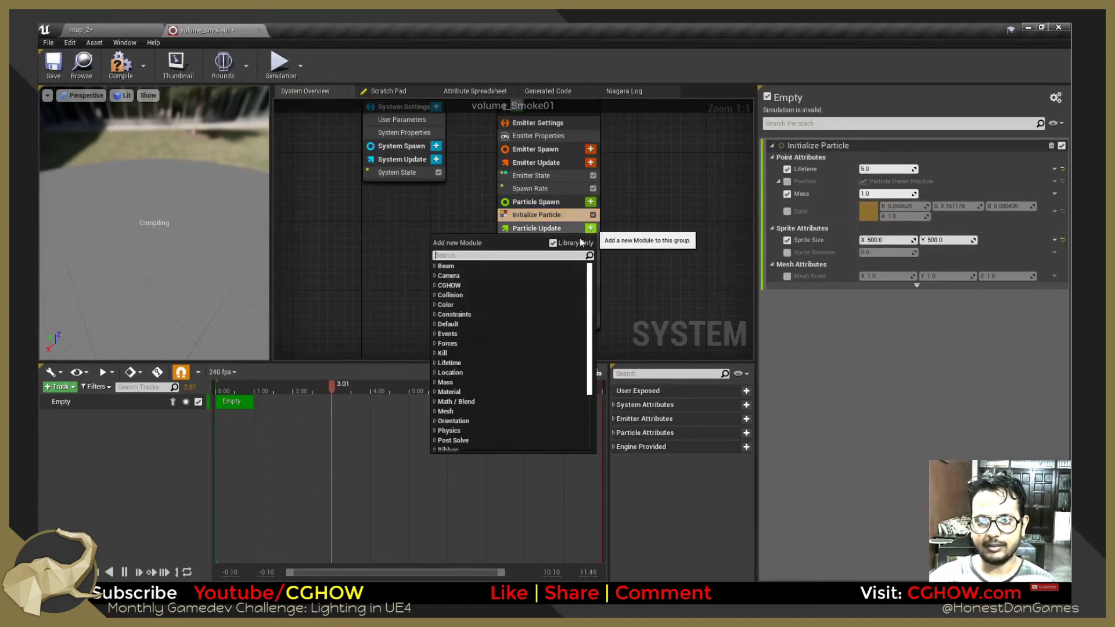
type("colo")
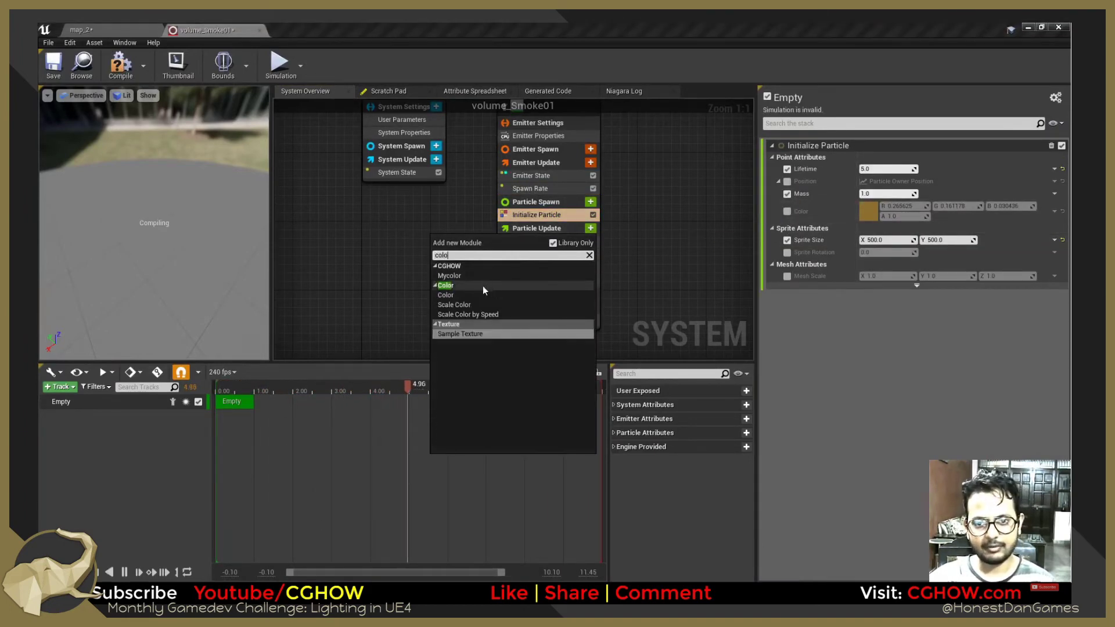
left_click(455, 293)
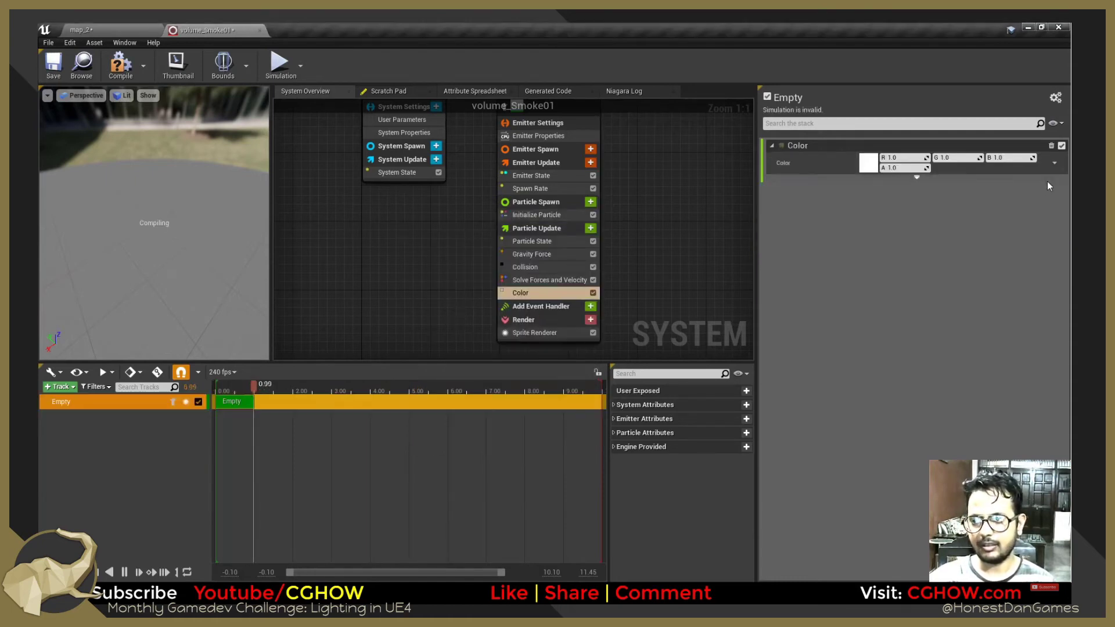
Drive the Color module's colour with the Color from Curve dynamic input.
left_click(1053, 163)
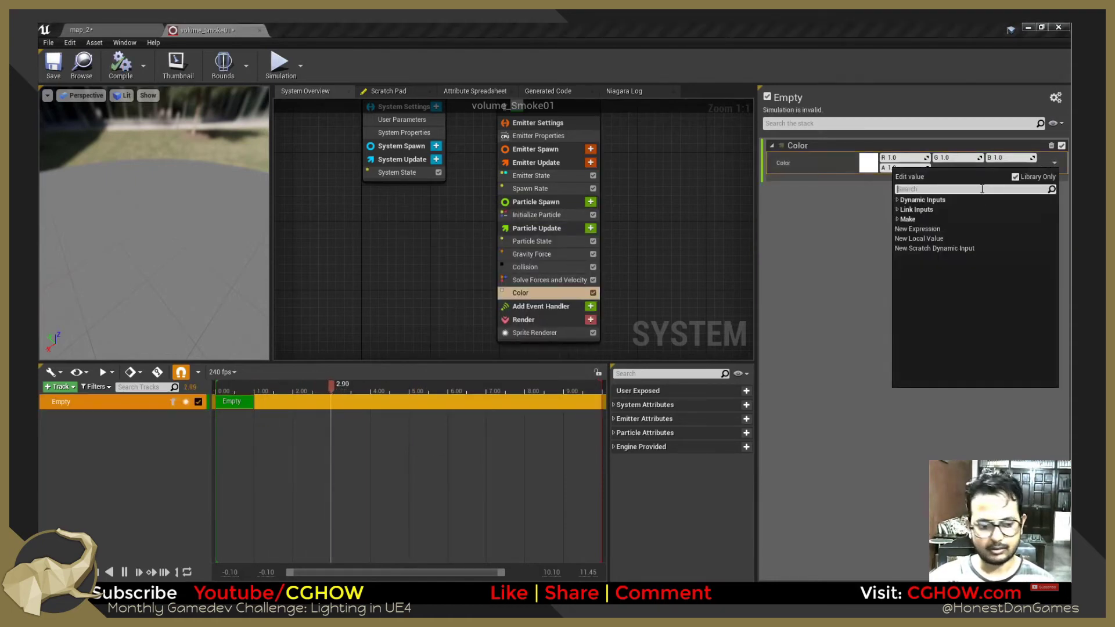
type("vur")
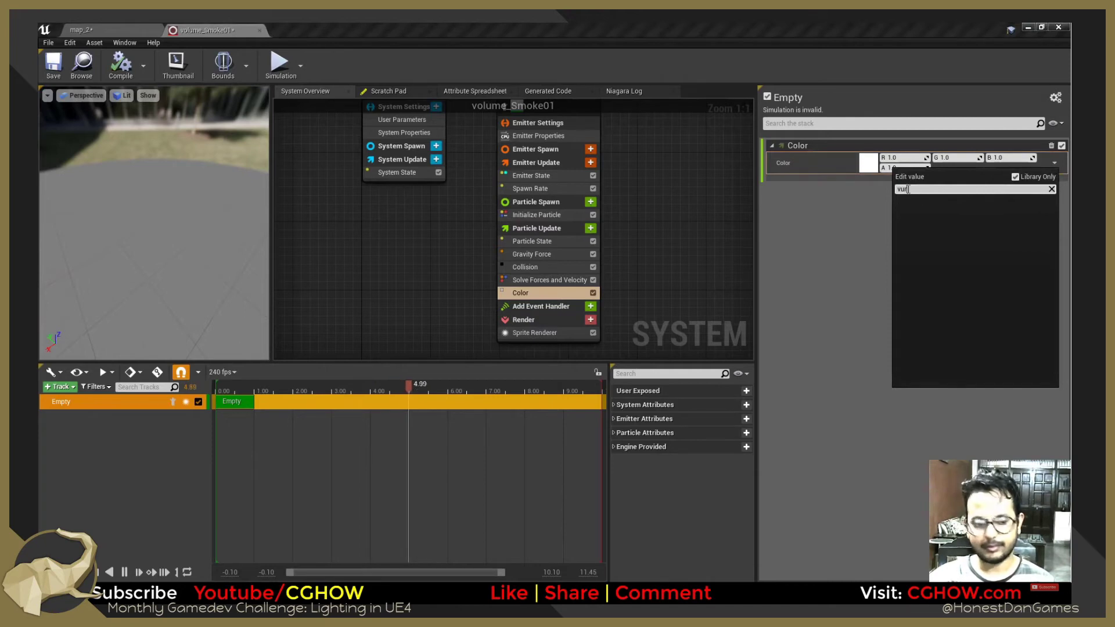
key("BackSpace")
key("BackSpace")
key("BackSpace")
type("cur")
left_click(919, 210)
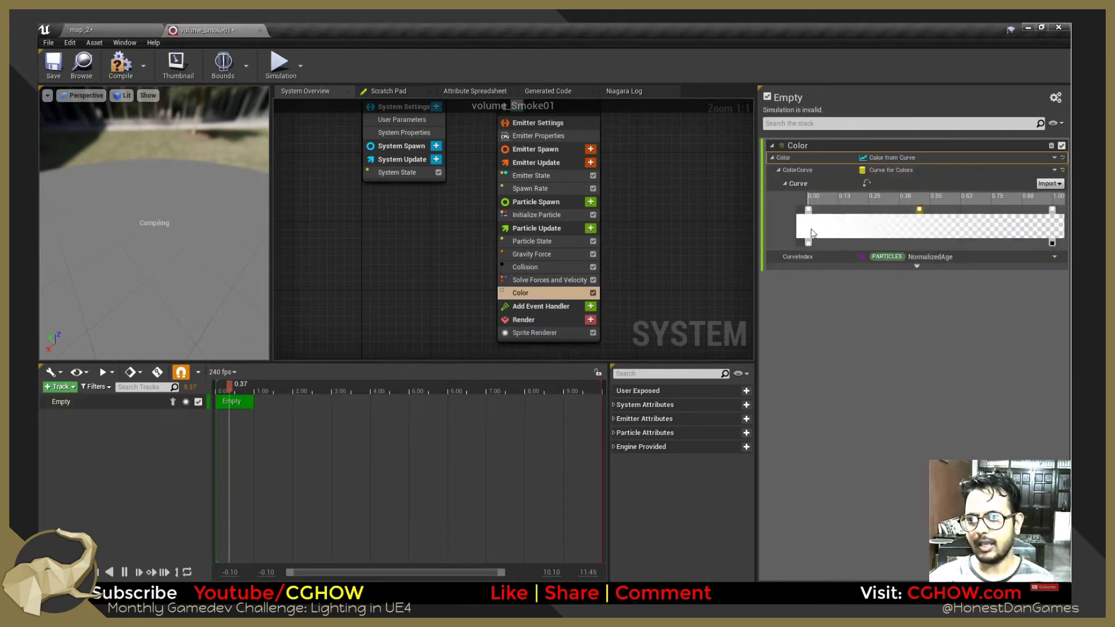
Set the colour curve's starting key to orange-yellow with a hue of about 37.
double_click(808, 209)
left_click(915, 330)
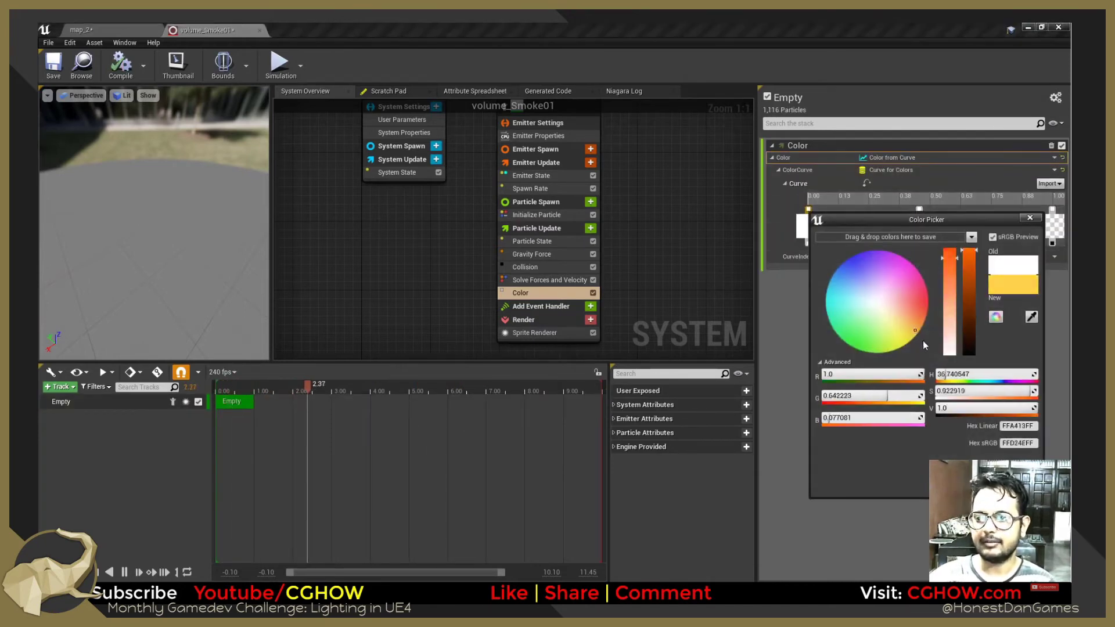
left_click(968, 488)
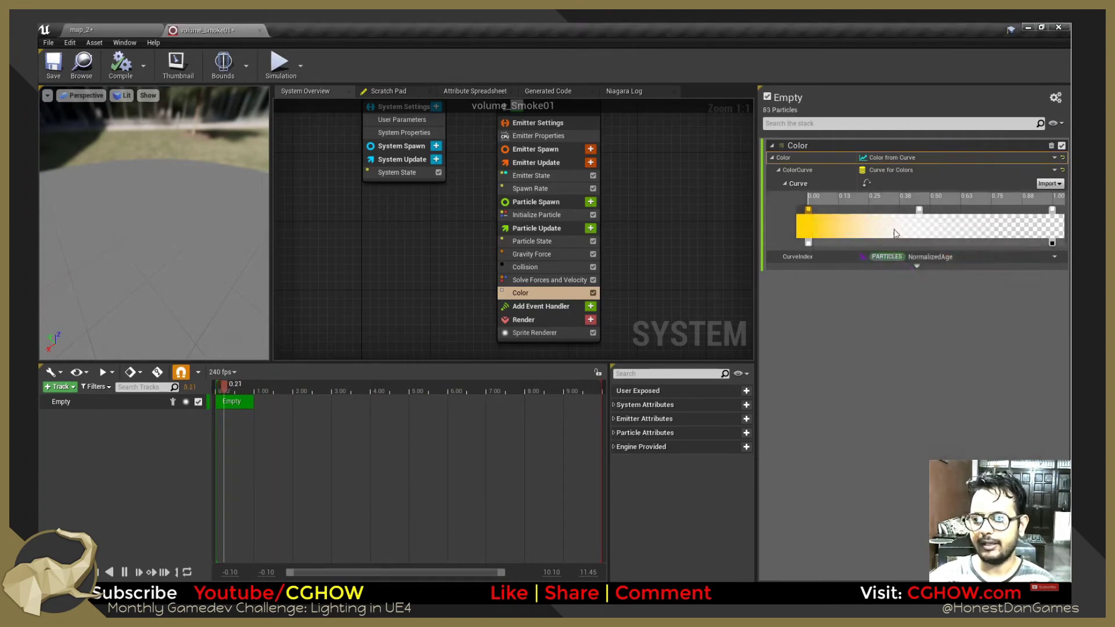
Delete the colour curve's middle key, make the end key dark orange-red with a hue of about 6, and check the smoke in the level.
left_click(919, 210)
key("Delete")
double_click(1053, 211)
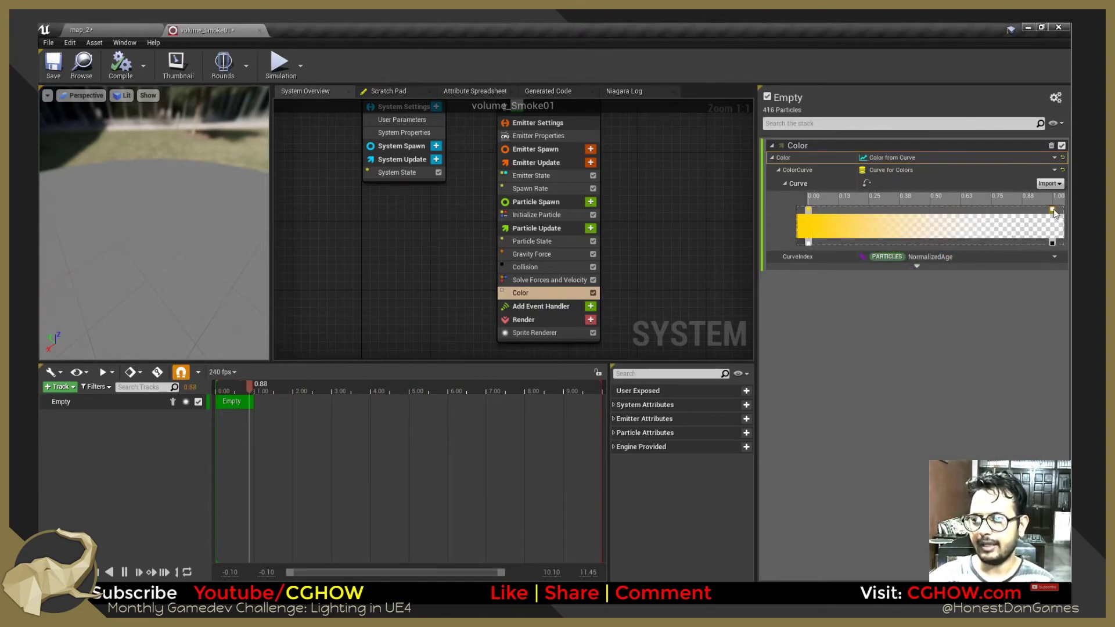
left_click_drag(928, 307, 977, 328)
left_click(976, 303)
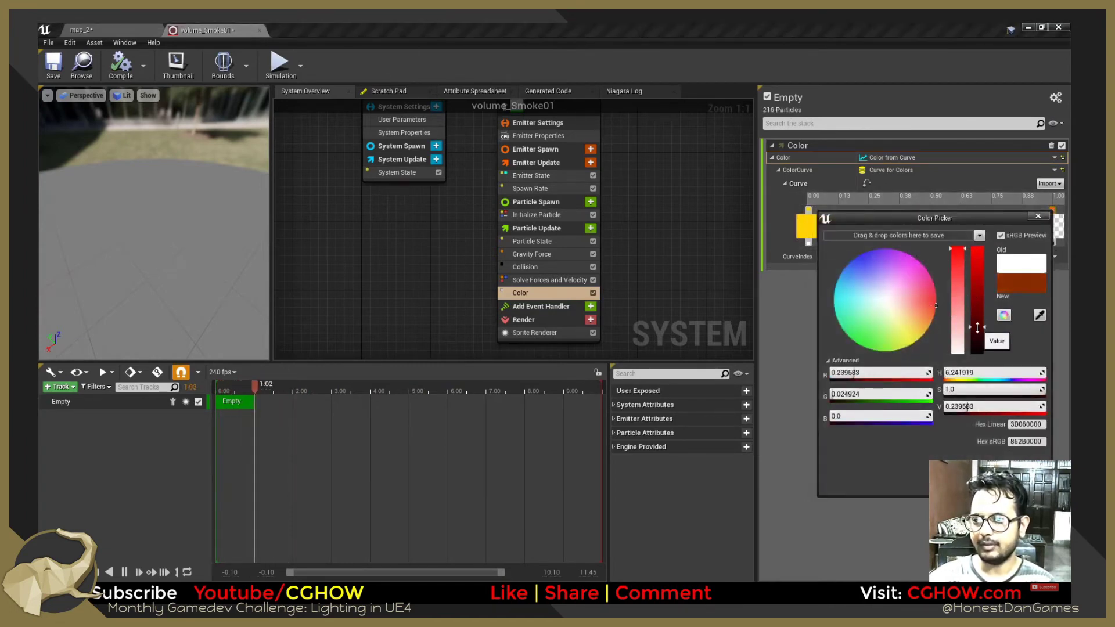
left_click(968, 488)
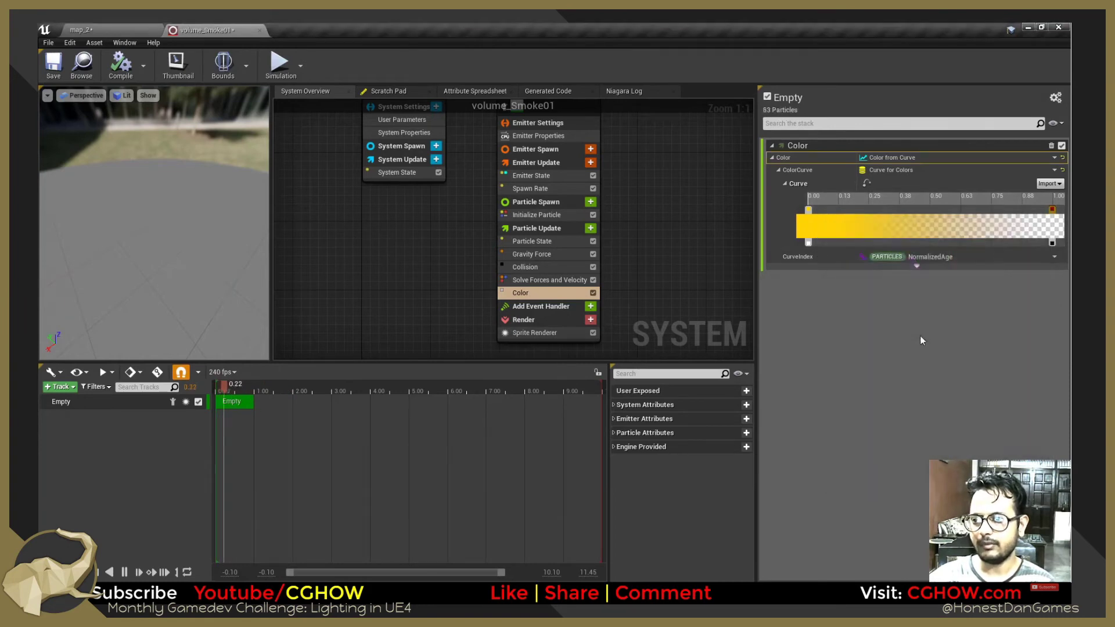
left_click(95, 24)
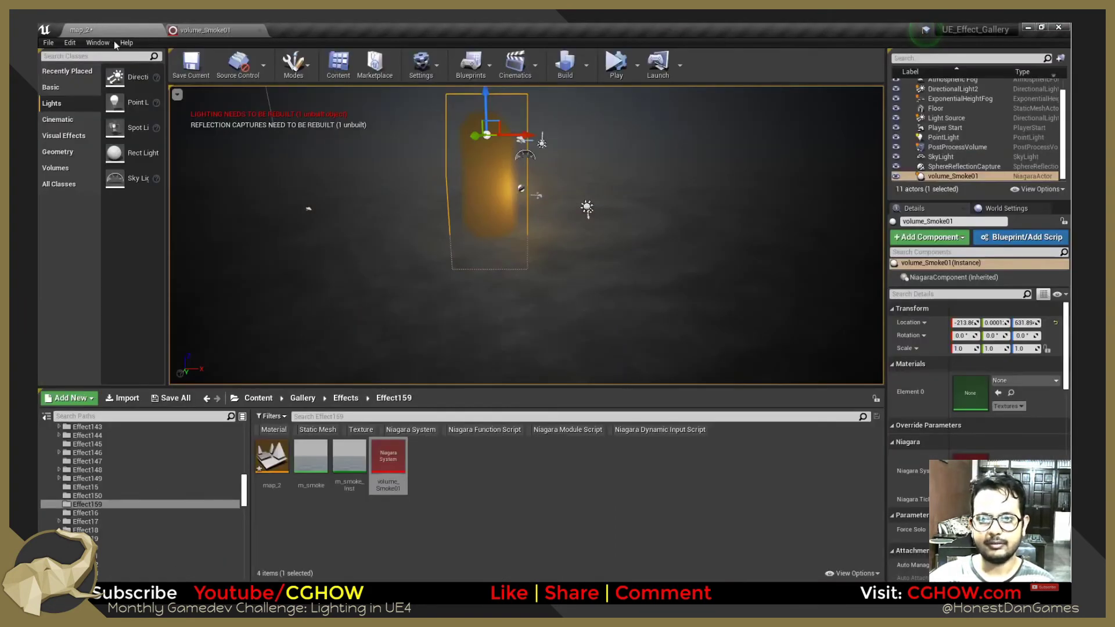
Move the Color module above Solve Forces and Velocity, save the system, and move the module further up above Collision.
left_click(191, 25)
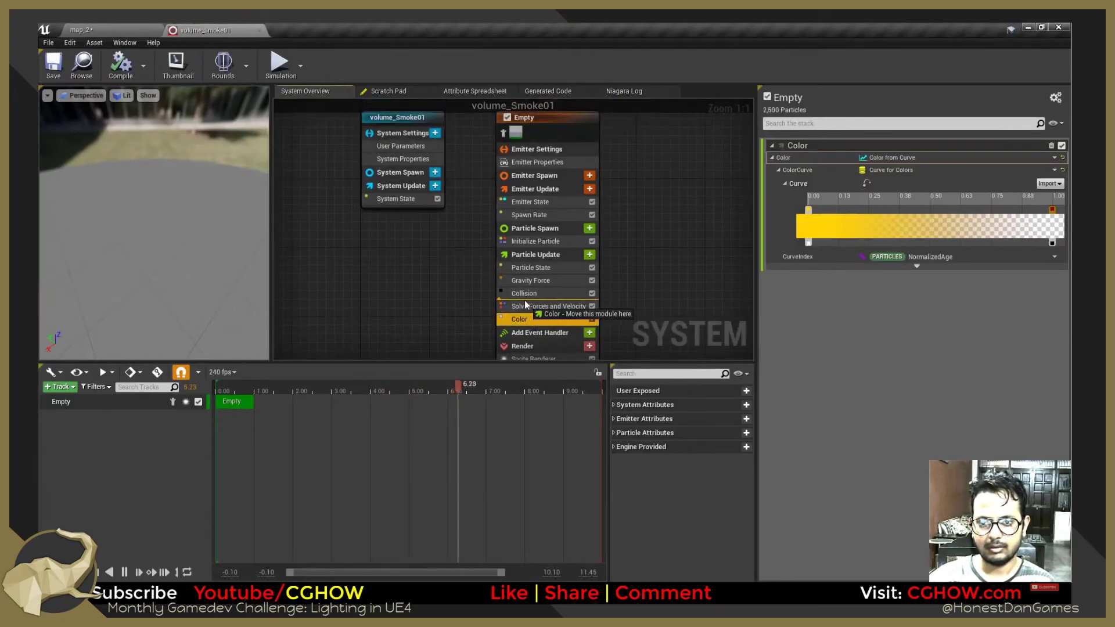
left_click(529, 239)
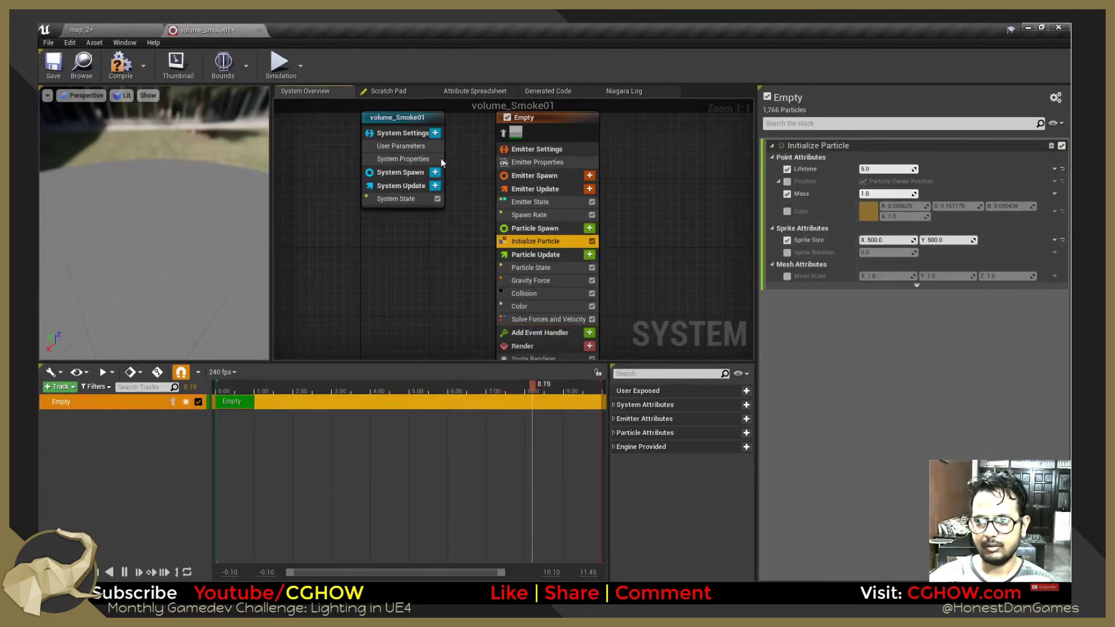
left_click(53, 74)
left_click(103, 28)
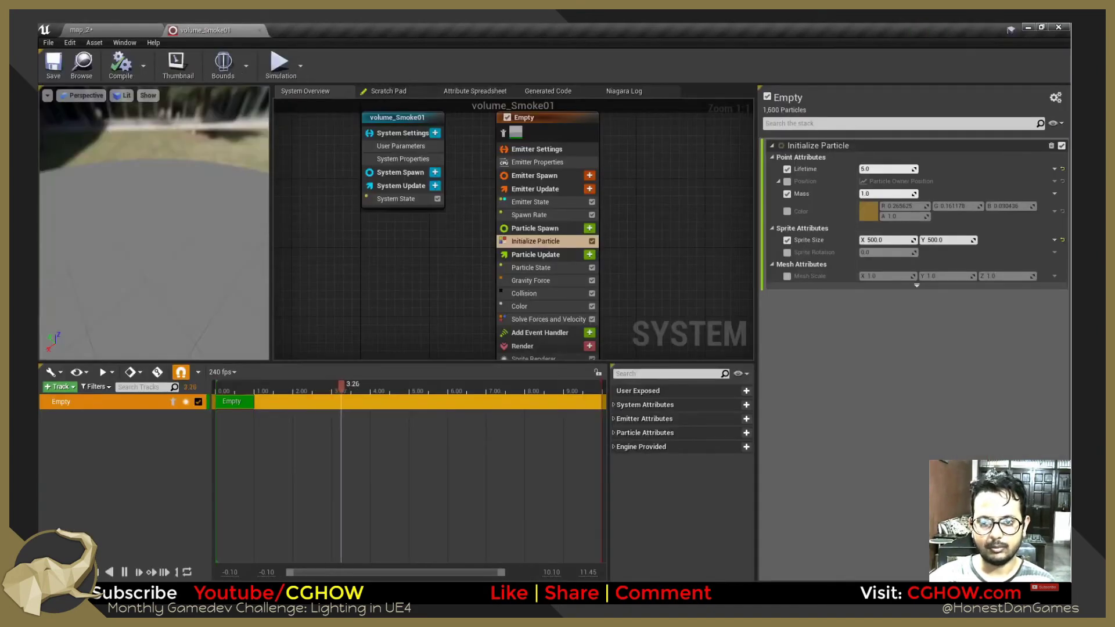
right_click_drag(575, 318, 575, 277)
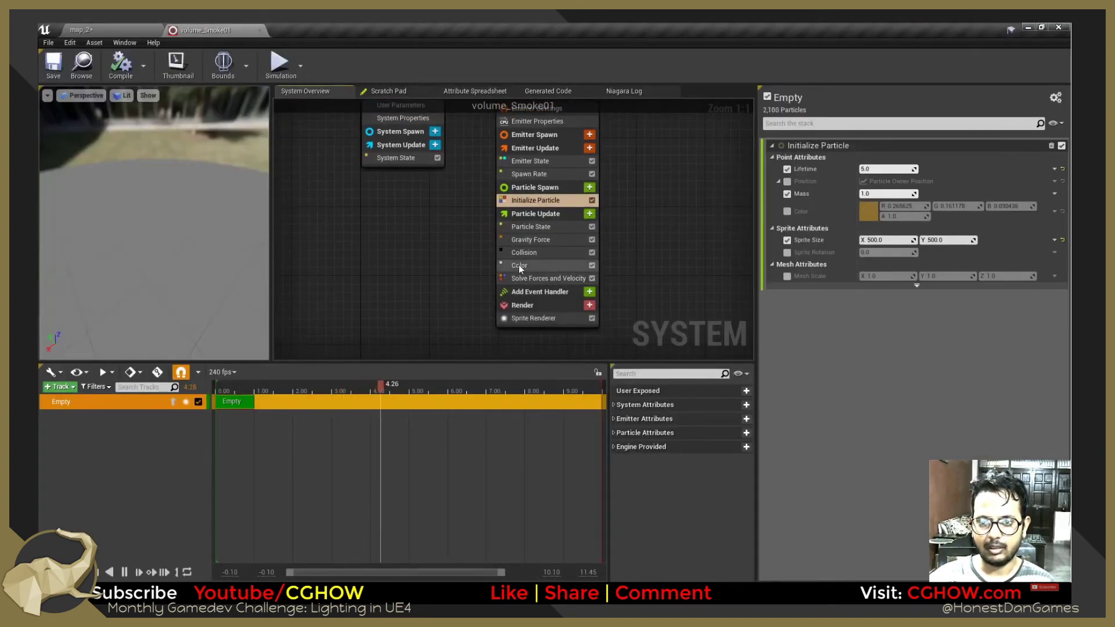
left_click_drag(519, 267, 572, 249)
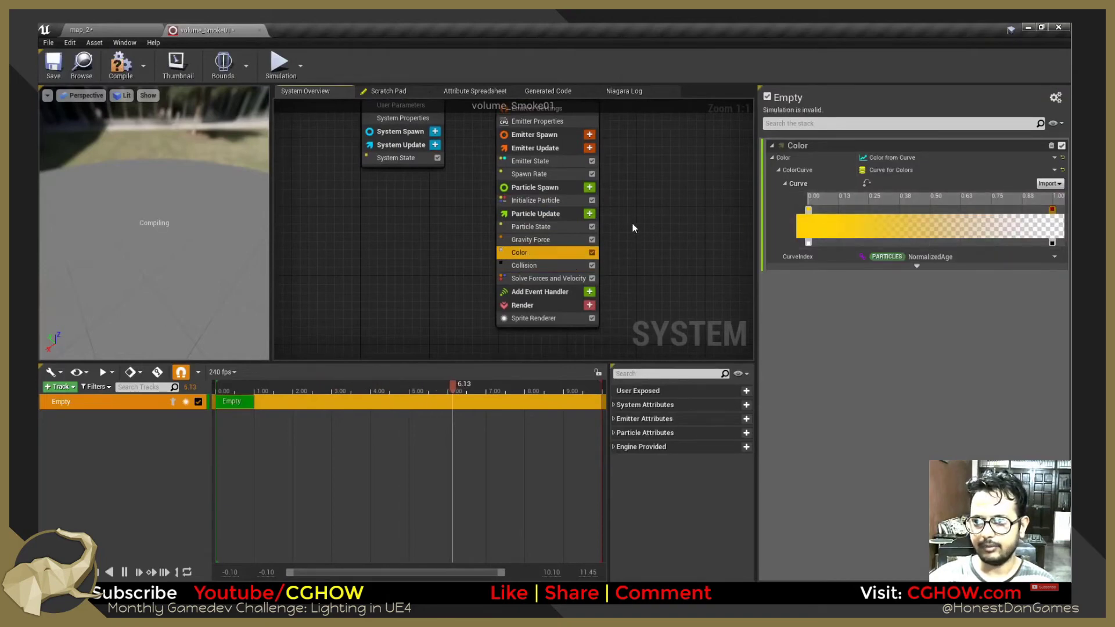
Enable the Color attribute in Initialize Particle and disable it again.
left_click(63, 69)
right_click_drag(637, 179, 631, 214)
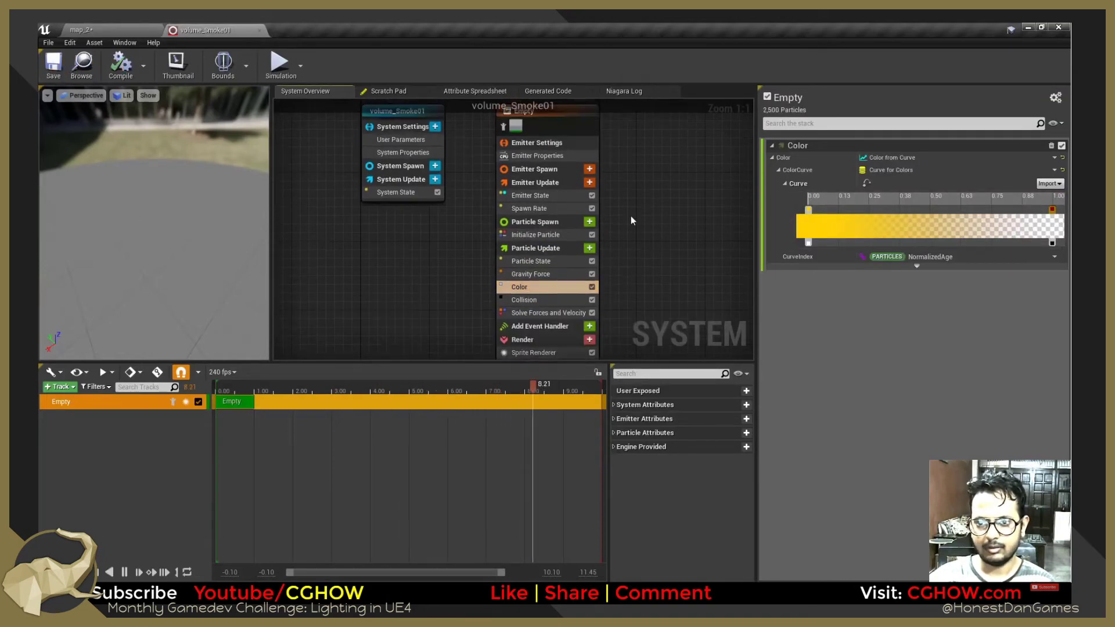
left_click(547, 236)
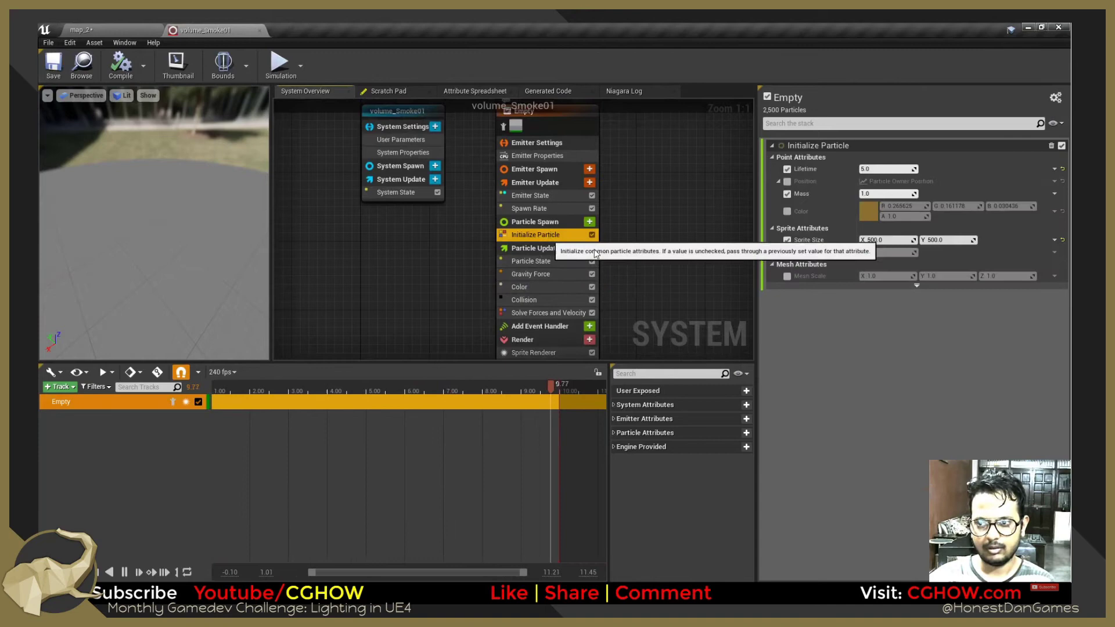
left_click(786, 211)
left_click(787, 212)
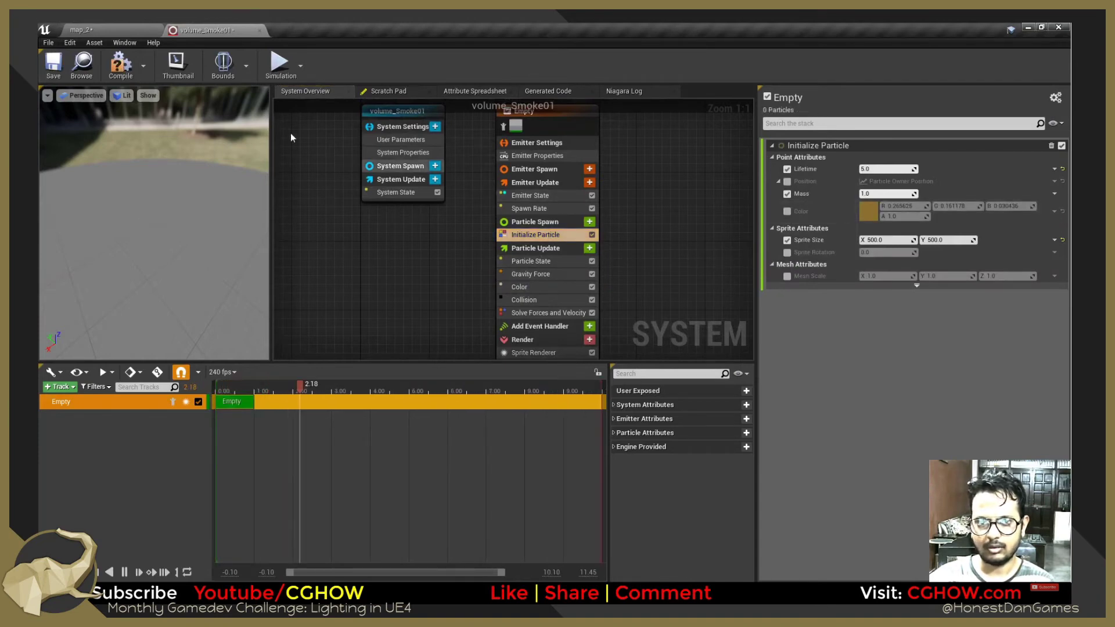
left_click(145, 73)
left_click(166, 89)
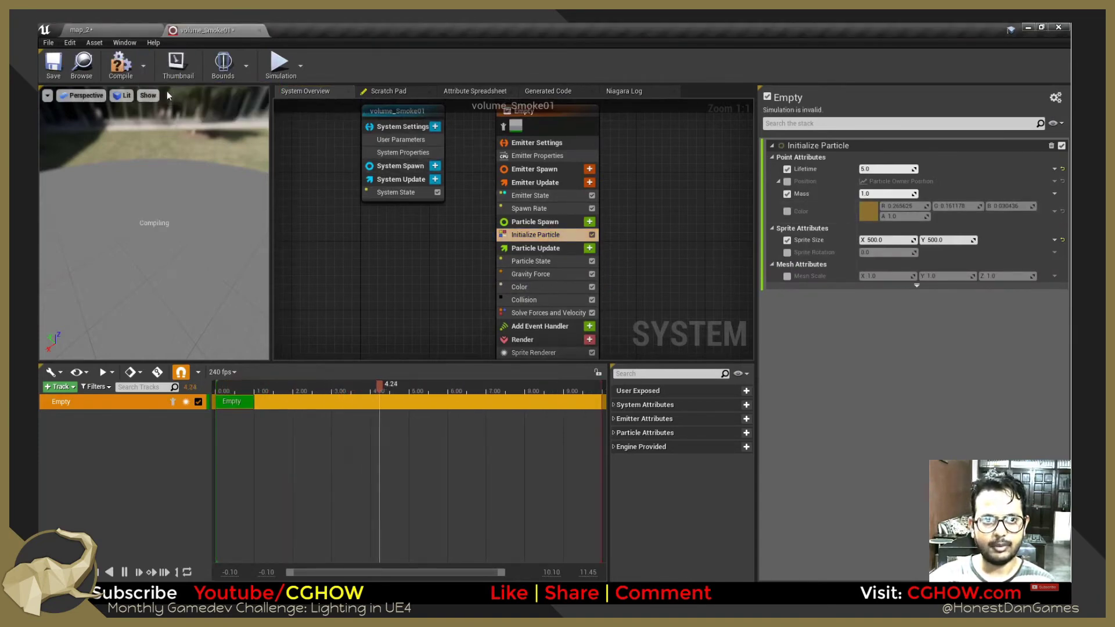
Save the Niagara system and move the volume_Smoke01 actor sideways along the X axis in the level.
left_click(53, 74)
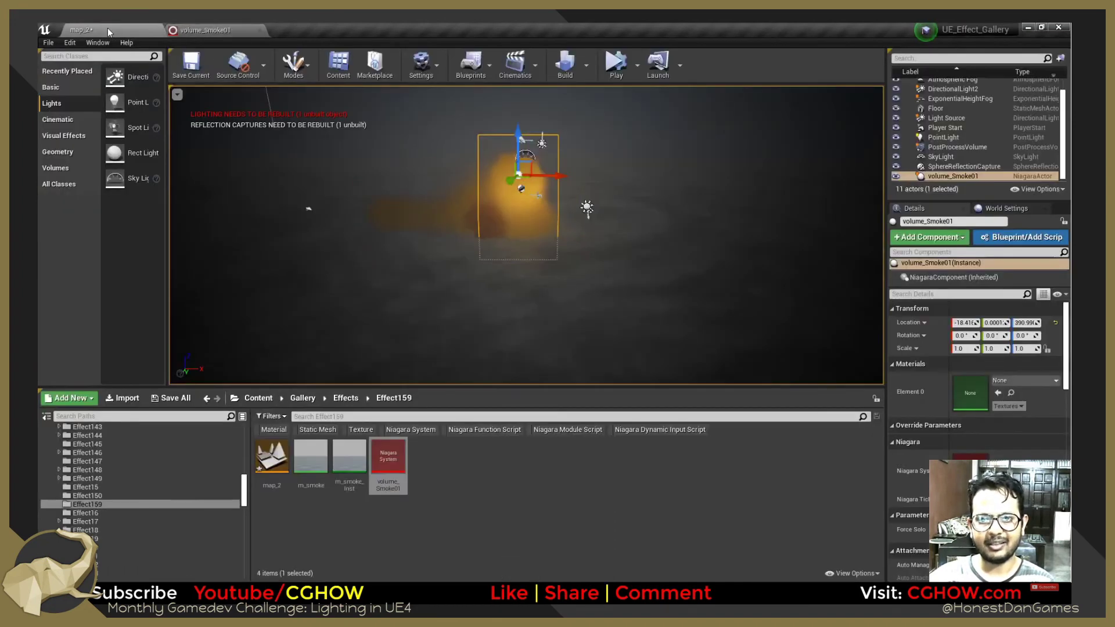
left_click(82, 30)
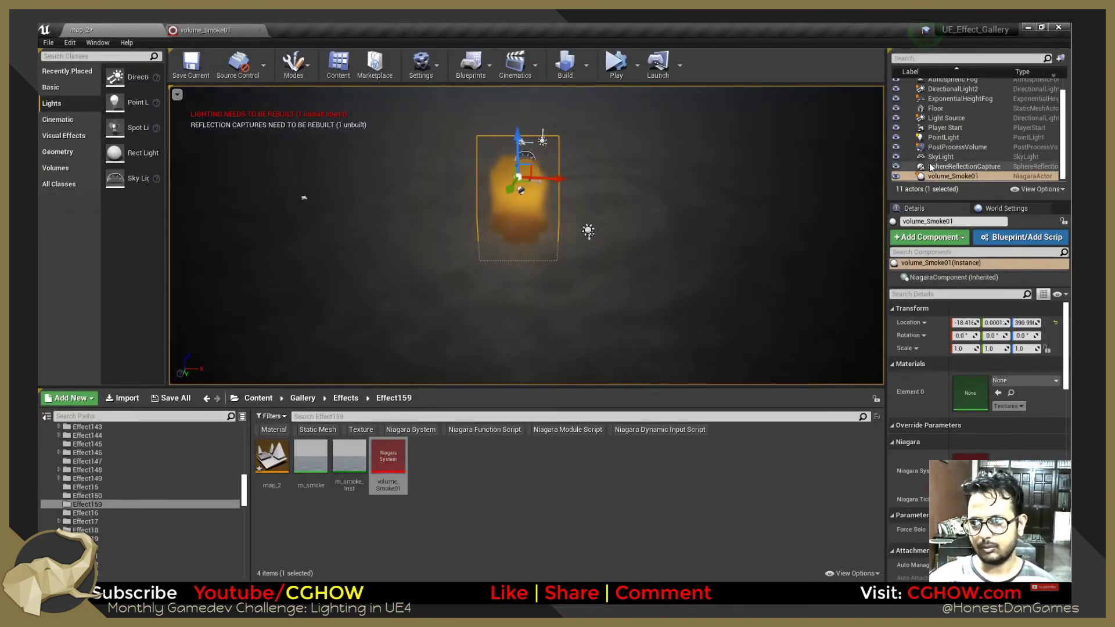
left_click_drag(552, 182, 637, 182)
Enable the Color attribute in Initialize Particle, set its R, G and B to 1, and save the system.
left_click(249, 28)
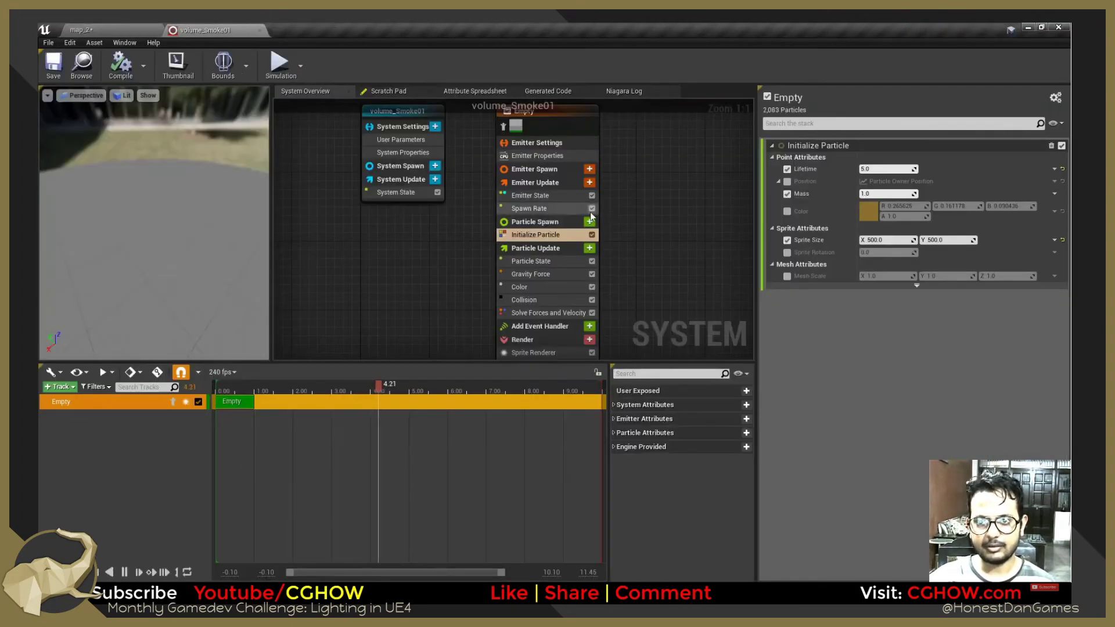
left_click(786, 212)
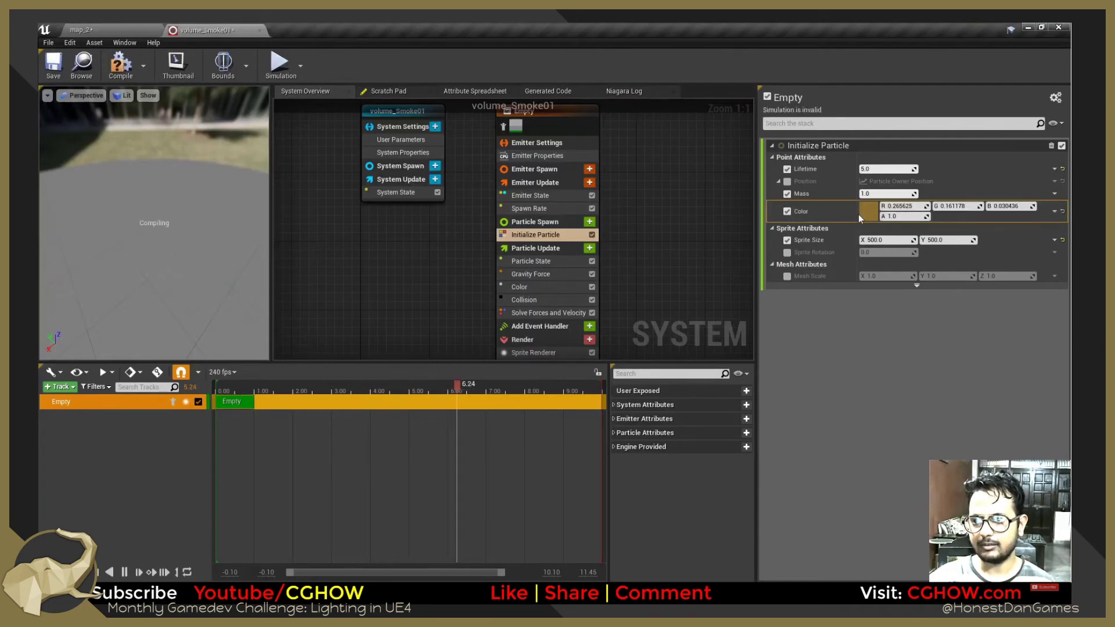
type("1")
key("Tab")
type("1")
key("Tab")
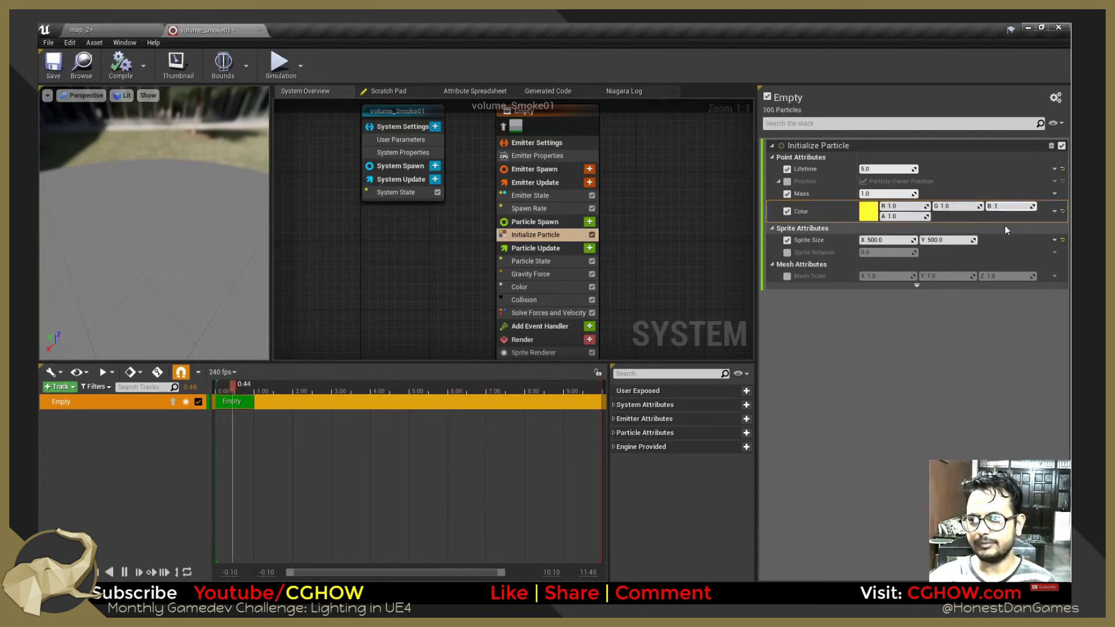
type("1")
key("Return")
left_click(57, 76)
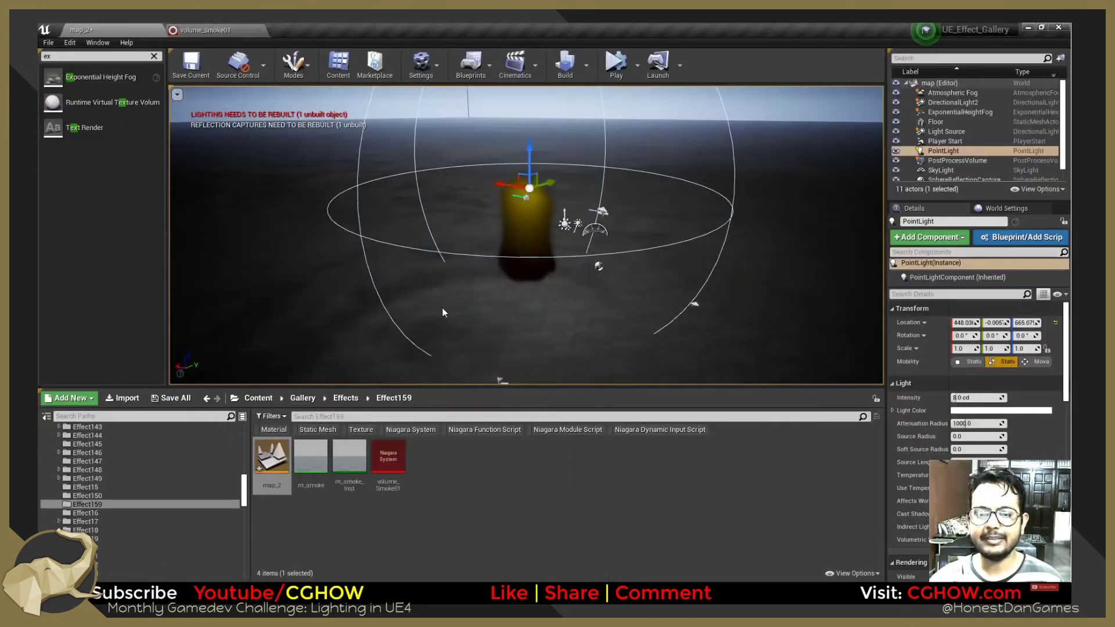
Examine the smoke's colouring in the level and the colour curve of the Color module.
scroll(443, 309, "up", 5)
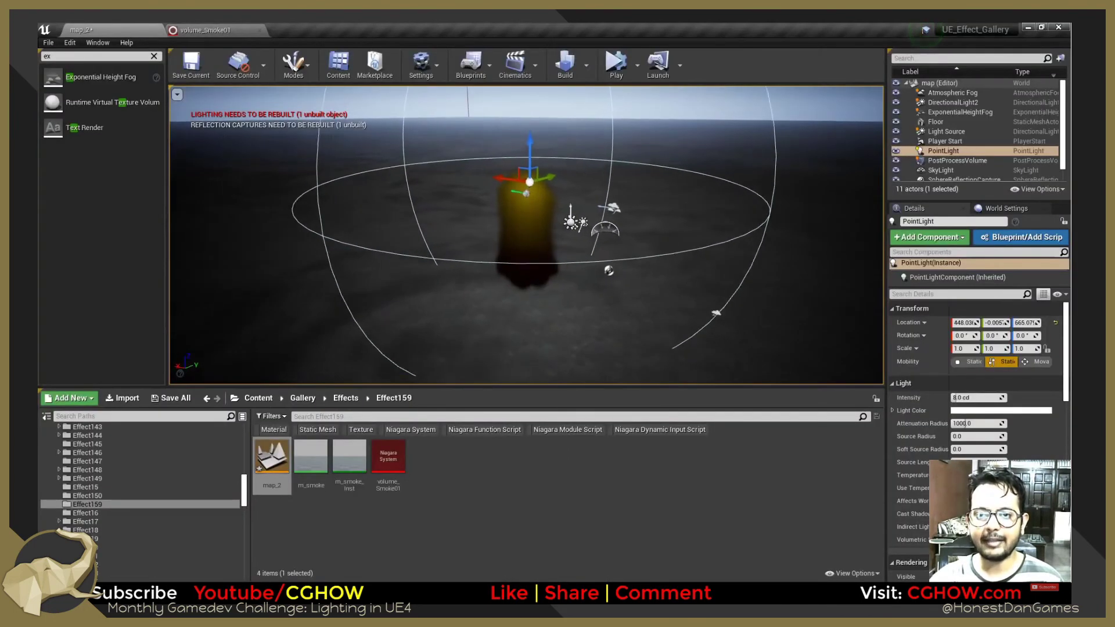
left_click_drag(421, 239, 529, 249, "alt")
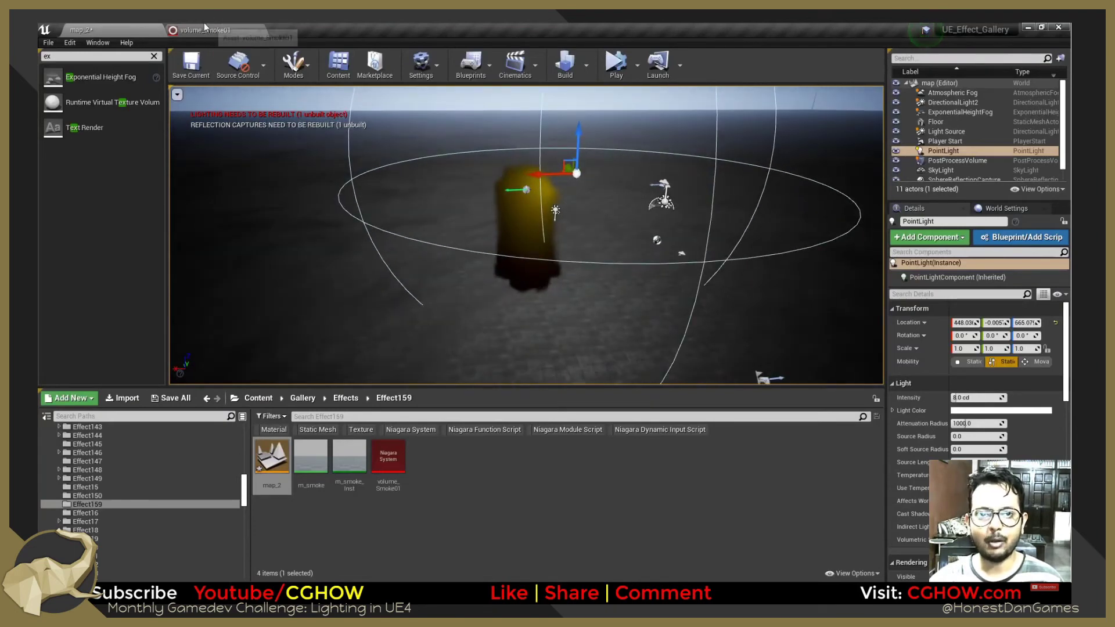
left_click(204, 24)
left_click(126, 30)
left_click(239, 28)
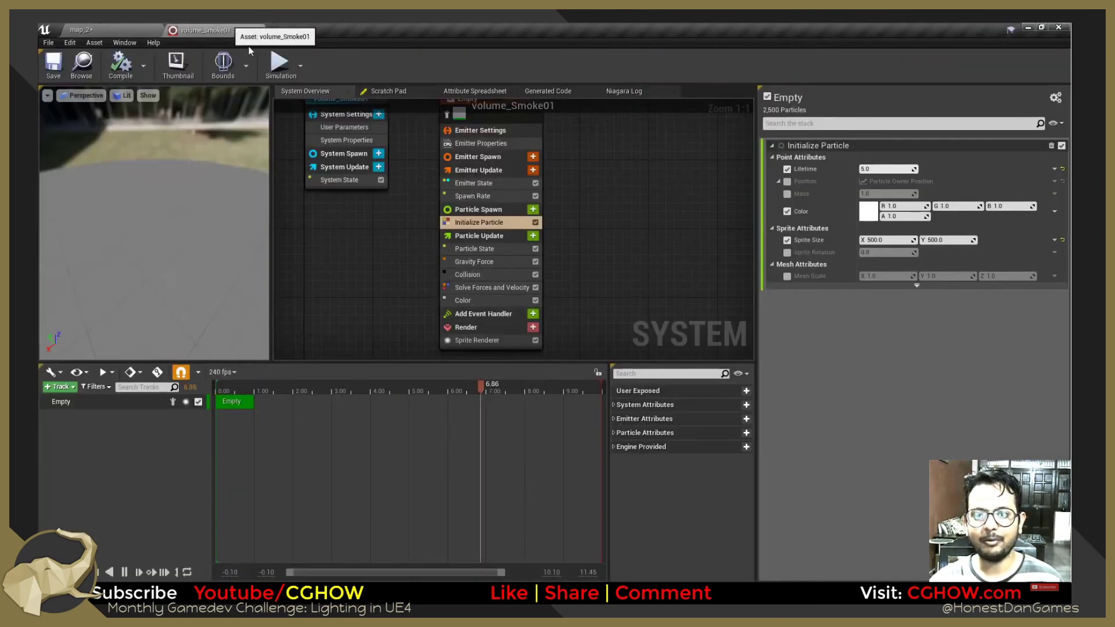
left_click(493, 301)
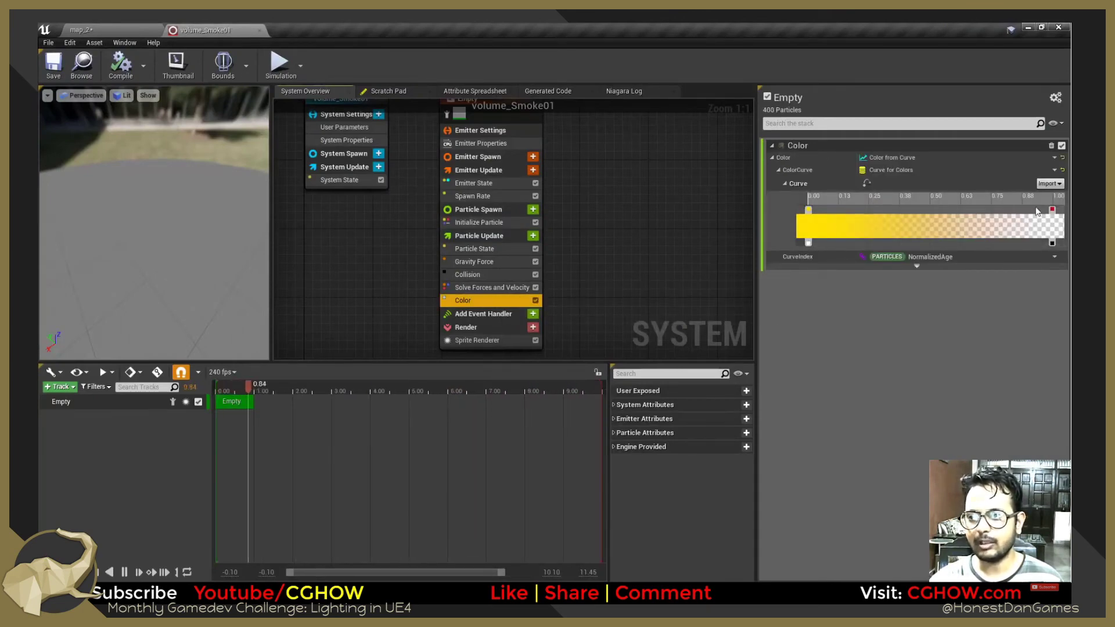
Lower the PointLight near the smoke in the level to a Z location of about 629.
left_click(113, 29)
left_click_drag(499, 232, 499, 175, "alt")
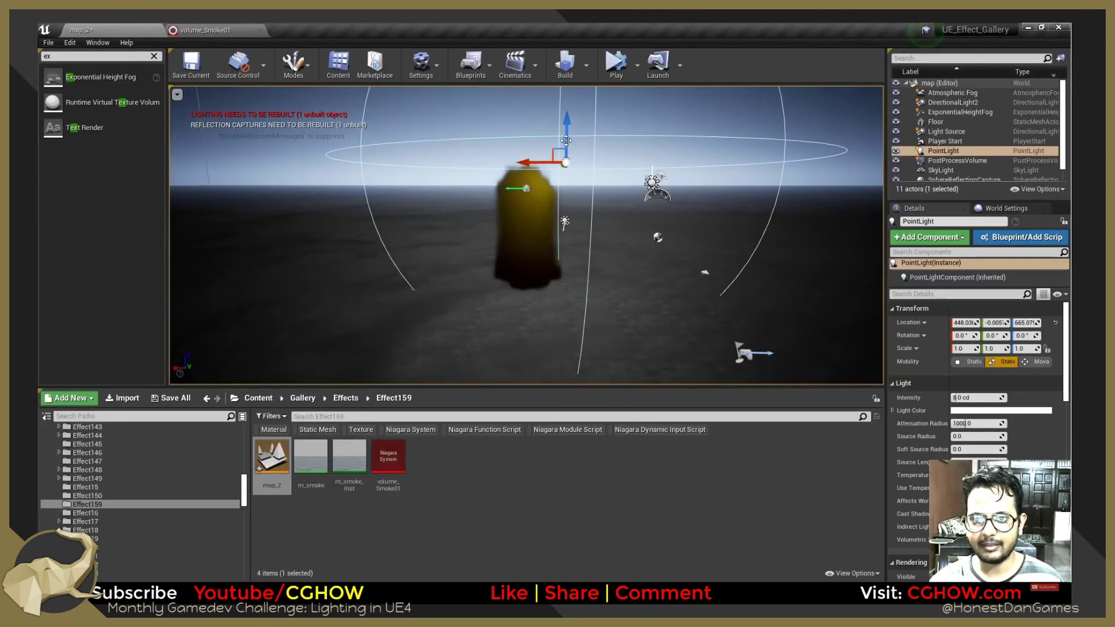
mouse_move(561, 129)
left_mouse_down()
mouse_move(560, 258)
mouse_move(558, 148)
mouse_move(538, 184)
mouse_move(544, 134)
left_mouse_up()
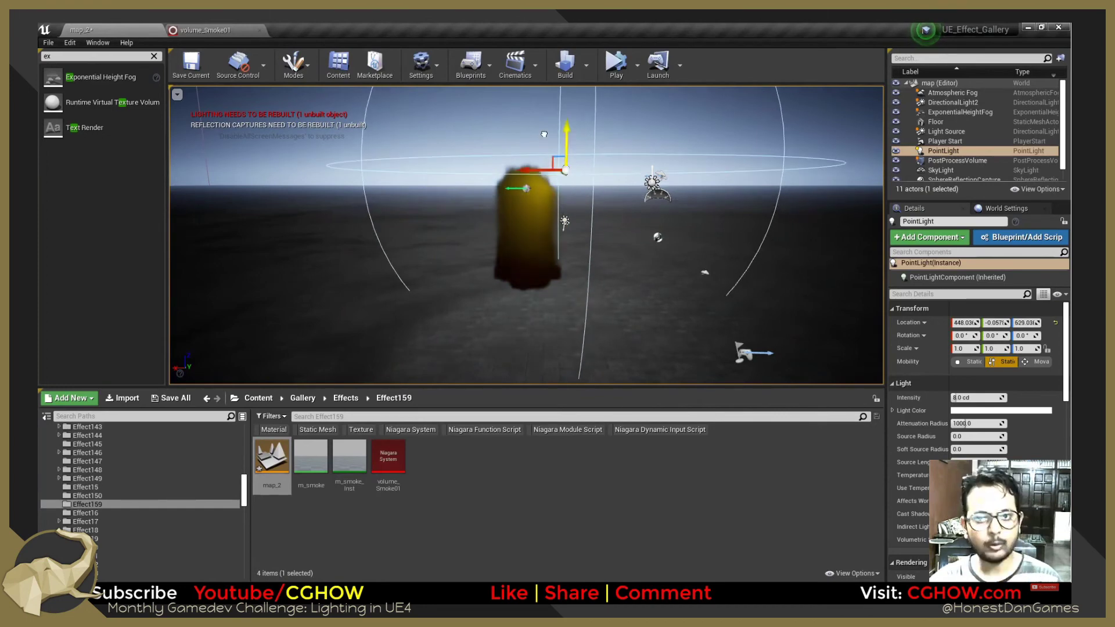
Open the m_smoke material, connect Particle Color to Emissive Color as well, and save the material.
left_click(240, 29)
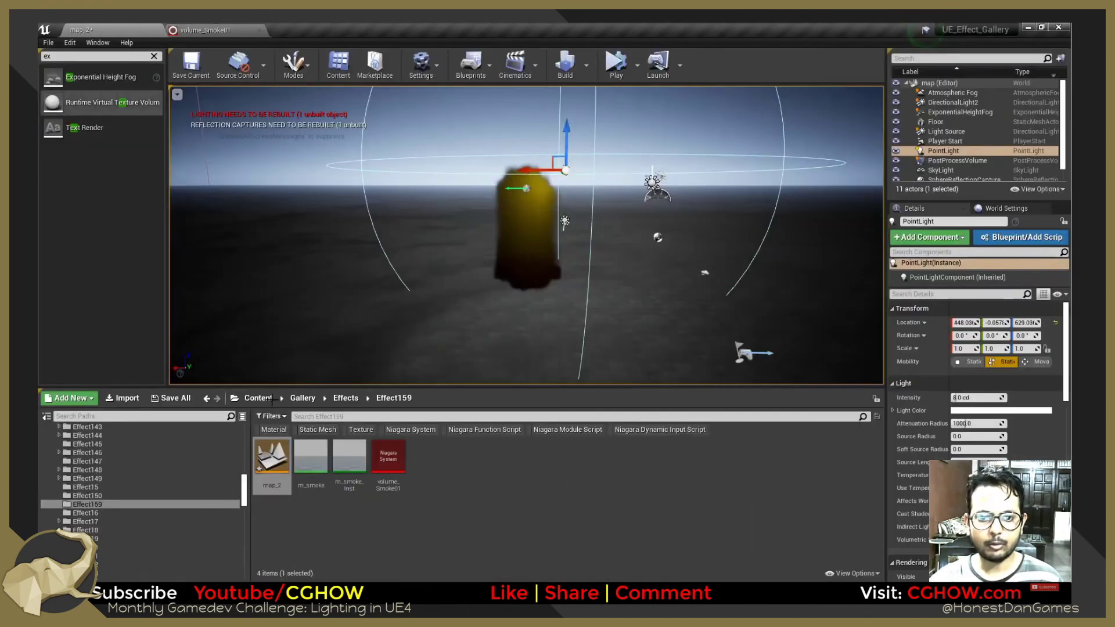
double_click(307, 476)
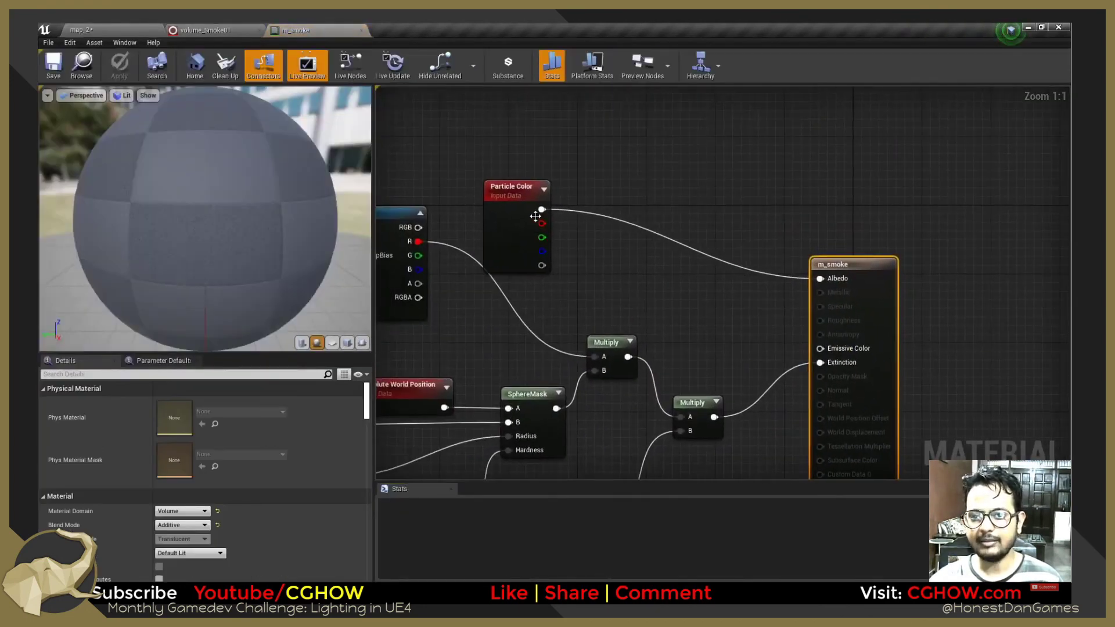
left_click_drag(541, 209, 819, 348)
scroll(820, 349, "down", 2)
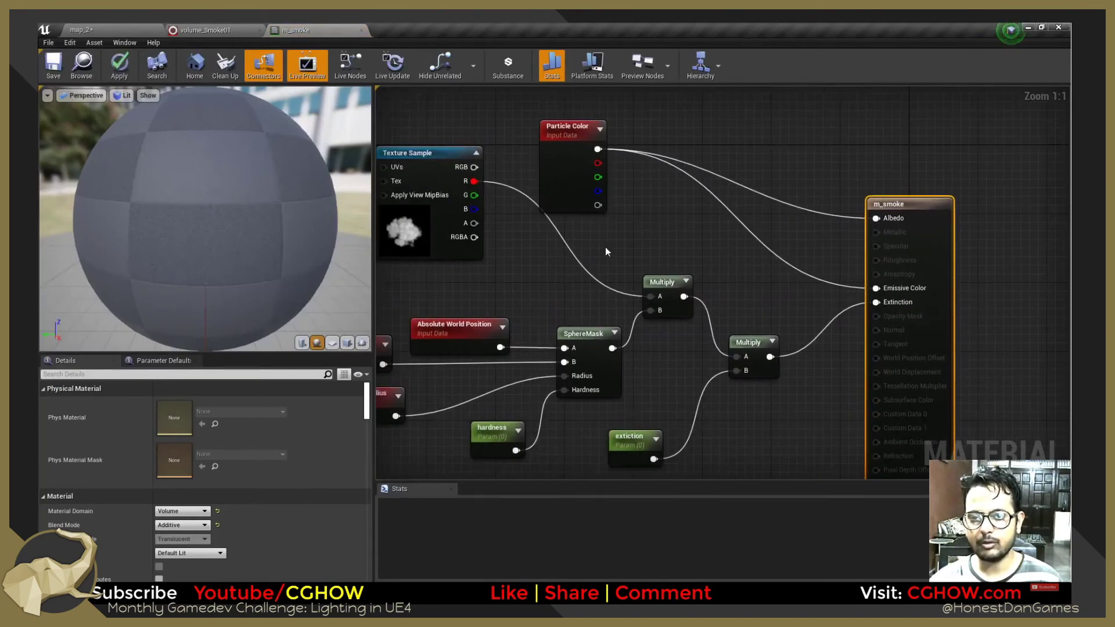
left_click(51, 63)
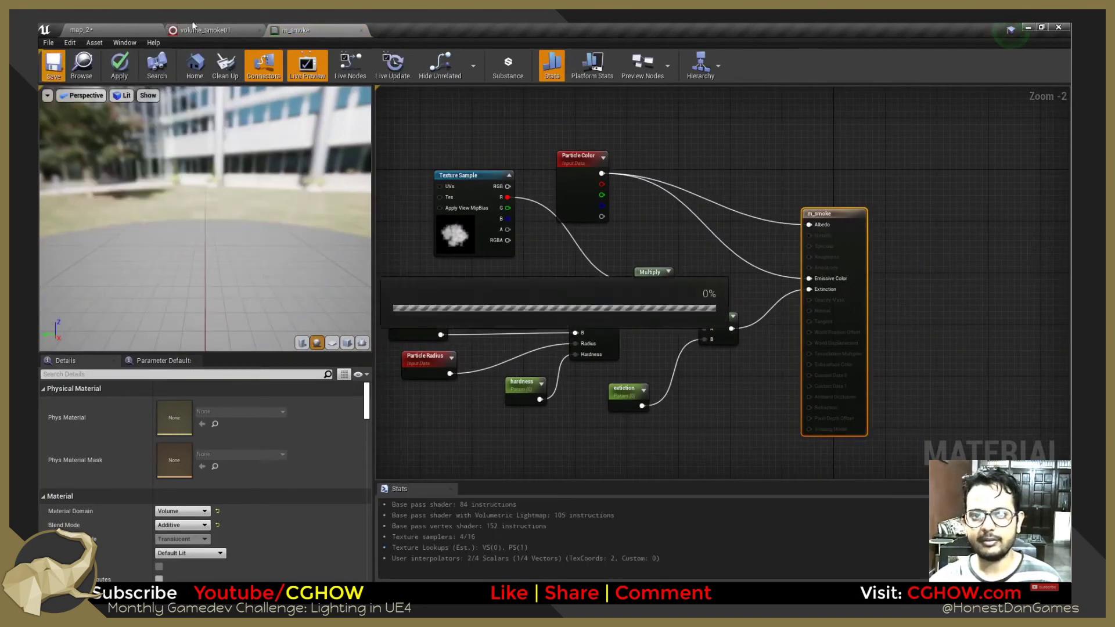
Close the m_smoke material and examine the smoke's emissive glow in the level.
middle_click(303, 26)
left_click(67, 25)
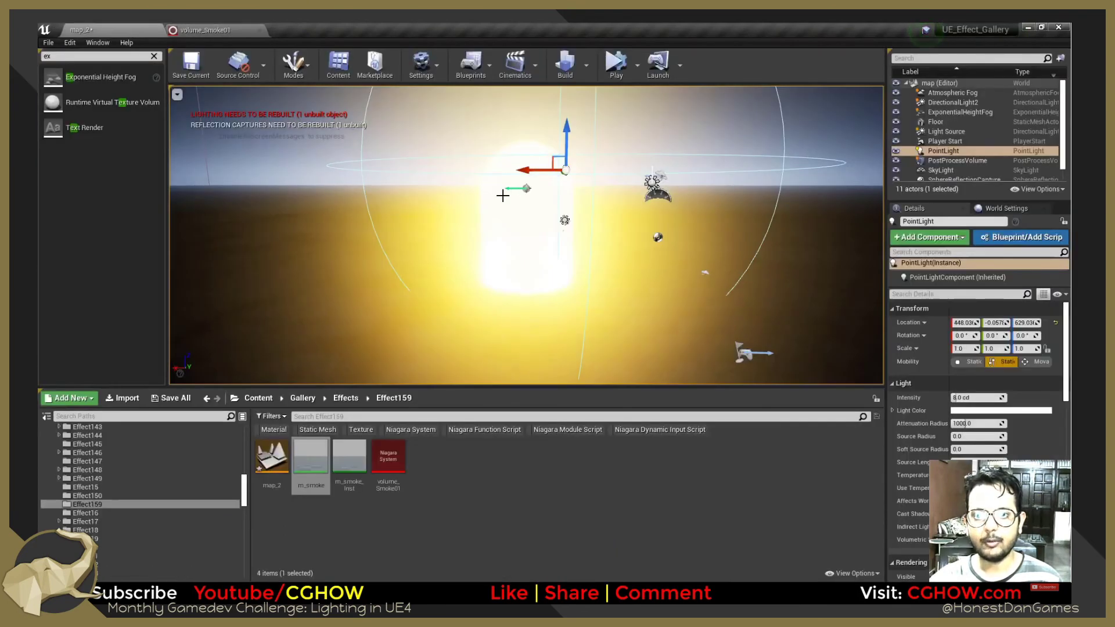
left_click_drag(413, 272, 517, 192, "alt")
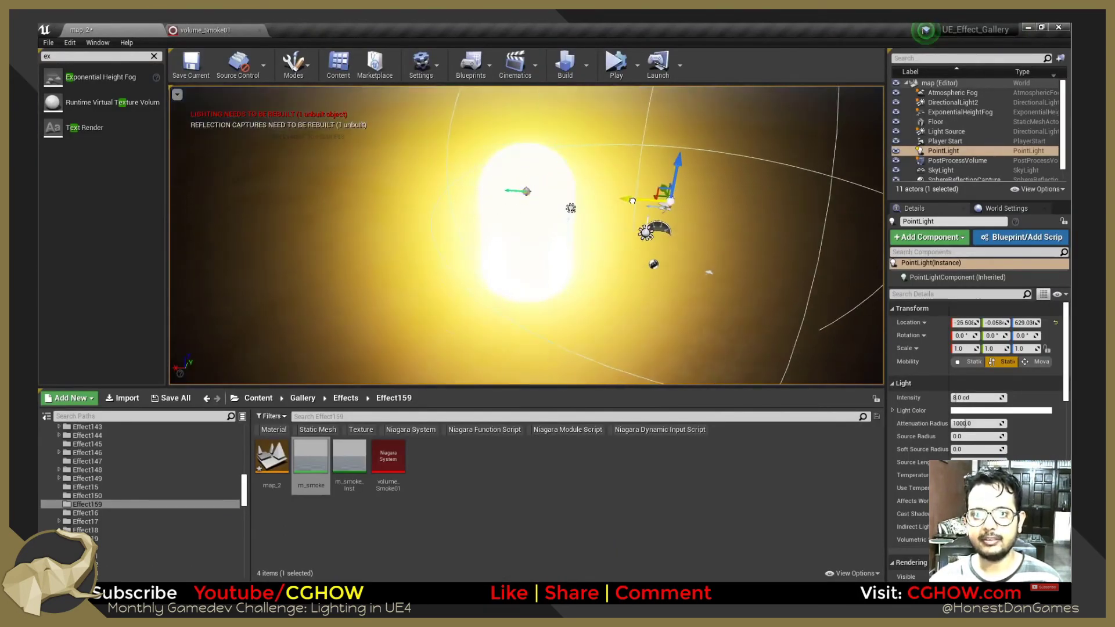
Delete the PostProcessVolume from the level and select the PointLight.
left_click(955, 161)
key("Delete")
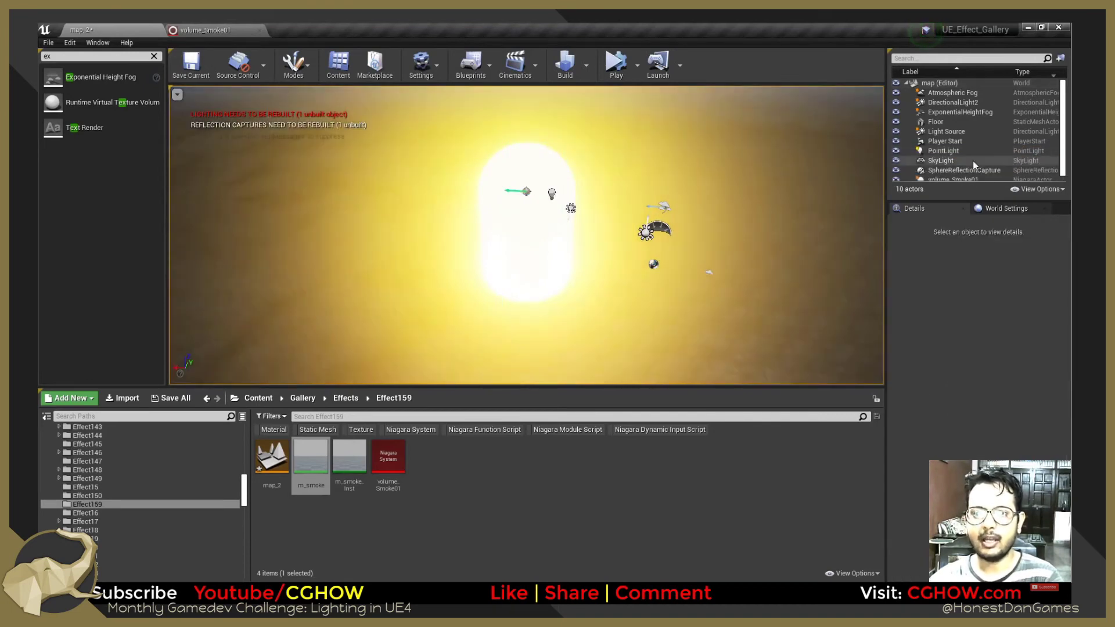
left_click(953, 148)
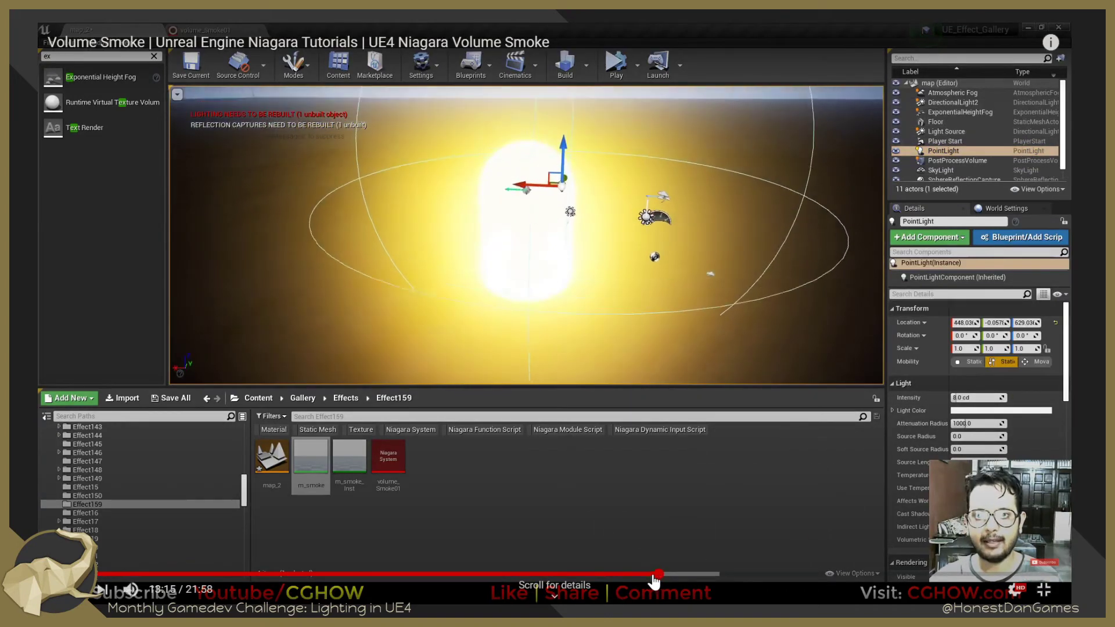
left_click(651, 575)
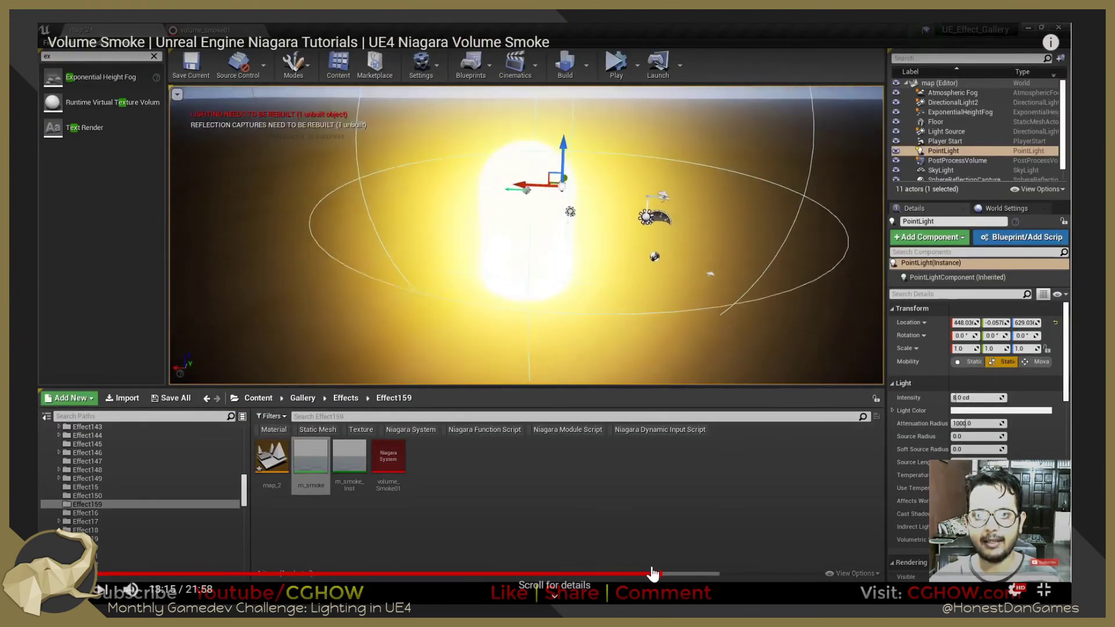
left_click_drag(652, 575, 629, 581)
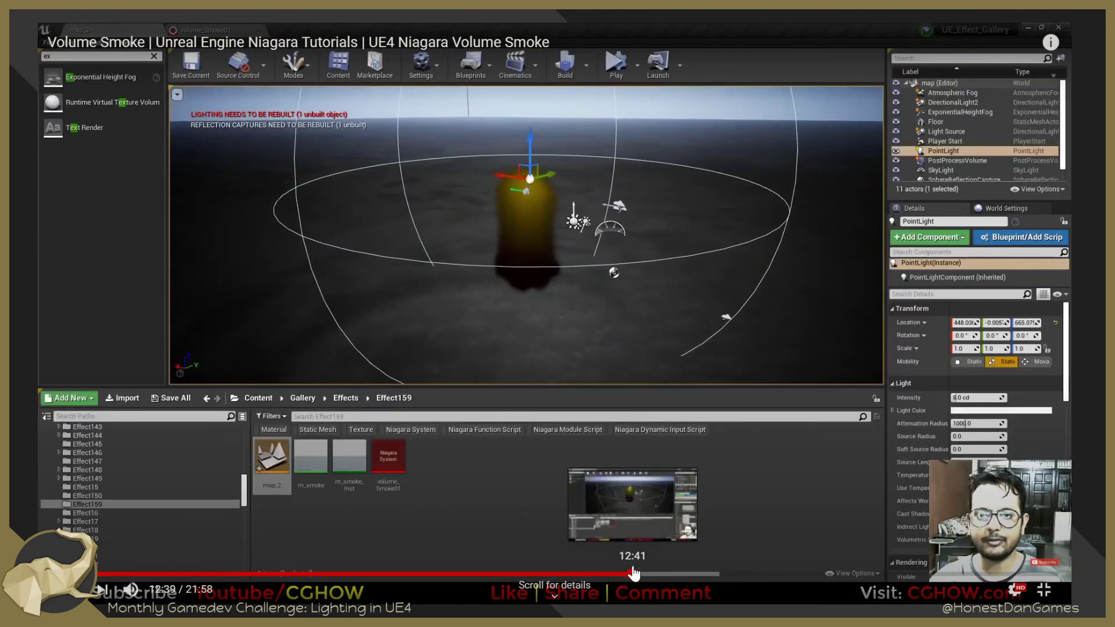
key("Right")
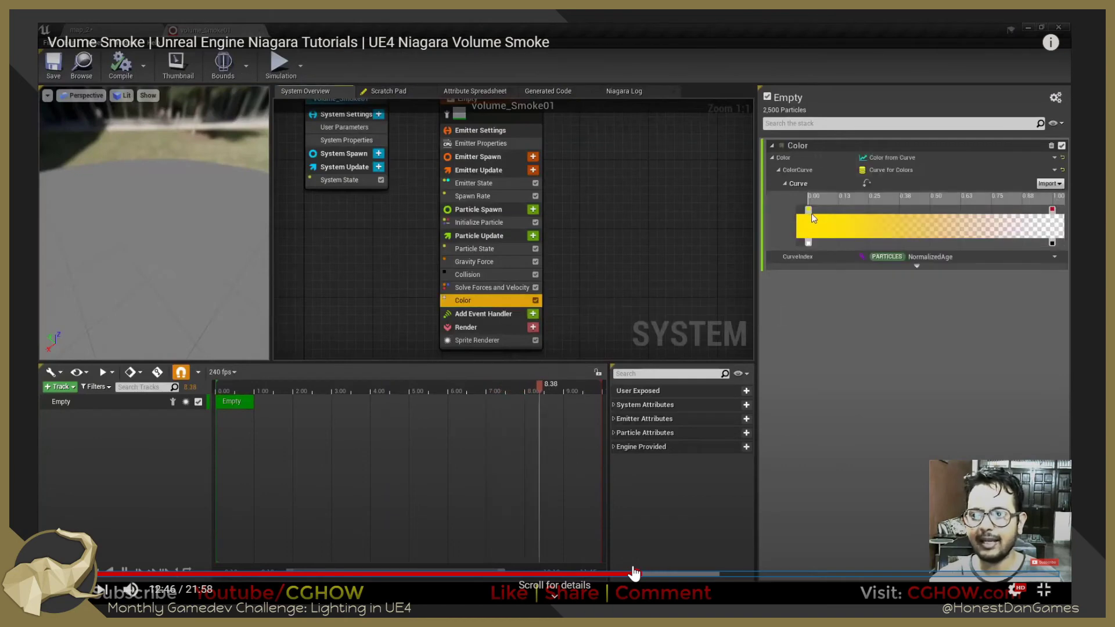
key("Right")
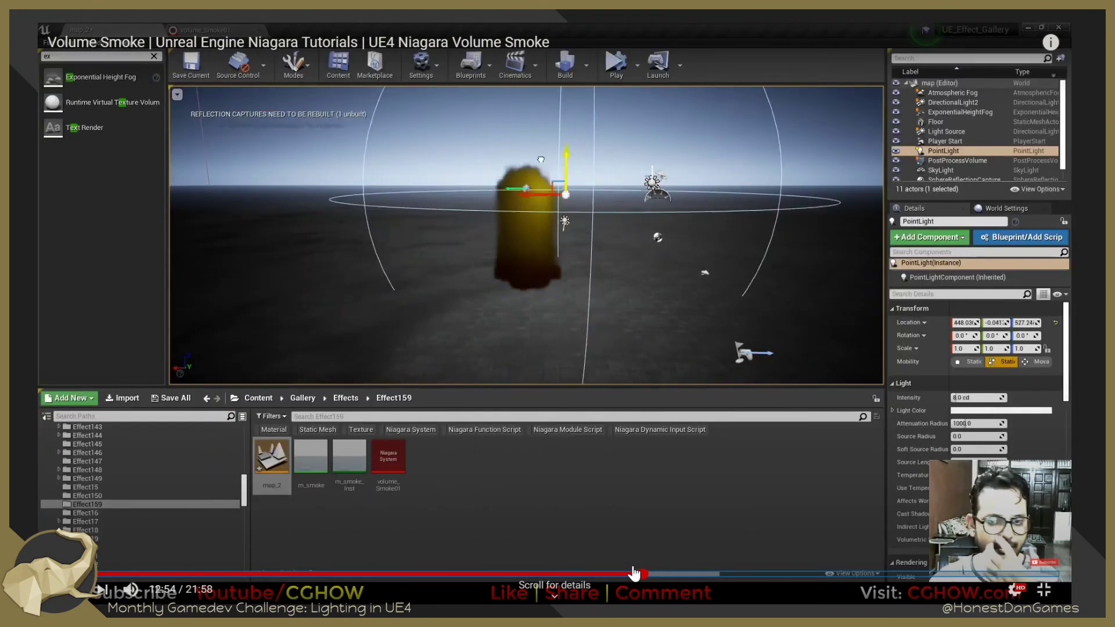
key("Right")
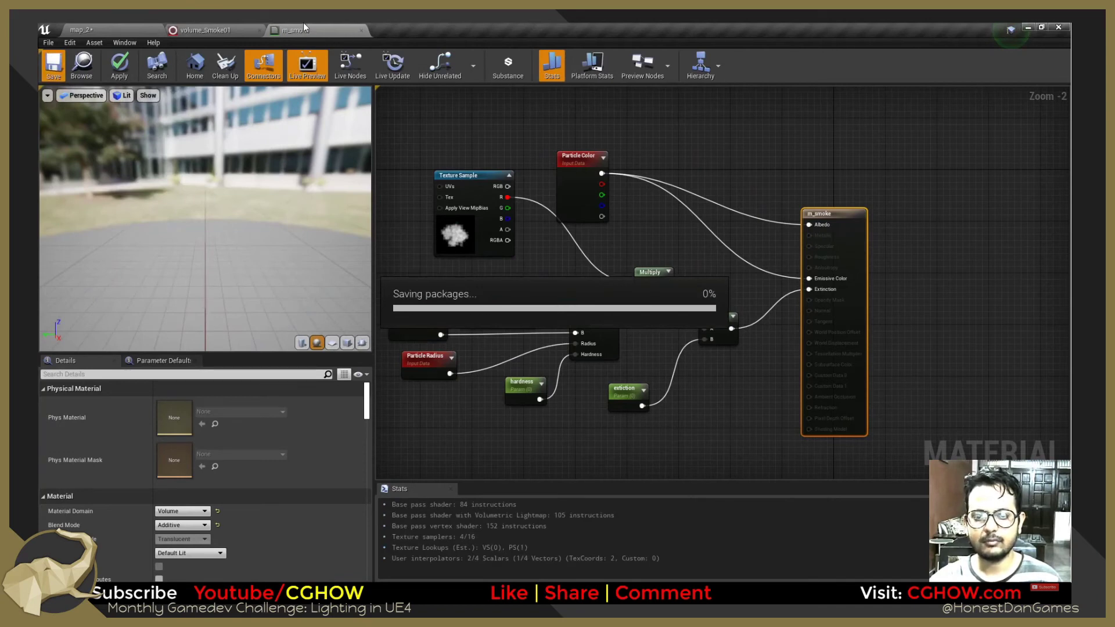
mouse_move(630, 360)
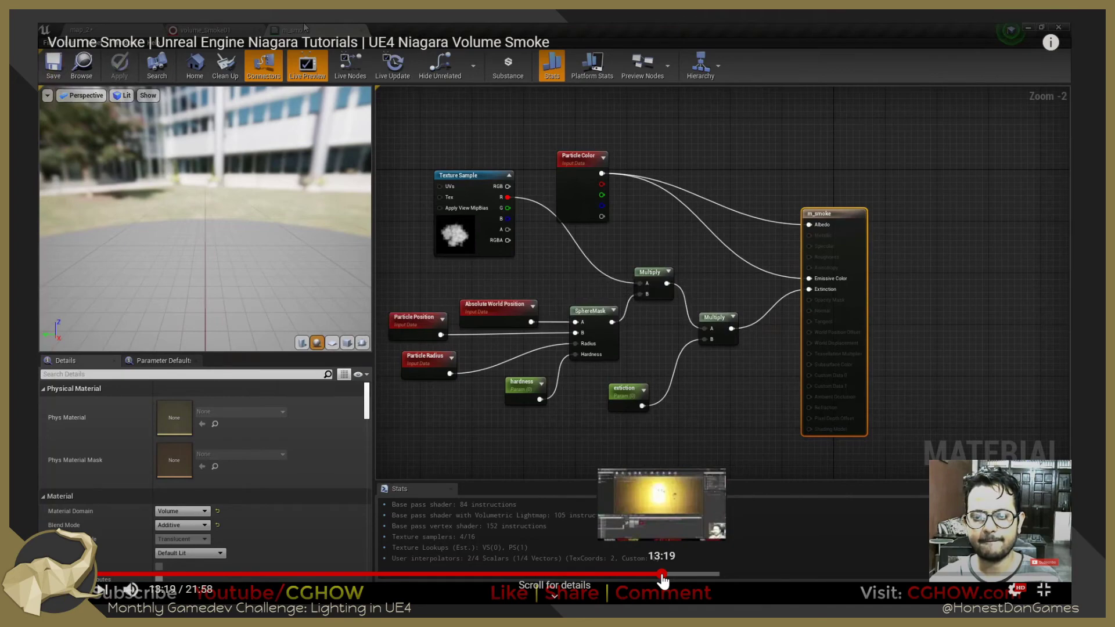
left_click(662, 574)
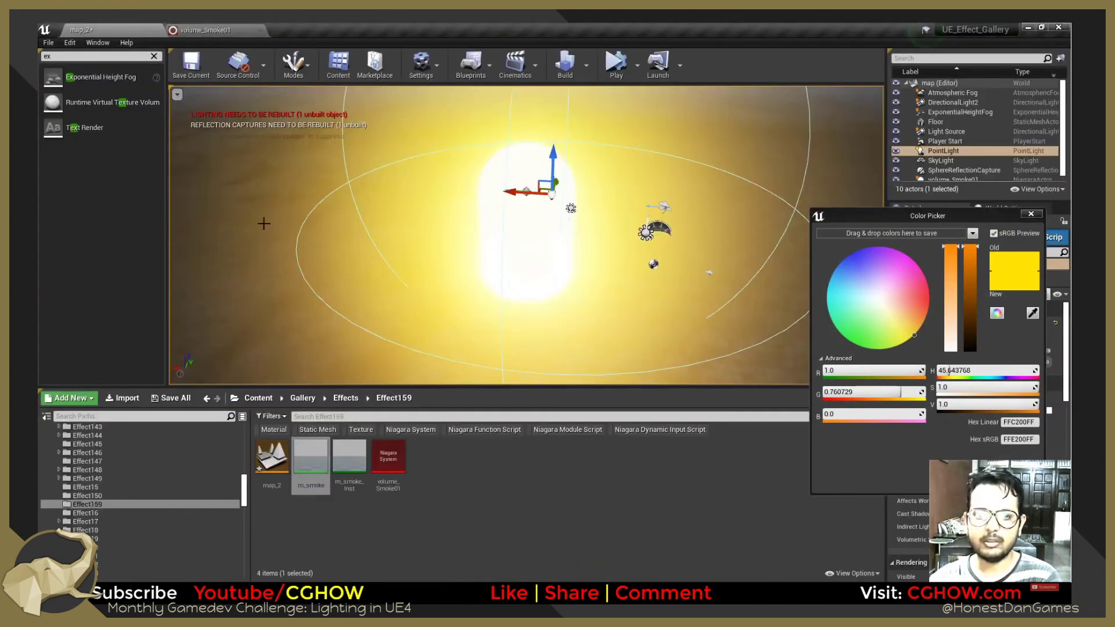
Insert a Multiply node with Const B 0.1 between Particle Color and Emissive Color in m_smoke, and save the material.
double_click(306, 467)
right_click_drag(547, 244, 628, 289)
key("m")
left_click(595, 234)
left_click_drag(505, 177, 808, 316)
left_click(197, 416)
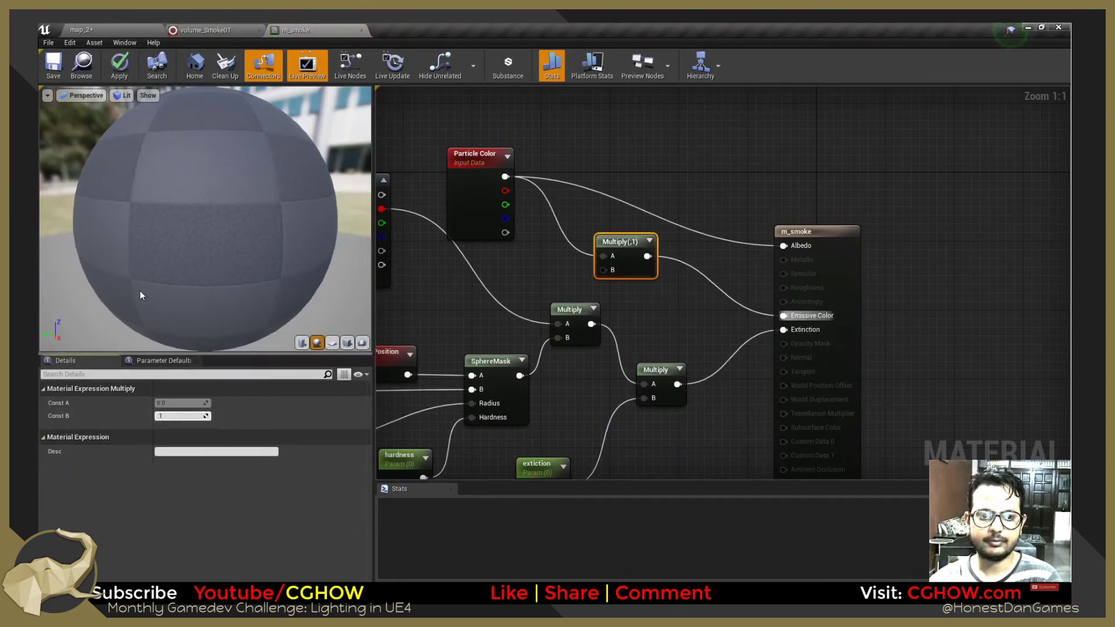
type(".1")
left_click(53, 65)
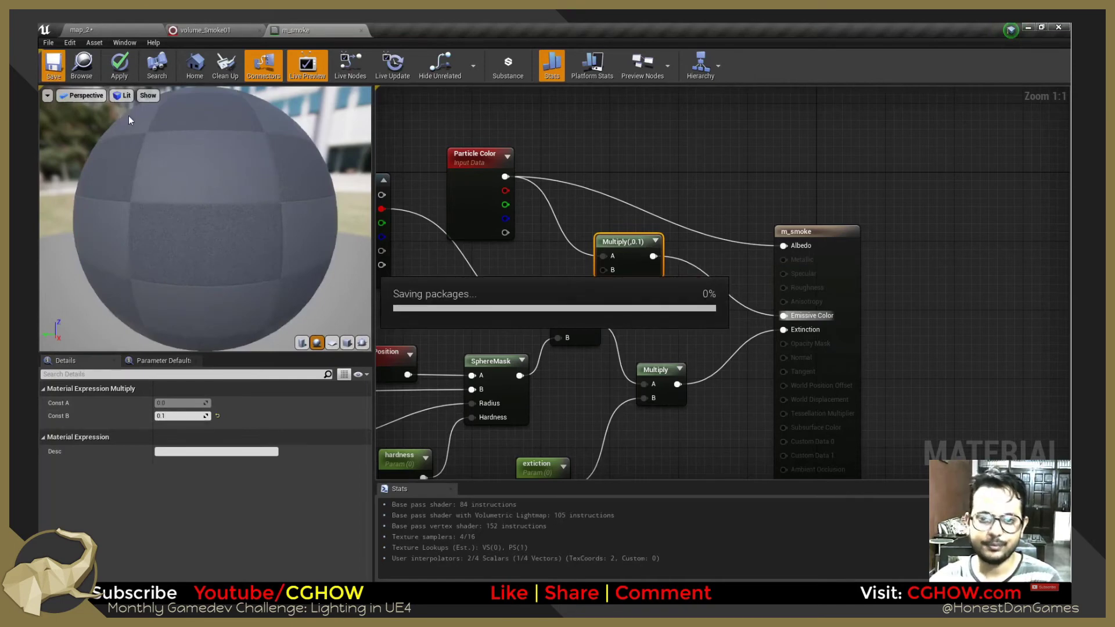
Check the strength of the smoke's glow in the level and return to the m_smoke material.
left_click(122, 28)
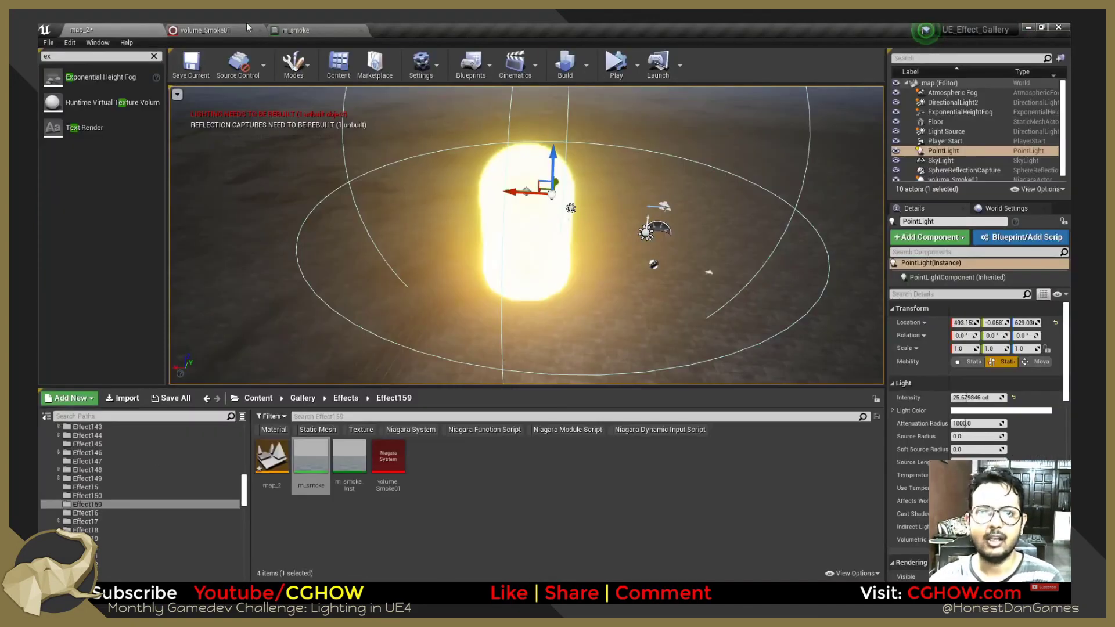
left_click(247, 28)
left_click(306, 27)
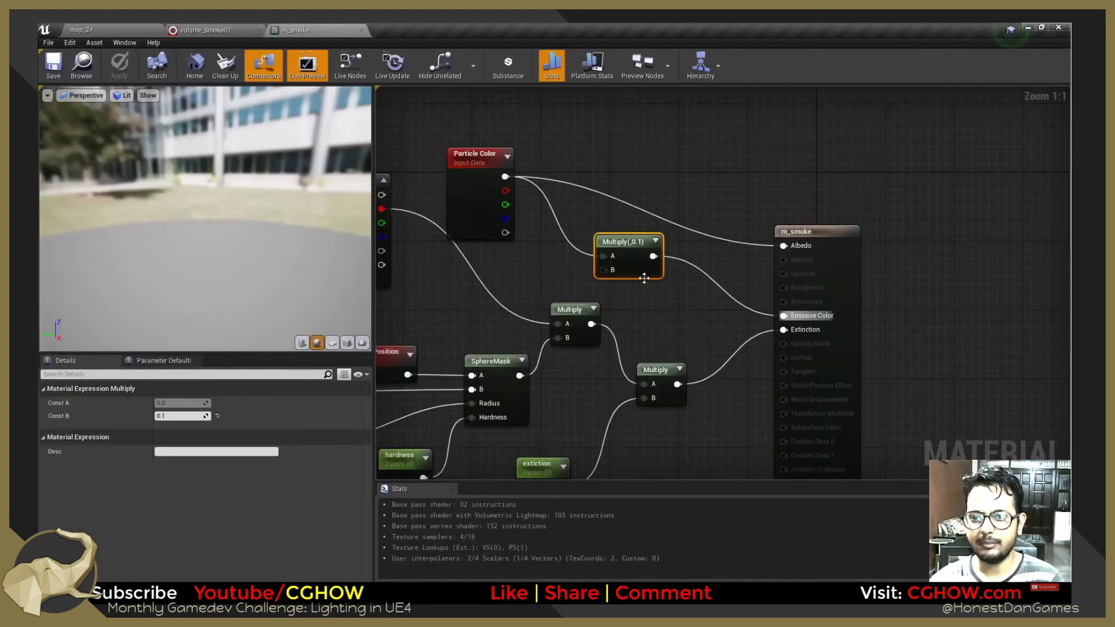
Set the emissive Multiply node's Const B to 0.001 in m_smoke, save the material and close it.
type(".001")
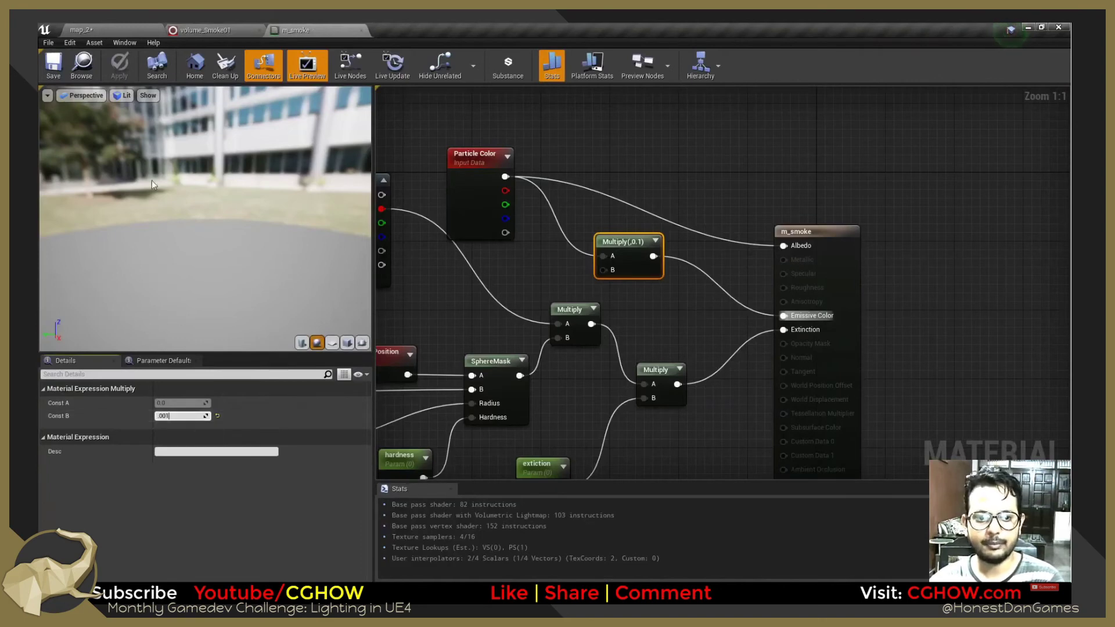
left_click(56, 67)
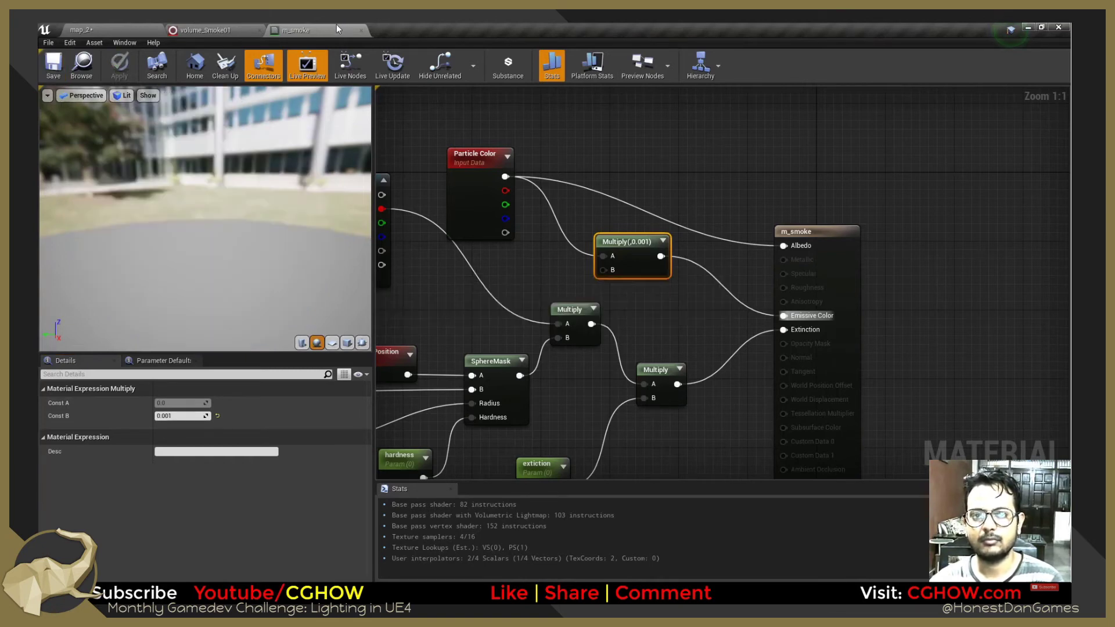
middle_click(337, 26)
Move the PointLight in the level along X to about 1225, away from the smoke.
left_click(157, 27)
scroll(592, 219, "down", 2)
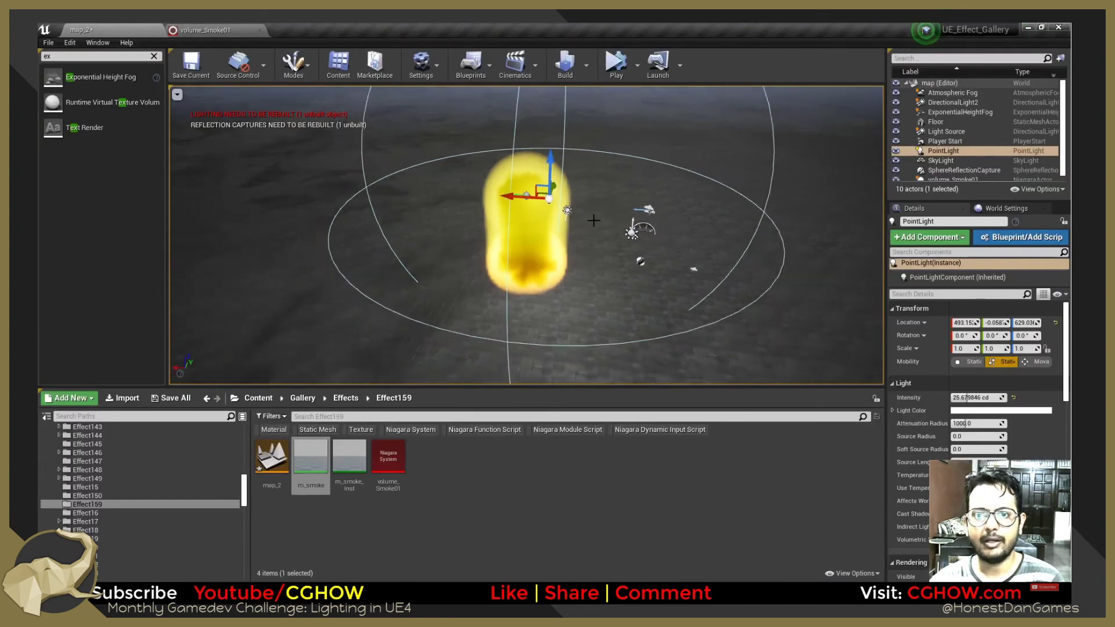
left_click_drag(509, 202, 387, 199)
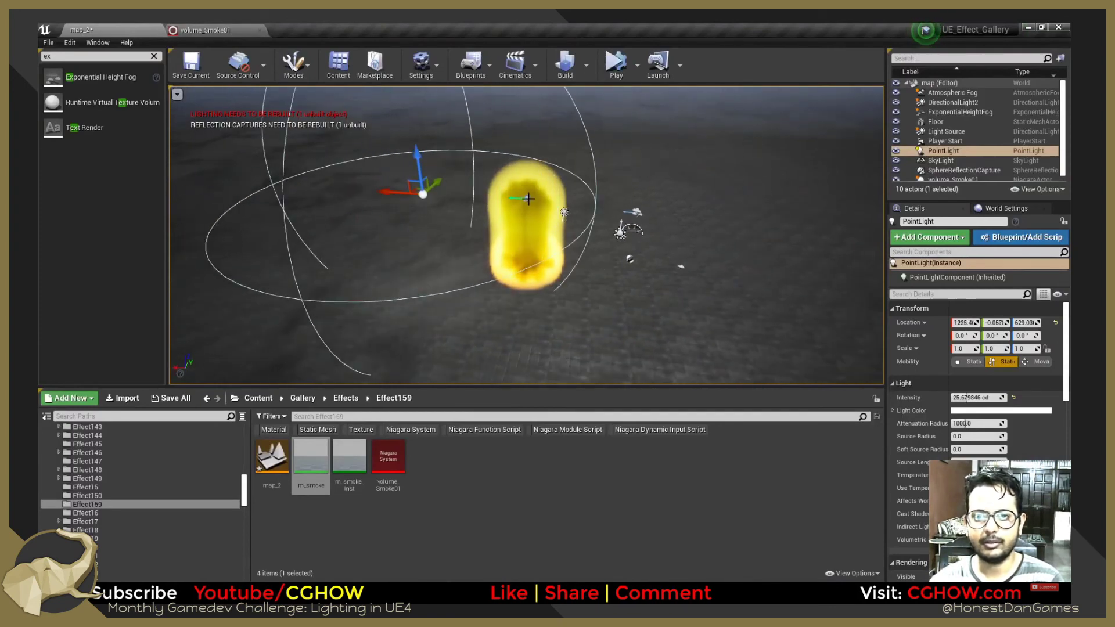
Move volume_Smoke01 to about X 1147, Y -740 in the level to inspect its glowing trail from several angles.
left_click(526, 190)
left_click_drag(487, 194, 416, 162)
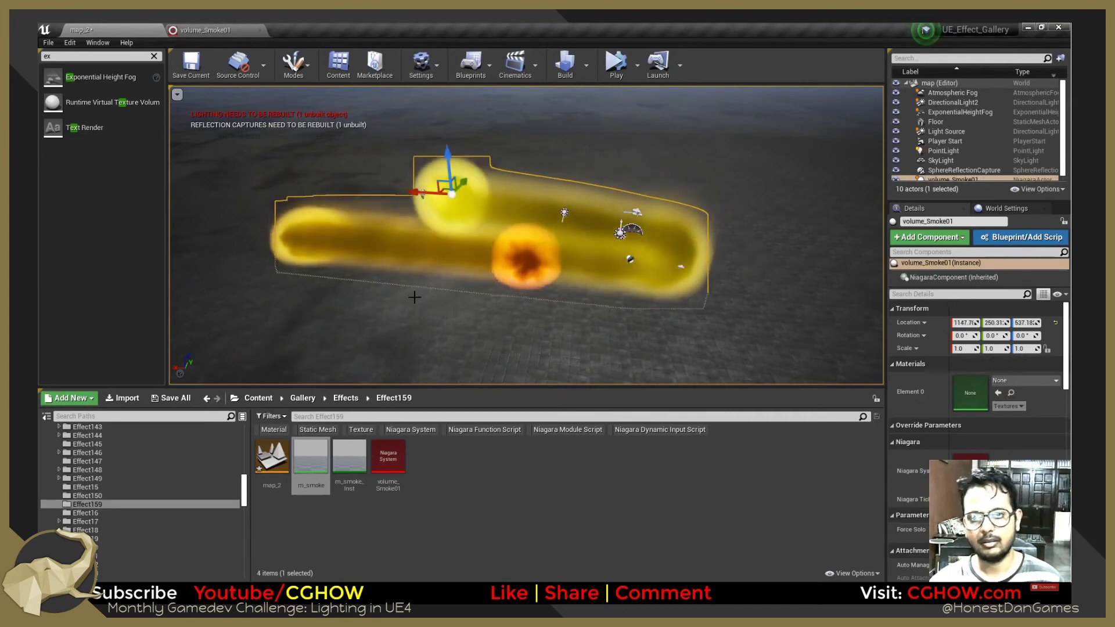
left_click_drag(627, 302, 478, 239, "alt")
left_click_drag(557, 170, 424, 182)
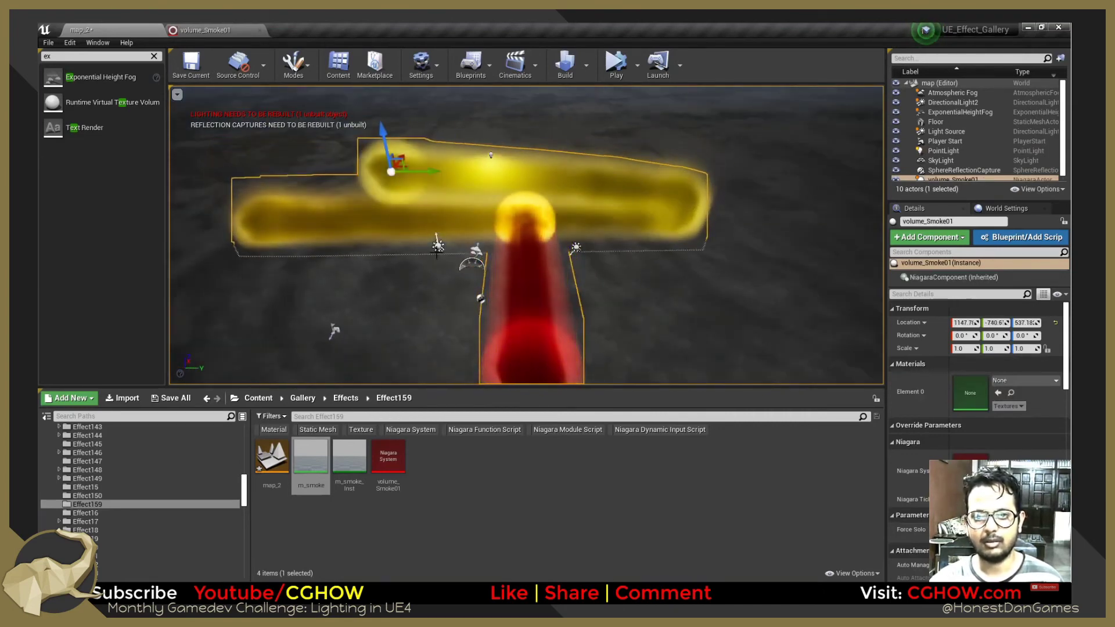
left_click_drag(428, 291, 441, 255, "alt")
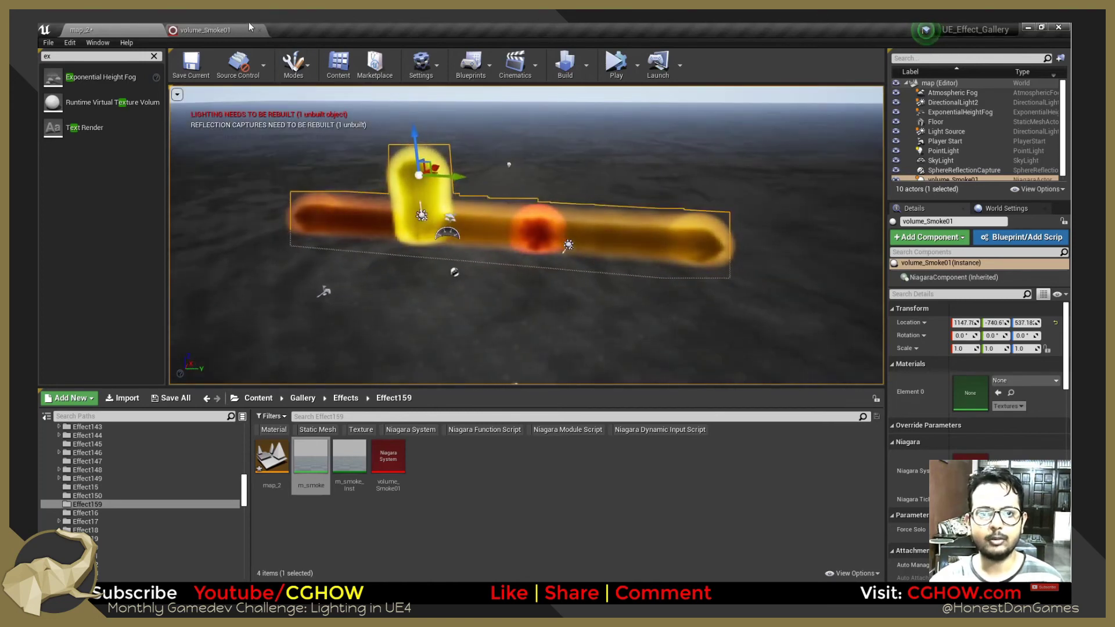
Add an Add Velocity from Point module to Particle Spawn in the volume_Smoke01 Niagara system.
left_click(227, 26)
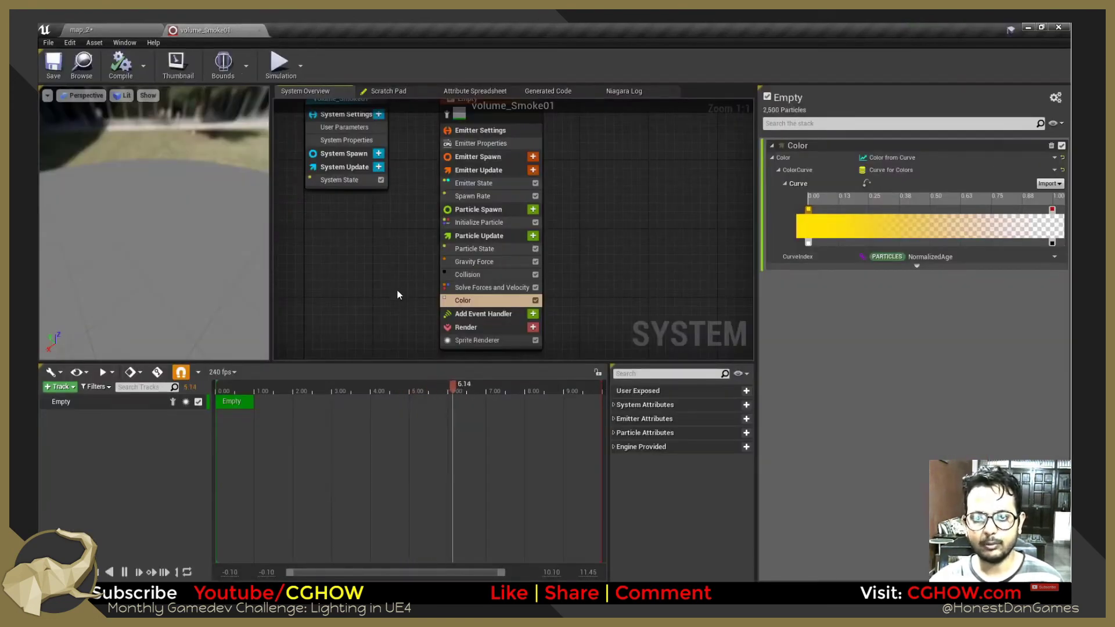
left_click(535, 210)
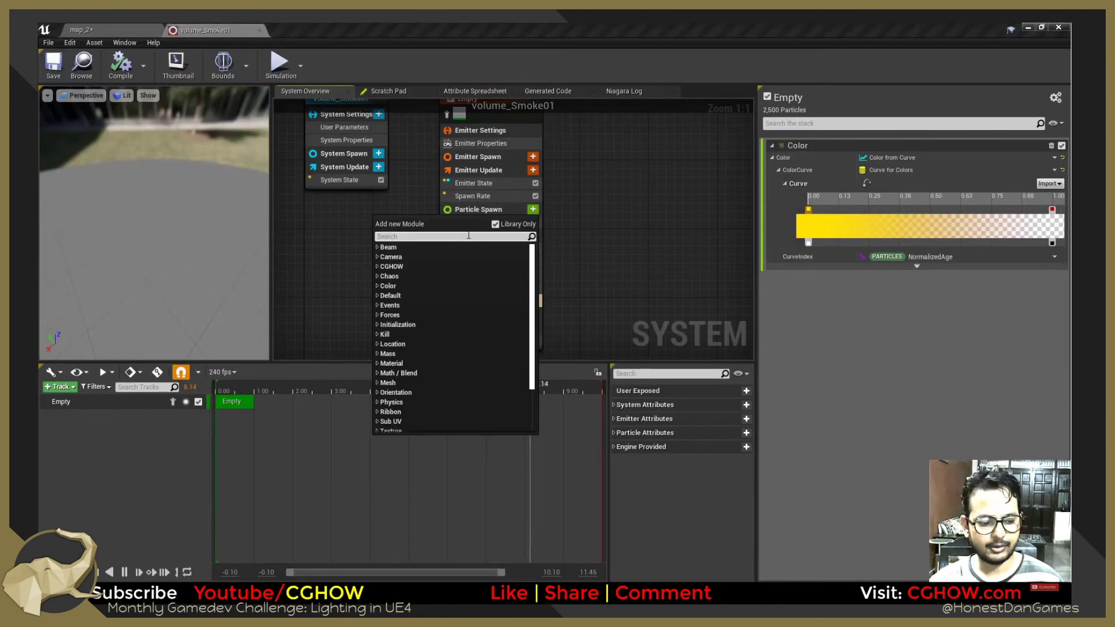
type("velo")
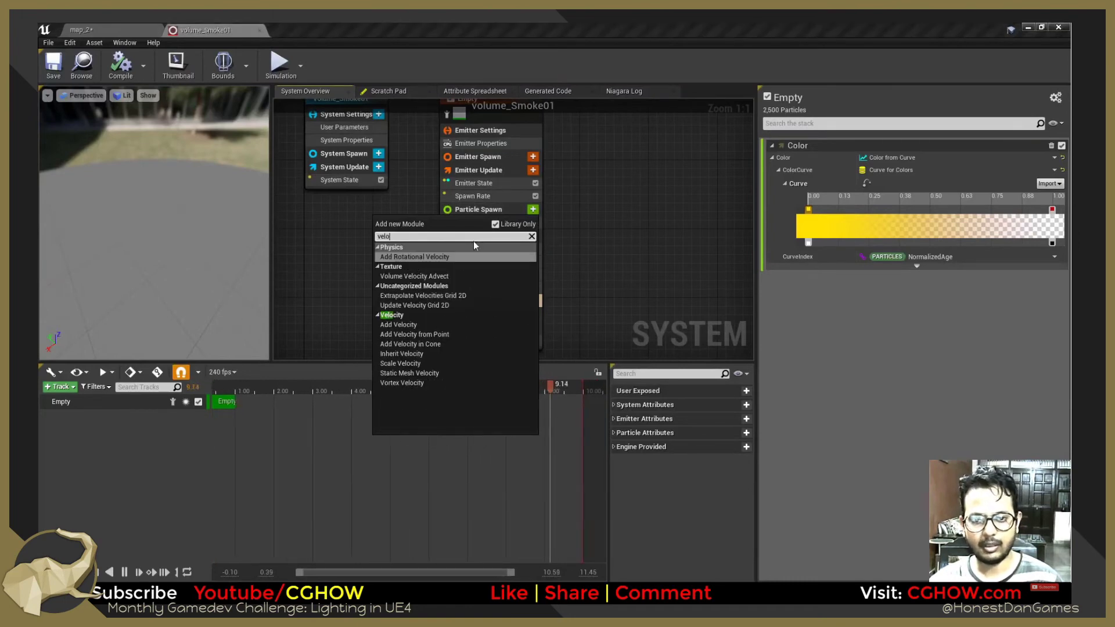
left_click(445, 335)
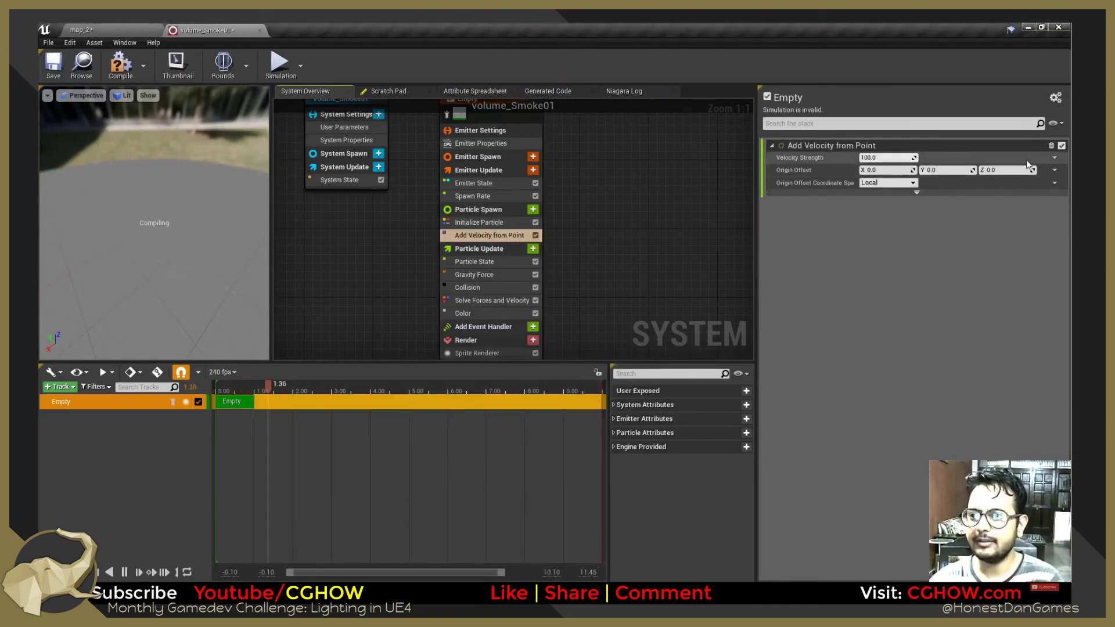
Make the Velocity Strength a Uniform Ranged Float with a maximum of 200 and check the smoke in the level.
left_click(1055, 157)
type("uni")
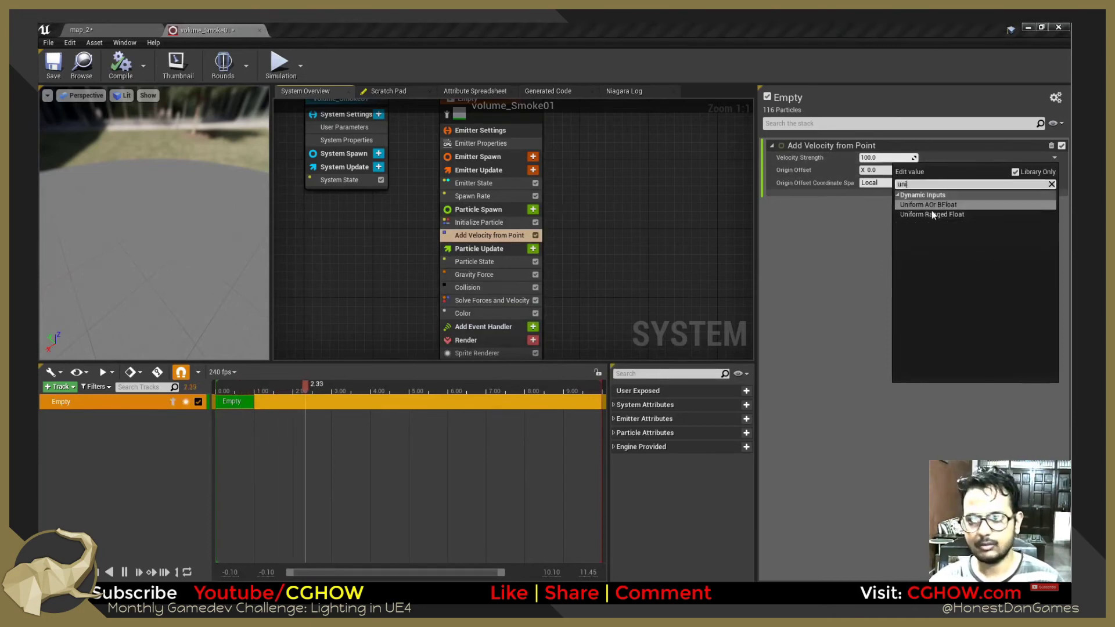
left_click(931, 215)
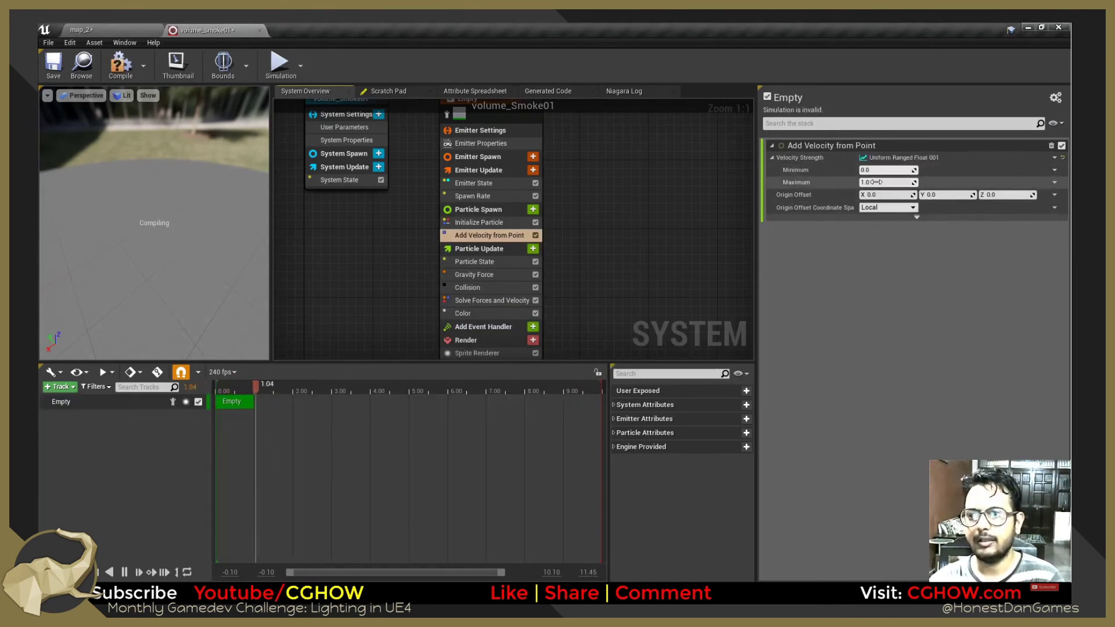
key("Return")
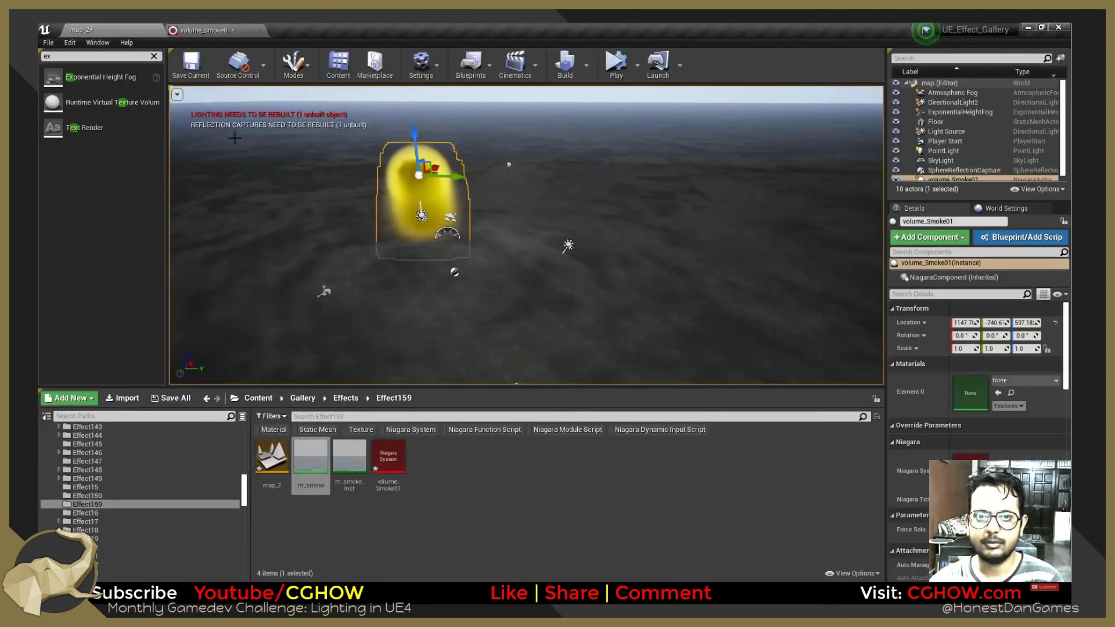
Raise the Velocity Strength maximum to 300 in volume_Smoke01 and return to the level.
left_click(205, 29)
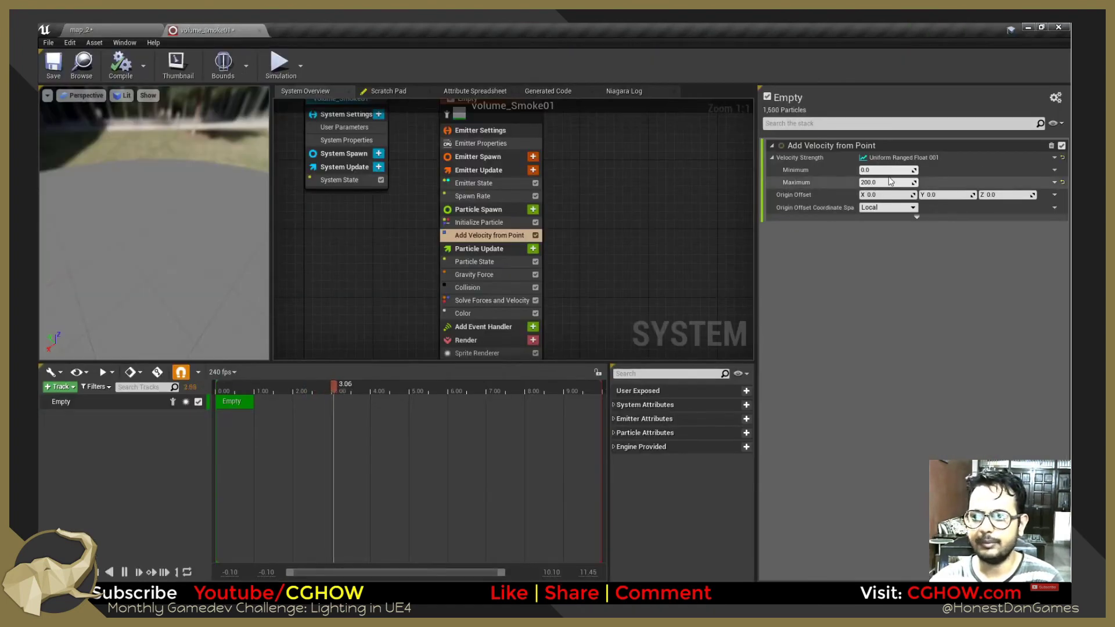
type("300")
left_click(116, 26)
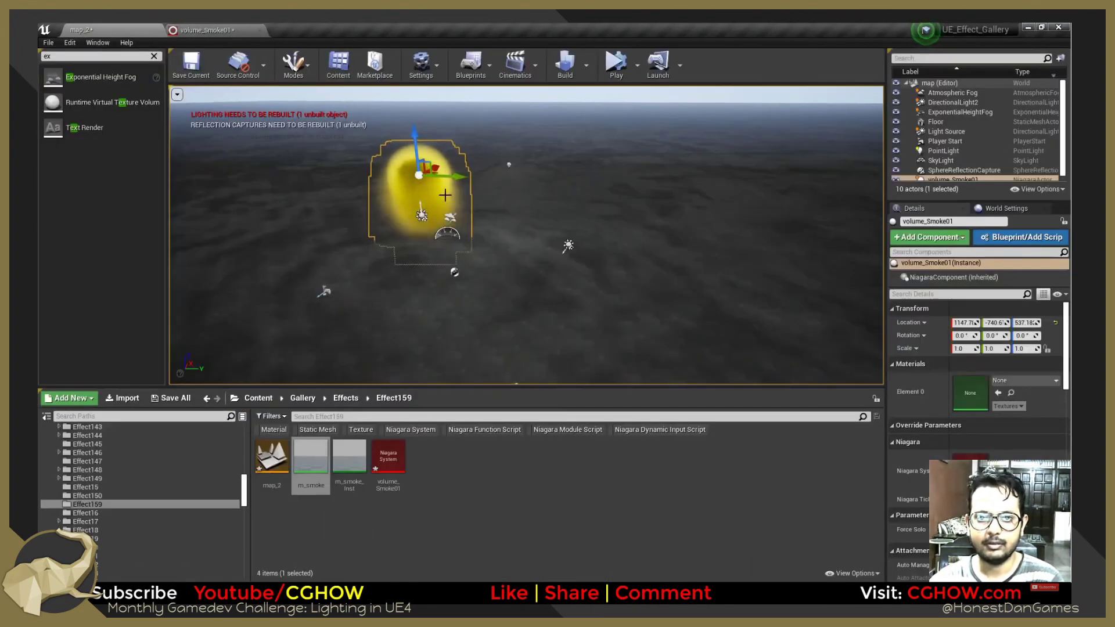
Move volume_Smoke01 to about X 1356, Y 294 and inspect how widely the smoke spreads.
left_click_drag(666, 194, 517, 237)
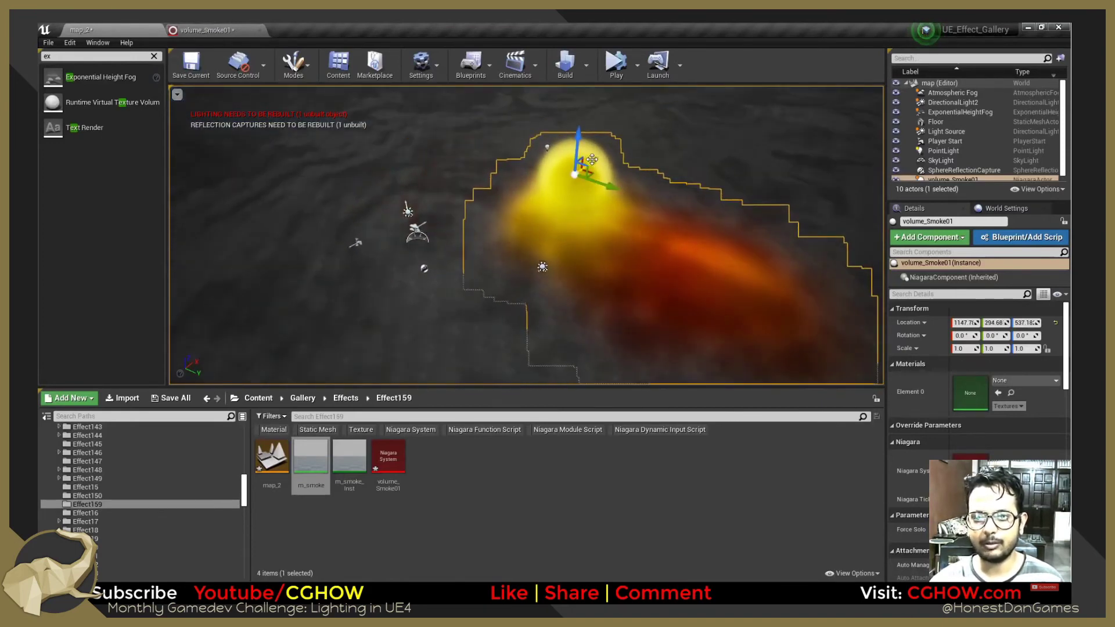
mouse_move(608, 144)
left_mouse_down()
mouse_move(486, 233)
mouse_move(619, 138)
left_mouse_up()
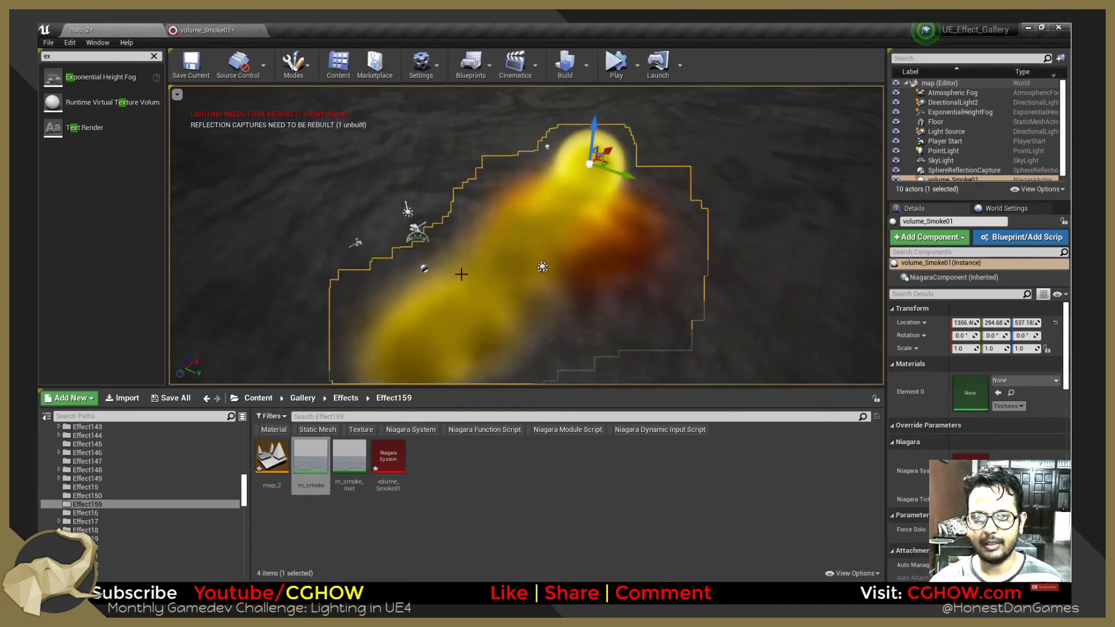
left_click_drag(461, 271, 557, 250, "alt")
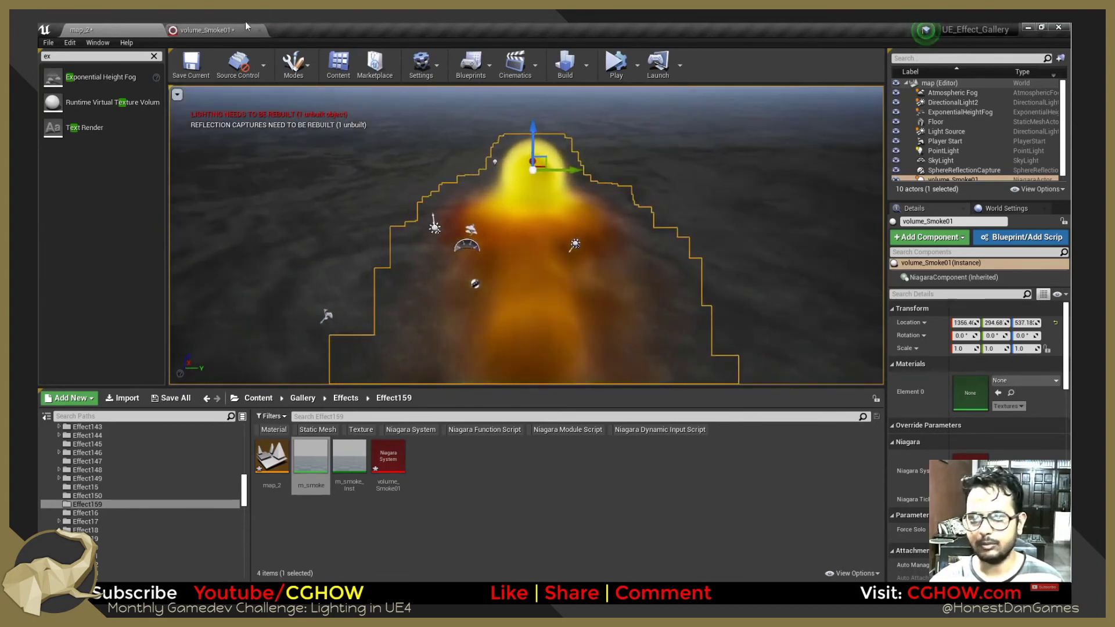
Move the red stop of the Color module's curve in volume_Smoke01 to about 0.57.
left_click(201, 29)
left_click(477, 286)
left_click(483, 315)
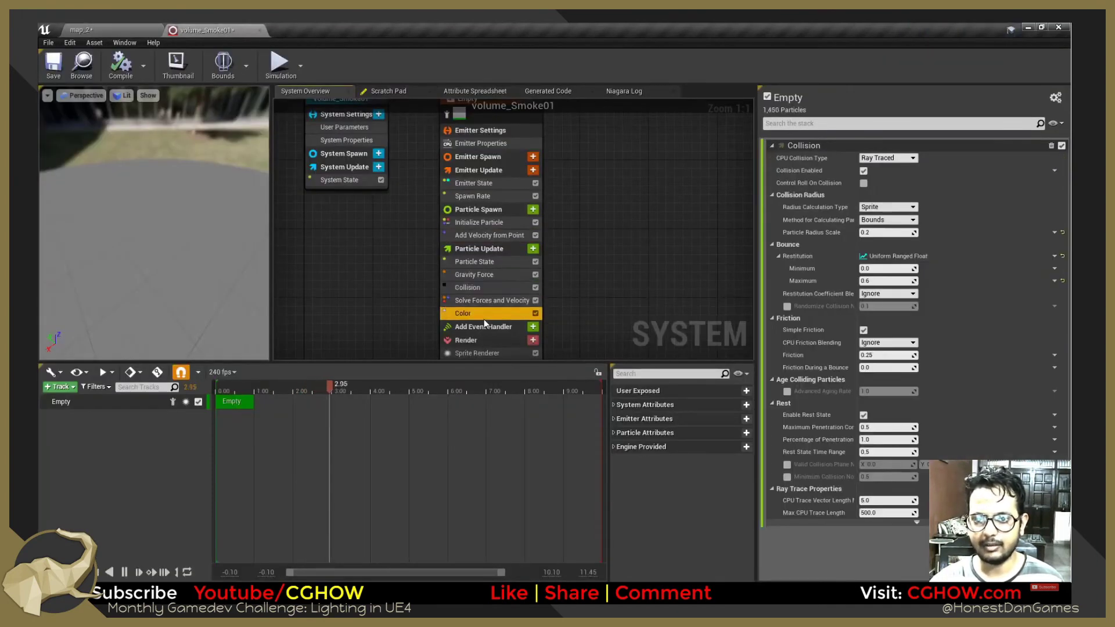
left_click_drag(1051, 209, 947, 209)
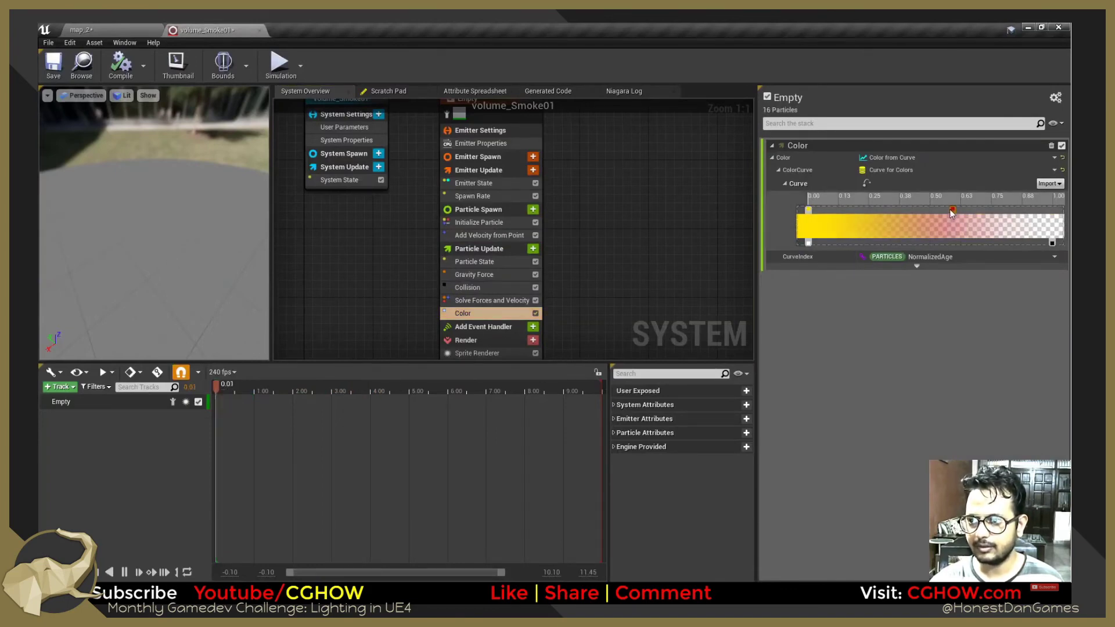
Move volume_Smoke01 along Y to about -491 in the level, then play the level briefly to test the smoke.
left_click(130, 26)
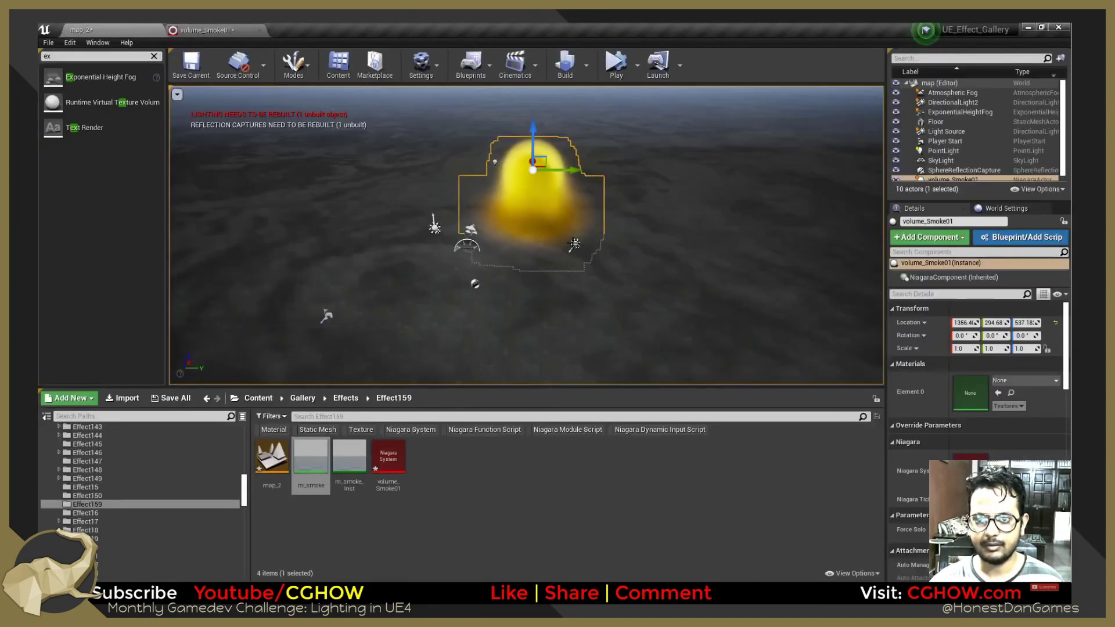
left_click_drag(703, 172, 421, 183)
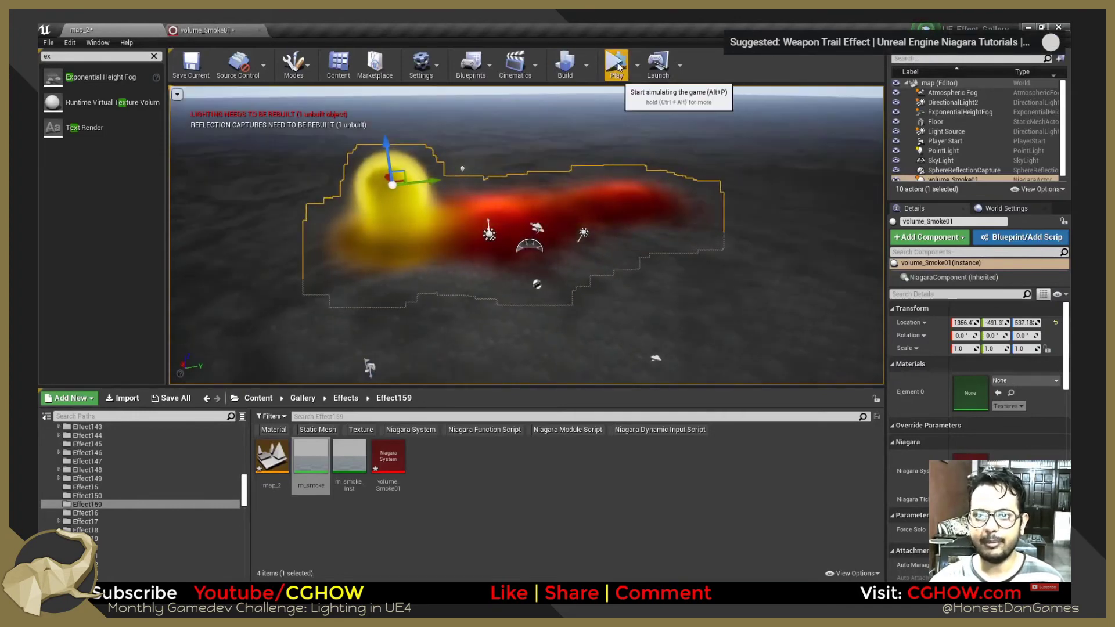
left_click(616, 62)
right_click_drag(487, 261, 469, 308)
key("Escape")
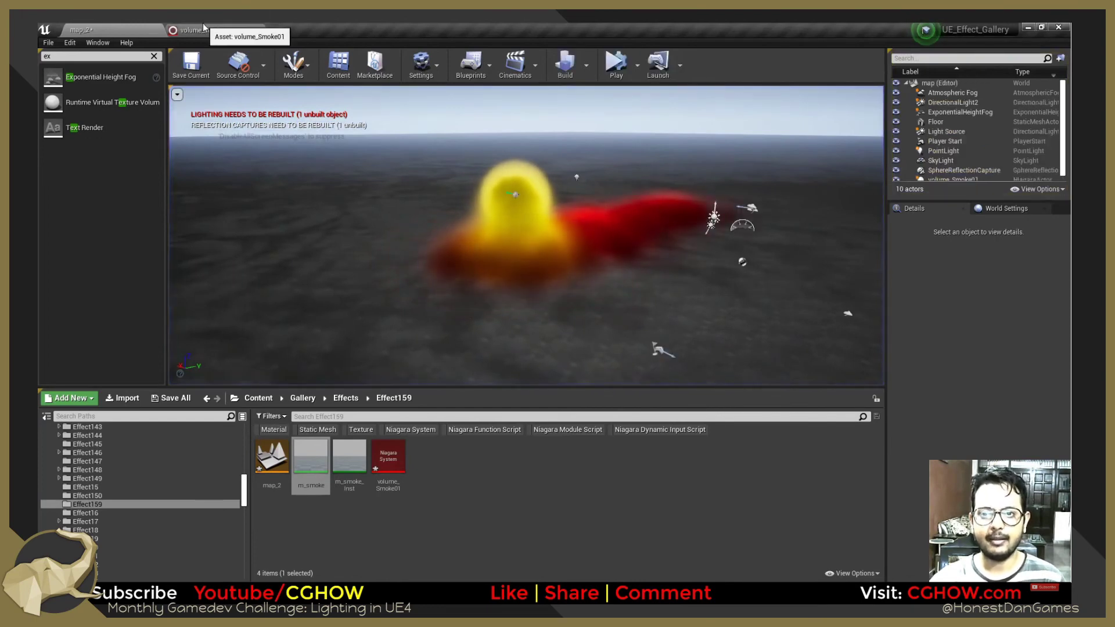
Add a Vortex Velocity module to volume_Smoke01's Particle Update and set its Velocity Amount to about 621.
left_click(203, 29)
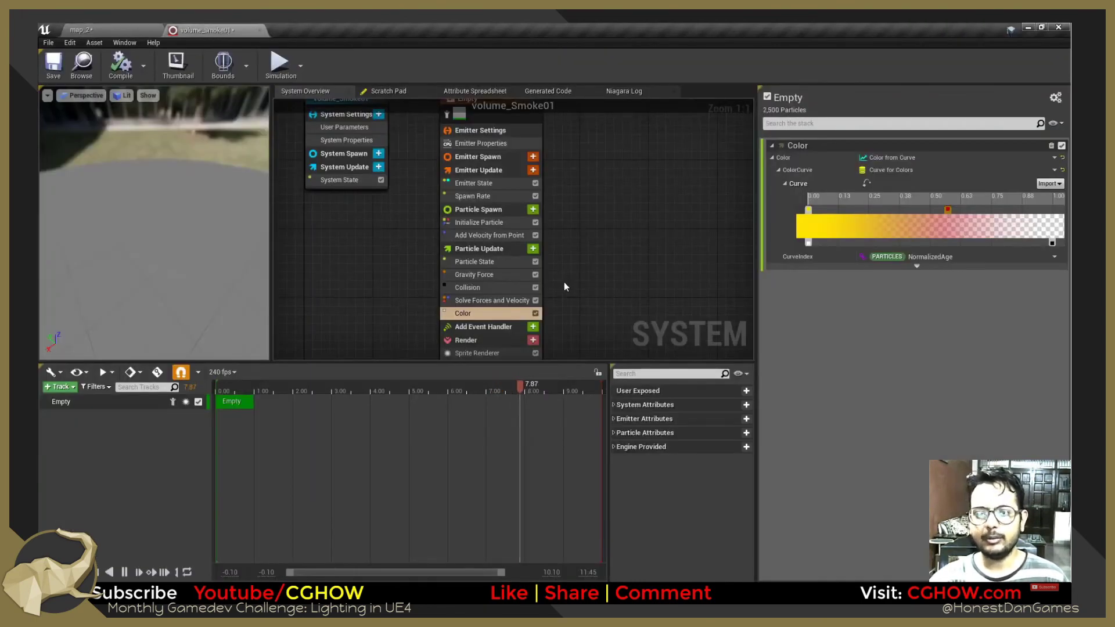
left_click(537, 216)
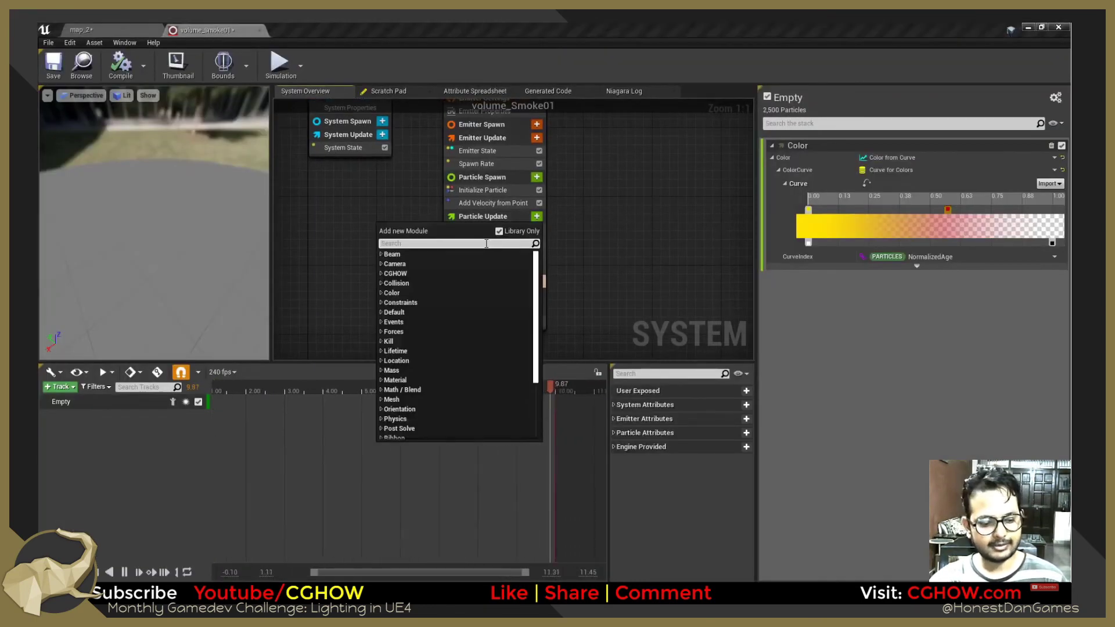
type("vor")
left_click(464, 284)
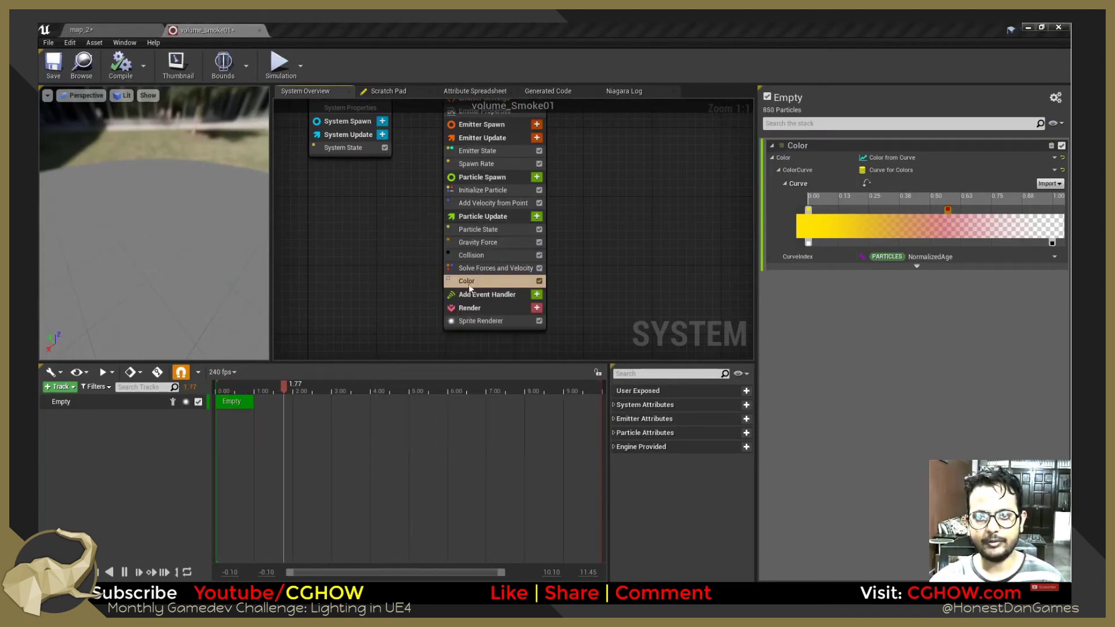
left_click(1049, 185)
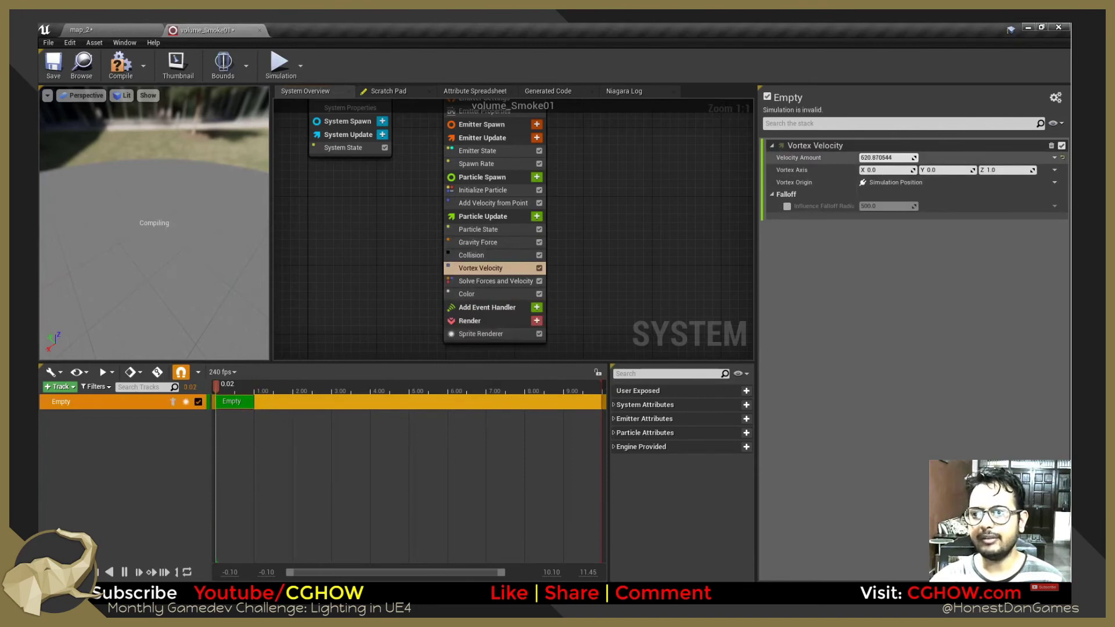
Check the swirling smoke in the level and lower the vortex's Velocity Amount to about 176.
left_click(158, 27)
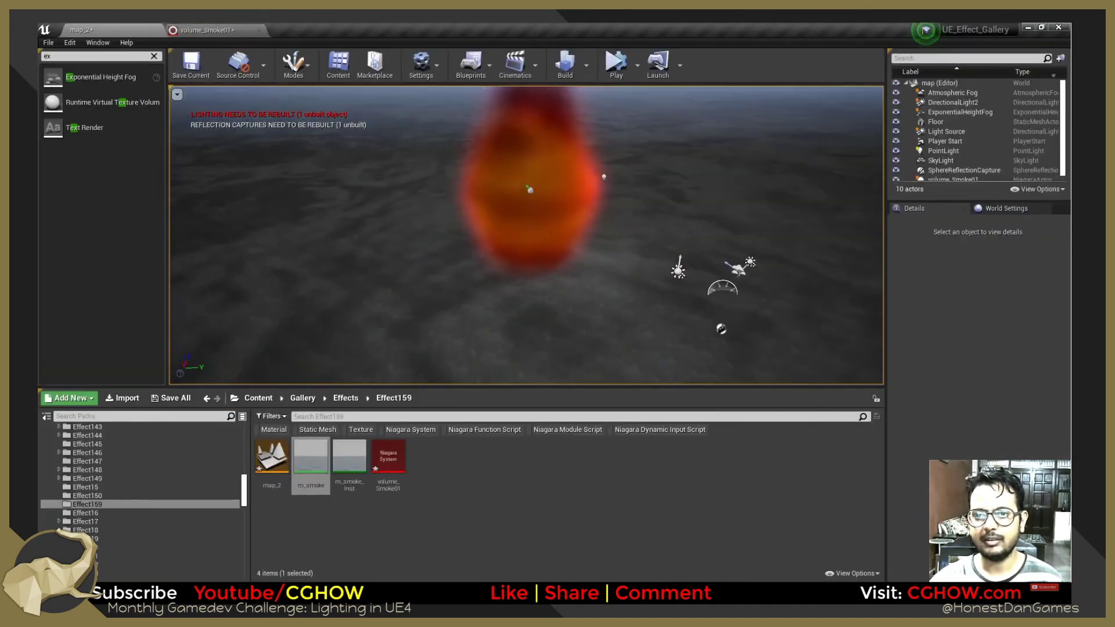
left_click(226, 27)
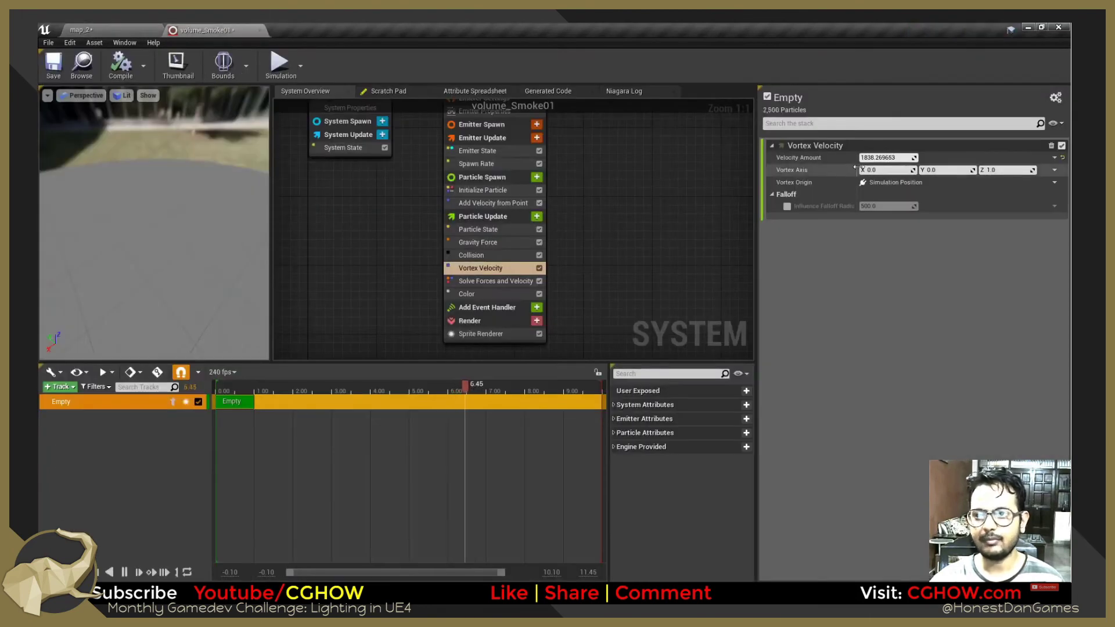
left_click_drag(887, 158, 876, 158)
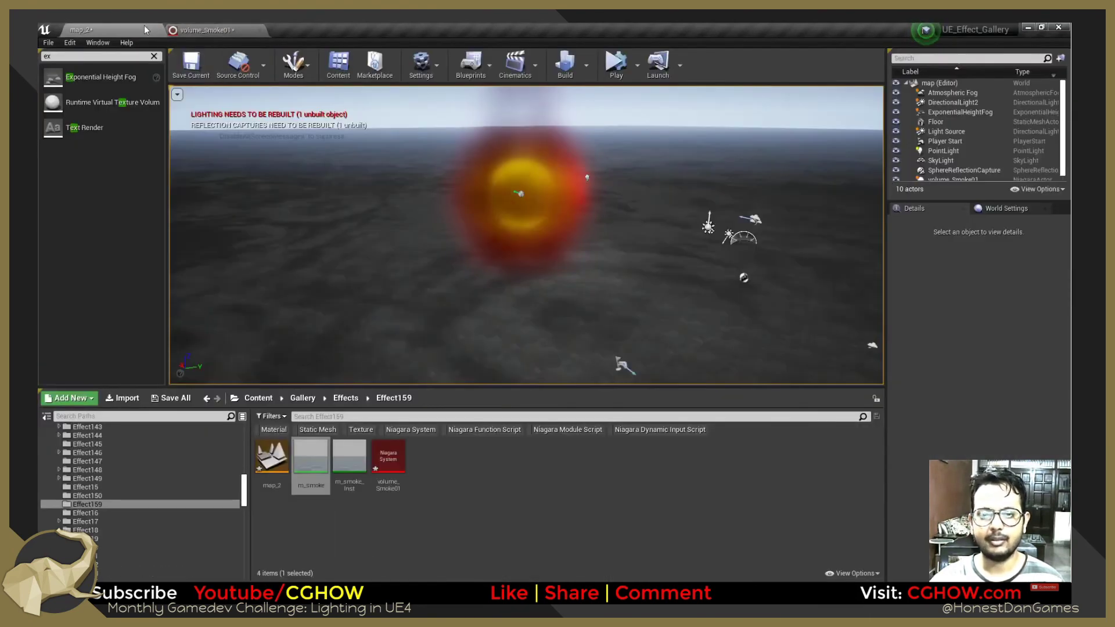
Examine the vortex motion of the smoke in the level and remove the Vortex Velocity module from volume_Smoke01.
left_click(93, 29)
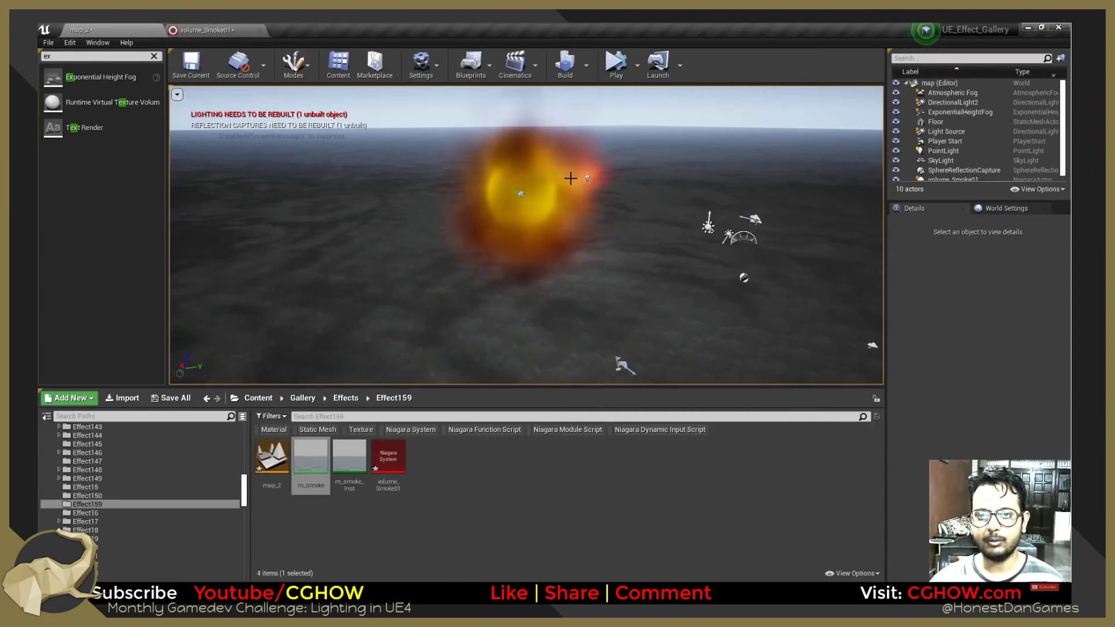
left_click_drag(503, 253, 458, 255, "alt")
left_click_drag(526, 235, 679, 198, "alt")
left_click(230, 29)
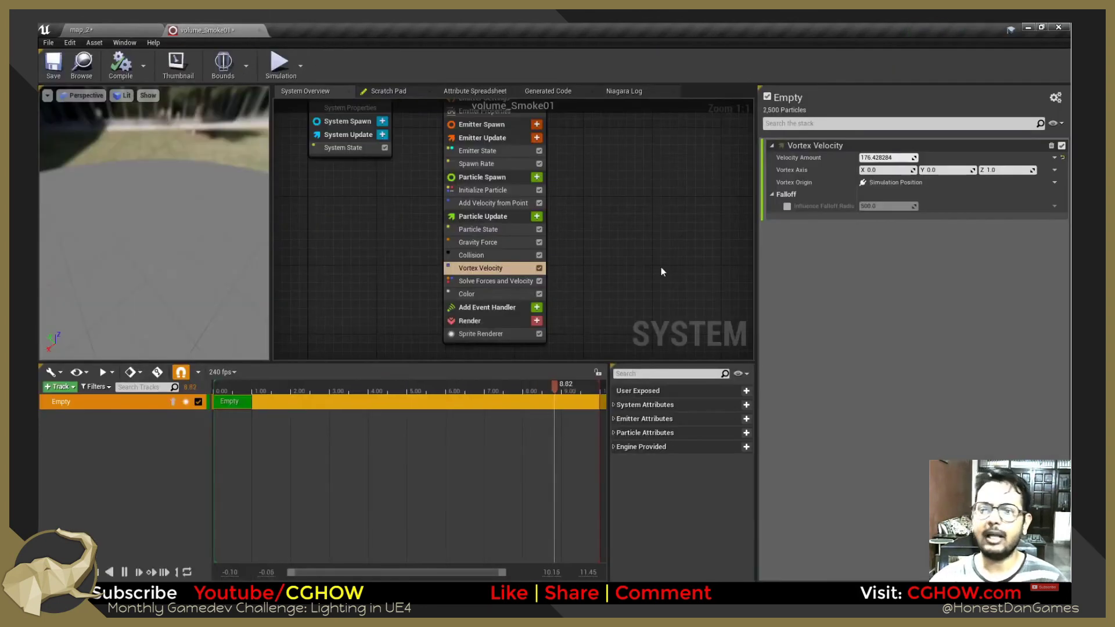
left_click(137, 27)
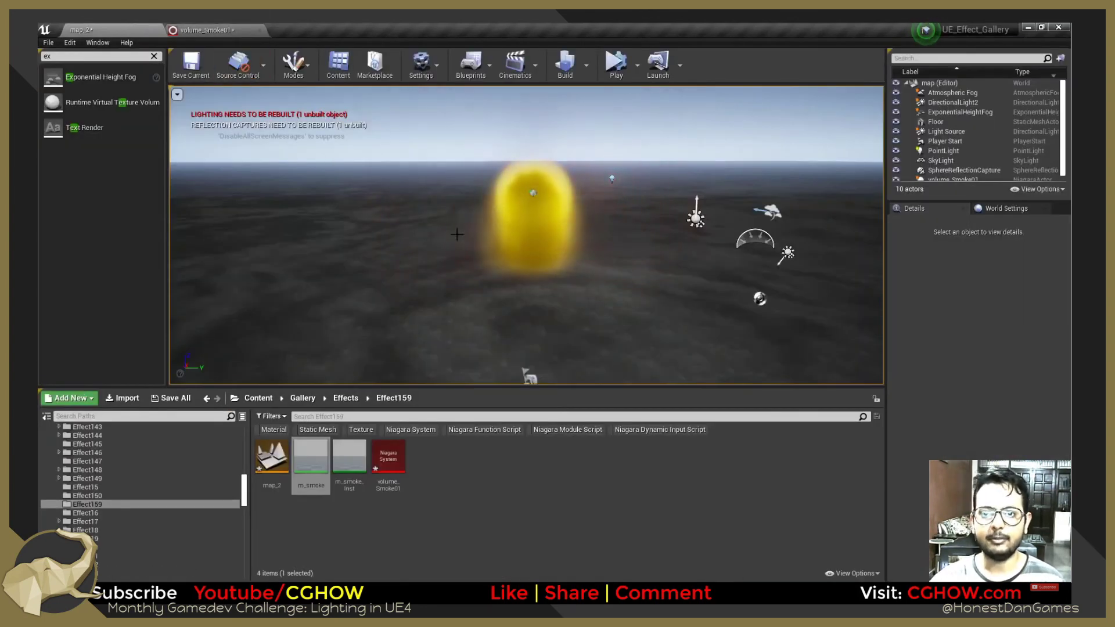
left_click_drag(522, 233, 589, 200, "alt")
left_click(206, 29)
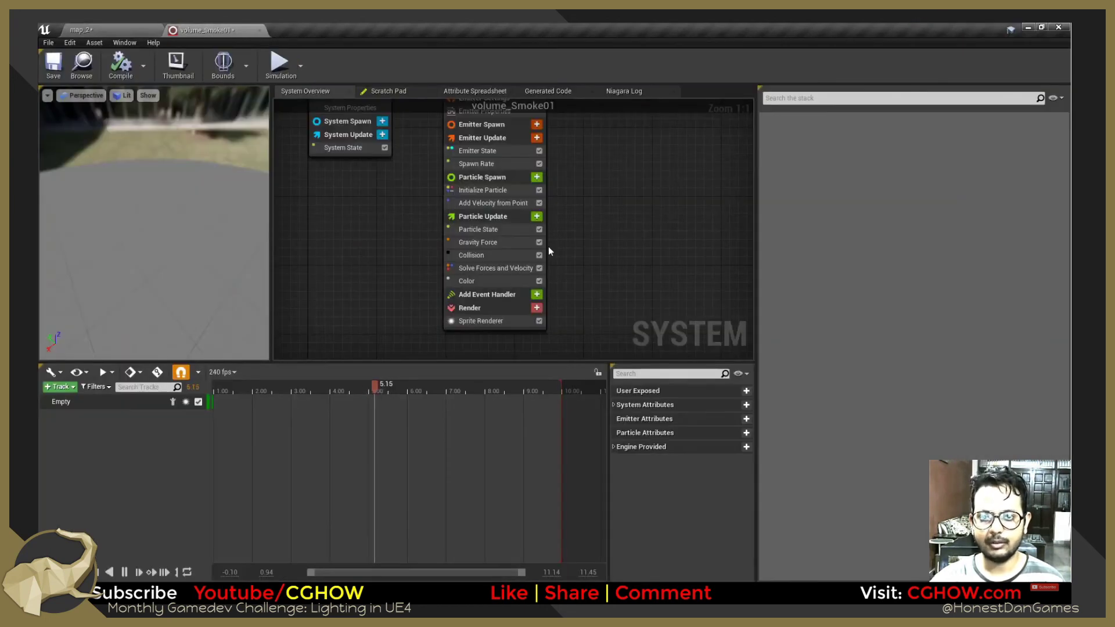
left_click(536, 216)
type("si")
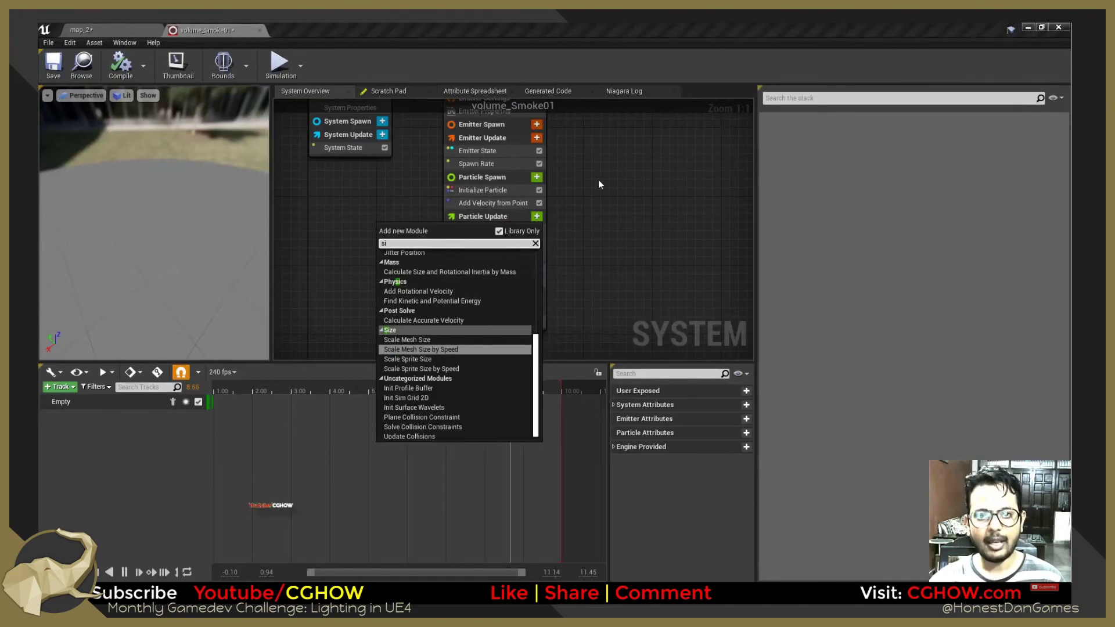
left_click(476, 193)
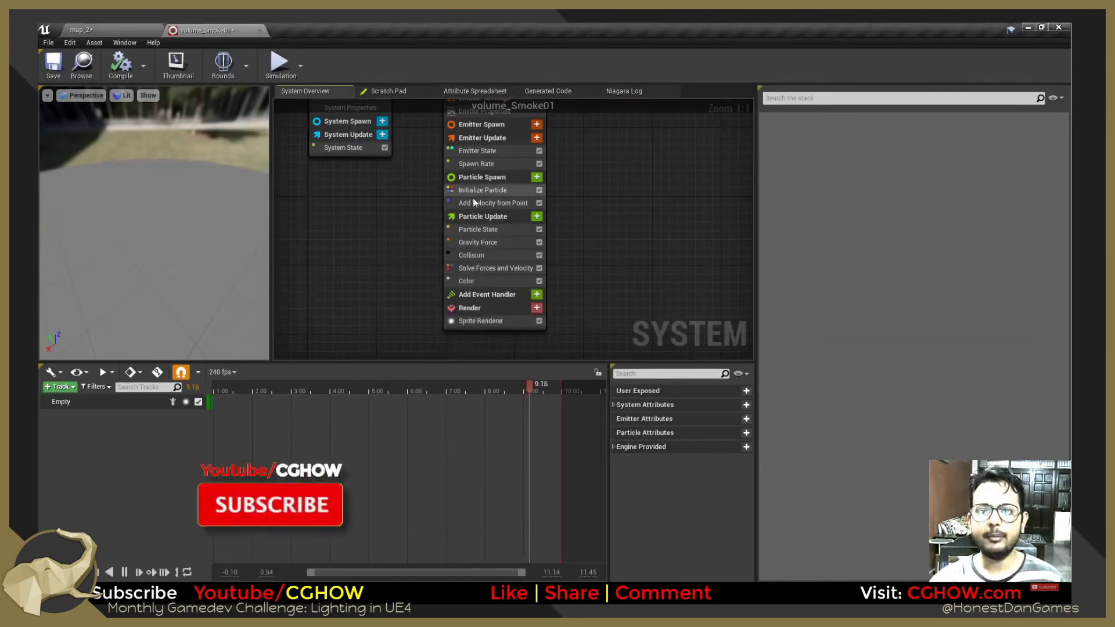
Set the Initialize Particle Lifetime to a Uniform Ranged Float with minimum 1.0 and maximum 3.0.
left_click(483, 190)
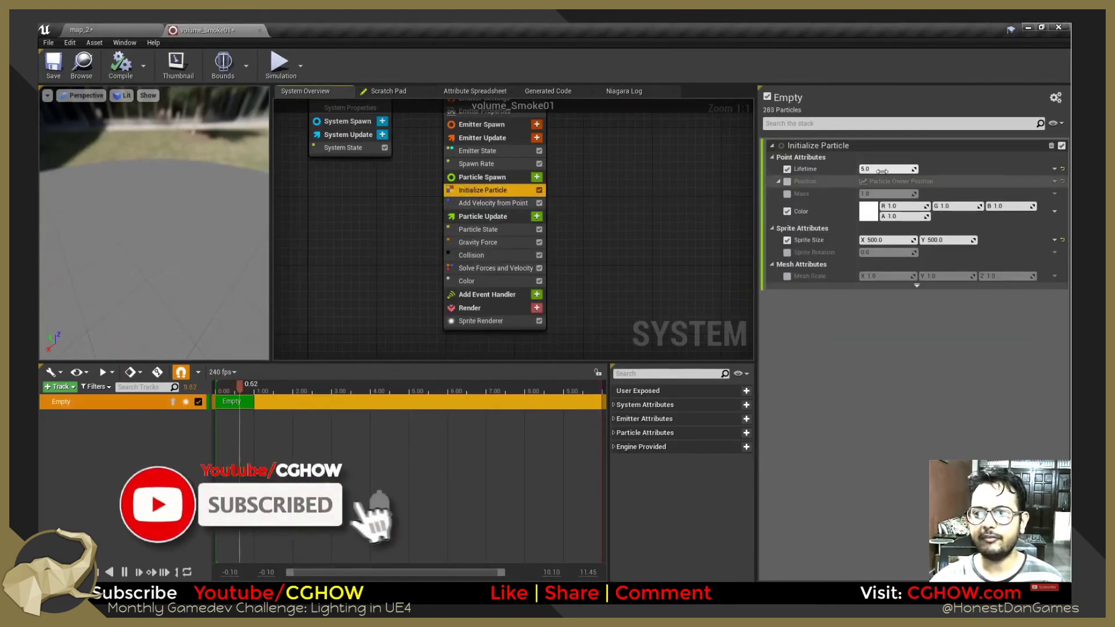
left_click(1053, 169)
type("uni")
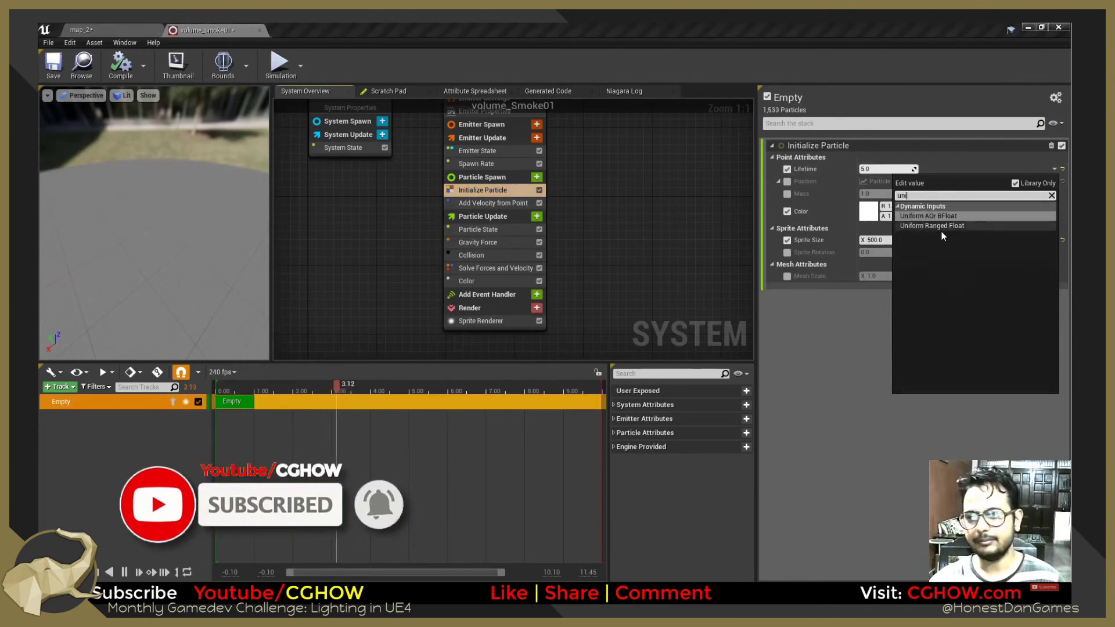
left_click(933, 228)
left_click(877, 183)
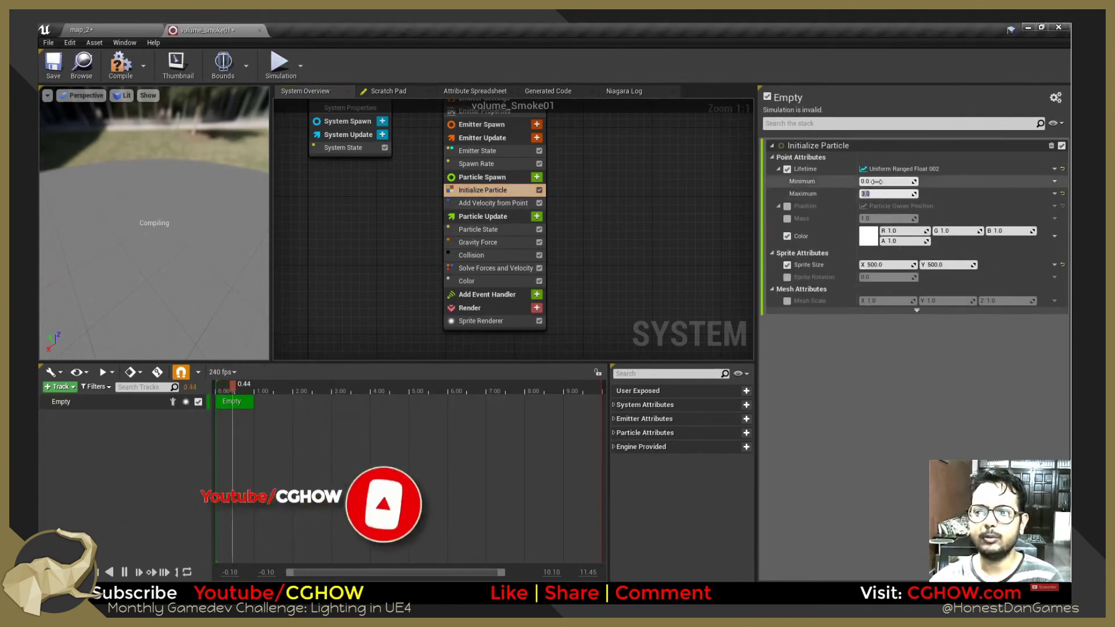
type("1")
key("Return")
Move volume_Smoke01 along X to about 2291 in the level to check its trail.
left_click(82, 28)
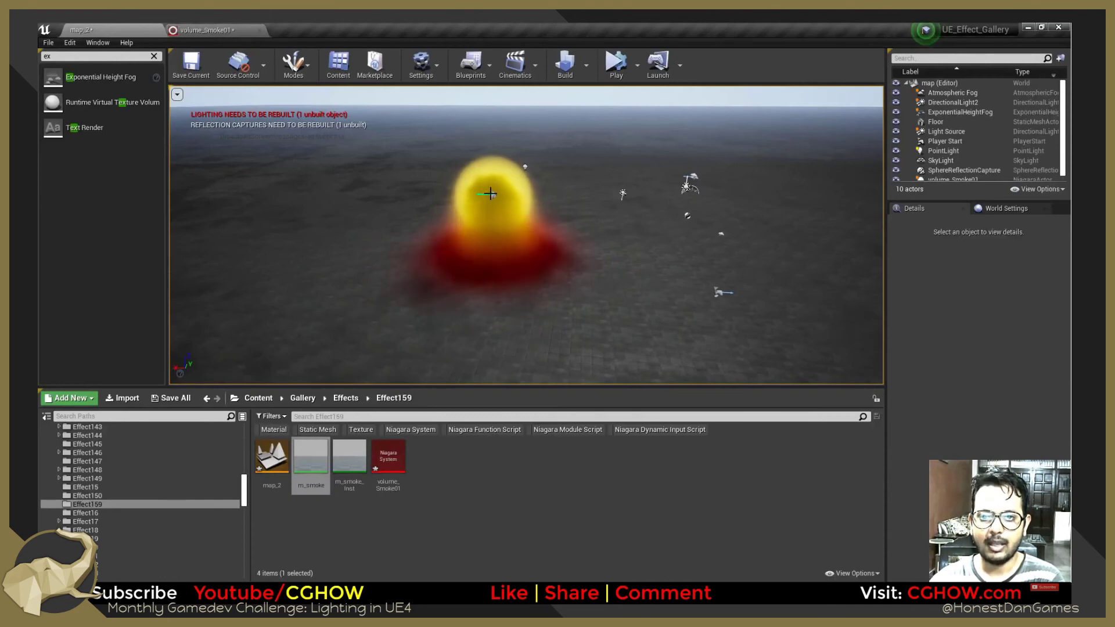
left_click(490, 194)
left_click_drag(458, 192, 336, 194)
Adjust the extiction parameter of the m_smoke_Inst material instance and close the instance.
double_click(349, 459)
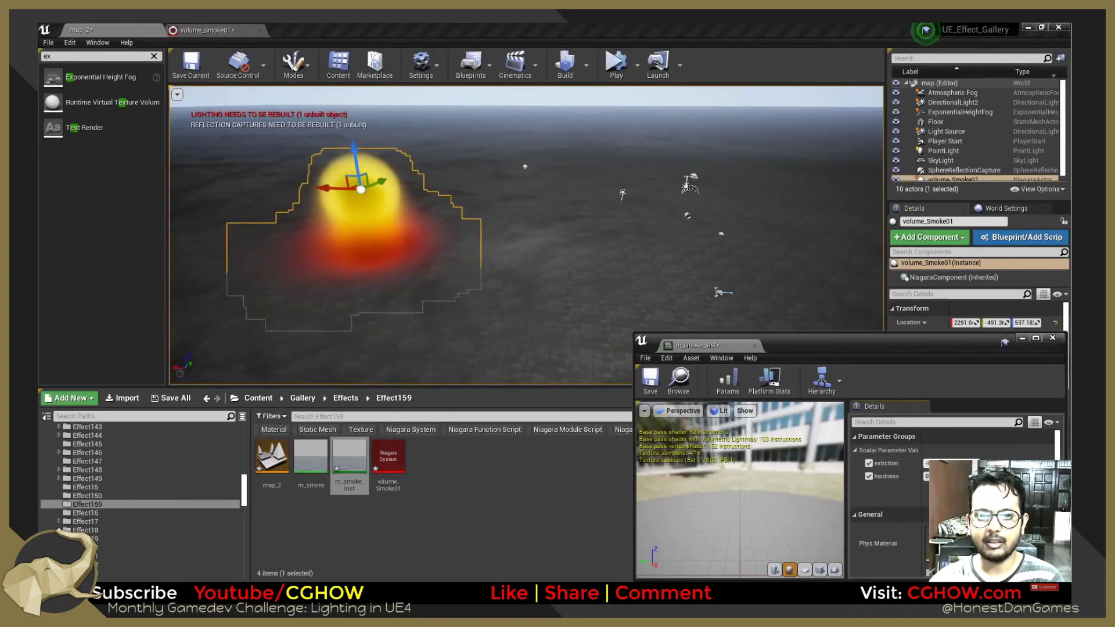
left_click_drag(944, 463, 966, 464)
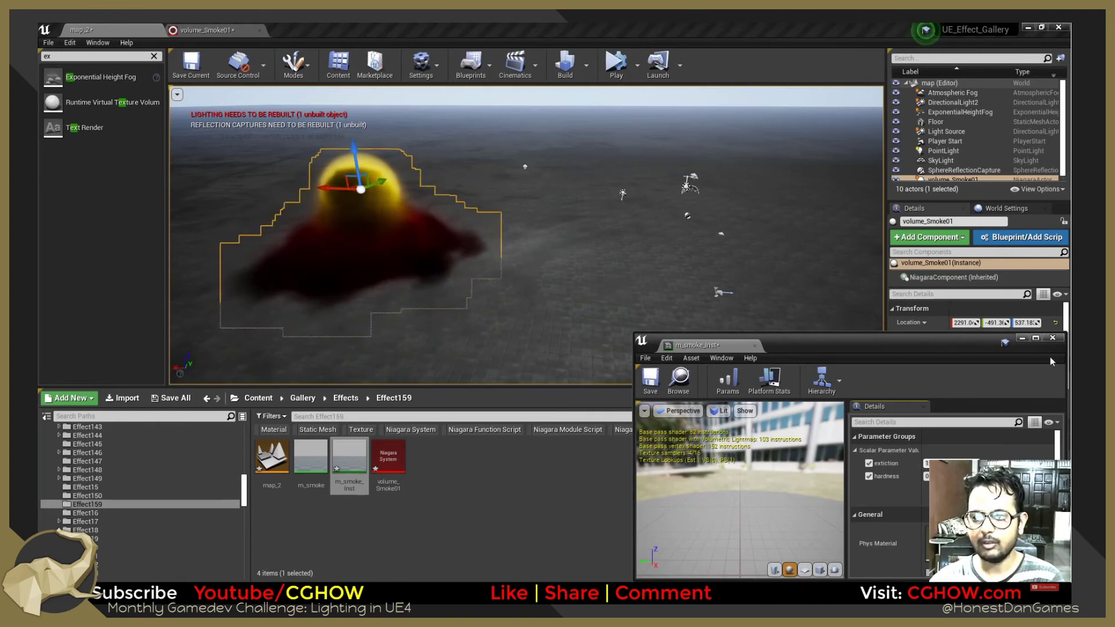
left_click(350, 488)
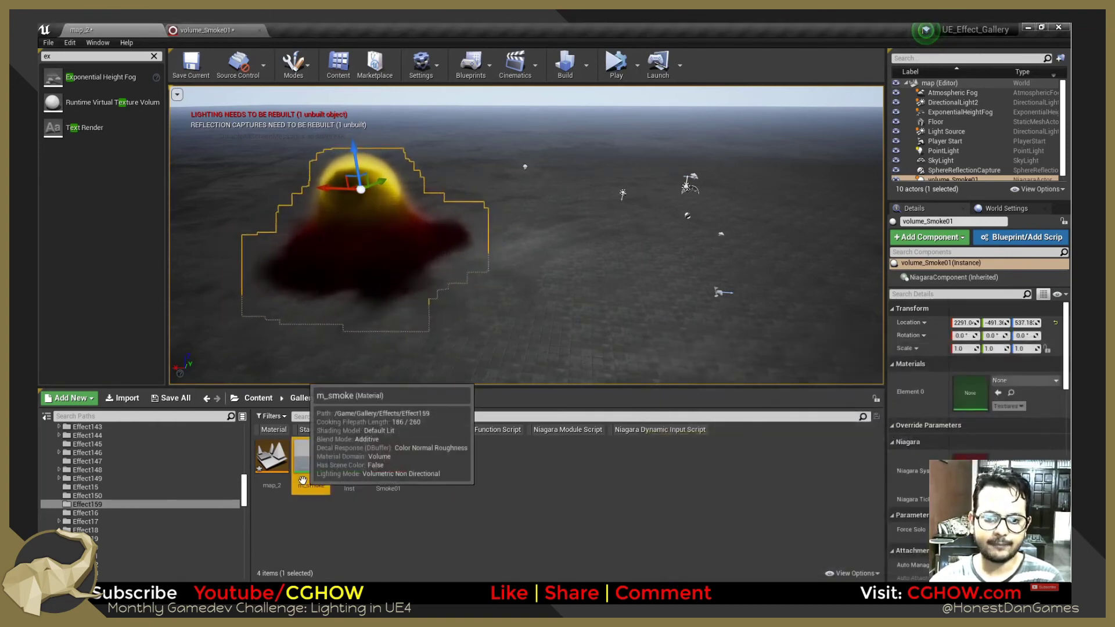
Add a Dynamic Parameter node to the m_smoke material and connect its Param1 to the final Multiply's B in place of extiction.
double_click(311, 455)
right_click_drag(453, 353, 632, 311)
right_click(551, 330)
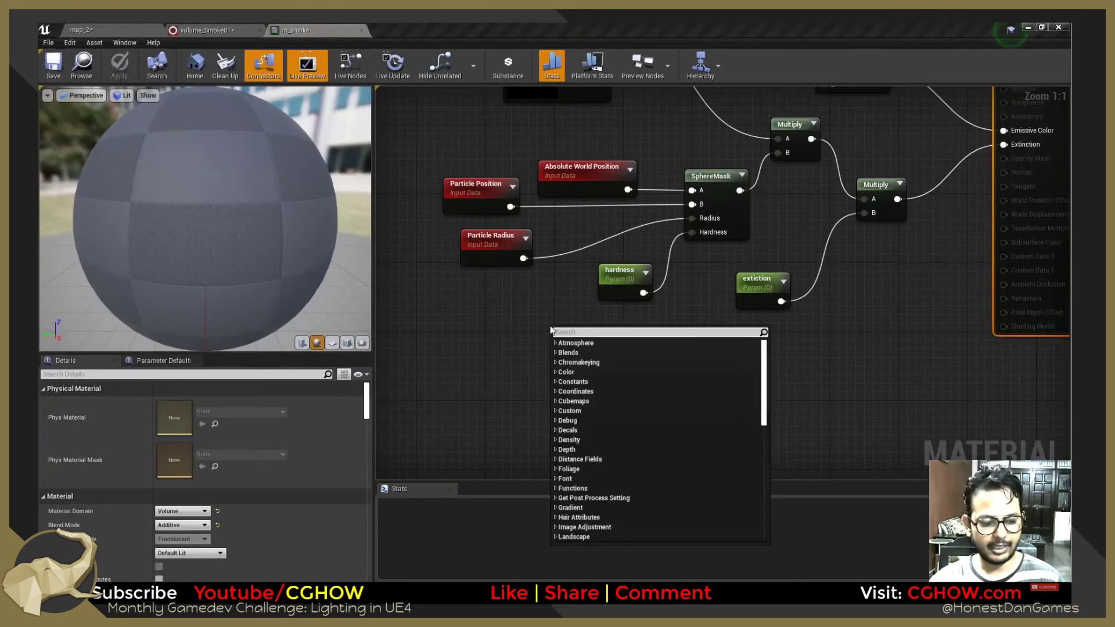
type("dynamic")
left_click(586, 394)
right_click_drag(635, 361, 568, 423)
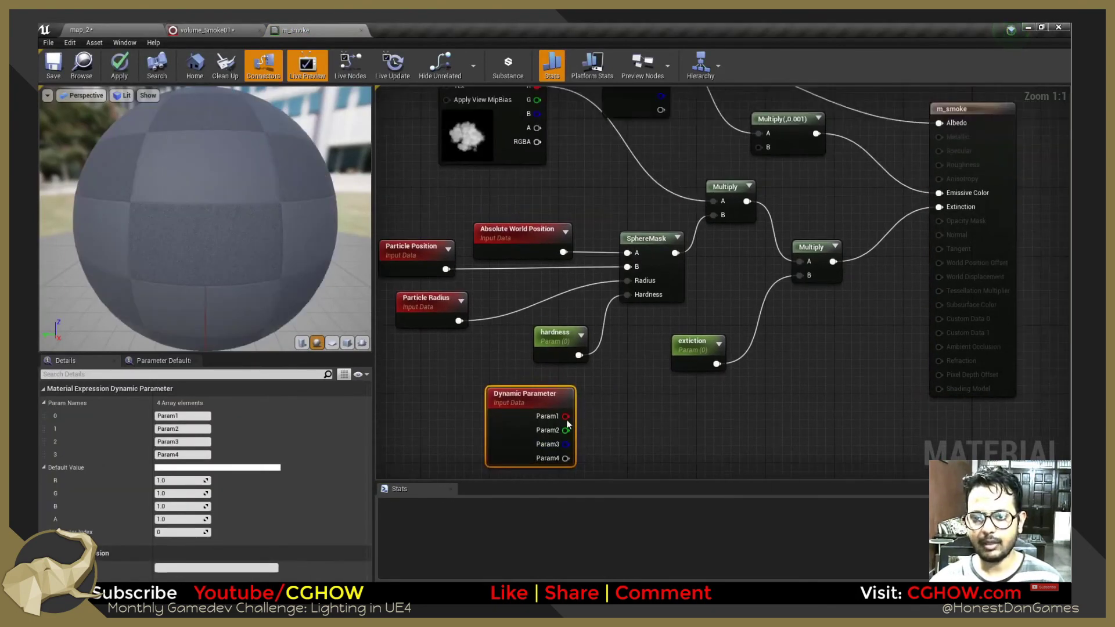
left_click_drag(565, 417, 801, 276)
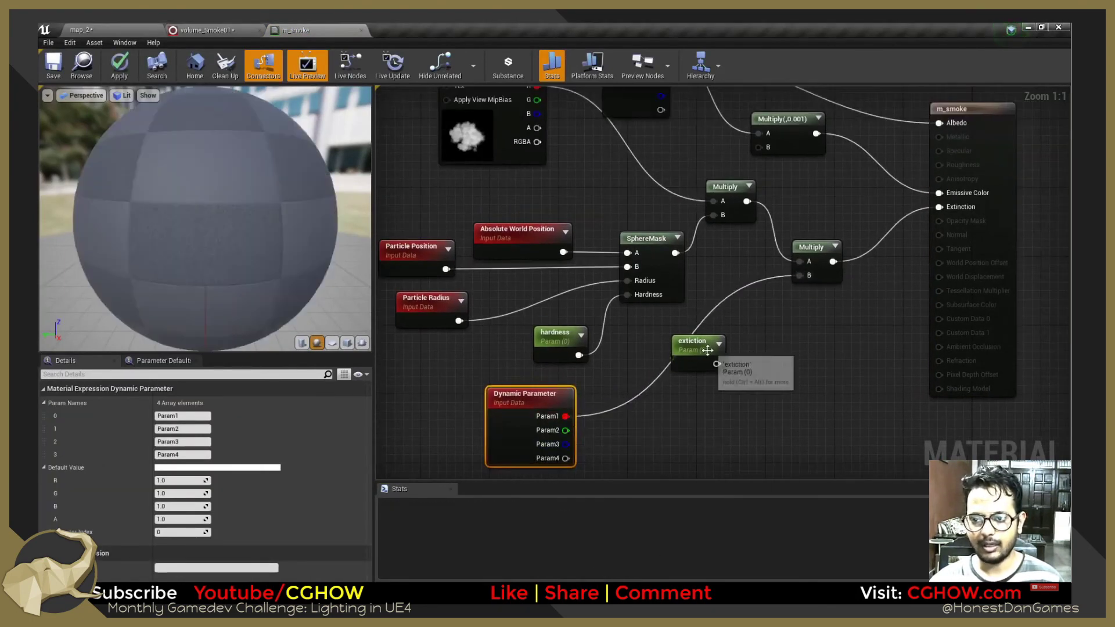
Rename the Dynamic Parameter's first parameter as extiction, then save and close the m_smoke material.
left_click(707, 350)
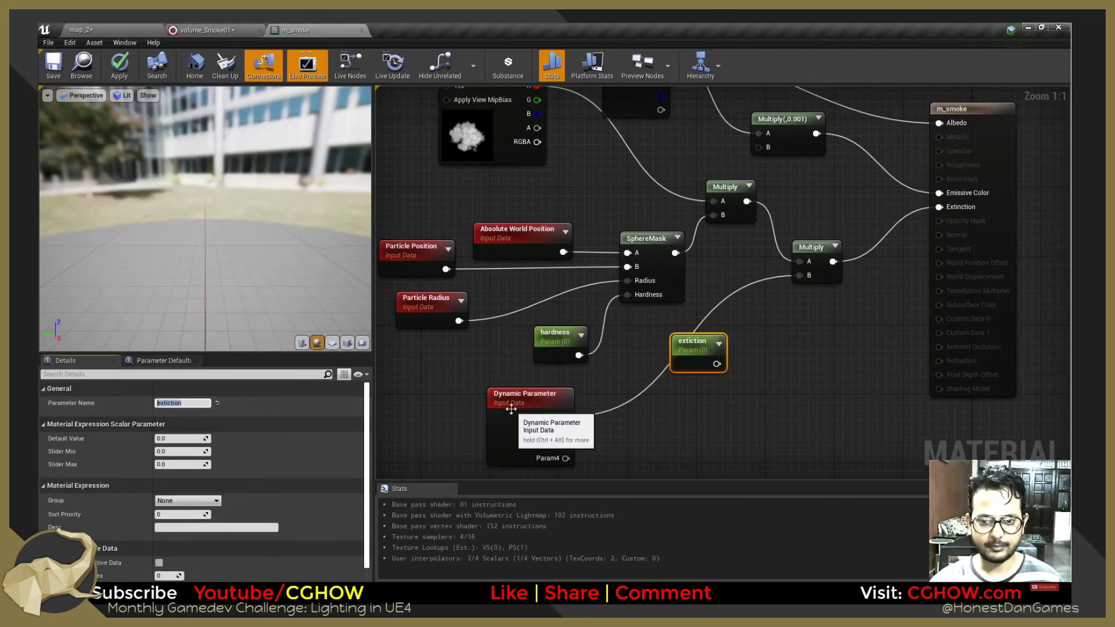
left_click(511, 409)
left_click(195, 416)
type("extiction")
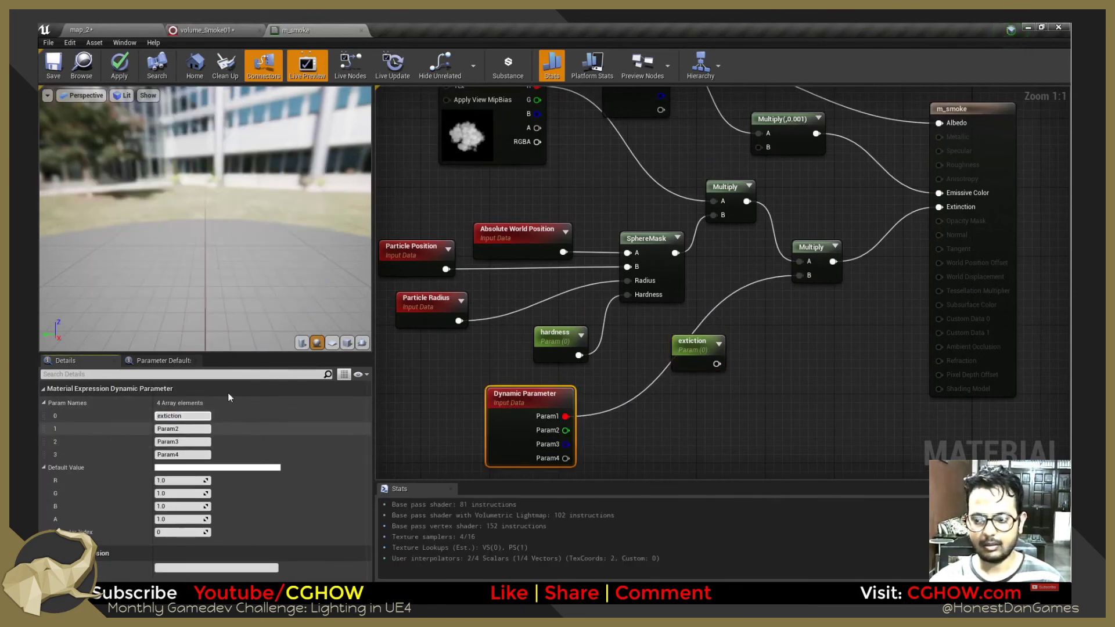
left_click(53, 64)
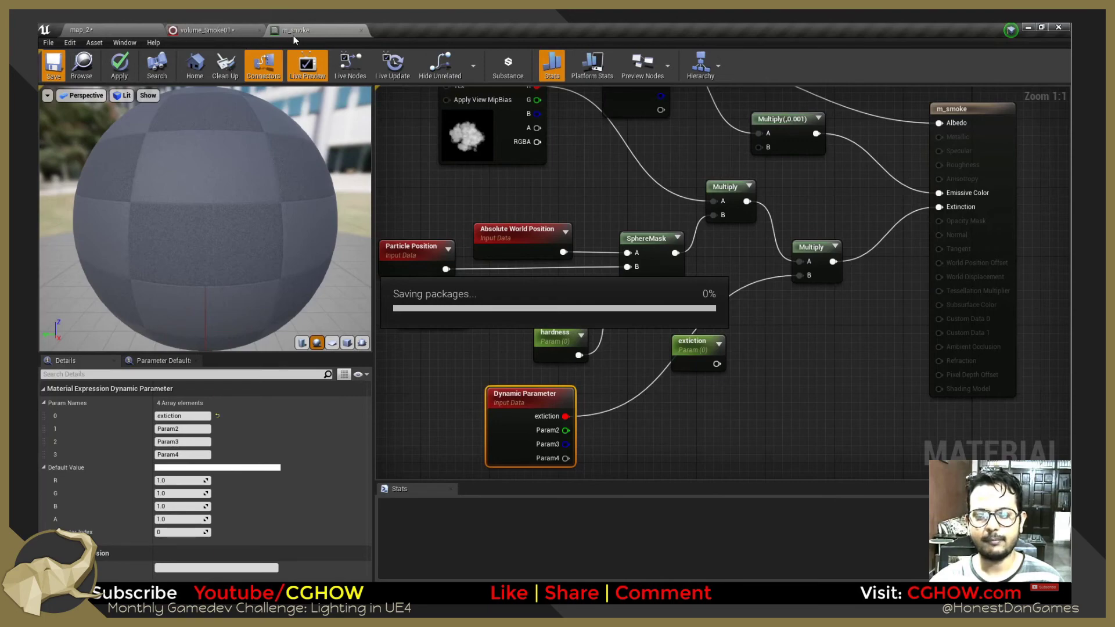
left_click(361, 30)
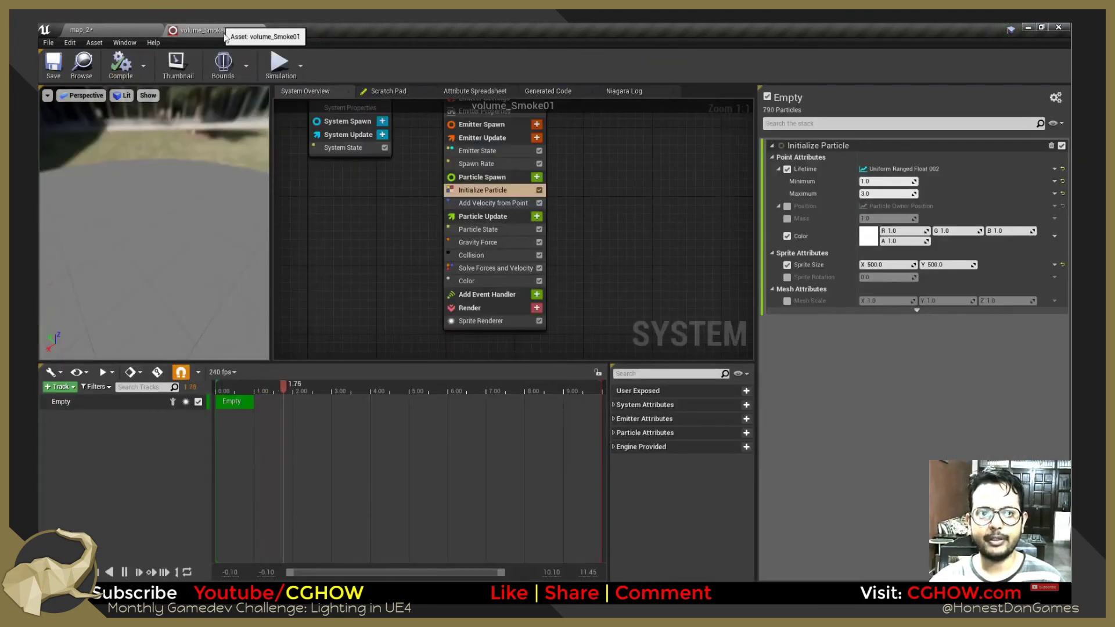
left_click_drag(224, 34, 638, 312)
left_click_drag(803, 310, 767, 267)
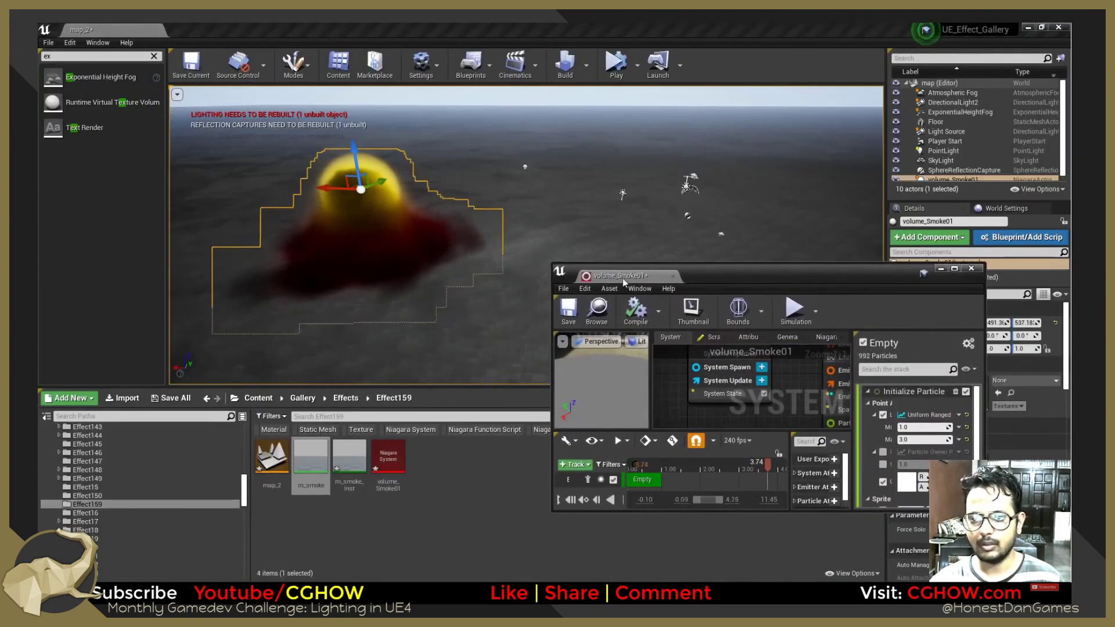
left_click_drag(622, 278, 212, 30)
Add a Dynamic Material Parameters module to volume_Smoke01's Particle Update and set extiction to 0.3 with the editor floating over the level.
left_click(536, 216)
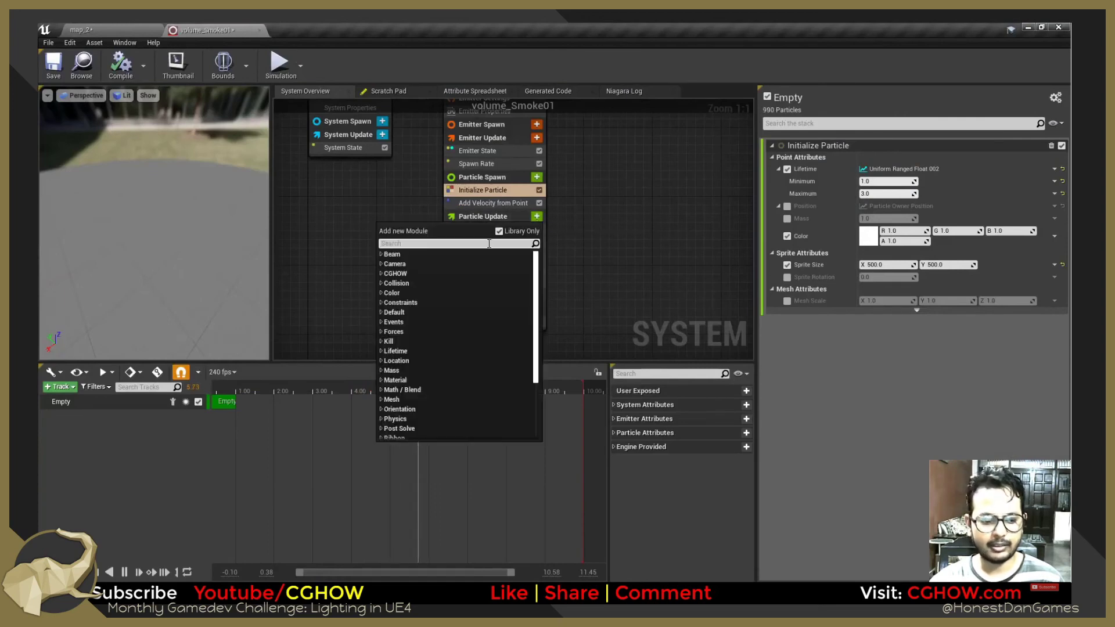
type("dyn")
left_click(445, 266)
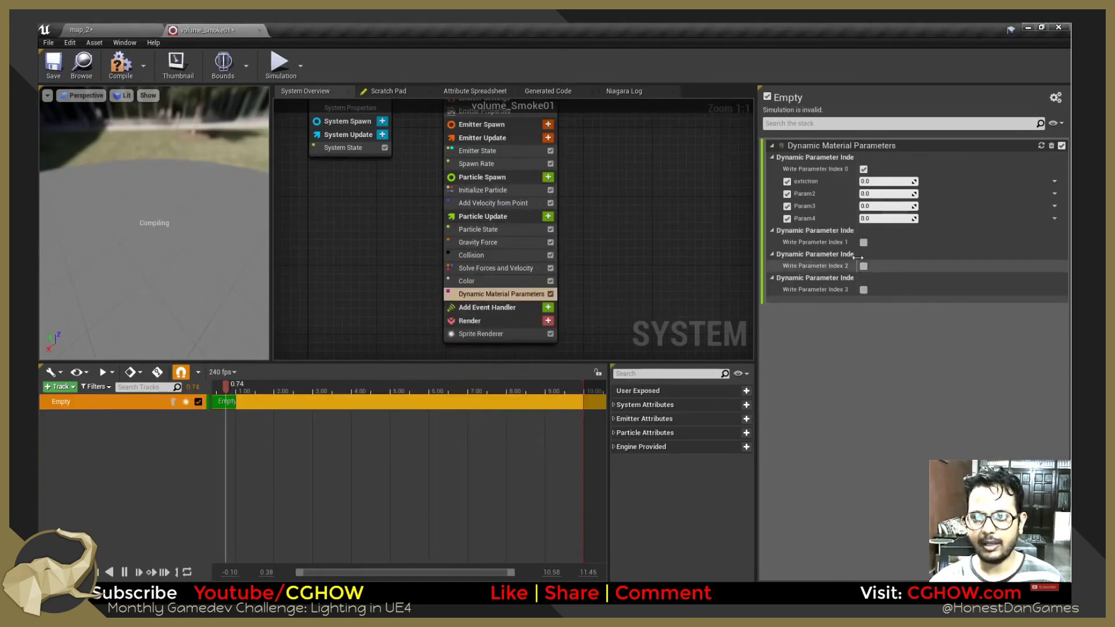
left_click_drag(504, 221, 583, 263)
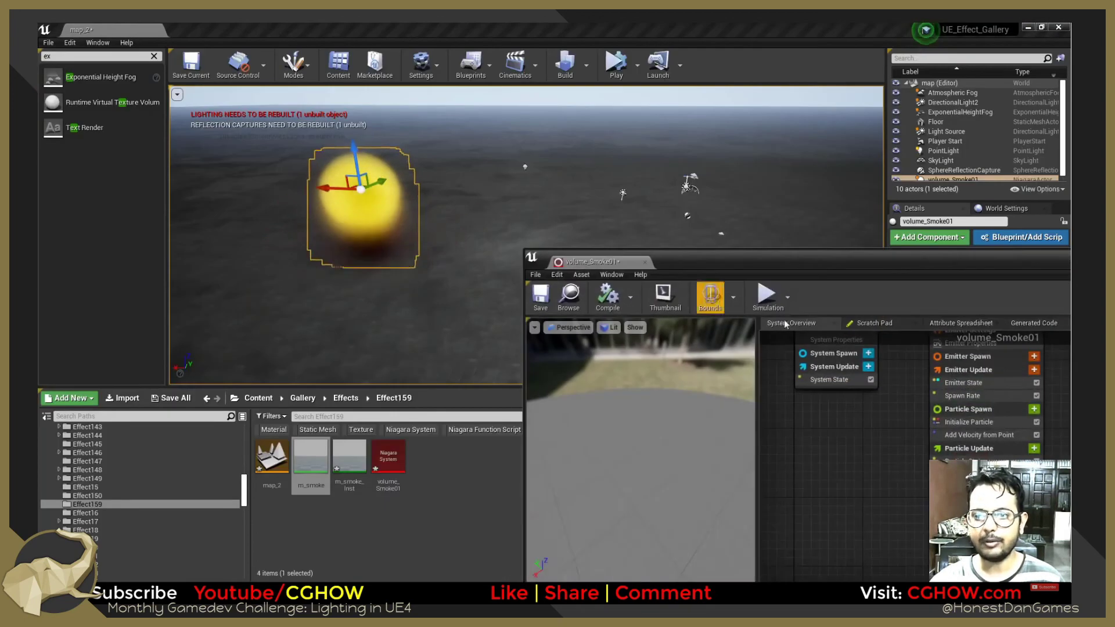
left_click_drag(828, 264, 713, 166)
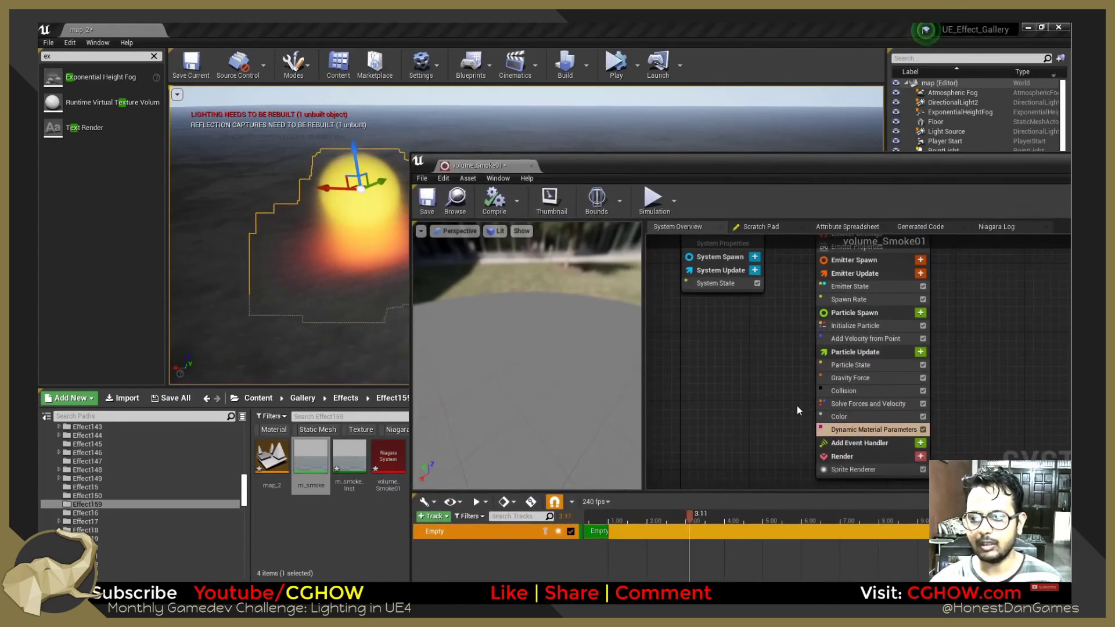
right_click_drag(796, 406, 723, 386)
left_click_drag(644, 164, 631, 198)
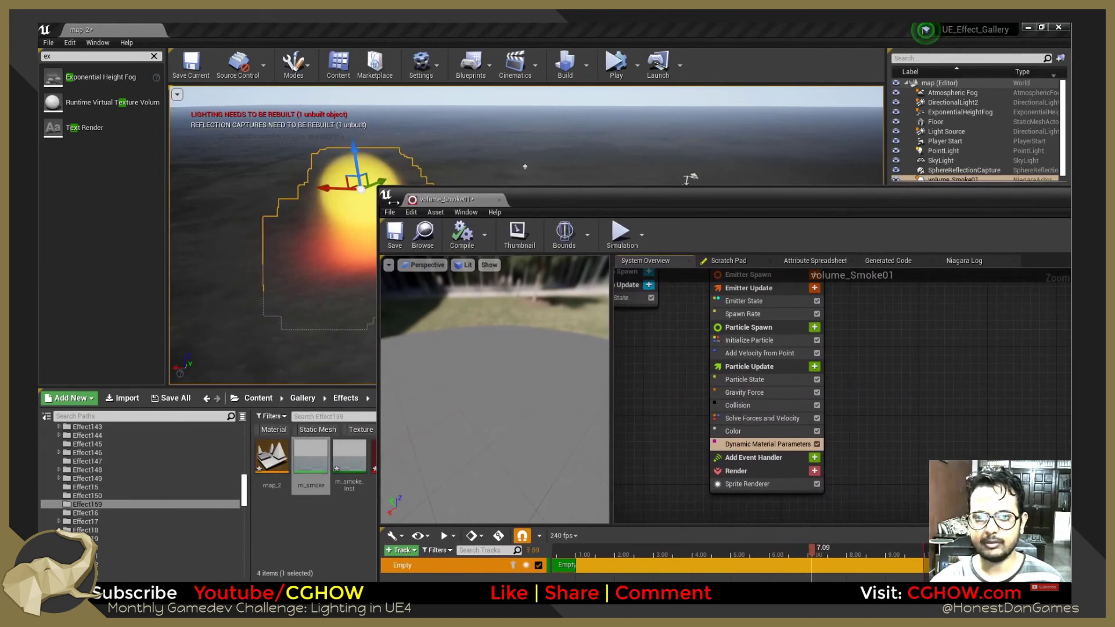
left_click_drag(394, 202, 809, 202)
left_click_drag(877, 199, 547, 214)
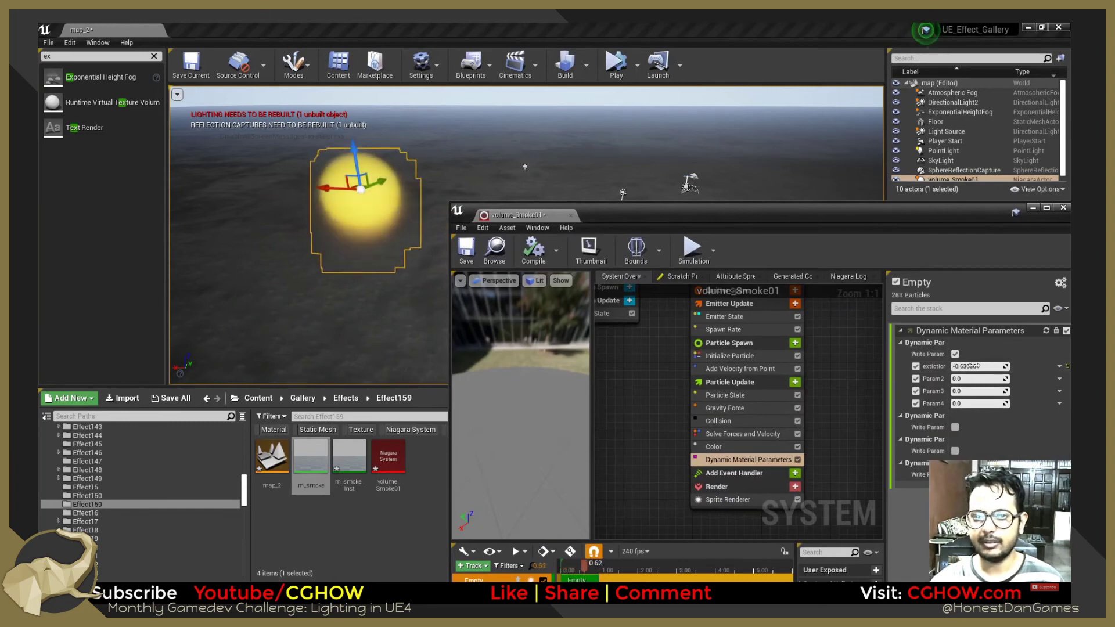
left_click_drag(730, 217, 738, 180)
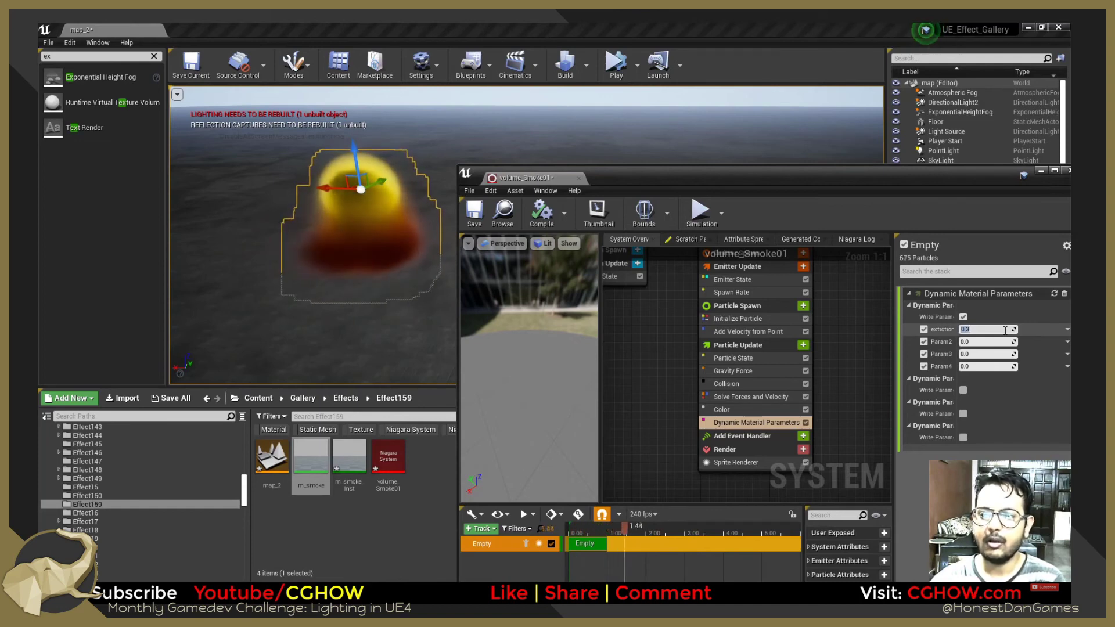
Drive extiction with a Float from Curve whose first key has the value 0.3 and last key 0.0.
left_click(1067, 329)
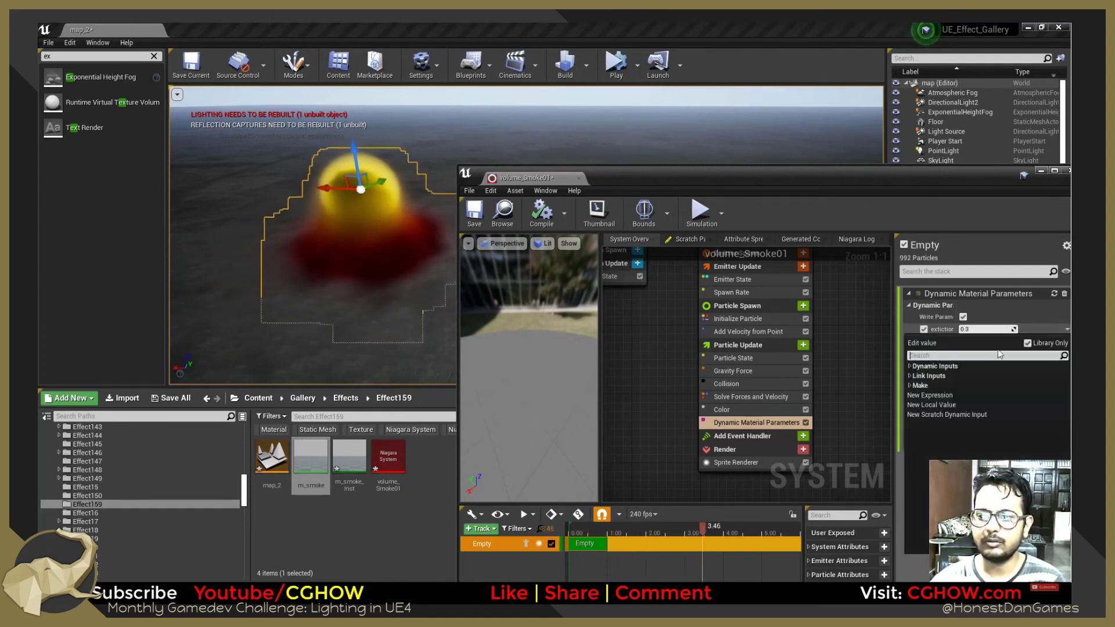
type("cur")
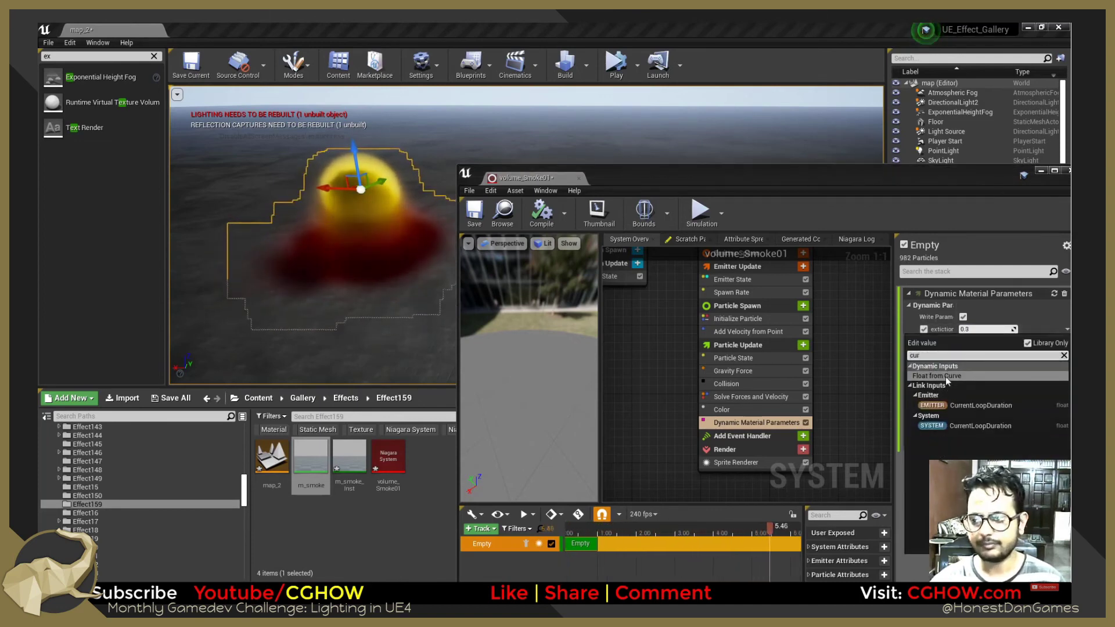
left_click(947, 377)
left_click(945, 368)
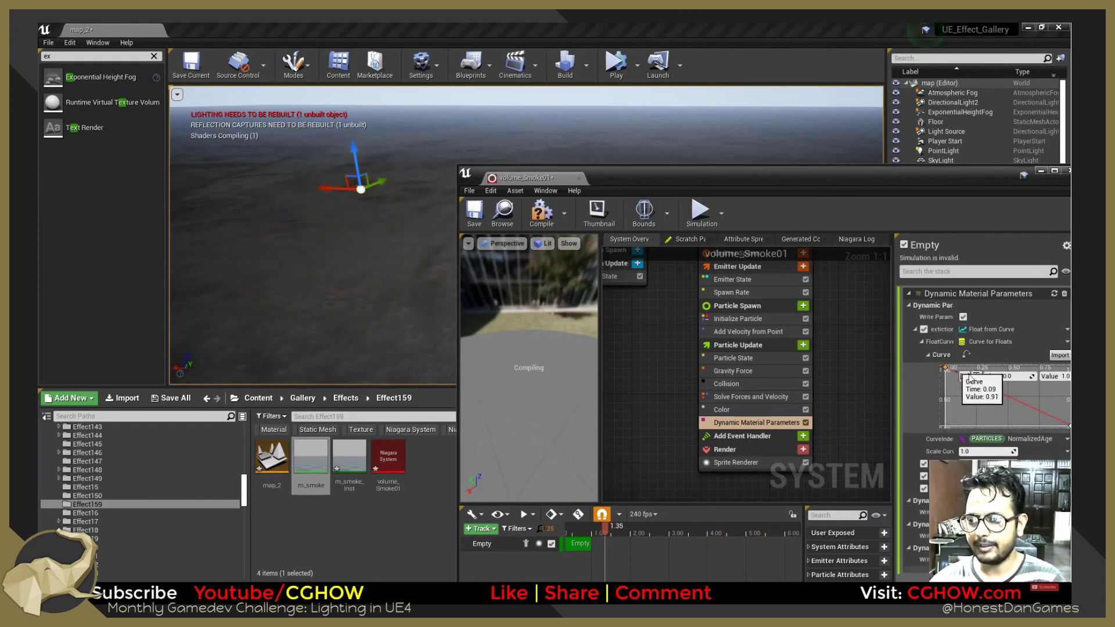
left_click(1065, 377)
type("0.3")
key("Return")
left_click_drag(943, 178, 911, 172)
left_click(1042, 419)
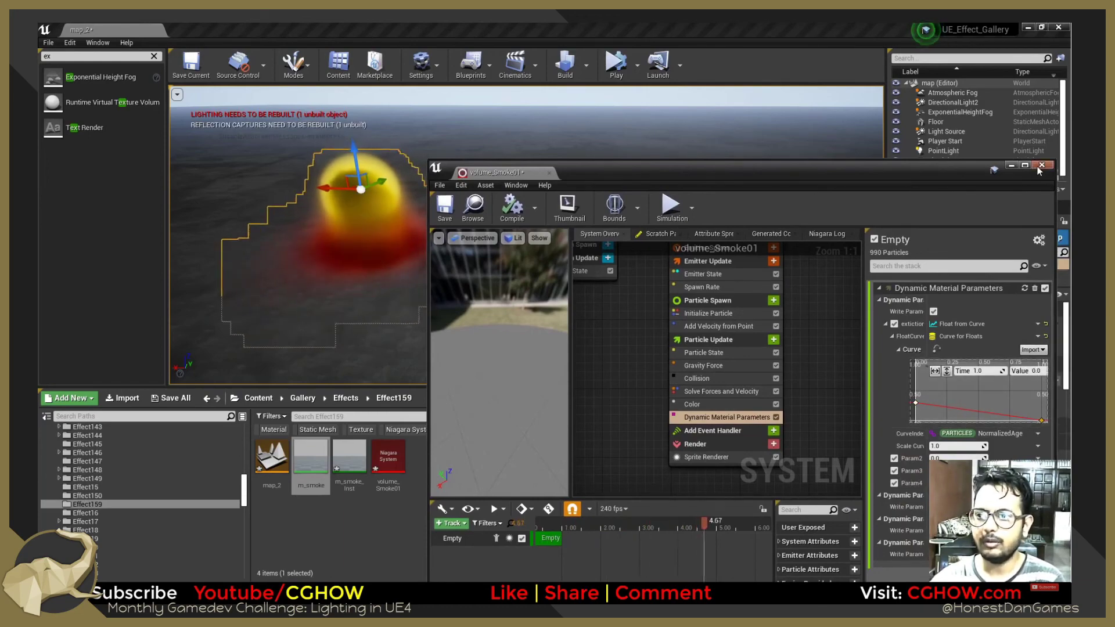
Dock the volume_Smoke01 editor again and move the smoke along X in the level to test its fade-out.
left_click_drag(495, 175, 209, 29)
left_click(87, 30)
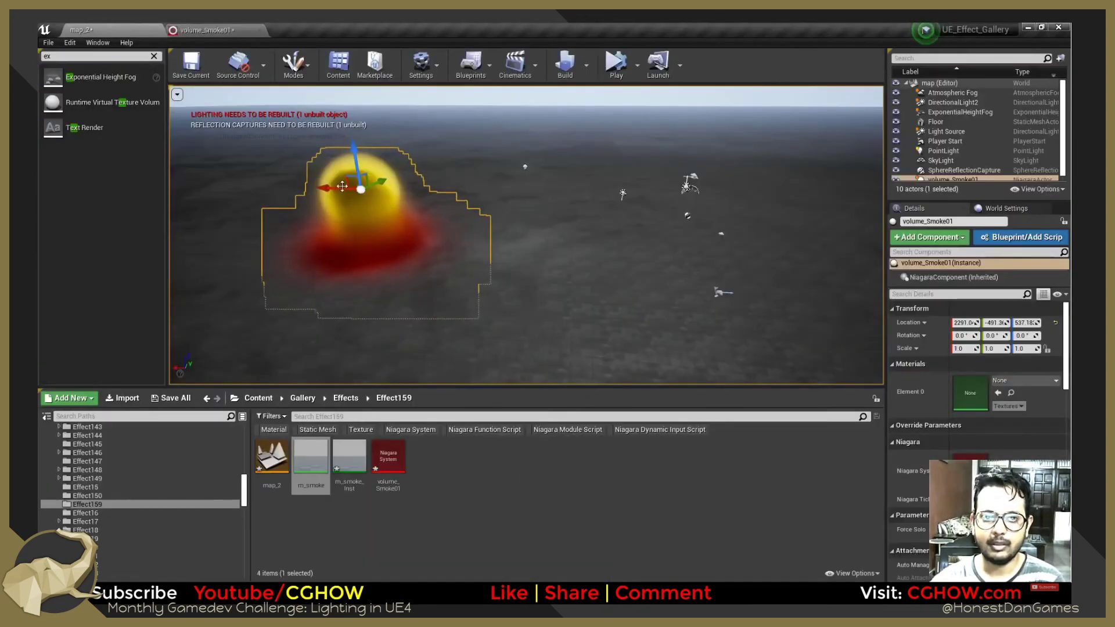
left_click_drag(336, 189, 562, 186)
Add a Scale Sprite Size module to volume_Smoke01's Particle Update.
left_click(241, 30)
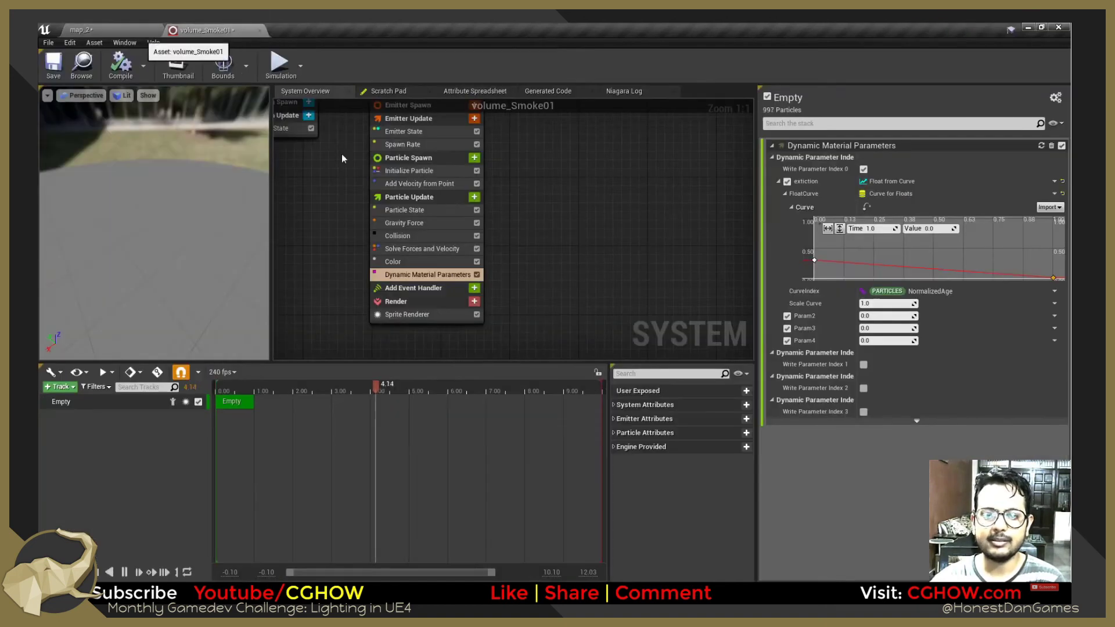
left_click(474, 197)
type("size")
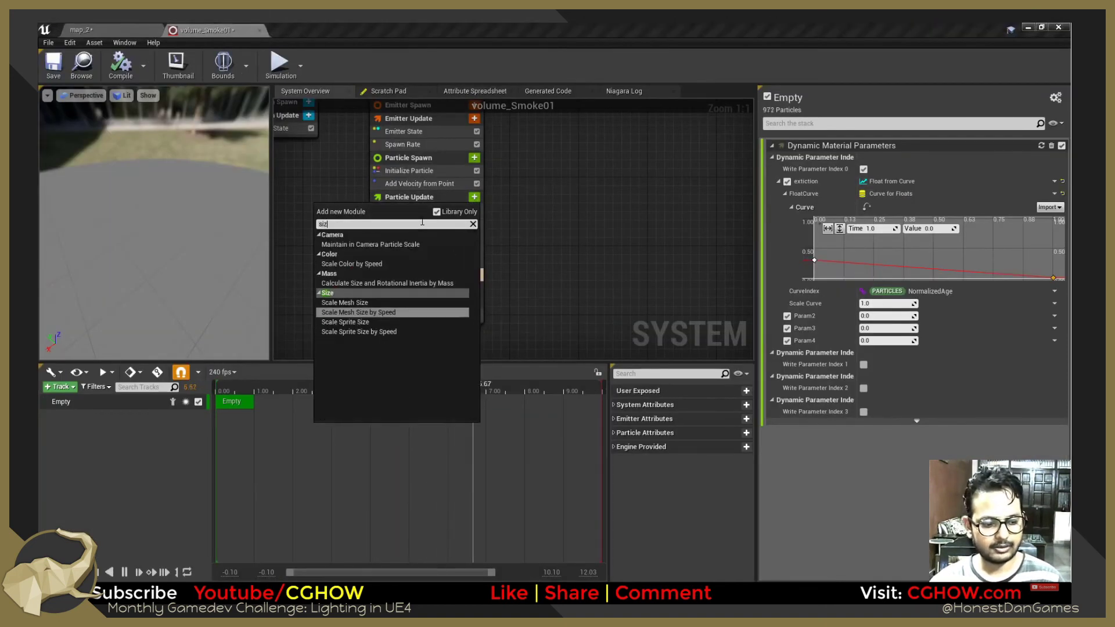
left_click(348, 321)
Drive the Scale Sprite Size module's Scale Factor with a Vector 2D From Float fed by a Float from Curve.
left_click(1054, 157)
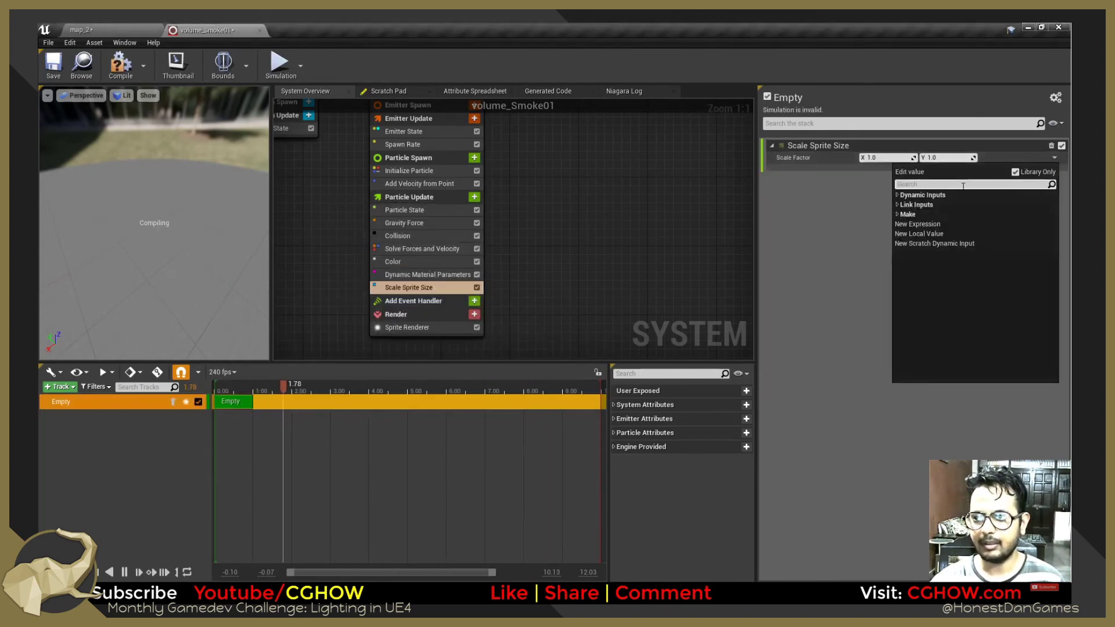
type("c")
key("BackSpace")
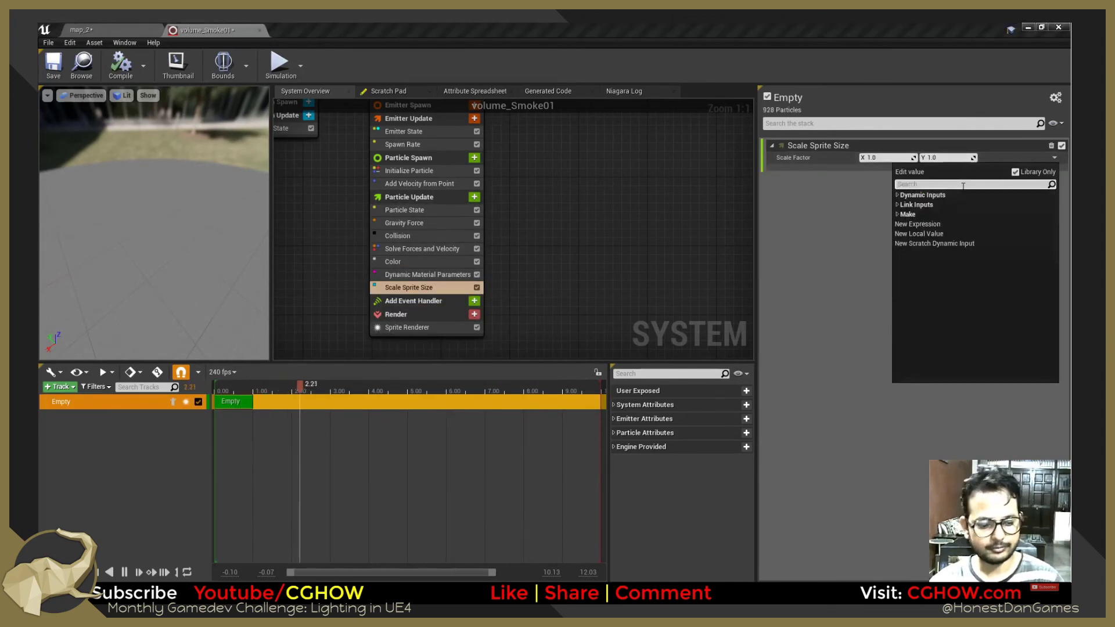
type("flo")
left_click(948, 205)
left_click(1053, 169)
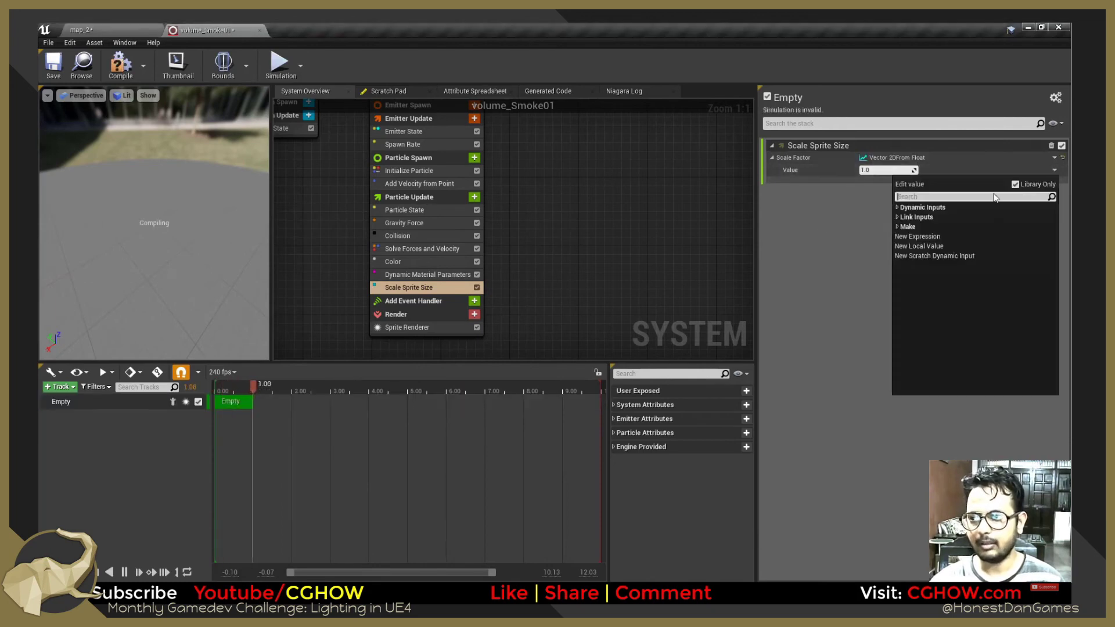
type("cur")
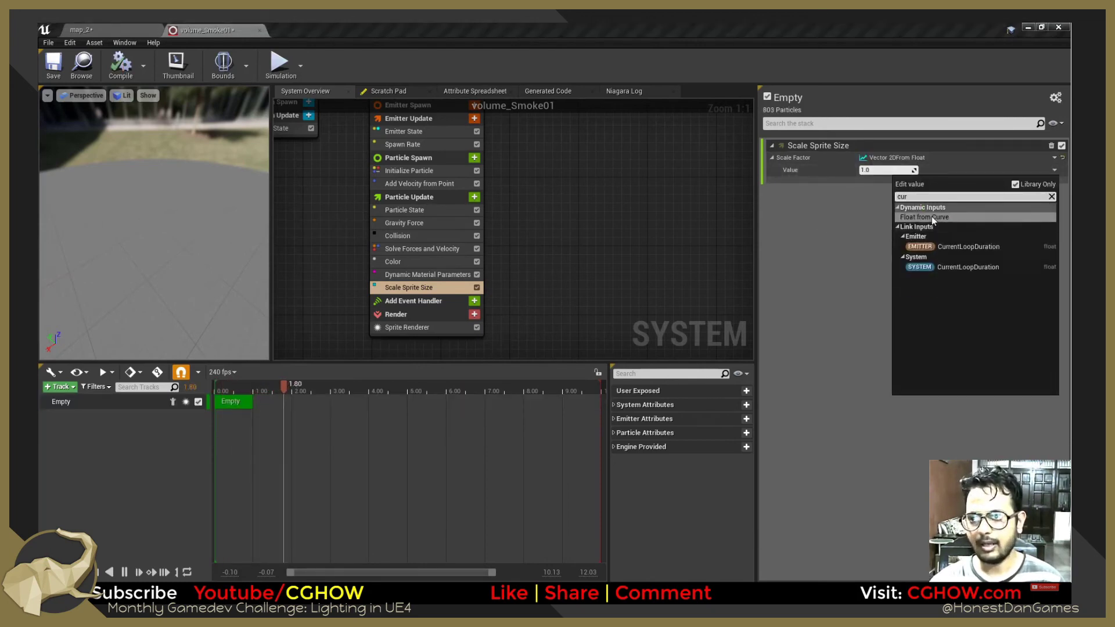
left_click(931, 216)
Set the scale curve's first key to 0.2 and last key to 1.5, and smooth the curve between them.
left_click(815, 210)
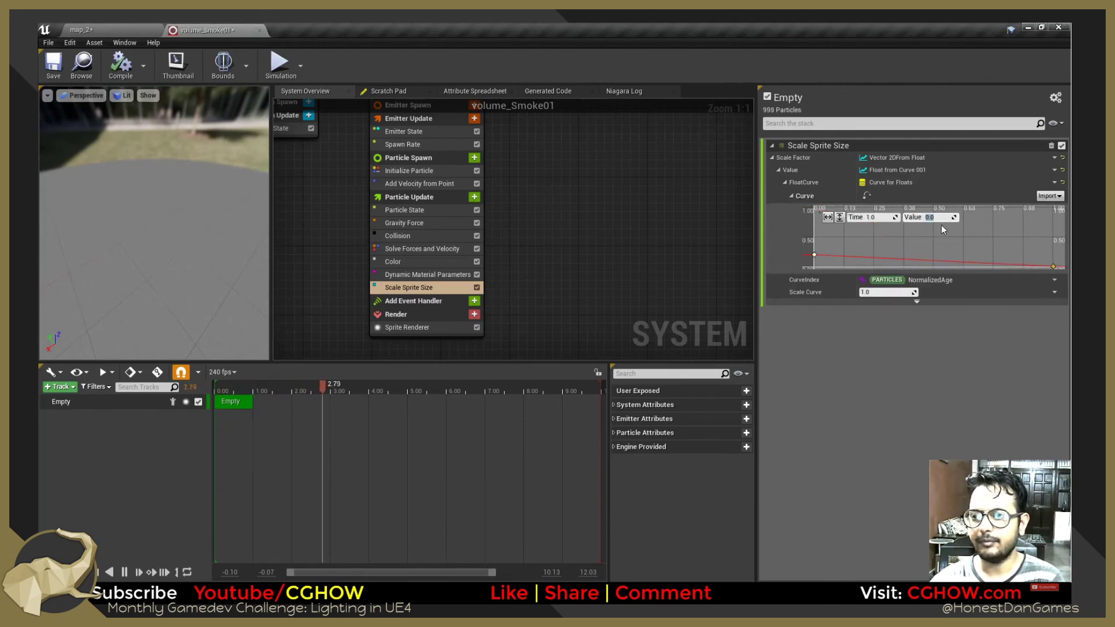
type(".5")
key("Return")
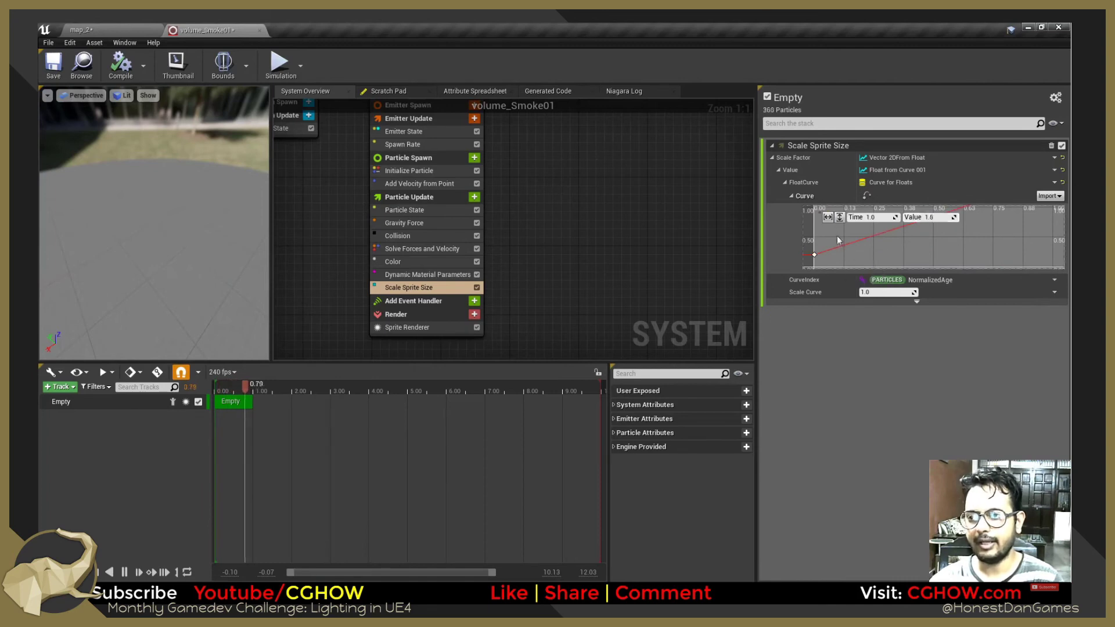
left_click(839, 218)
left_click(814, 266)
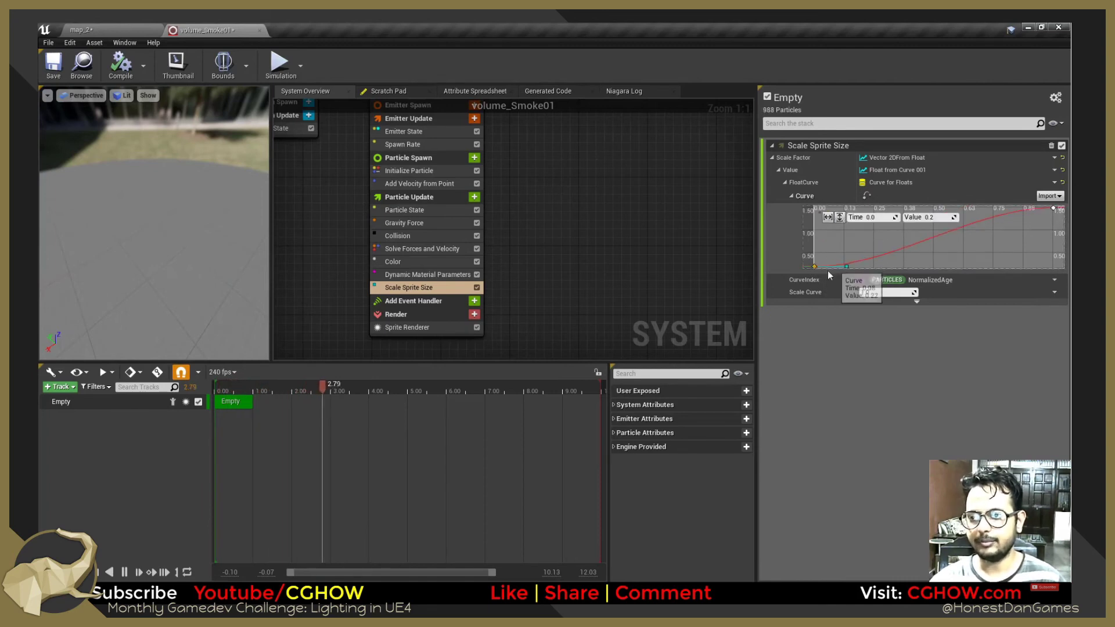
Shift the red key of volume_Smoke01's Color curve almost to the end, and move the smoke in the level to test it.
left_click(75, 28)
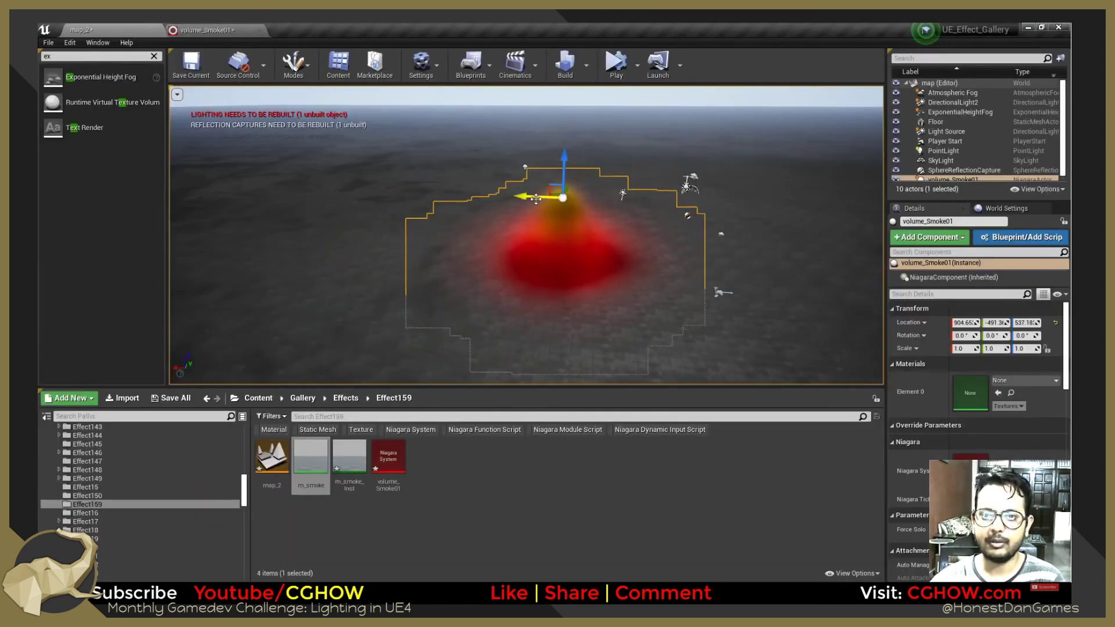
left_click_drag(411, 192, 444, 193)
left_click(204, 29)
left_click(416, 259)
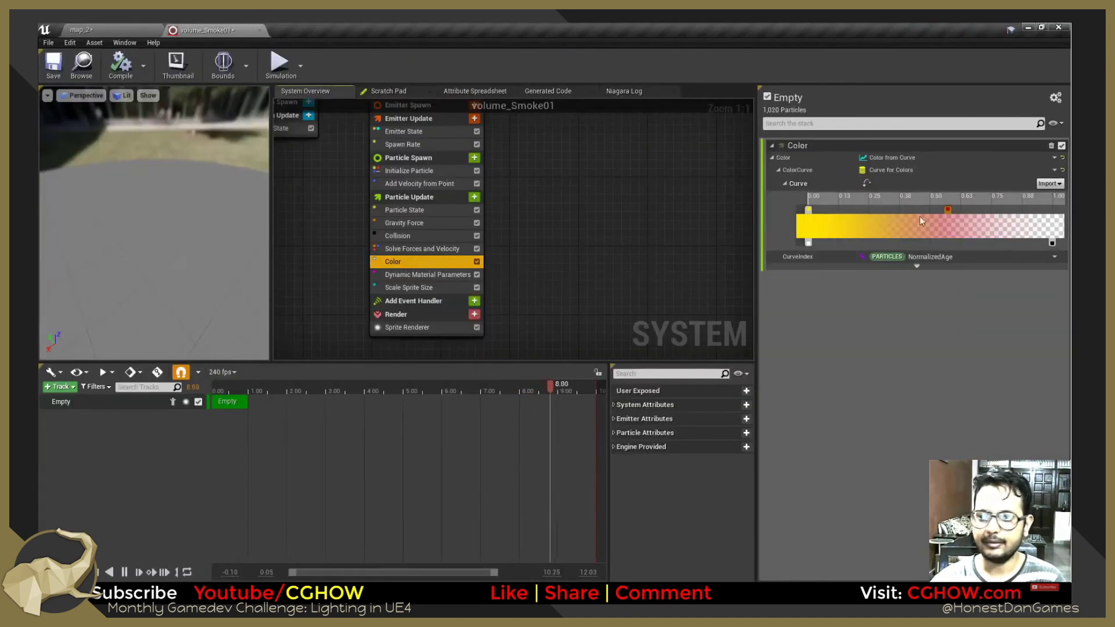
left_click_drag(948, 210, 1048, 210)
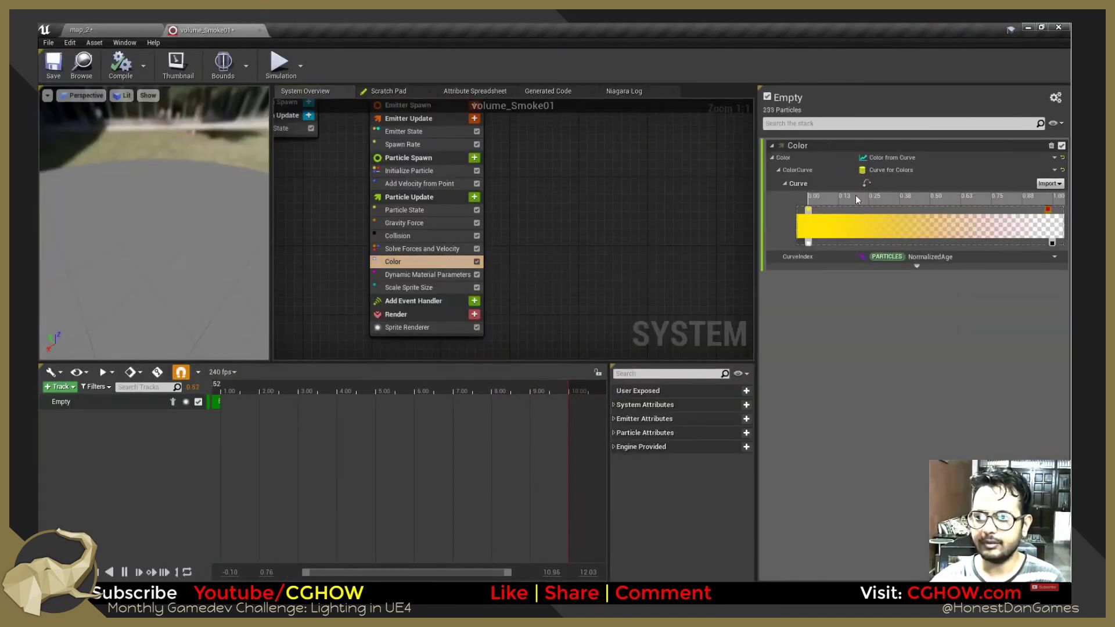
left_click(113, 27)
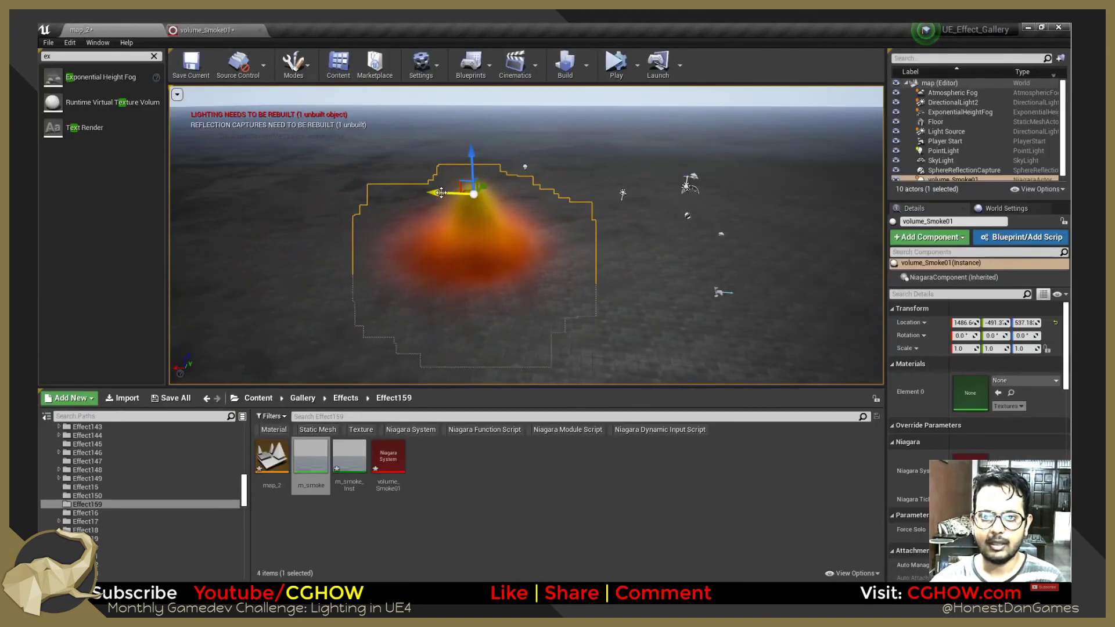
mouse_move(441, 193)
left_mouse_down()
mouse_move(293, 185)
mouse_move(545, 187)
mouse_move(441, 179)
left_mouse_up()
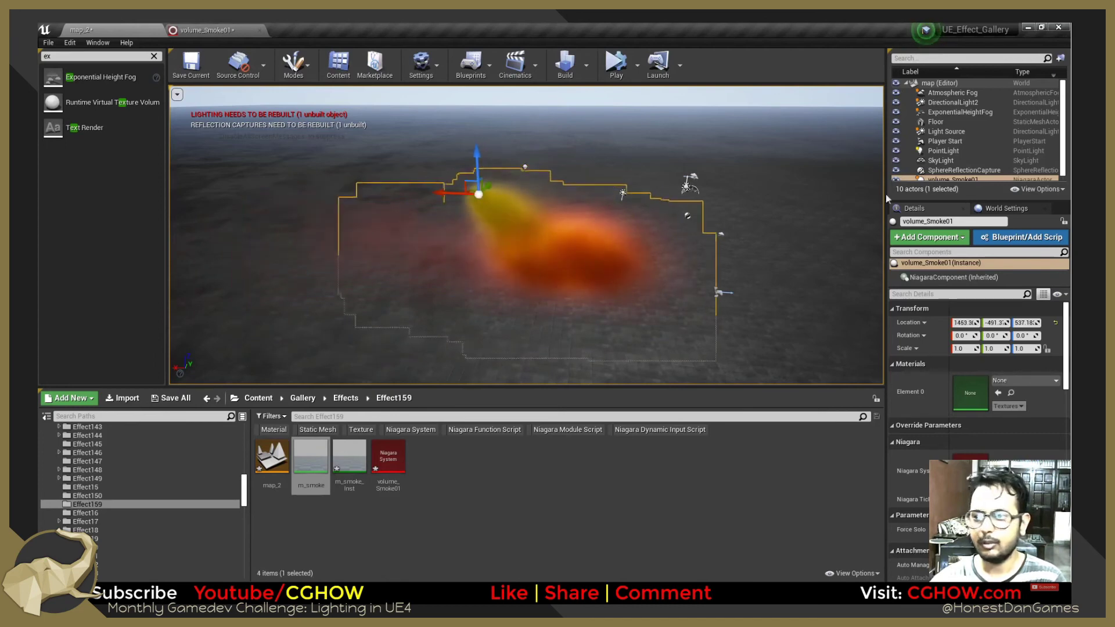
Give PointLight an orange-yellow light color and an intensity of 160 cd.
left_click(943, 151)
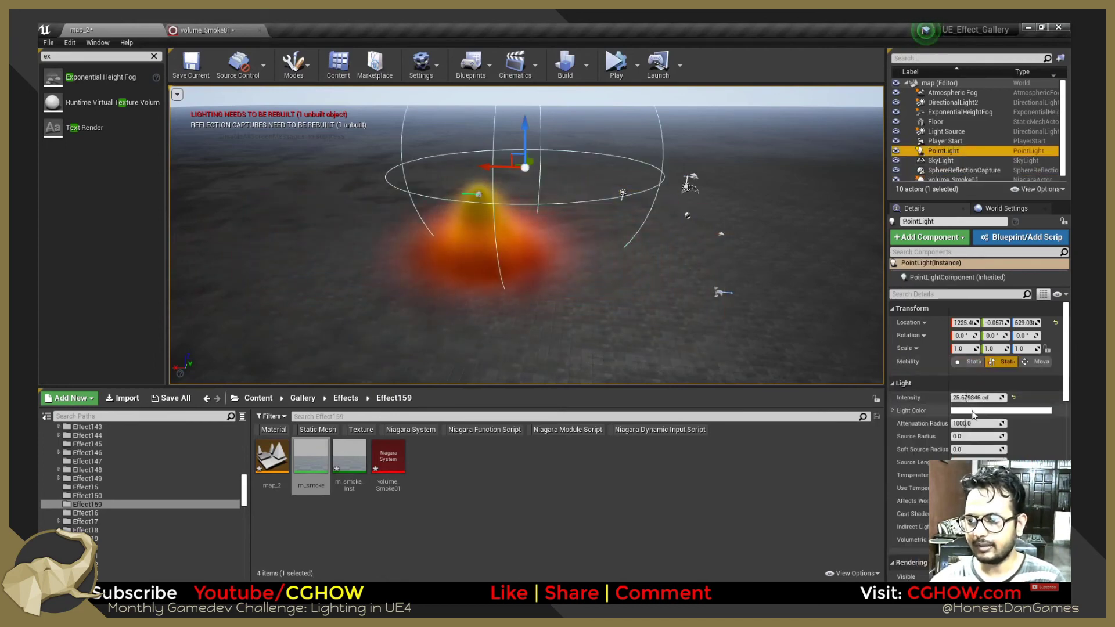
left_click(974, 412)
left_click(847, 411)
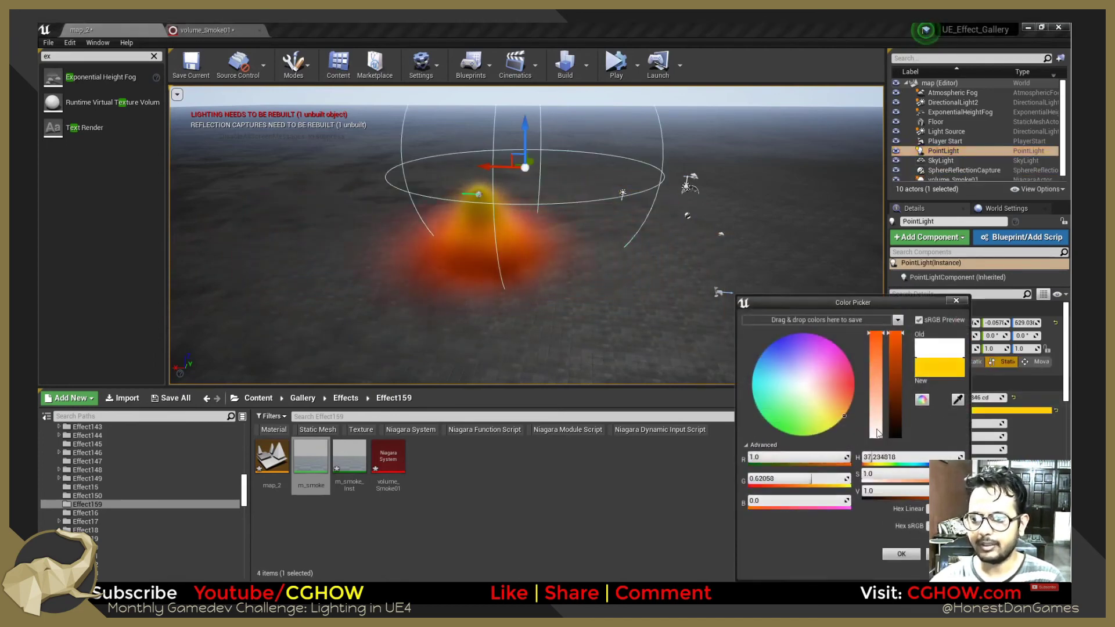
left_click(901, 554)
left_click_drag(972, 397, 1010, 396)
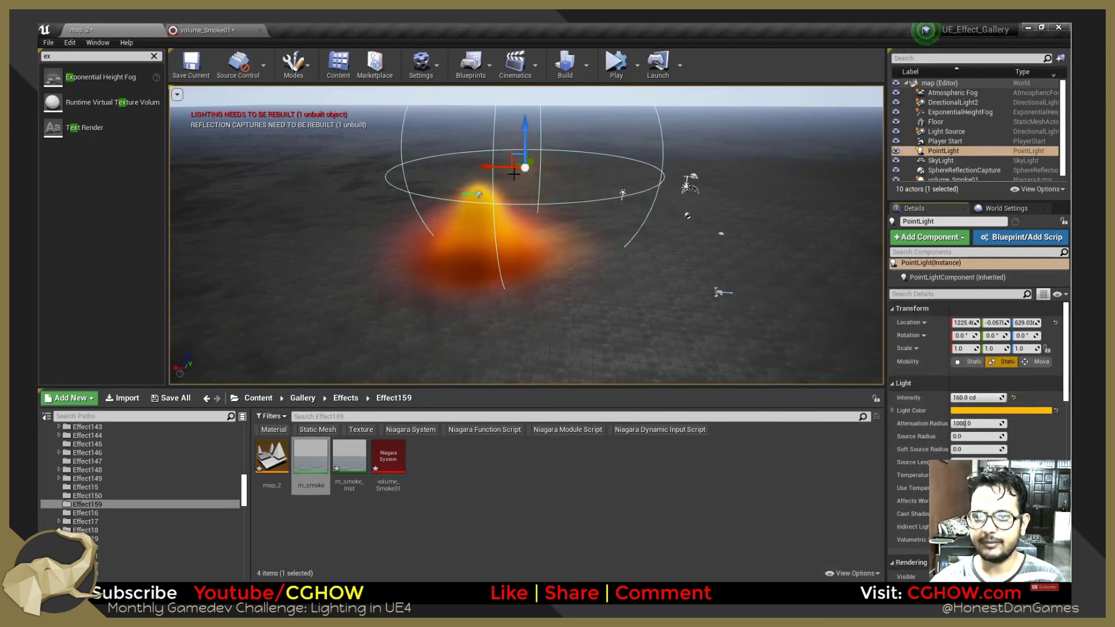
Move PointLight onto the smoke source and reduce its attenuation radius to about 372.
left_click_drag(479, 167, 430, 167)
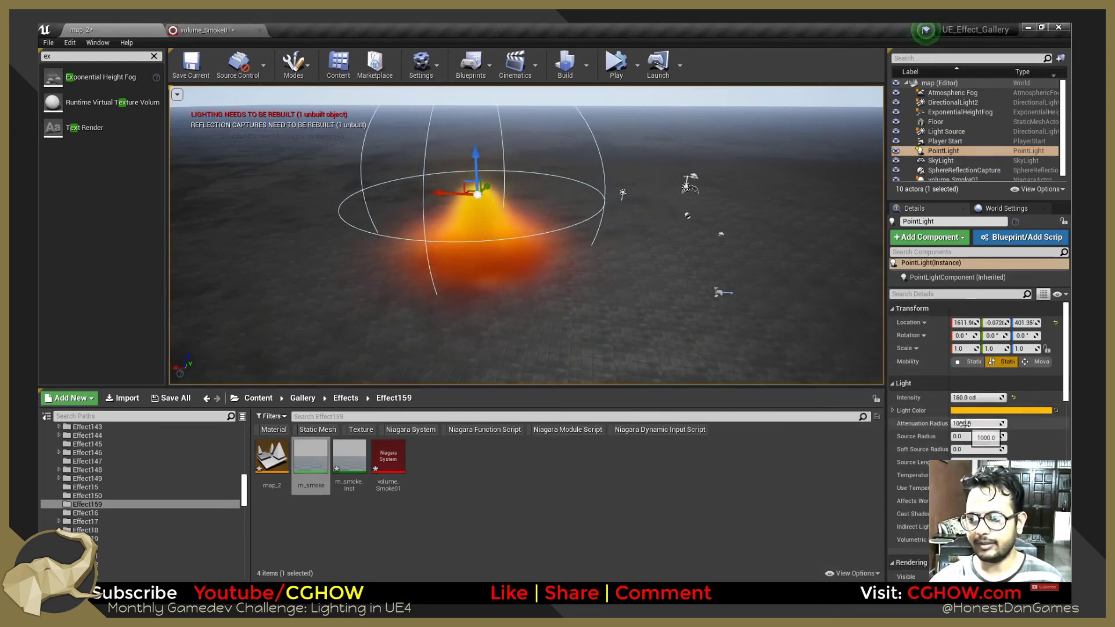
left_click_drag(964, 424, 946, 424)
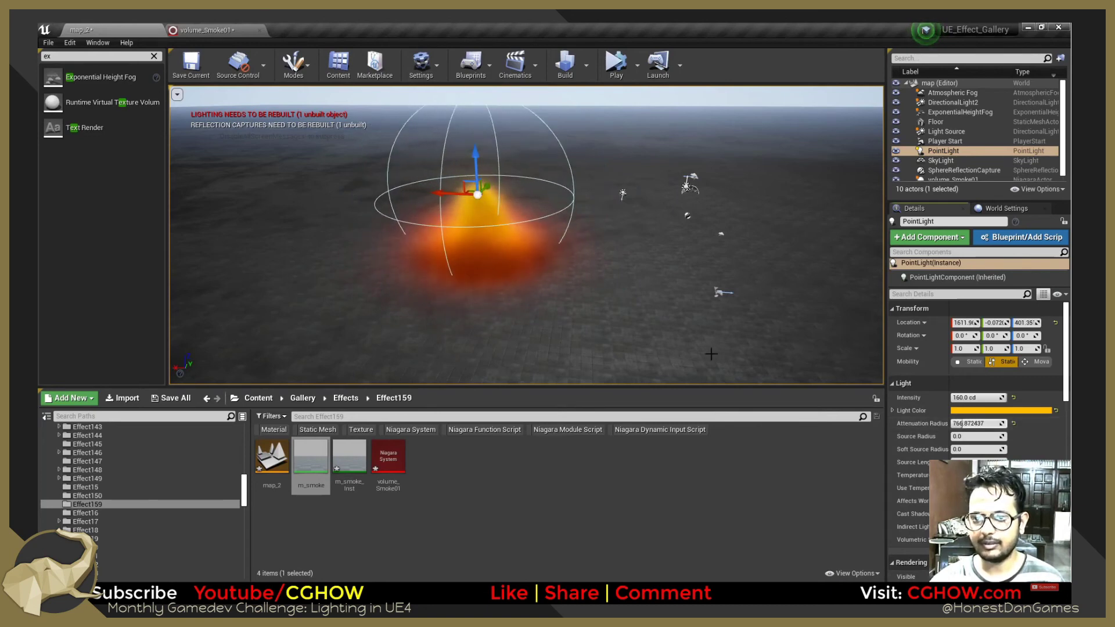
left_click_drag(529, 277, 705, 139, "alt")
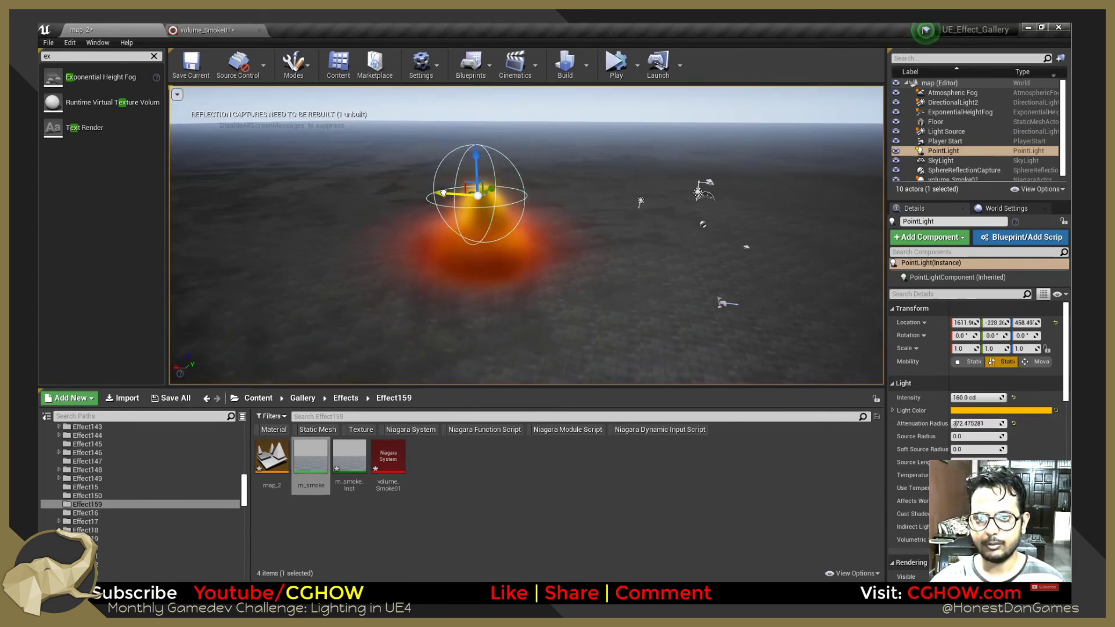
left_click_drag(584, 185, 493, 224, "alt")
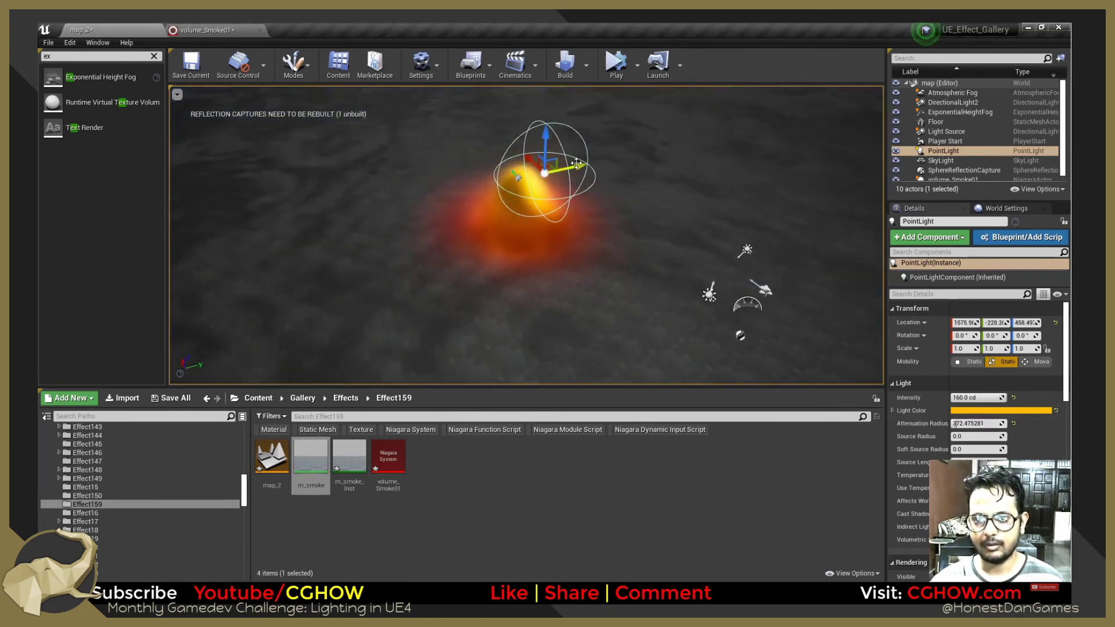
left_click_drag(550, 172, 475, 279, "alt")
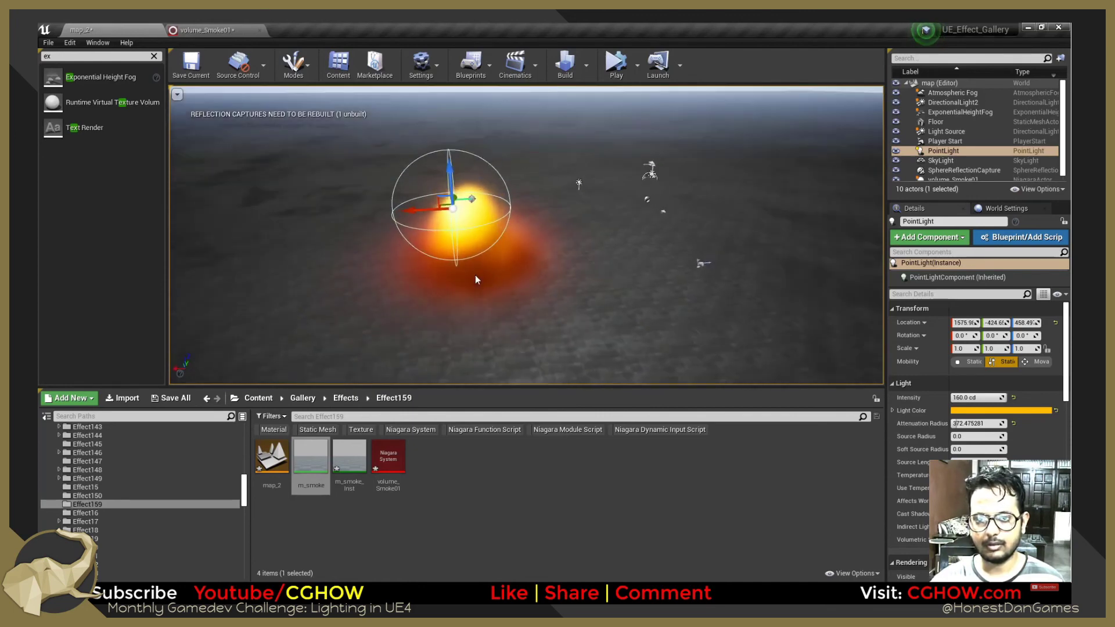
mouse_move(741, 282)
left_mouse_down("alt")
mouse_move(720, 326)
mouse_move(740, 283)
left_mouse_up("alt")
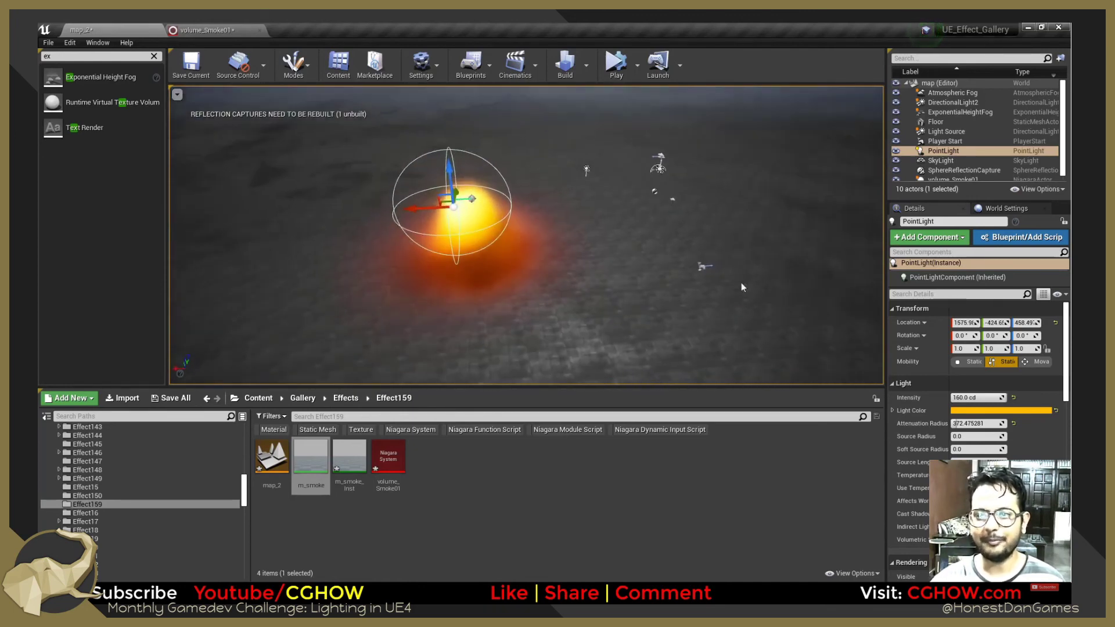
Reset the locations of PointLight and volume_Smoke01 to the world origin.
left_click(1055, 325)
scroll(978, 166, "down", 2)
left_click(973, 176)
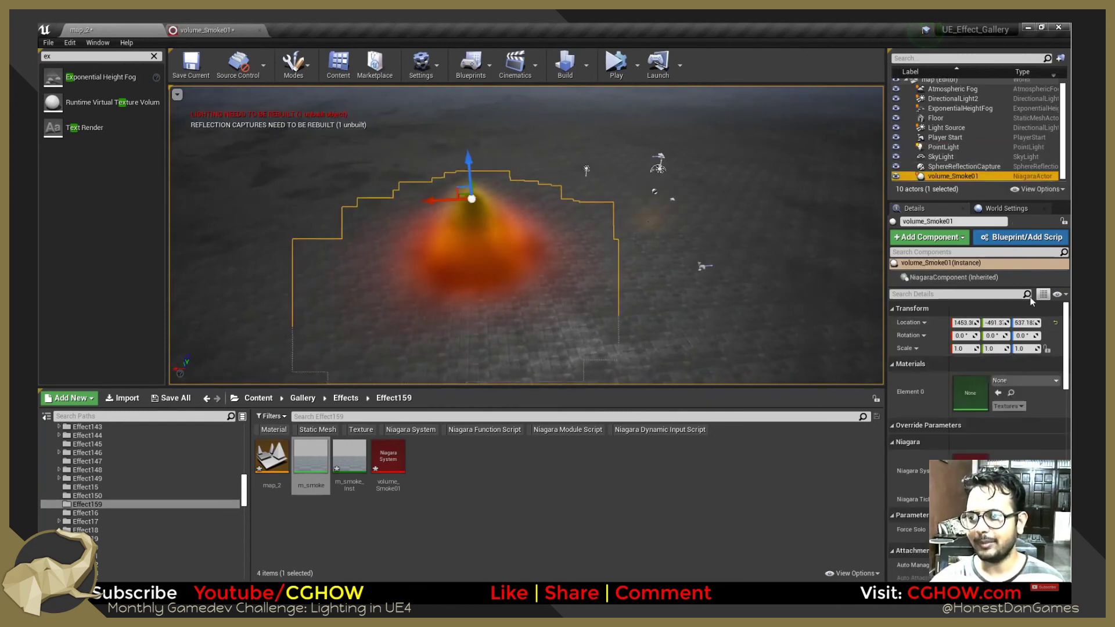
left_click(1055, 325)
Raise PointLight and volume_Smoke01 together to a height of about 694 and move both along X to about -456.
left_click(943, 147, "ctrl")
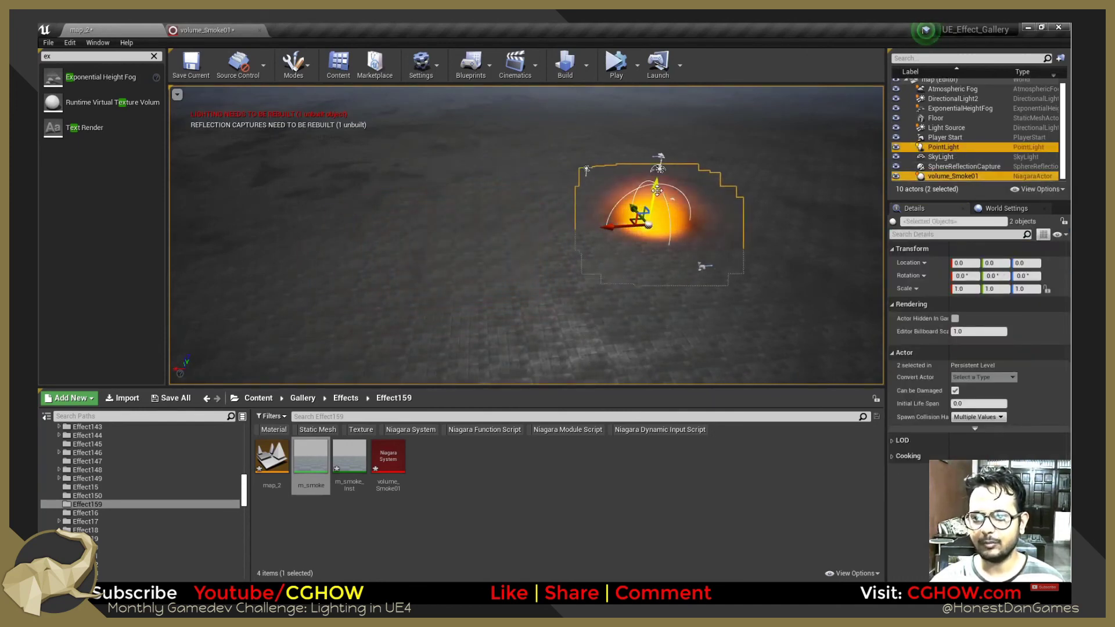
left_click_drag(657, 191, 669, 106)
left_click_drag(533, 269, 411, 330, "alt")
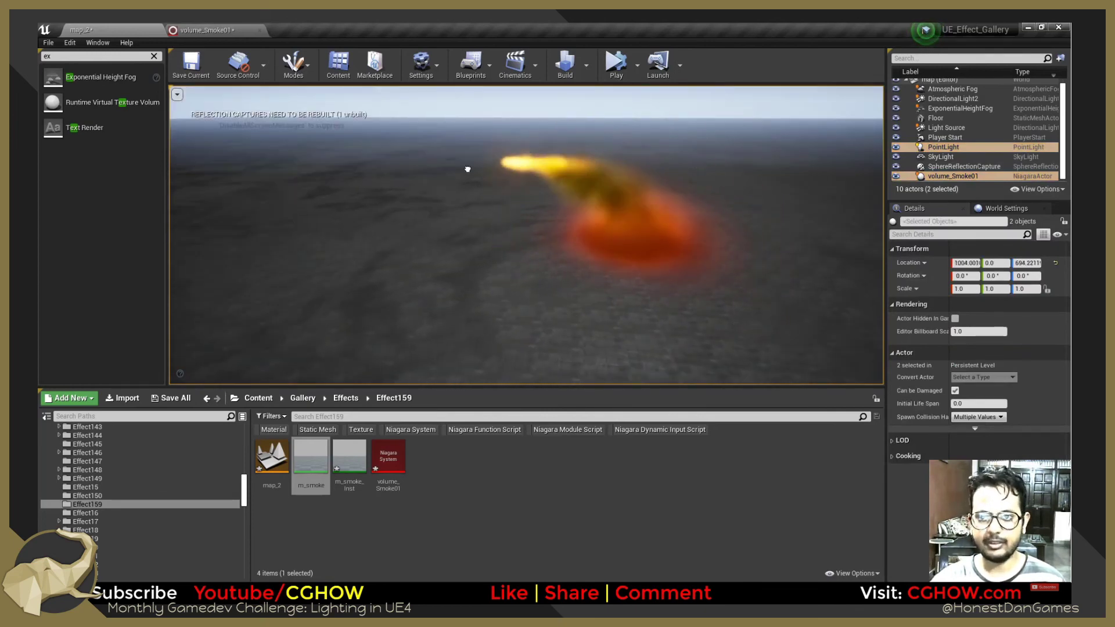
left_click_drag(467, 169, 668, 170)
left_click_drag(518, 269, 518, 325, "alt")
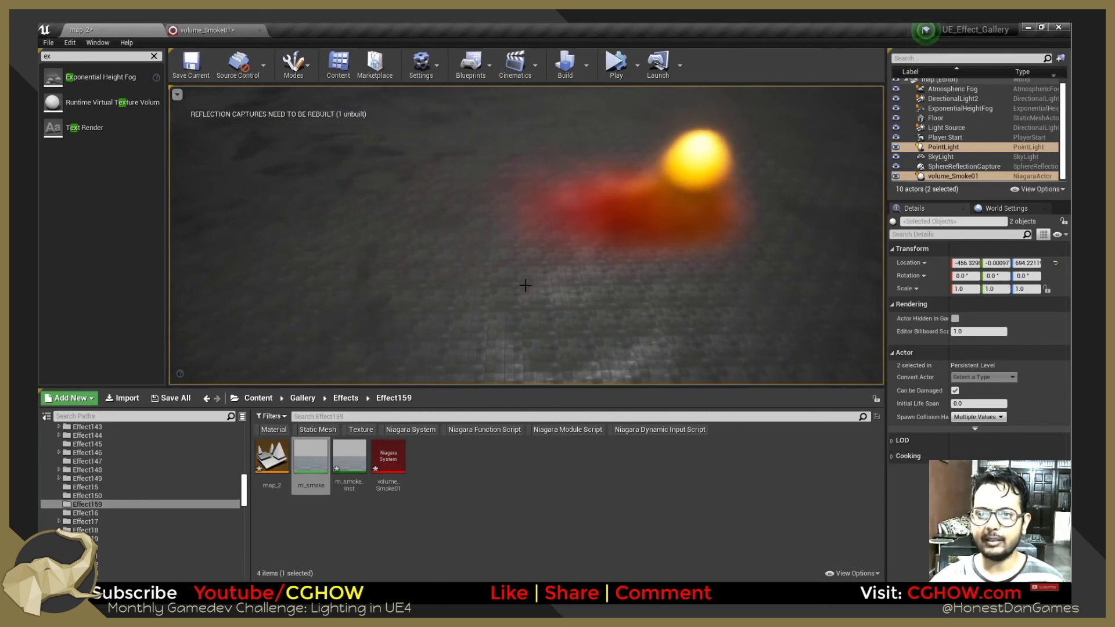
left_click_drag(525, 285, 524, 253, "alt")
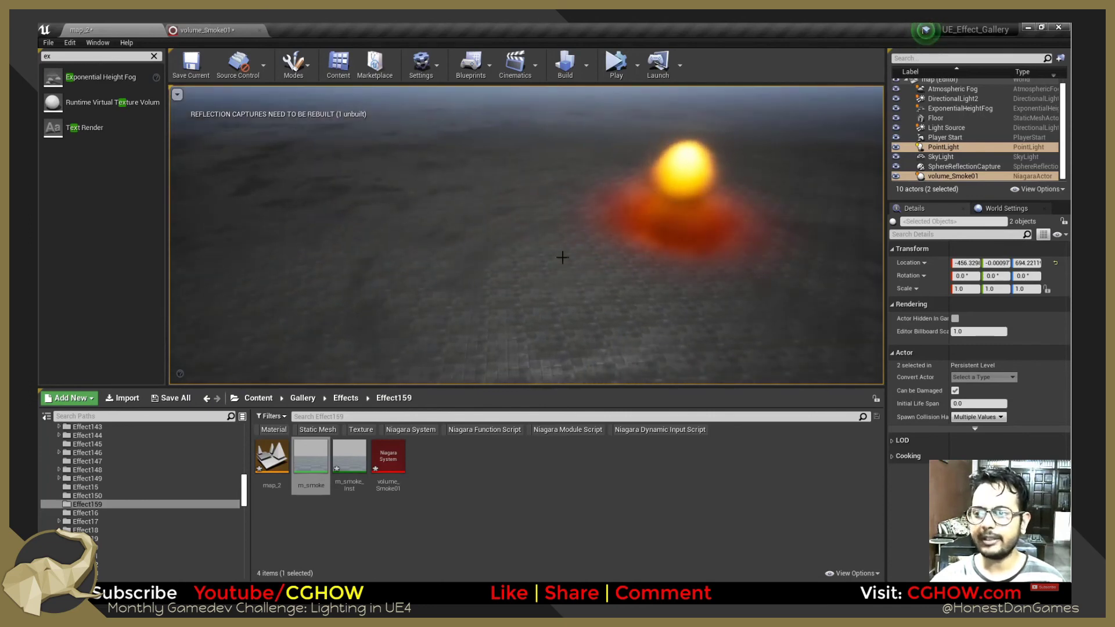
Rename the PointLight actor as PointLight01.
left_click(953, 177)
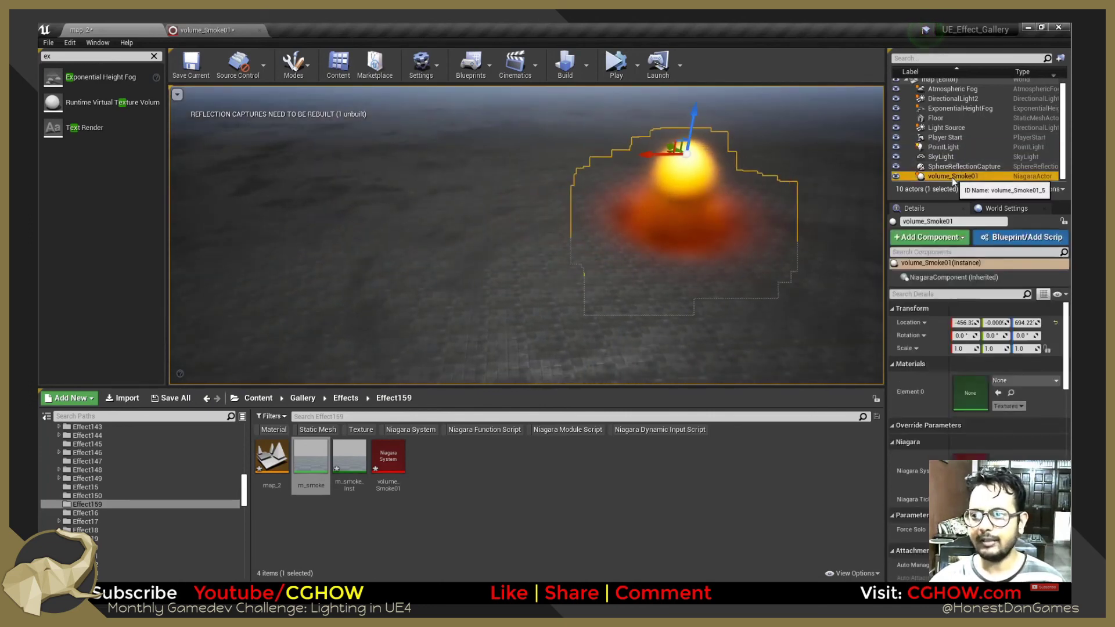
left_click(956, 148)
left_click(966, 148)
type("01")
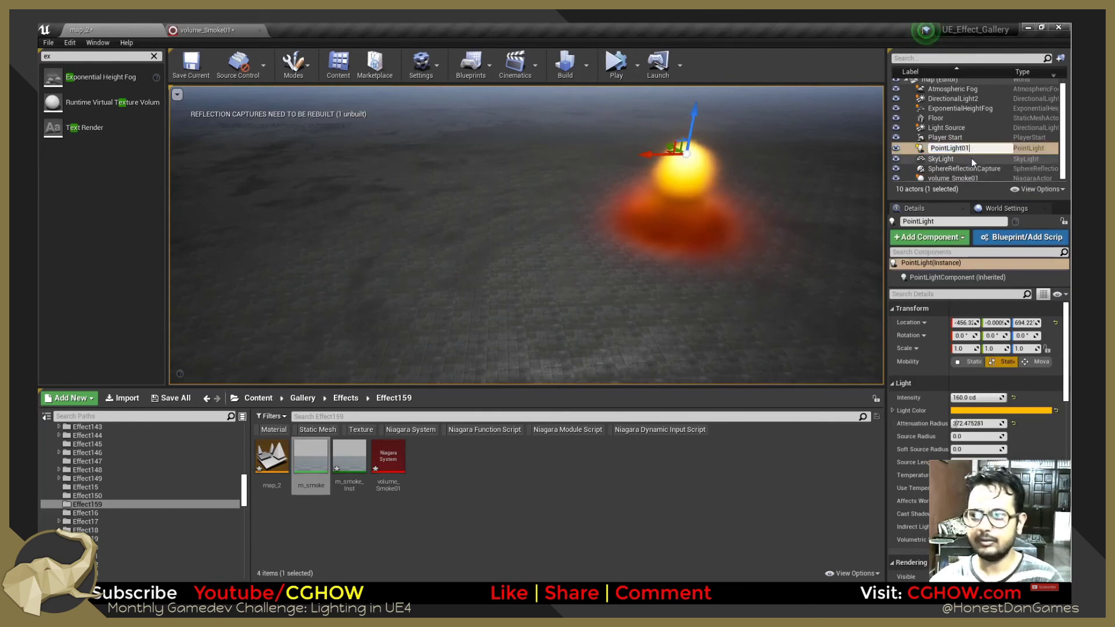
key("Return")
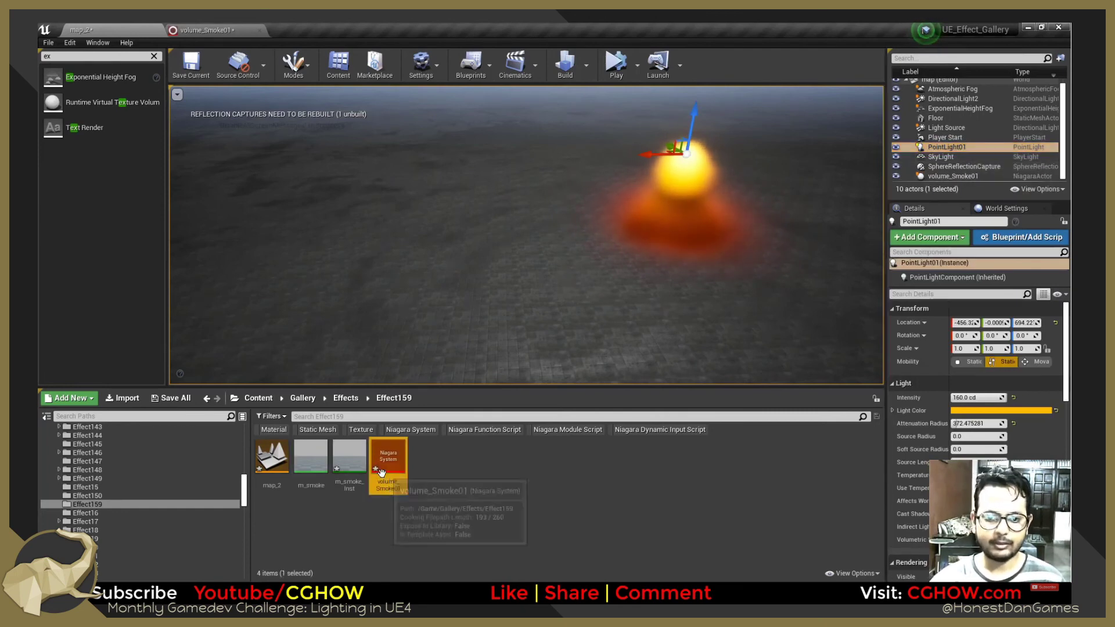
Duplicate the volume_Smoke01 system as volume_Smoke02 and set the first key of its Color curve to cyan.
double_click(427, 459)
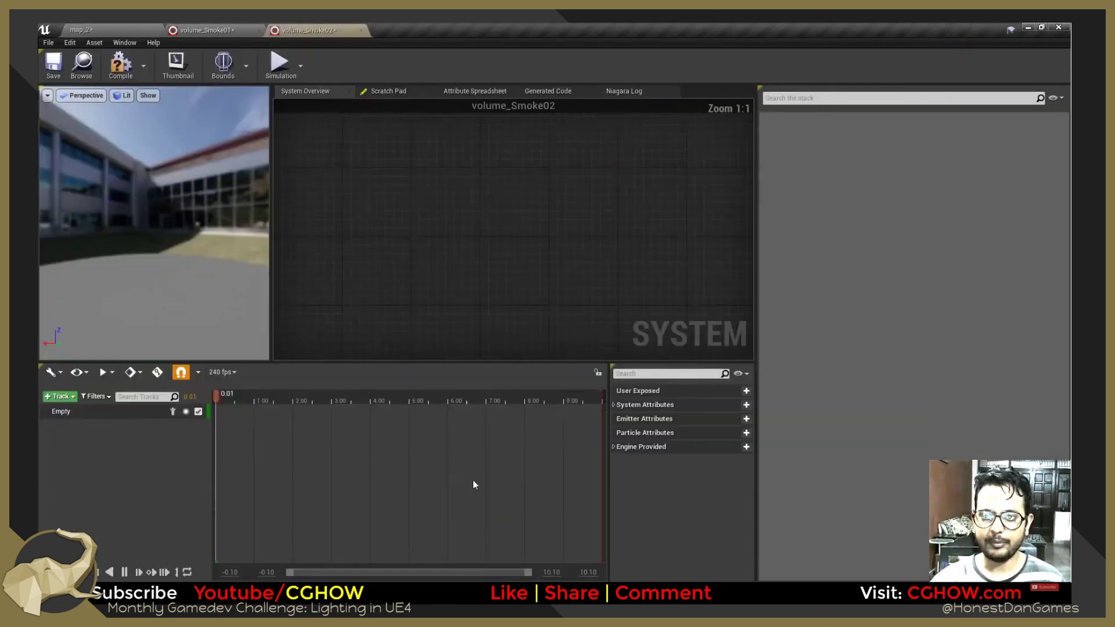
left_click(501, 263)
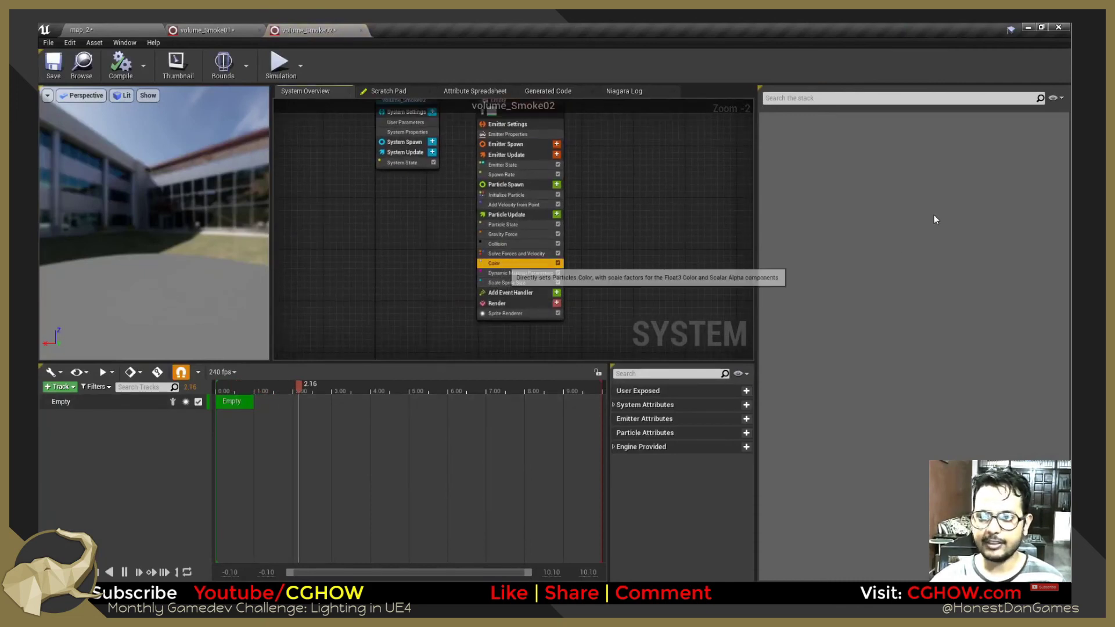
double_click(808, 211)
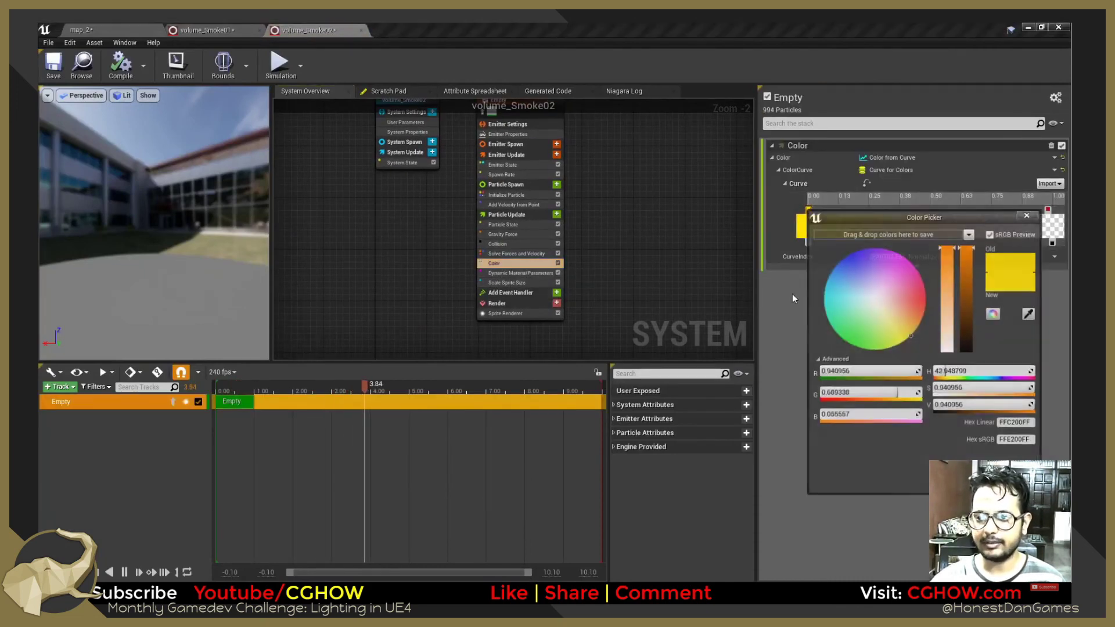
left_click(826, 283)
left_click(980, 483)
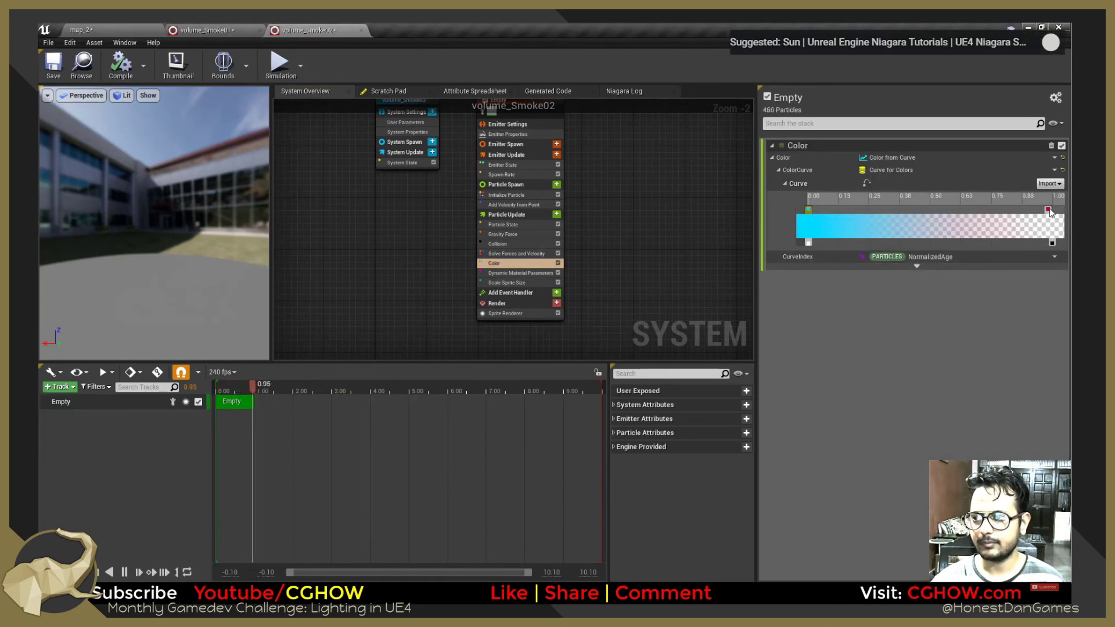
Set the last color key of volume_Smoke02's Color curve to blue with a brightness of 0.5 and return to the level.
double_click(1048, 211)
left_click(855, 253)
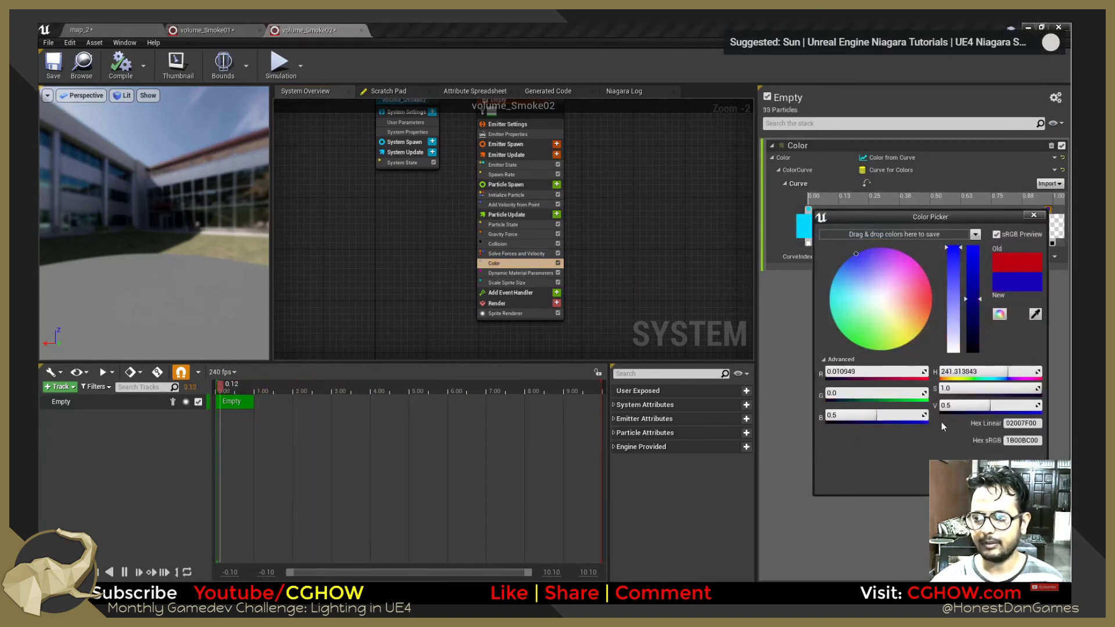
left_click(980, 484)
left_click(96, 25)
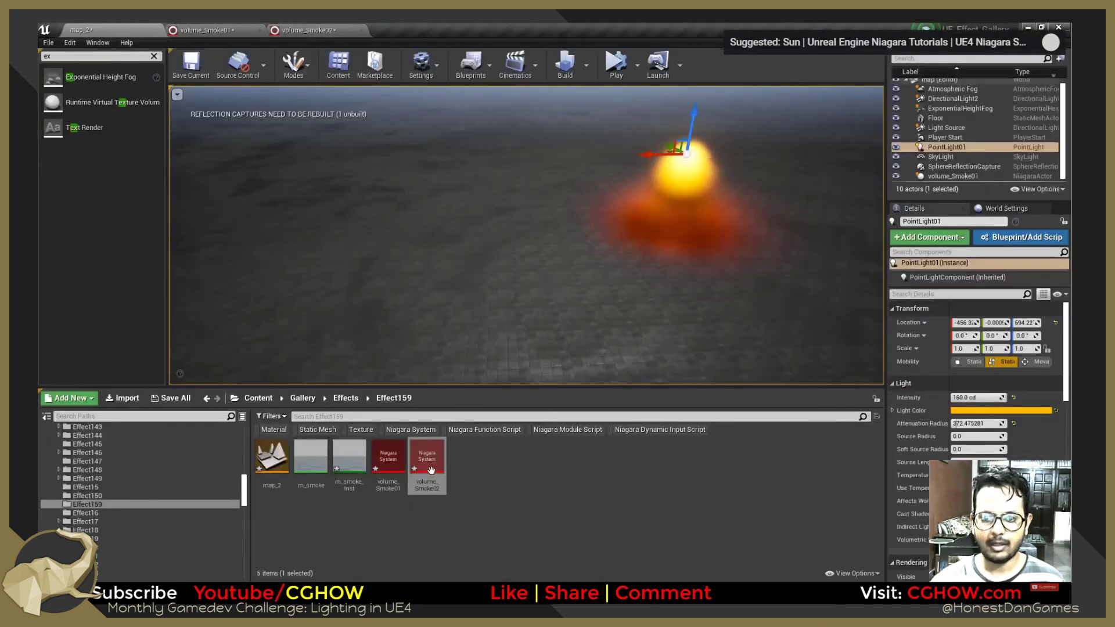
Place volume_Smoke02 on the floor beside the orange smoke and duplicate the PointLight01 actor.
left_click_drag(431, 470, 553, 268)
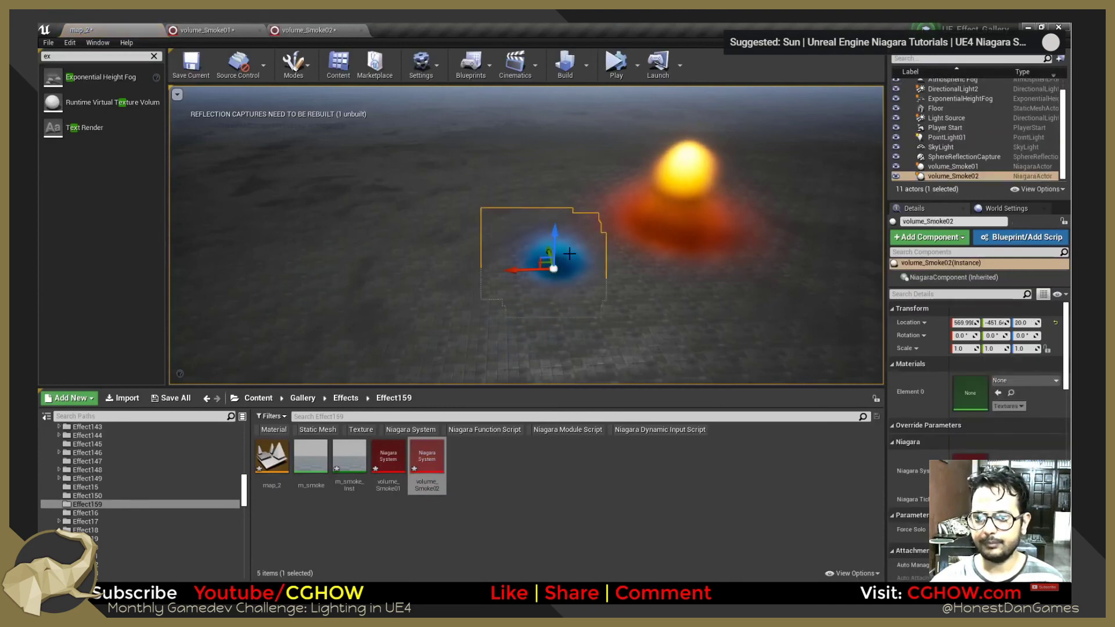
left_click(944, 138)
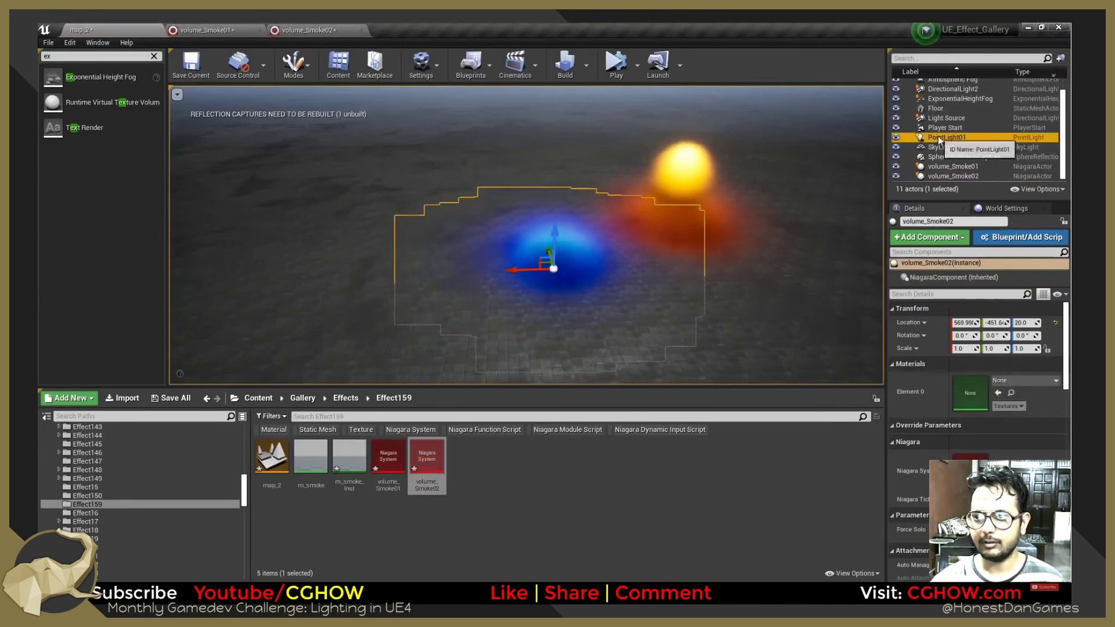
key("ctrl+w")
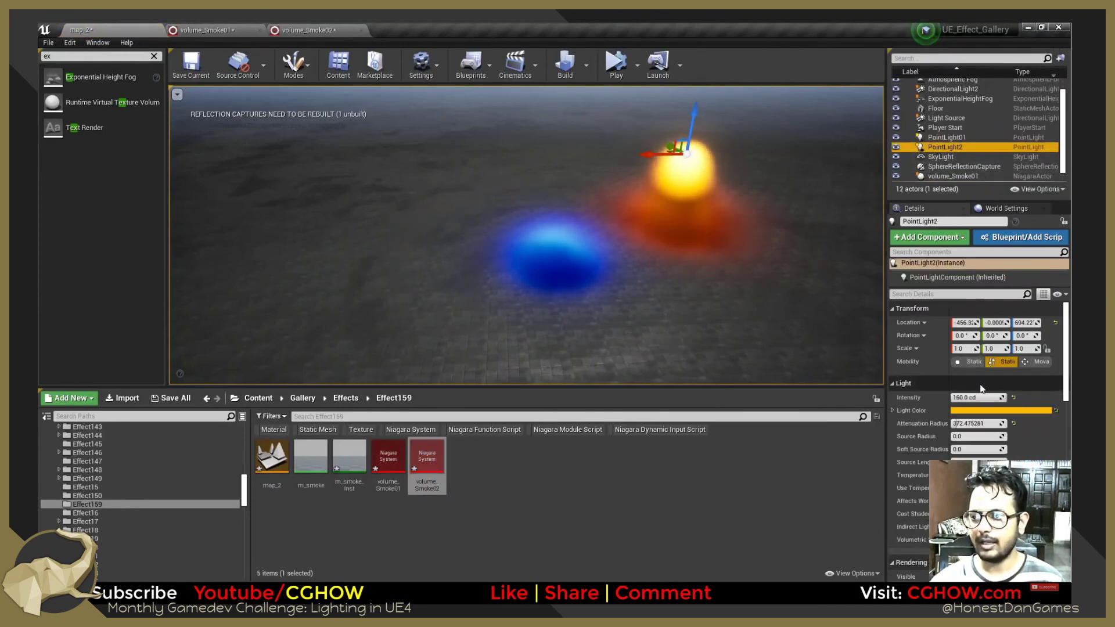
Set the duplicated point light's color to light blue with a hue of about 203 and move it near the blue smoke.
left_click(1000, 410)
left_click(764, 364)
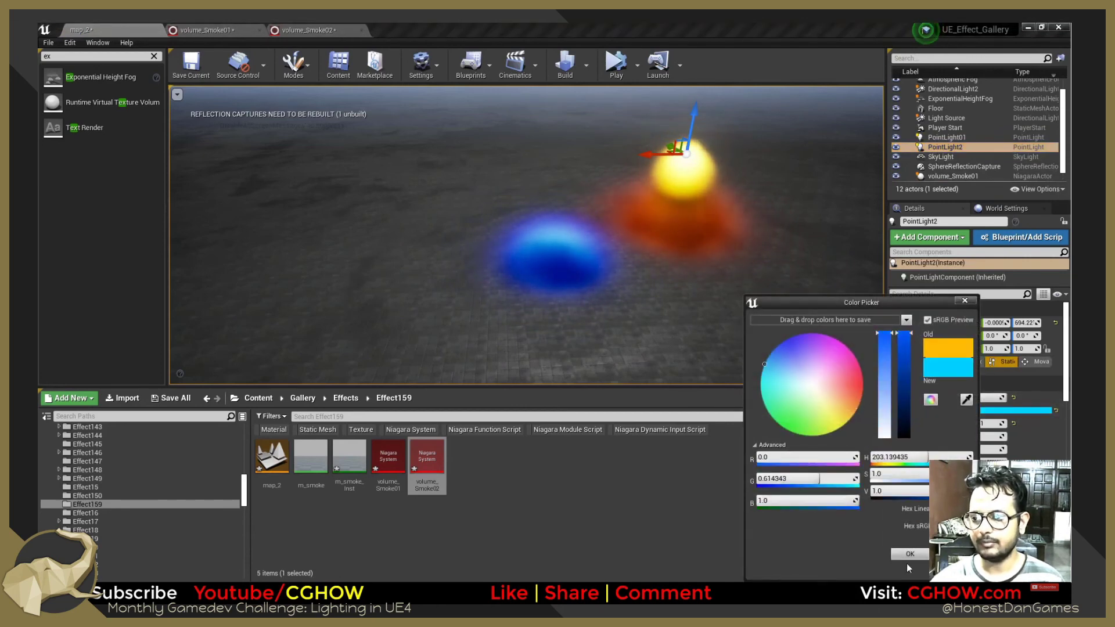
left_click(916, 555)
left_click_drag(698, 207, 699, 246, "alt")
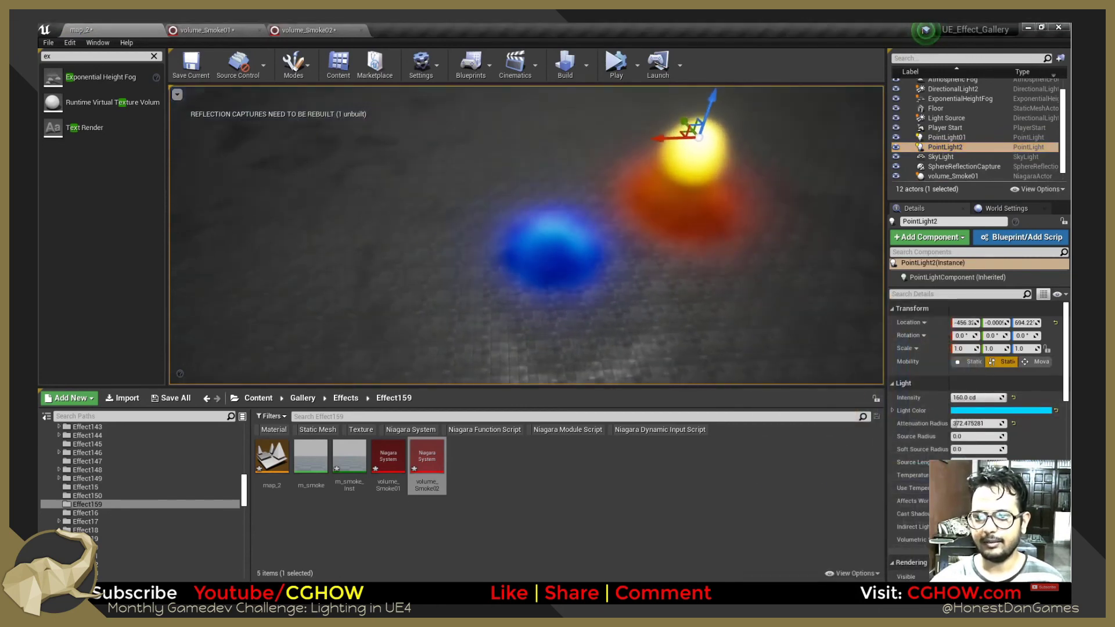
left_click_drag(709, 160, 419, 234)
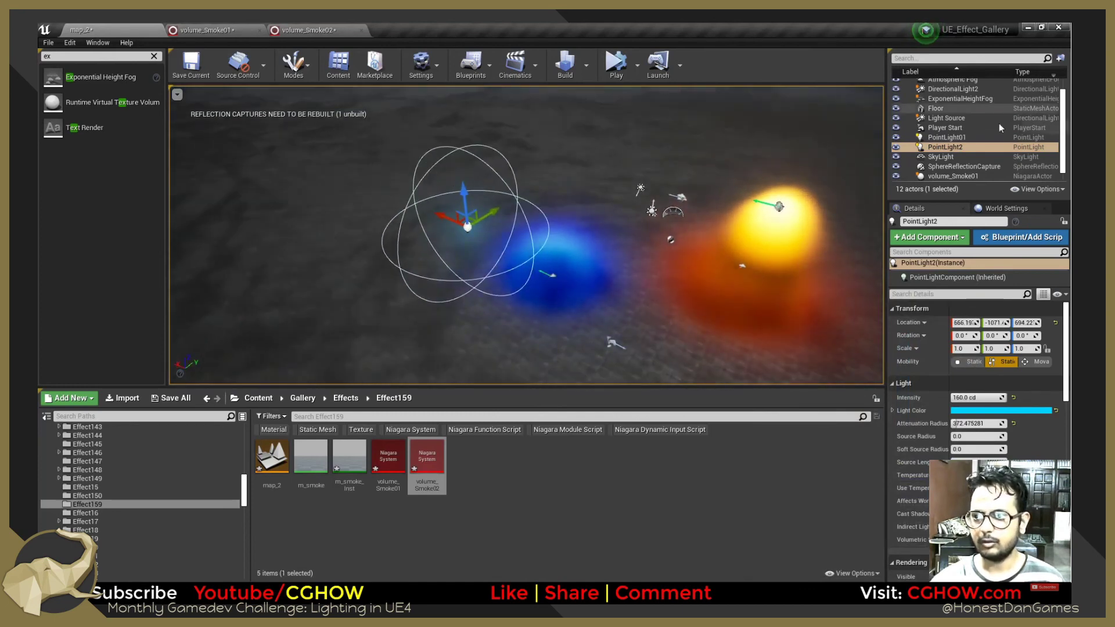
Reset PointLight2 and volume_Smoke02 together to the origin, then move both to about 458 along X and a height of about 572.
scroll(994, 132, "down", 1)
left_click(976, 177, "ctrl")
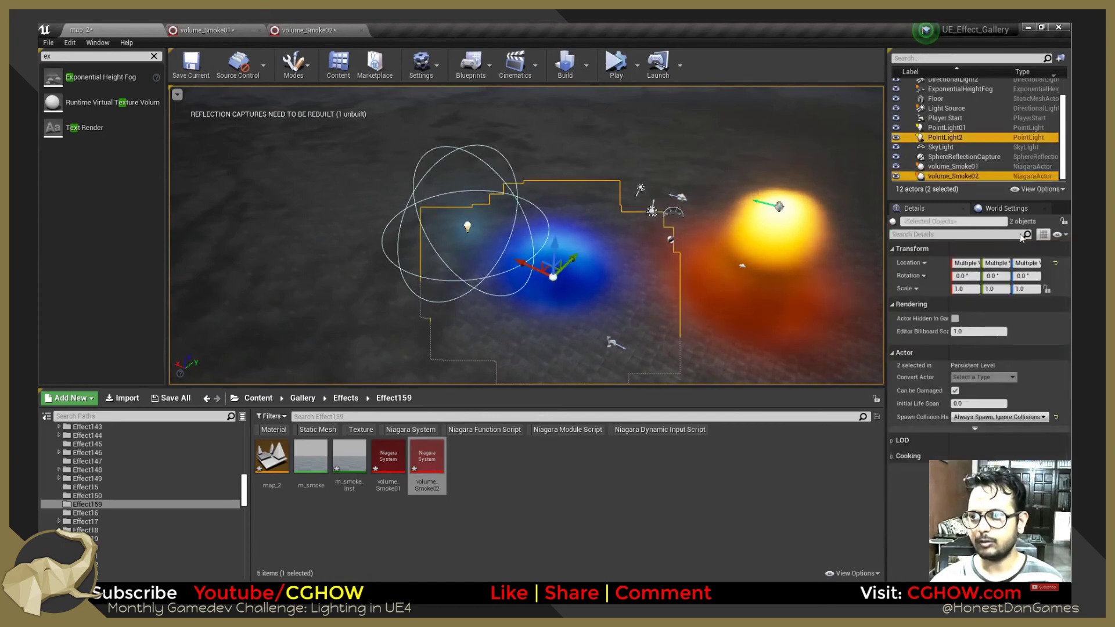
left_click(1054, 264)
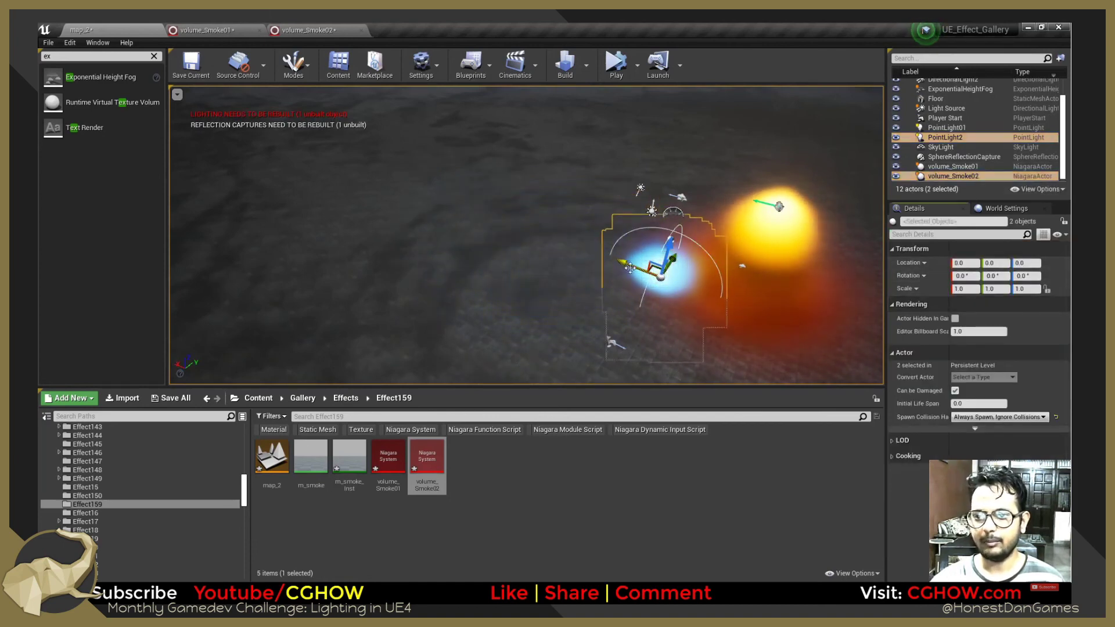
left_click_drag(630, 267, 500, 219)
left_click_drag(523, 182, 519, 115)
left_click_drag(488, 267, 515, 249, "alt")
left_click_drag(446, 164, 538, 158)
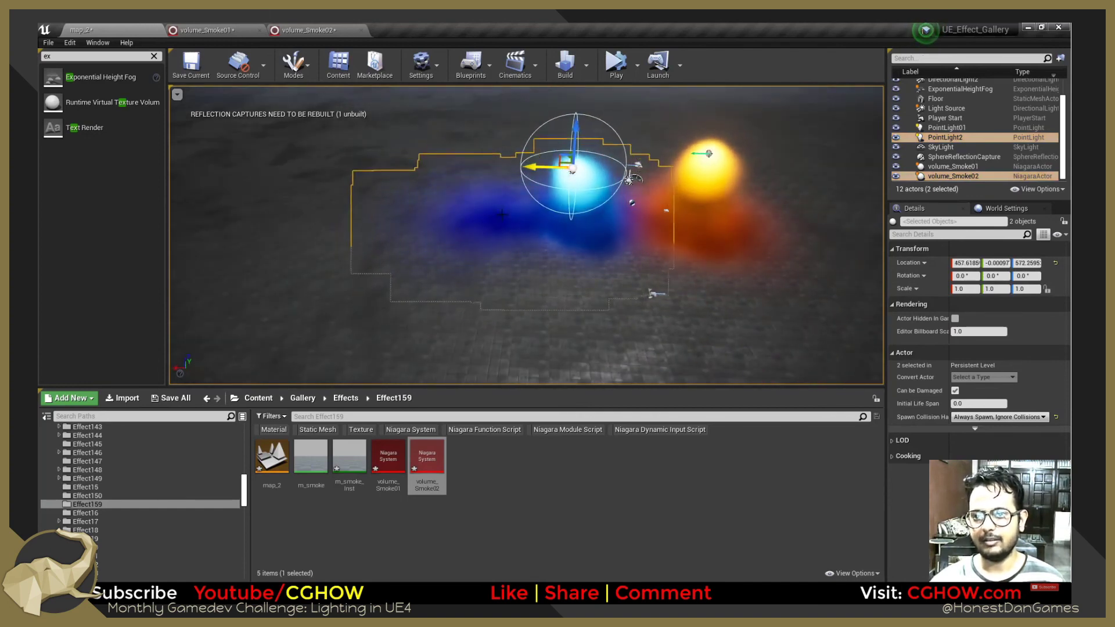
left_click_drag(525, 226, 521, 152, "alt")
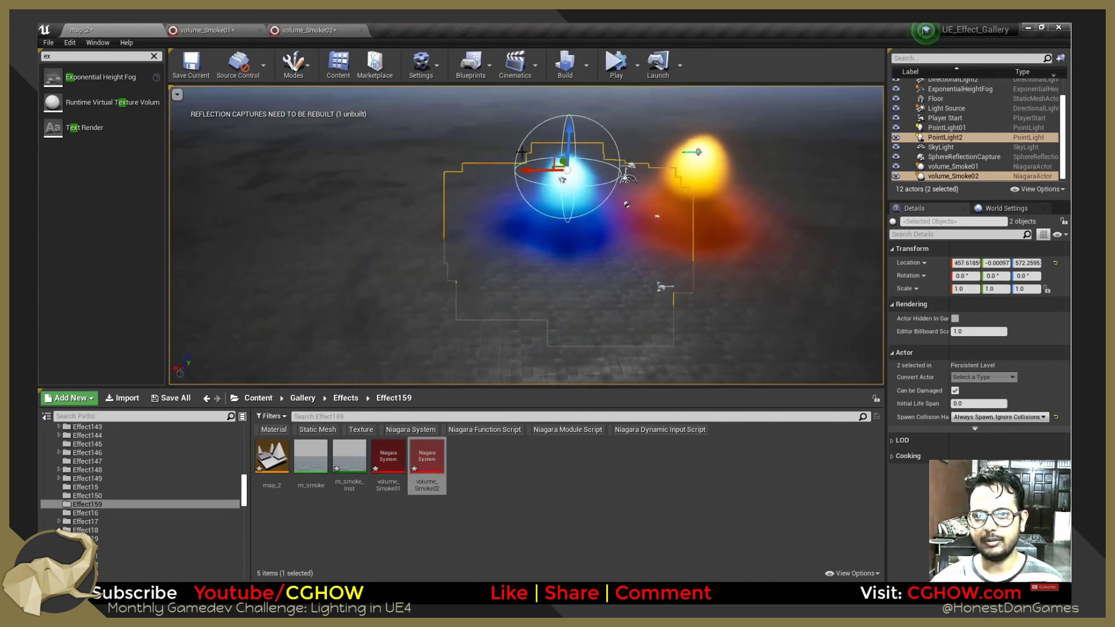